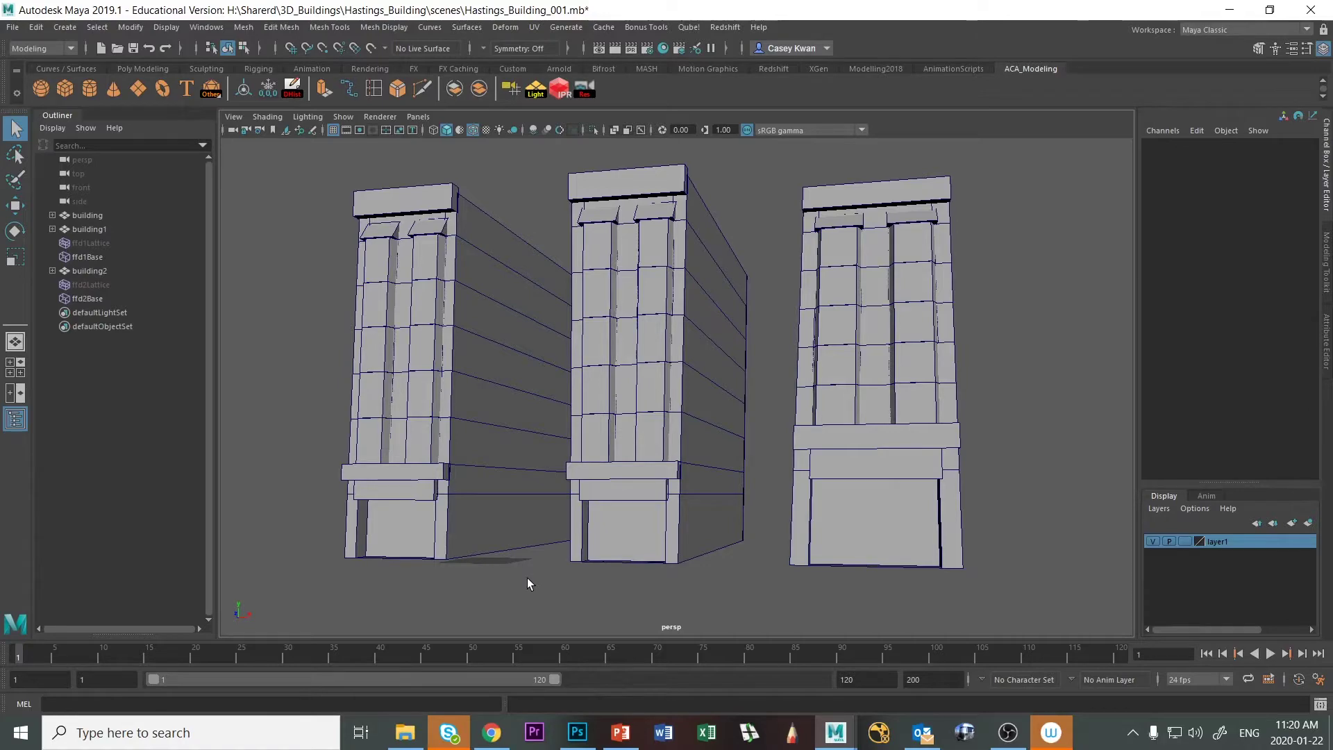
Switch to Photoshop and examine the building's front in 20191121_083836.jpg, from the cornice and bay windows down to the storefront
left_click(580, 732)
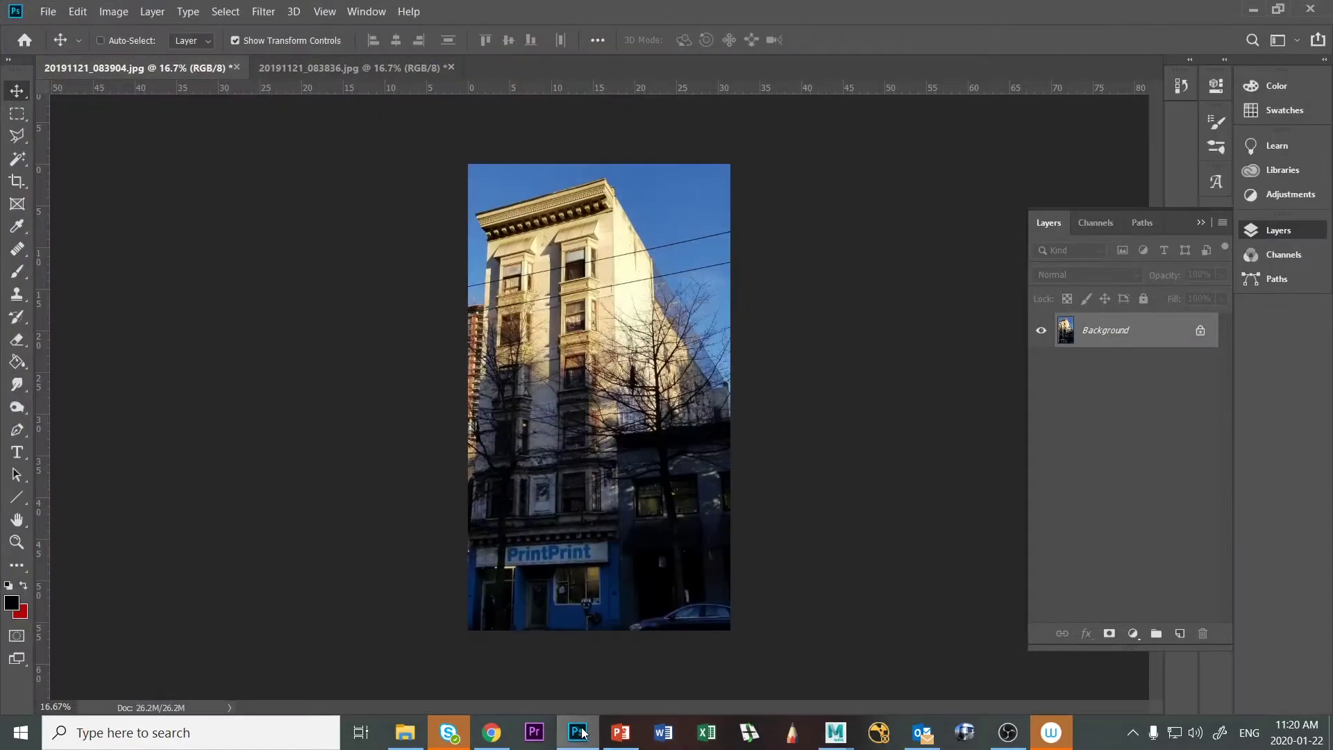
left_click(366, 66)
scroll(568, 459, "up", 5, "alt")
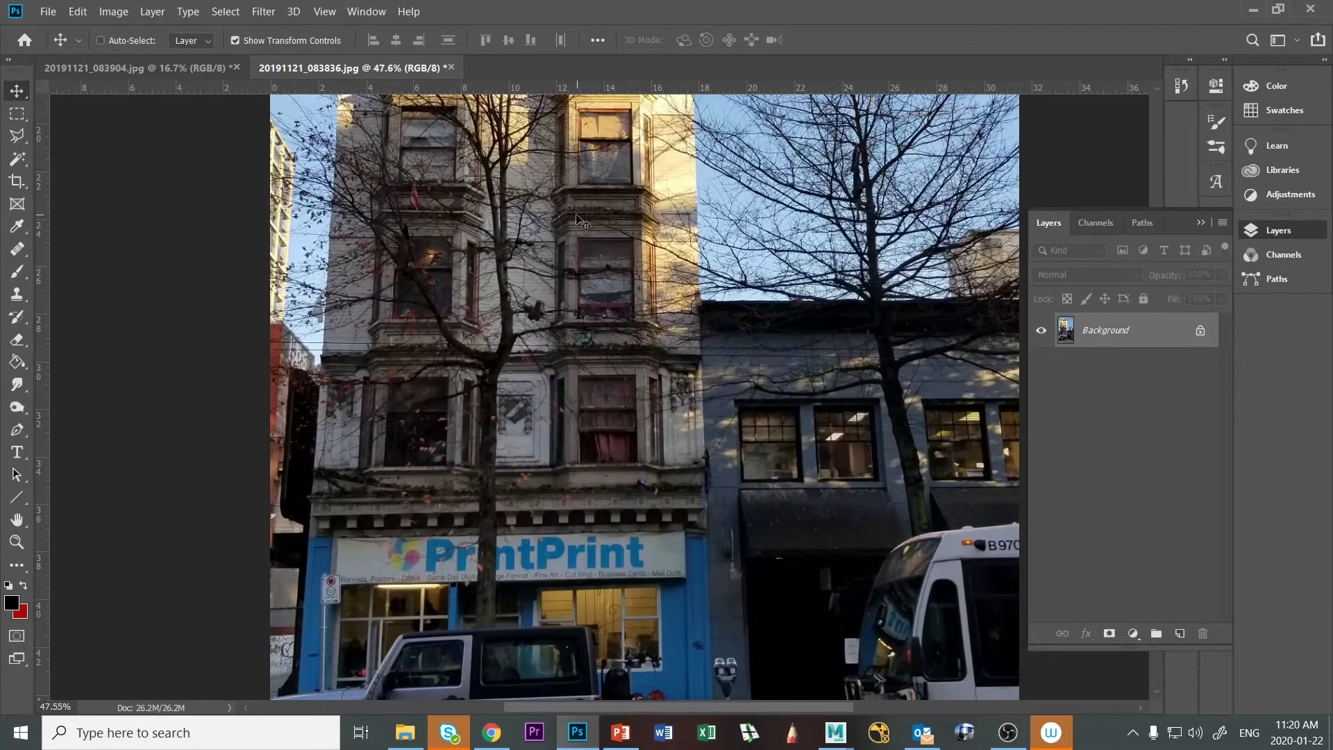
key("h")
left_click_drag(582, 226, 744, 498)
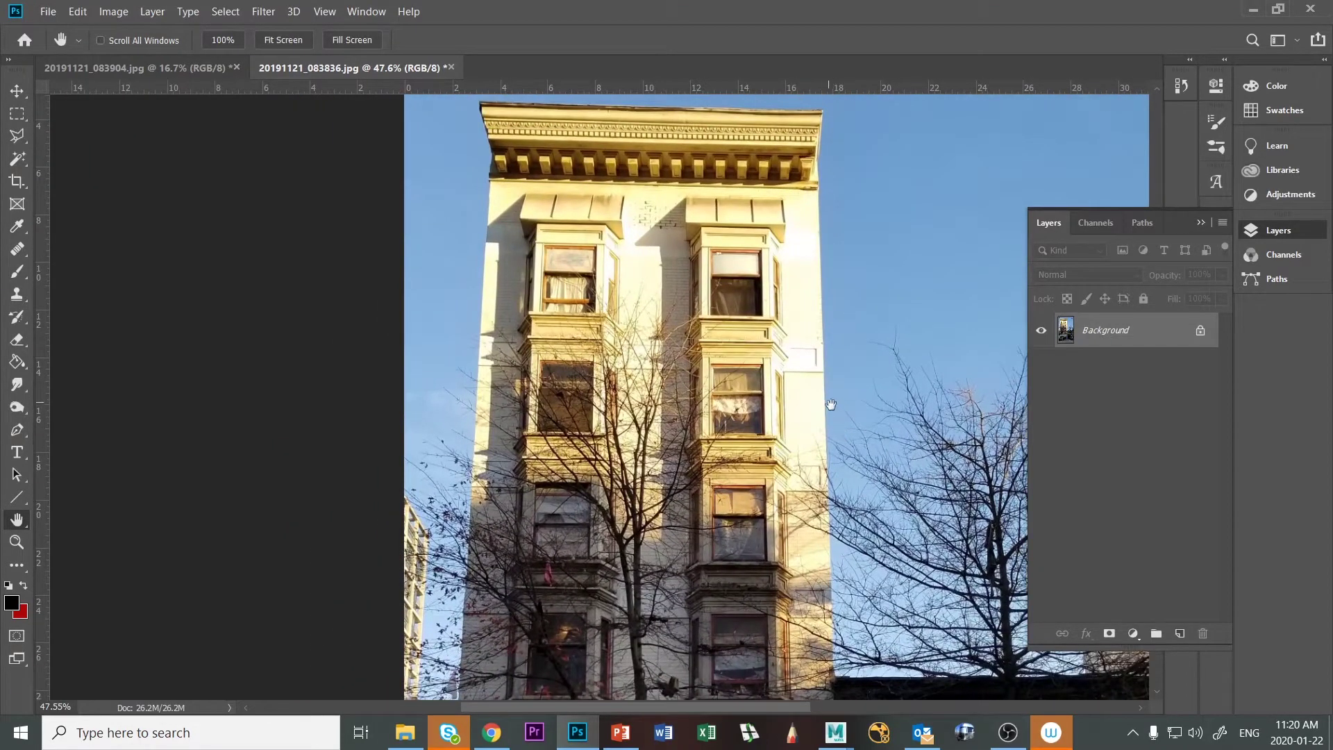
left_click_drag(691, 491, 664, 543)
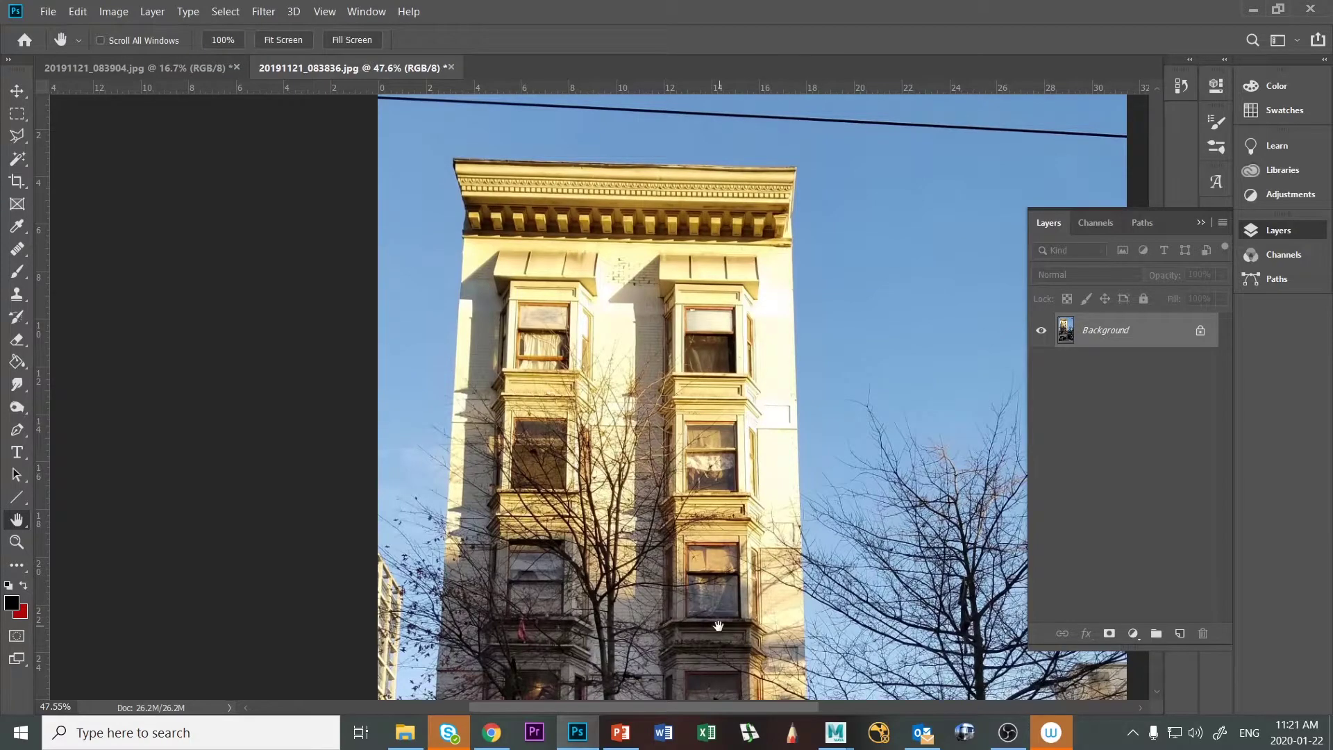
left_click_drag(717, 625, 739, 79)
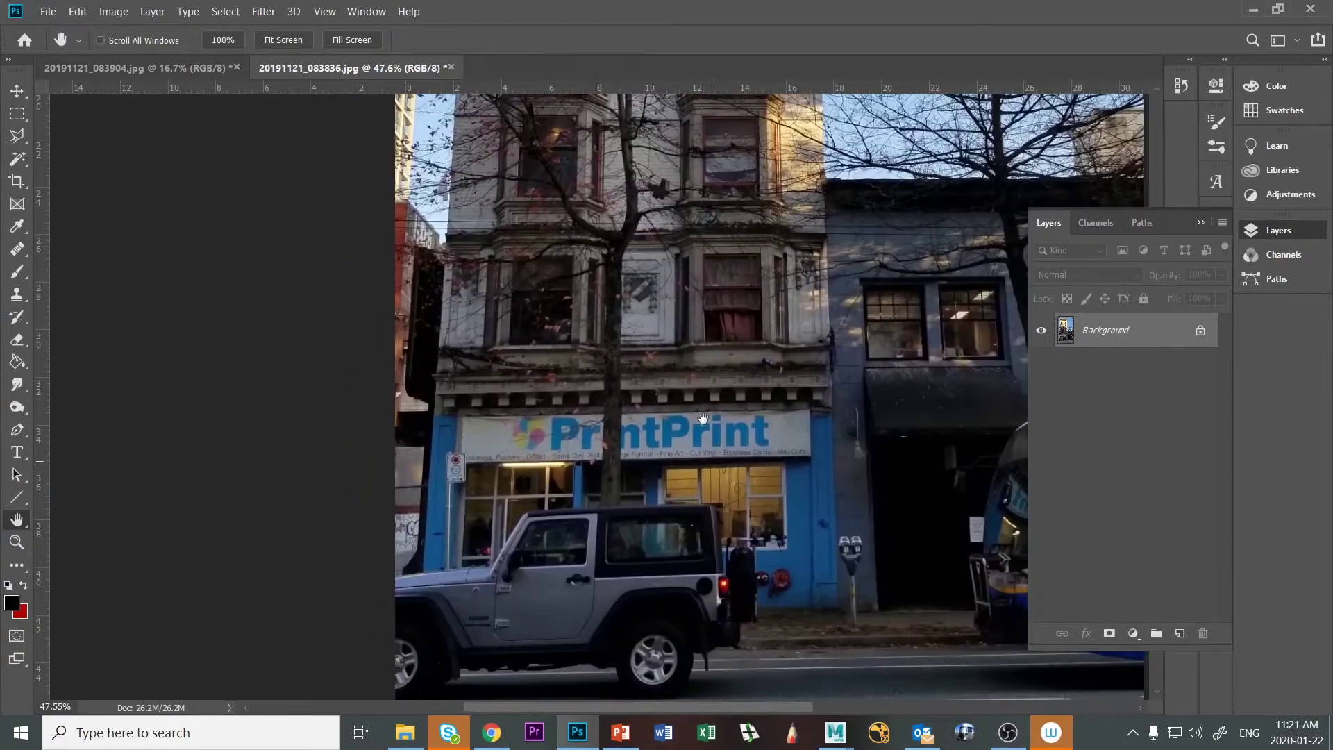
left_click_drag(774, 371, 785, 582)
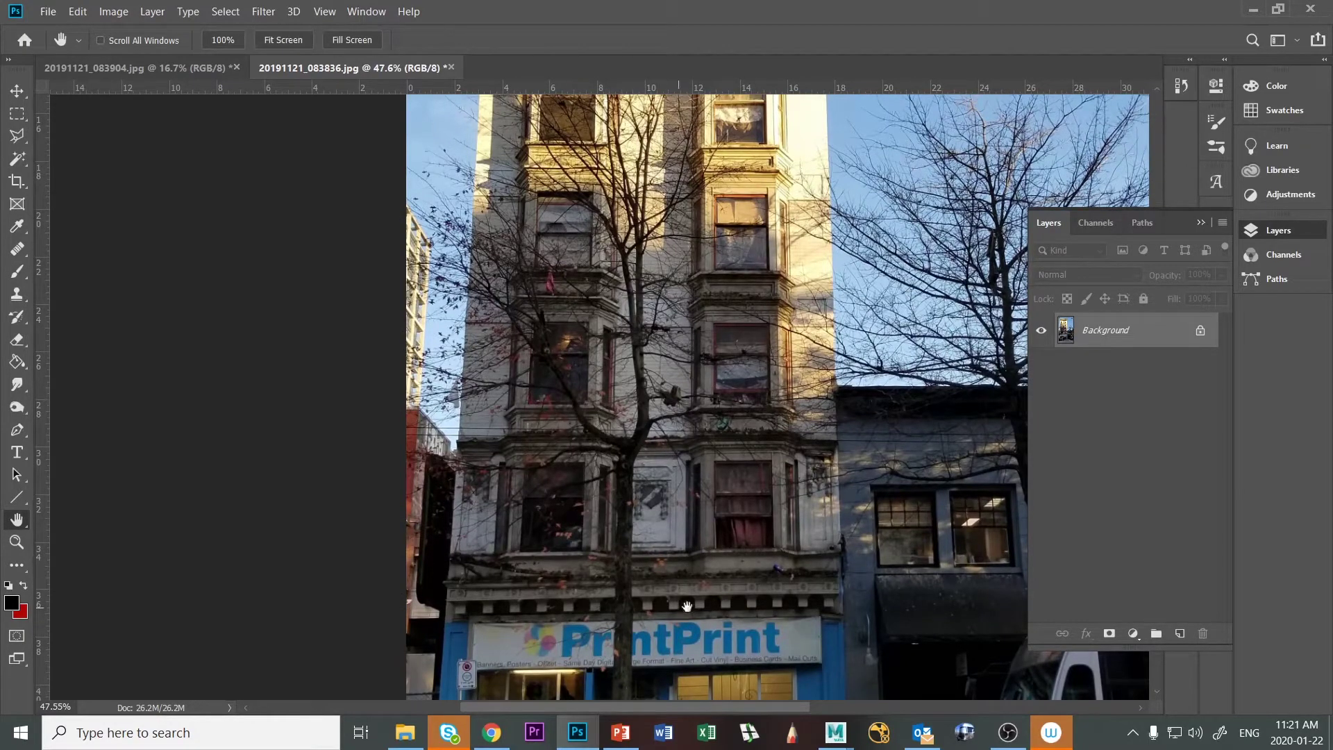
left_click_drag(677, 518, 684, 611)
left_click_drag(678, 303, 572, 185)
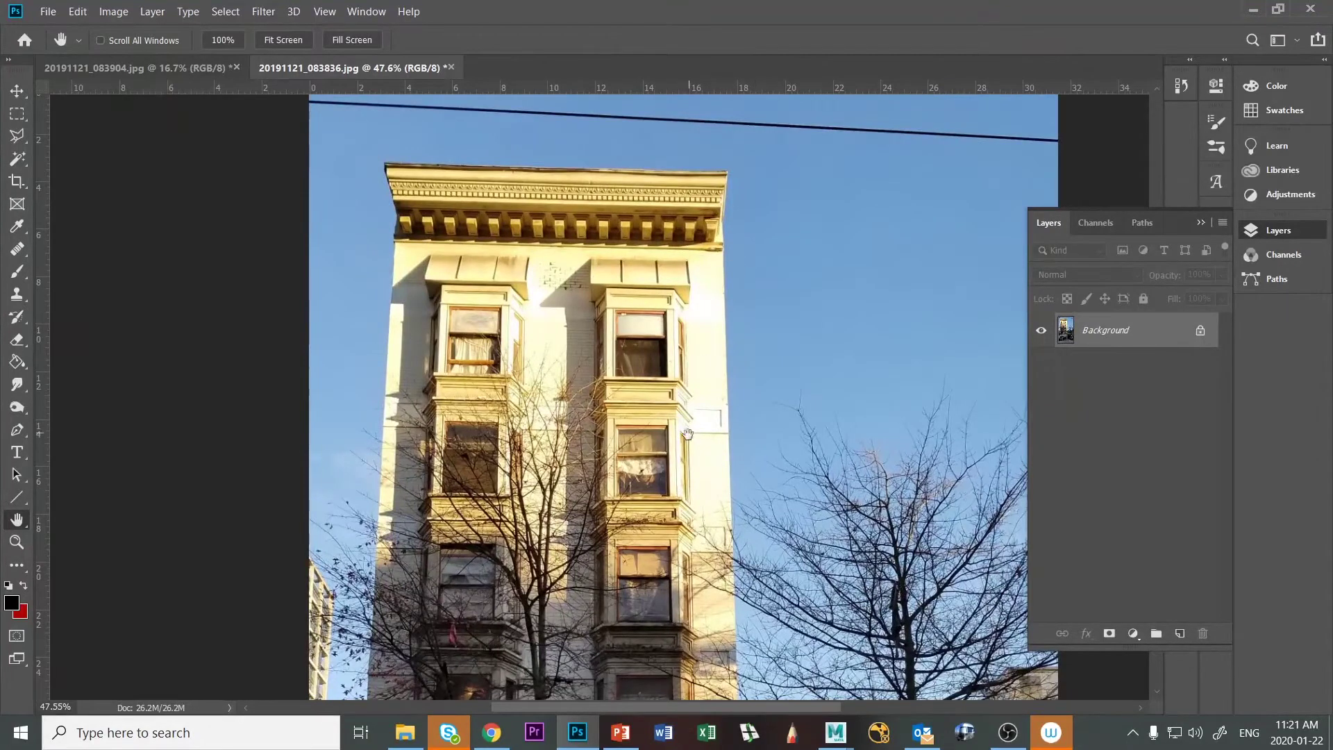
left_click_drag(687, 434, 709, 384)
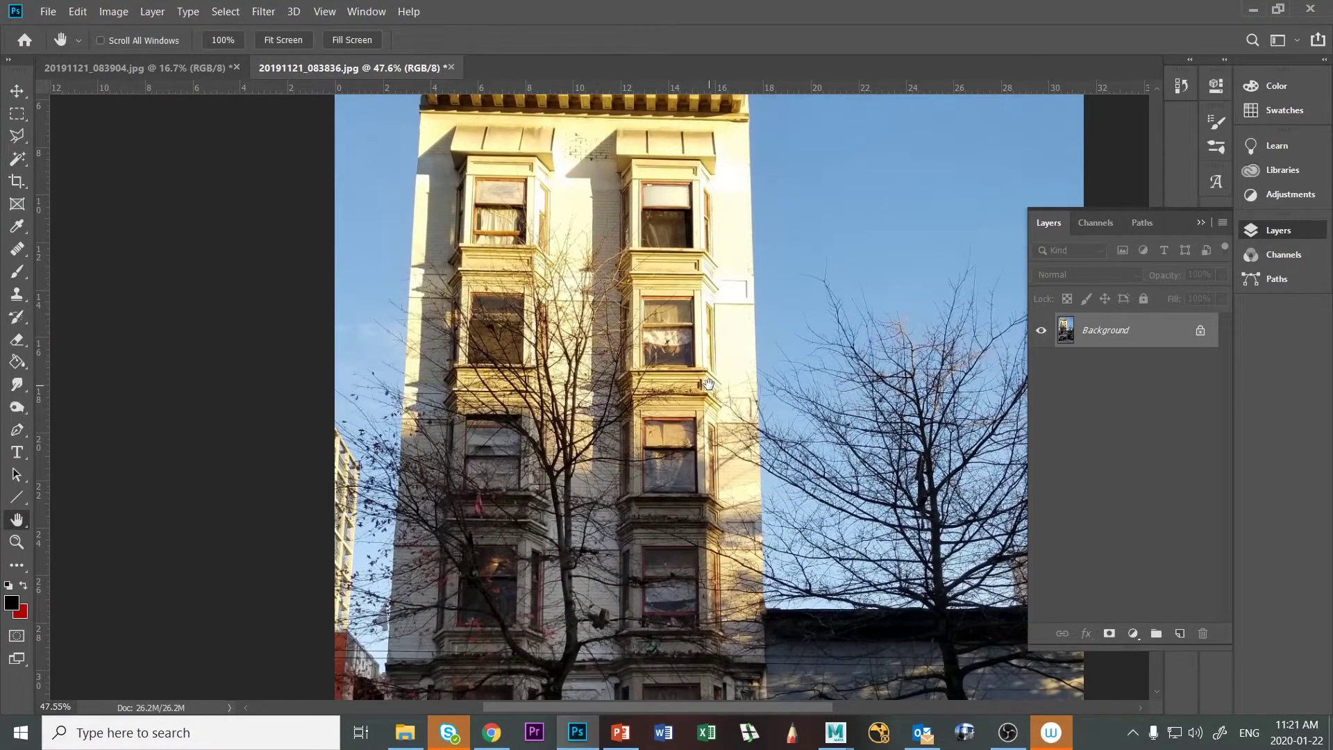
Return to Maya, hide layer1 containing the three buildings, and create a polygon cube
left_click(1252, 12)
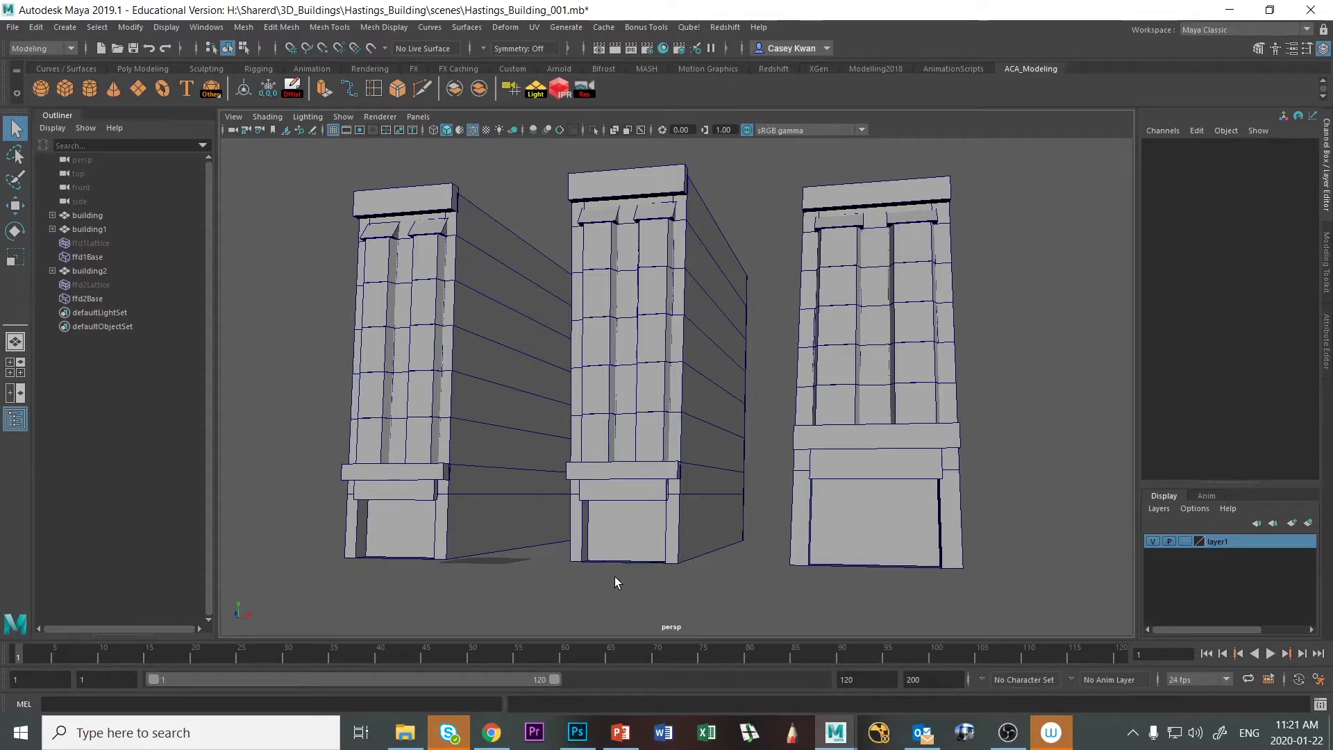
left_click_drag(518, 583, 540, 585, "alt")
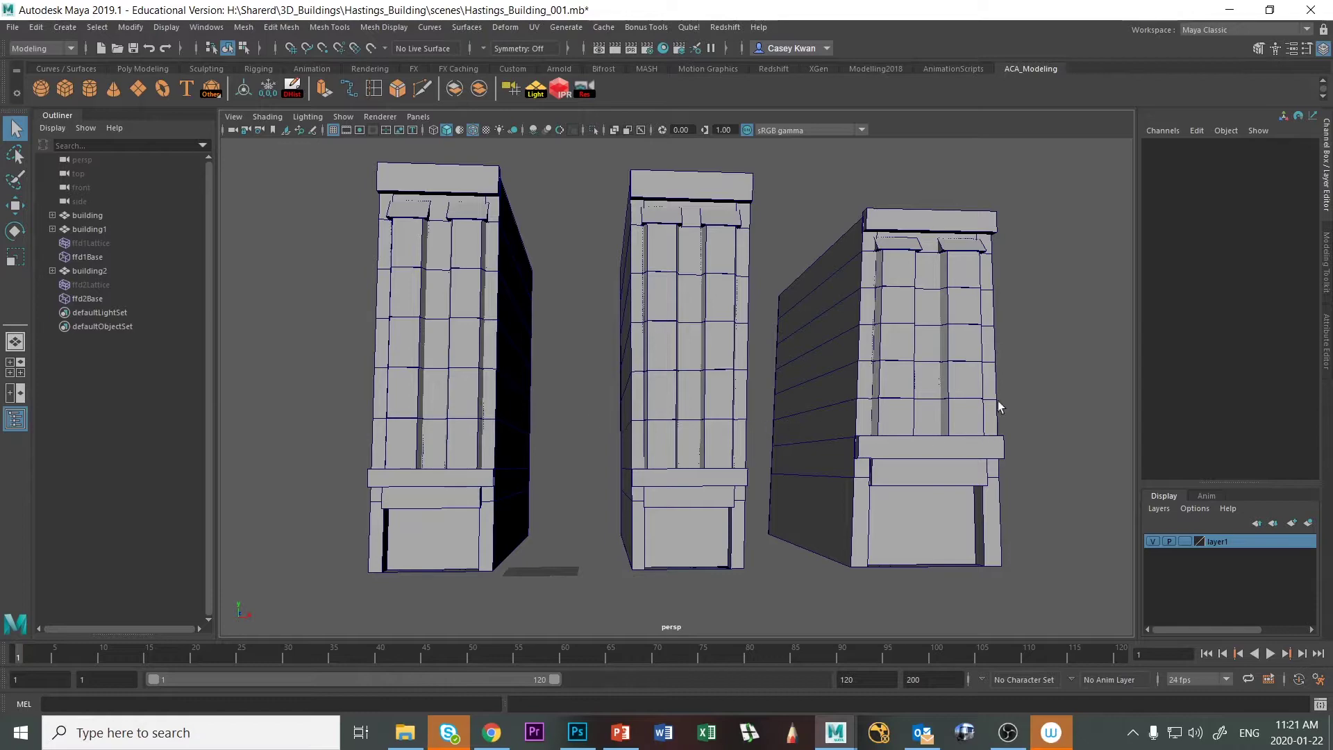
left_click_drag(777, 505, 1027, 549, "alt")
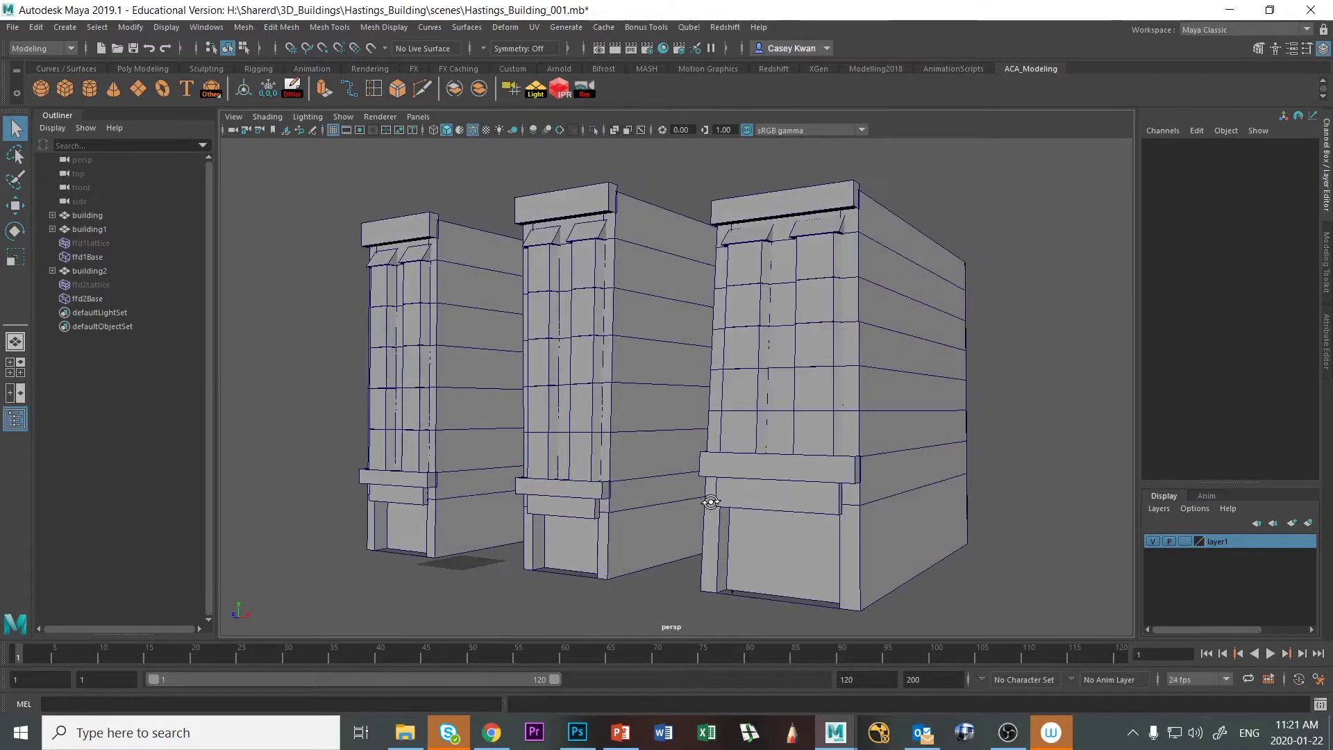
left_click(1153, 541)
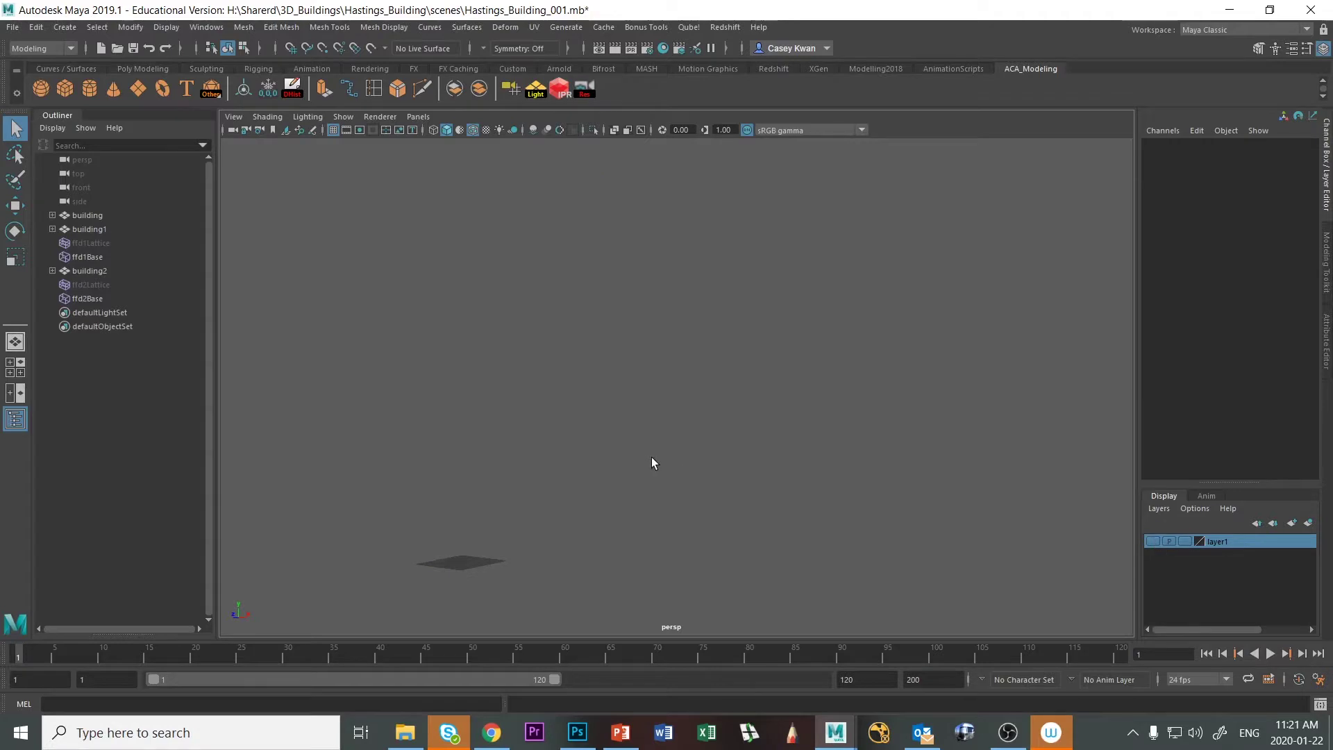
left_click(65, 88)
key("f")
left_click_drag(726, 394, 796, 410, "alt")
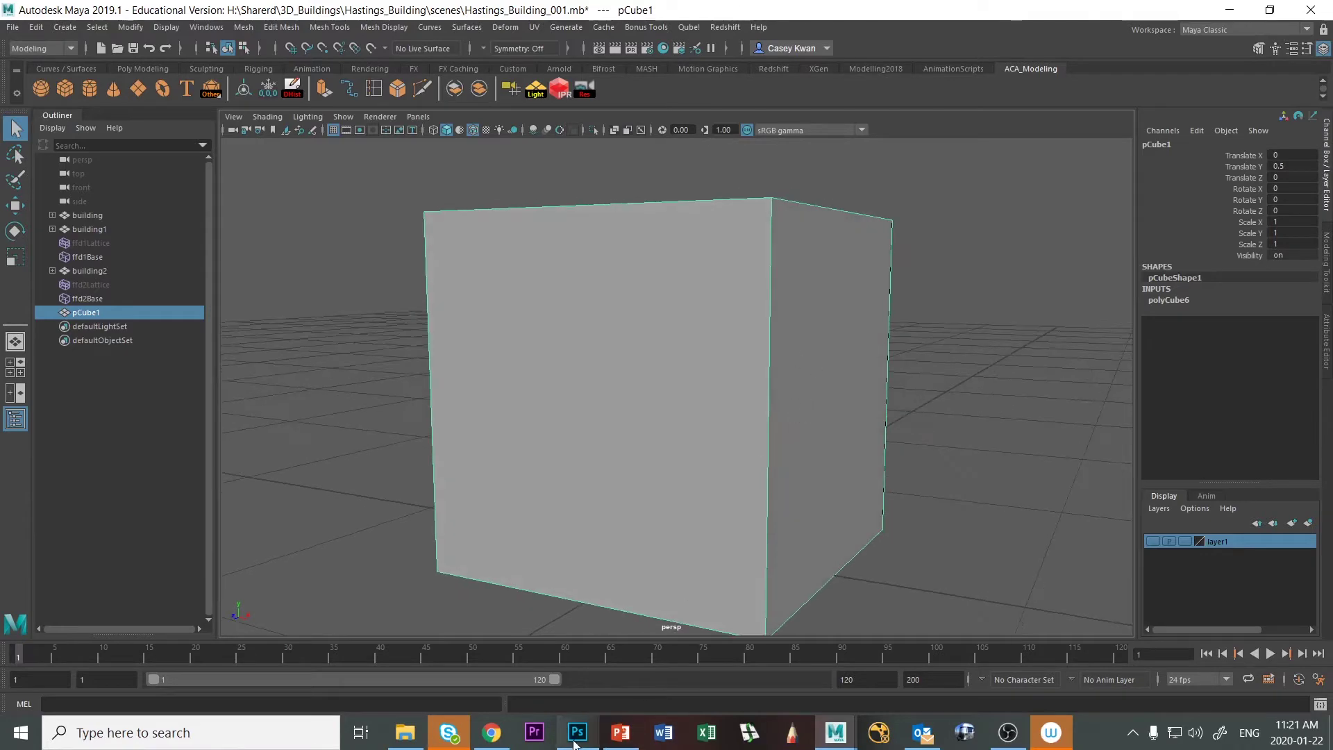
Switch to Photoshop and examine the shape and trim of the upper bay windows in the angled photo 20191121_083904.jpg
left_click(577, 732)
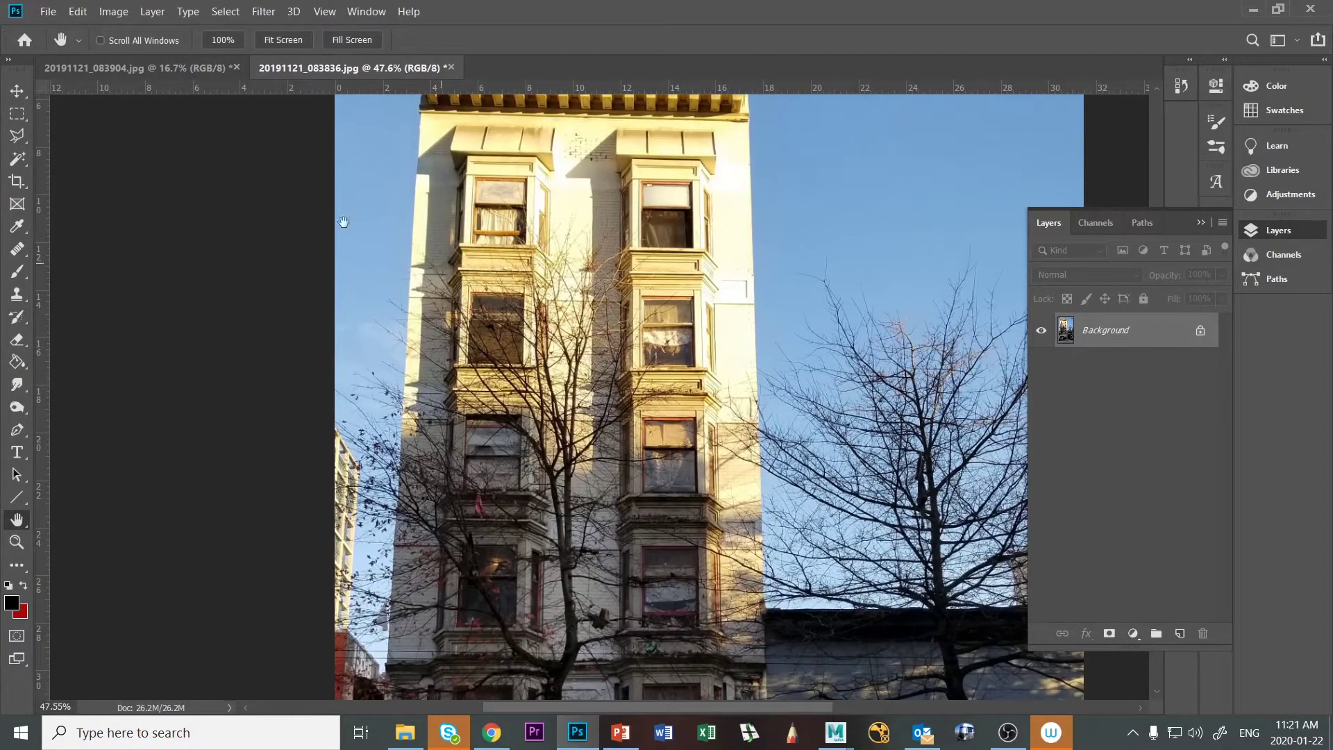
left_click(172, 68)
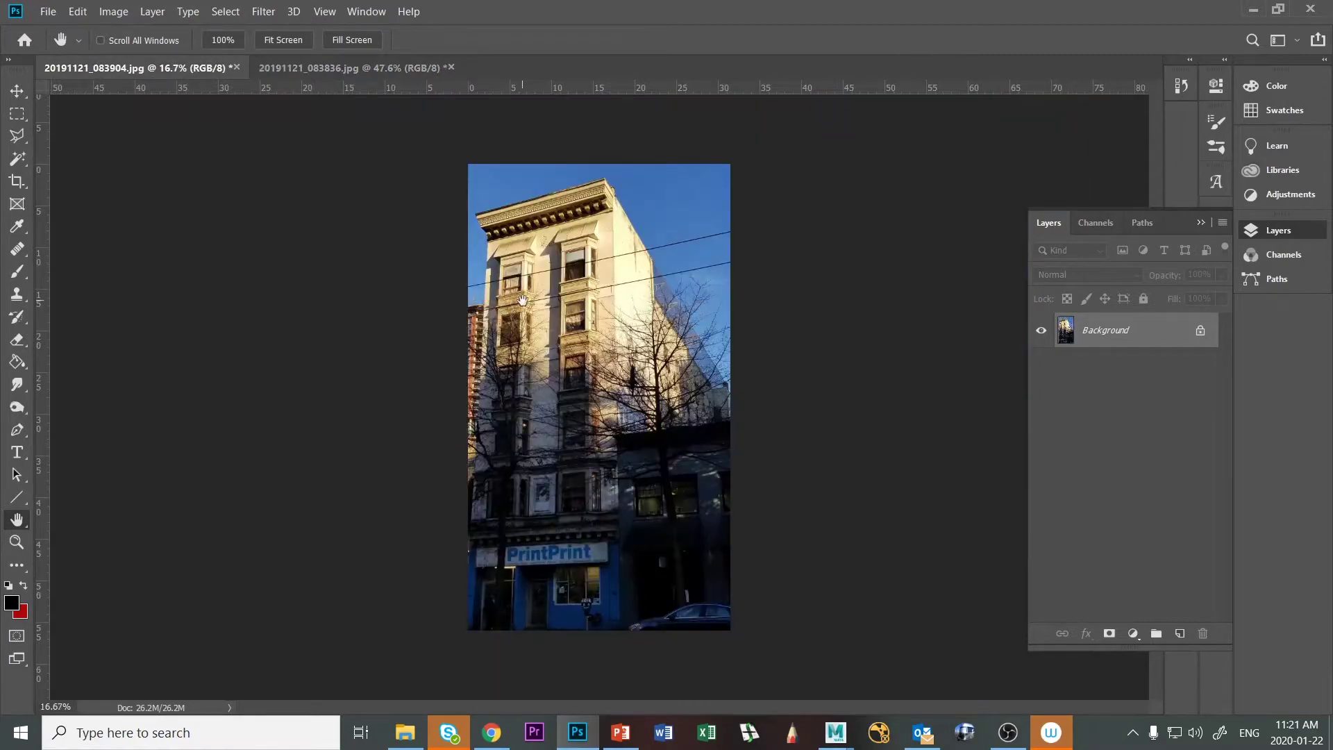
scroll(567, 393, "up", 5, "alt")
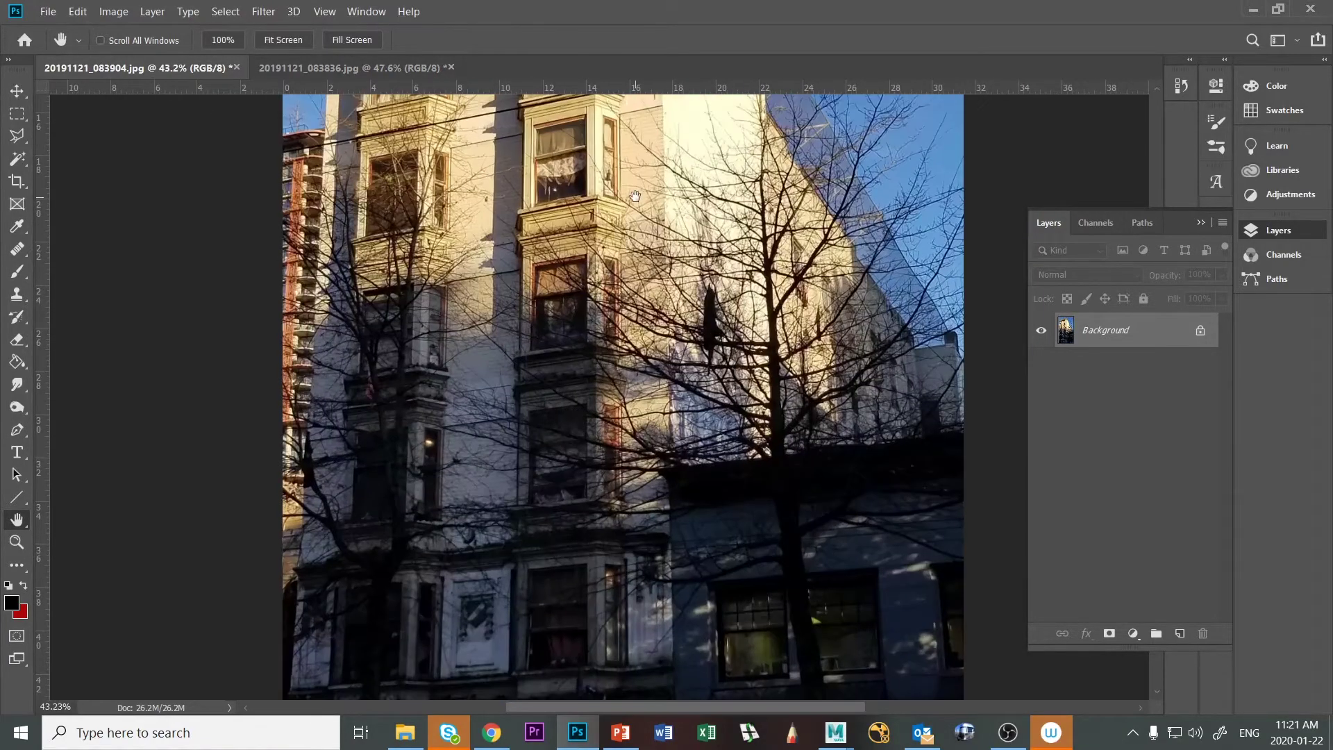
left_click_drag(635, 197, 627, 344)
scroll(620, 496, "up", 2, "alt")
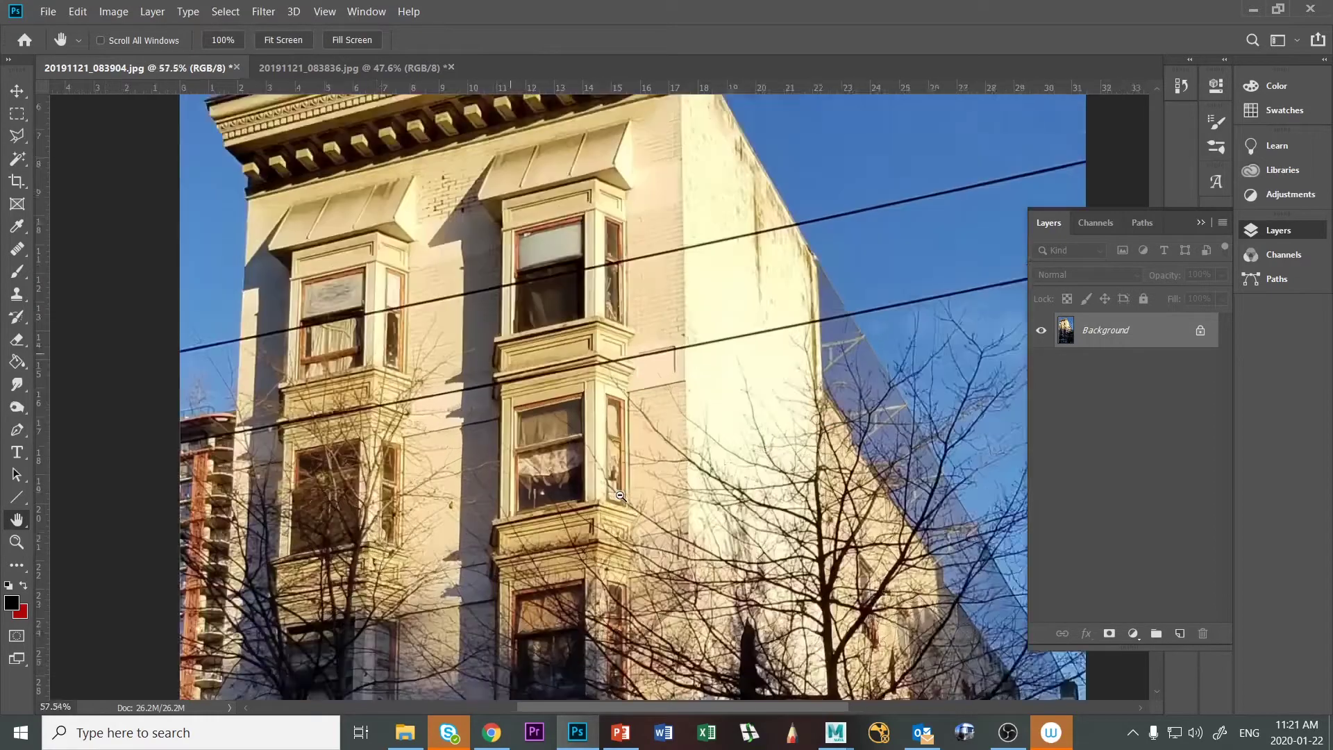
scroll(620, 496, "up", 2, "alt")
scroll(600, 327, "up", 1, "alt")
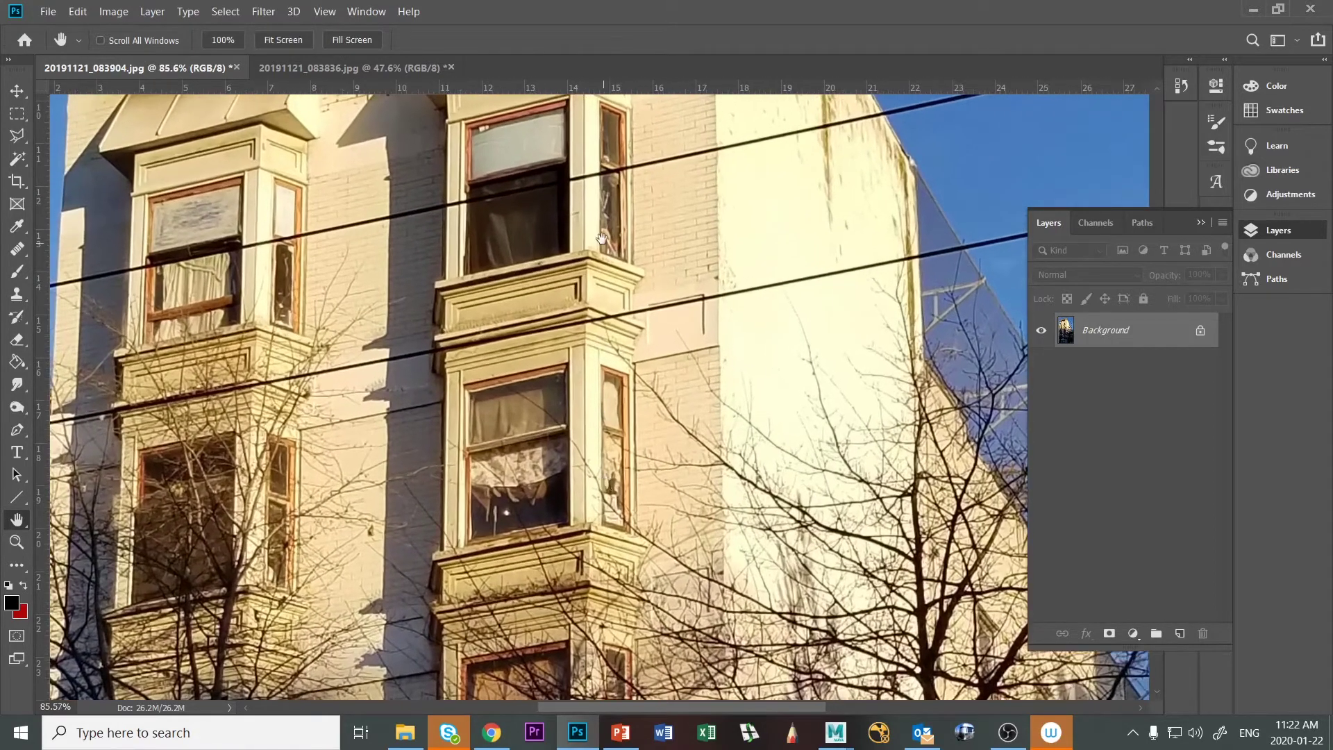
left_click_drag(589, 238, 610, 287)
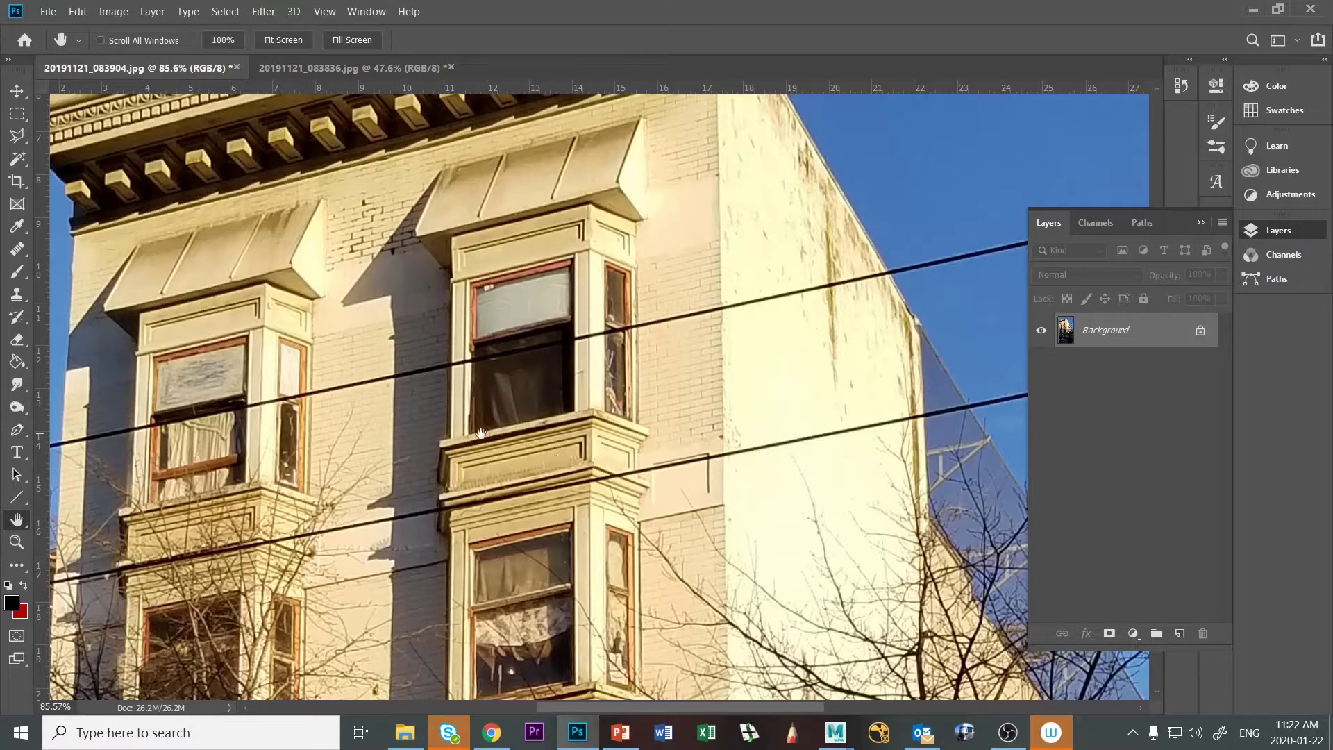
left_click(398, 69)
Switch back to Maya, delete the polygon cube and show layer1 again
key("alt+Tab")
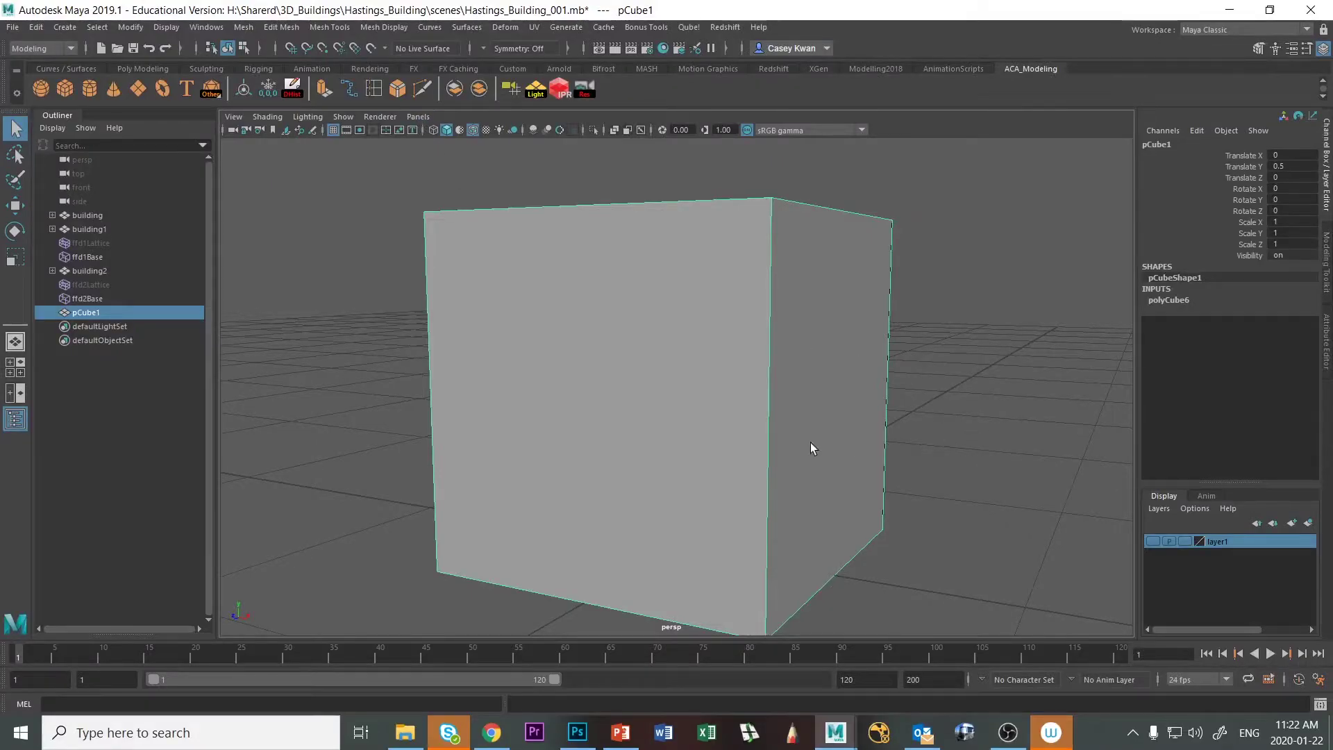
left_click_drag(843, 416, 818, 423, "alt")
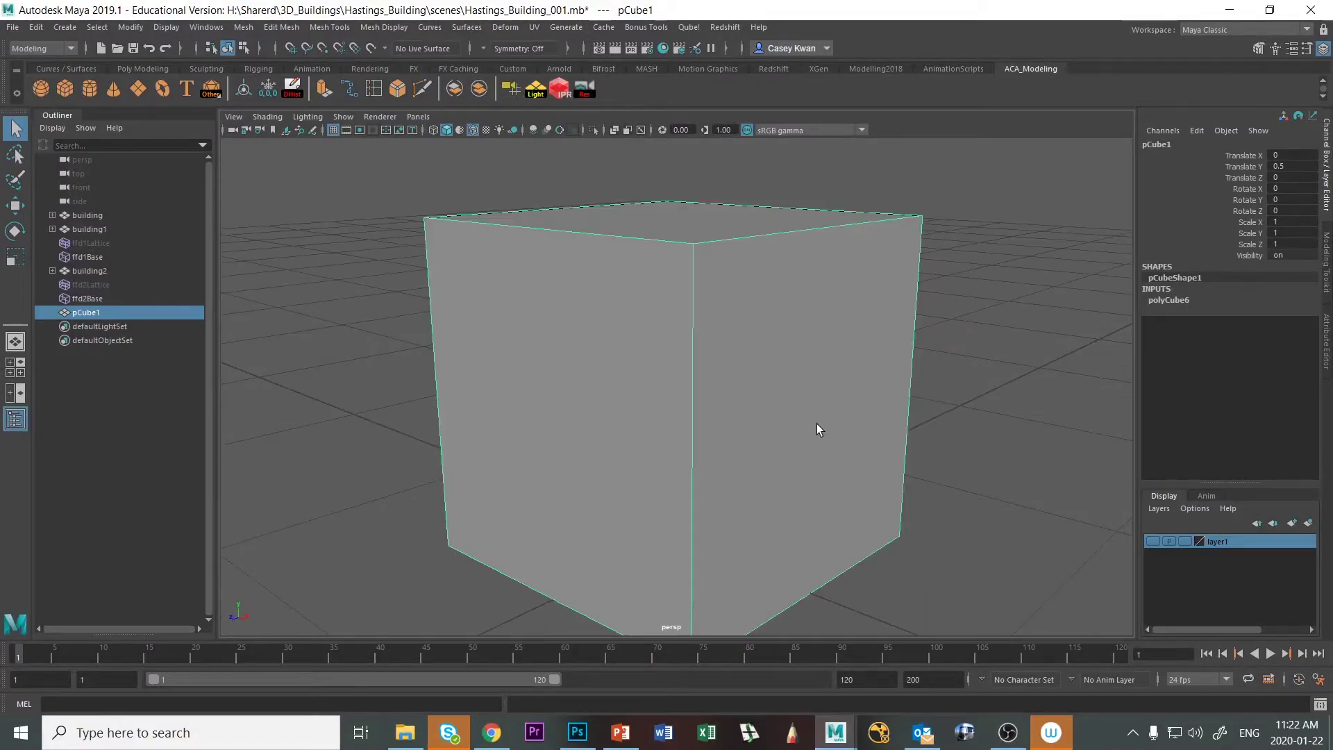
key("Delete")
left_click(1153, 541)
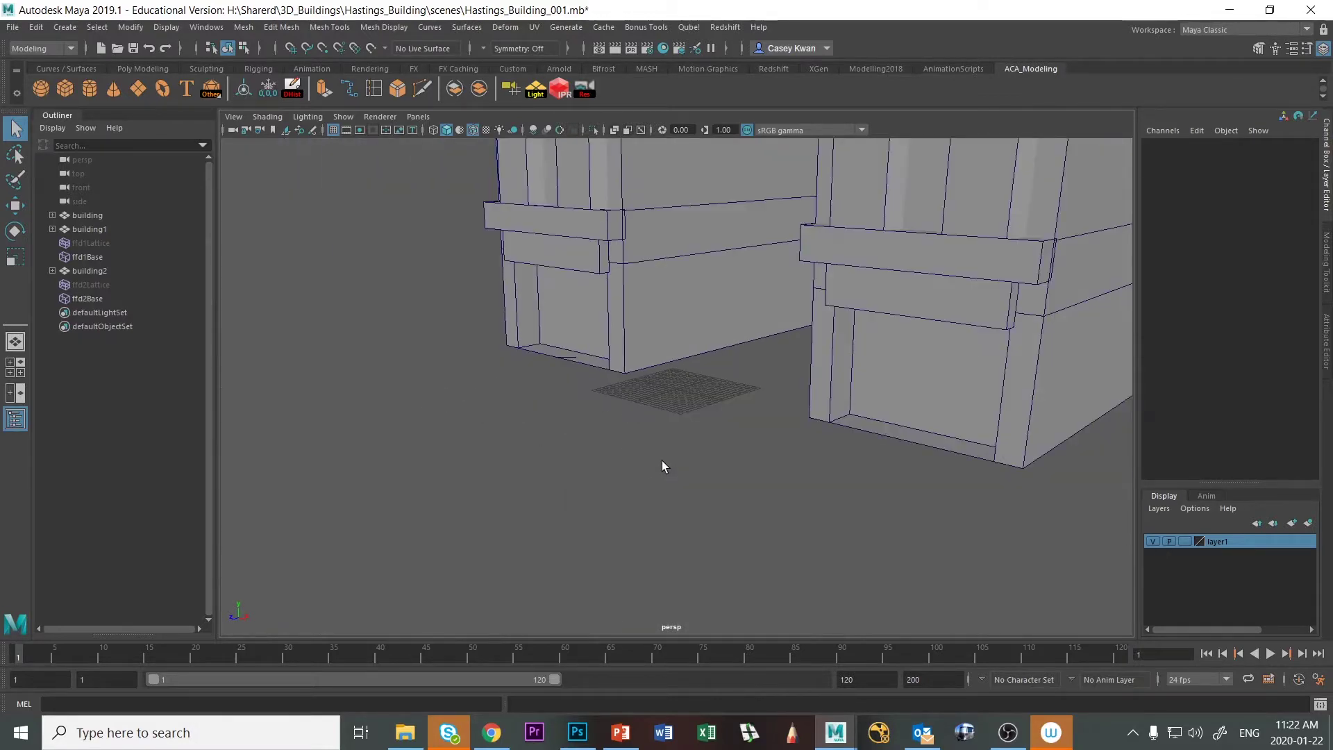
Duplicate the lowest right-hand bay window of the leftmost building as an unparented copy and move it clear of the facade along X
left_click_drag(661, 461, 663, 415, "alt")
left_click(657, 403)
key("ctrl+d")
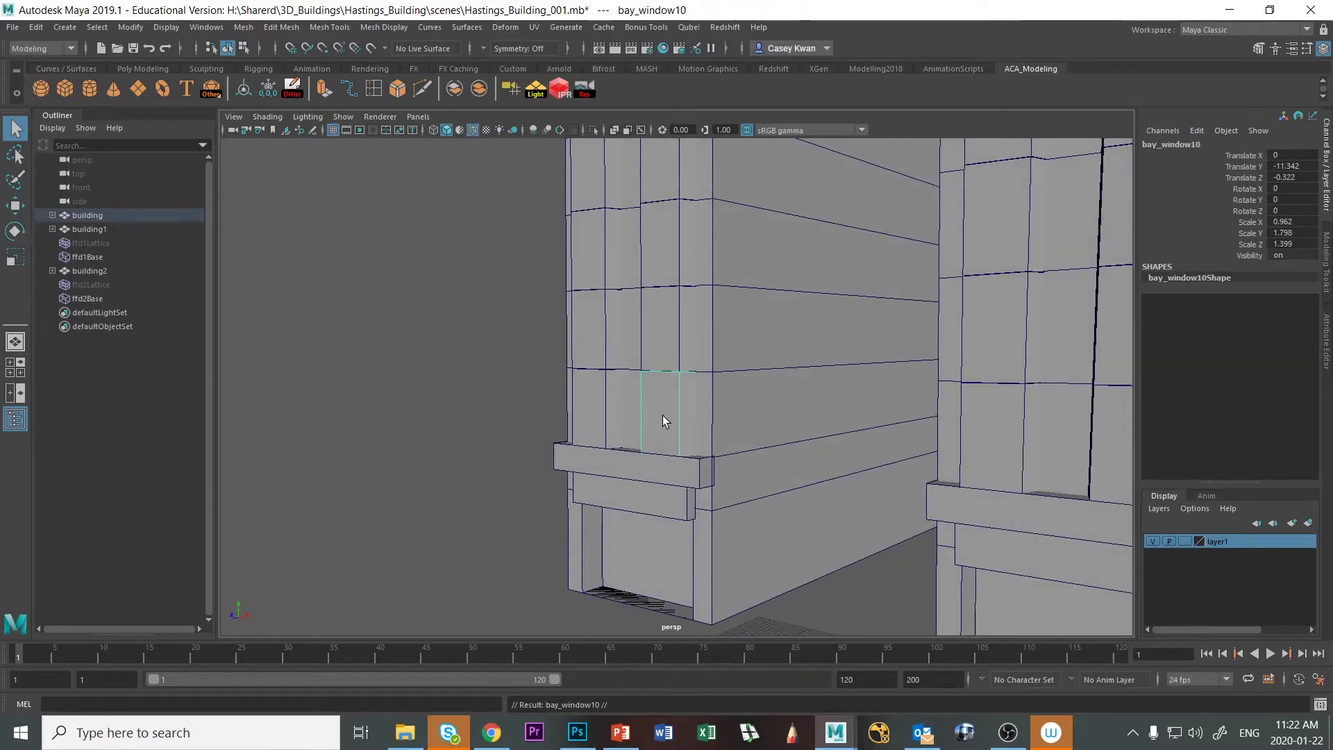
key("shift+p")
key("w")
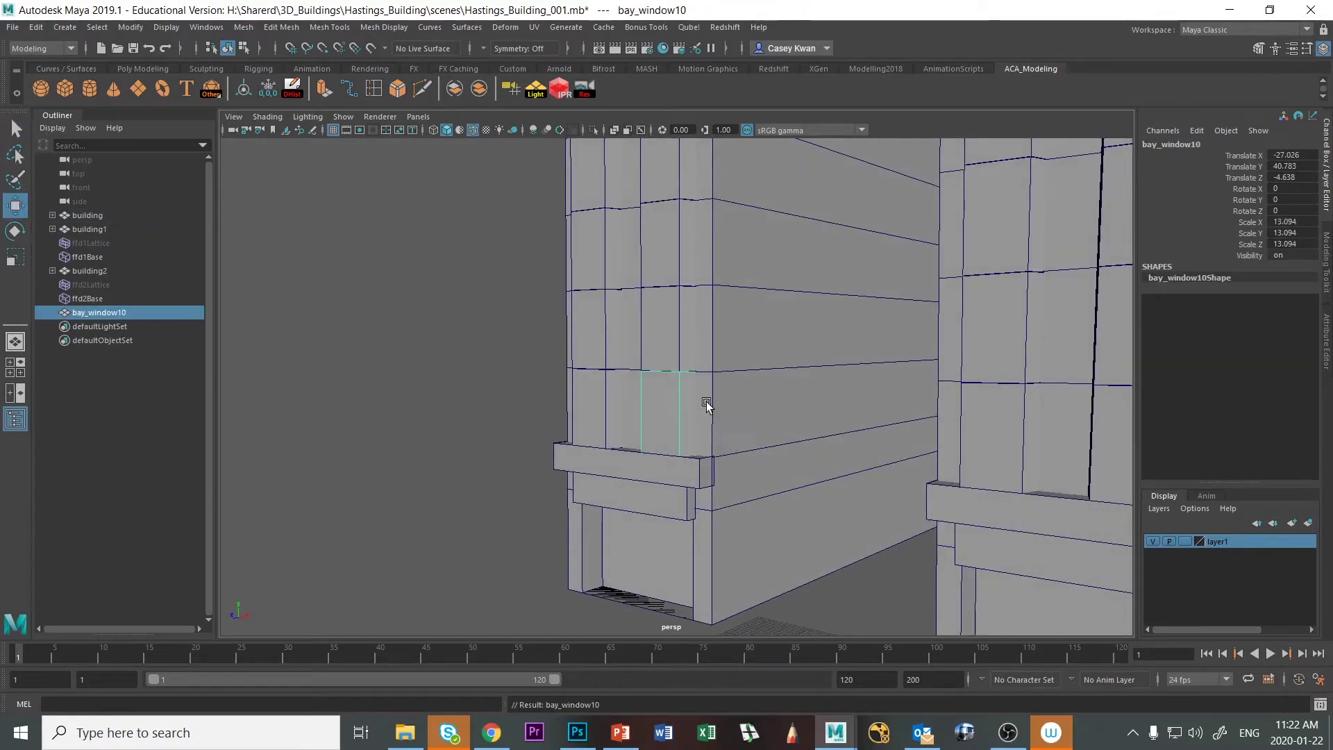
left_click_drag(719, 427, 522, 436)
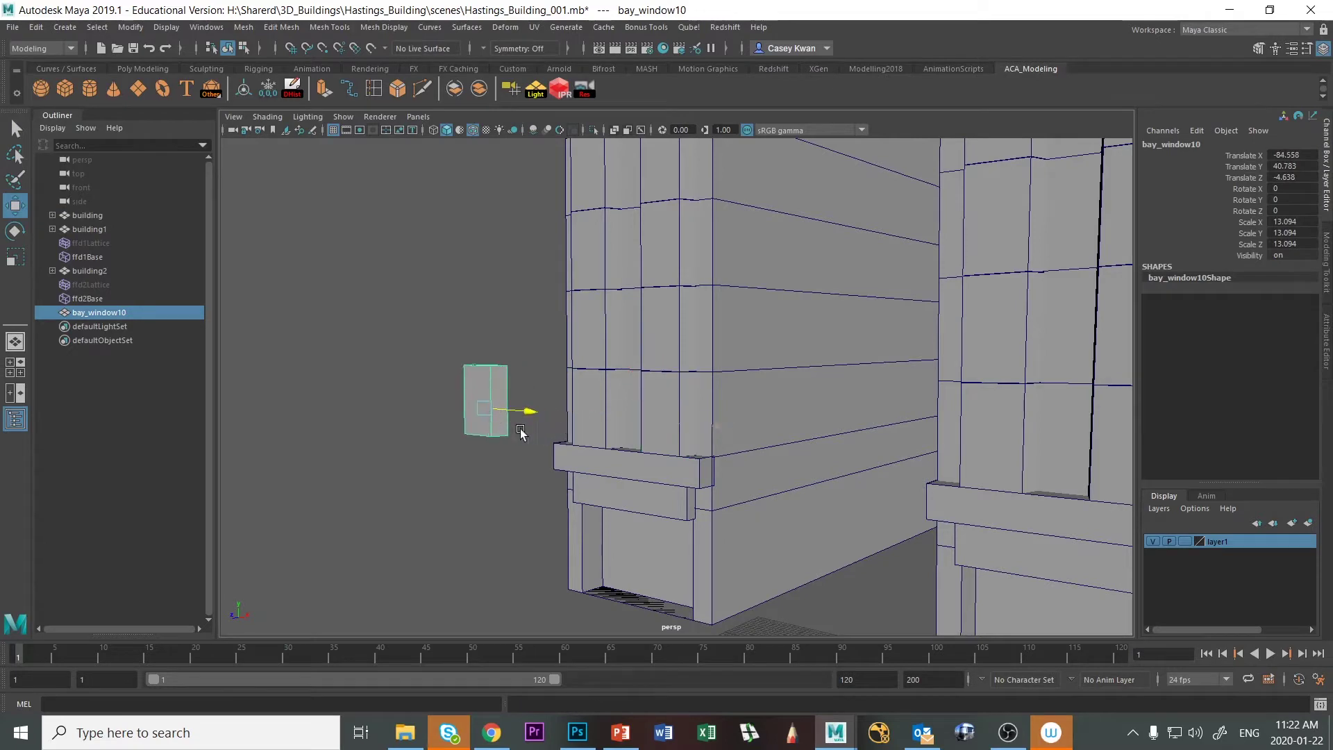
Remove the copied bay window from layer1 and hide that layer so only the copy remains displayed
scroll(804, 539, "down", 3)
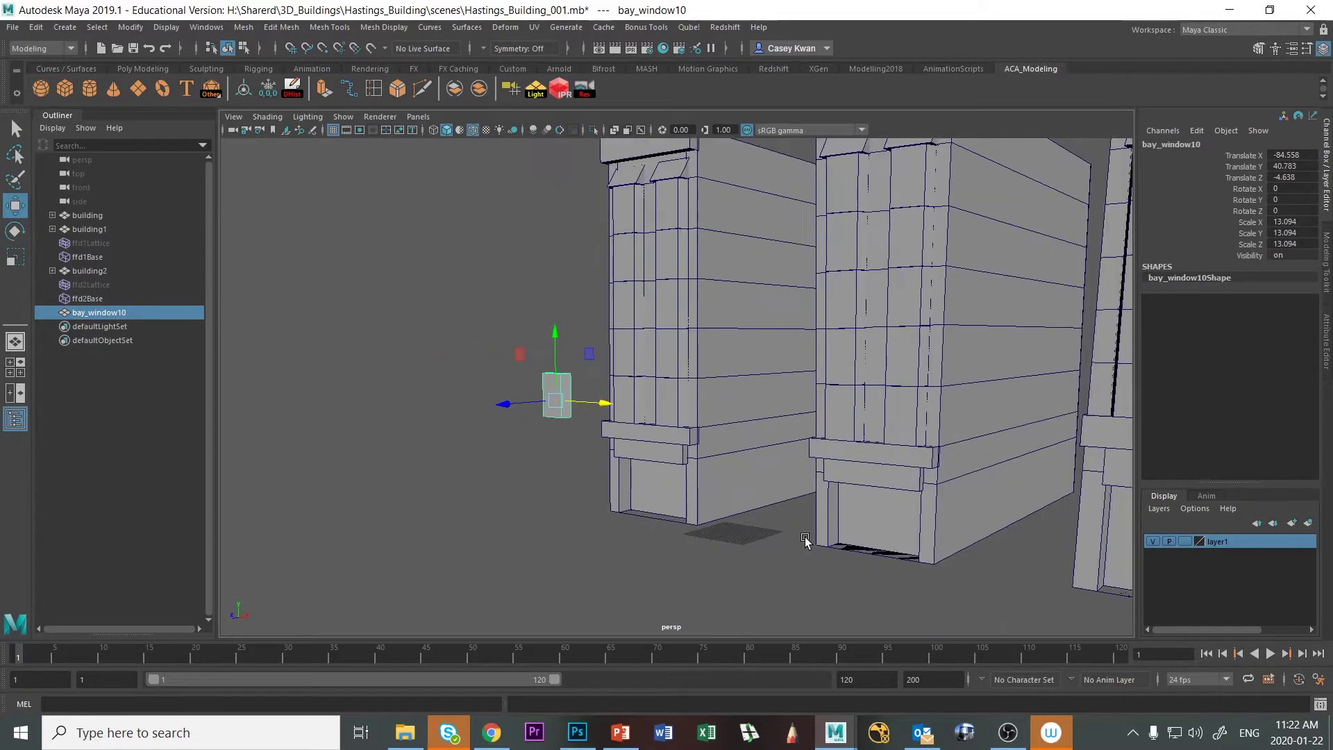
left_click(1163, 509)
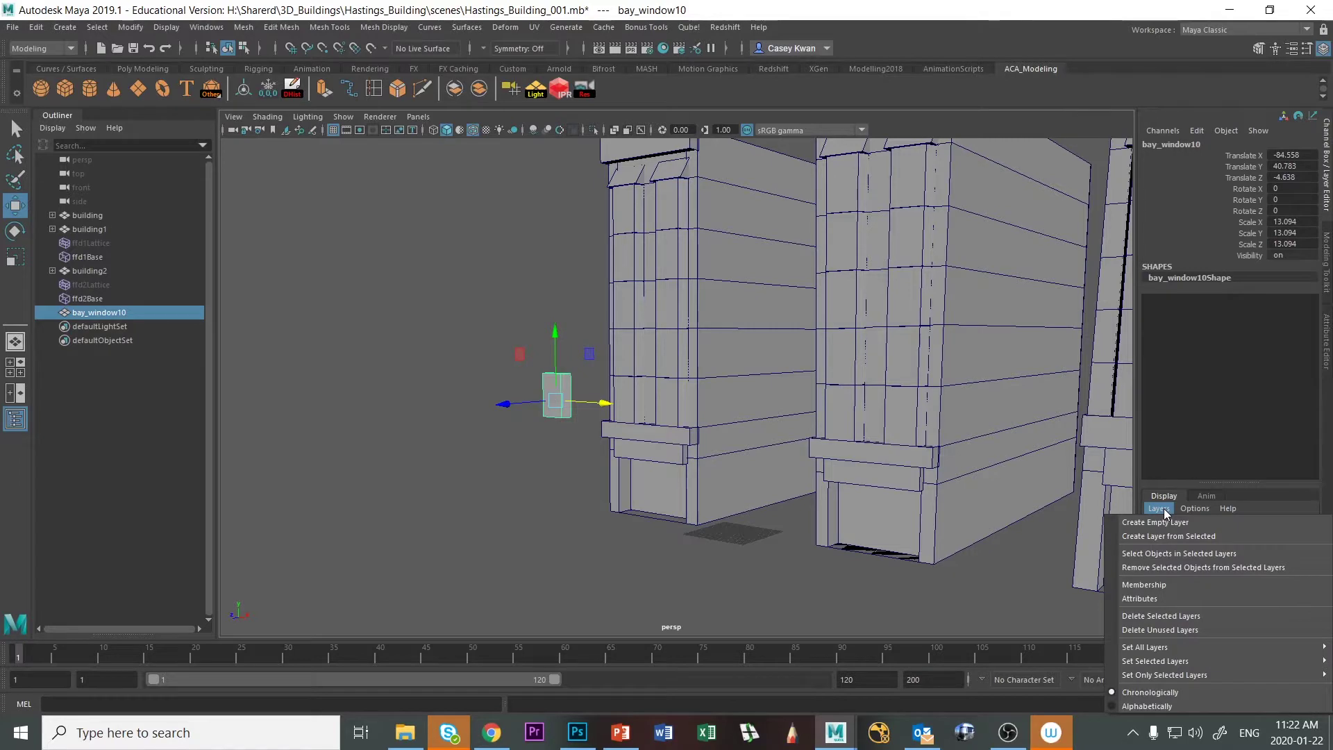
left_click(1182, 567)
left_click(515, 572)
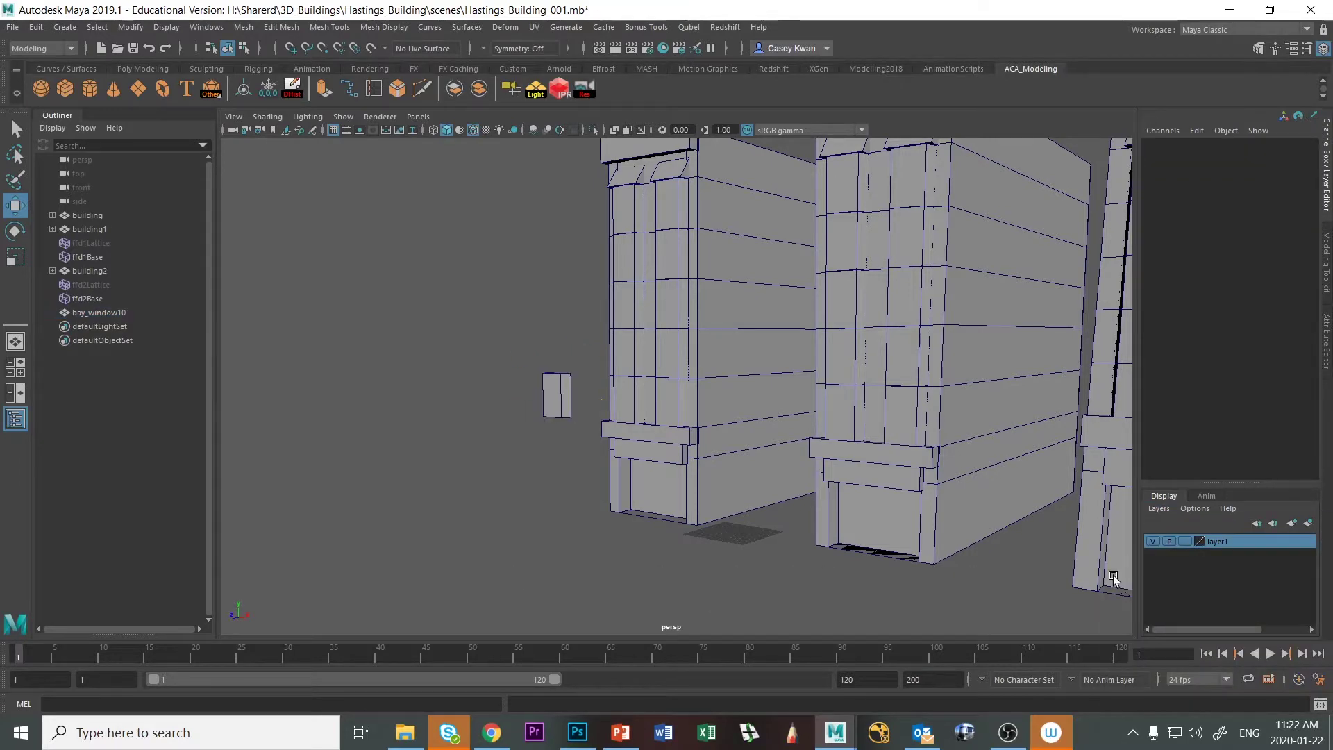
left_click(1152, 541)
Set the copied bay window's Translate X, Y and Z to 0
left_click_drag(518, 349, 658, 452)
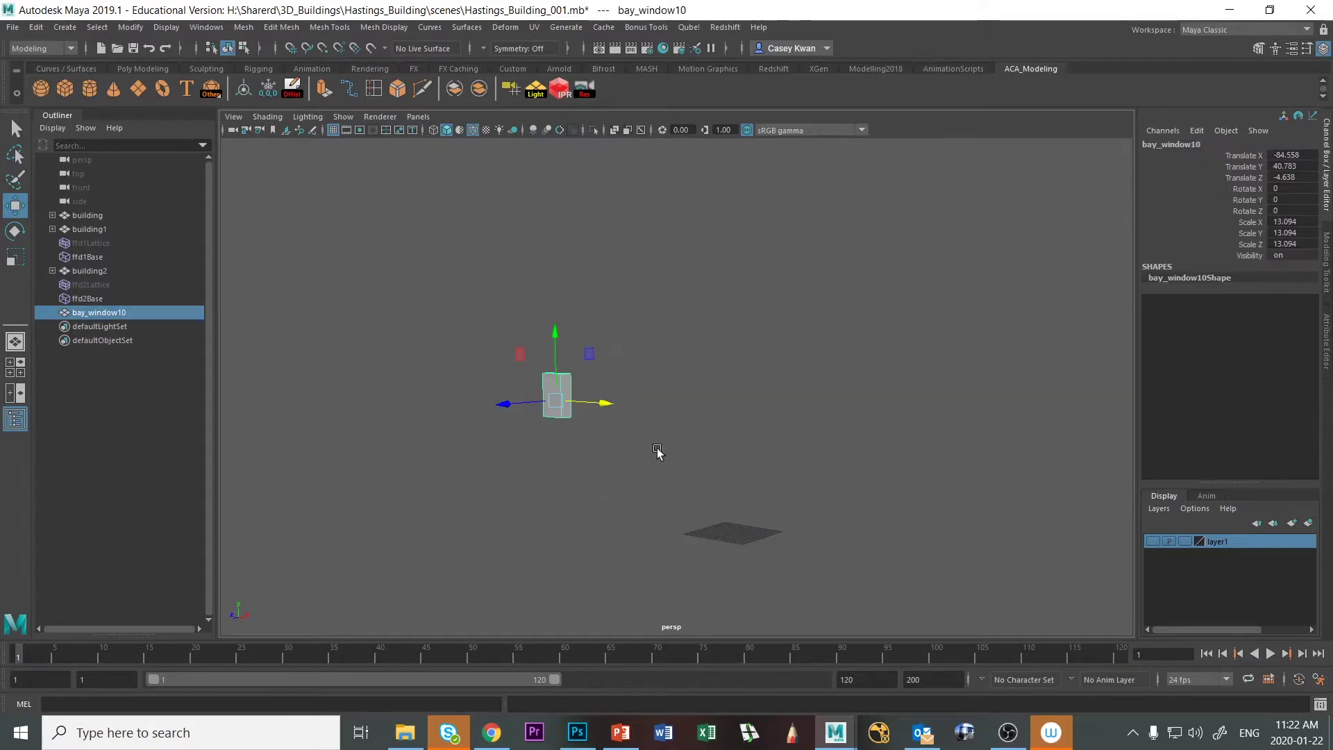
left_click_drag(1288, 151, 1299, 179)
type("0")
key("Return")
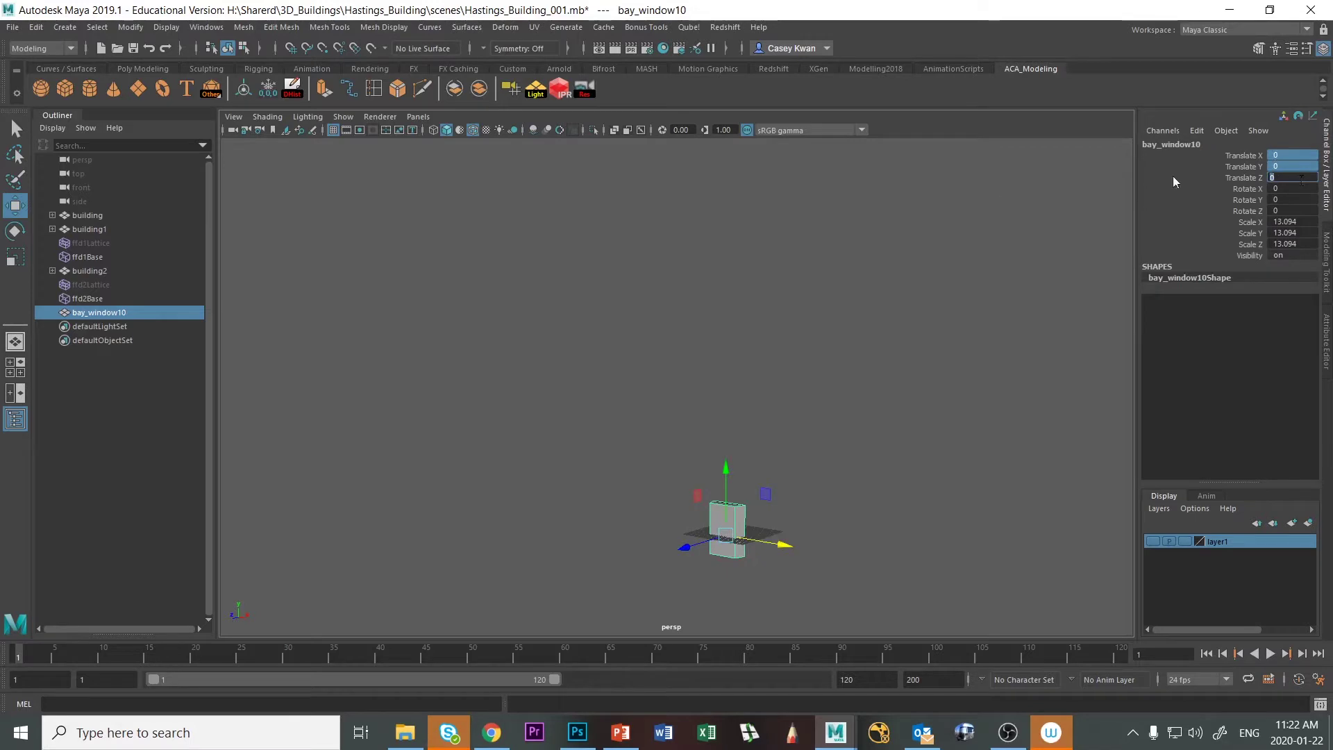
Raise the bay window copy so its base rests on the grid, at a Translate Y of about 6.8
left_click(866, 372)
key("a")
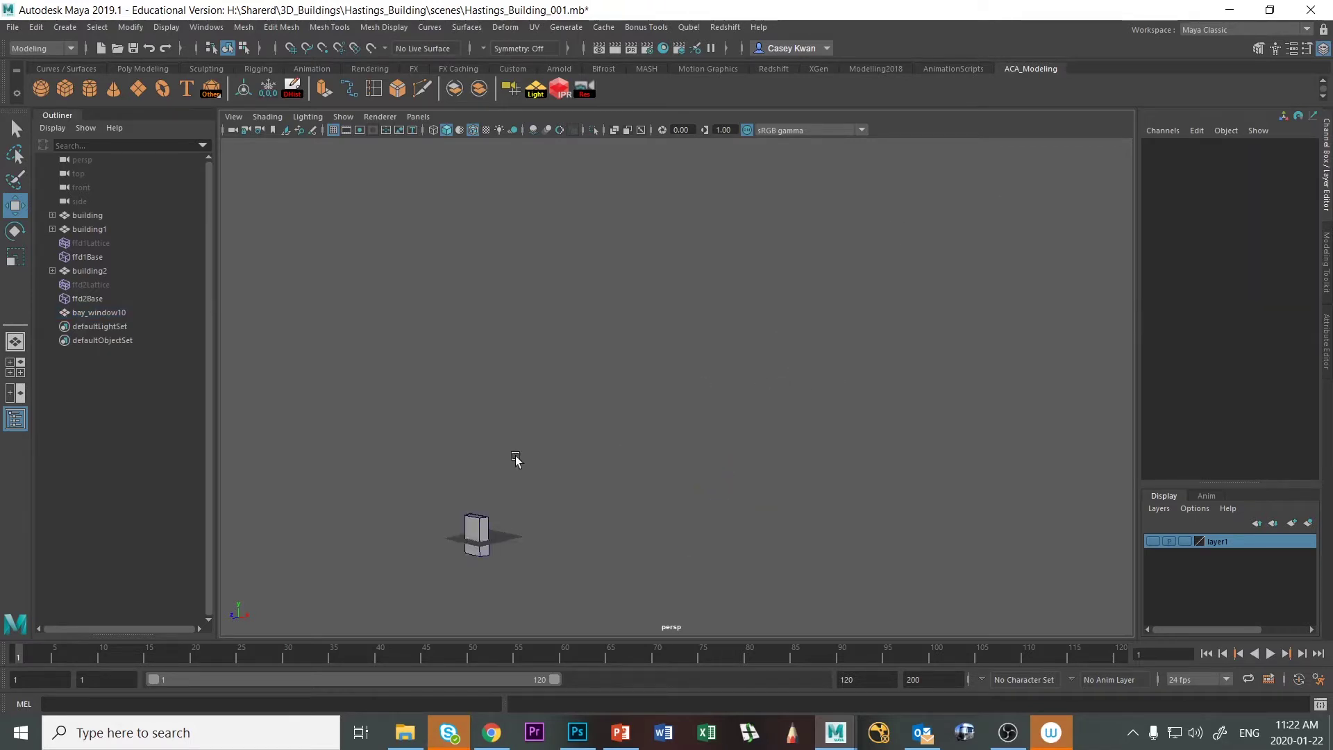
left_click(484, 526)
key("f")
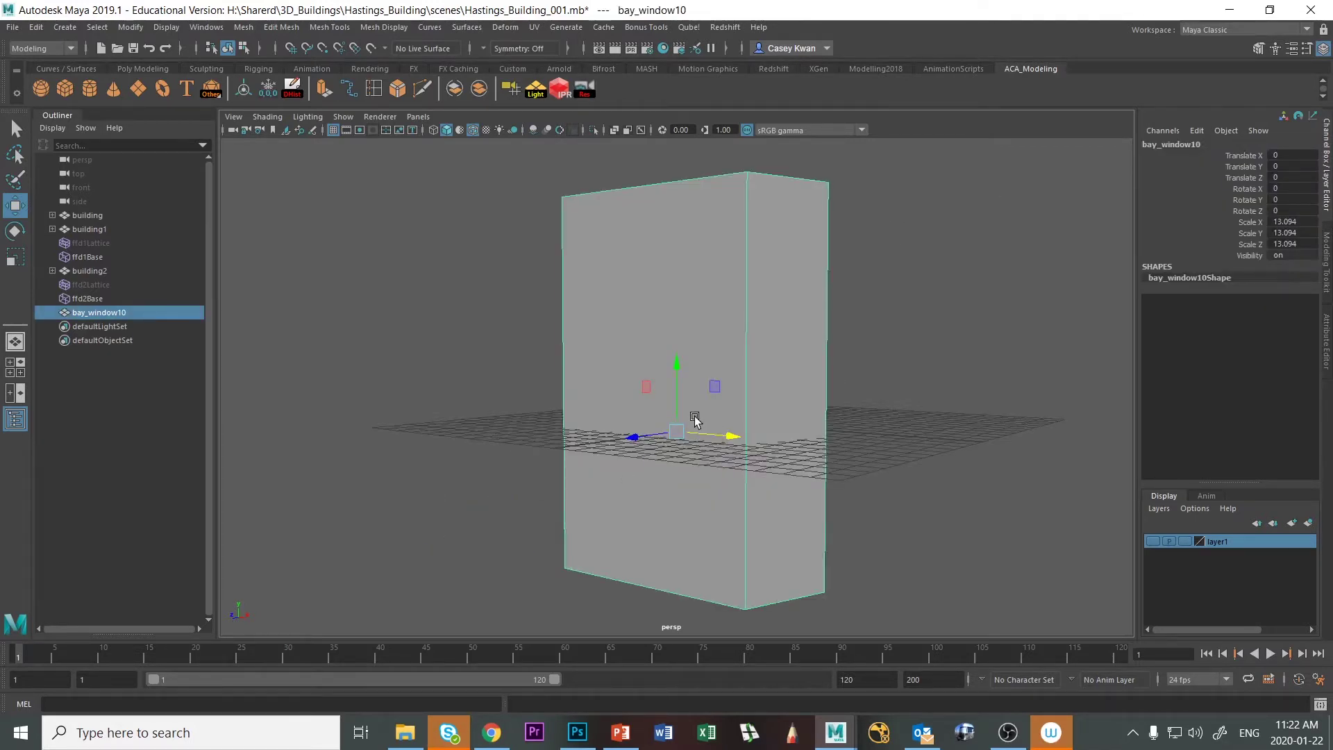
left_click_drag(694, 419, 741, 437, "alt")
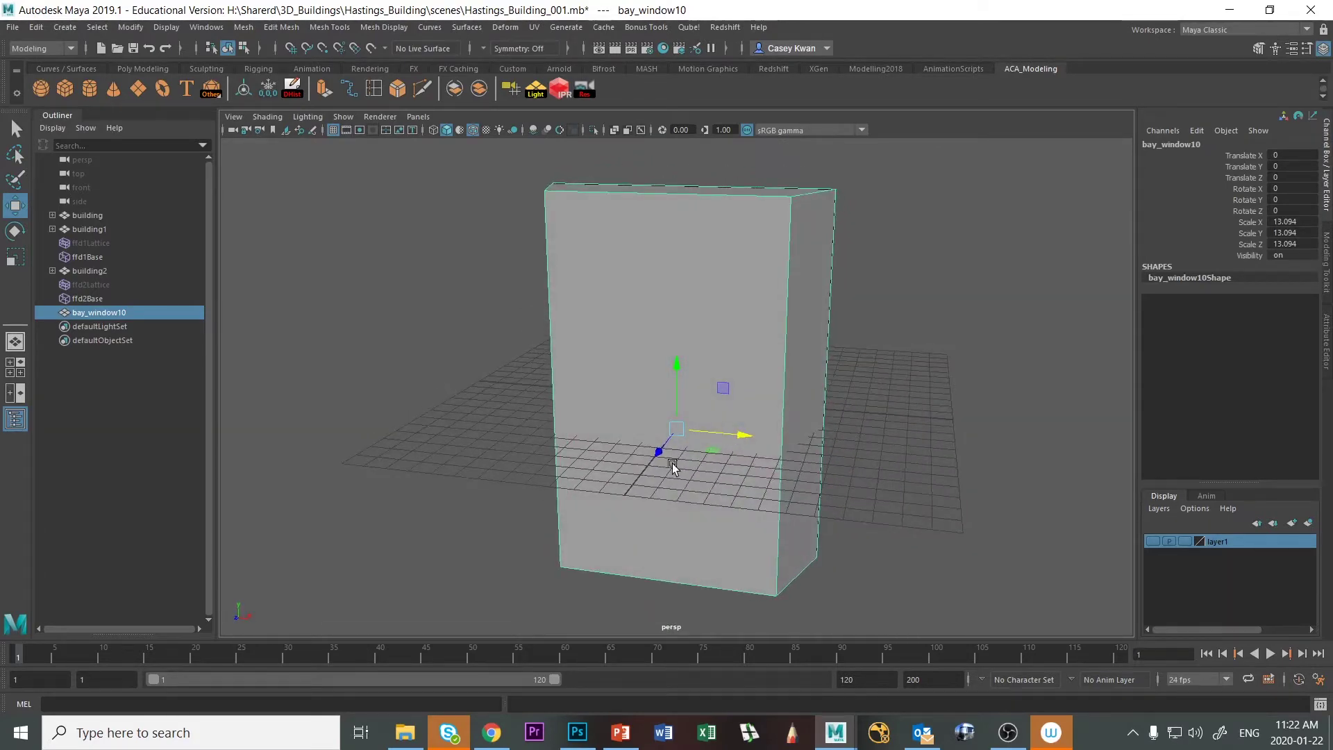
mouse_move(672, 467)
left_mouse_down("alt")
mouse_move(690, 449)
mouse_move(675, 451)
left_mouse_up("alt")
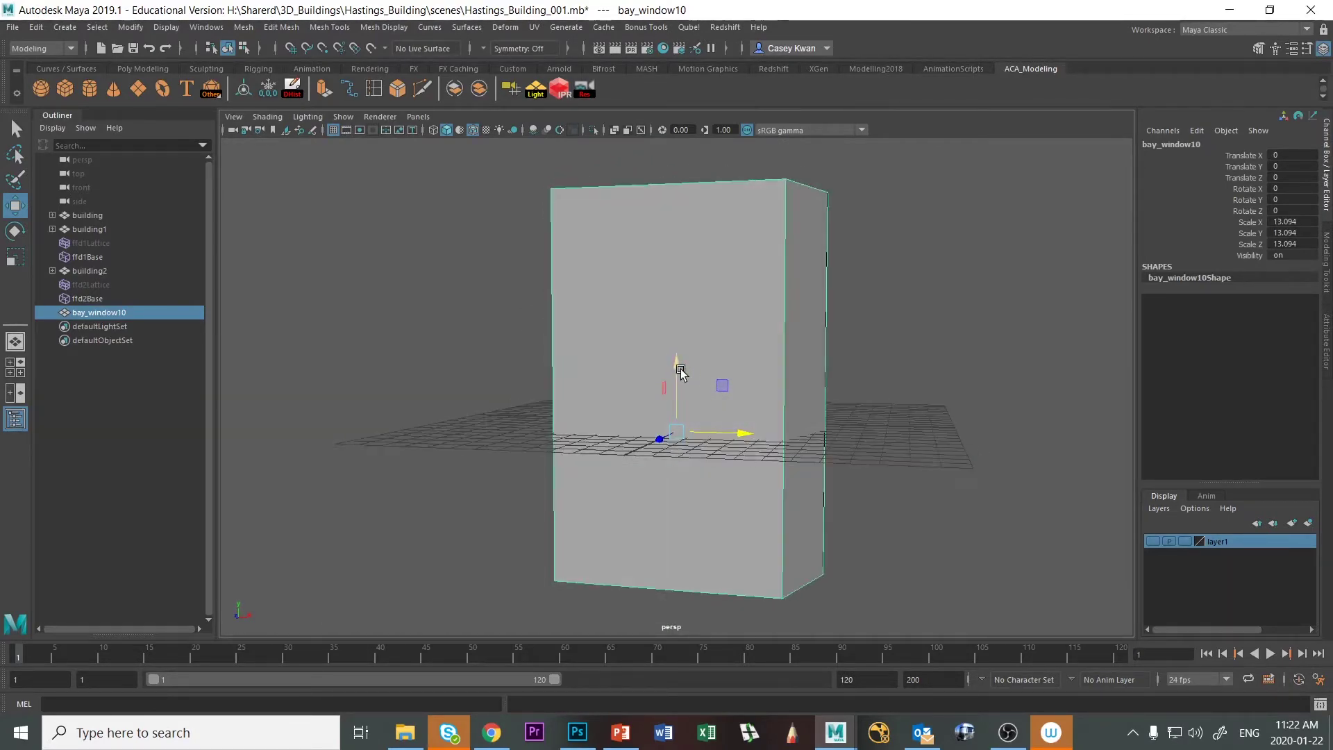
left_click_drag(680, 373, 683, 216)
left_click_drag(726, 463, 968, 387, "alt")
left_click(956, 331)
left_click_drag(955, 330, 706, 423, "alt")
left_click(787, 410)
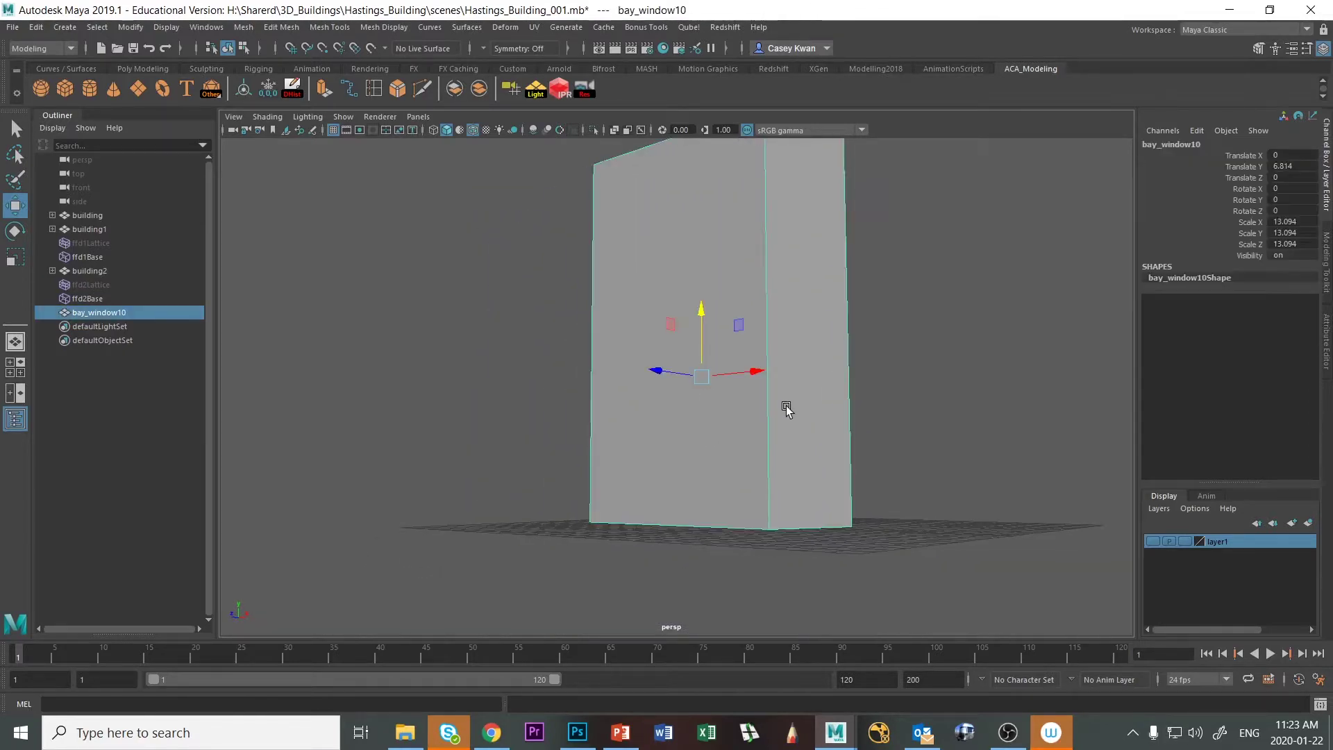
Duplicate the bay window copy and flatten the duplicate to a Scale Y of about 3.4
key("alt+Tab")
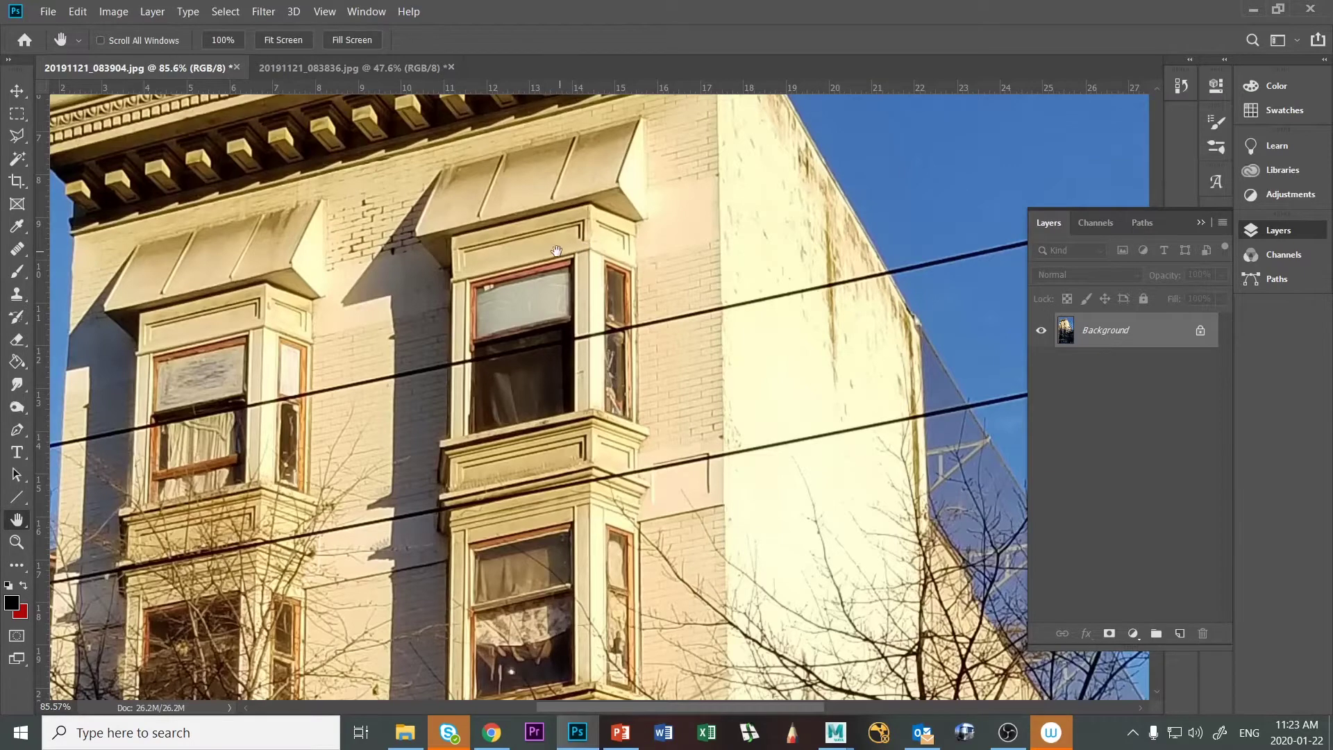
key("alt+Tab")
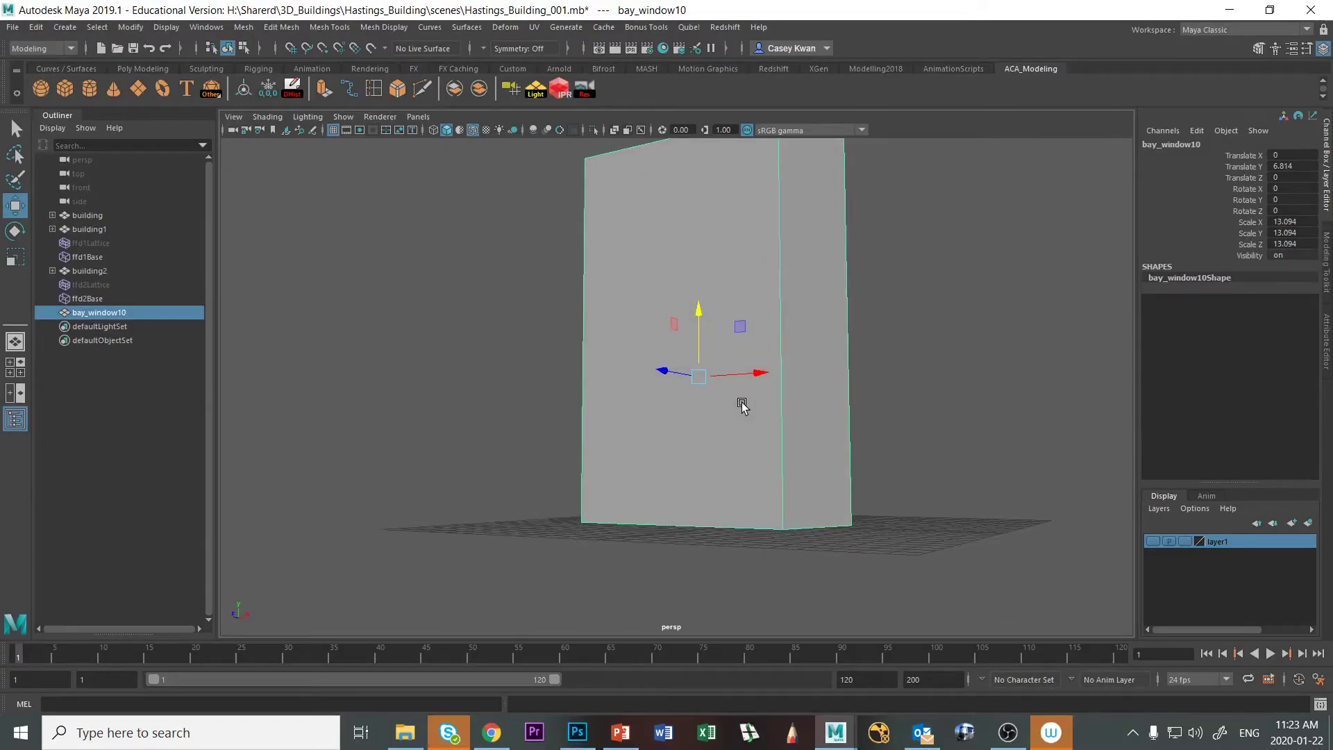
key("ctrl+d")
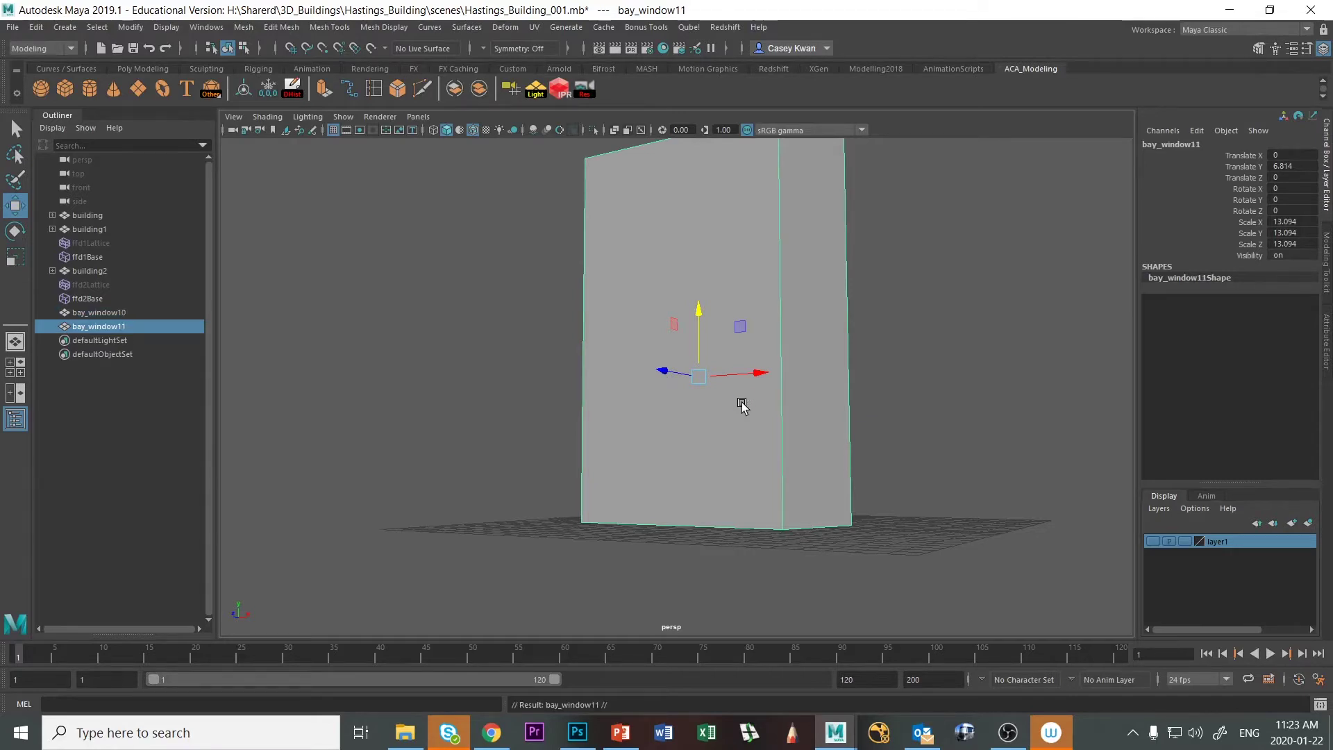
key("r")
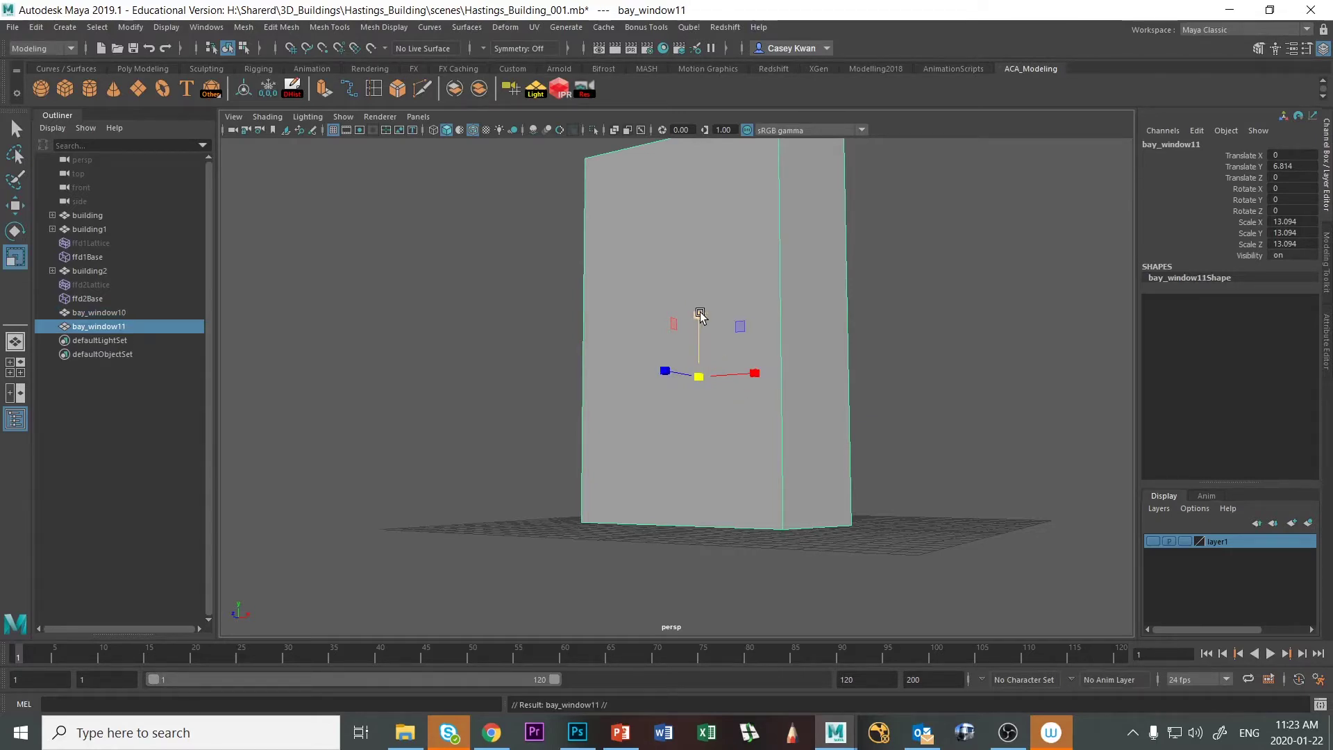
left_click_drag(700, 313, 700, 360)
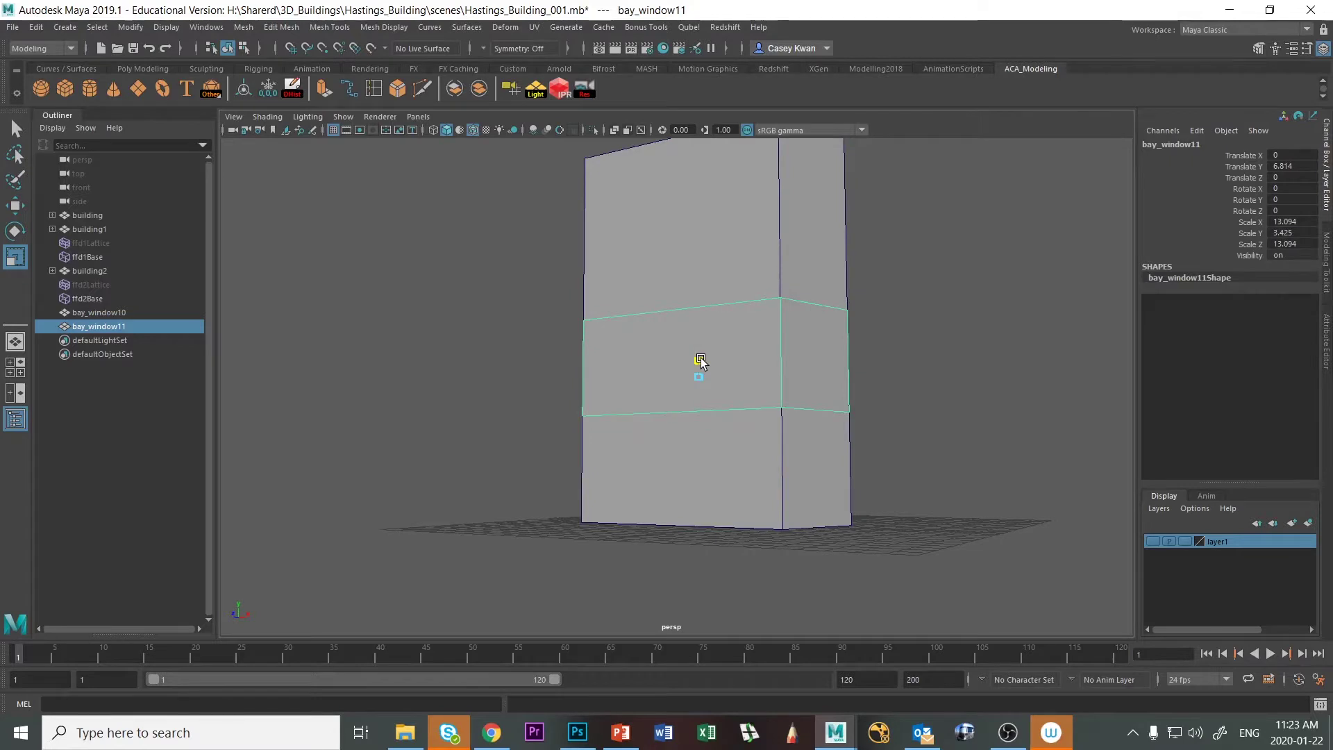
Lower the flattened block to the window's base, at a Translate Y of about 1.98, and enlarge it uniformly to Scale X and Z of 13.8
key("w")
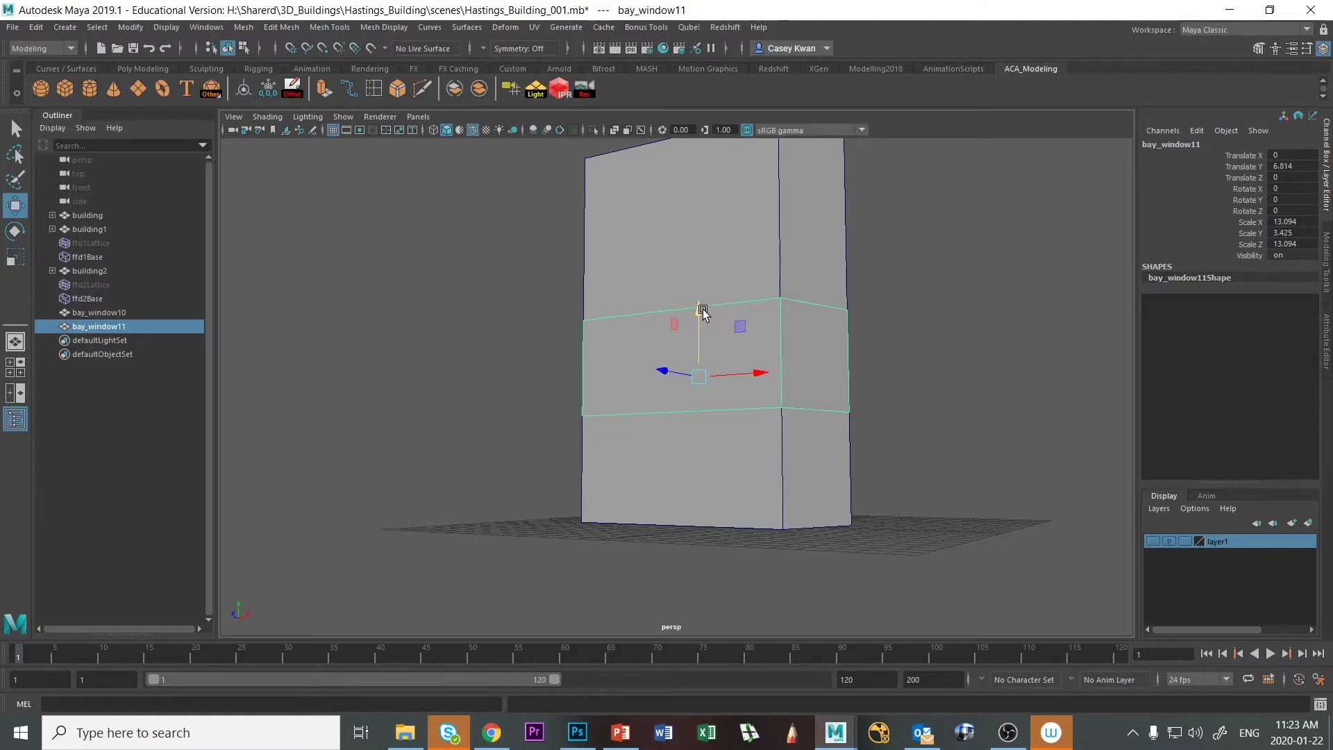
left_click_drag(703, 312, 693, 418)
left_click_drag(917, 368, 861, 393, "alt")
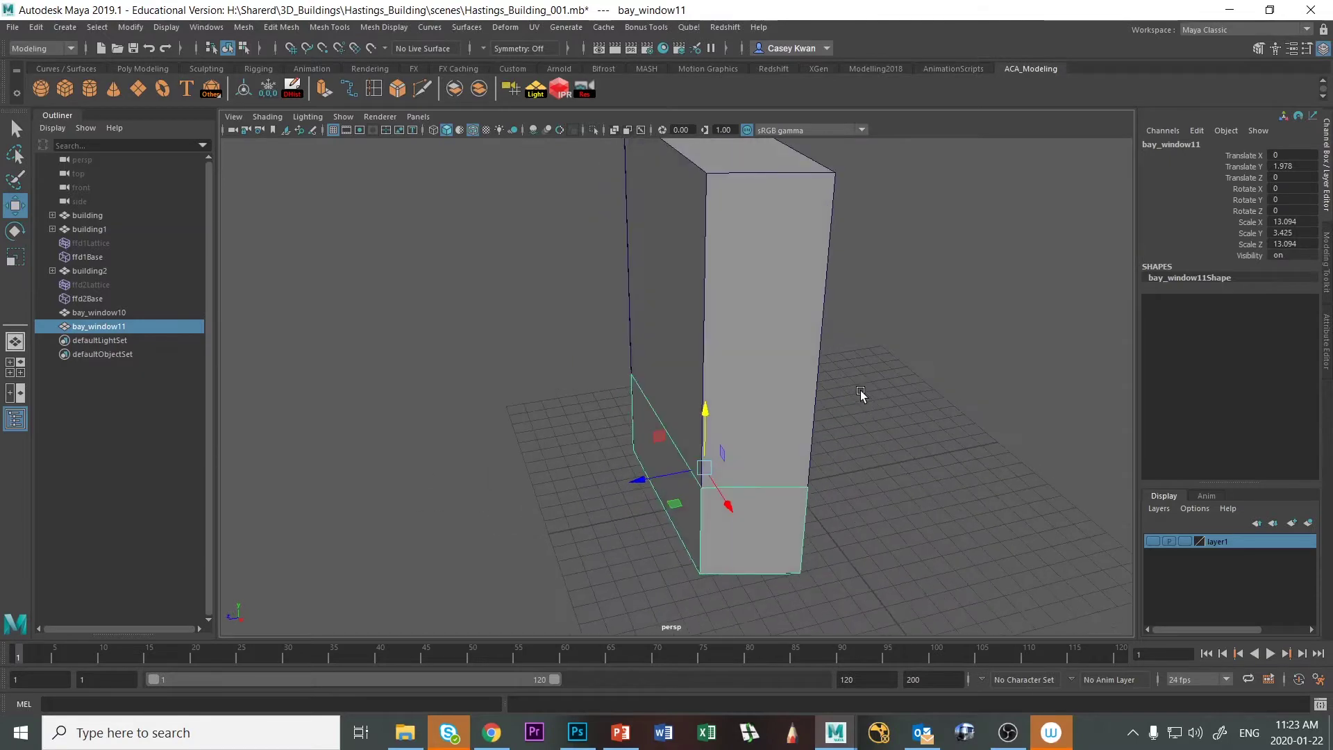
key("r")
left_click_drag(706, 469, 714, 466)
left_click(904, 411)
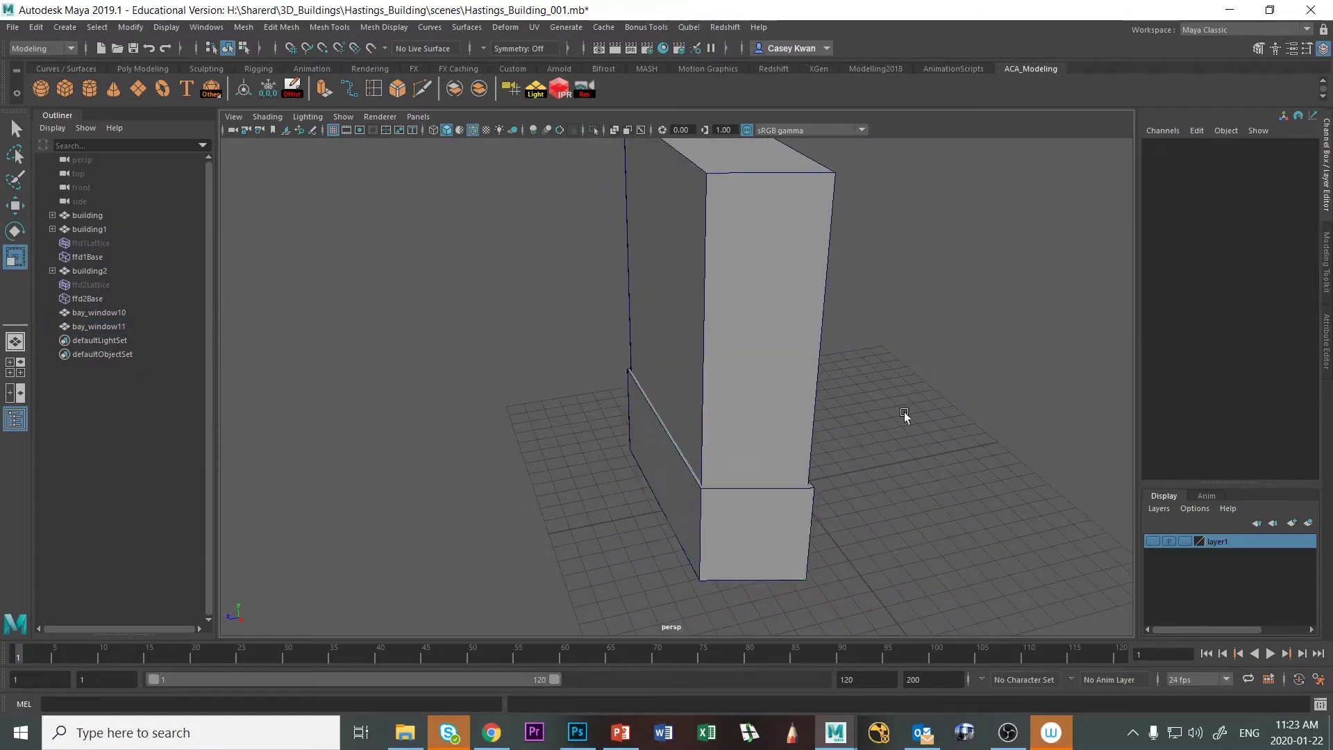
left_click(736, 531)
left_click_drag(736, 531, 774, 458, "alt")
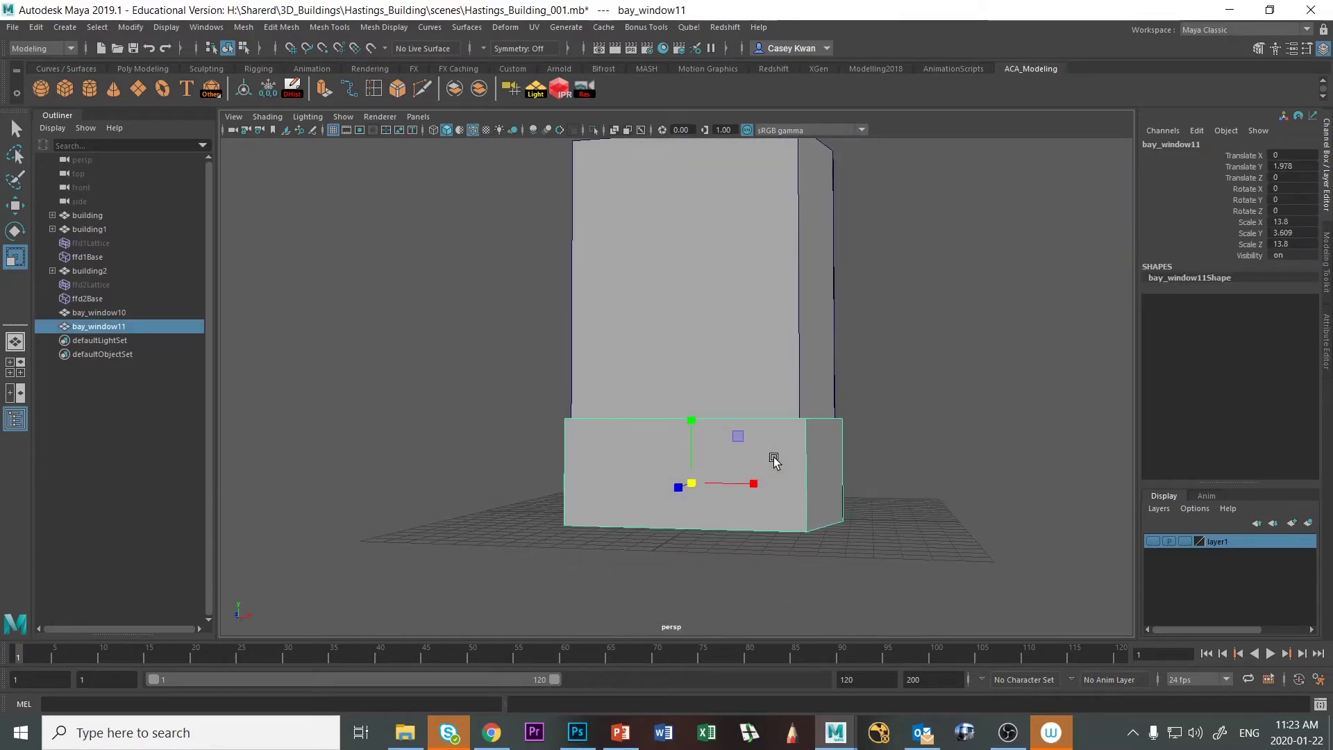
Duplicate the base block and raise the copy to the head of the bay window, at a Translate Y of about 14.5
key("ctrl+d")
middle_click_drag(797, 420, 756, 551, "alt")
key("w")
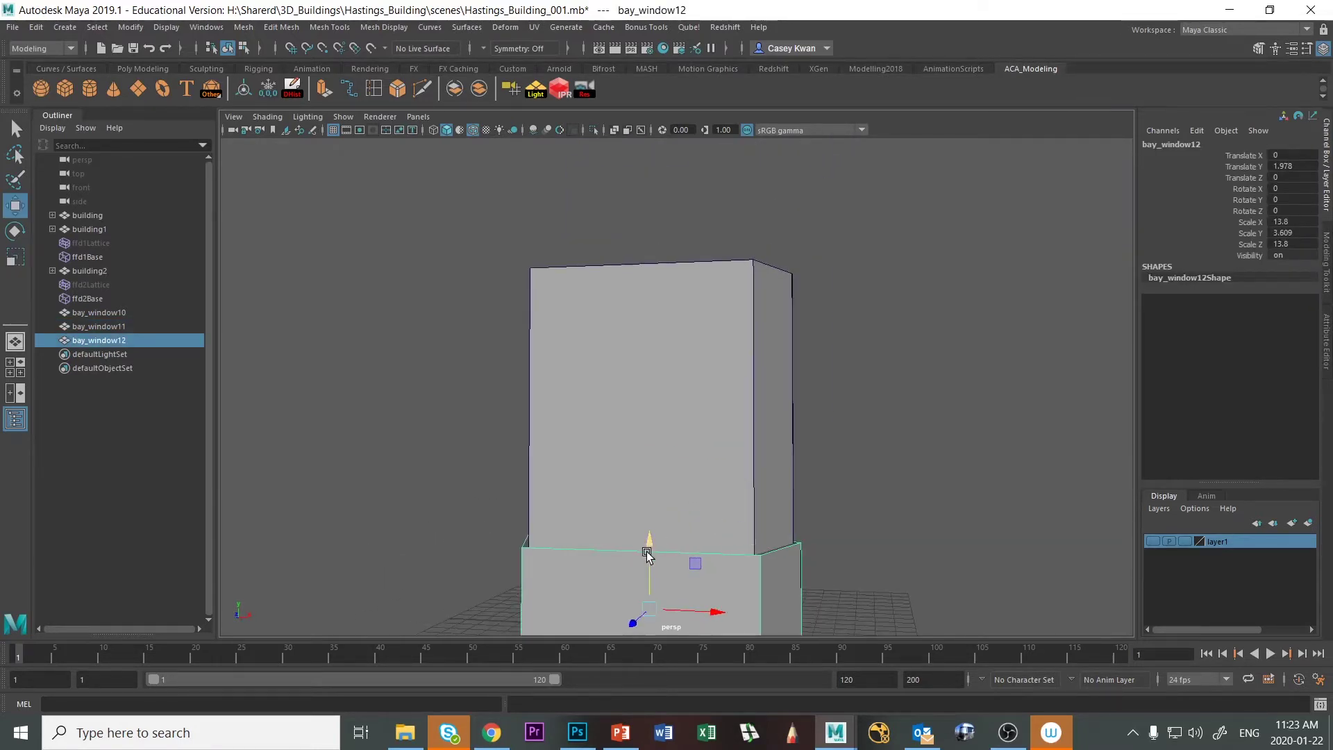
left_click_drag(651, 539, 666, 267)
right_click_drag(669, 273, 902, 318, "alt")
left_click_drag(902, 318, 836, 377, "alt")
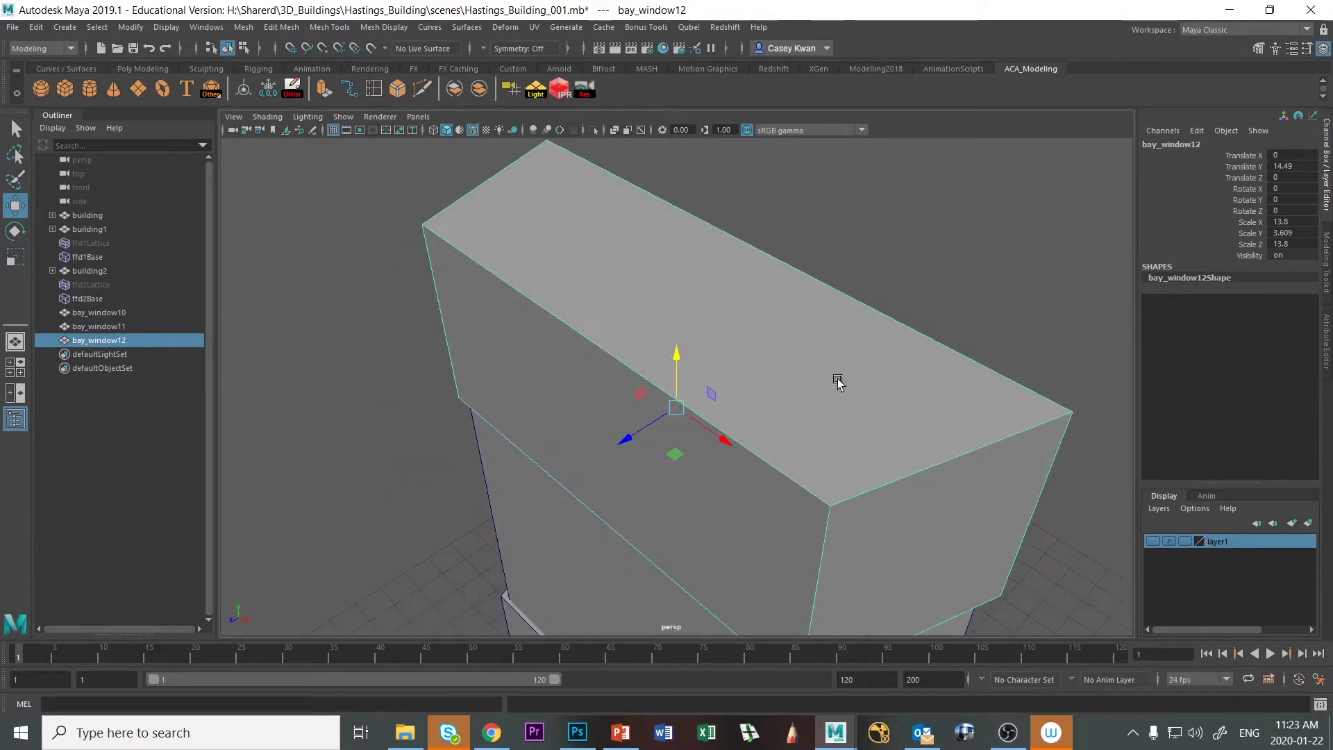
scroll(786, 361, "down", 3)
left_click_drag(675, 349, 680, 345)
left_click_drag(609, 419, 631, 382, "alt")
scroll(634, 409, "down", 3)
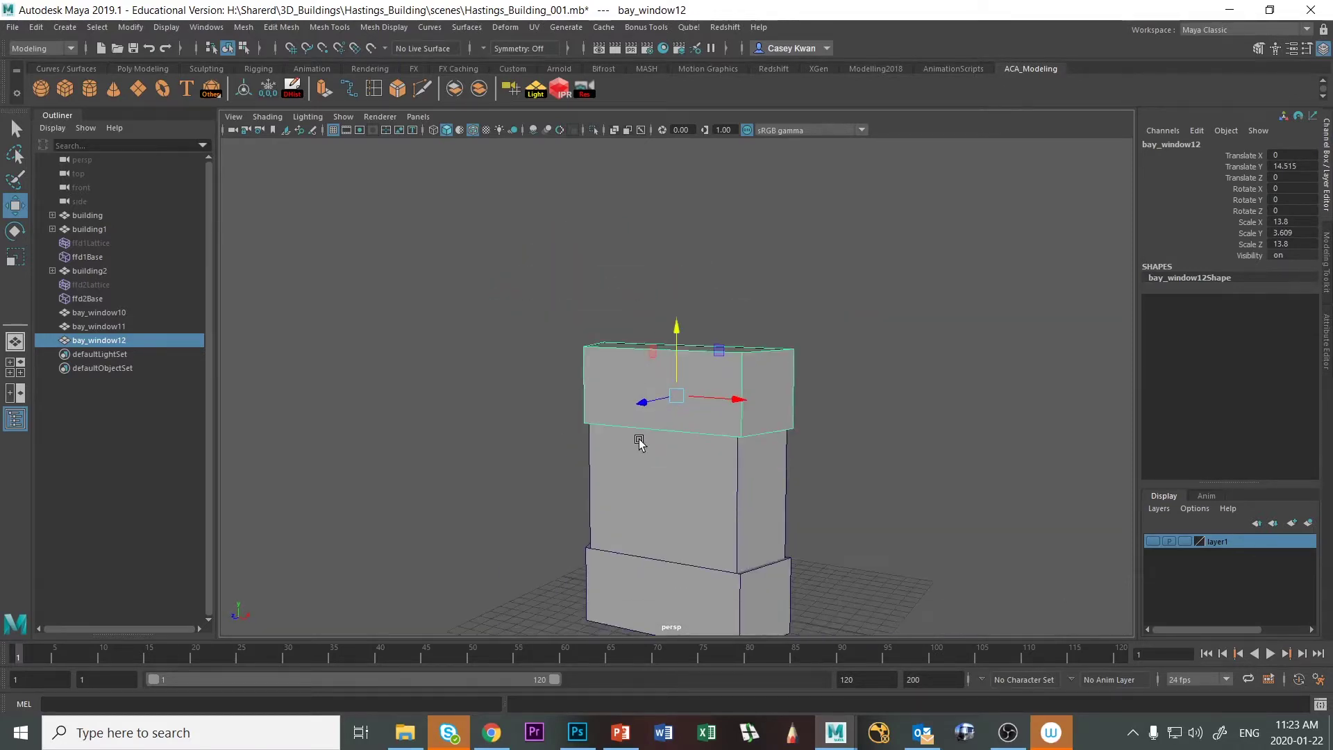
left_click_drag(637, 440, 652, 476, "alt")
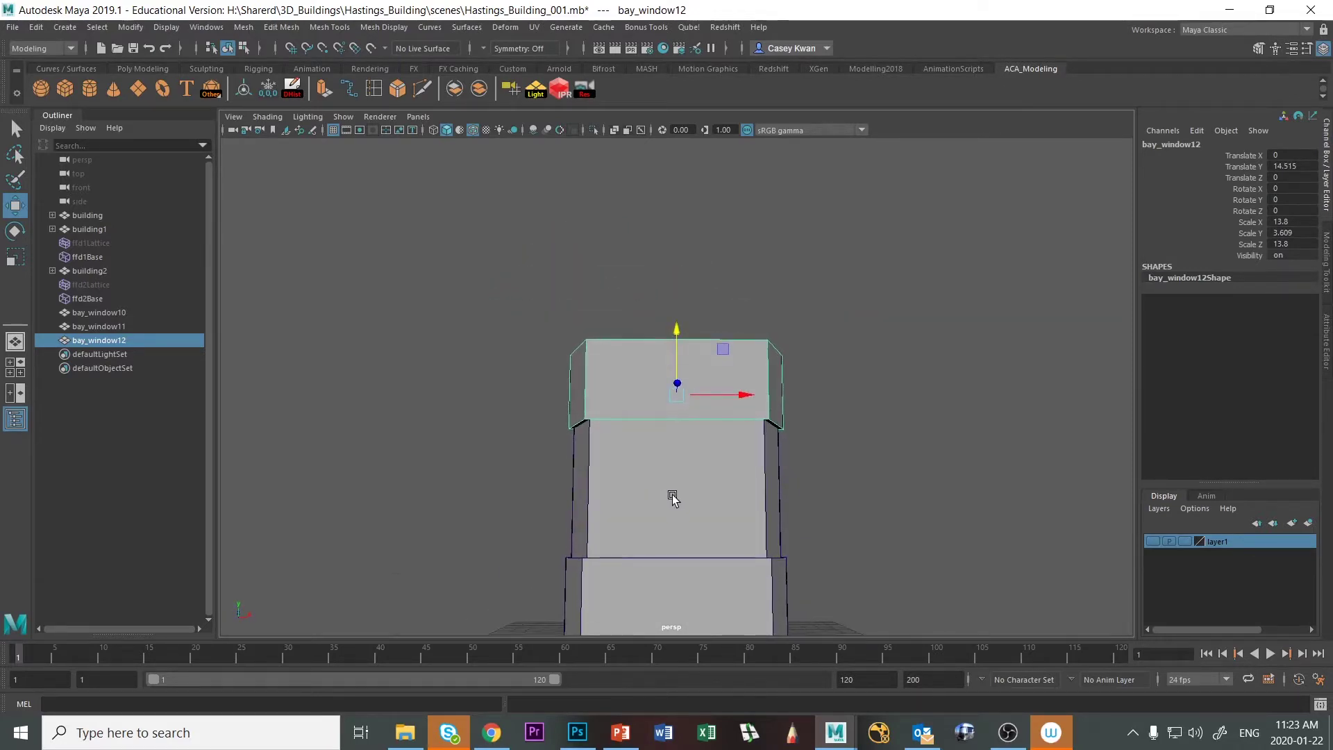
scroll(627, 428, "down", 3)
left_click_drag(627, 428, 630, 431, "alt")
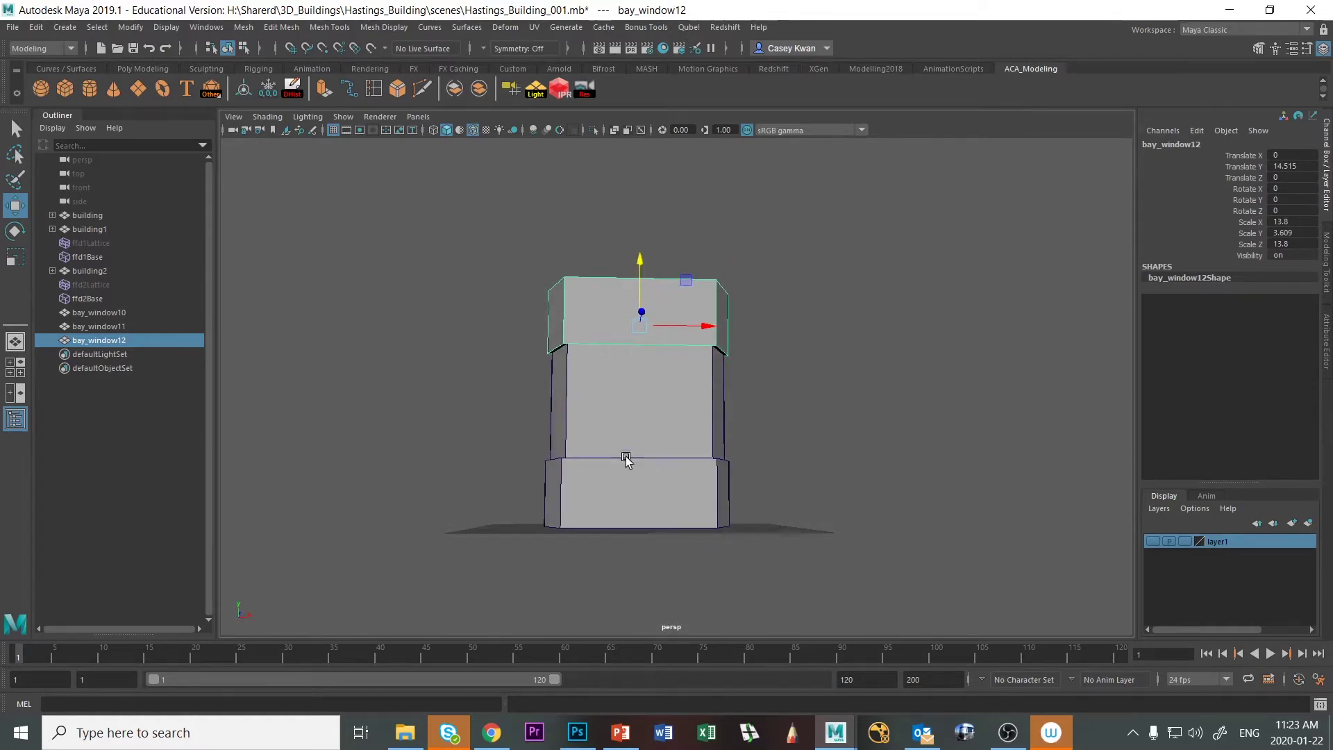
Switch to Photoshop, examine the bay windows in 20191121_083836.jpg and duplicate its Background layer
key("alt+Tab")
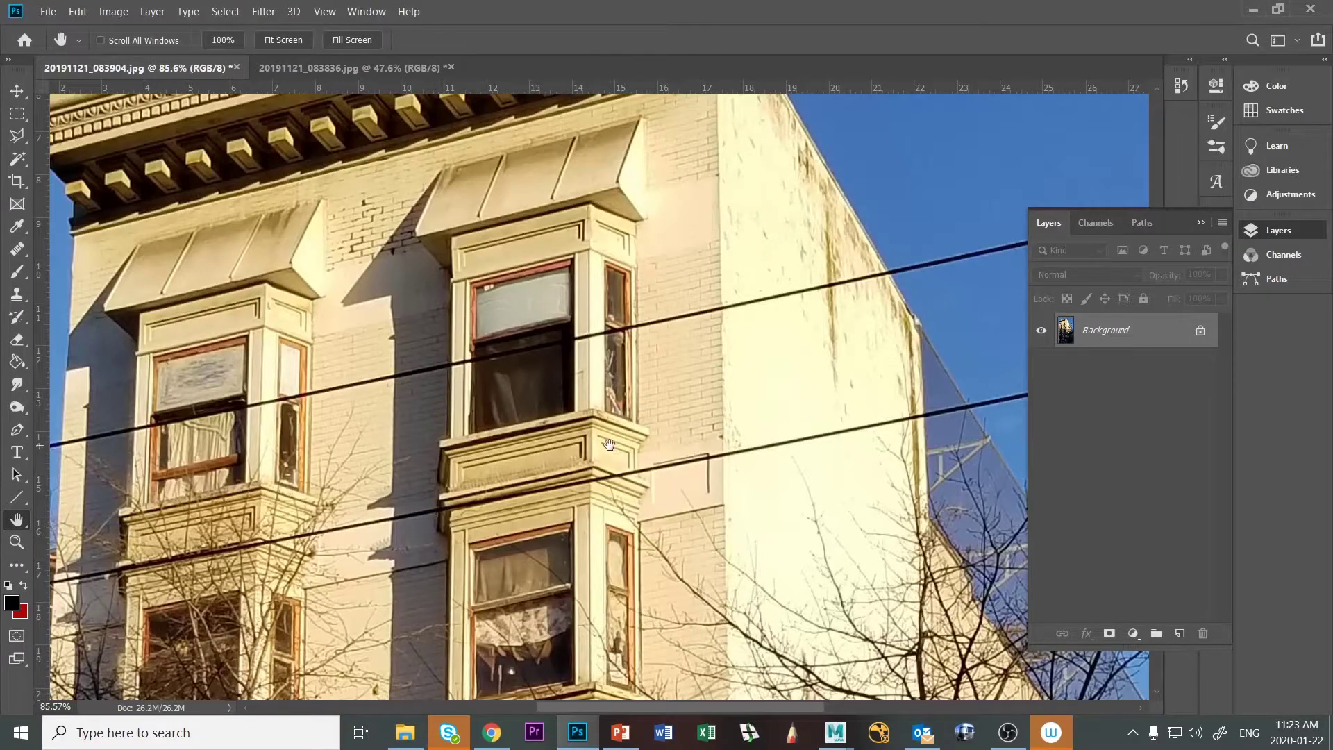
left_click(368, 69)
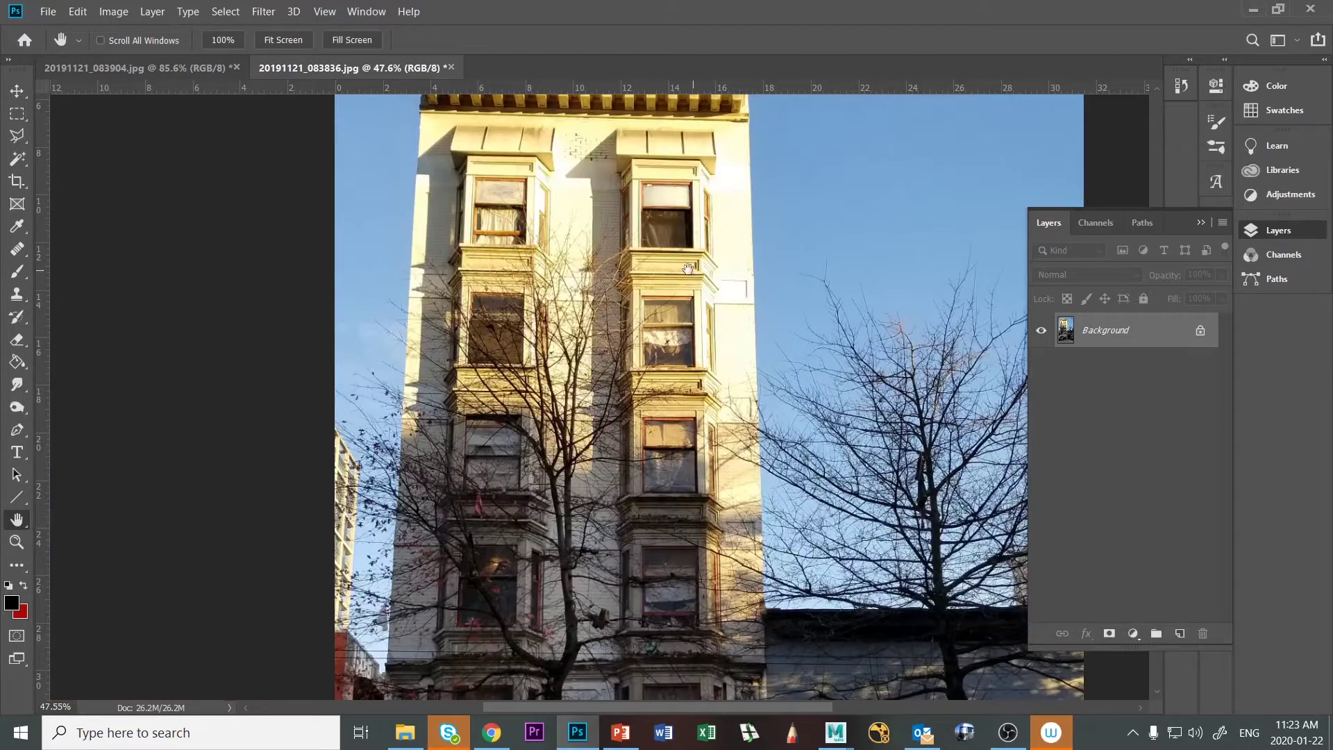
scroll(667, 264, "up", 3, "alt")
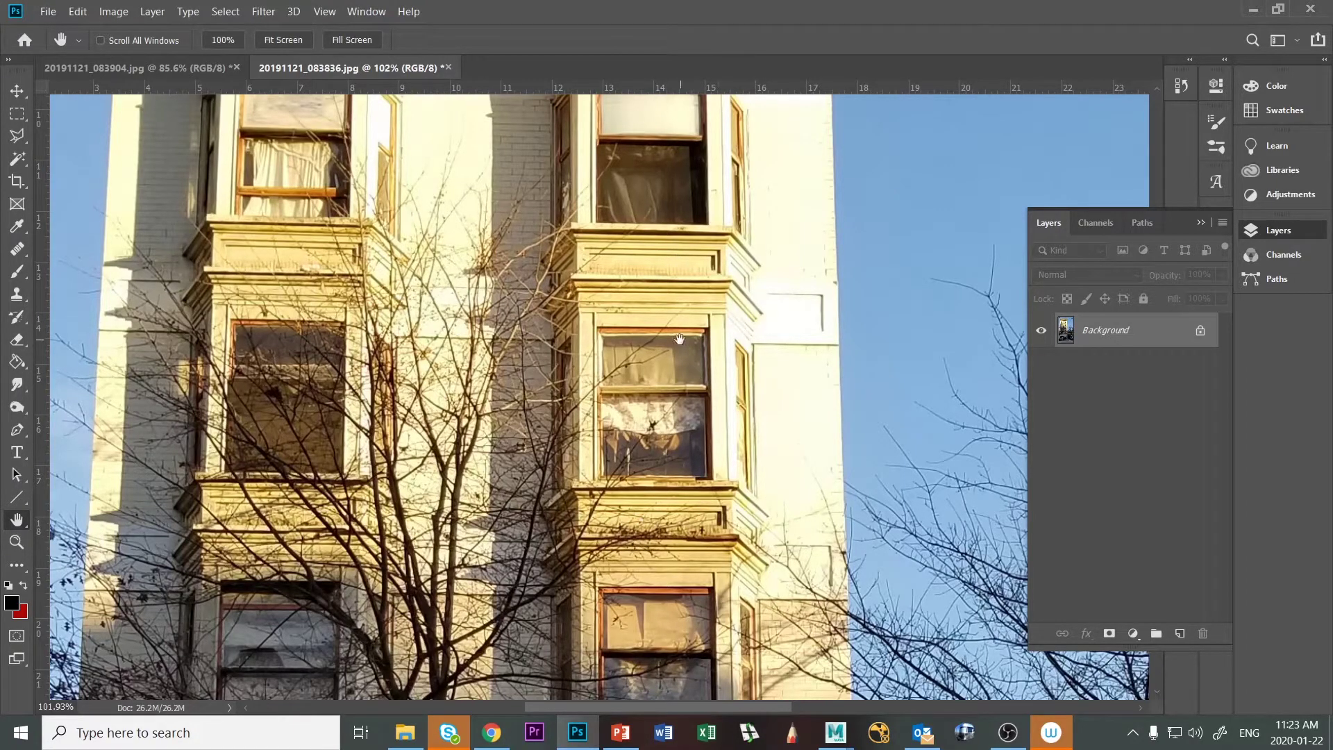
left_click_drag(643, 212, 695, 349)
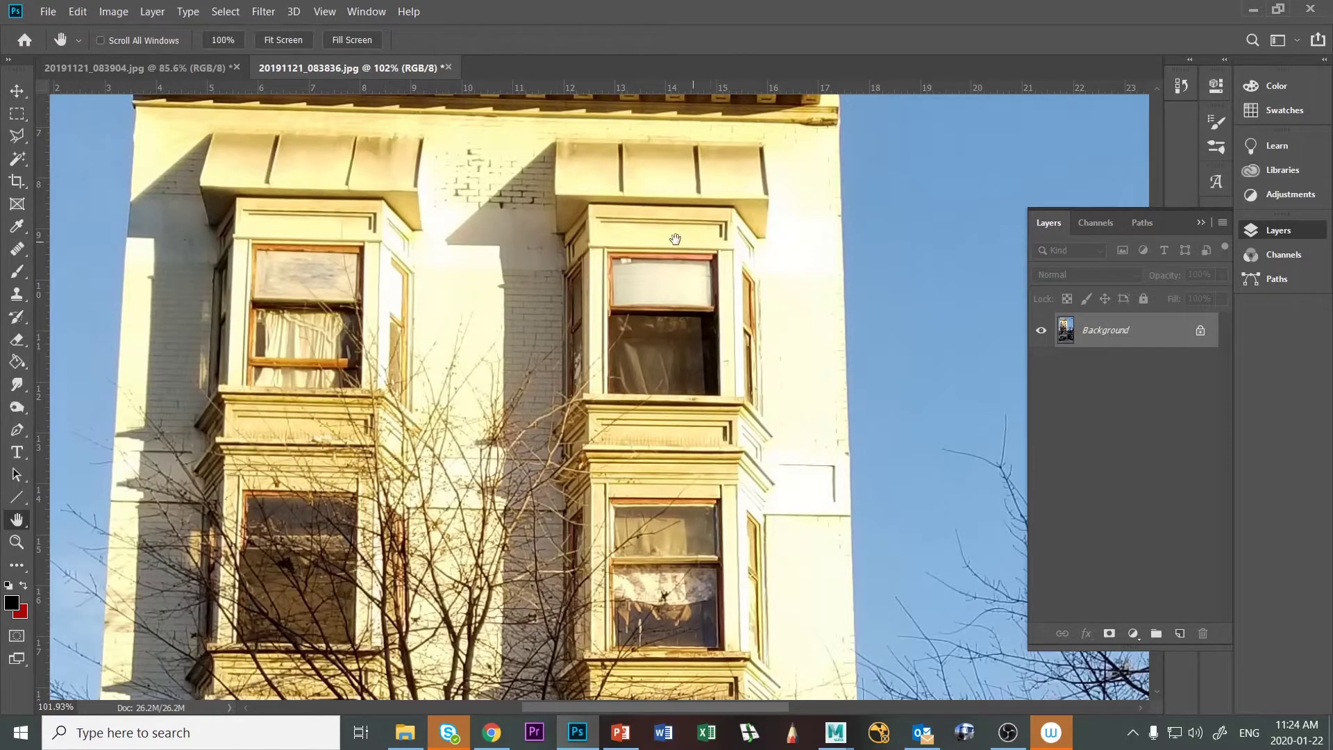
left_click(17, 113)
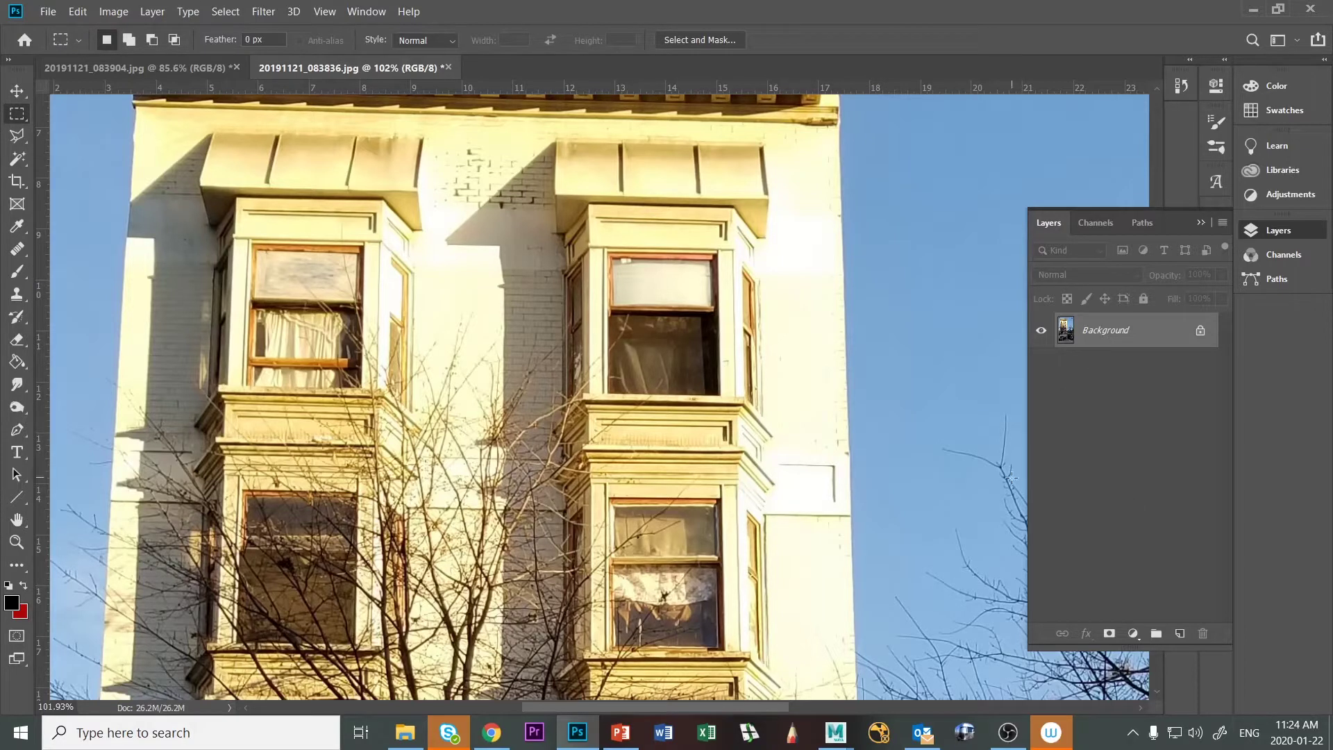
key("ctrl+j")
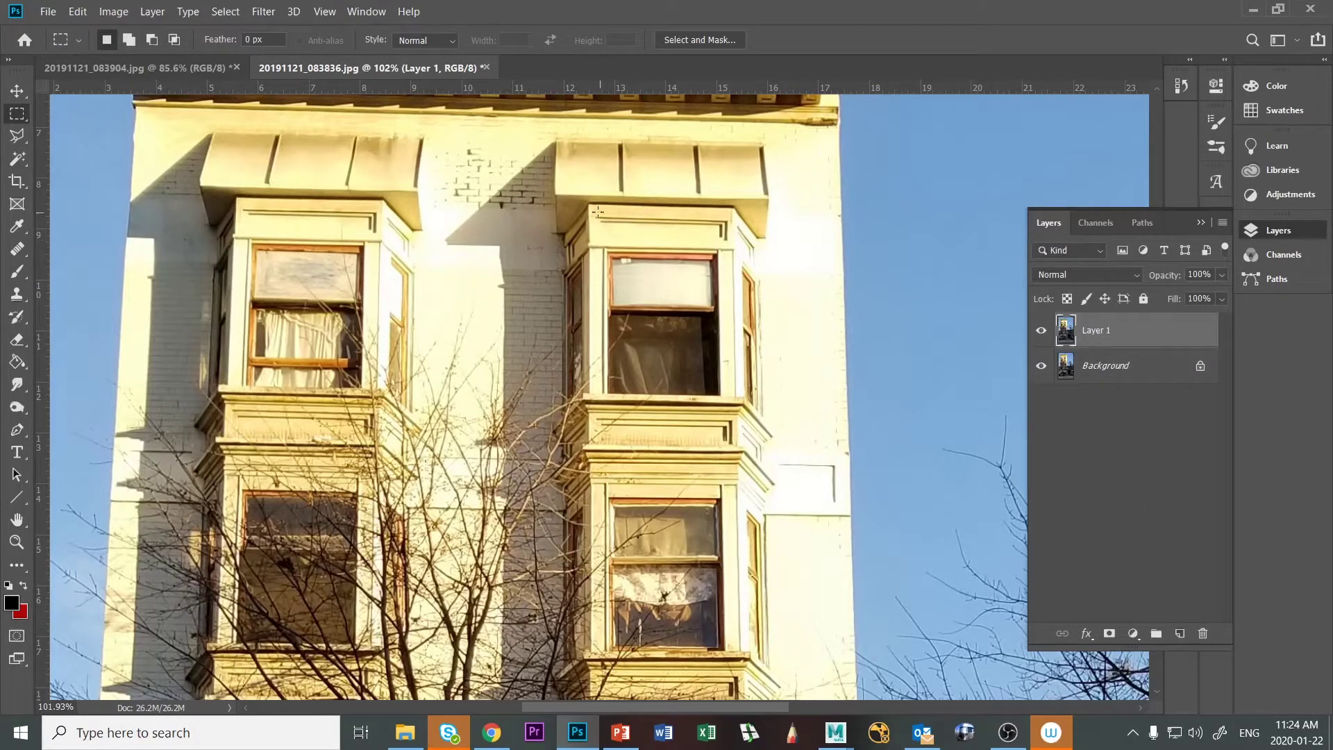
Select the panel above the upper right-hand bay window, desaturate it and move it out beside the window
left_click_drag(574, 204, 771, 255)
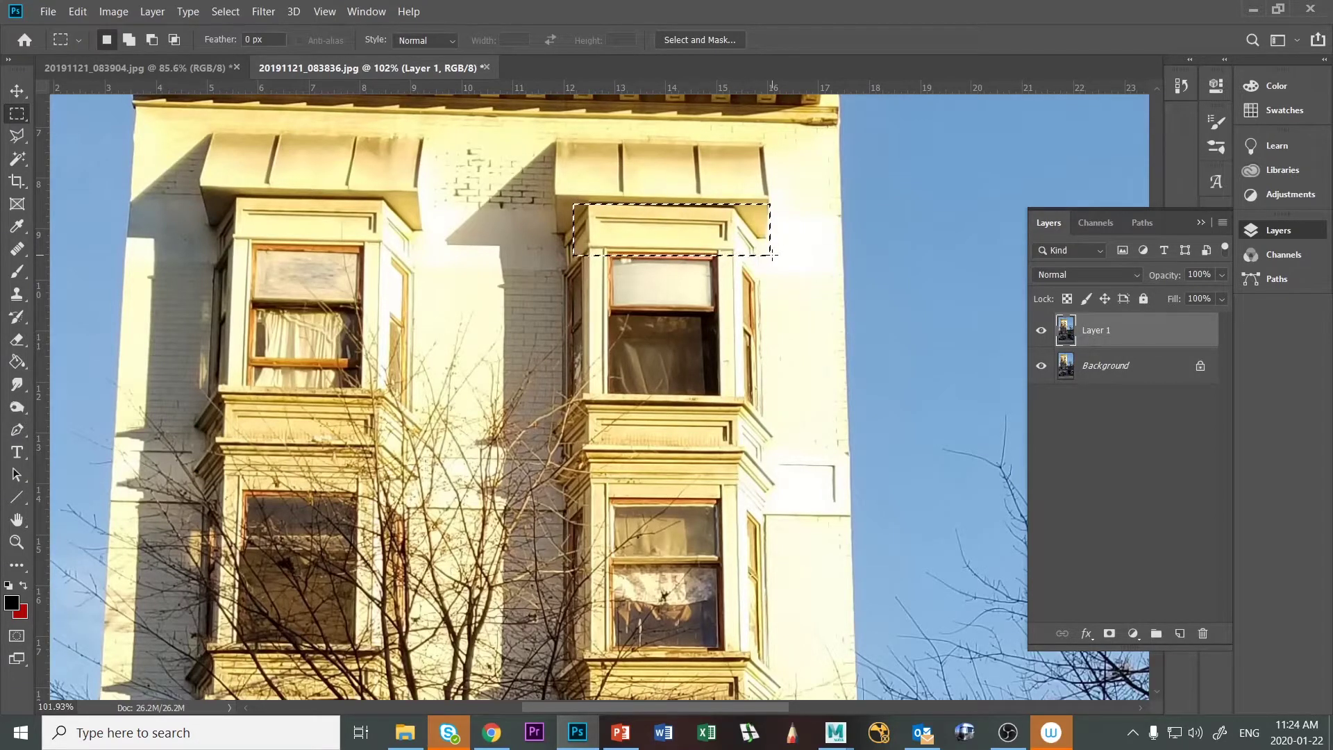
key("j")
key("ctrl+shift+u")
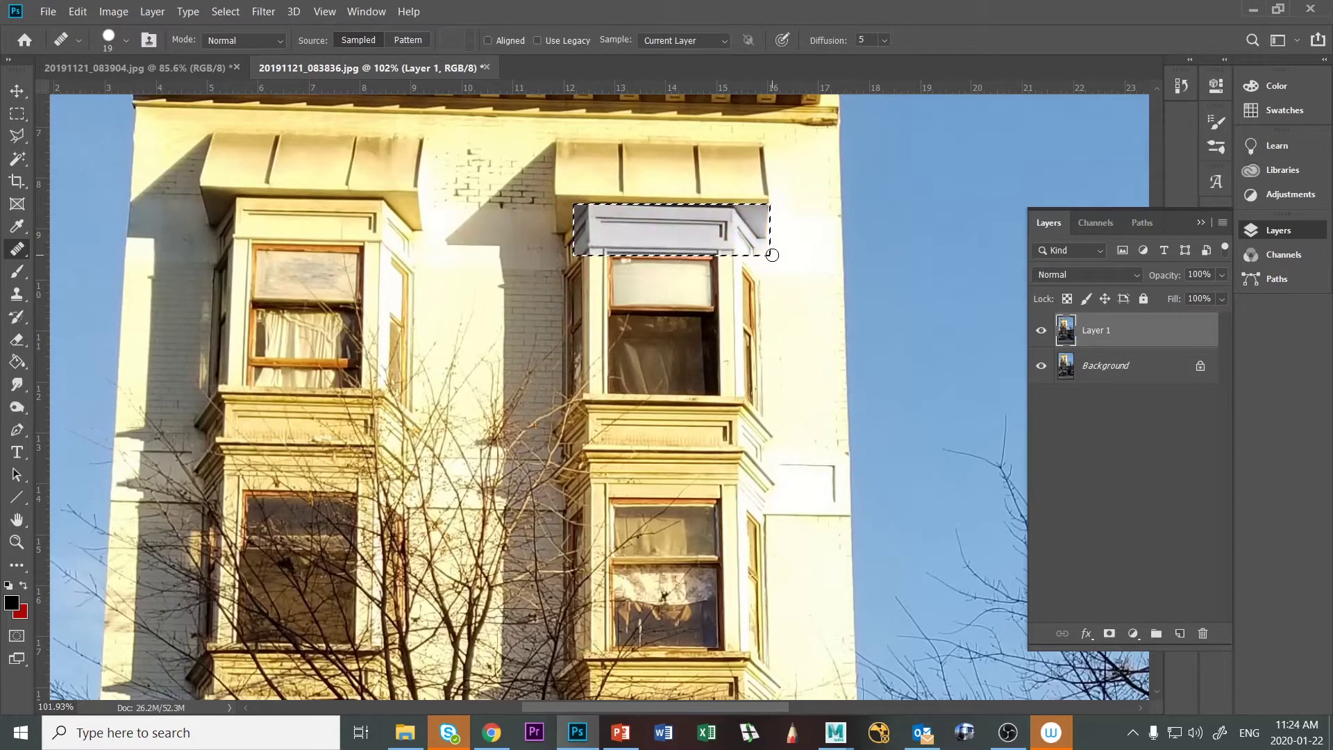
key("v")
left_click_drag(676, 229, 839, 373)
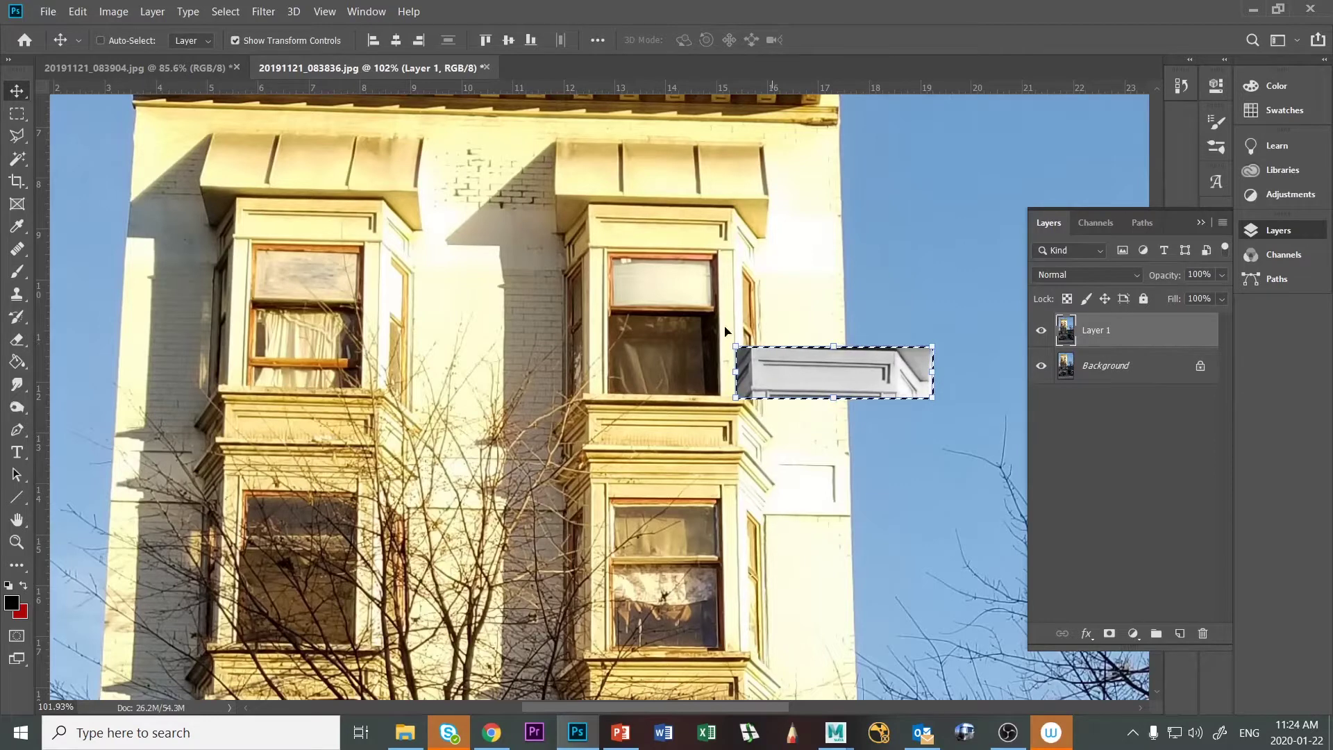
Copy the grey panel onto a new layer and stack two copies of it directly above the moved panel
left_click(17, 113)
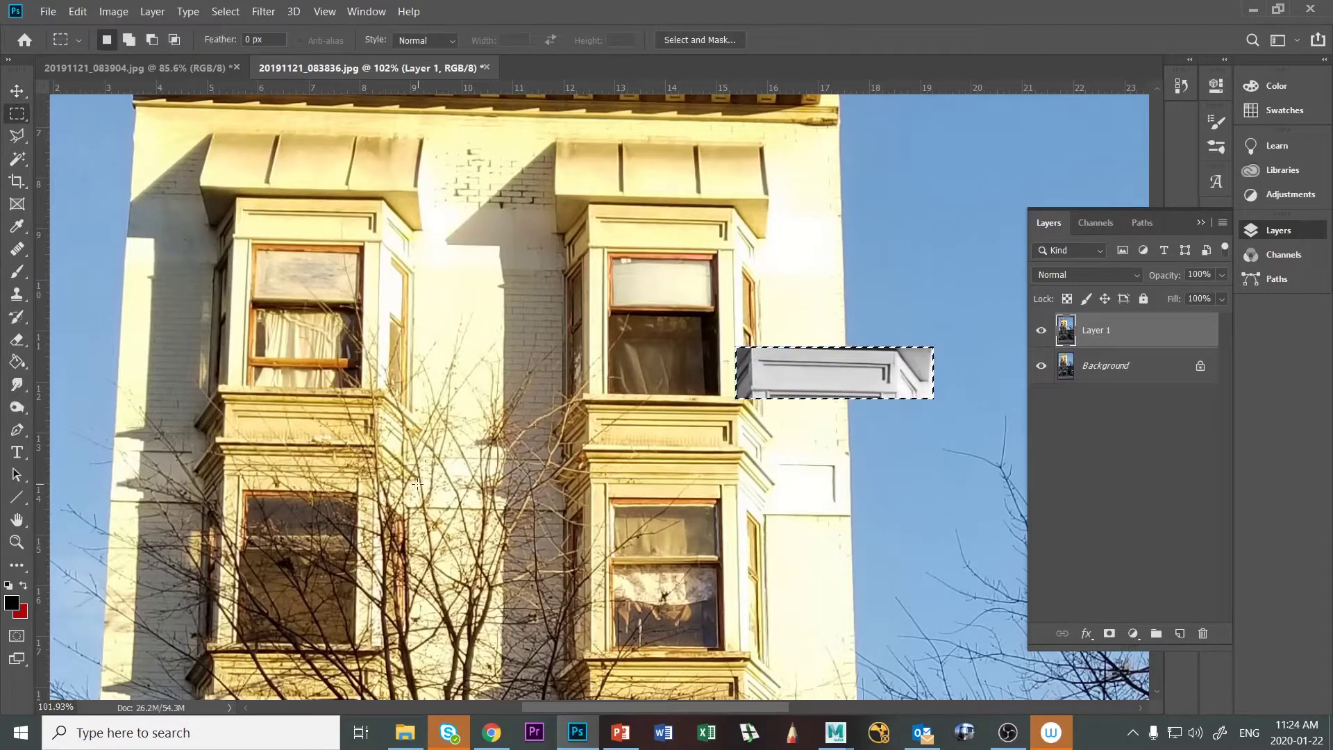
key("j")
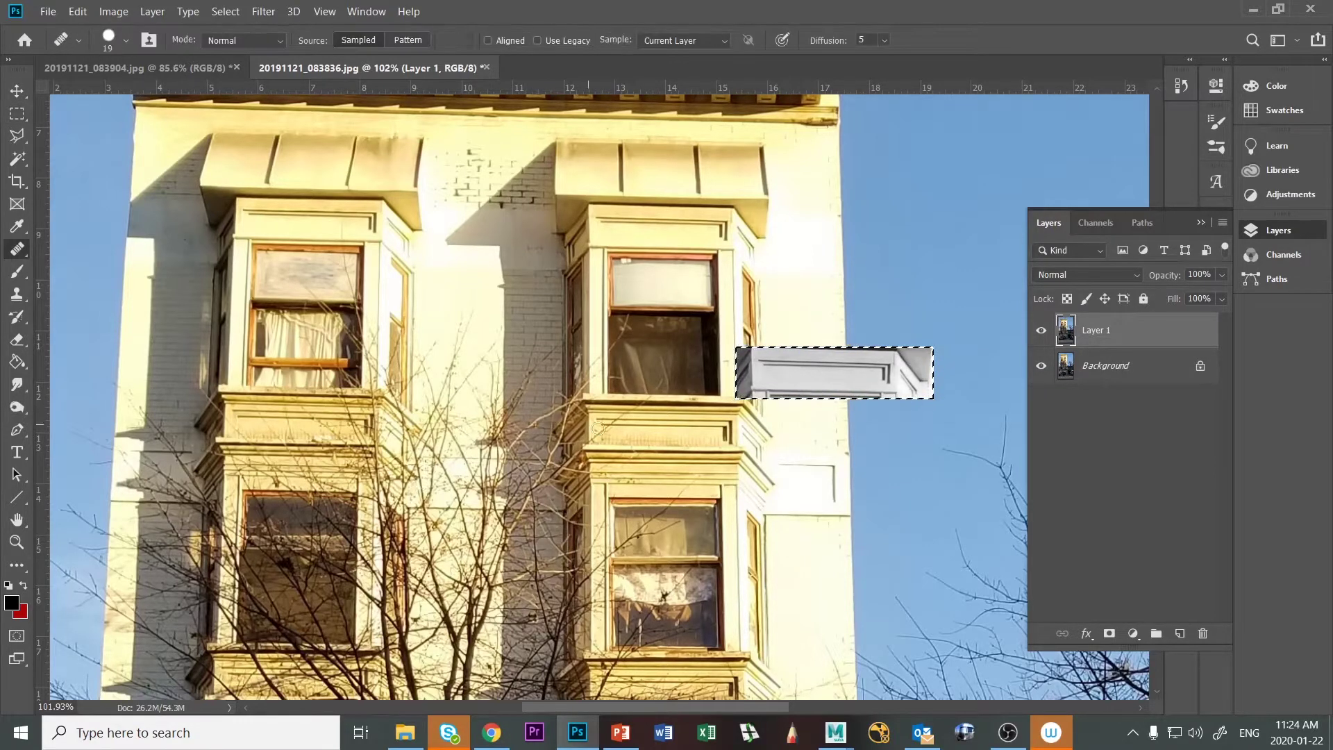
key("ctrl+shift+alt+n")
key("ctrl+d")
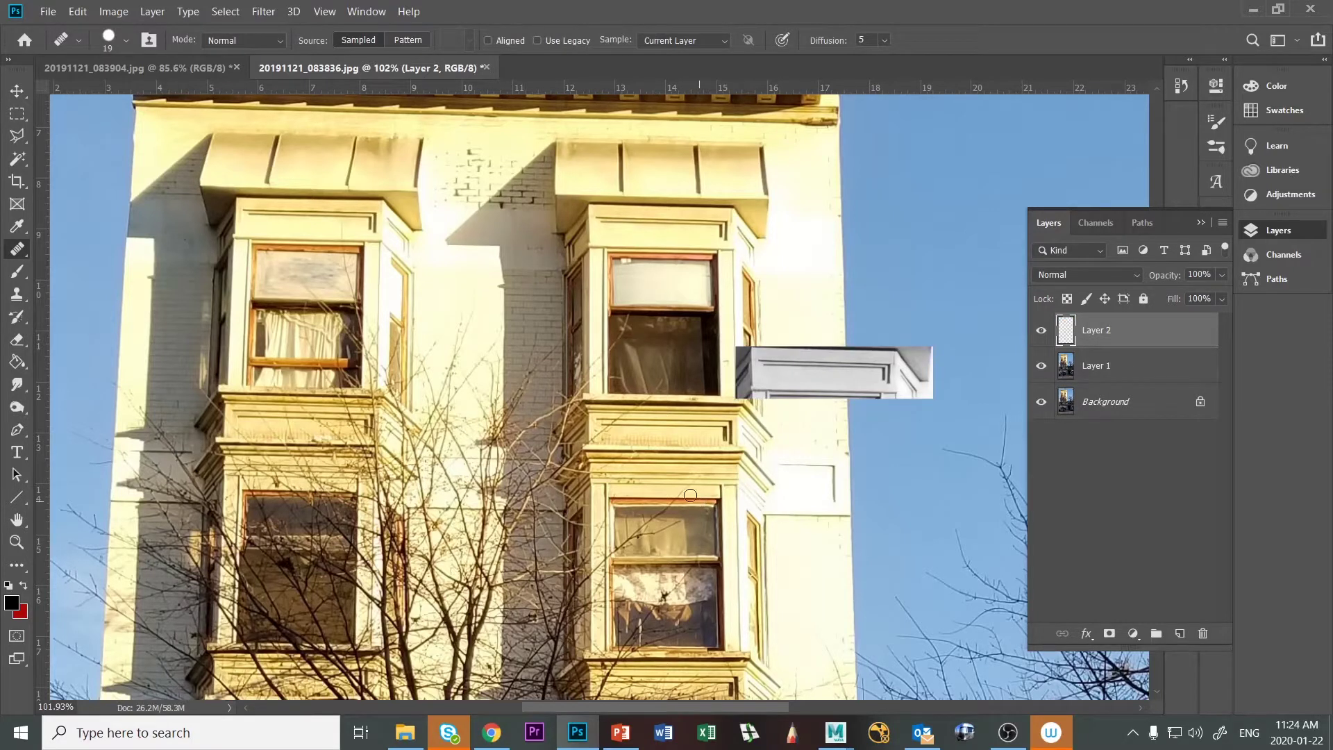
key("v")
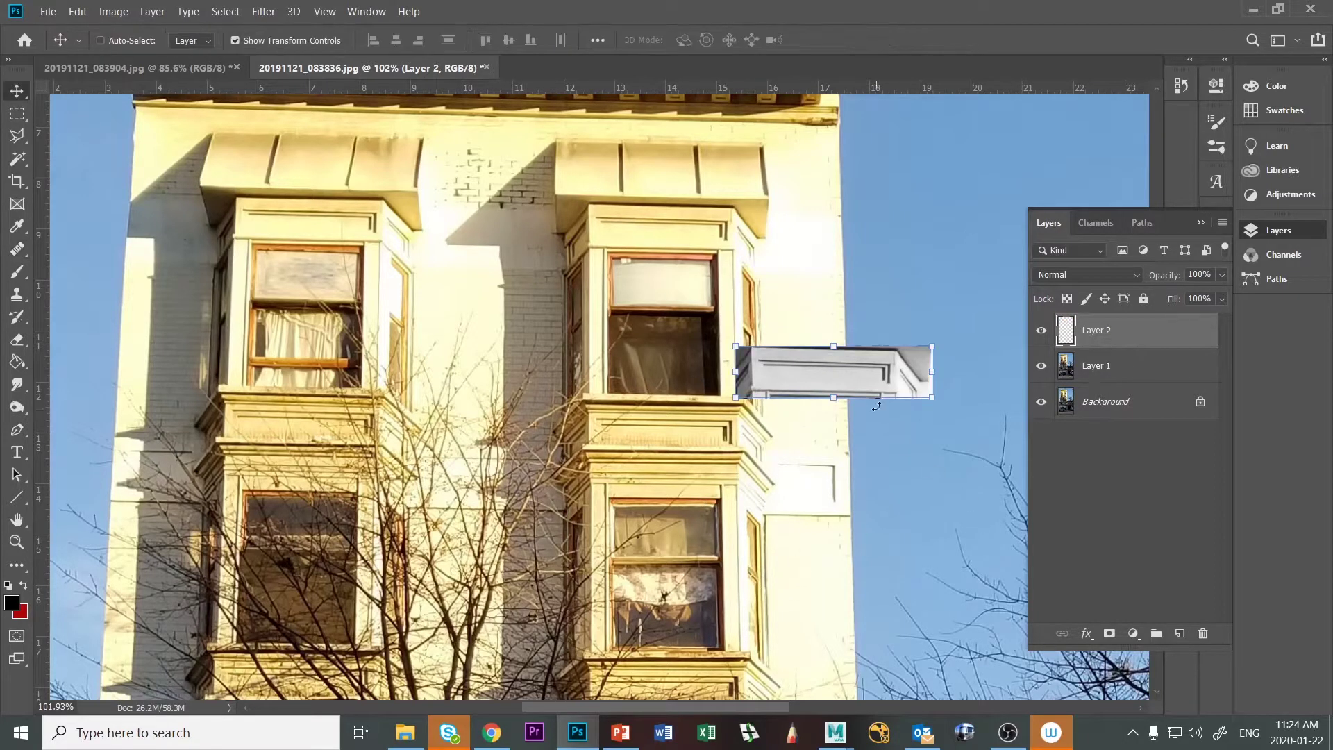
left_click_drag(861, 381, 896, 265)
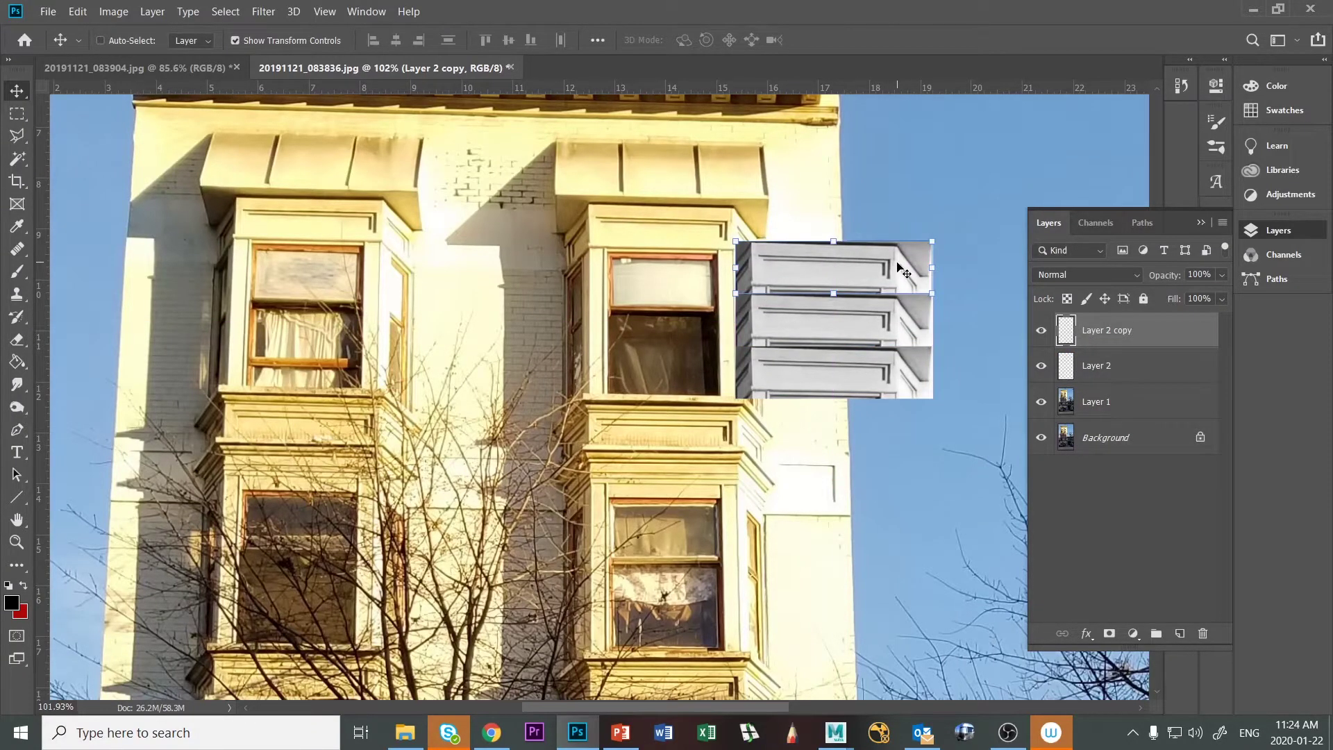
Switch to Maya and move the base block's pivot down to its bottom edge
key("alt+Tab")
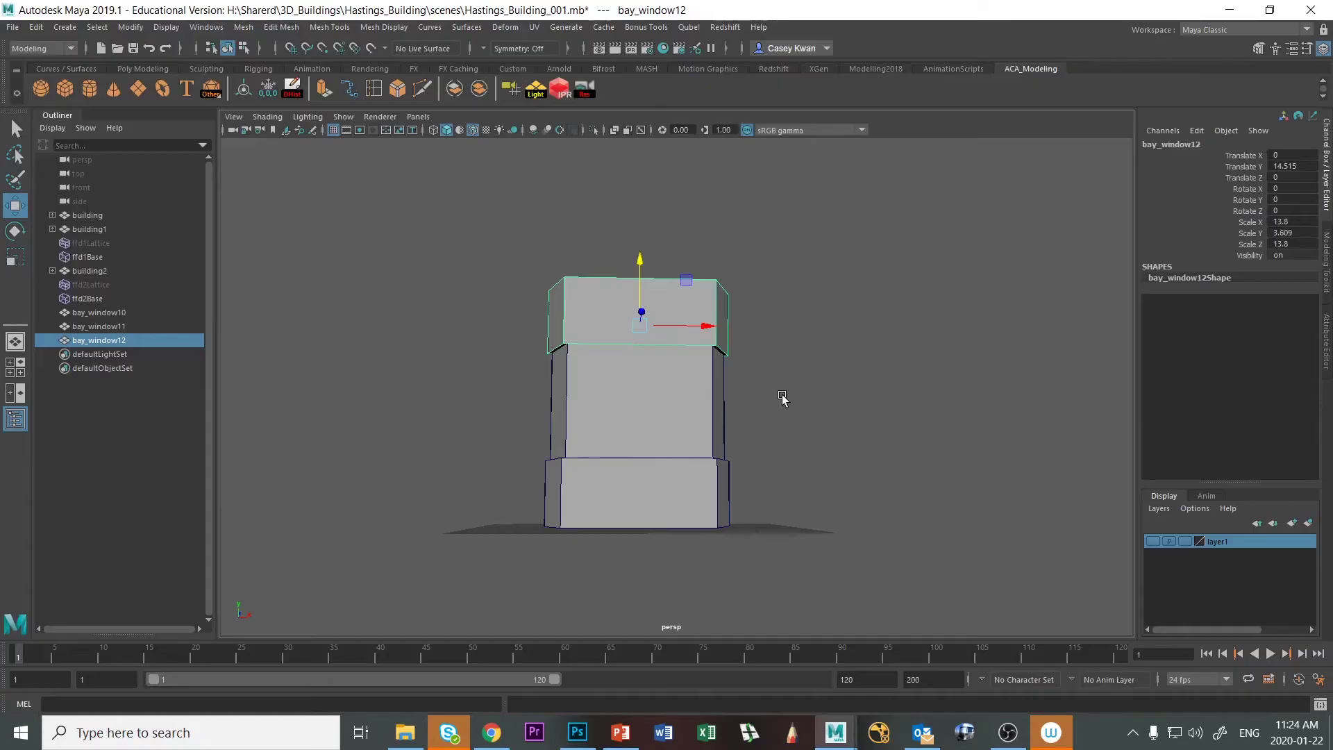
left_click(634, 495)
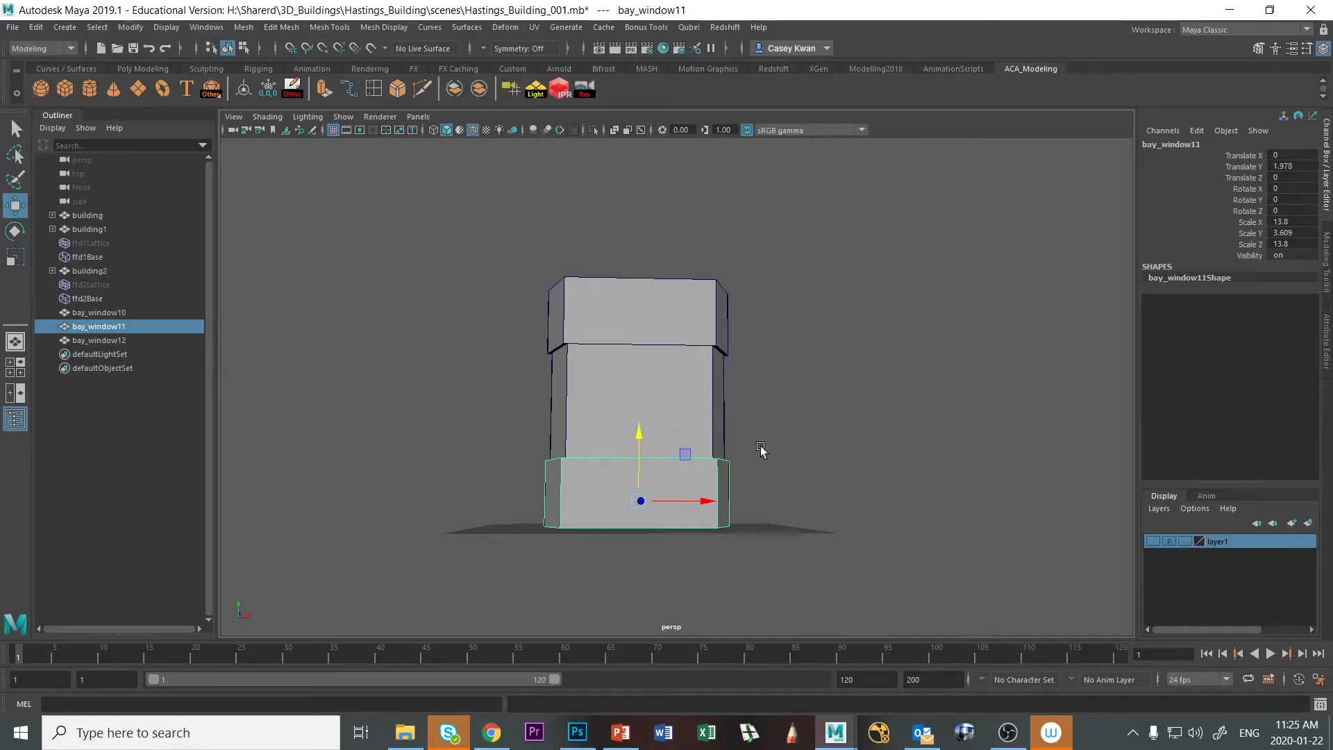
key("space")
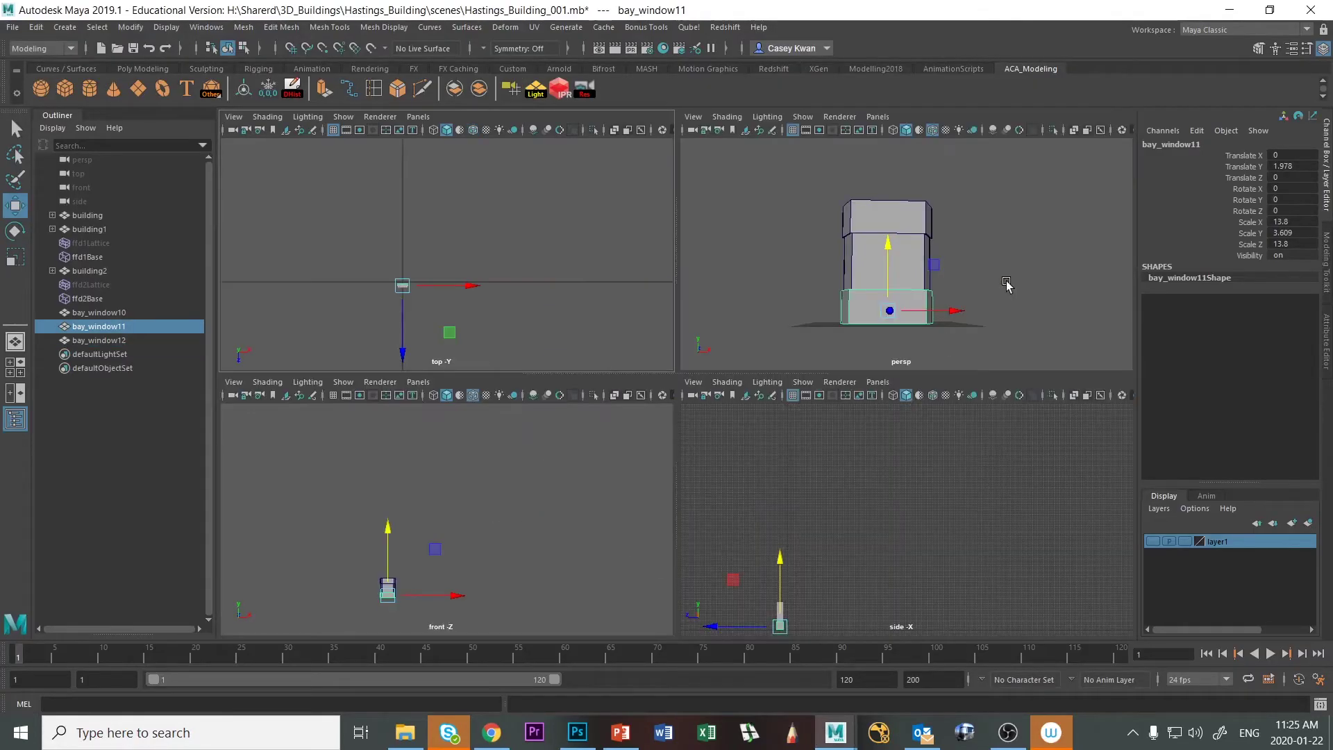
key("space")
left_click_drag(982, 316, 941, 354, "alt")
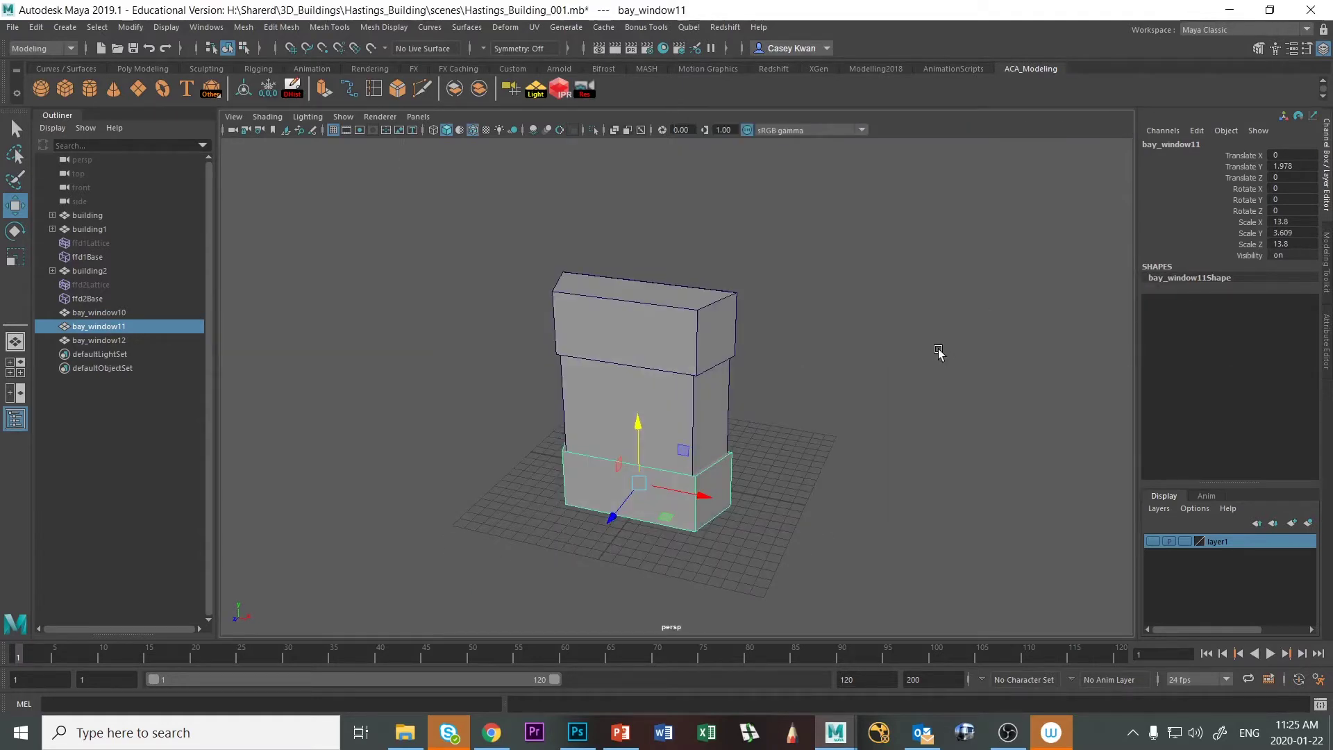
key("Insert")
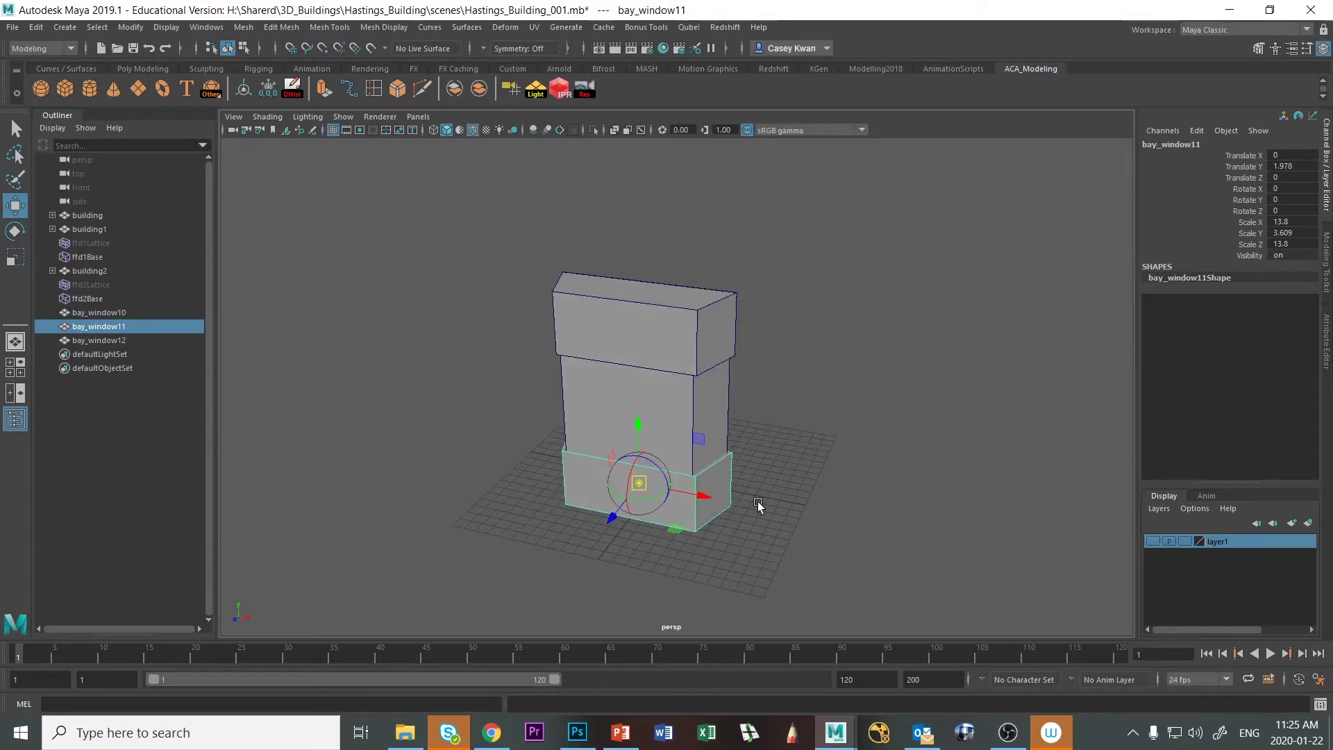
left_click_drag(759, 505, 729, 506, "alt")
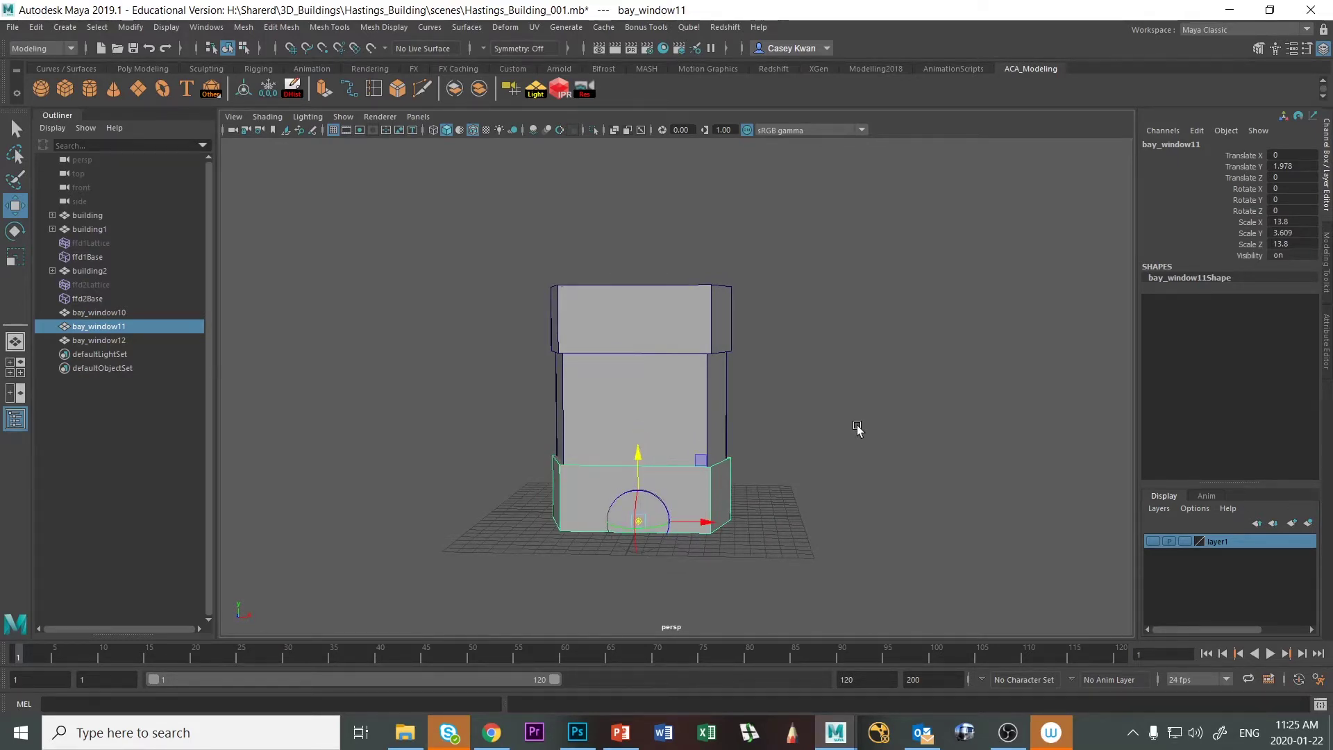
key("space")
key("space")
key("f")
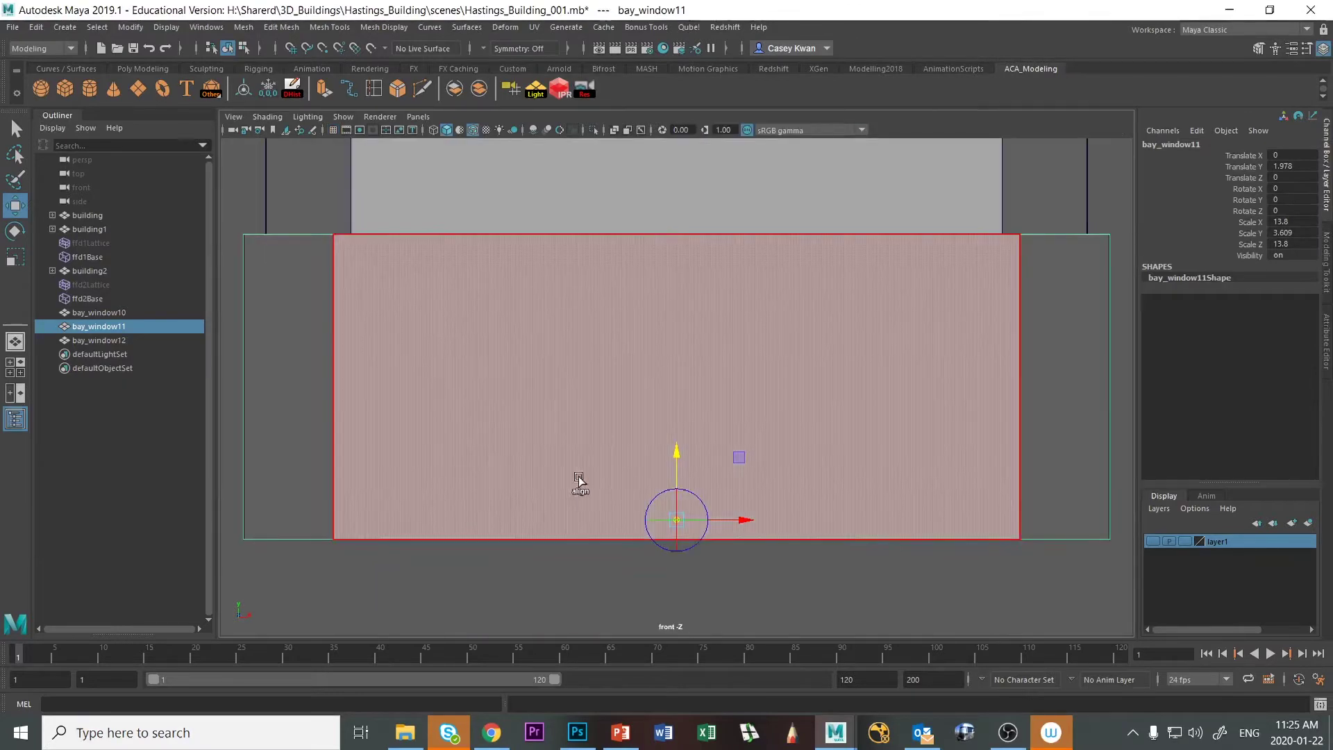
left_click_drag(676, 455, 676, 474)
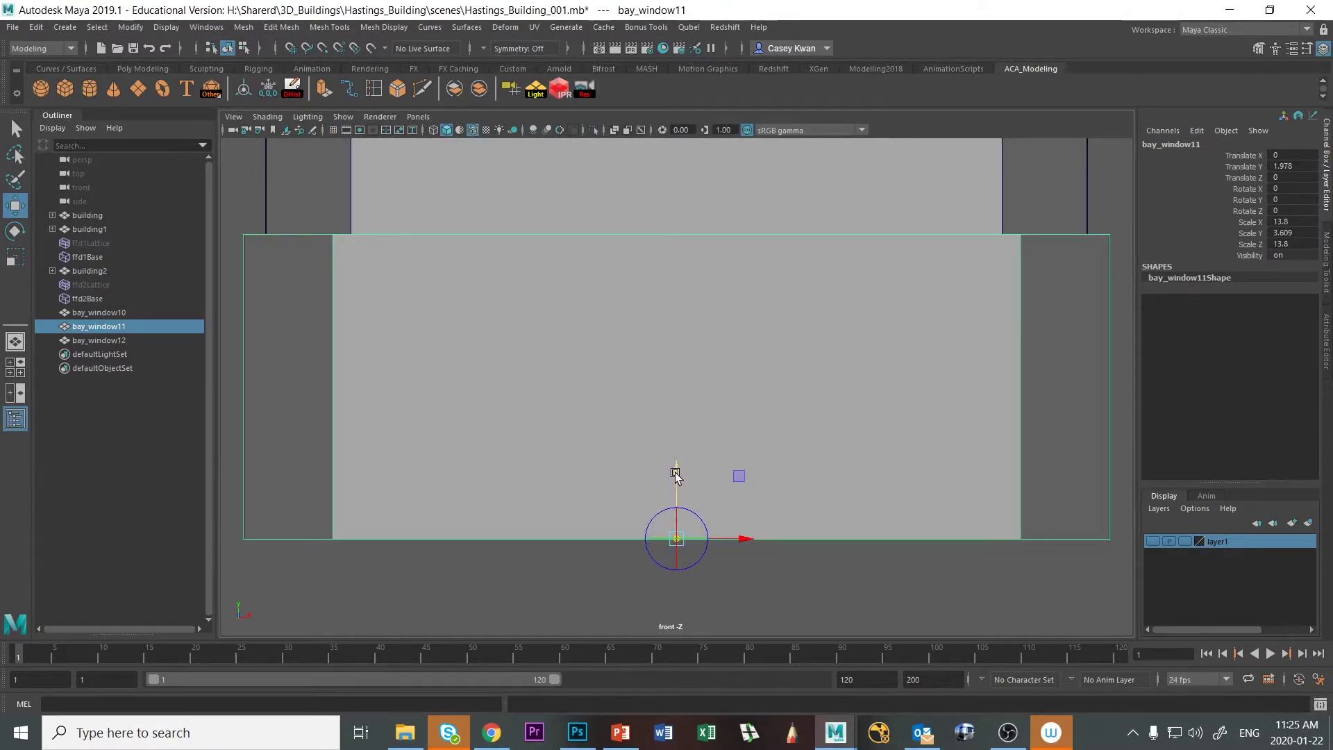
Scale the base block down in height to a Scale Y of about 2.89
key("r")
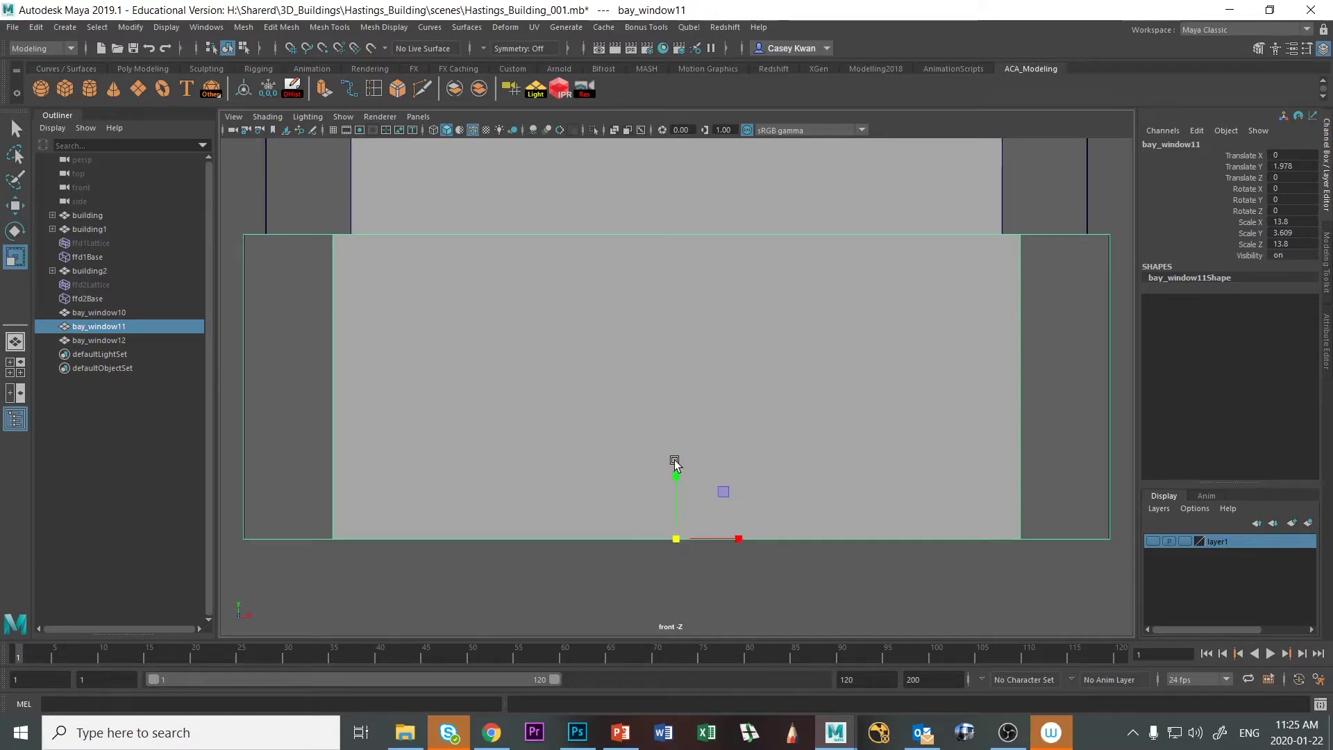
key("alt")
scroll(692, 447, "down", 10)
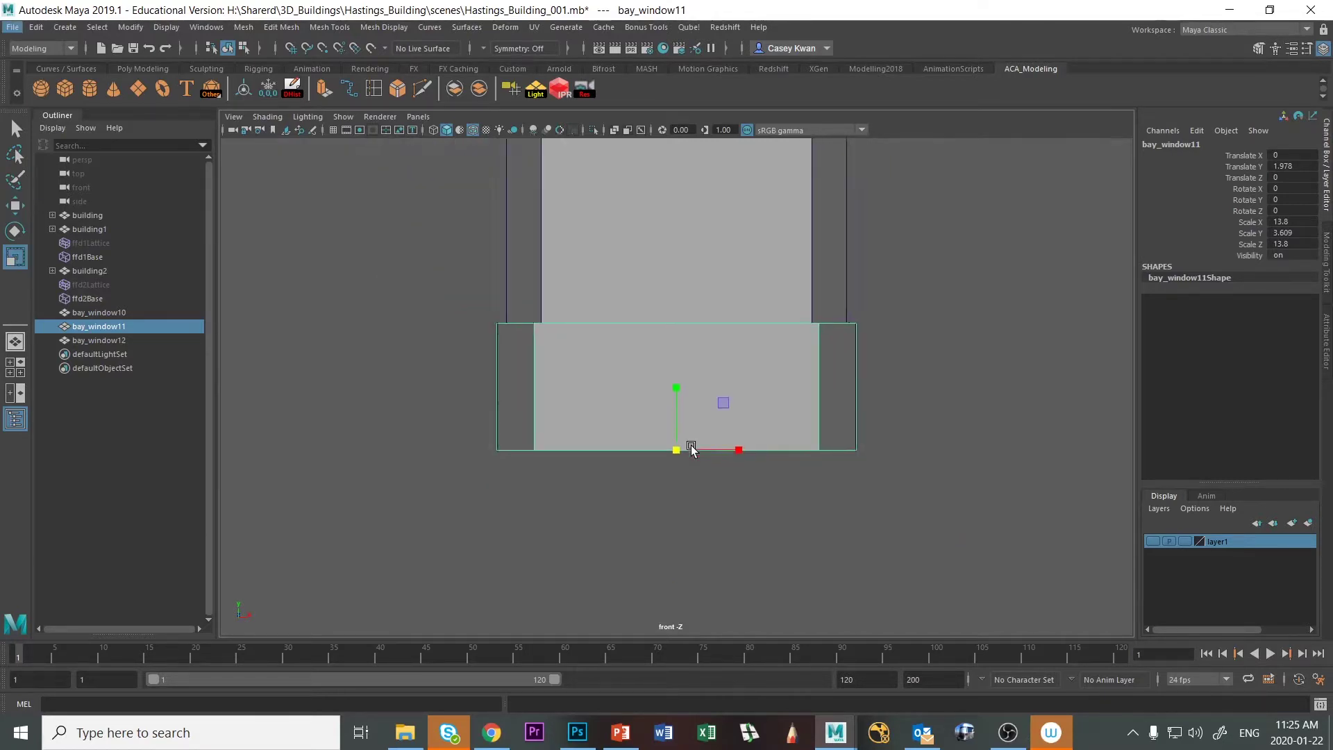
middle_click_drag(703, 386, 700, 501, "alt")
left_click_drag(663, 489, 662, 503)
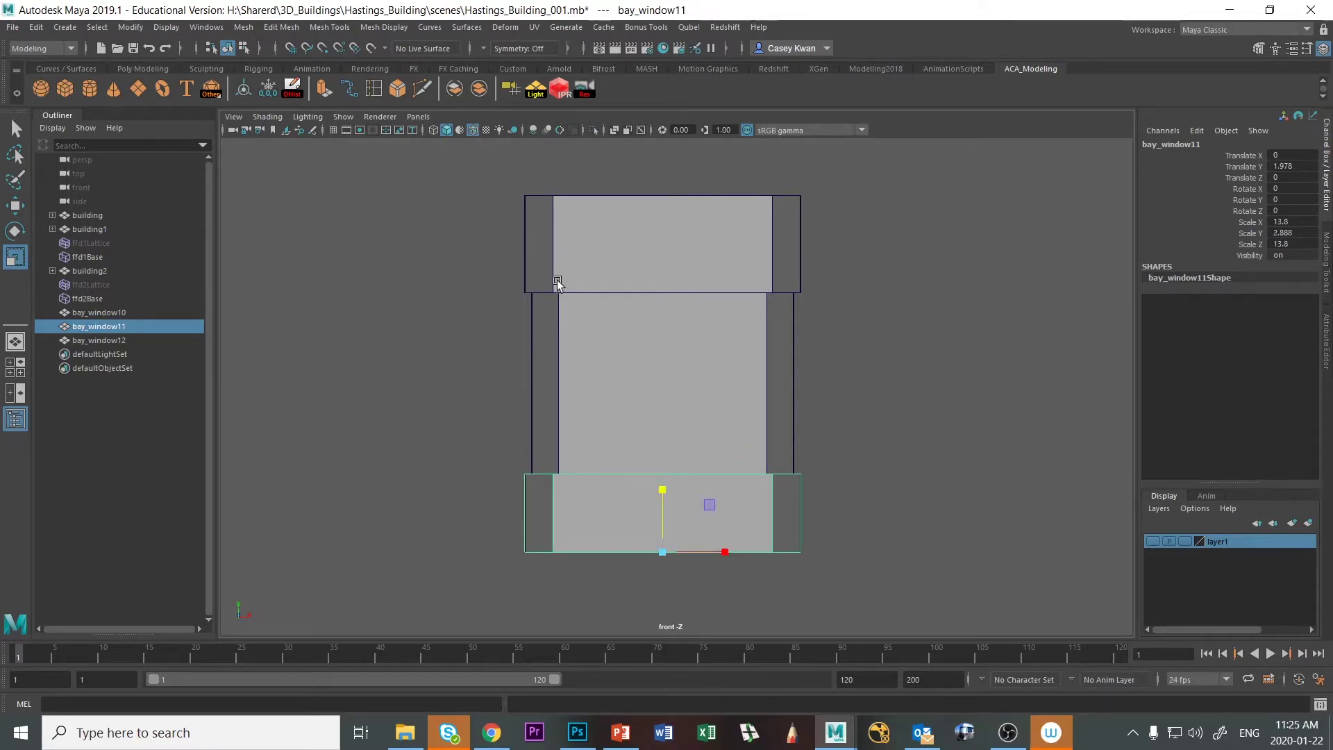
Move the top block's pivot to its upper edge and reduce its height to a Scale Y of about 2.6
left_click(527, 257)
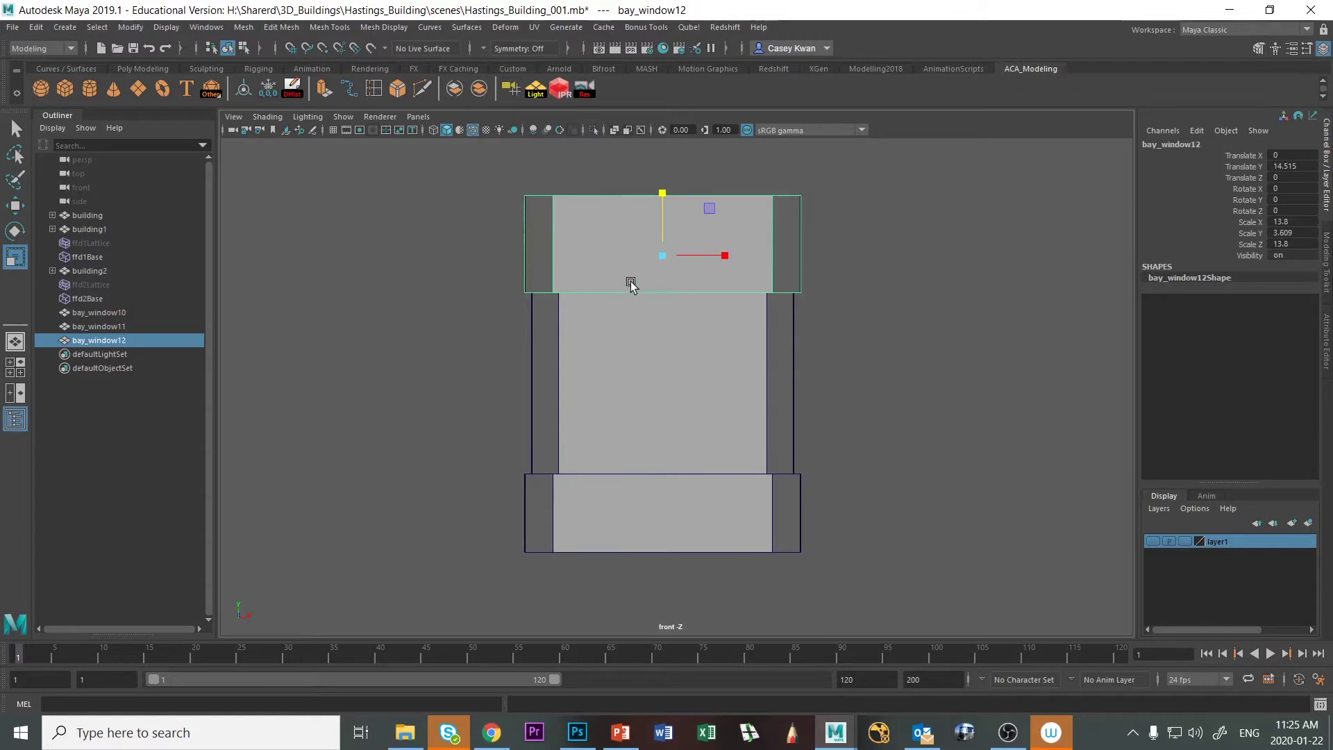
key("d")
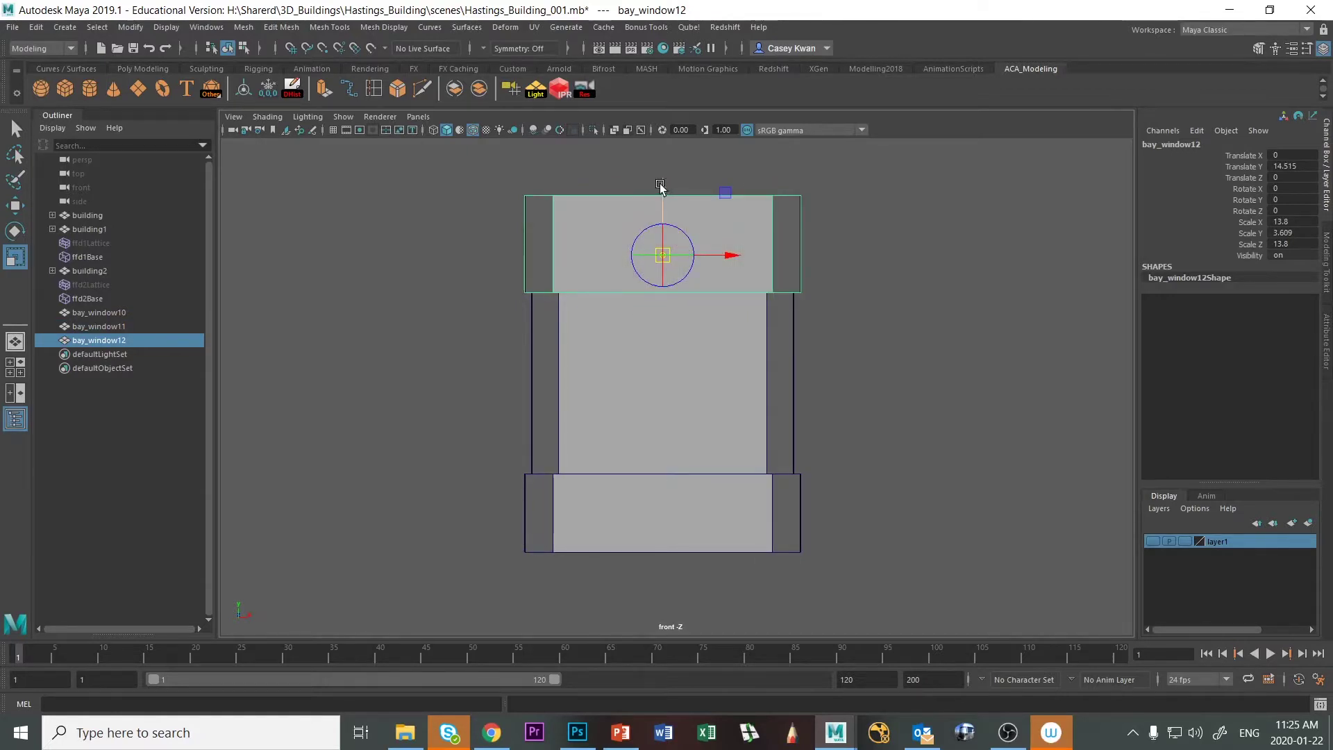
left_click_drag(660, 185, 659, 126)
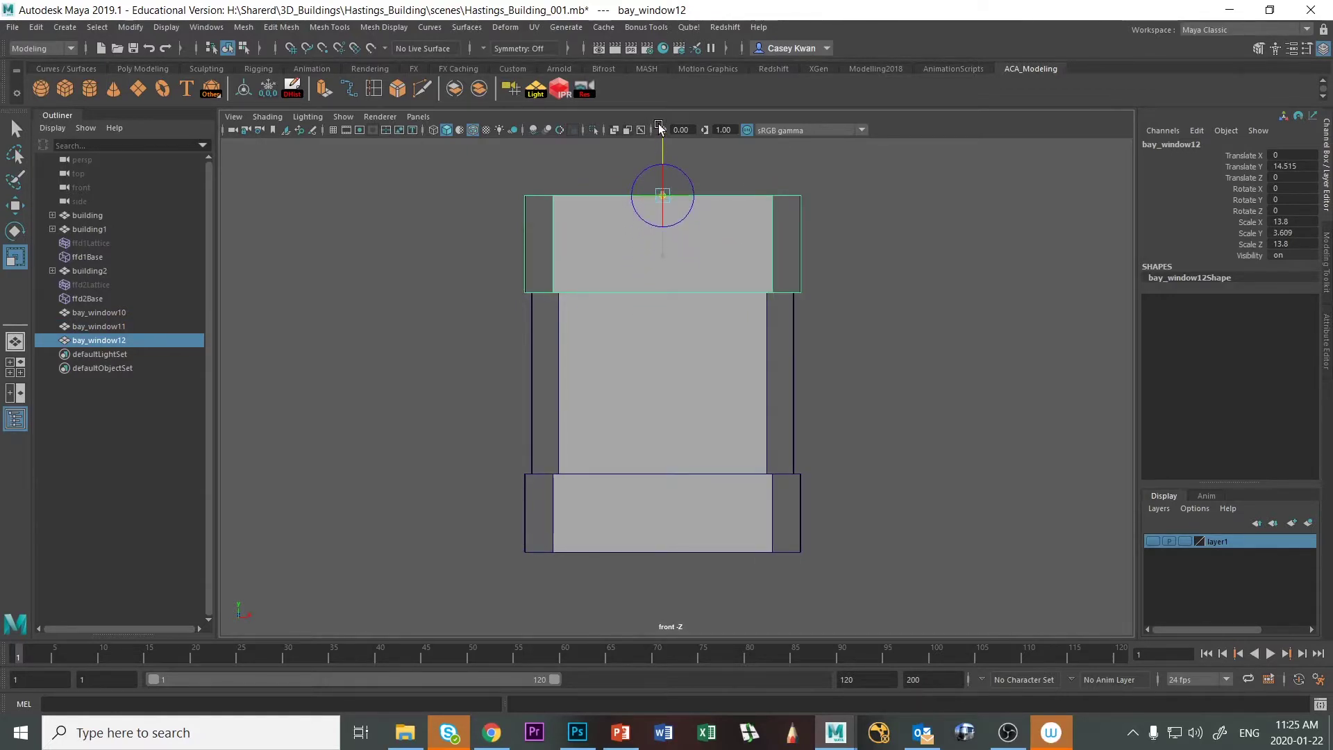
key("d")
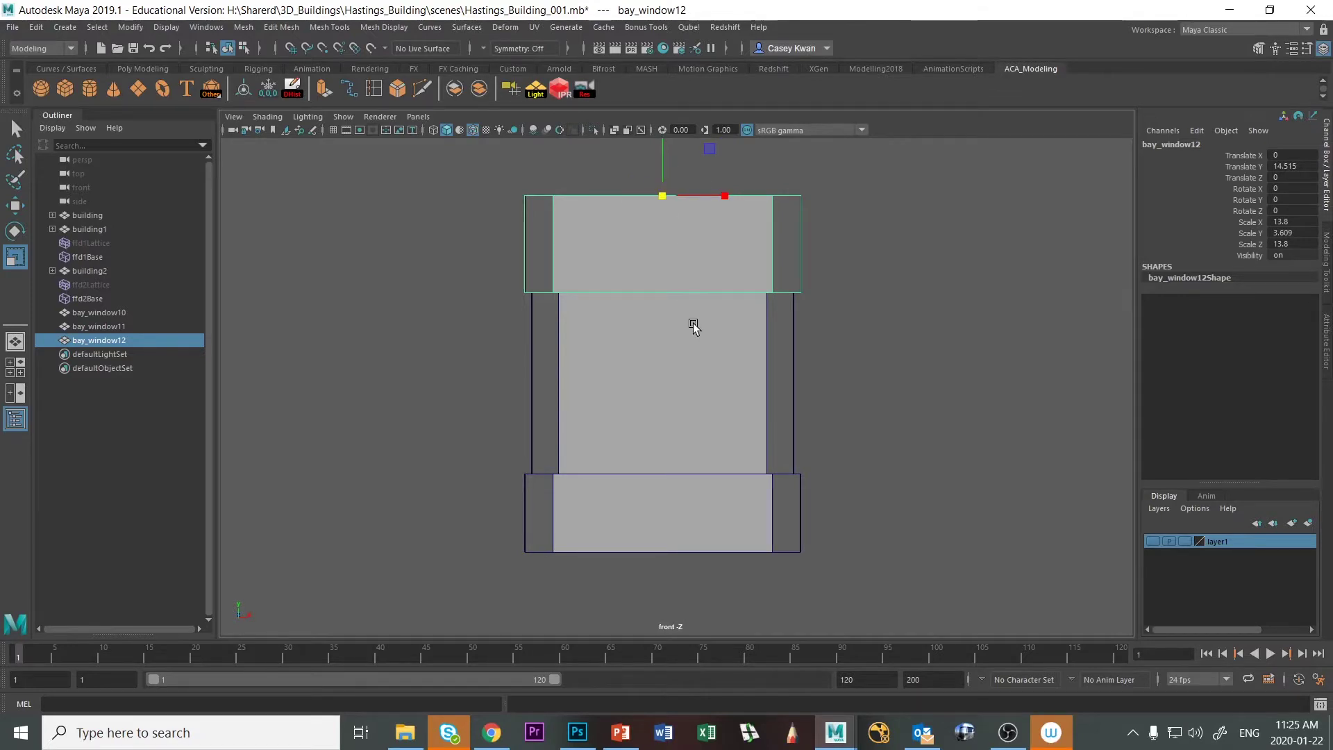
middle_click_drag(693, 323, 678, 438, "alt")
scroll(679, 437, "down", 1)
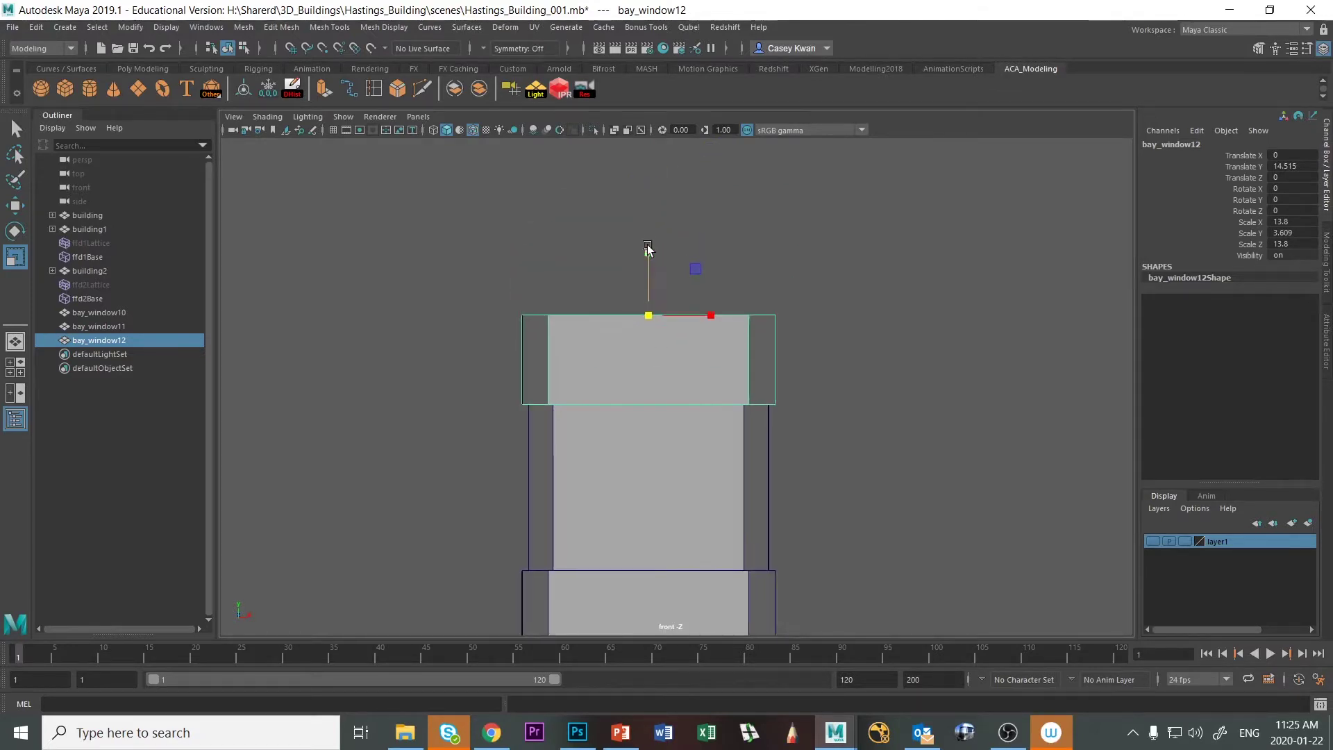
left_click_drag(648, 248, 648, 267)
middle_click_drag(738, 459, 723, 373, "alt")
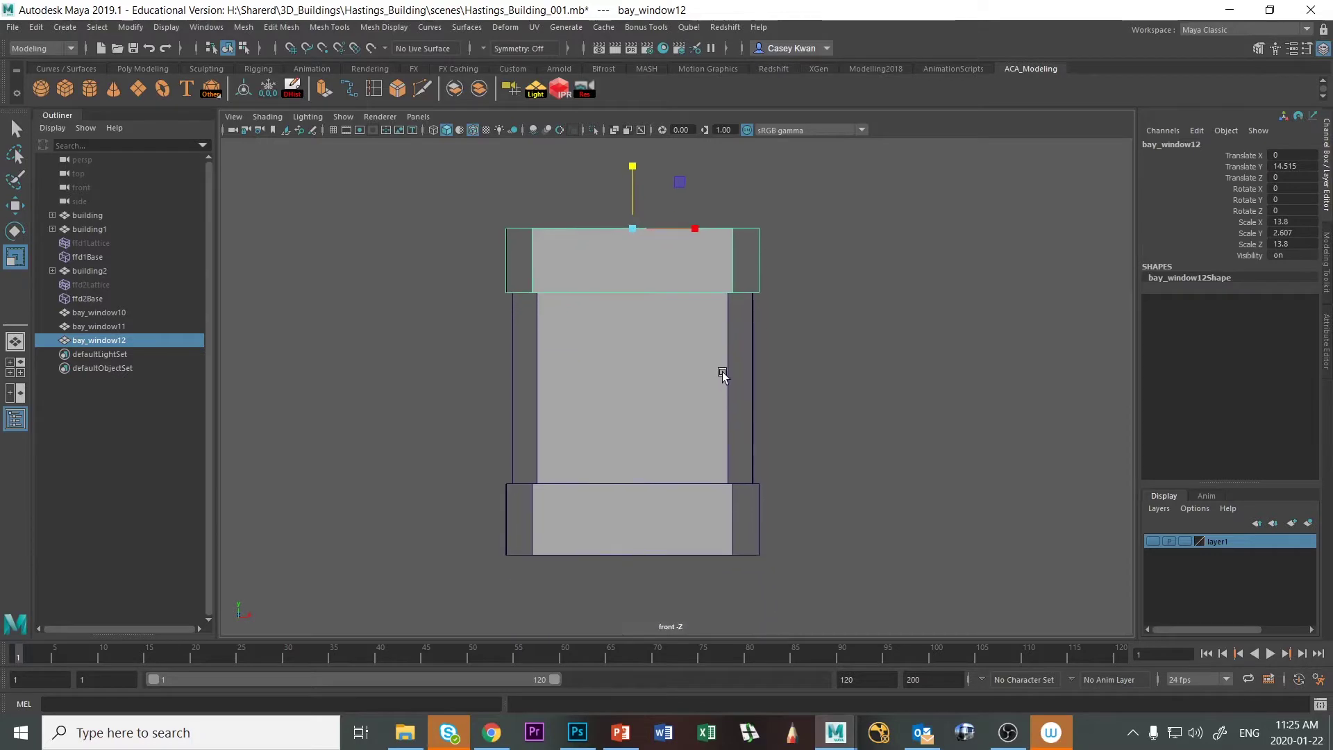
Duplicate the base block and place the copy beside the top block at about Translate X -13.55 and Translate Y 15.45
left_click(760, 494)
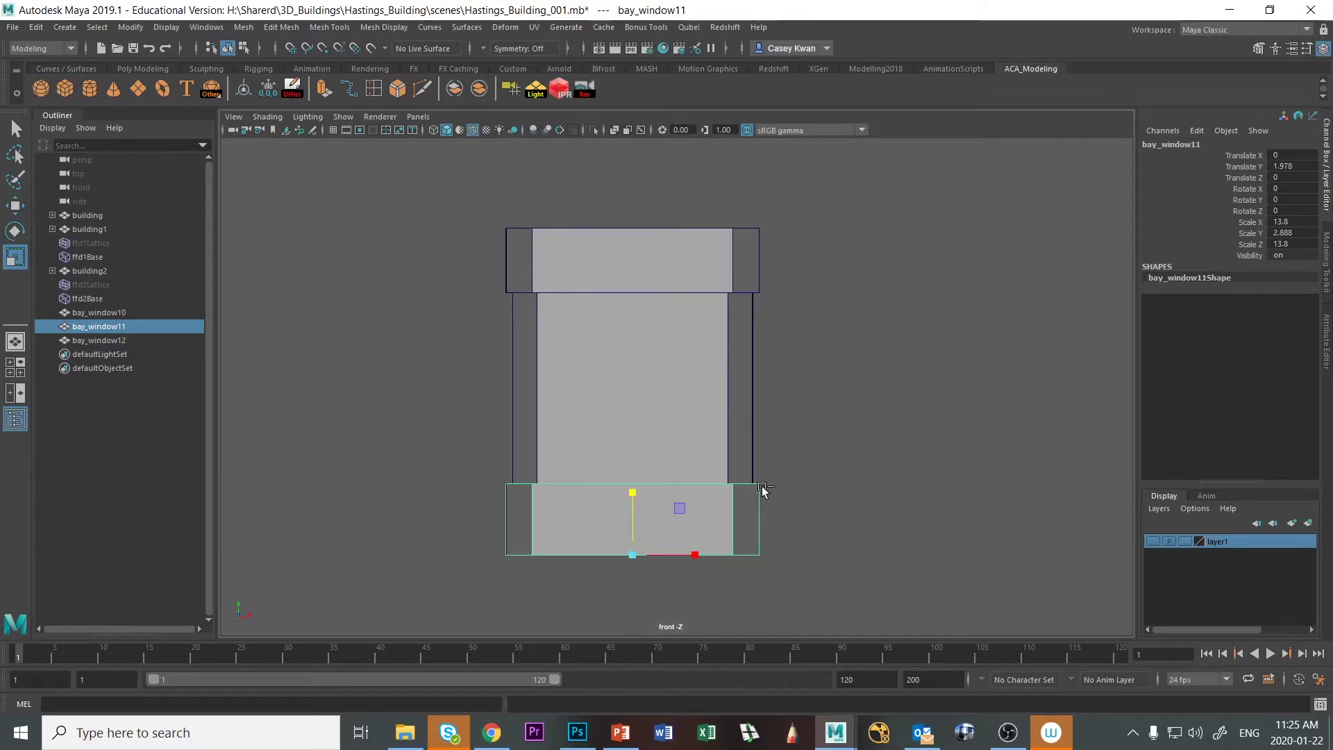
key("ctrl+d")
key("w")
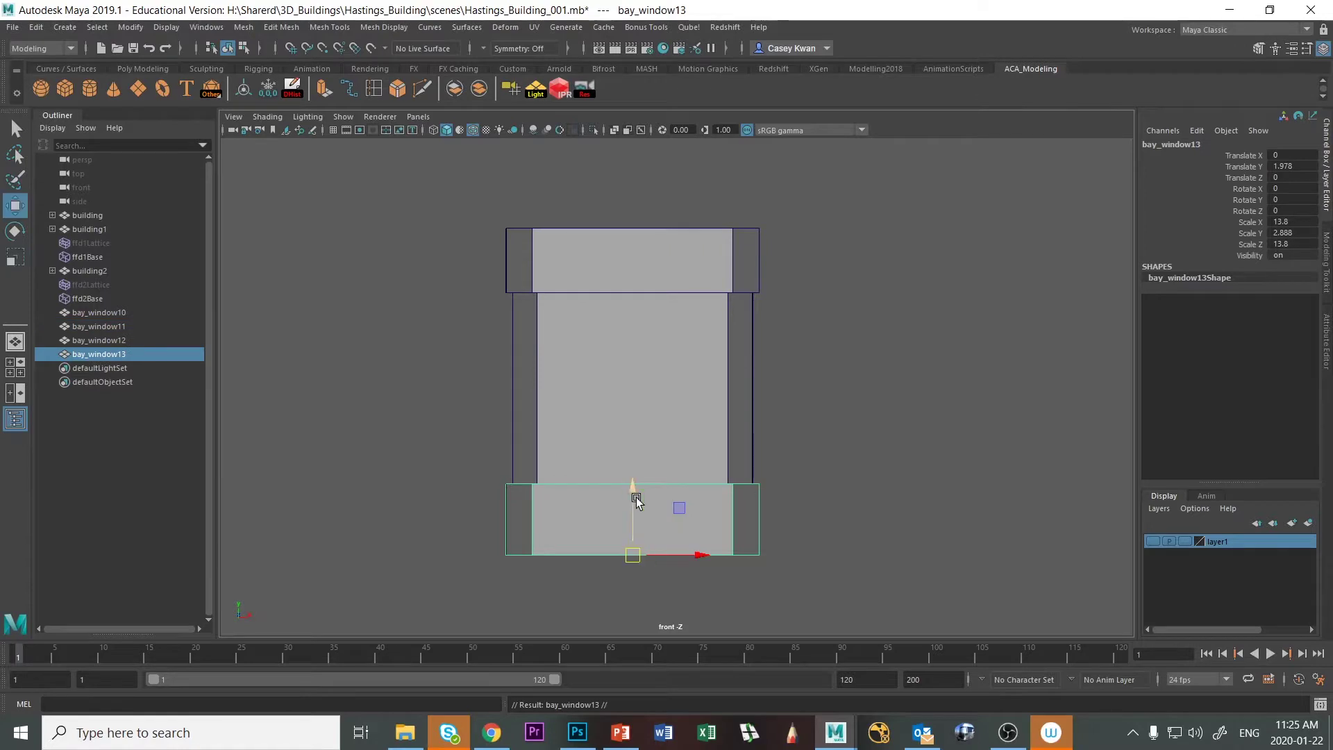
left_click_drag(634, 492, 628, 232)
left_click_drag(702, 298, 435, 311)
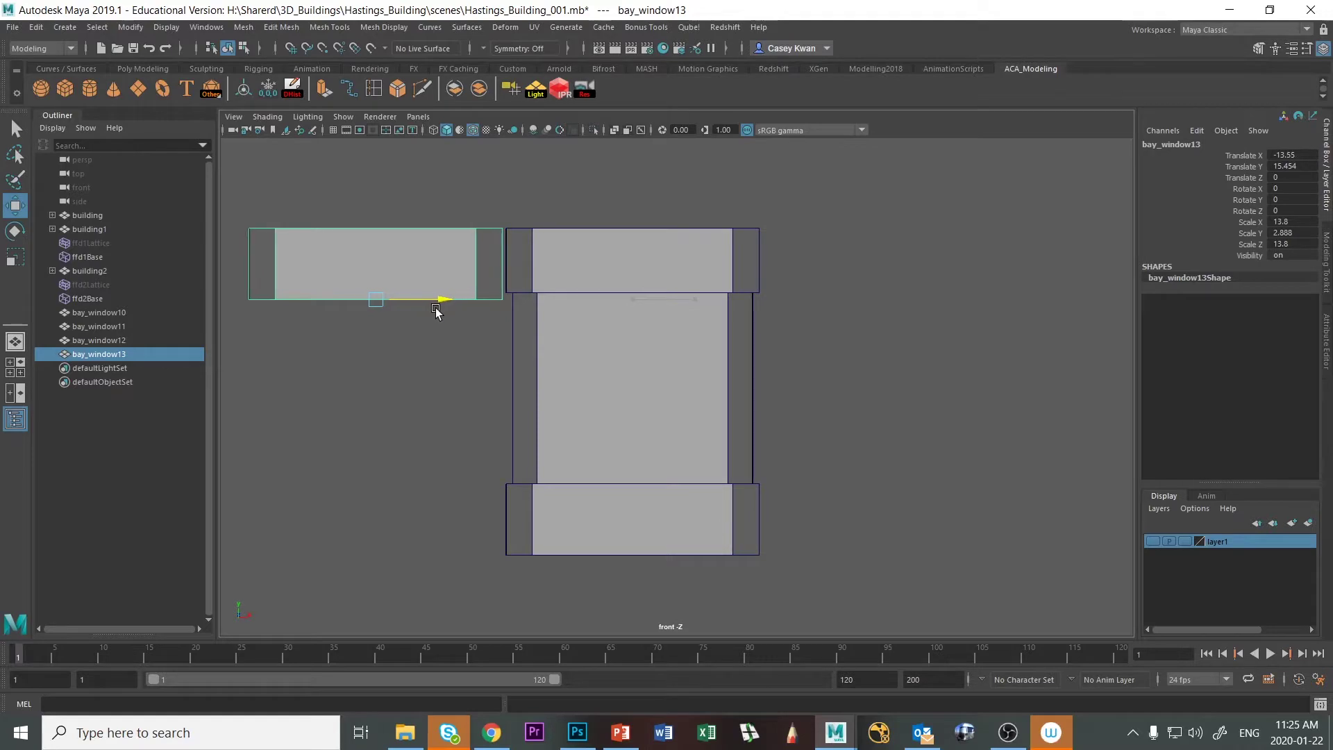
Increase the top block's vertical scale to match the height of the copy beside it
left_click(518, 293)
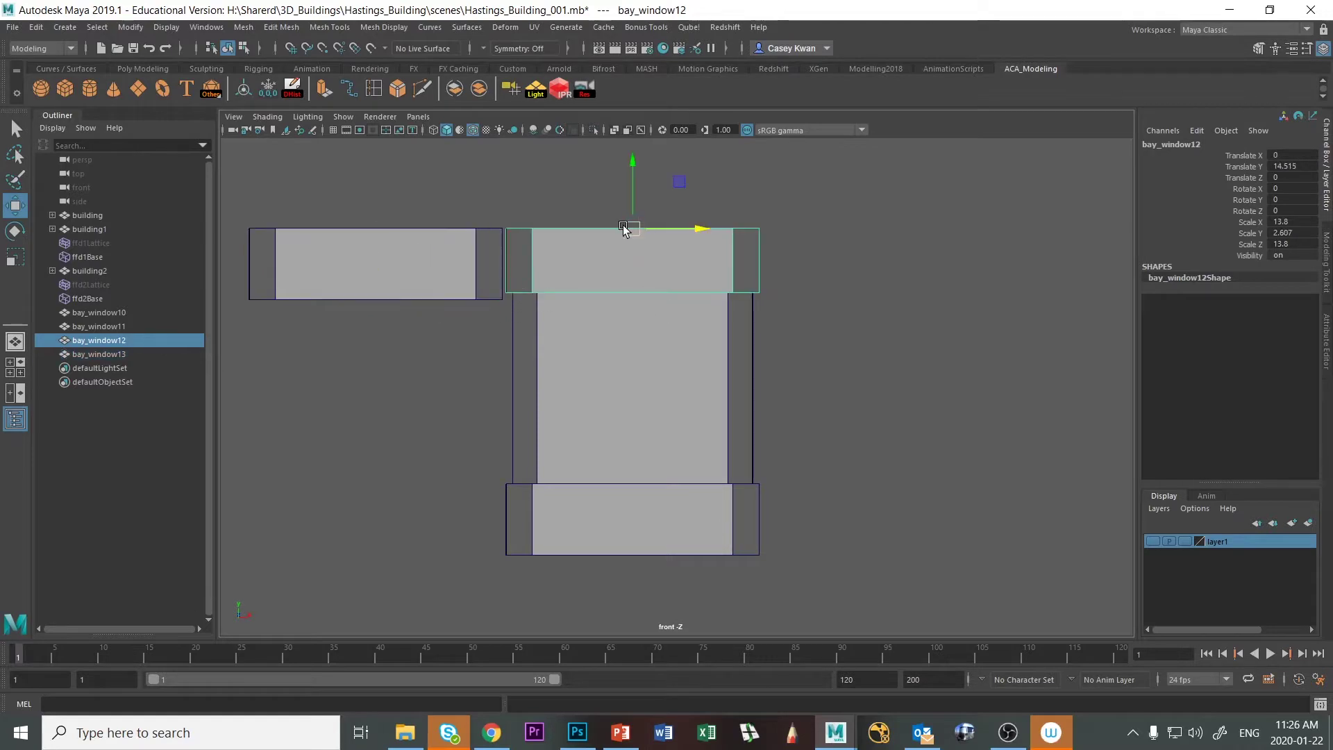
key("r")
left_click_drag(633, 165, 632, 153)
Lower the side copy and duplicate it twice to stack three blocks beside the window body as a height gauge
left_click(474, 296)
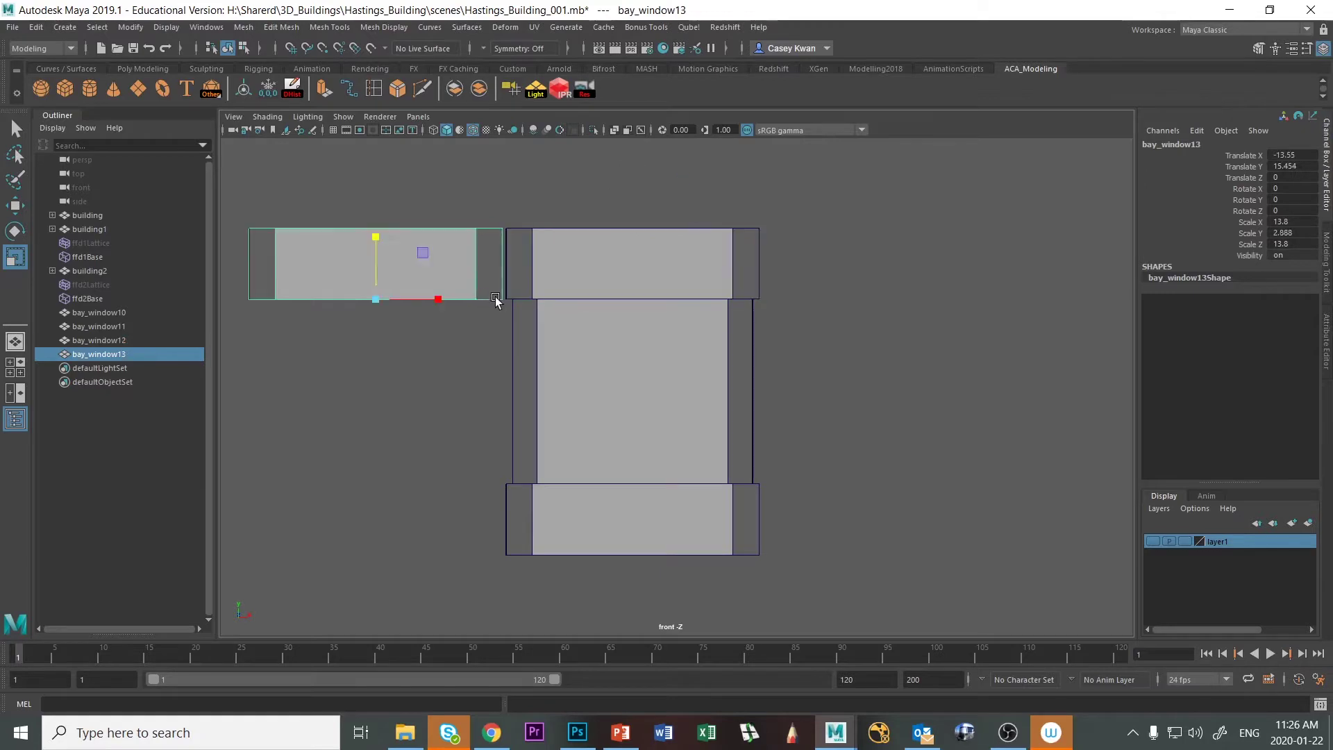
key("w")
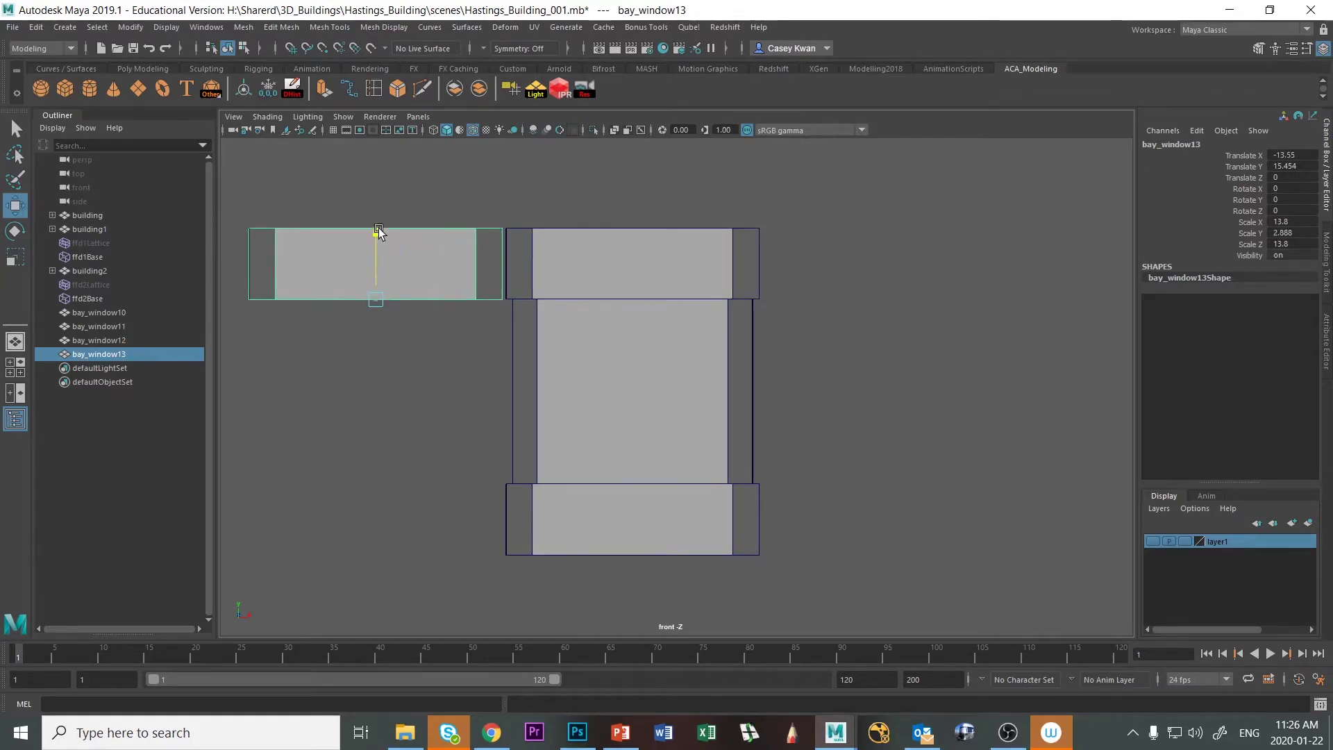
left_click_drag(379, 232, 390, 345)
key("ctrl+d")
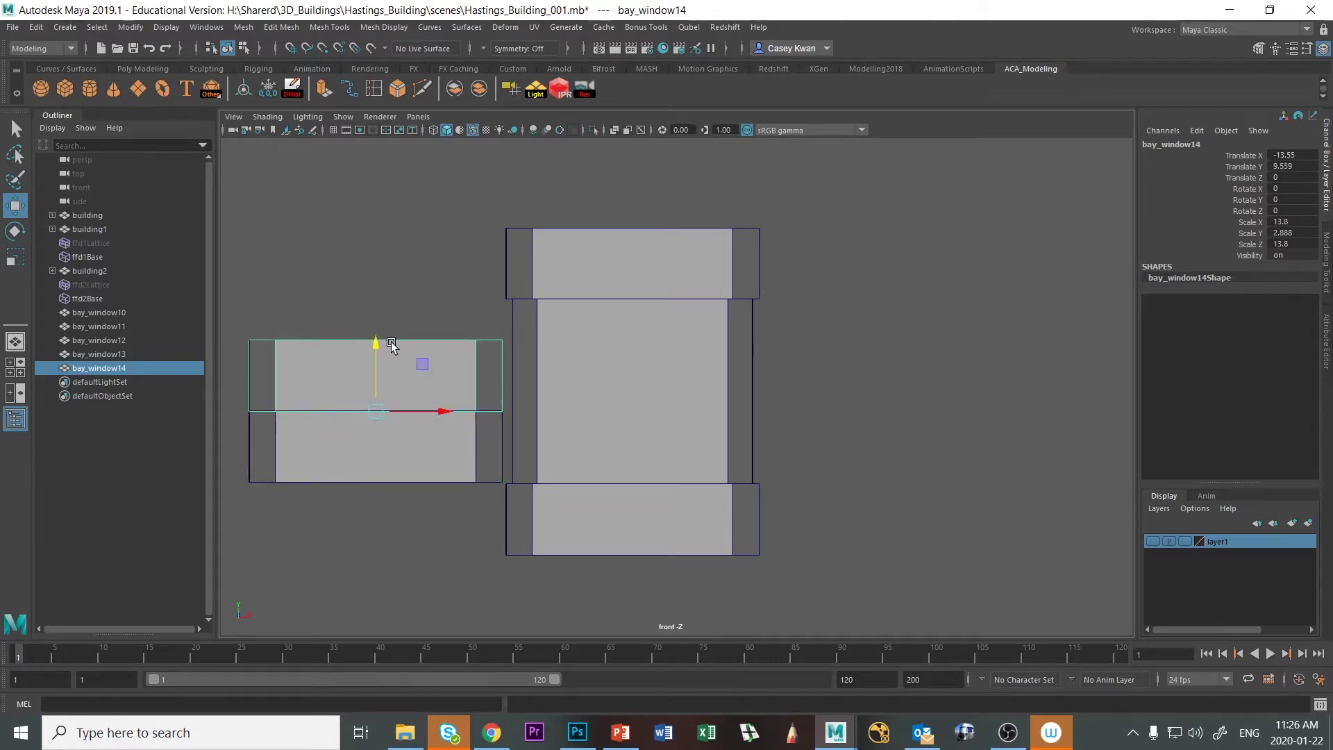
key("shift+d")
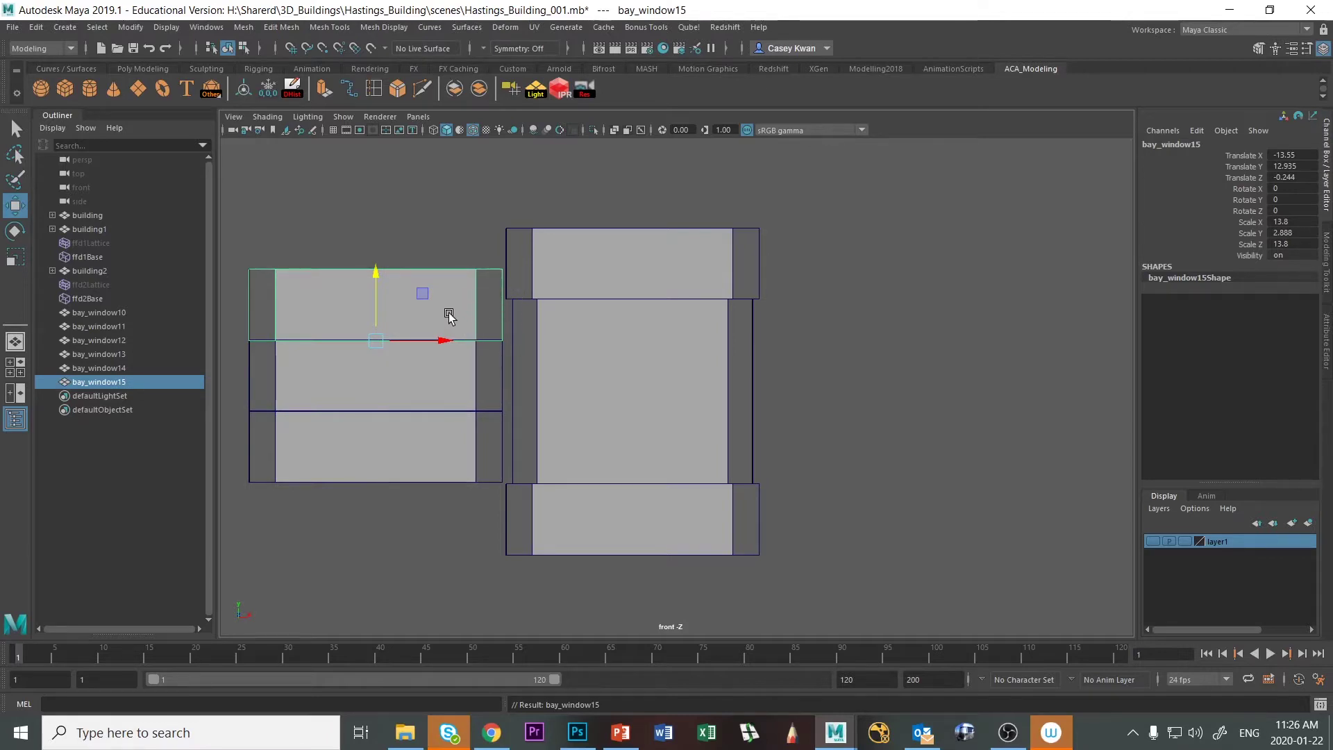
Delete the three stacked gauge blocks beside the bay window
key("Delete")
left_click(426, 360)
key("Delete")
left_click(411, 467)
key("Delete")
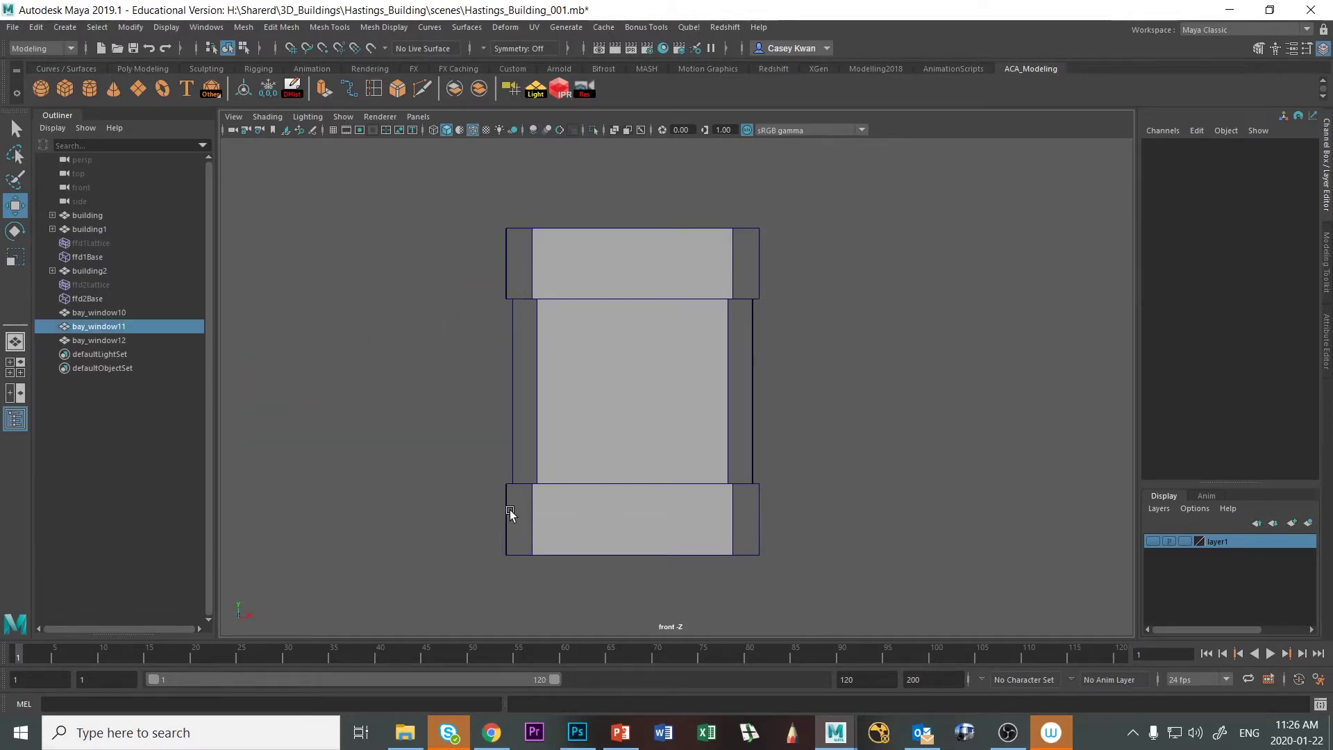
Reduce the base block's height slightly to a Scale Y of about 2.66
left_click(510, 514)
key("r")
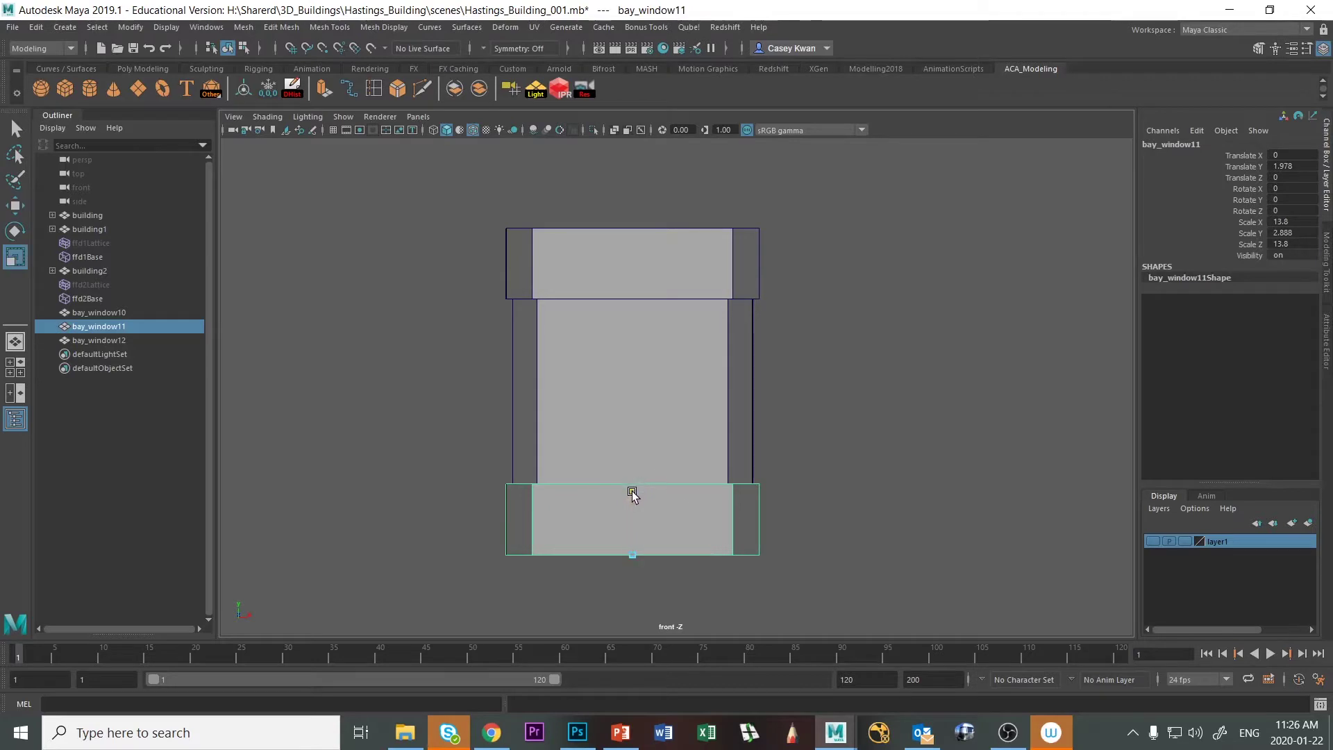
left_click_drag(632, 493, 632, 498)
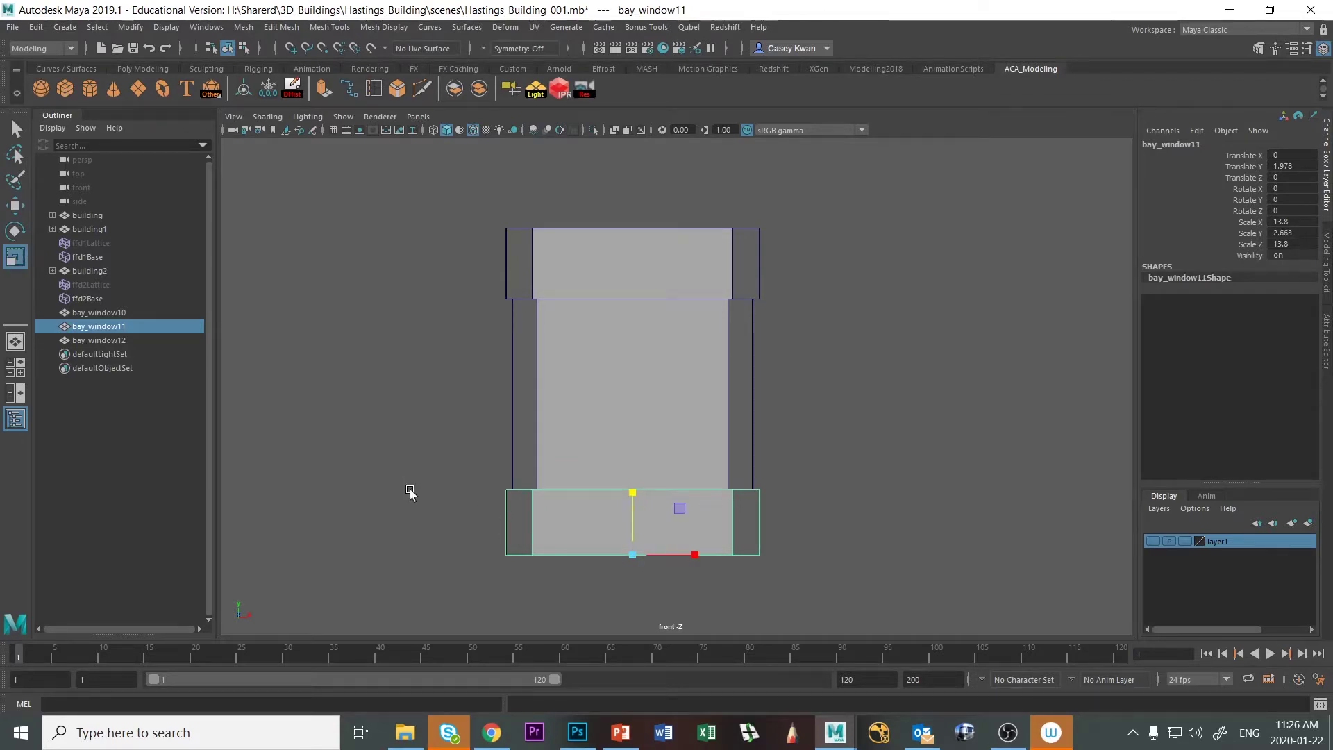
Duplicate the base block and place the copy directly beside it at a Translate X of about -13.44
key("ctrl+d")
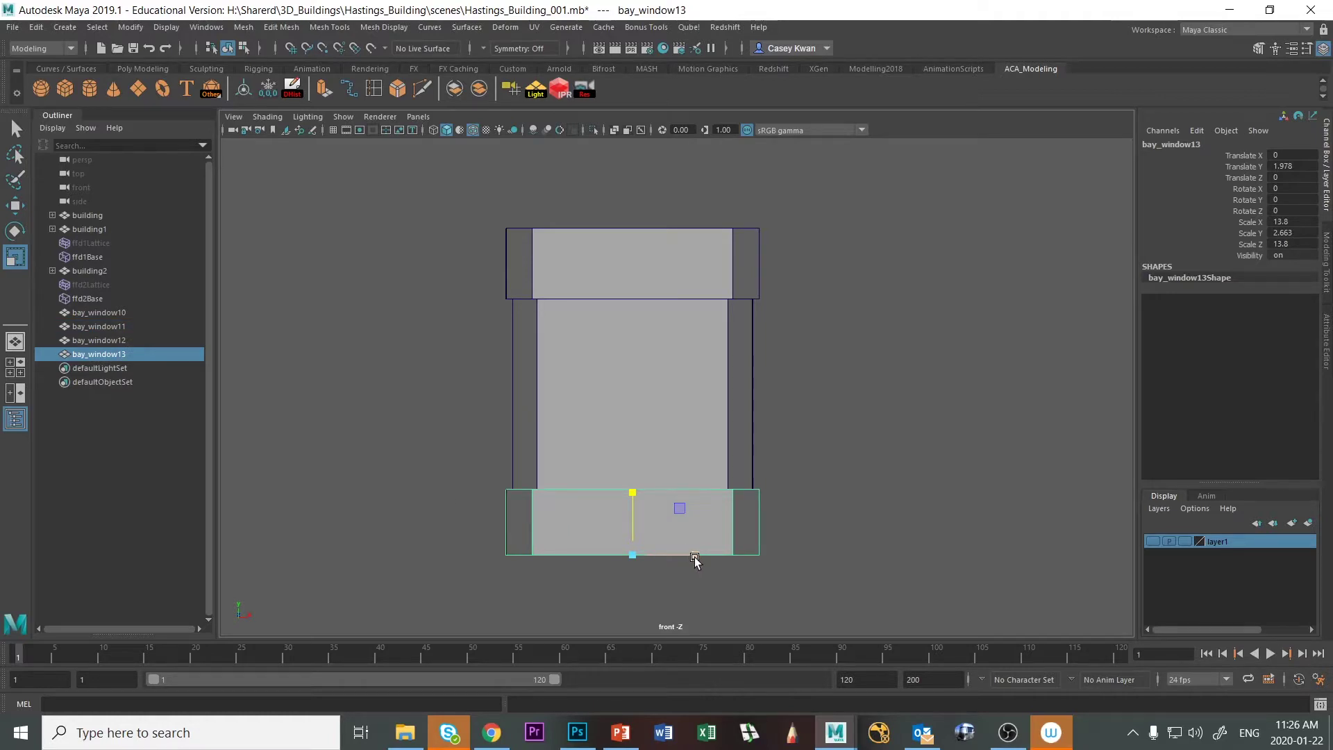
key("w")
left_click_drag(694, 556, 447, 557)
key("shift+d")
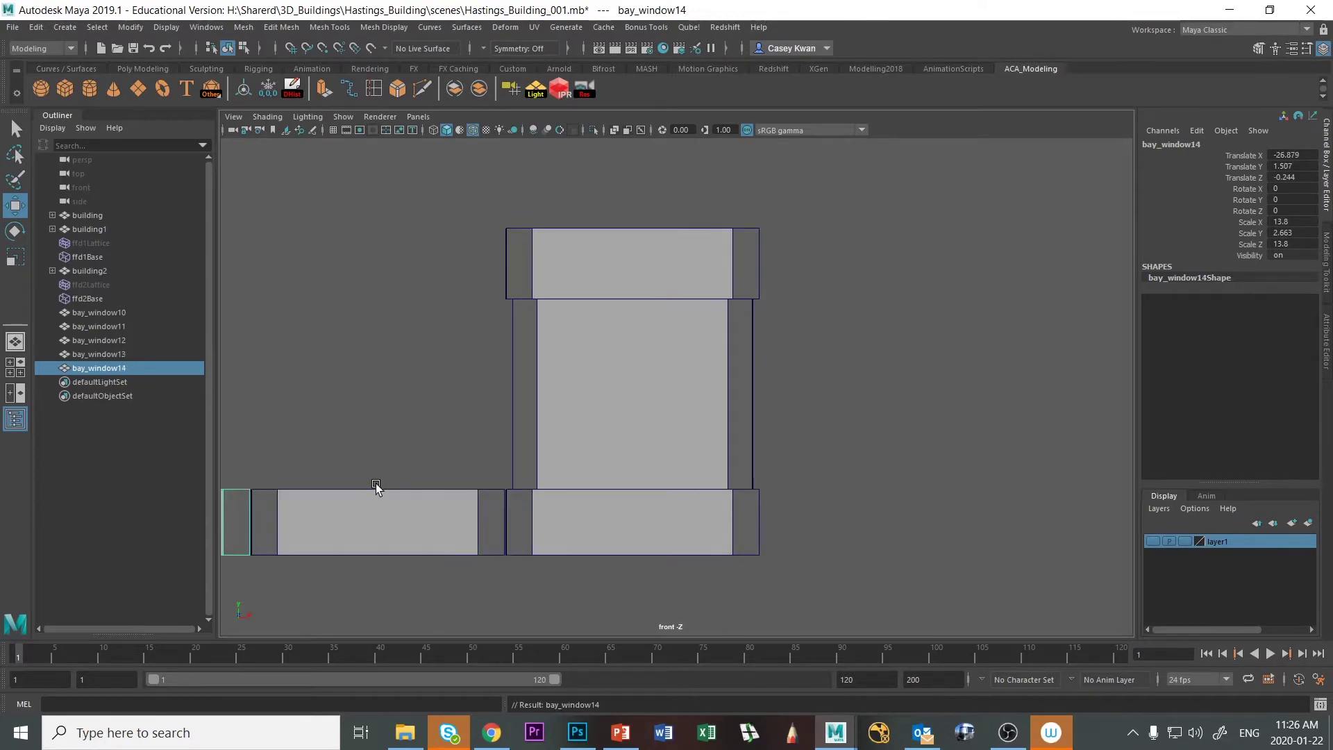
key("ctrl+z")
left_click(368, 498)
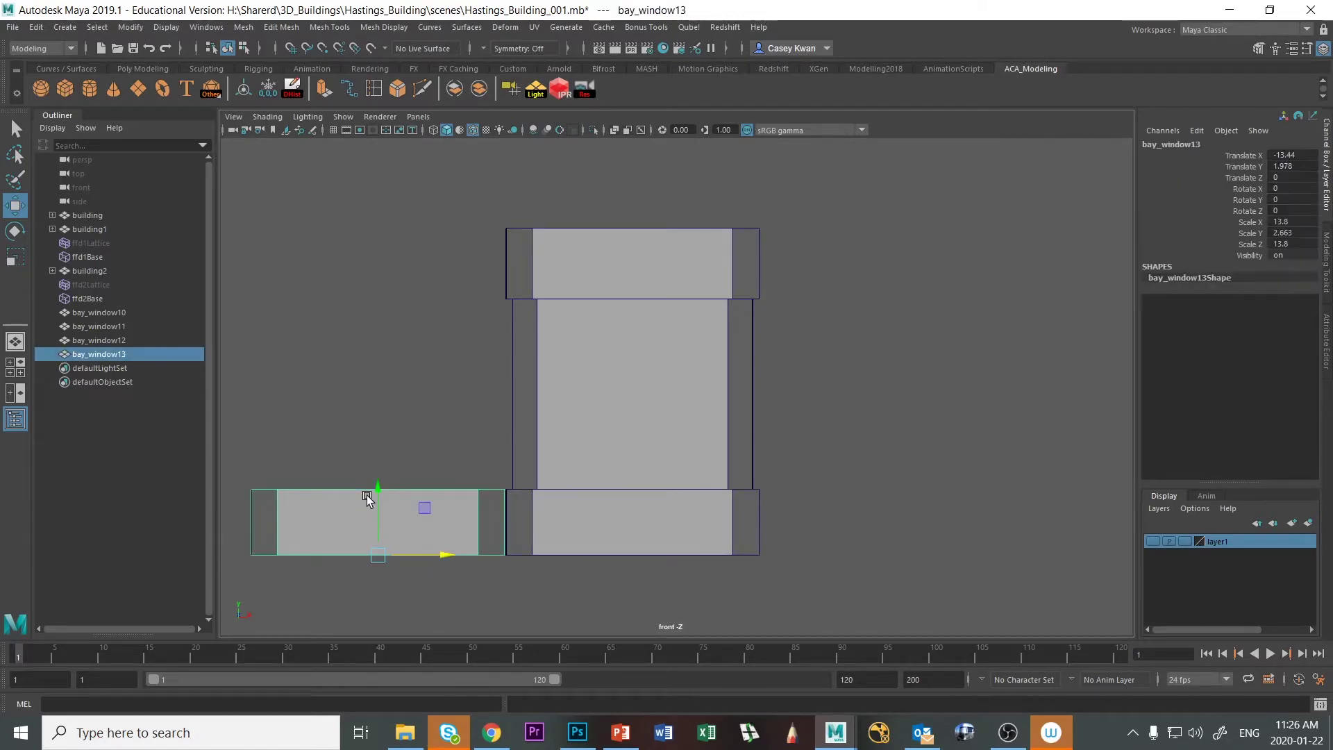
Stack four duplicates above the side block, ending at a Translate Y of about 15.57 beside the window head
key("ctrl+d")
left_click_drag(381, 490, 382, 425)
key("shift+d")
key("shift+d")
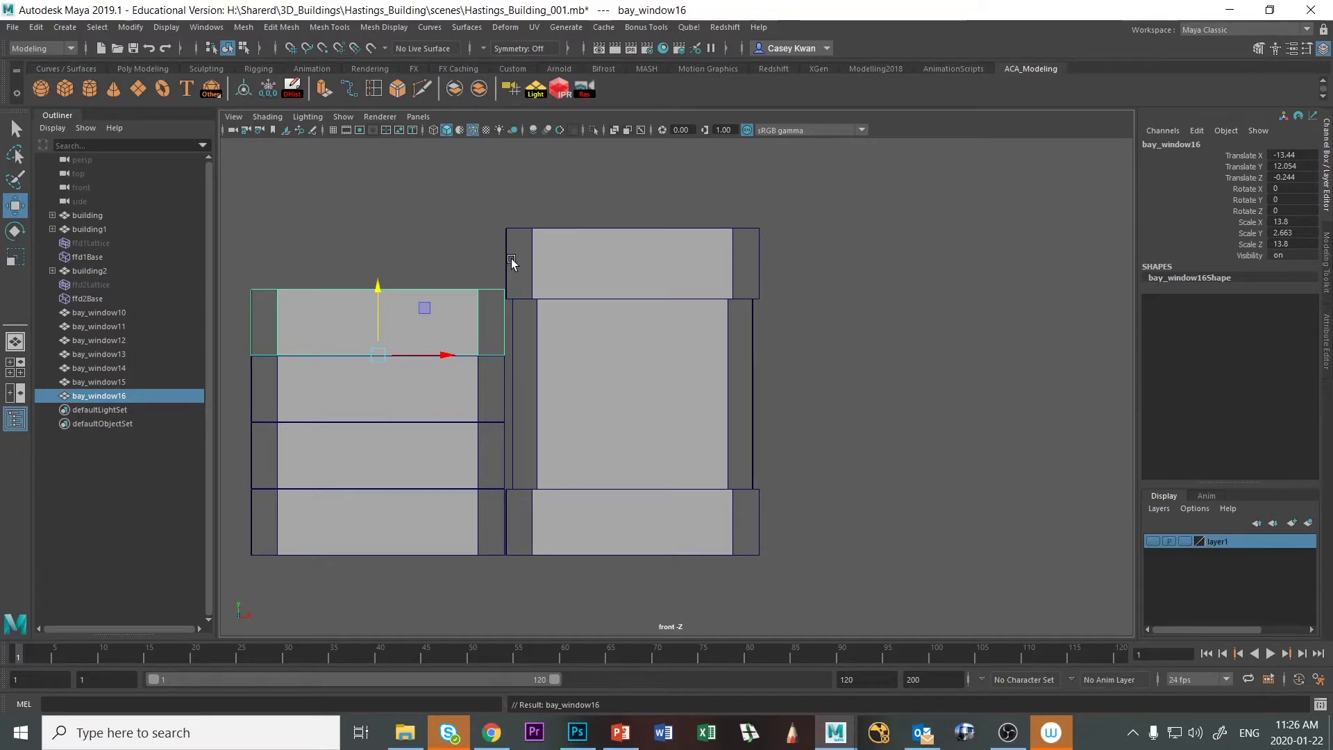
key("shift+d")
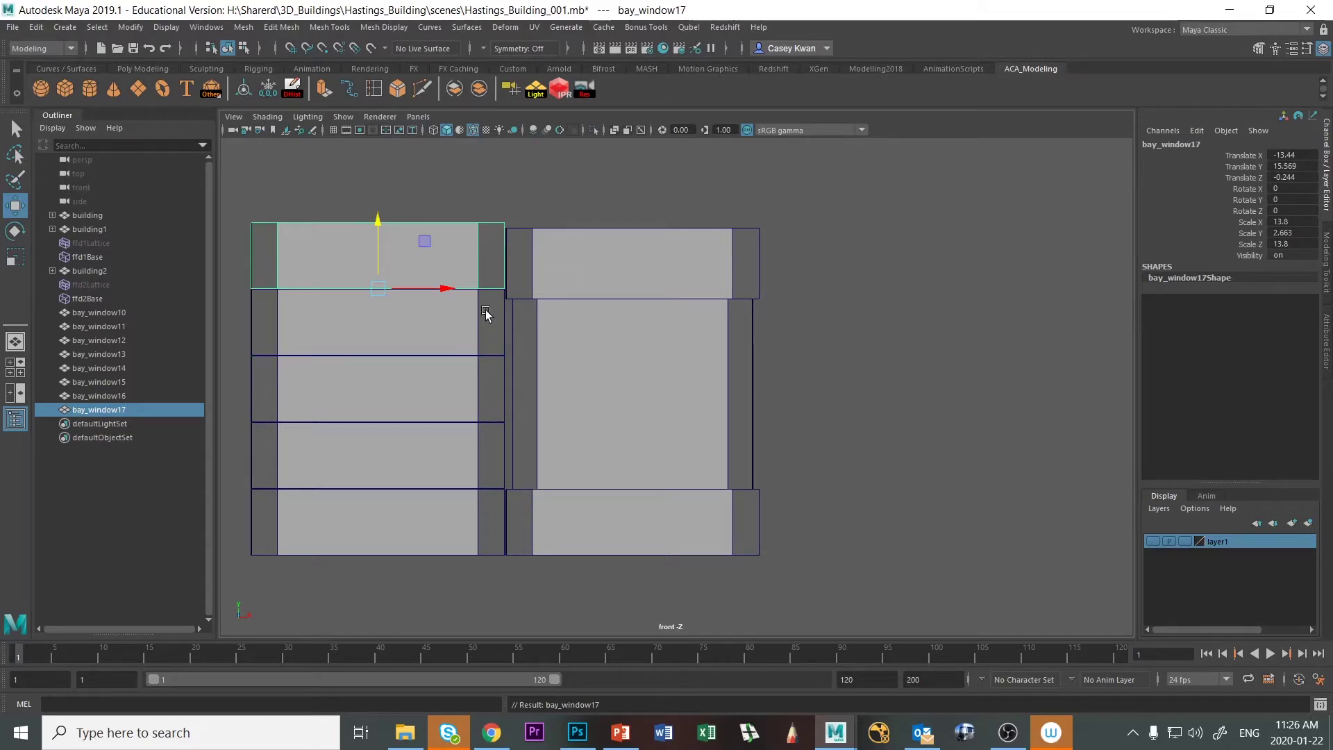
Delete the old head block and put the topmost side block in its place, at Translate X 0 and level with the window's upper edge
left_click(523, 293)
key("Delete")
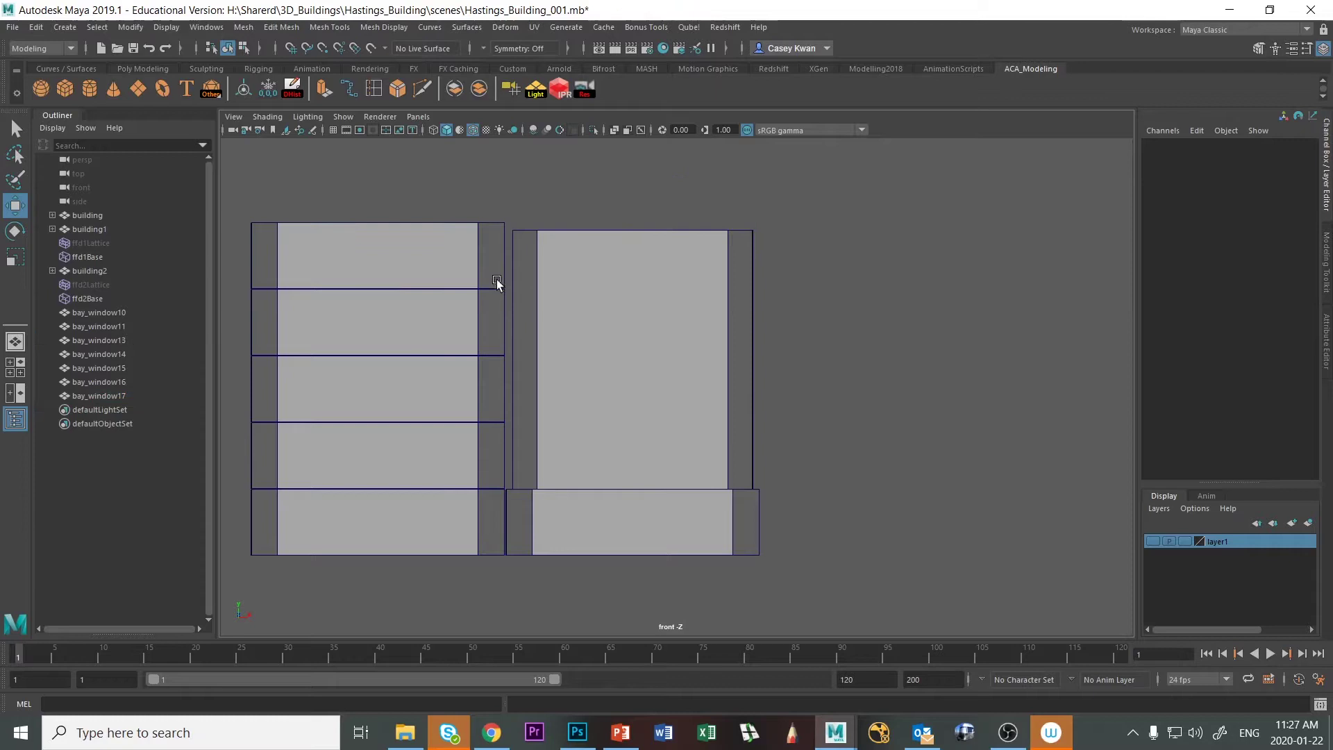
left_click(498, 225)
left_click_drag(446, 285, 718, 319)
double_click(1292, 155)
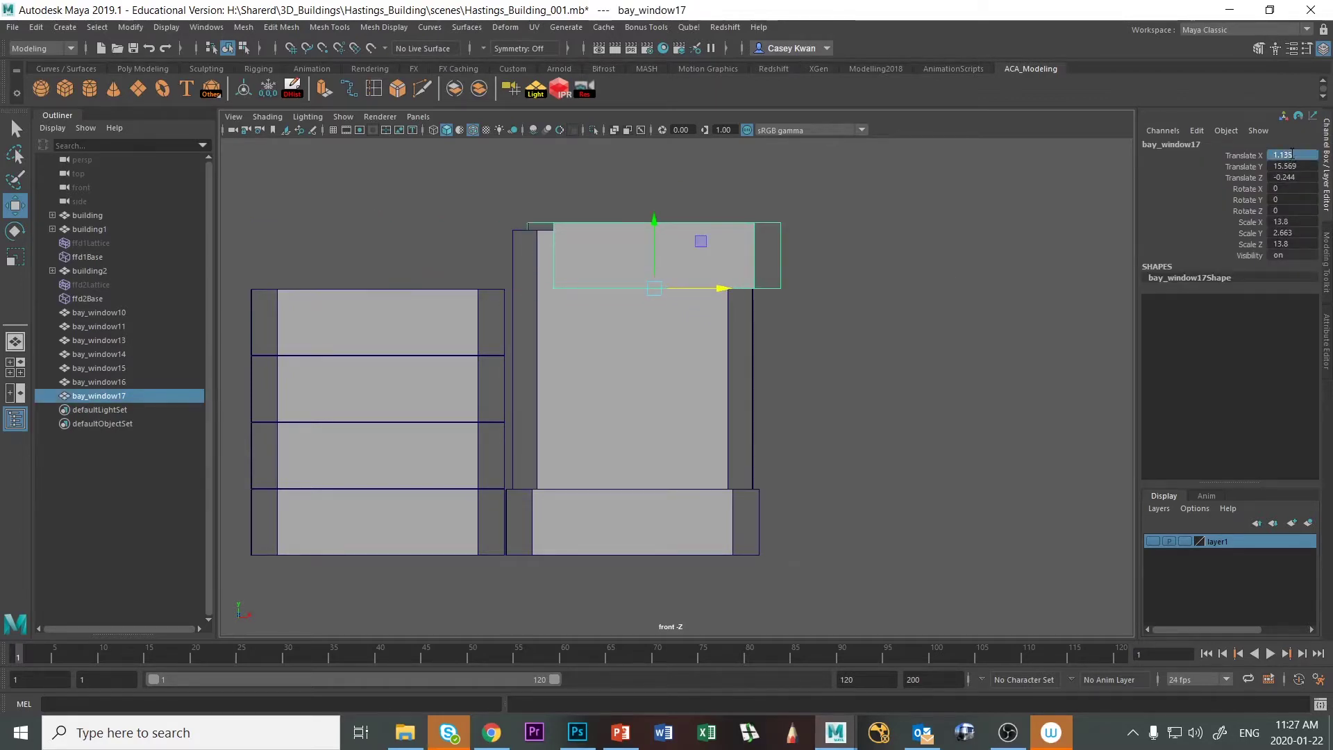
type("0")
key("Return")
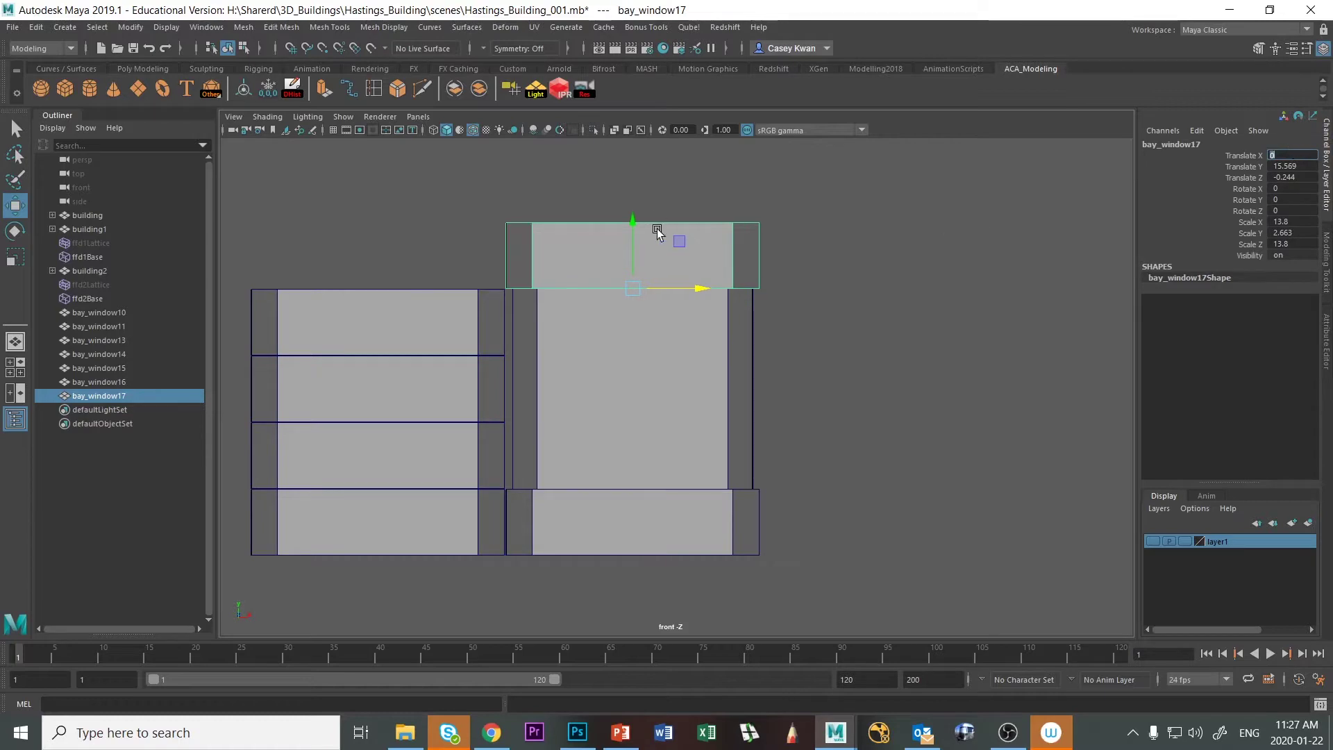
mouse_move(632, 219)
left_mouse_down()
mouse_move(634, 256)
mouse_move(634, 227)
left_mouse_up()
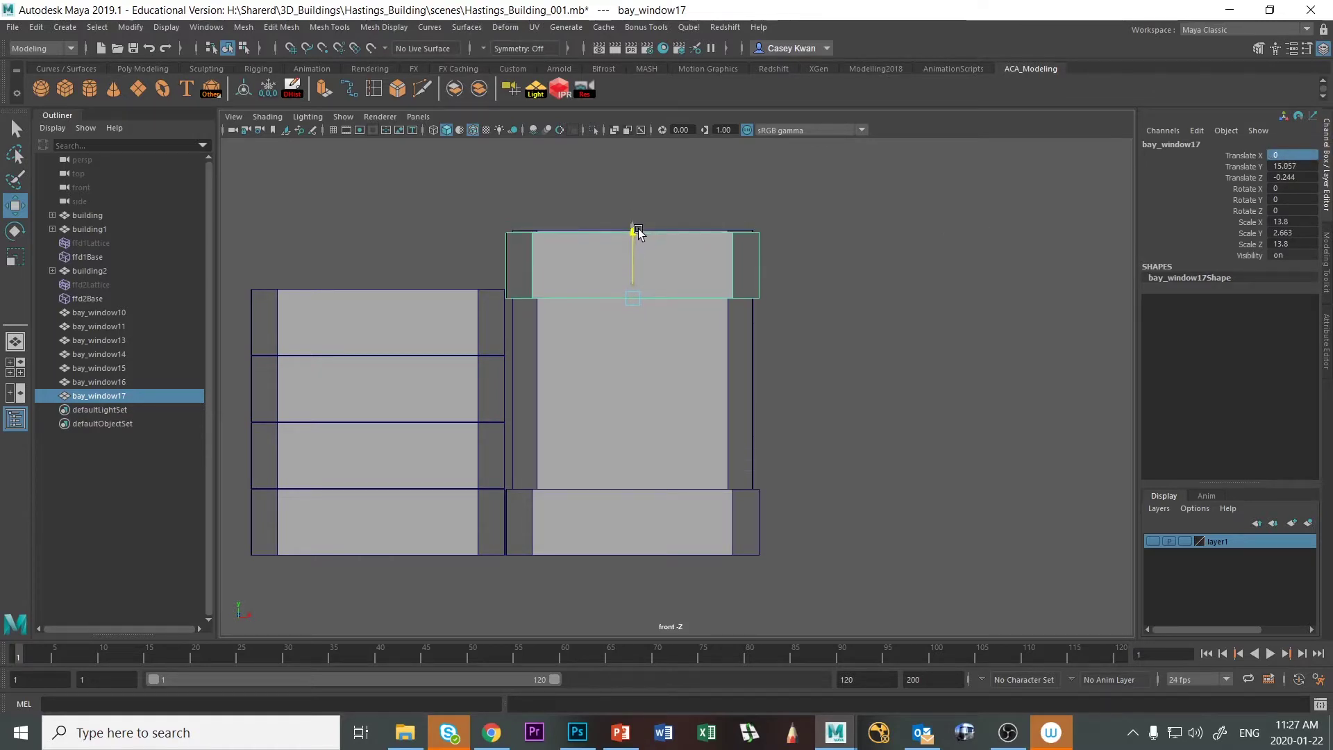
Delete the four remaining stacked blocks beside the bay window
left_click(419, 307)
left_click_drag(391, 254, 342, 649)
key("Delete")
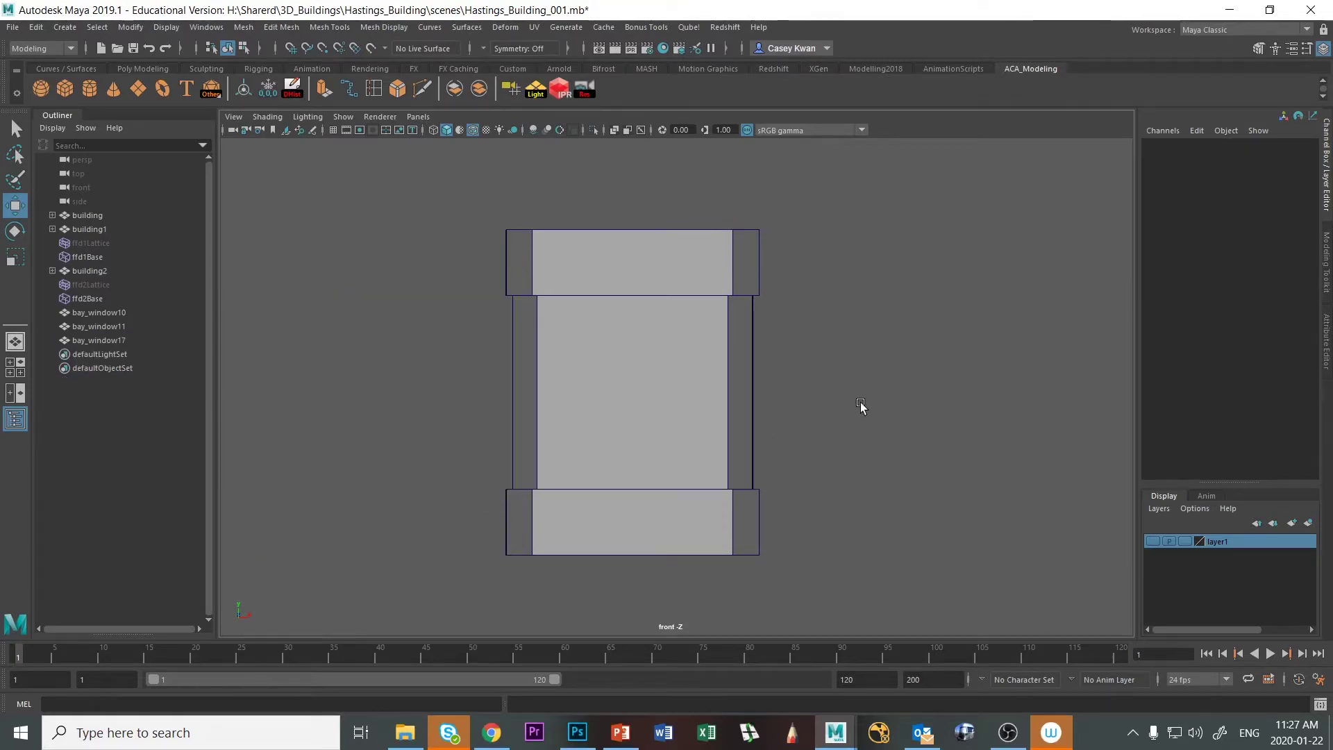
Compare the bay window in perspective view with both Photoshop reference photos of the building's bay windows
key("space")
key("space")
left_click_drag(916, 301, 877, 335, "alt")
key("alt+Tab")
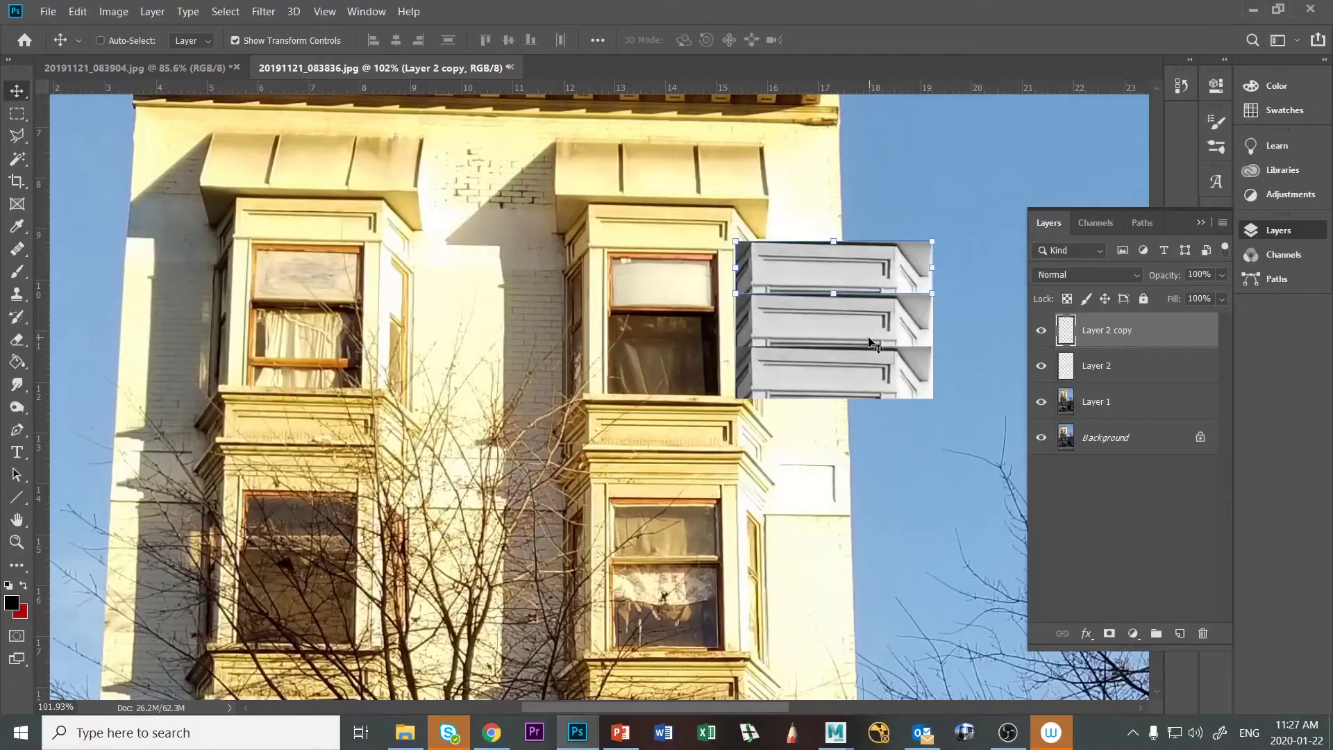
key("alt+Tab")
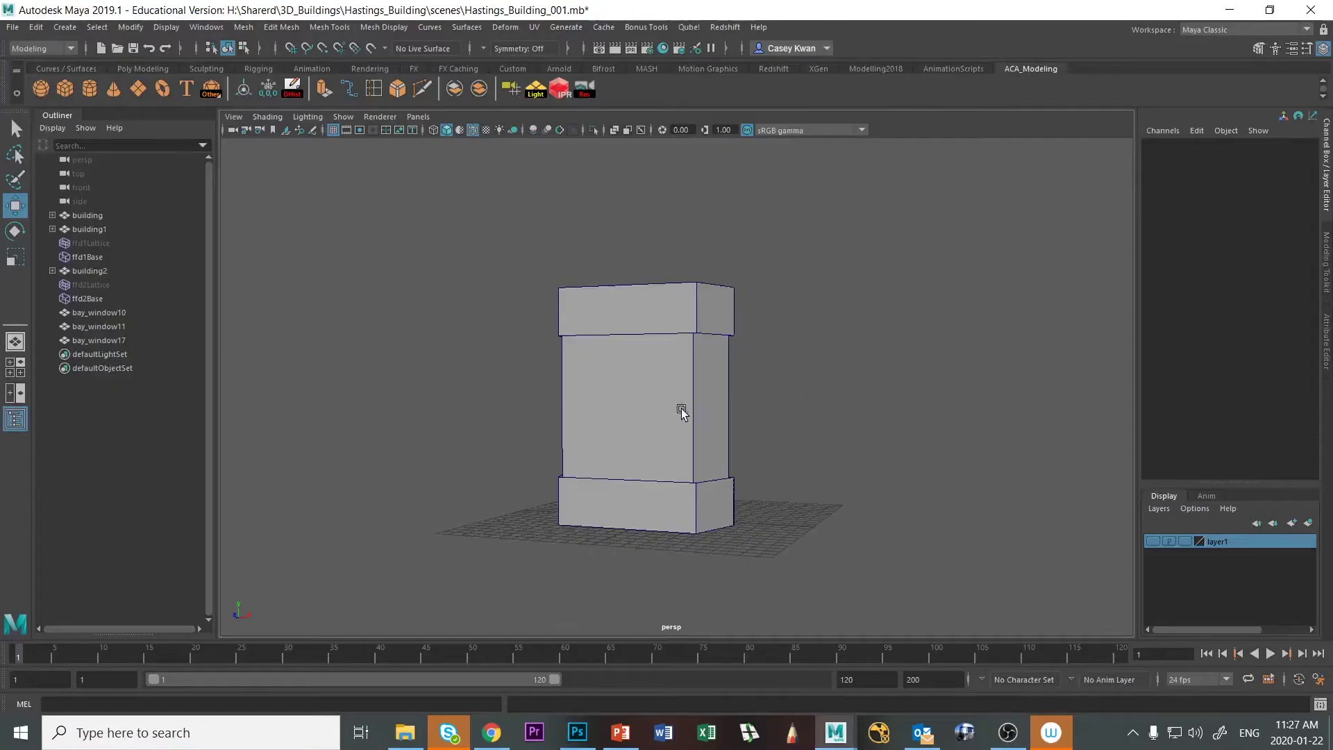
left_click_drag(681, 408, 640, 414, "alt")
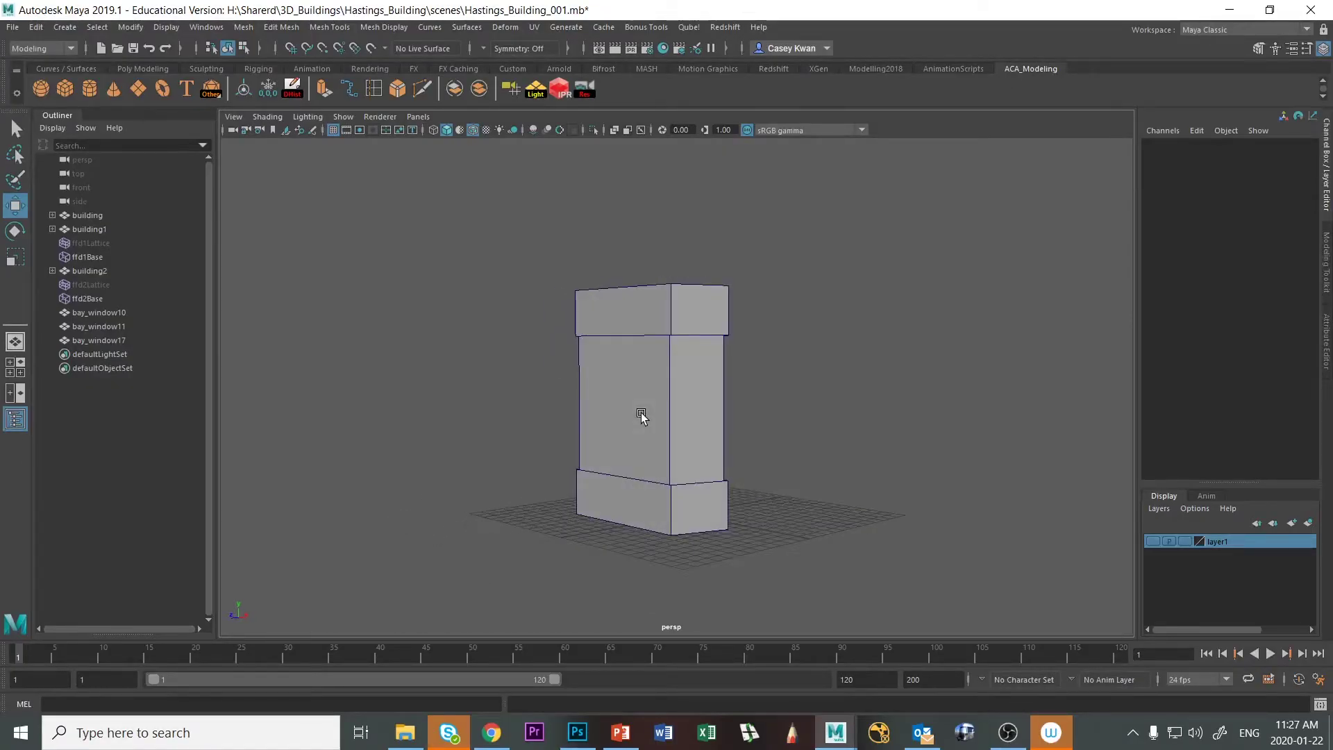
key("alt+Tab")
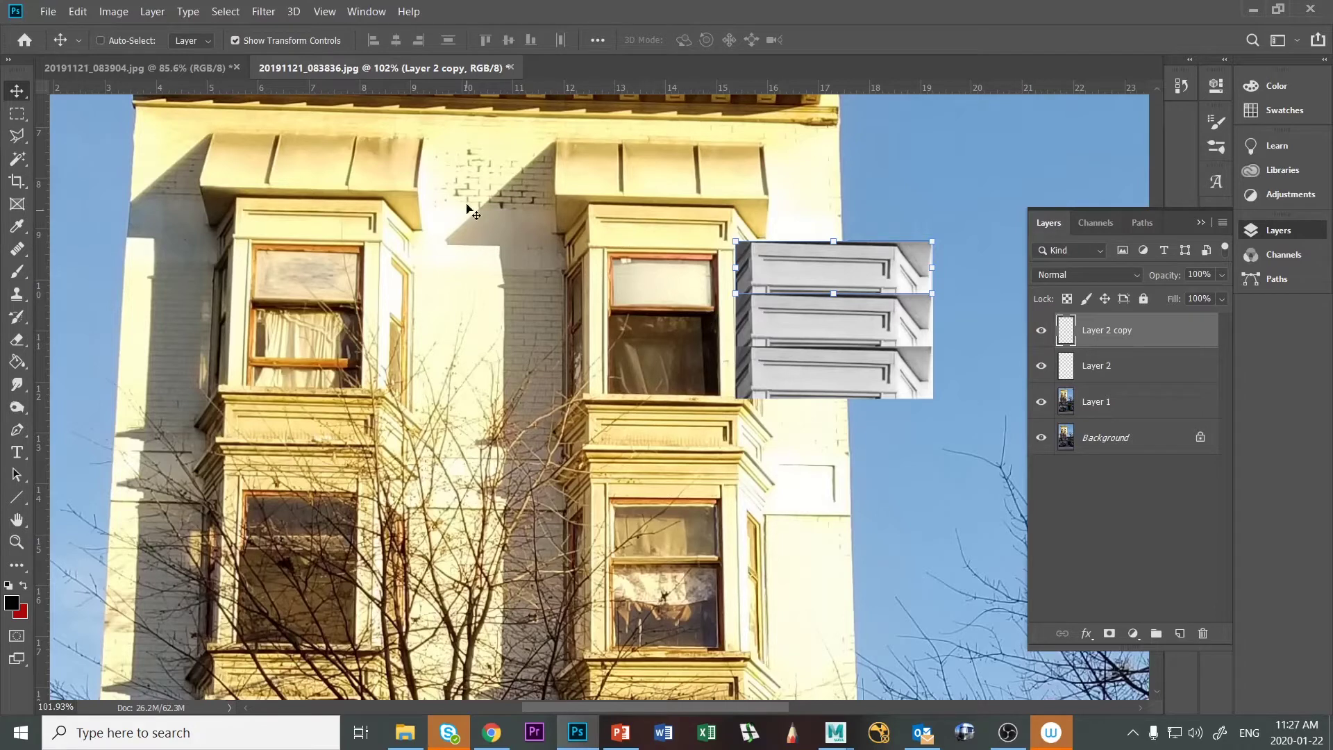
left_click(191, 70)
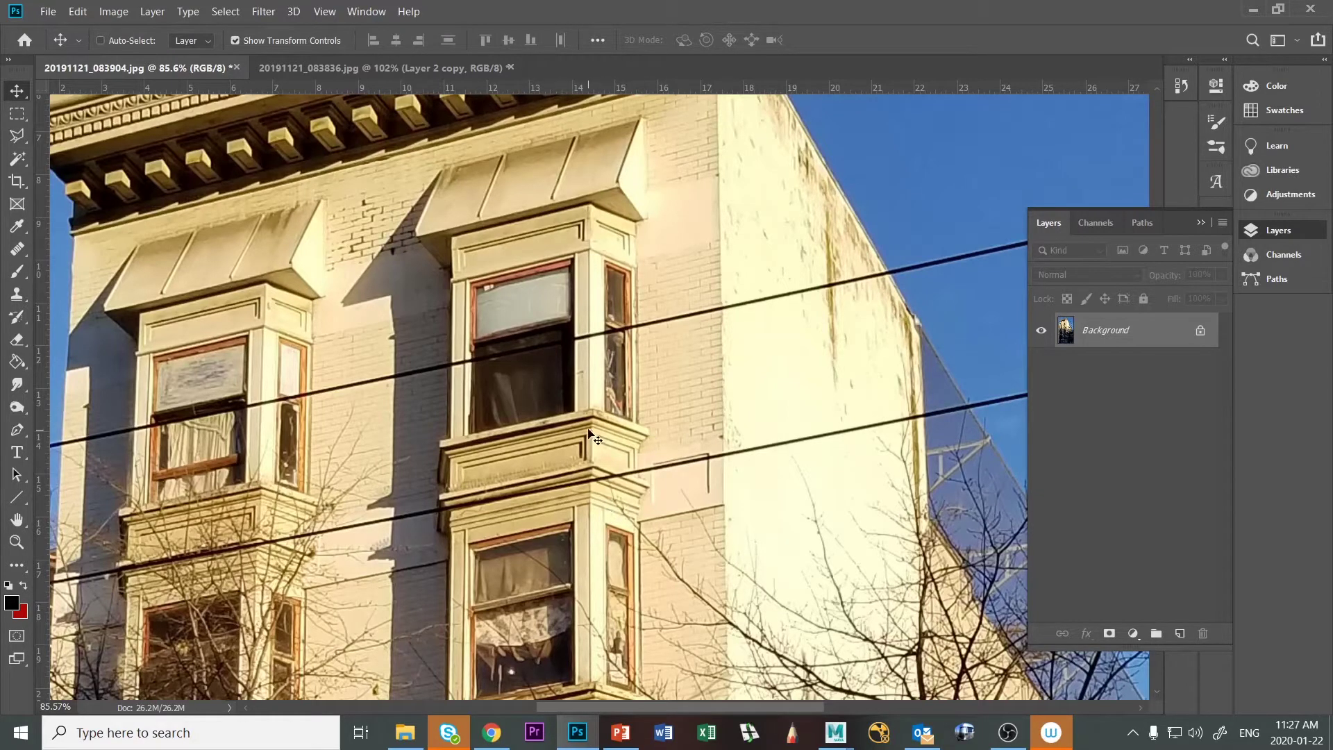
key("alt+Tab")
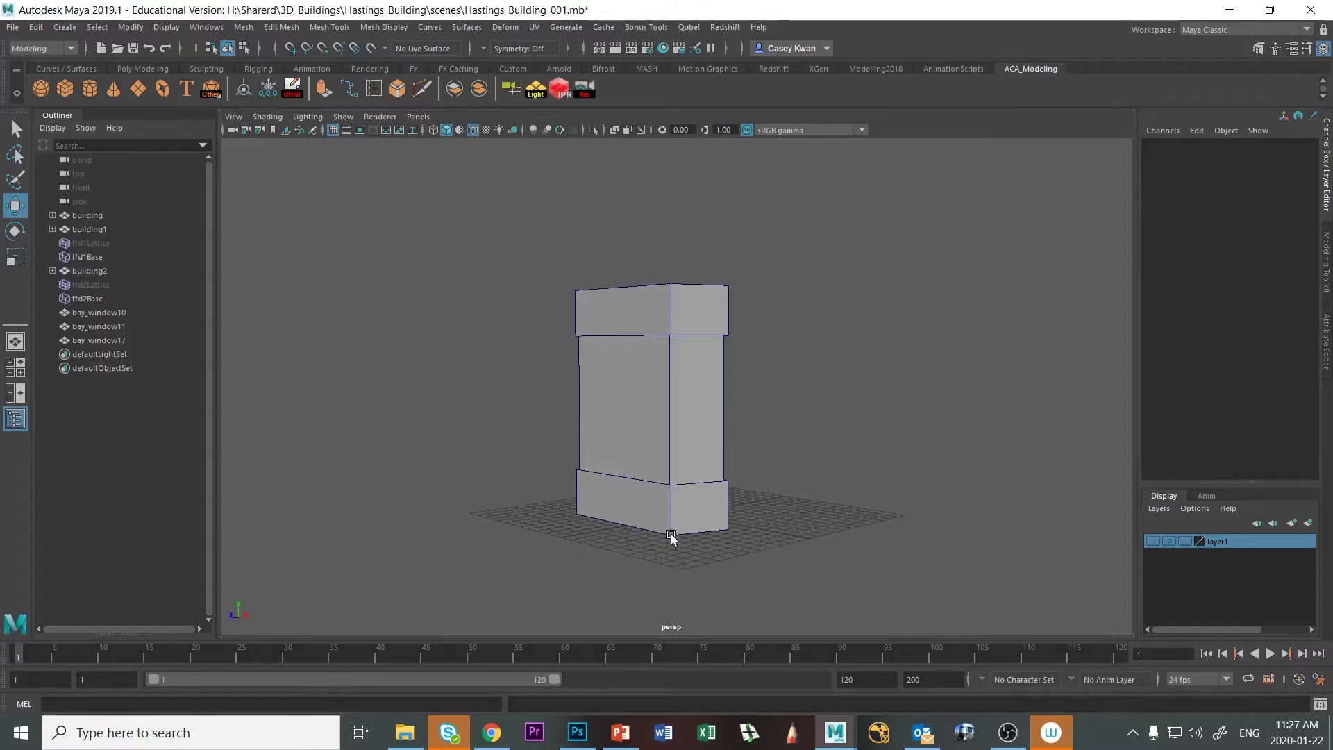
Try to pull the base block's front face slightly outward from the window body
left_click(640, 514)
key("f")
left_click_drag(667, 511, 691, 441, "alt")
key("r")
key("w")
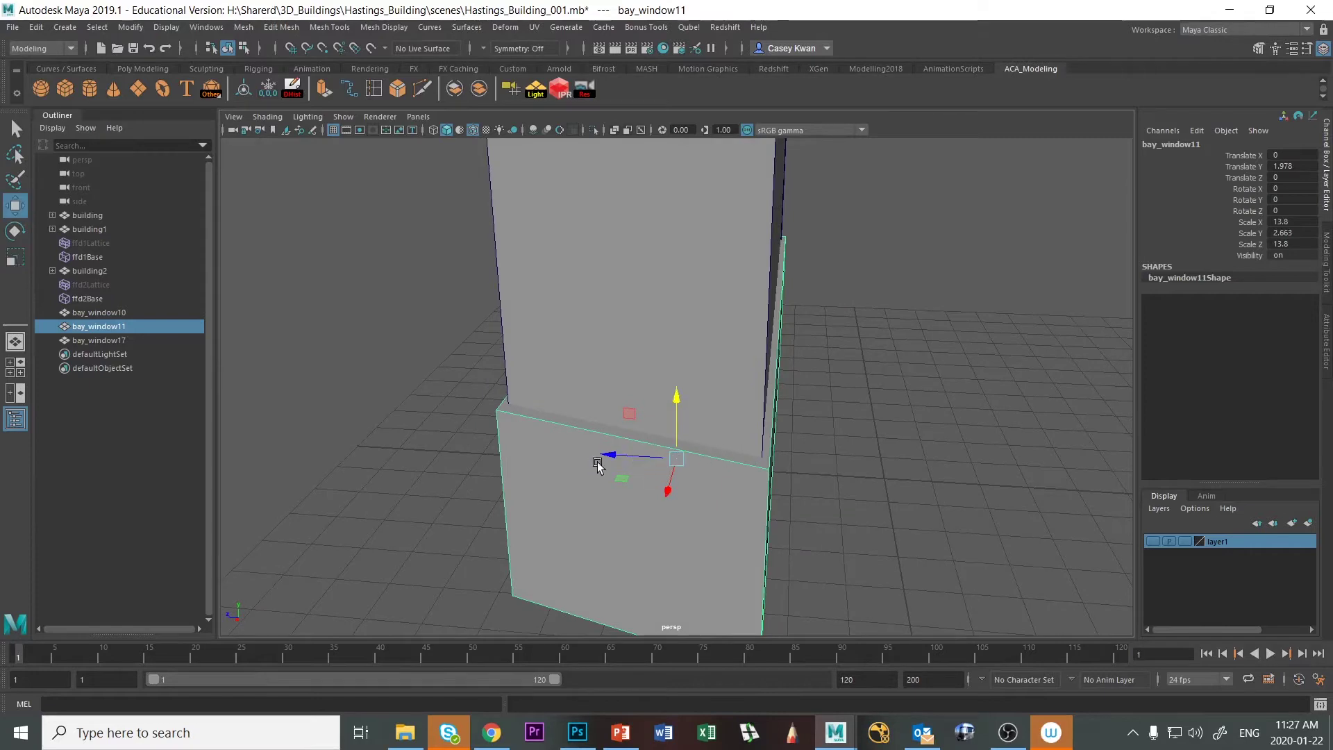
left_click_drag(601, 455, 693, 466, "alt")
right_click_drag(575, 391, 583, 392)
left_click(590, 391)
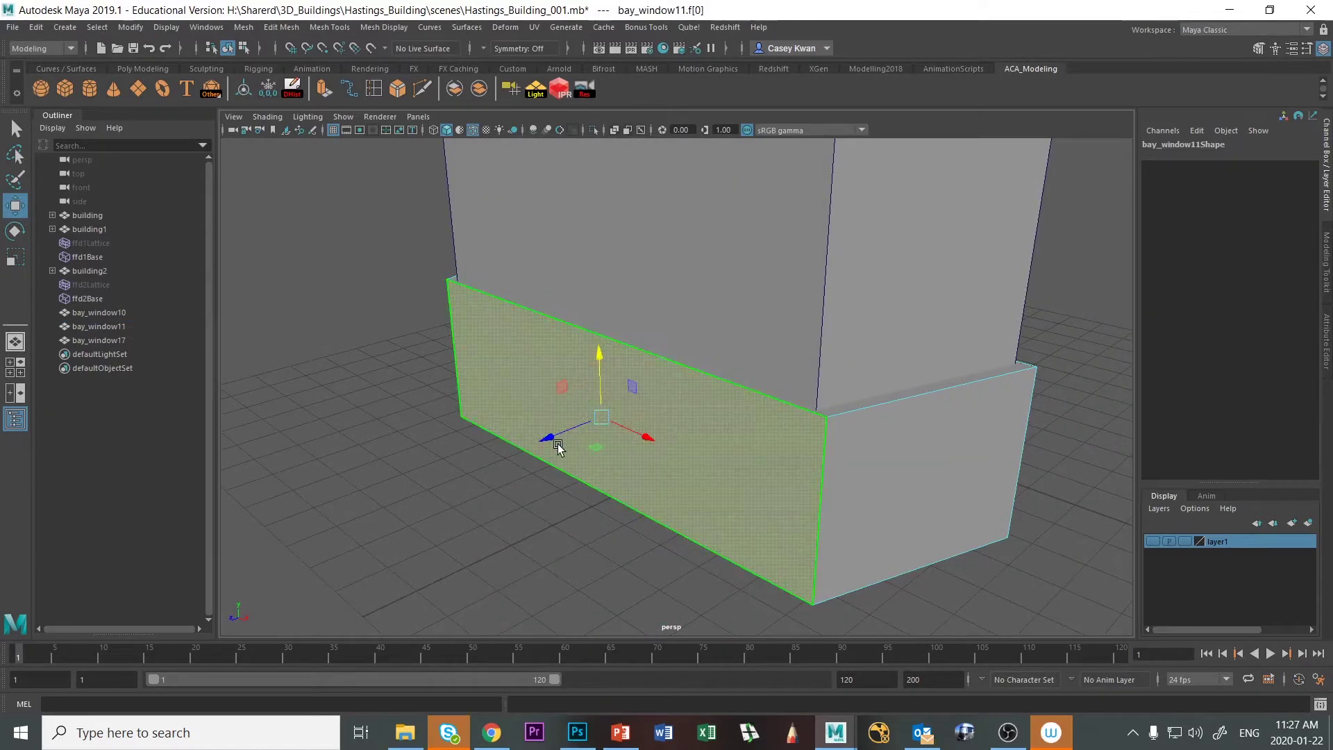
left_click_drag(550, 441, 540, 445)
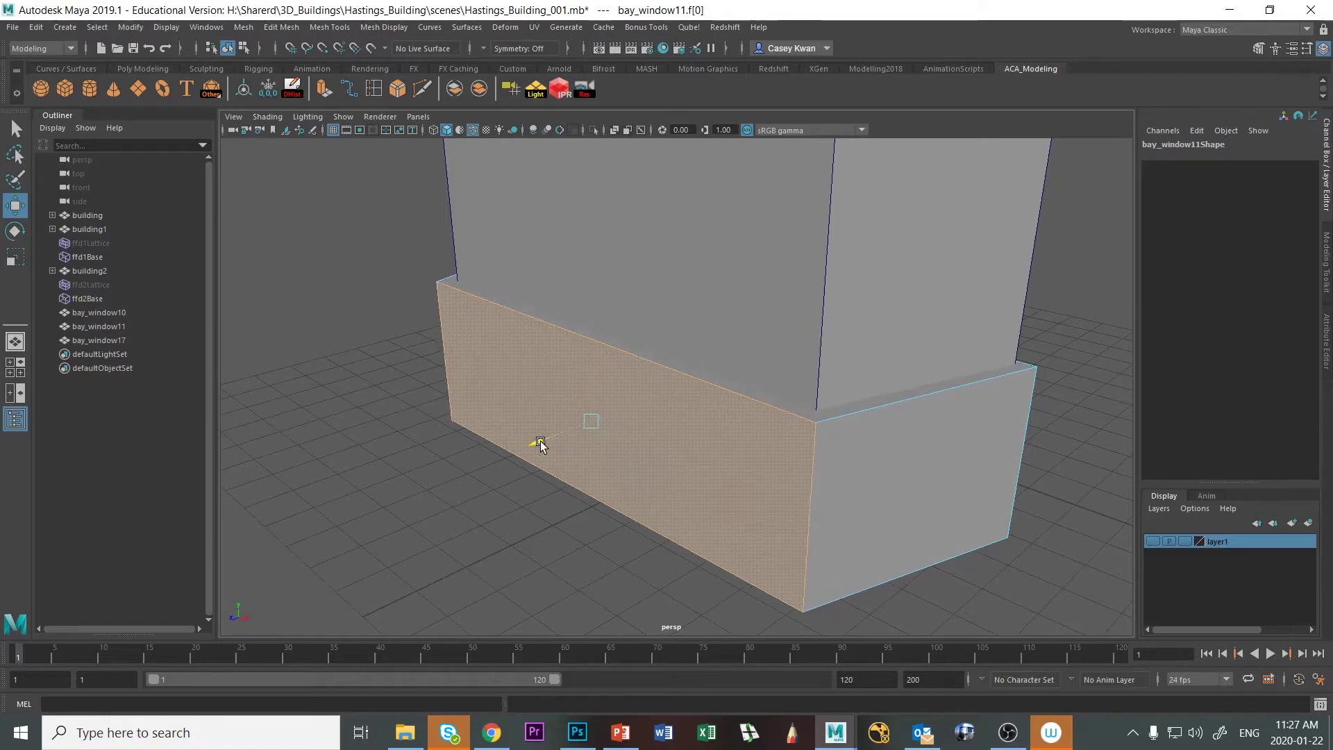
mouse_move(693, 417)
left_mouse_down("alt")
mouse_move(646, 437)
mouse_move(673, 414)
left_mouse_up("alt")
Check the window ledge in the reference photo, undo the base block's front face move and return the block to object mode
key("alt+Tab")
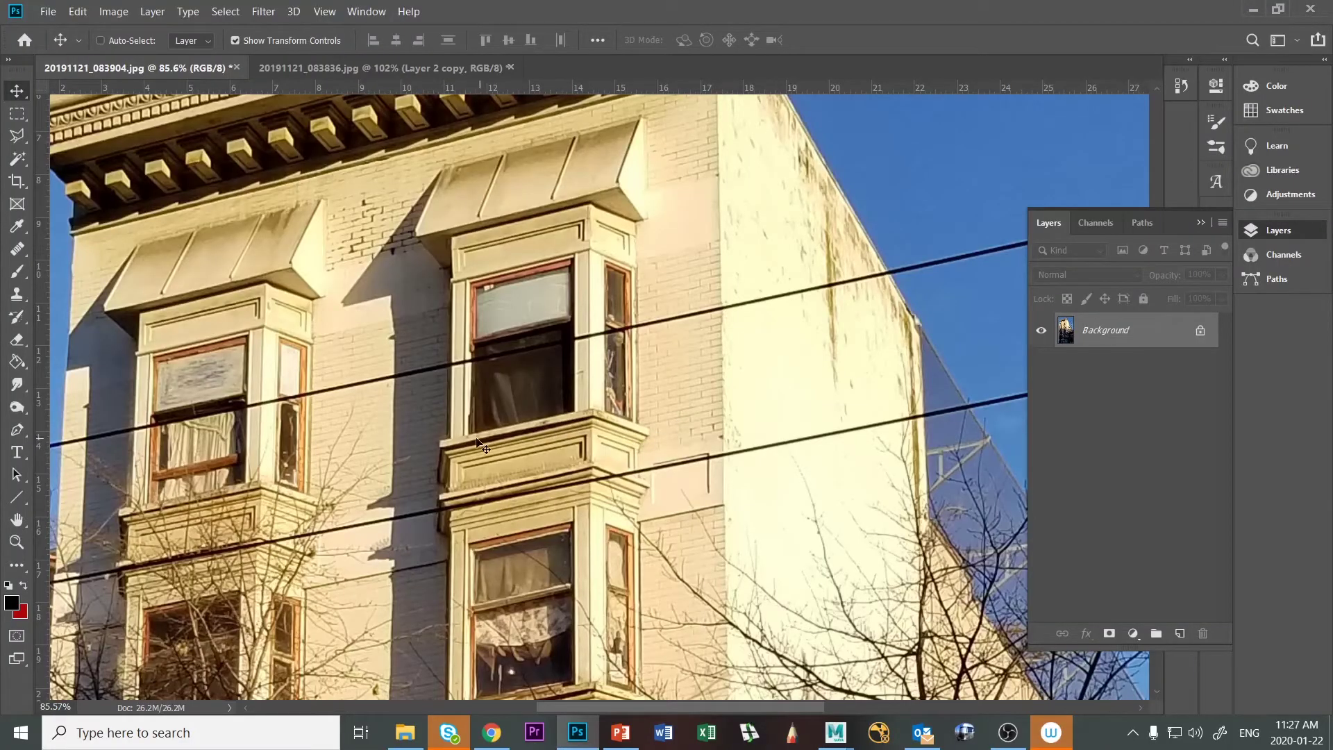
key("alt+Tab")
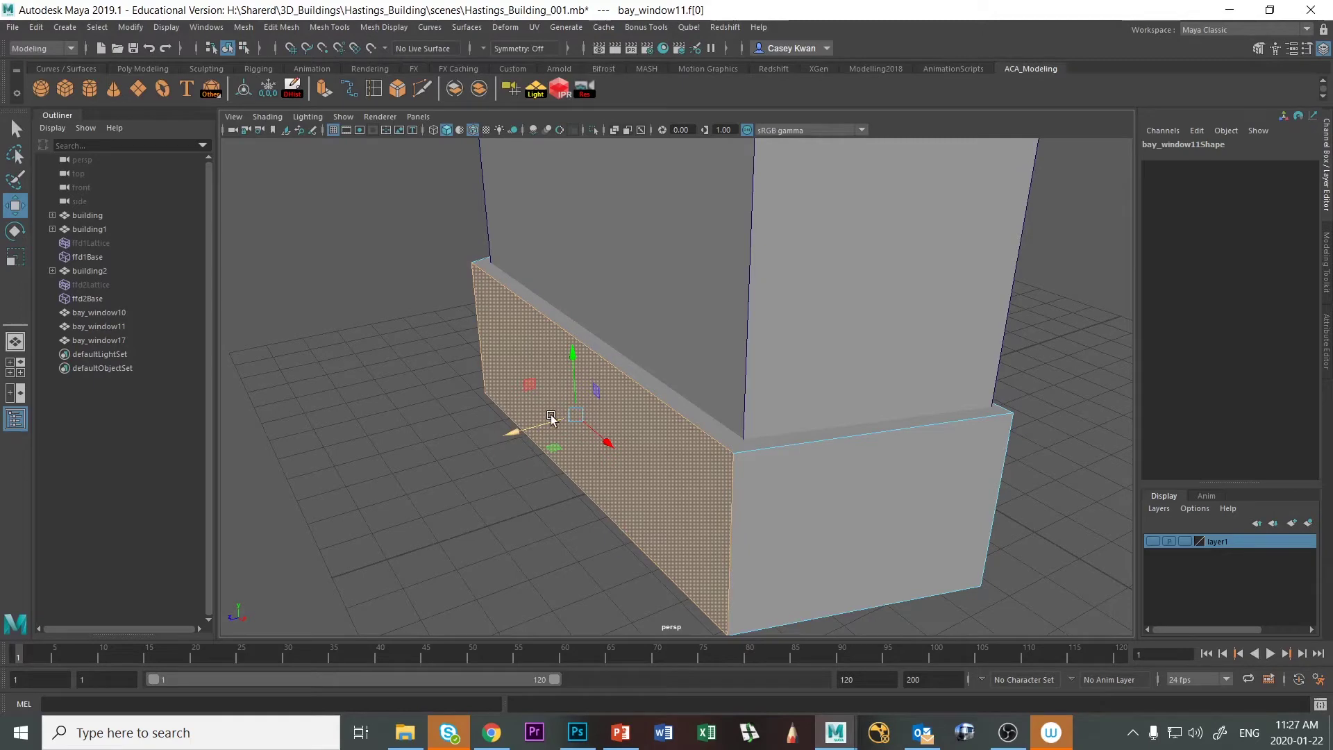
key("ctrl+z")
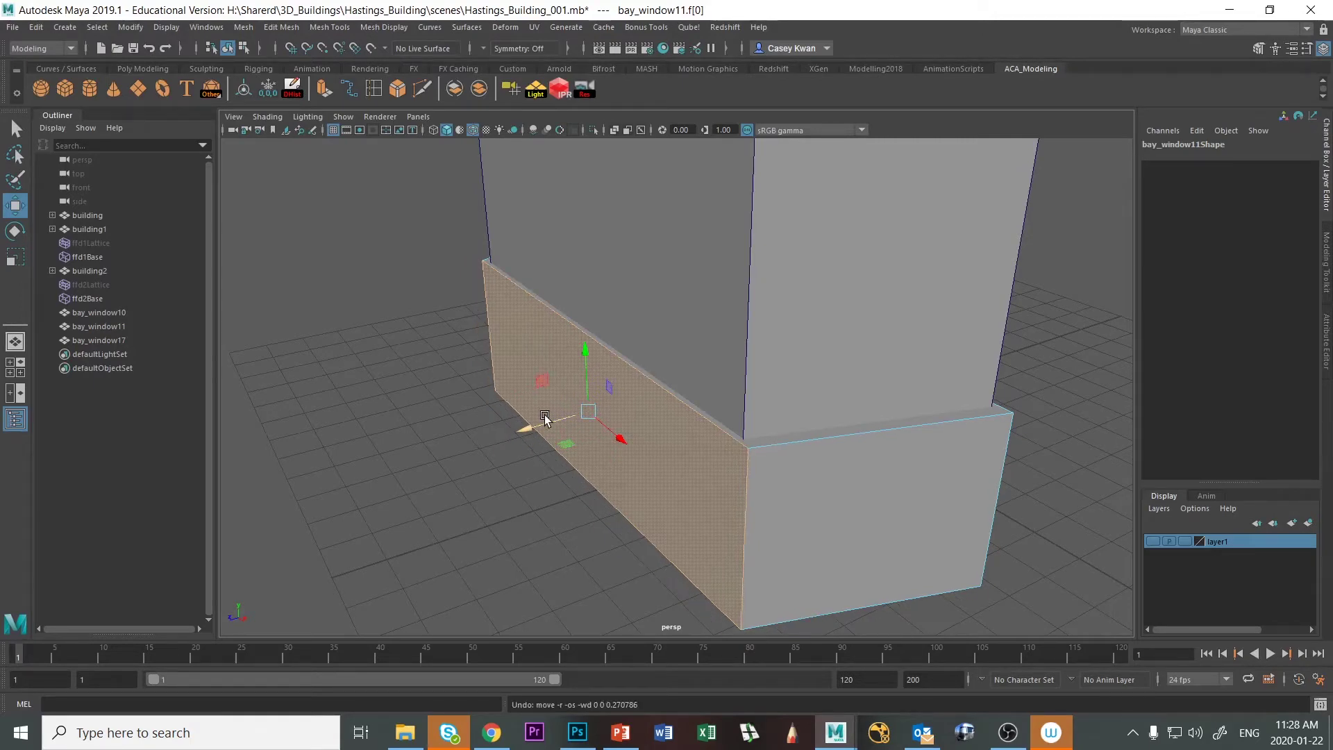
left_click(1072, 370)
left_click(865, 512)
right_click_drag(663, 361, 757, 337)
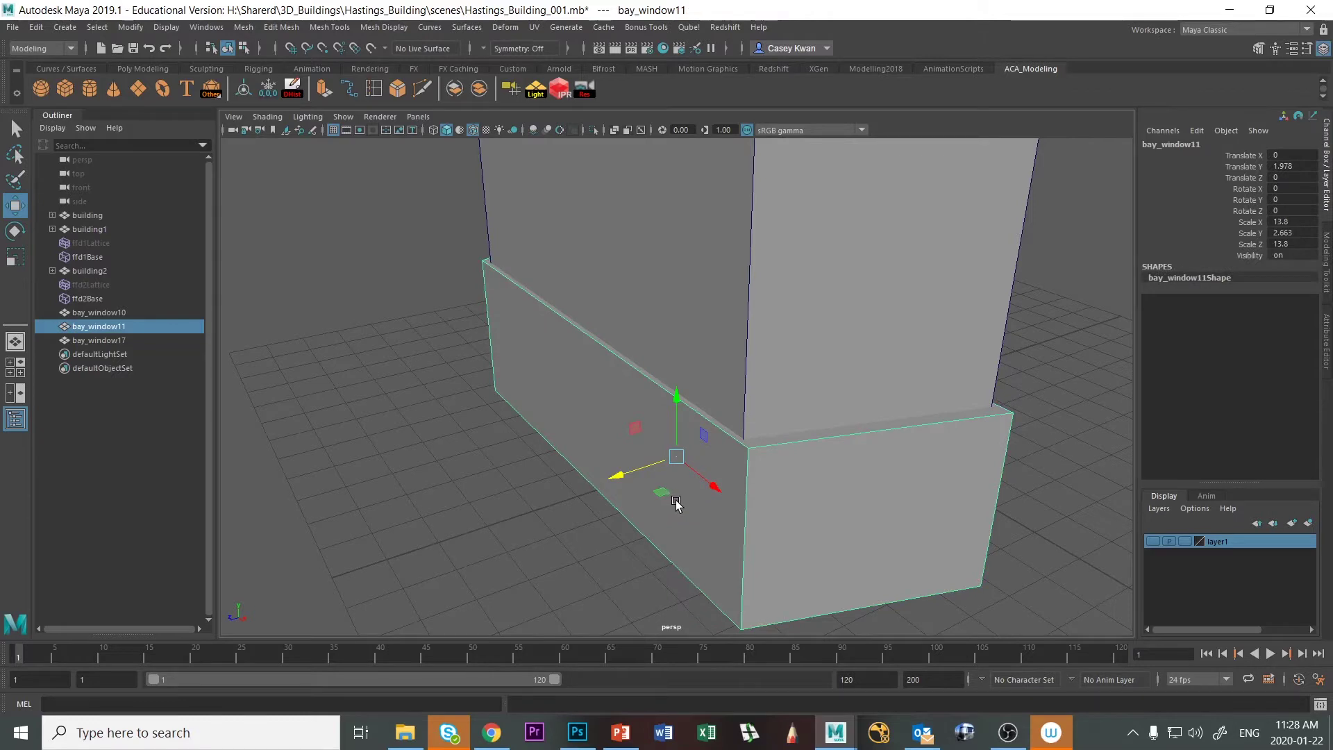
Duplicate the base block and flatten the copy into a thin ledge strip with a Scale Y of about 0.23
left_click_drag(679, 500, 623, 458, "alt")
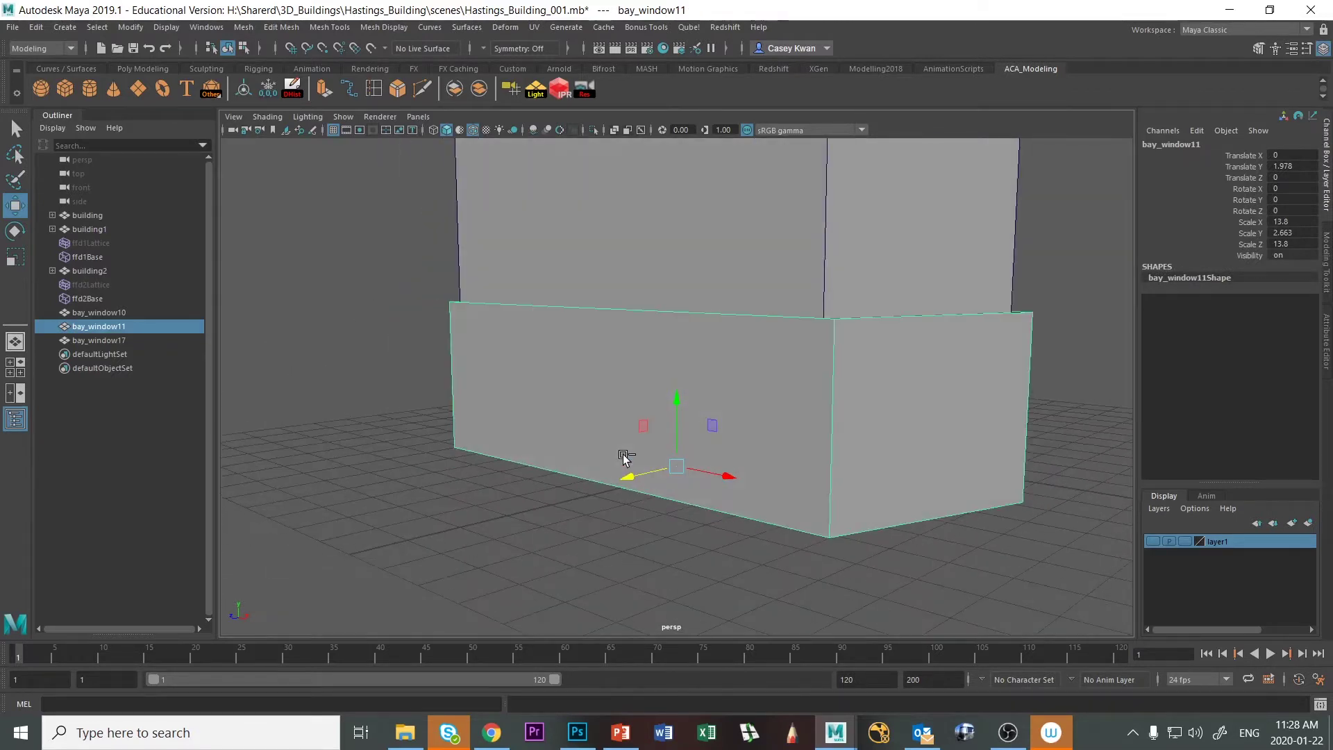
key("ctrl+d")
key("r")
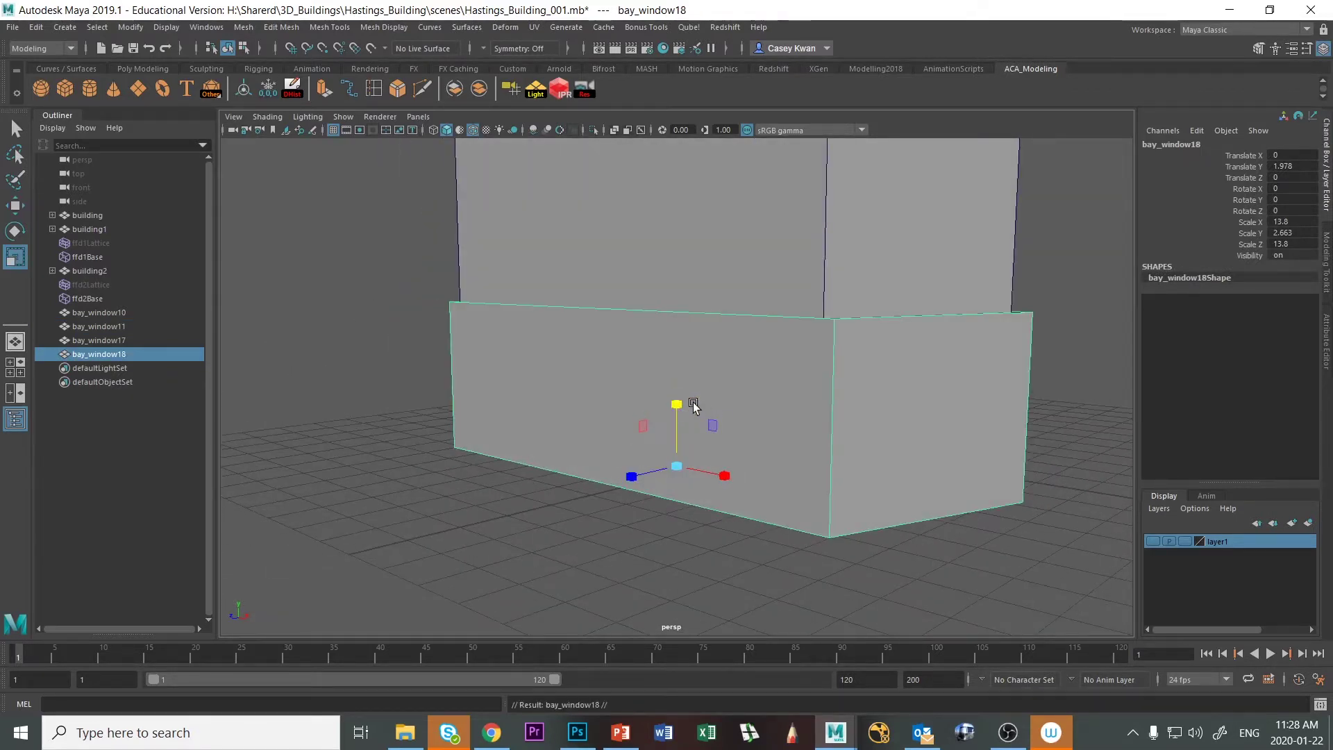
left_click_drag(673, 399, 680, 460)
Raise the ledge strip to a Translate Y of about 5.17 and enlarge it to about 14.33 in Scale X and 15.69 in Scale Z
key("w")
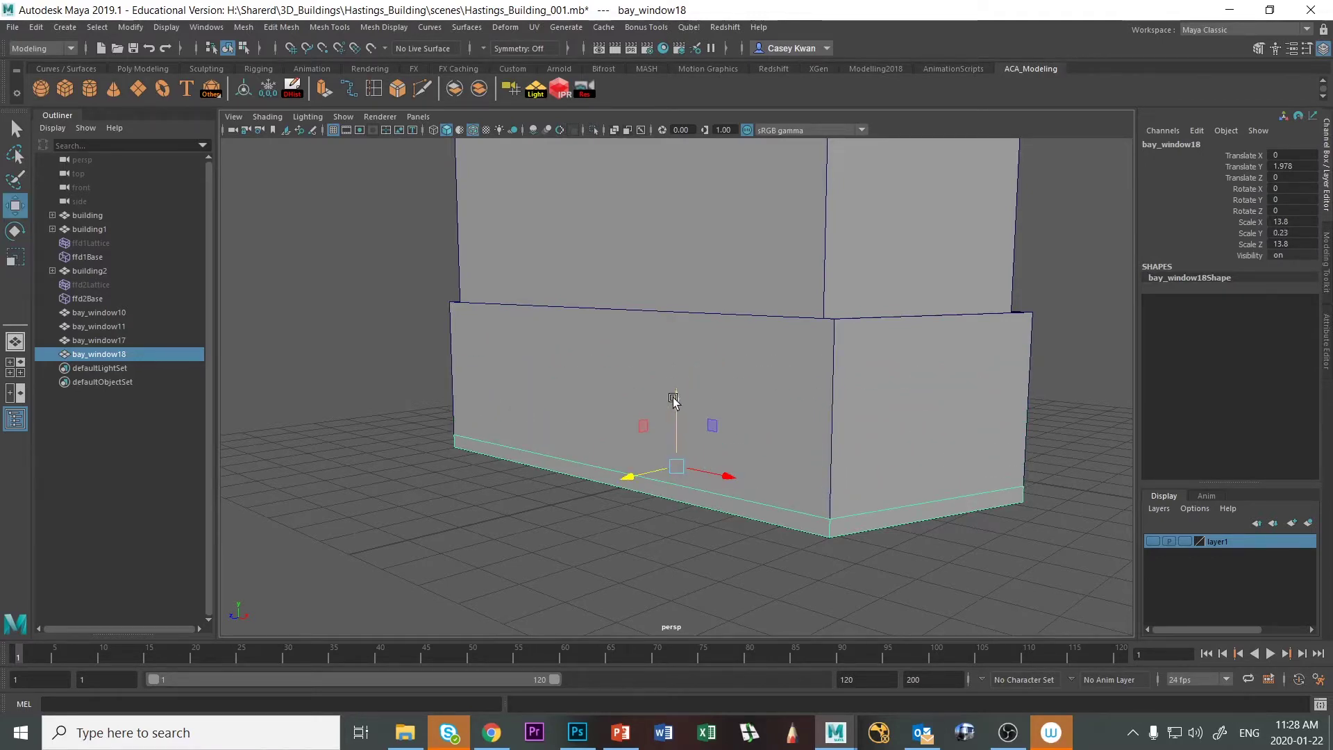
left_click_drag(677, 399, 687, 250)
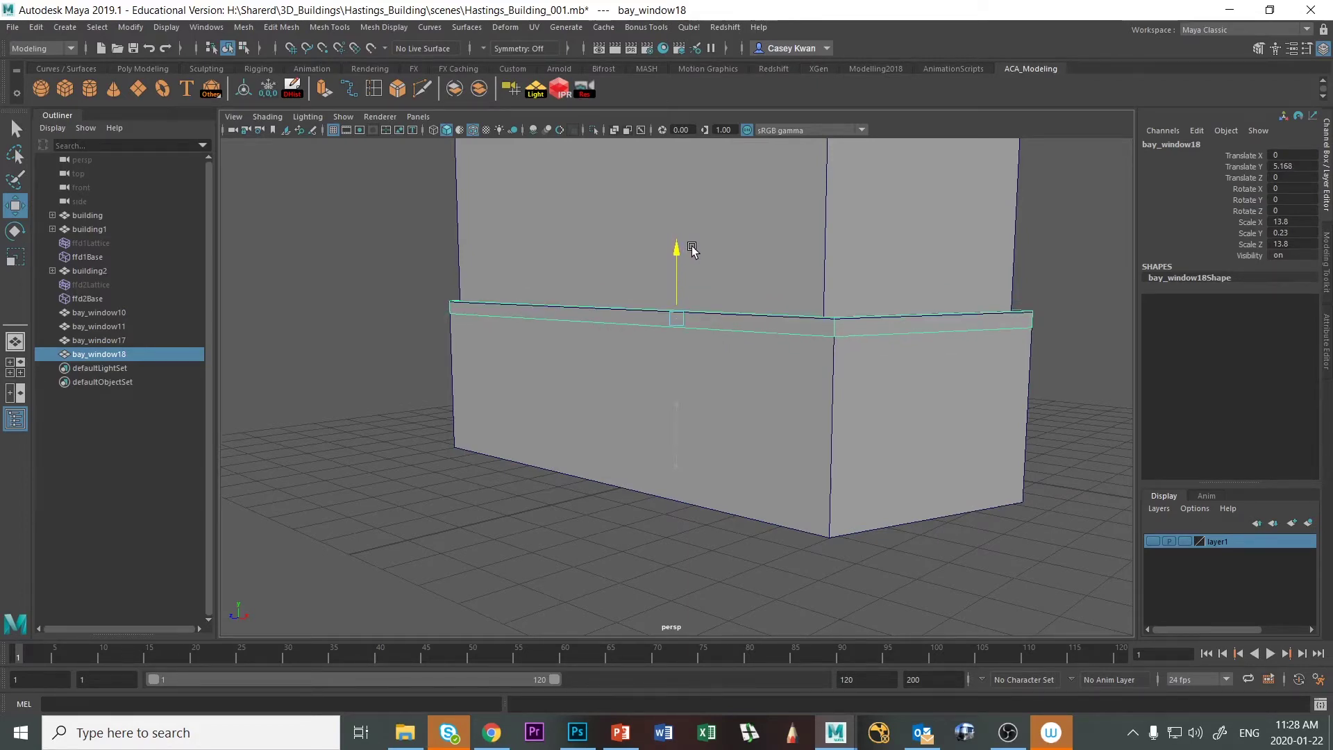
left_click_drag(606, 396, 575, 423, "alt")
key("r")
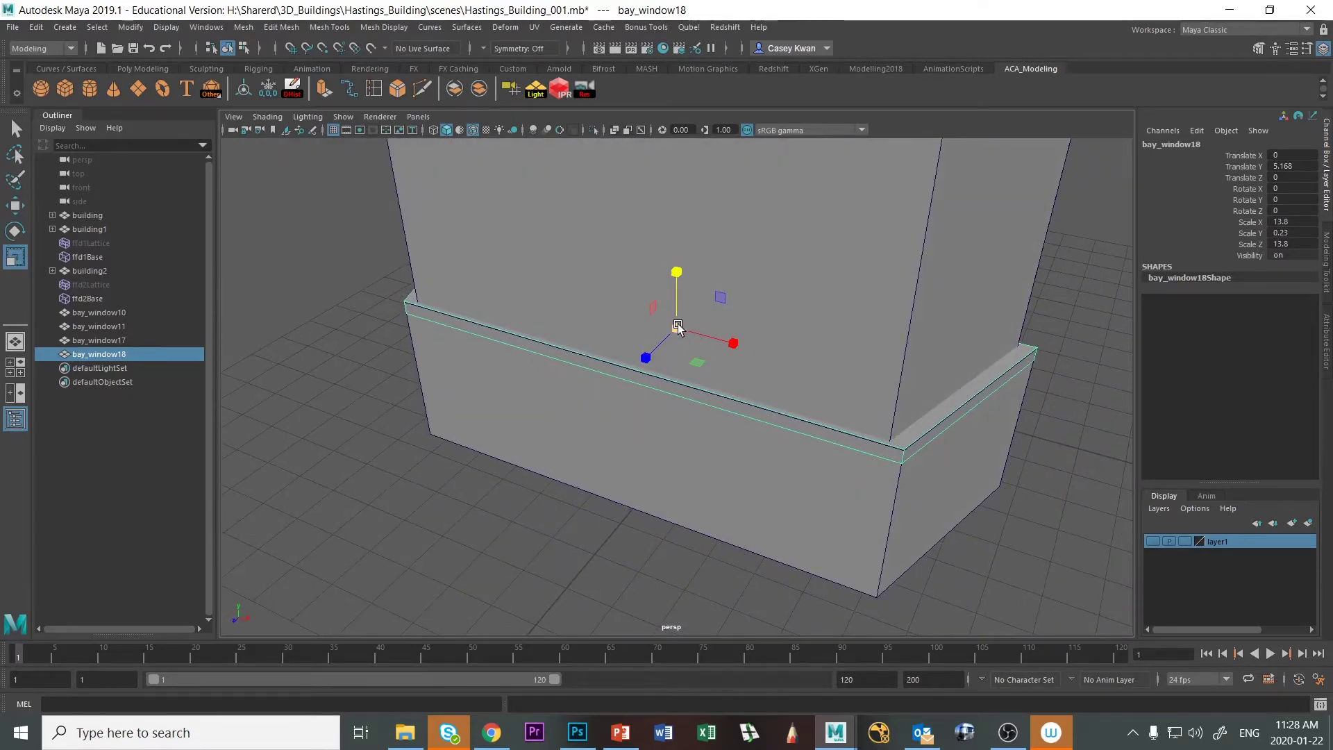
left_click_drag(679, 327, 614, 353)
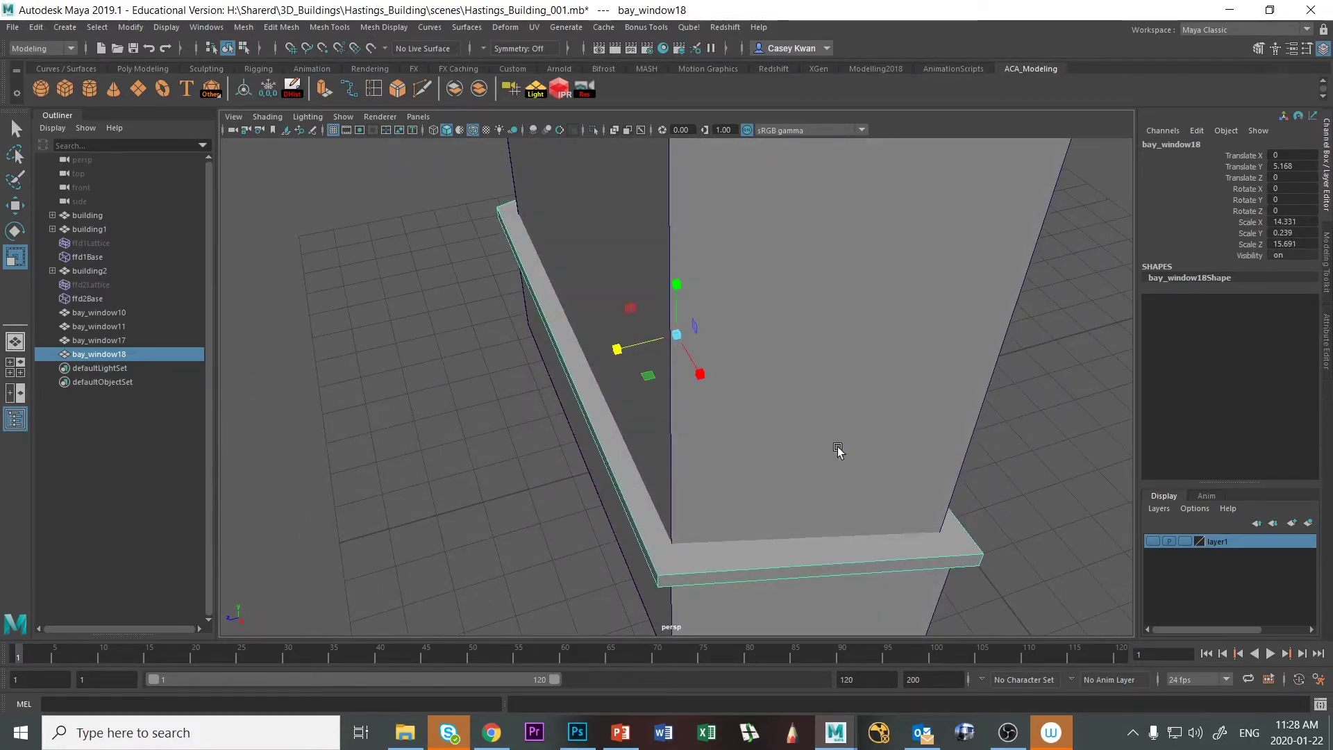
left_click_drag(839, 449, 741, 425, "alt")
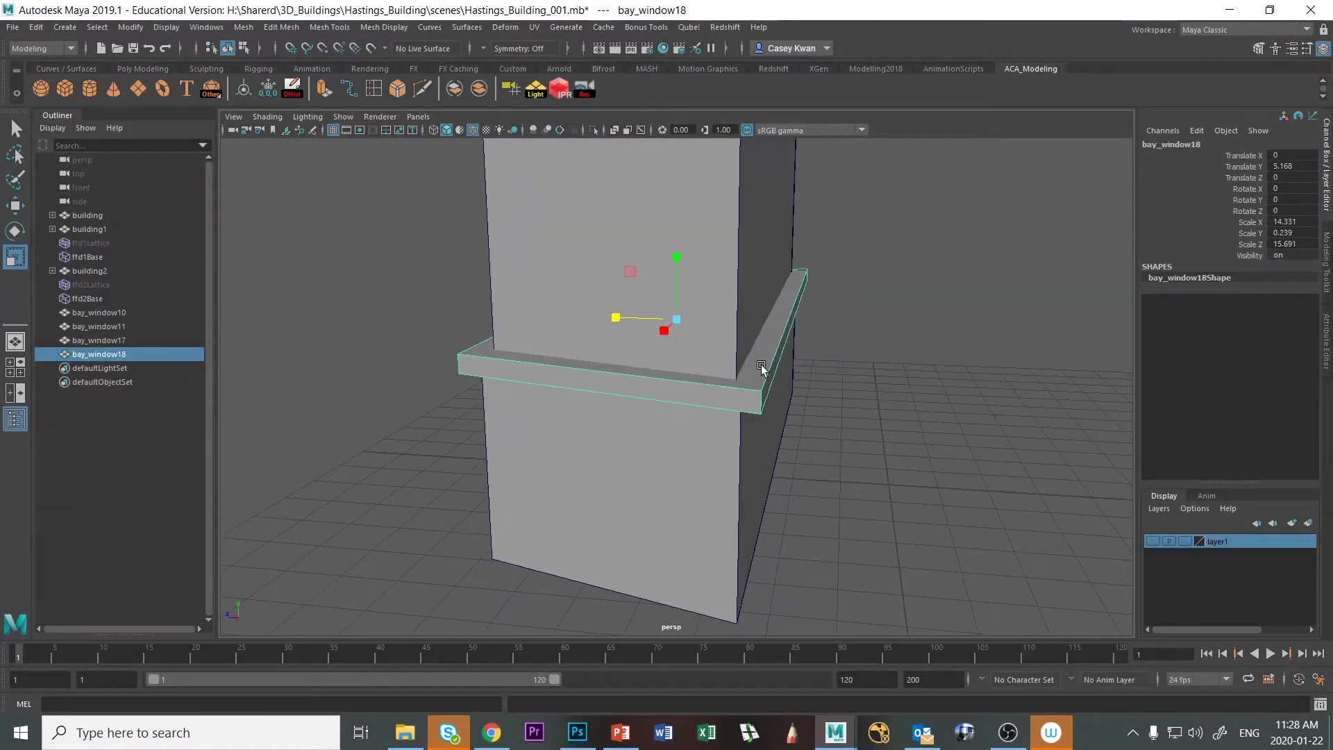
Move the ledge strip's back face forward until it is flush with the back of the bay window
left_click_drag(762, 368, 735, 425, "alt")
right_click(729, 415)
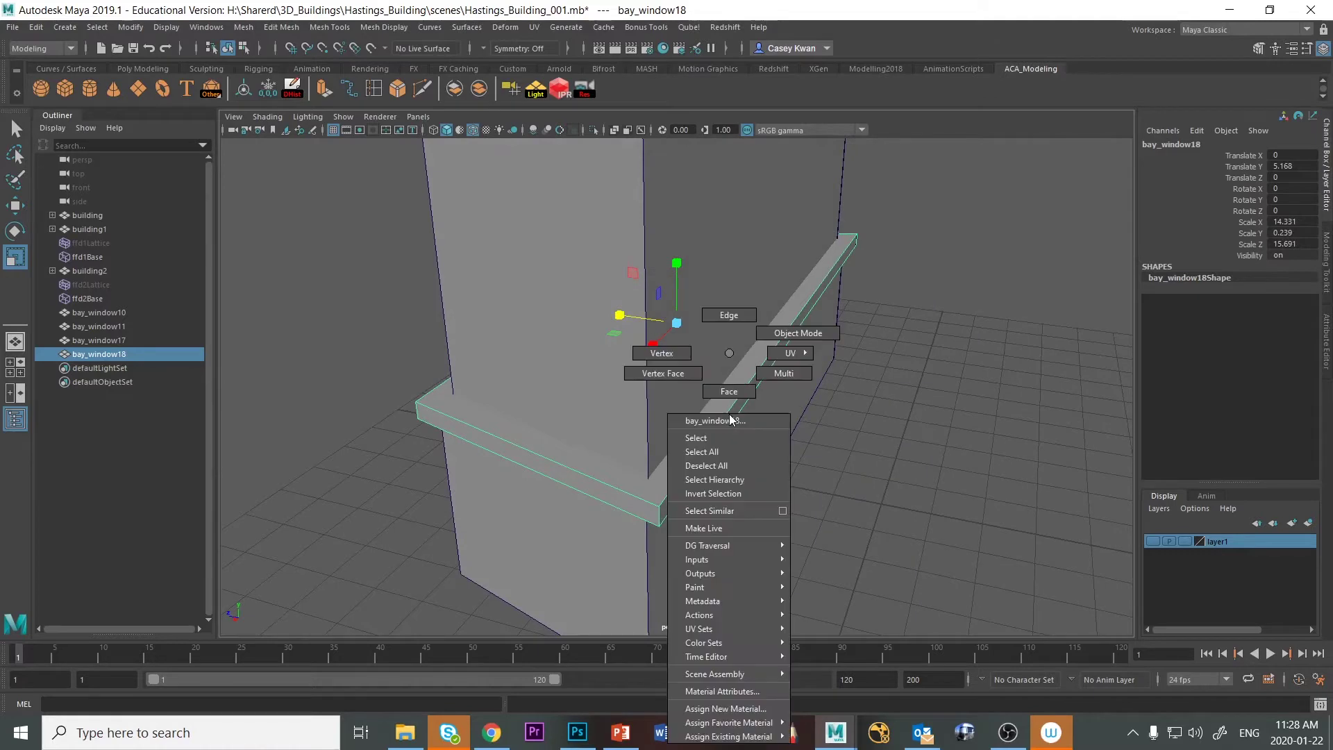
right_click_drag(731, 419, 735, 389)
left_click(740, 395)
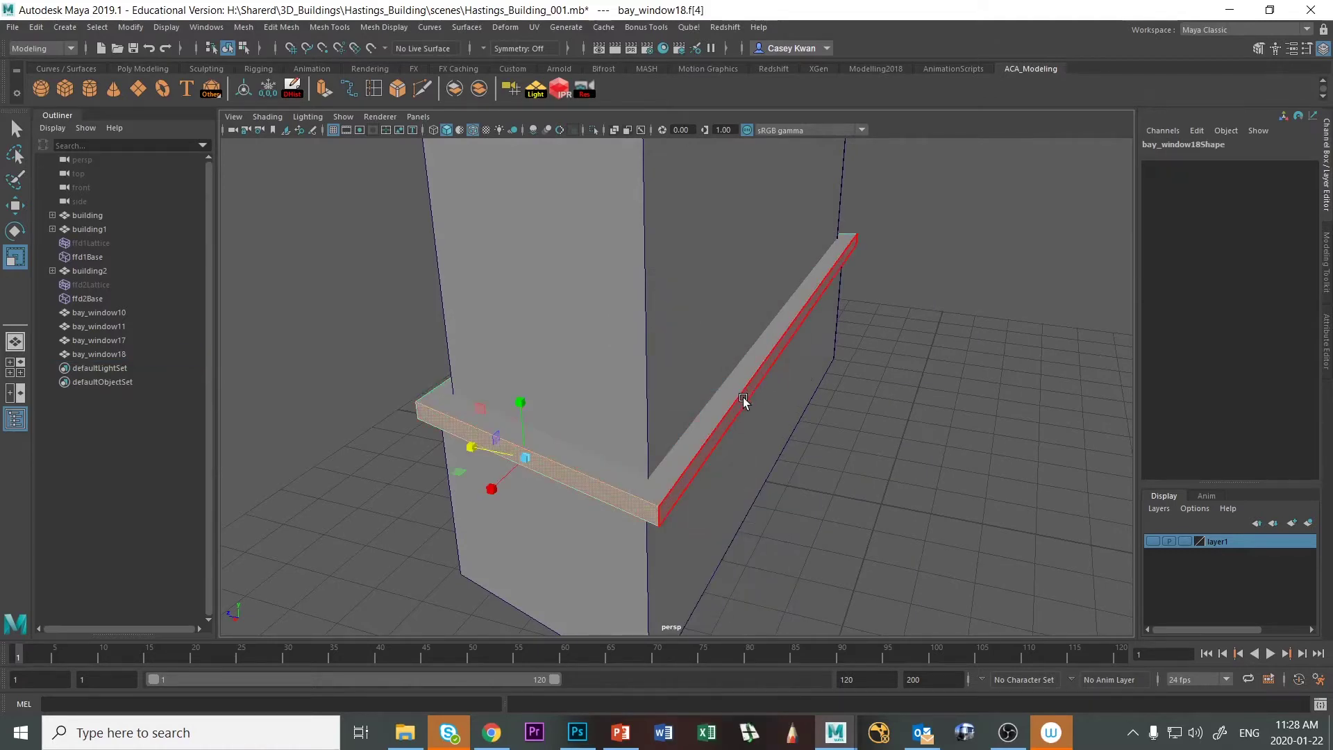
left_click(743, 397)
key("w")
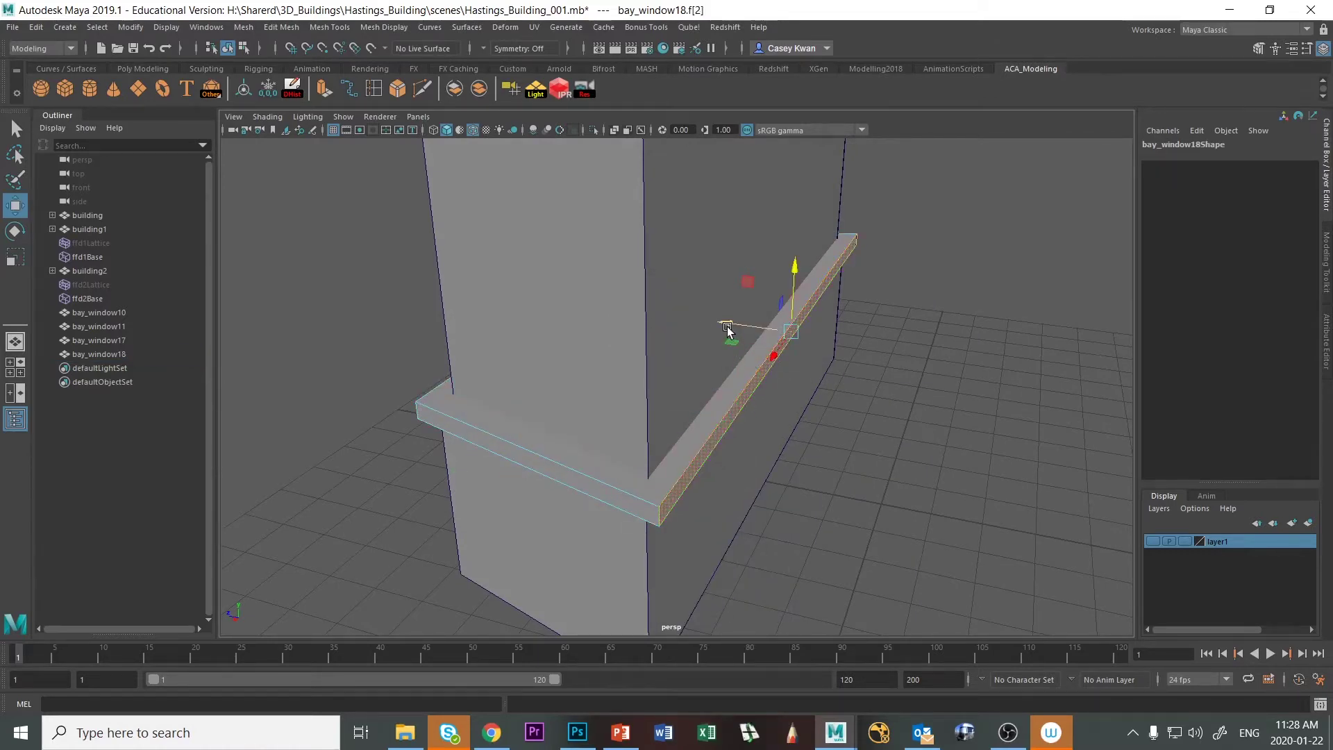
left_click_drag(730, 327, 705, 328)
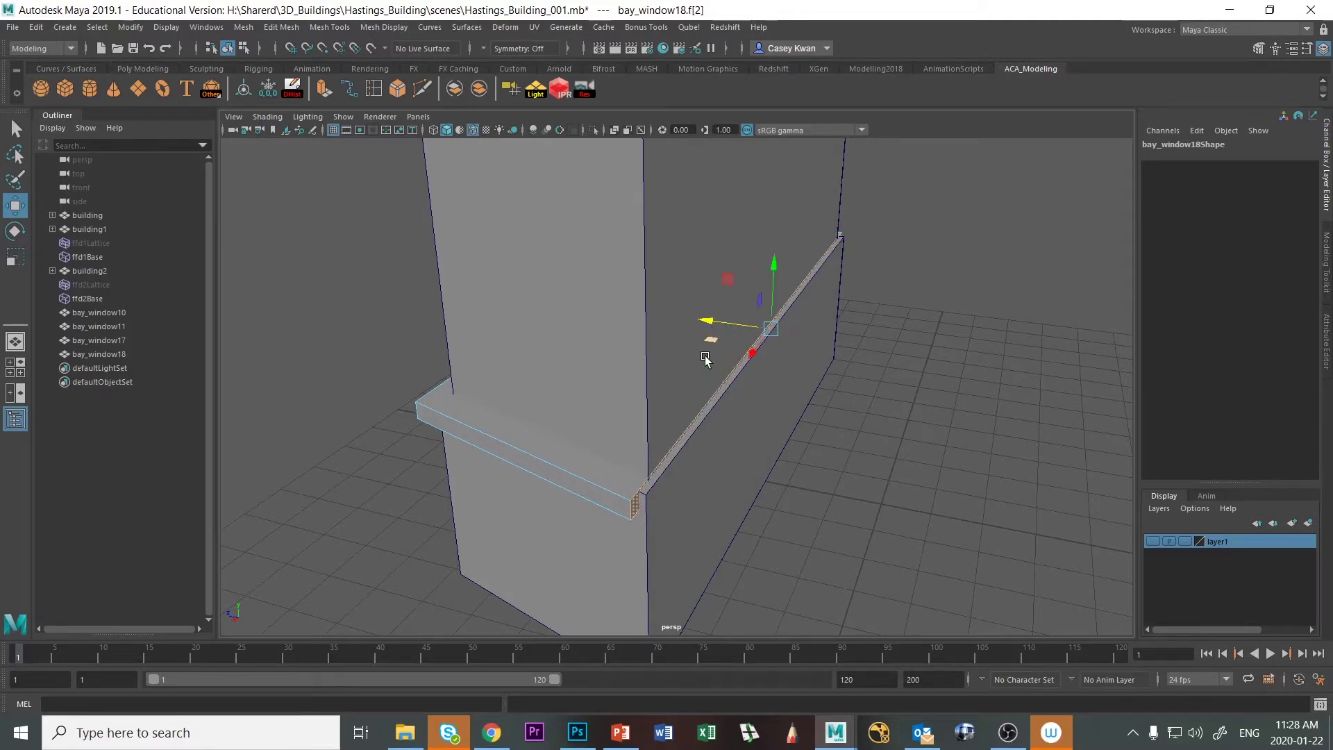
Examine the base block's faces beneath the ledge strip from the back and the front
left_click(693, 497)
left_click_drag(693, 500, 649, 491, "alt")
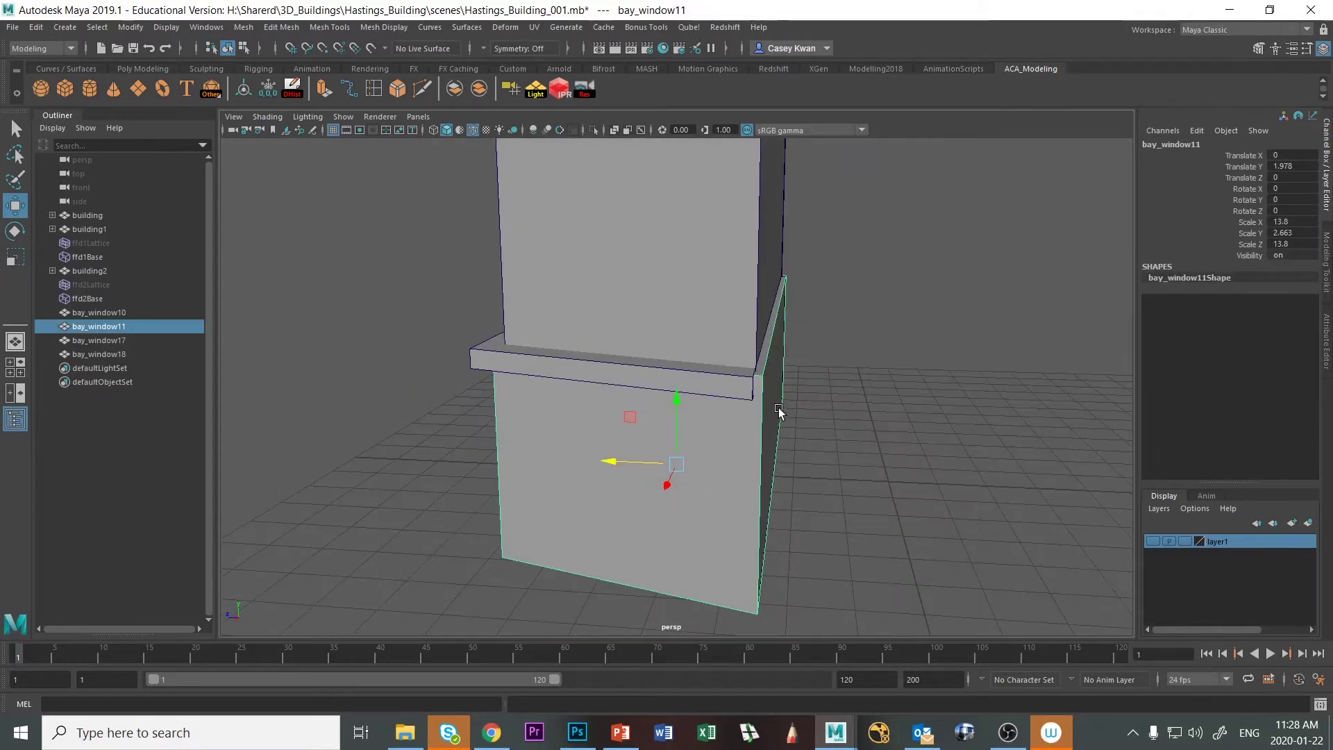
right_click_drag(779, 354, 779, 396)
left_click_drag(779, 396, 703, 396, "alt")
left_click(734, 407)
left_click(994, 322)
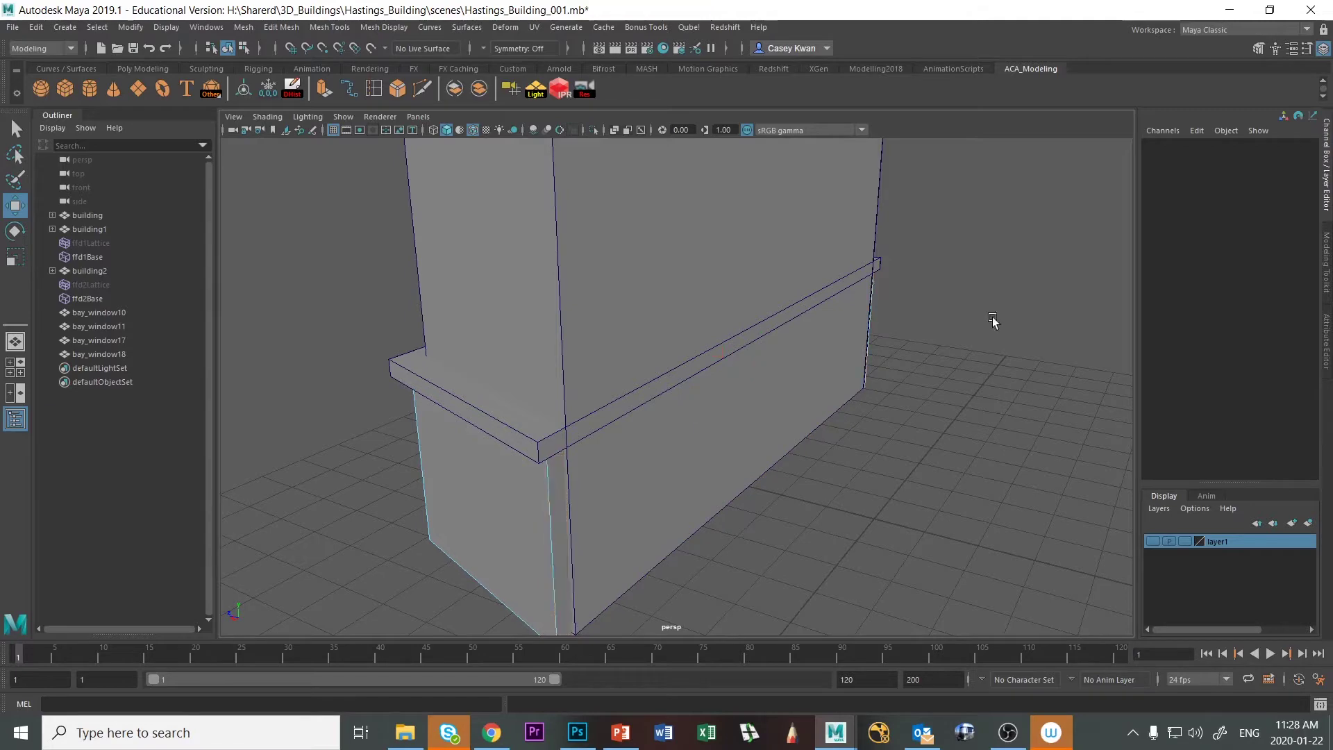
left_click_drag(994, 322, 824, 327, "alt")
left_click(818, 292)
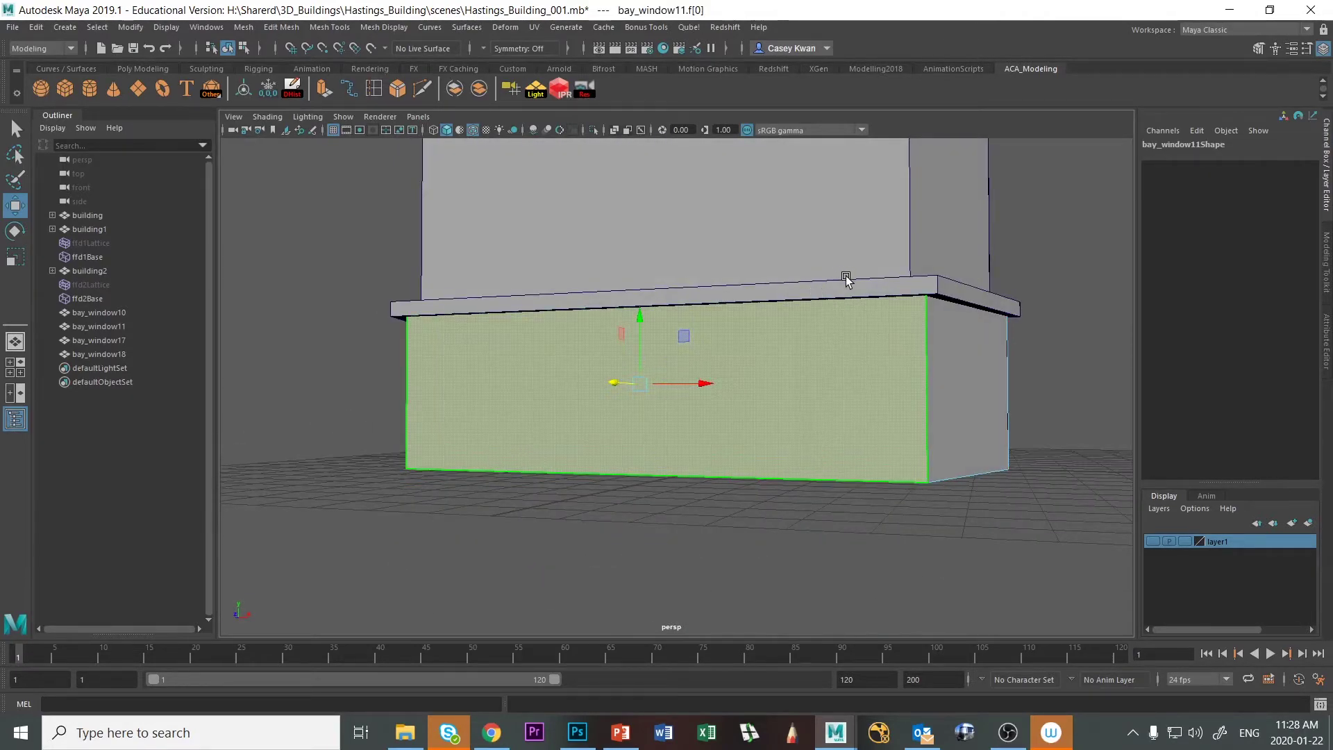
right_click_drag(846, 280, 918, 260)
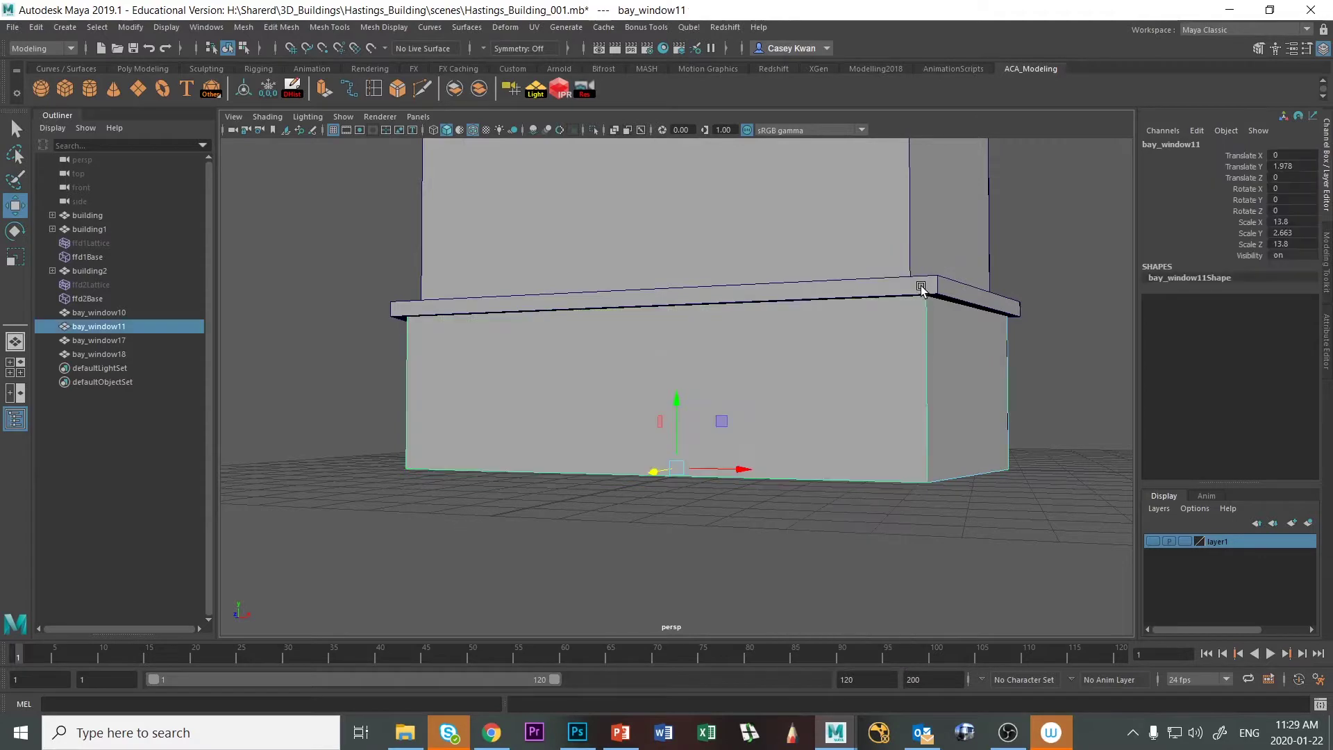
Select the window body between the base and head blocks and frame the whole bay window in view
left_click(917, 318)
left_click(810, 422)
scroll(620, 603, "down", 10)
key("q")
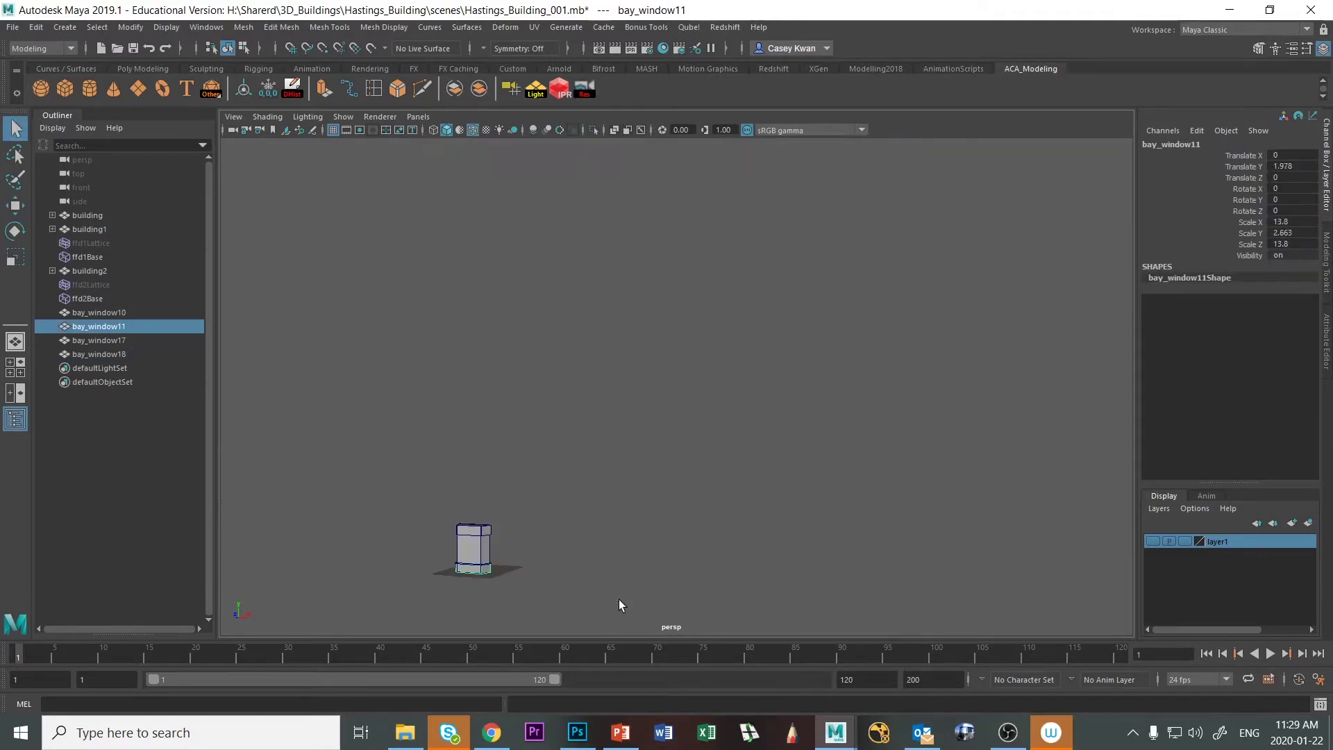
left_click(483, 552)
key("f")
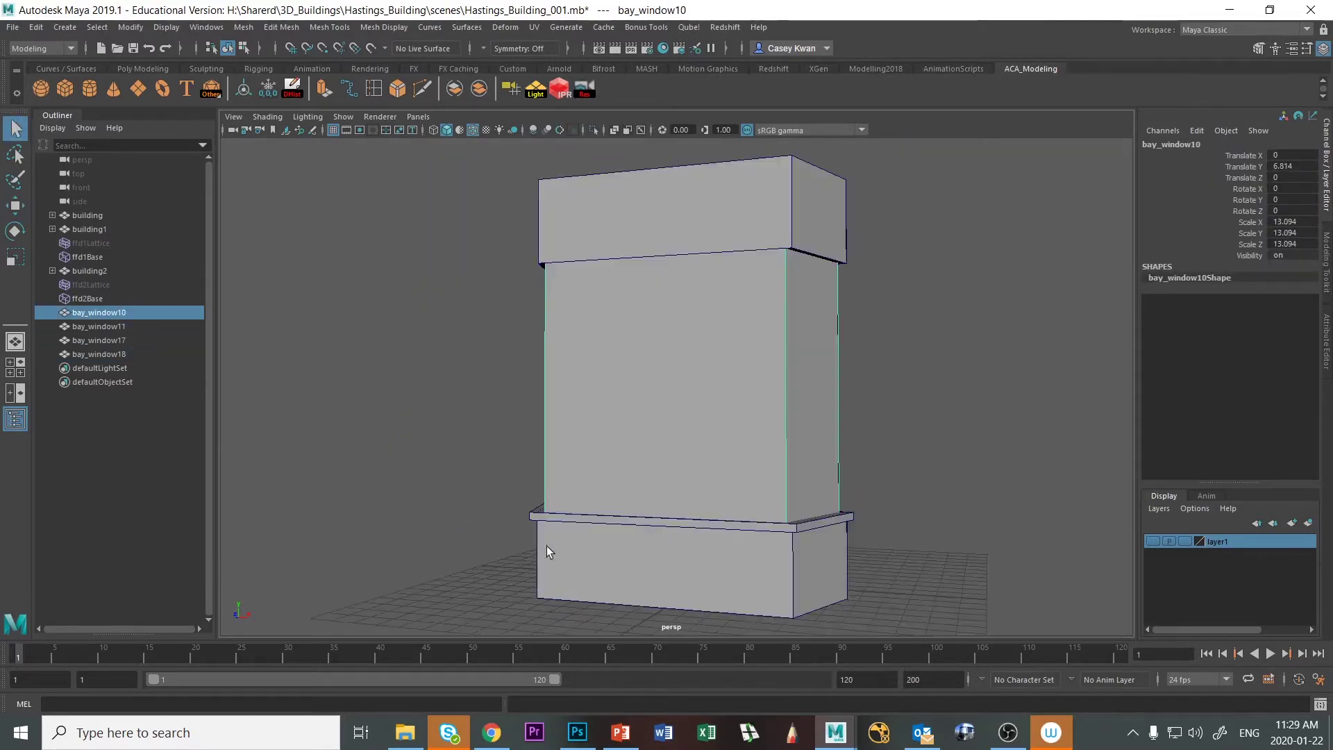
Switch to Photoshop and examine the ledge moulding beneath the upper bay window in the reference photo
mouse_move(869, 423)
left_mouse_down("alt")
mouse_move(783, 440)
mouse_move(985, 410)
mouse_move(977, 470)
mouse_move(882, 465)
mouse_move(827, 491)
mouse_move(875, 435)
mouse_move(867, 419)
left_mouse_up("alt")
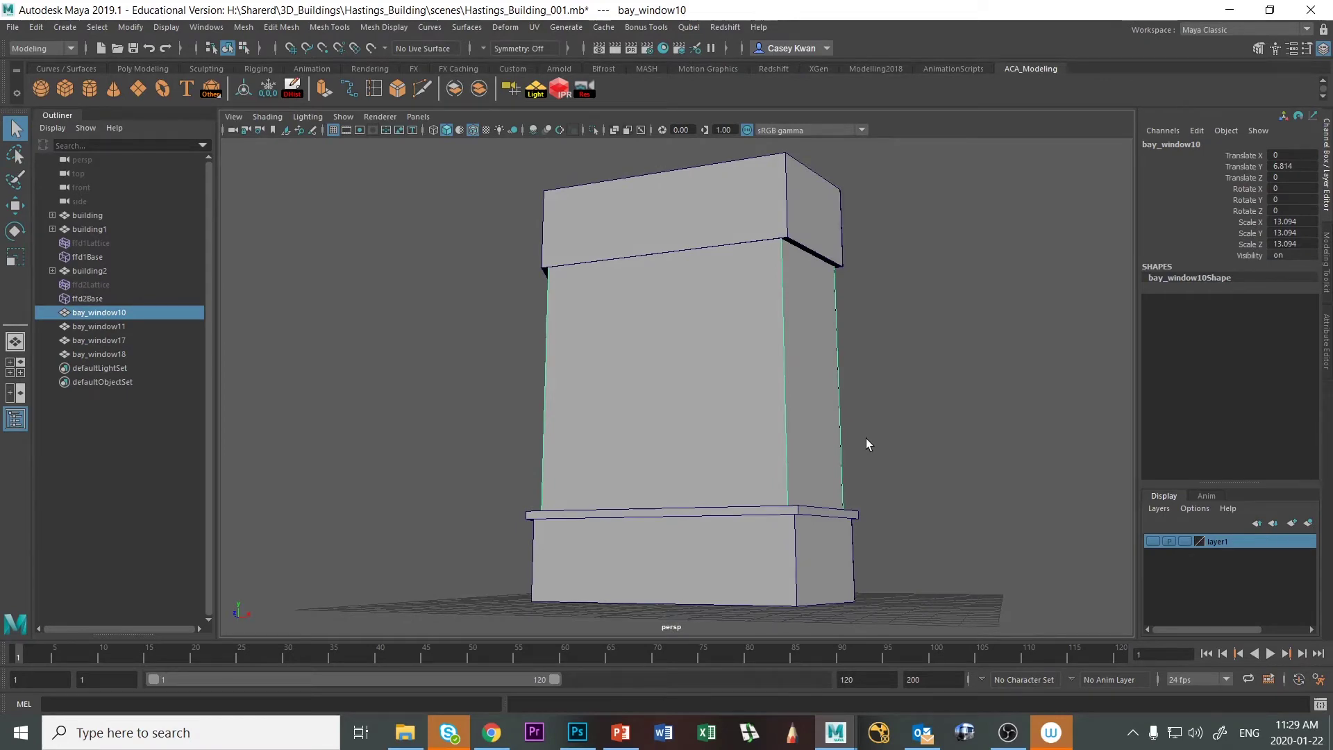
key("alt+Tab")
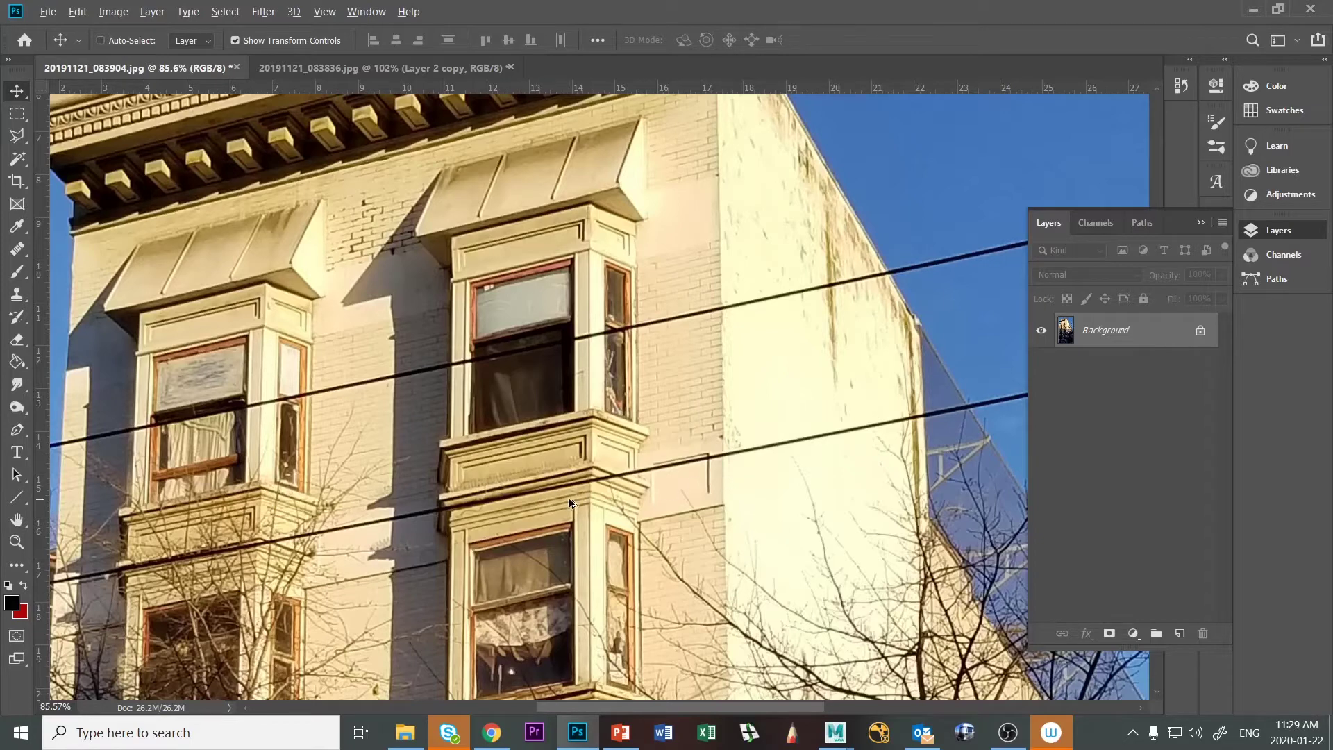
scroll(582, 453, "up", 5, "alt")
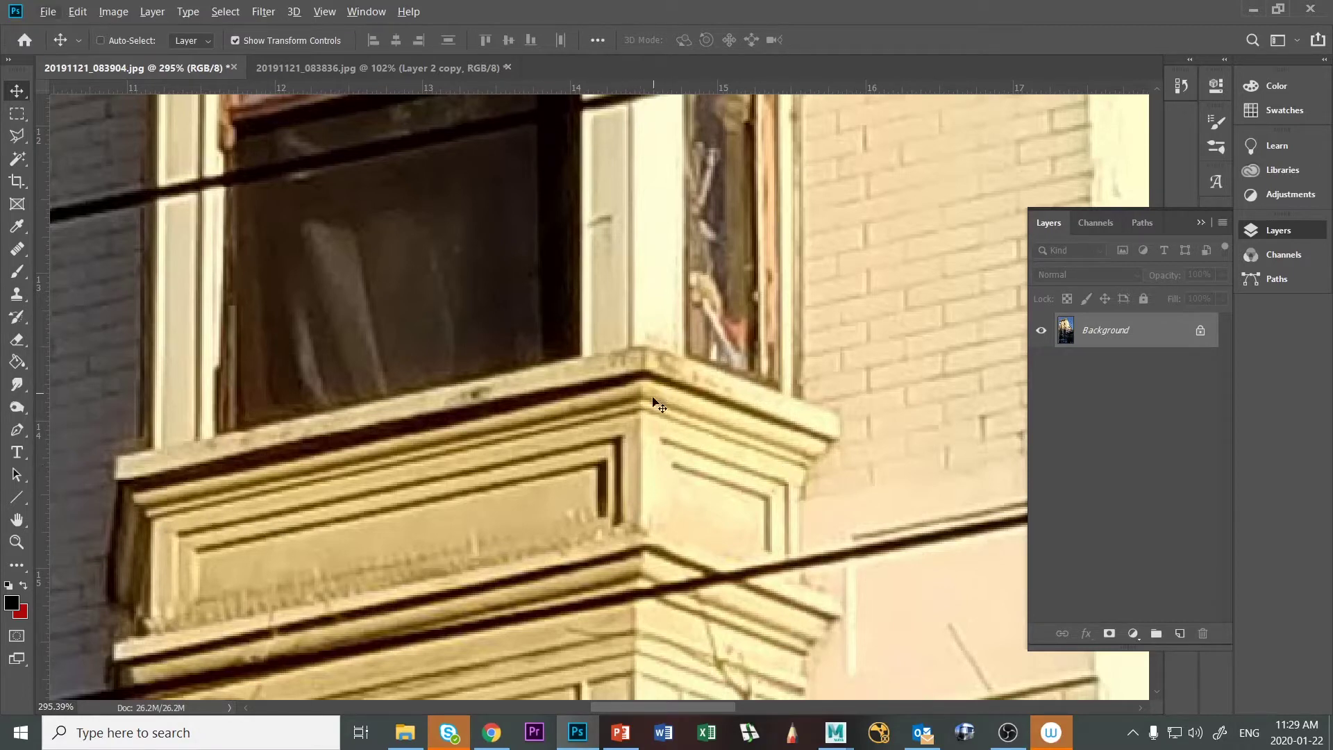
key("alt+Tab")
In Maya, duplicate the ledge strip and lower the copy to a Translate Y of about 4.86
left_click(703, 518)
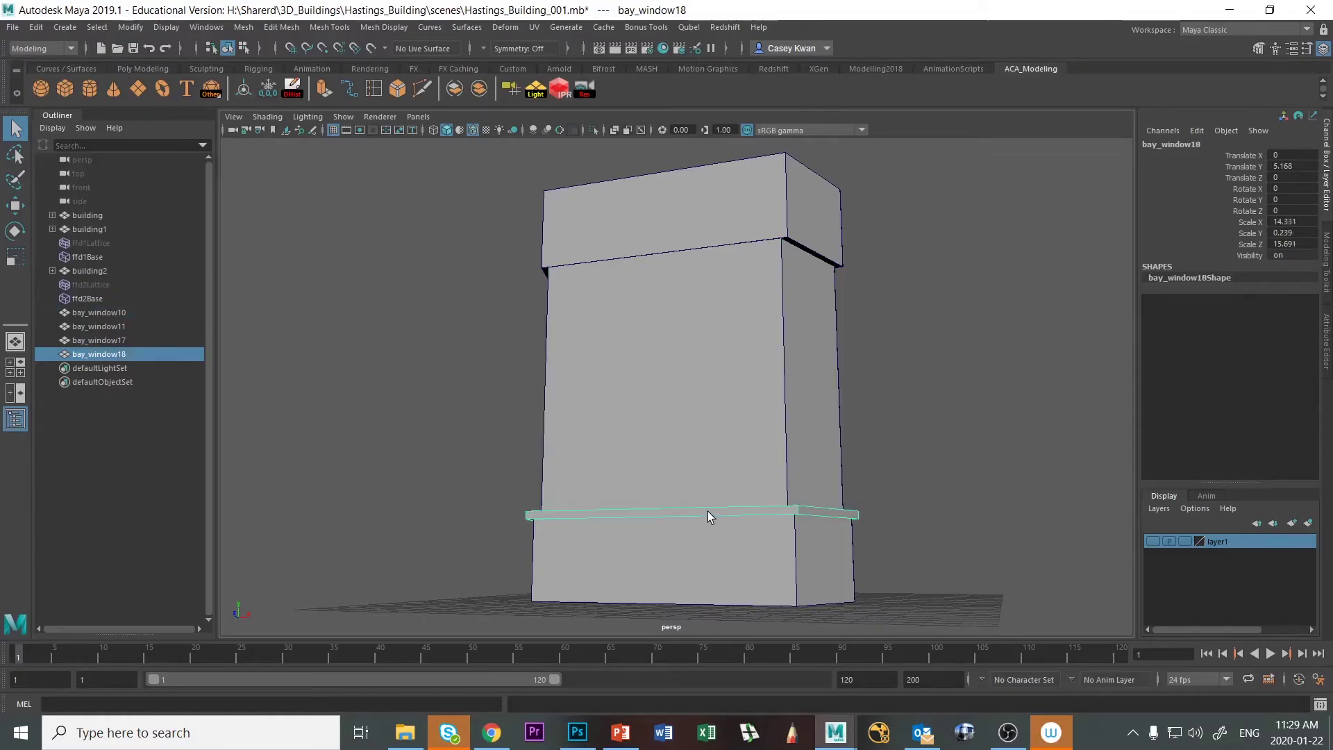
key("f")
left_click_drag(756, 388, 661, 360, "alt")
key("ctrl+d")
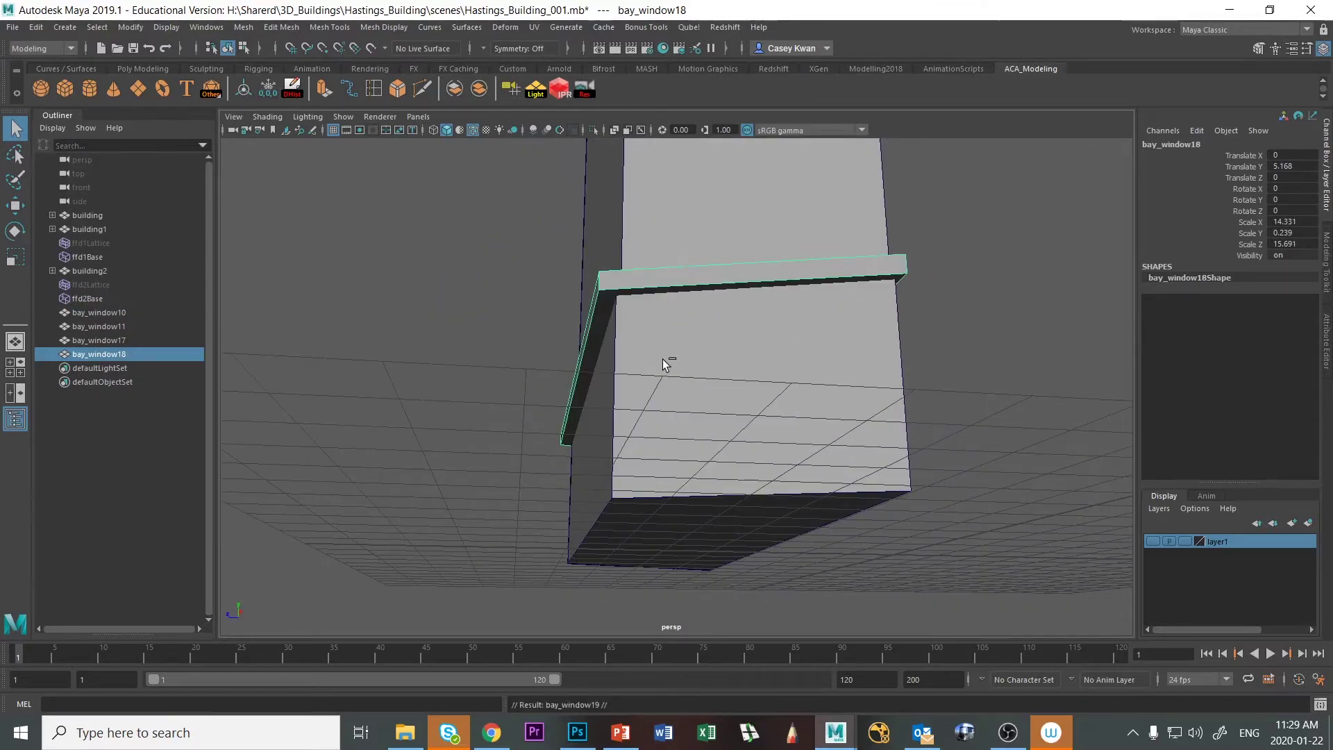
key("w")
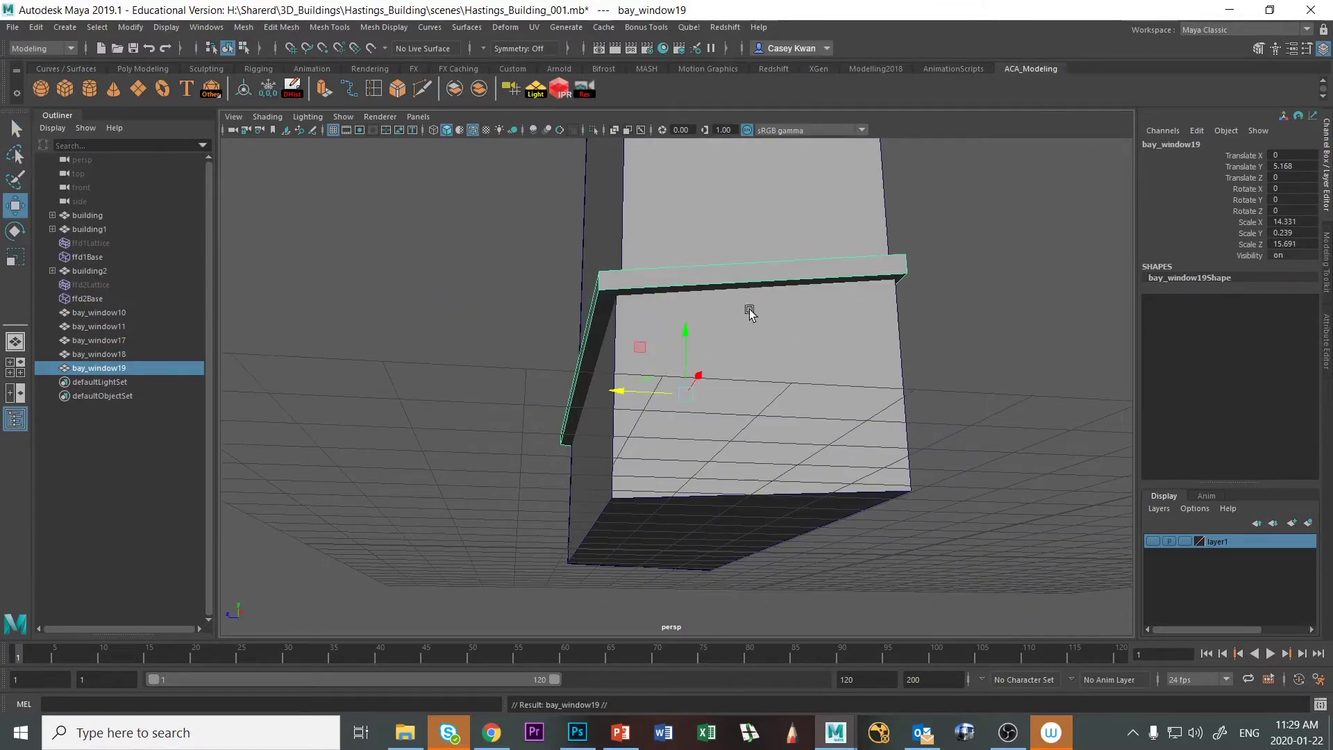
left_click_drag(688, 334, 684, 348)
Shrink the duplicated strip to about 14.02 in Scale X, 0.232 in Scale Y and 14.33 in Scale Z
key("r")
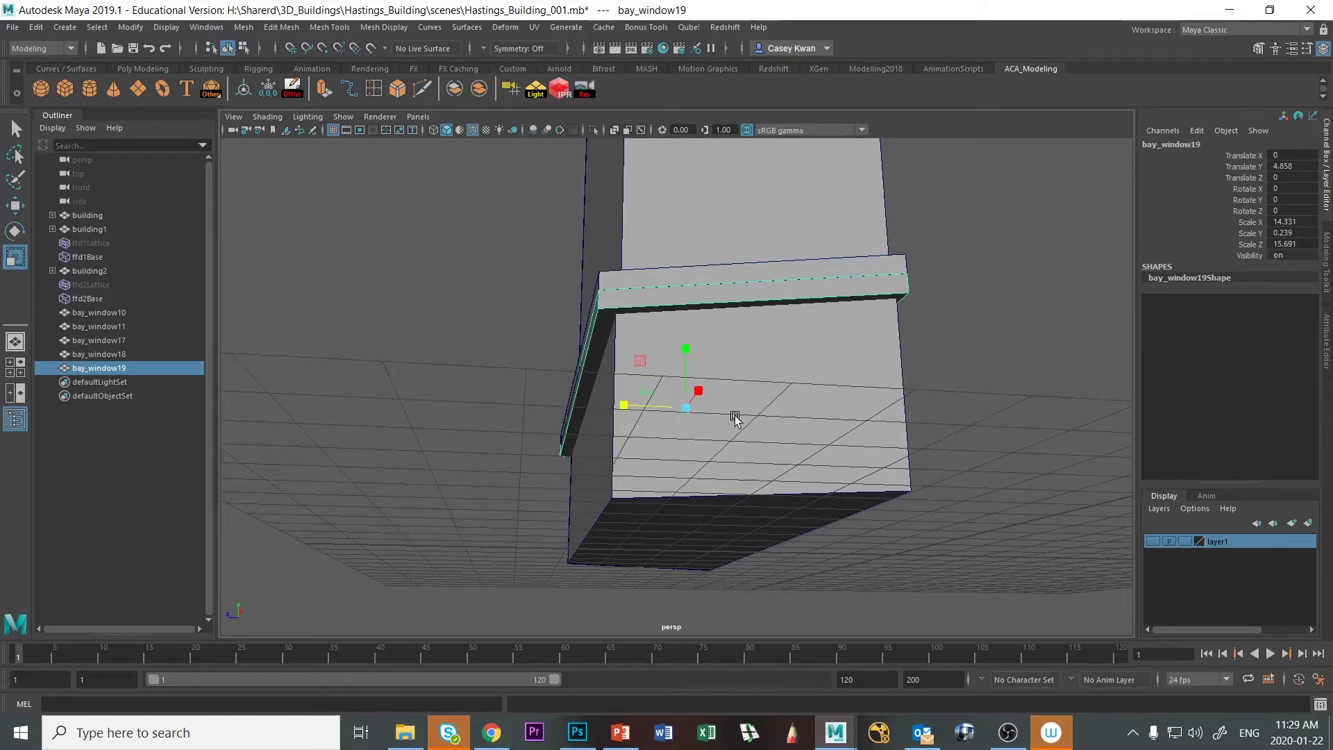
left_click_drag(685, 404, 725, 397, "alt")
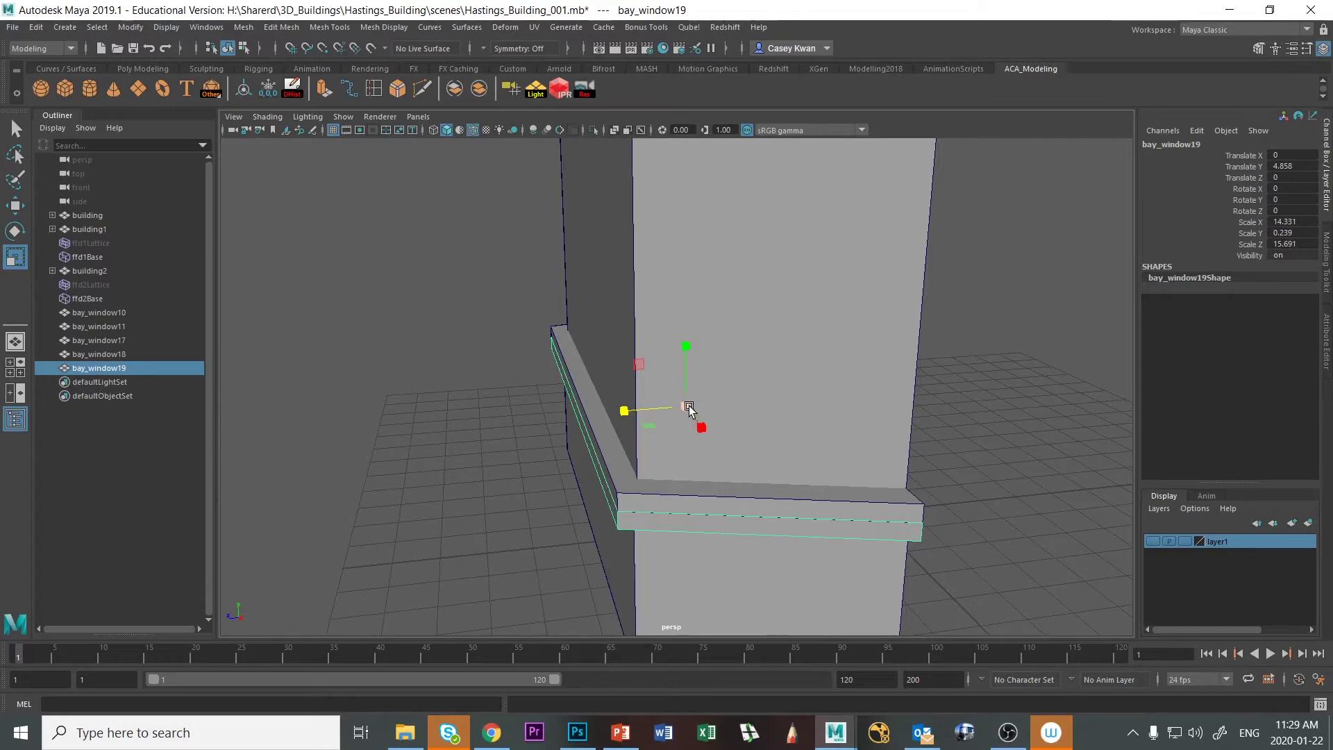
left_click_drag(690, 410, 729, 381)
mouse_move(729, 381)
left_mouse_down("alt")
mouse_move(776, 366)
mouse_move(722, 390)
left_mouse_up("alt")
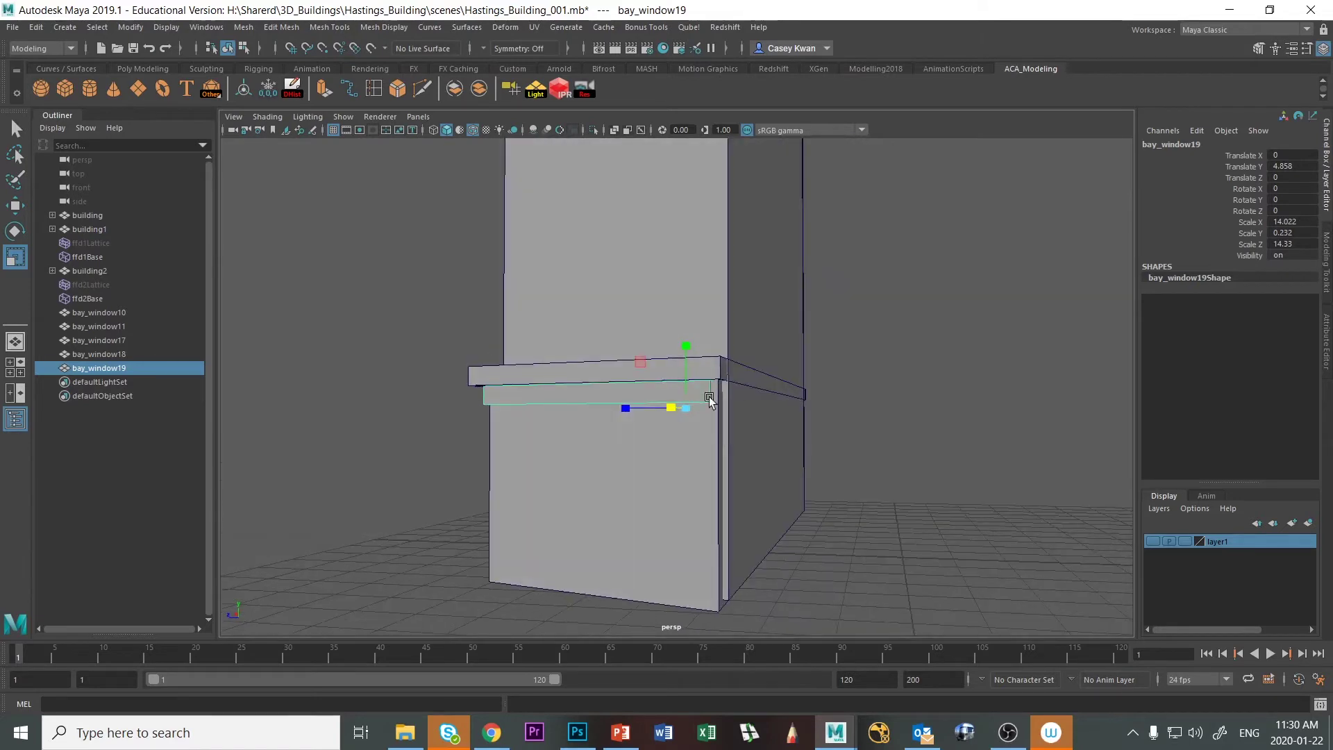
right_click_drag(737, 399, 736, 393)
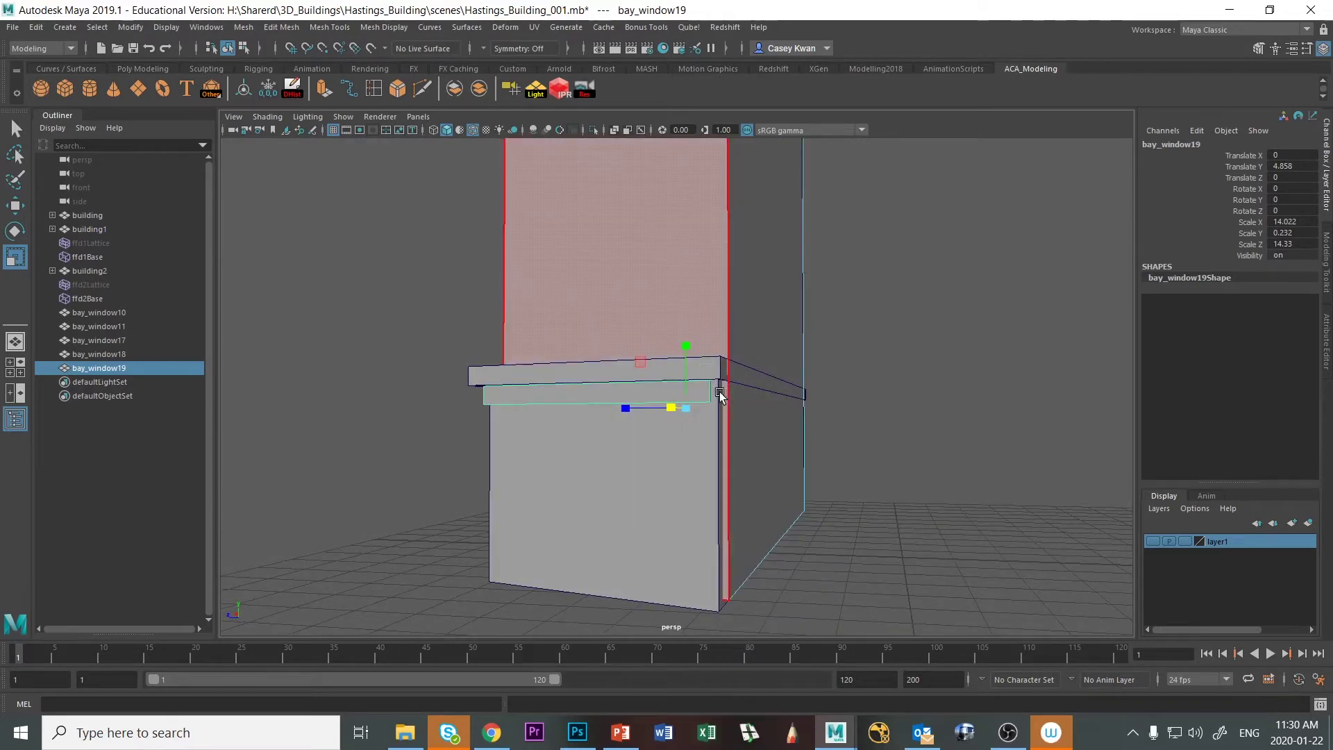
key("f")
key("4")
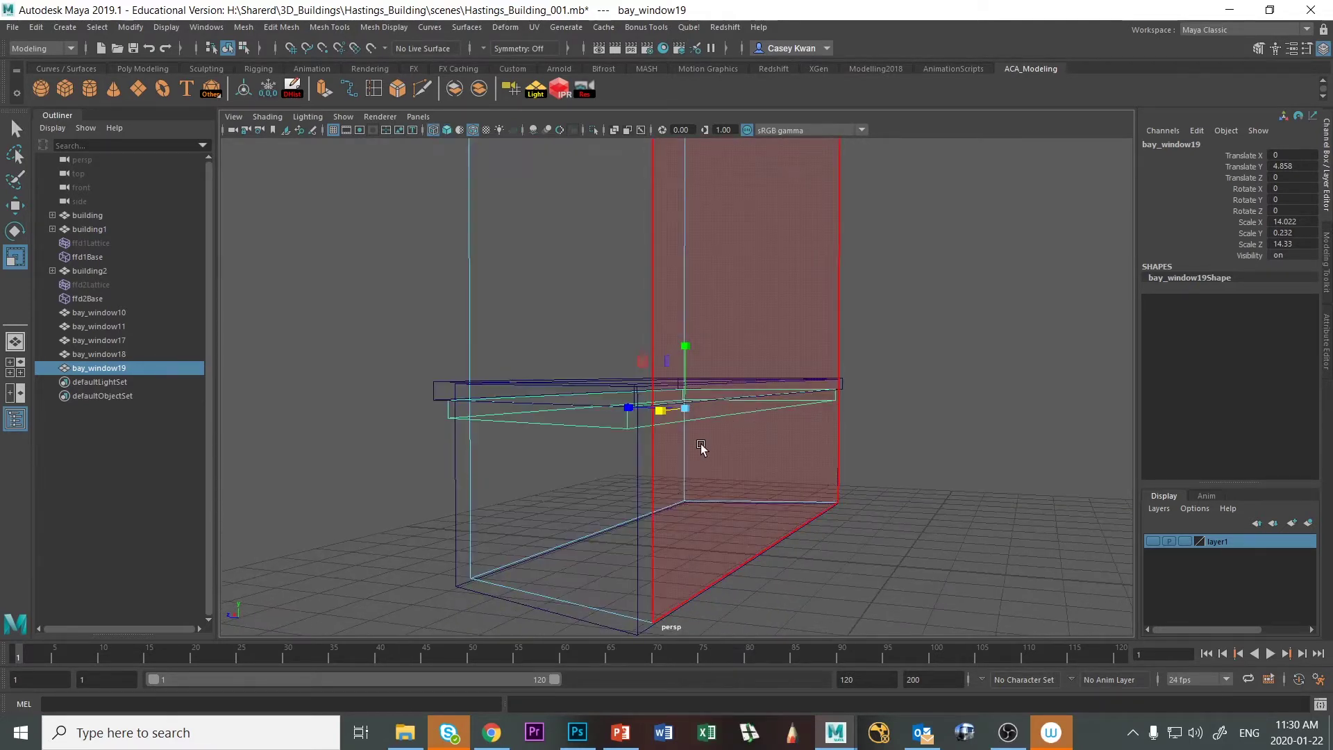
left_click(967, 411)
right_click_drag(743, 378, 840, 339)
right_click(763, 352)
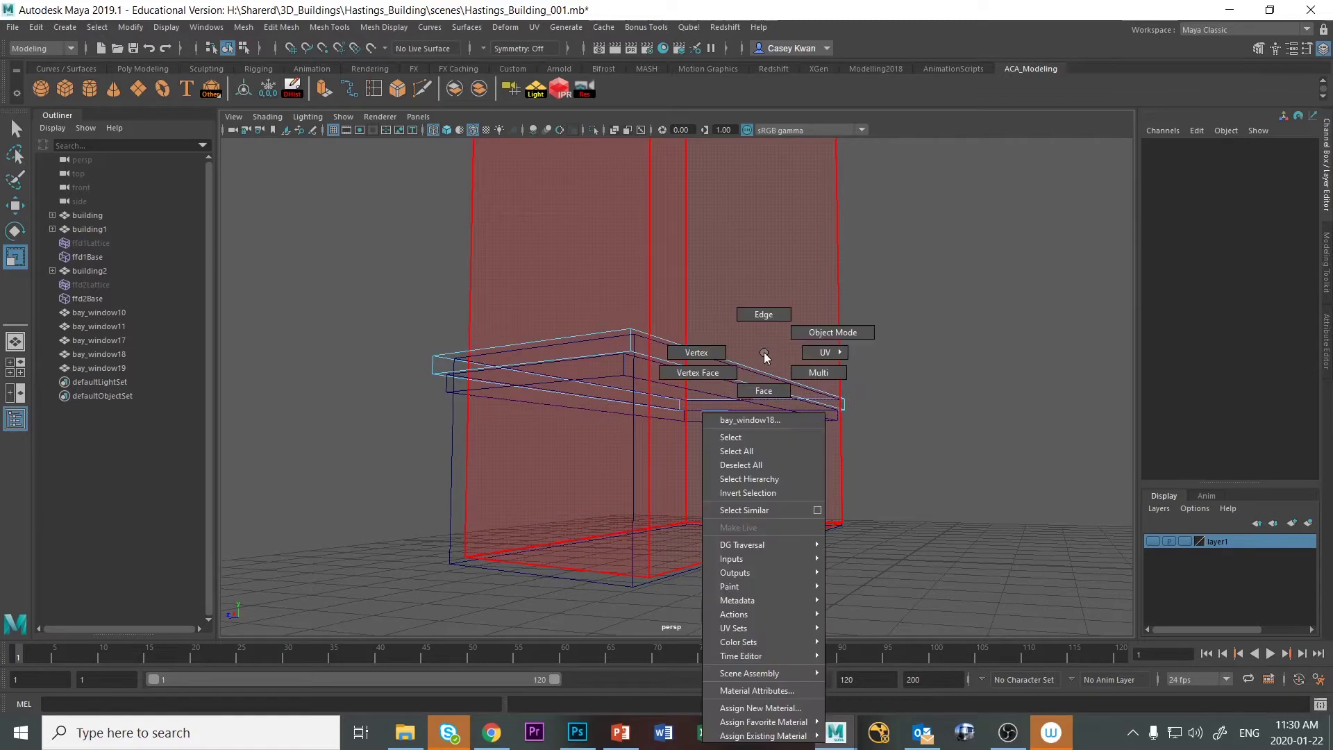
left_click(823, 331)
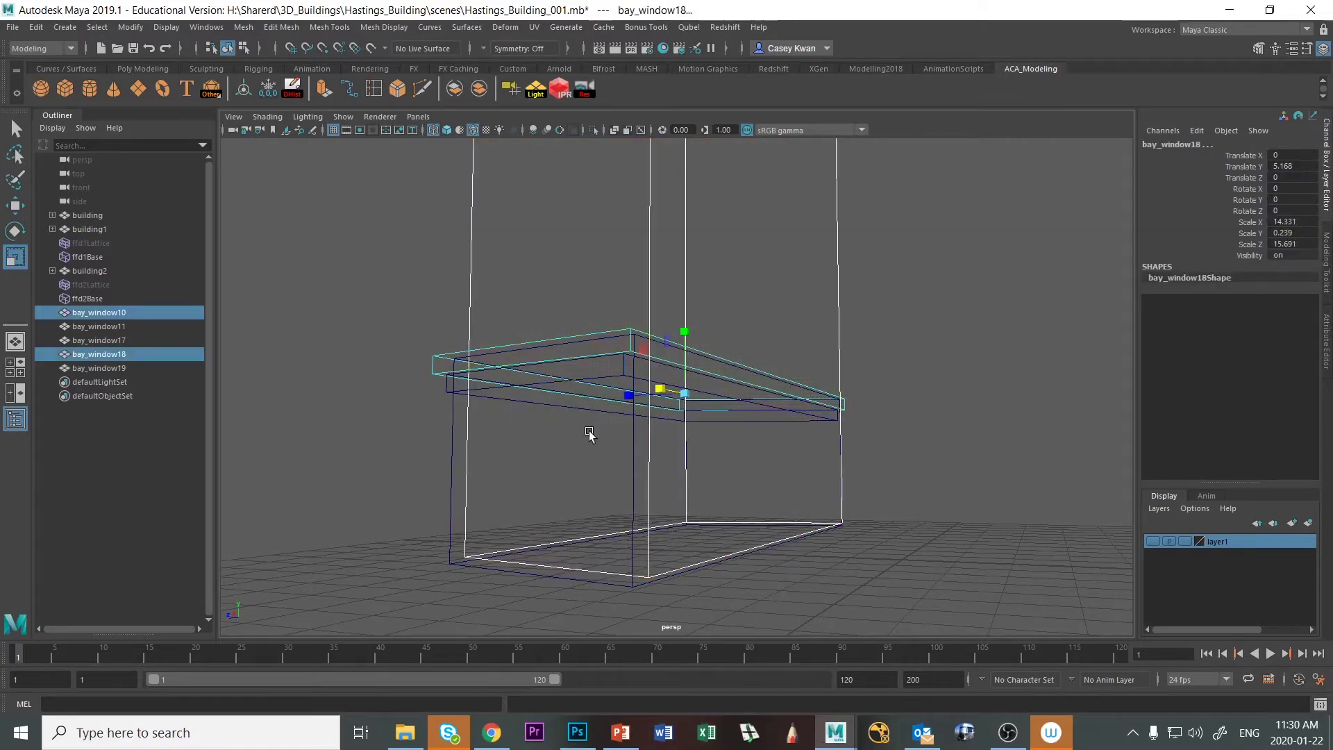
left_click(452, 450)
left_click(448, 382)
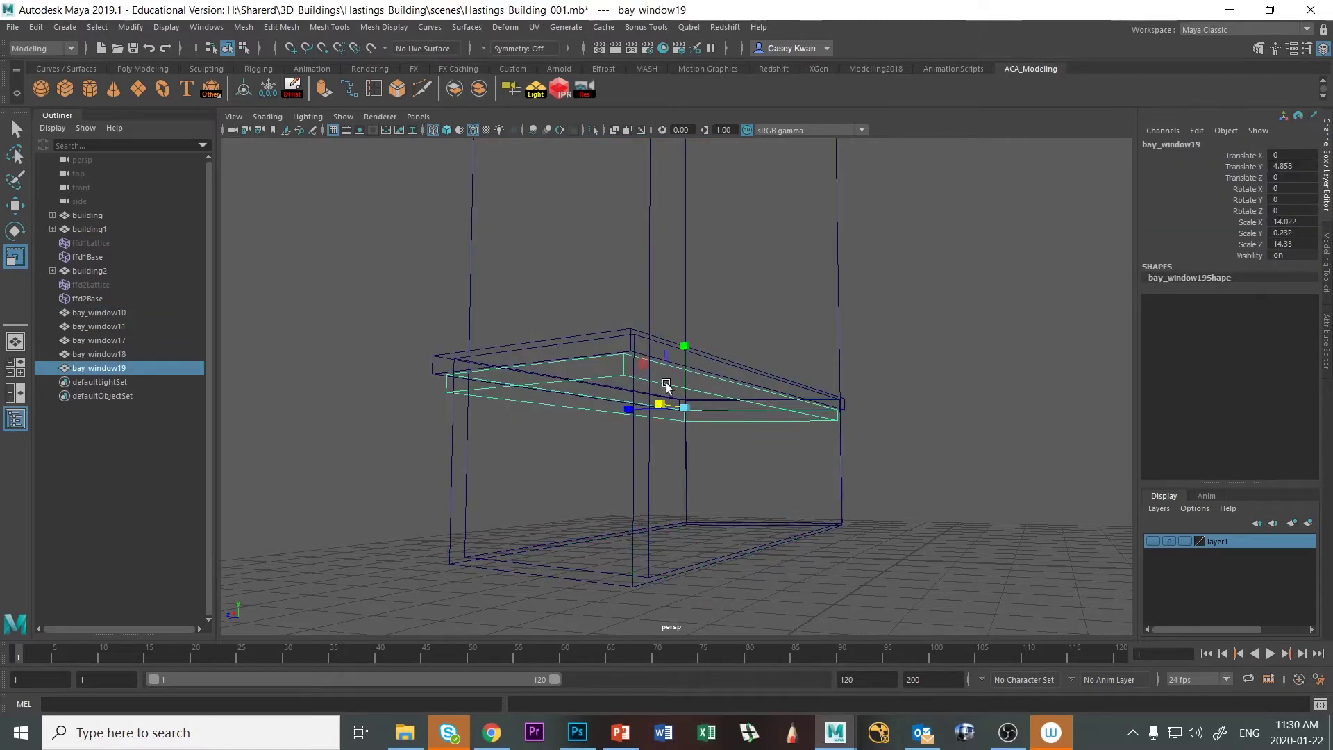
right_click_drag(547, 382, 557, 393)
left_click(578, 423)
scroll(580, 434, "up", 5)
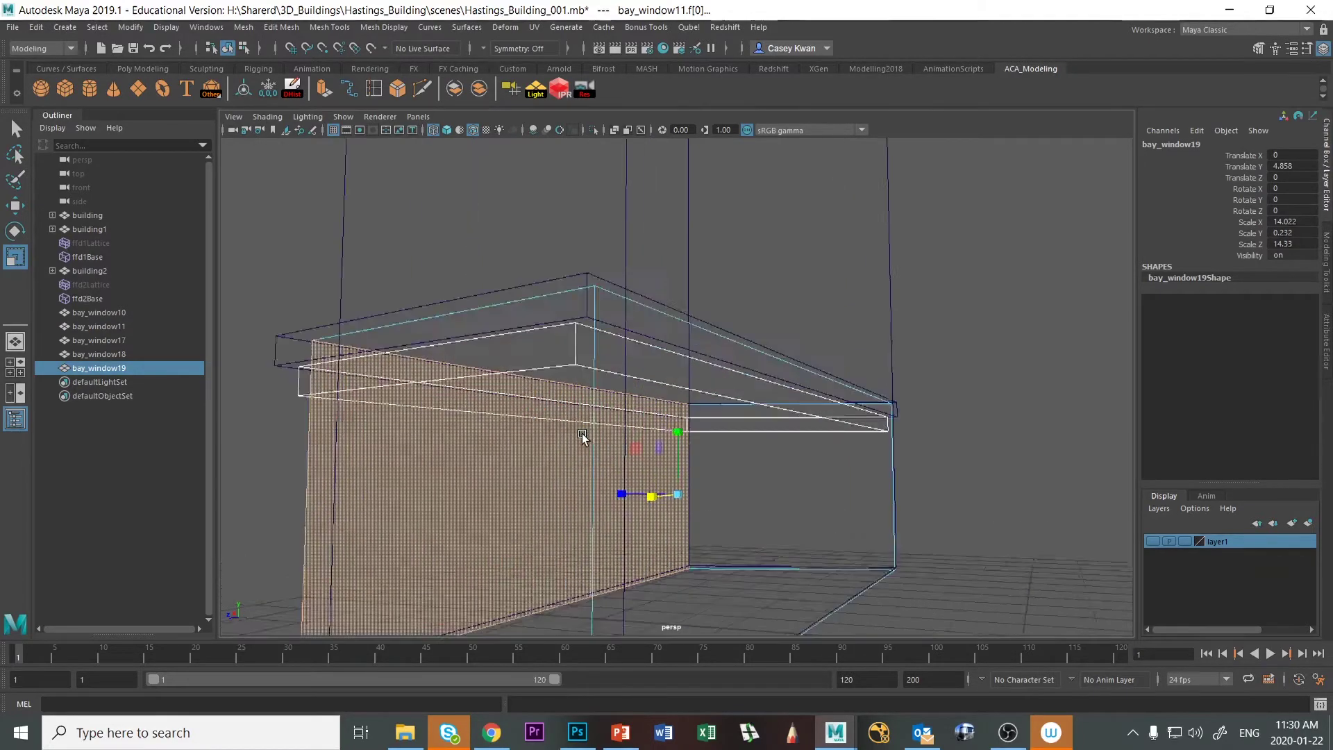
scroll(597, 416, "down", 5)
left_click(1009, 318)
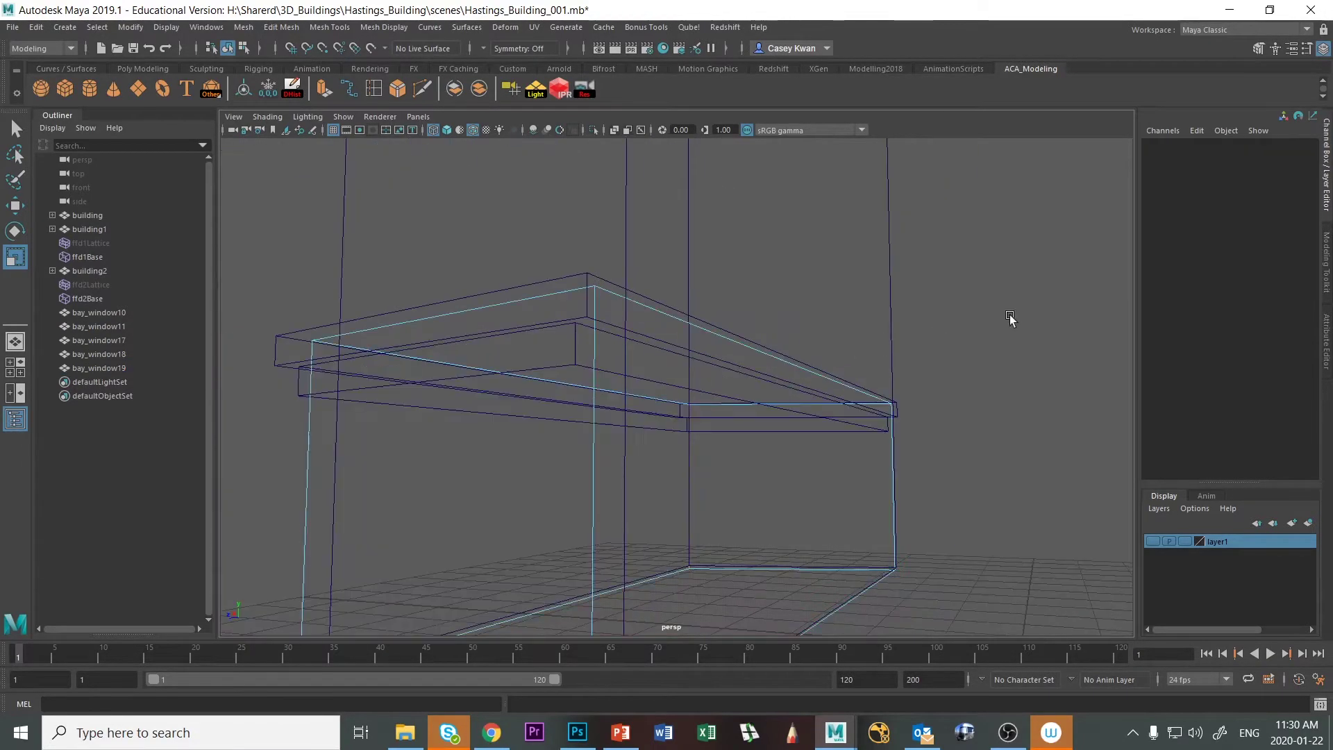
Move the second ledge strip's back face until it is flush with the back of the bay window
left_click(298, 387)
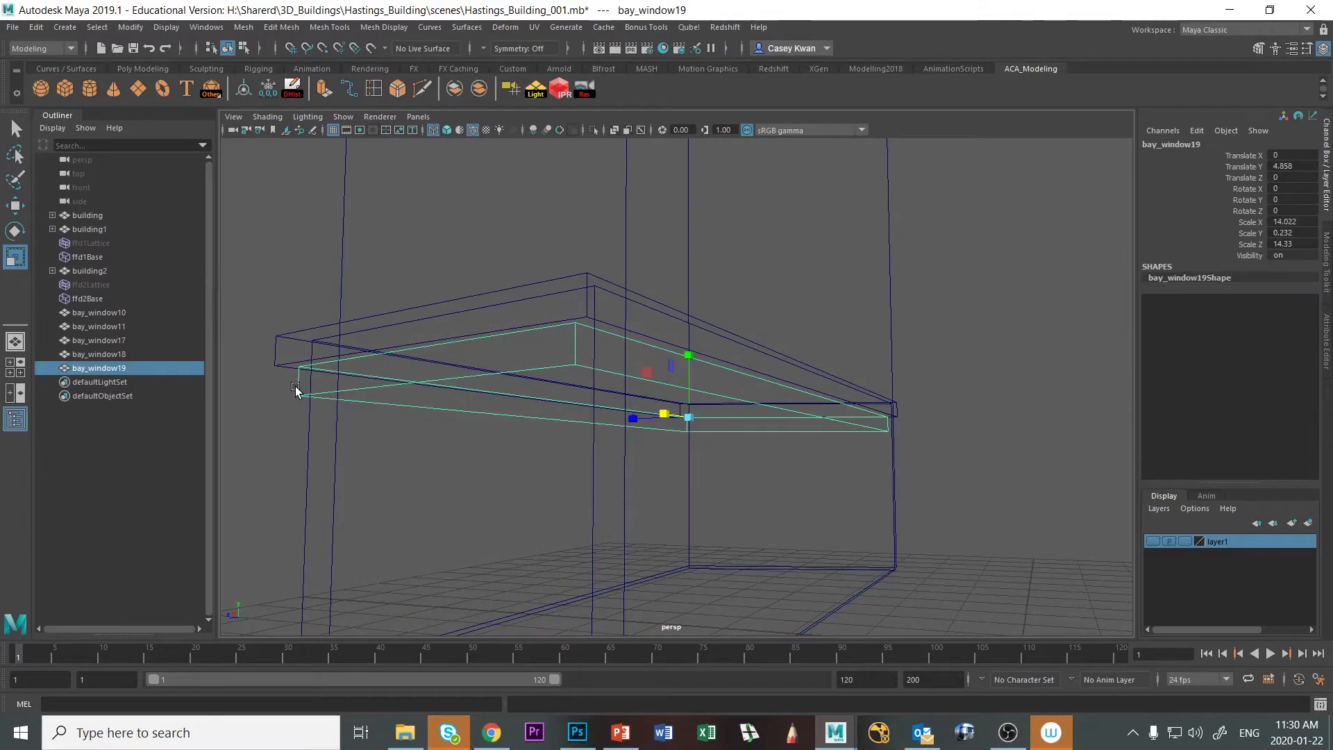
right_click_drag(297, 354, 300, 392)
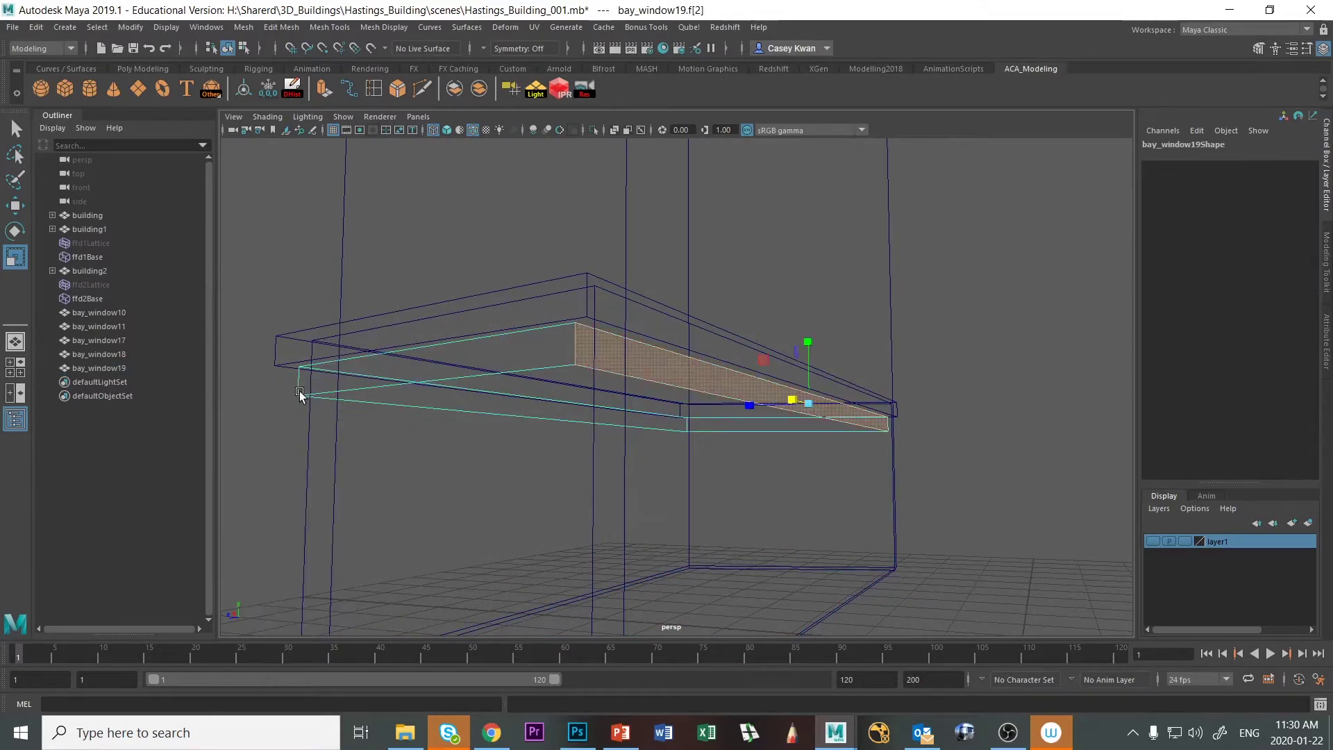
left_click(690, 390)
left_click_drag(690, 390, 922, 354, "alt")
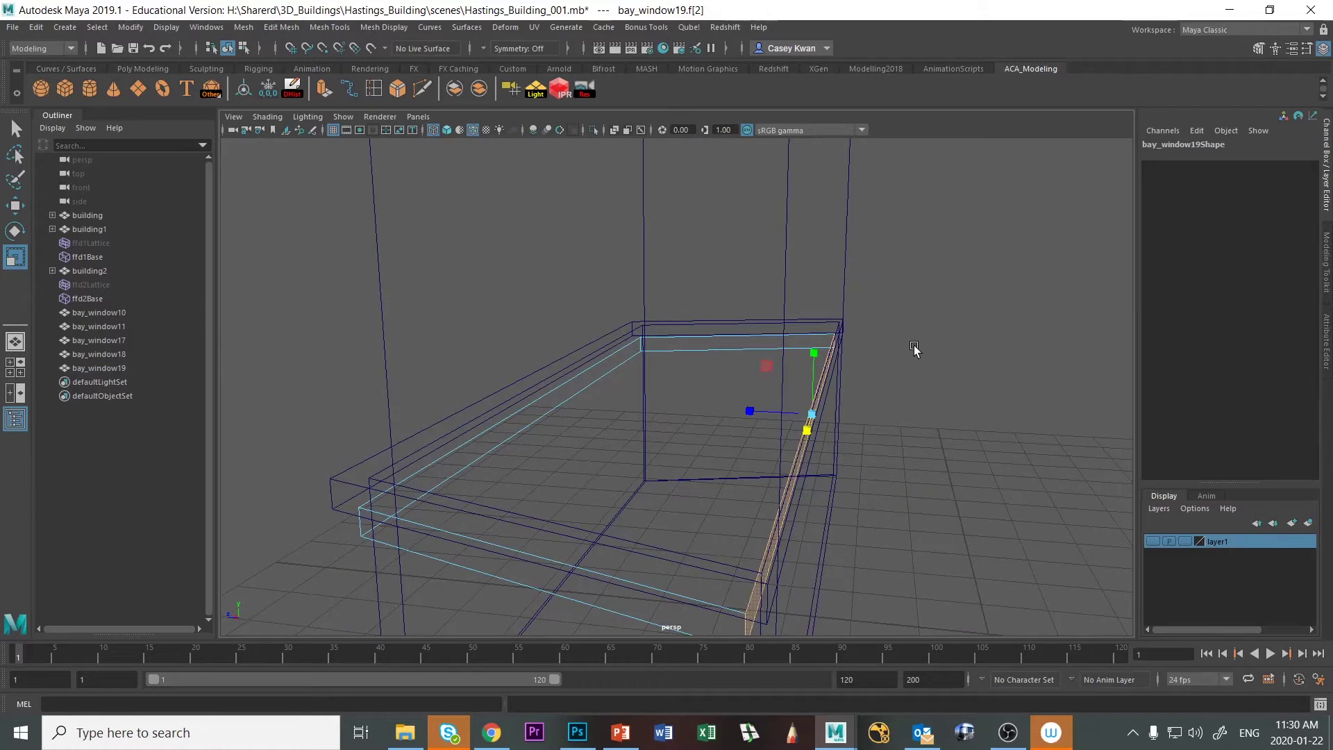
key("w")
left_click_drag(748, 411, 753, 414)
key("5")
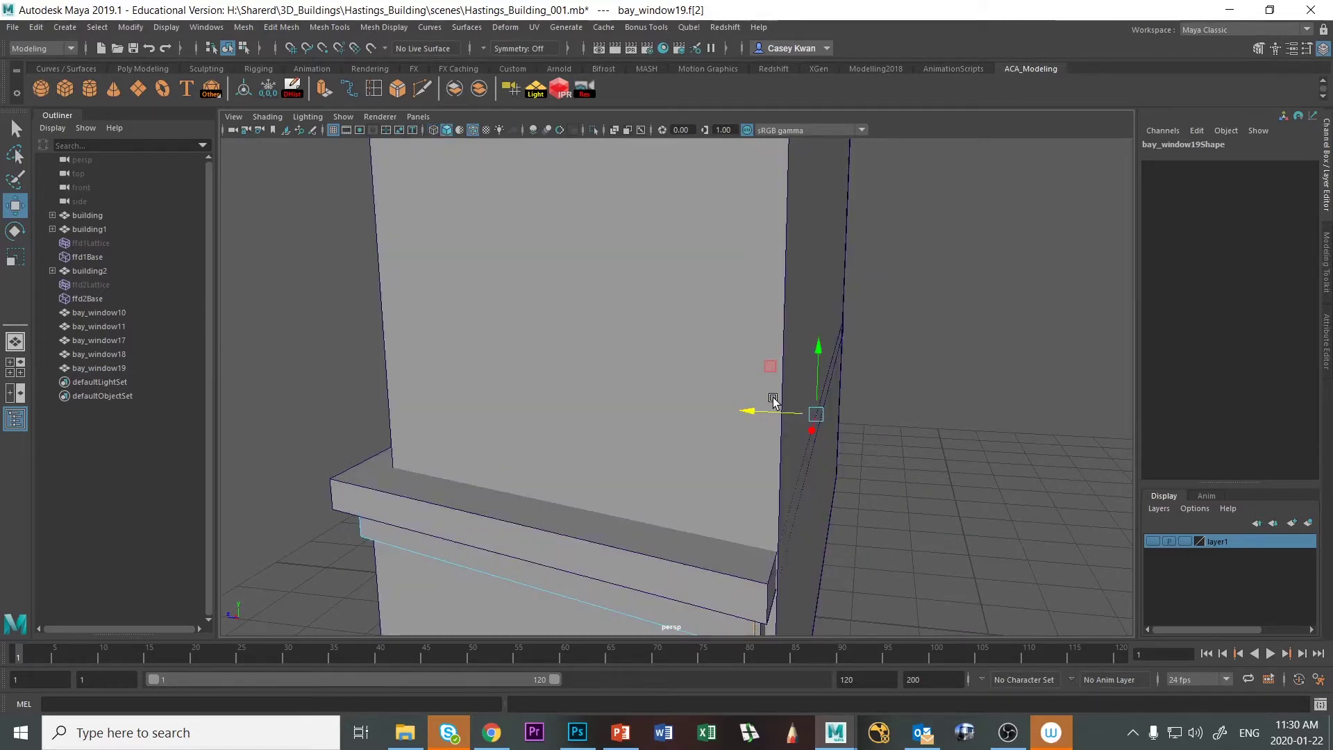
scroll(755, 409, "down", 2)
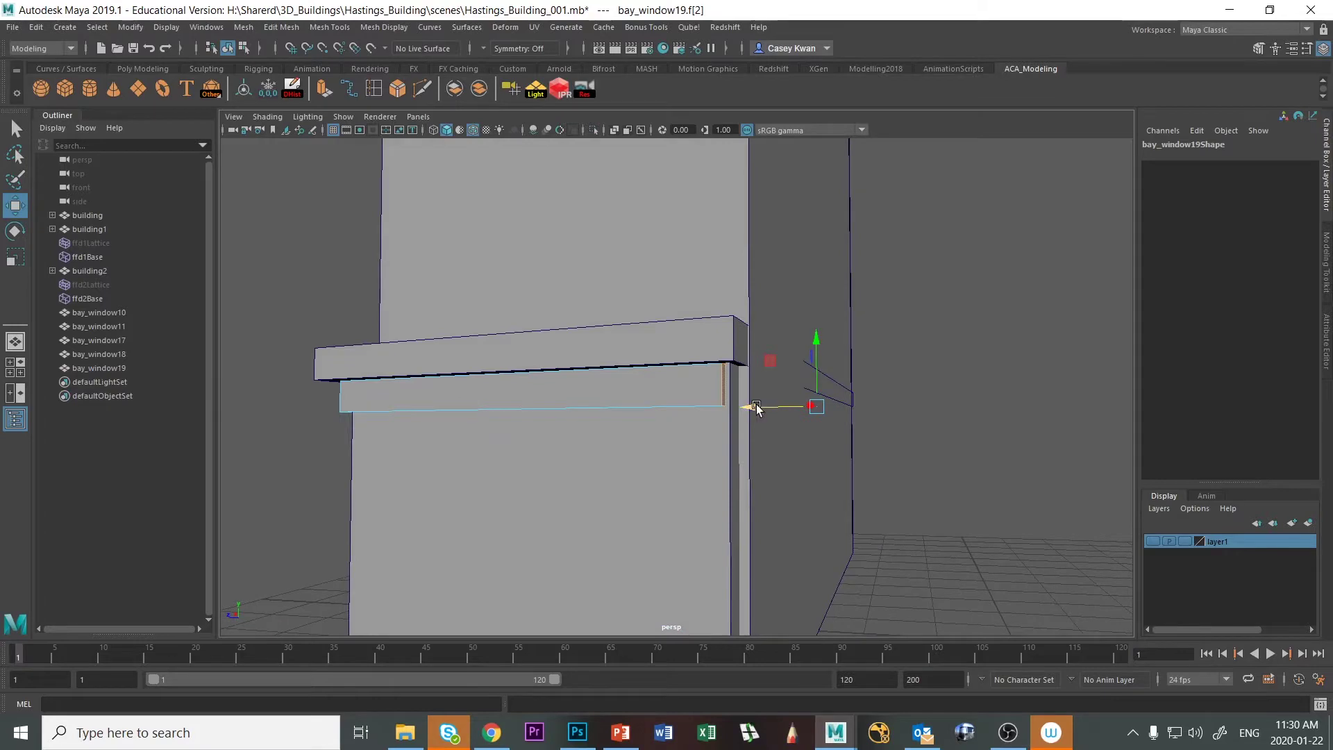
left_click_drag(757, 408, 770, 409)
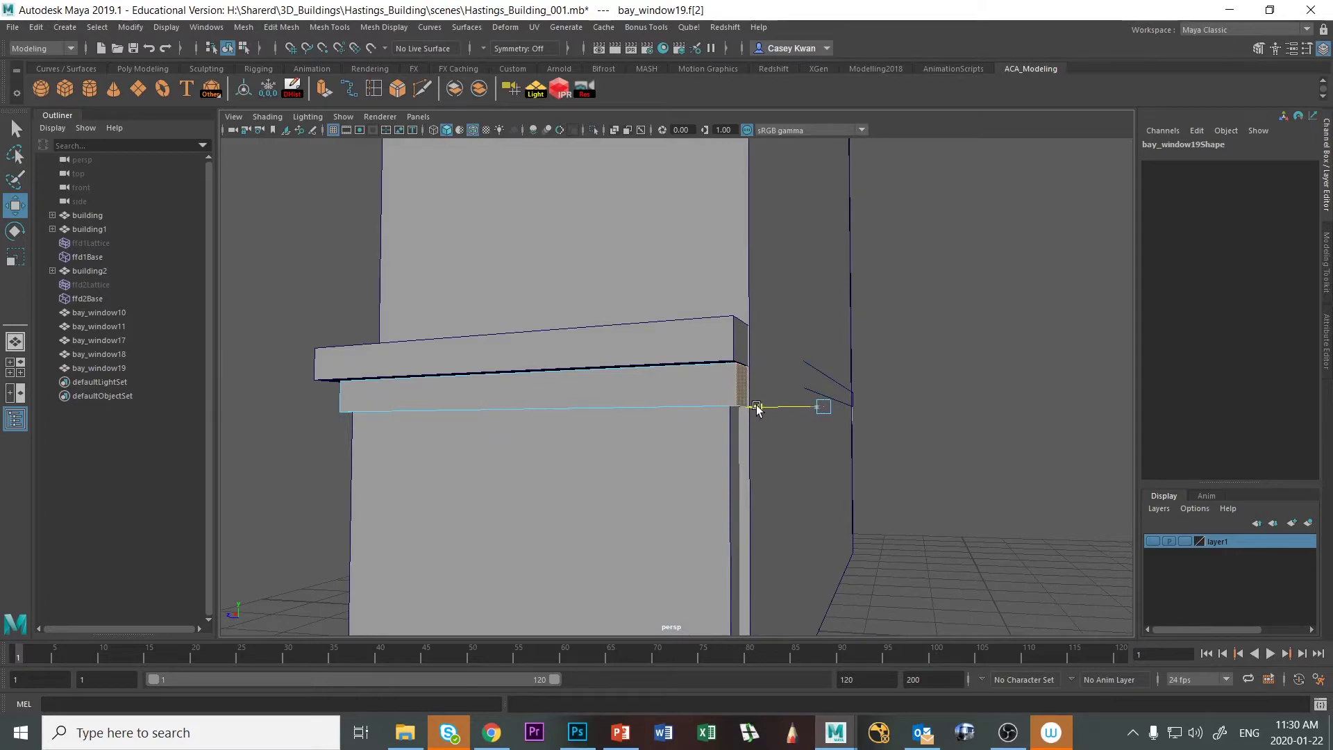
left_click(911, 388)
Raise the whole second strip against the underside of the top ledge, to a Translate Y of about 4.92
left_click_drag(801, 421, 872, 417, "alt")
right_click(456, 405)
right_click_drag(455, 406, 585, 349)
right_click_drag(484, 353, 485, 402)
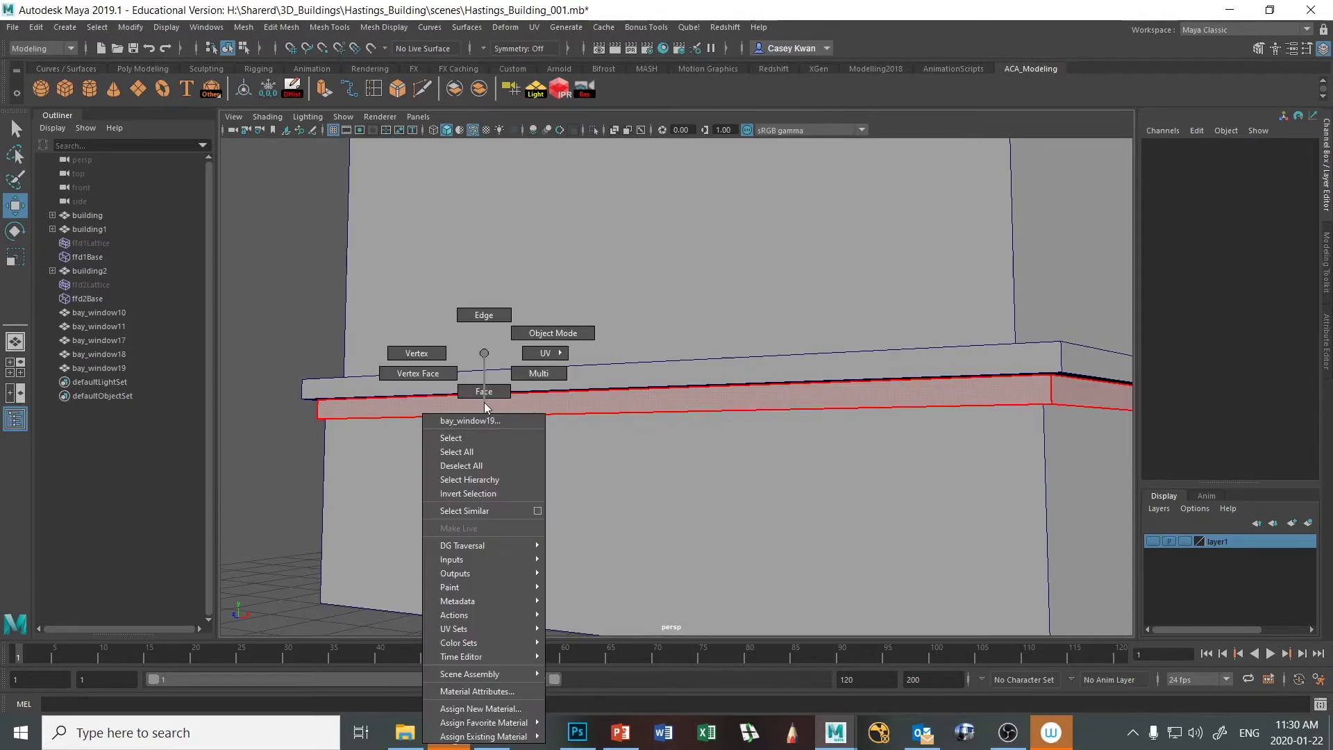
right_click_drag(559, 337, 558, 335)
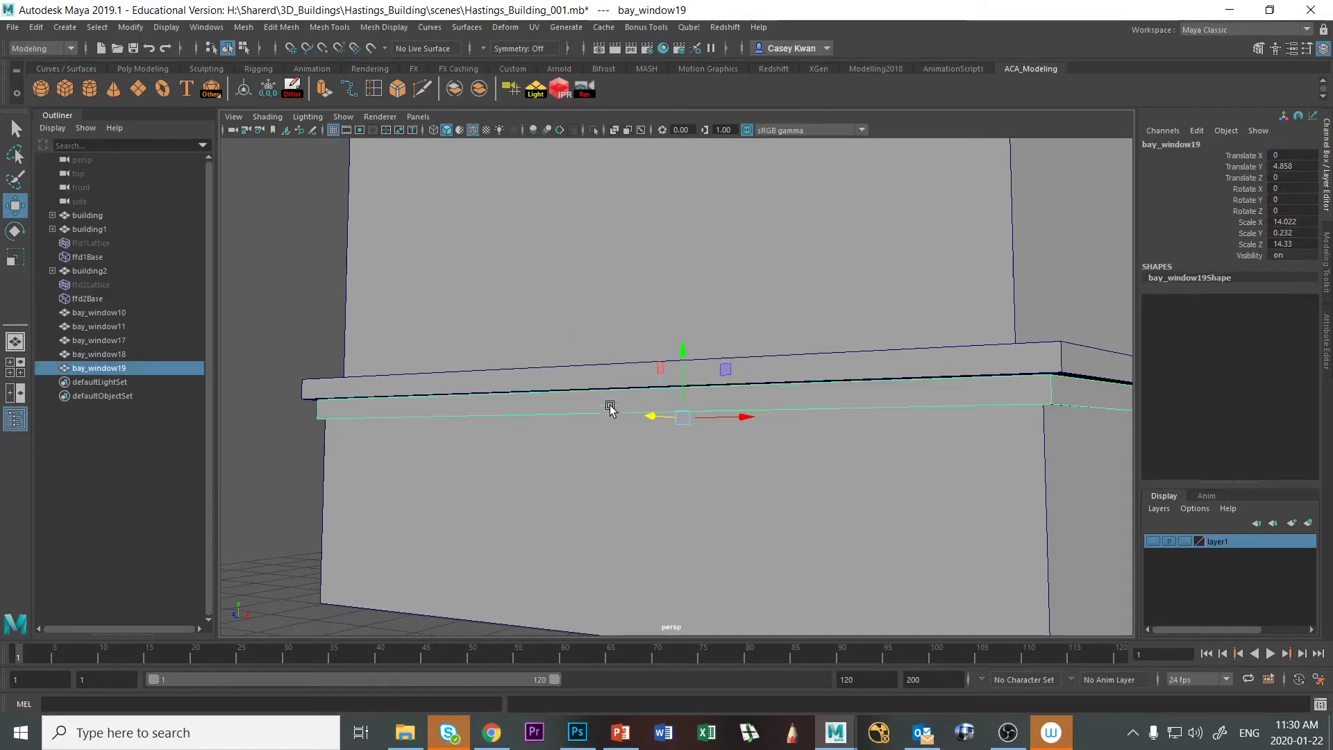
left_click_drag(682, 352, 683, 347)
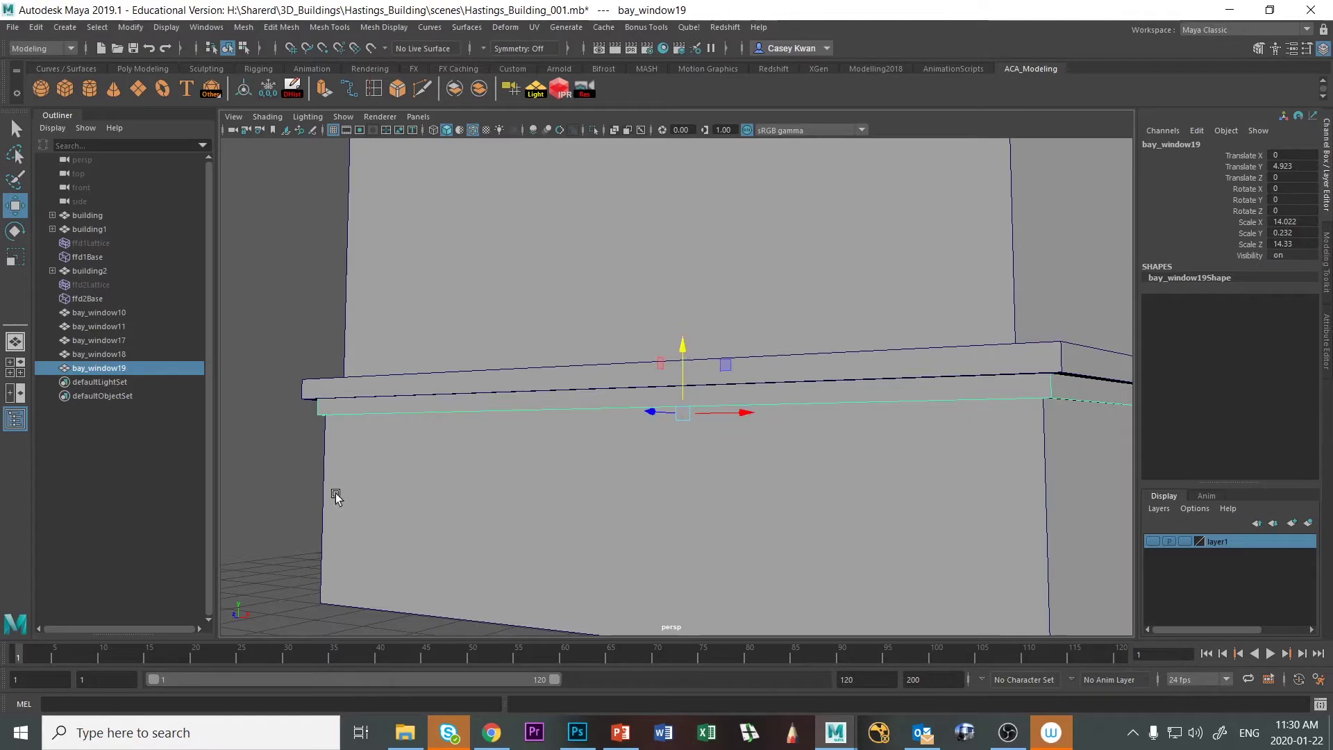
left_click(287, 479)
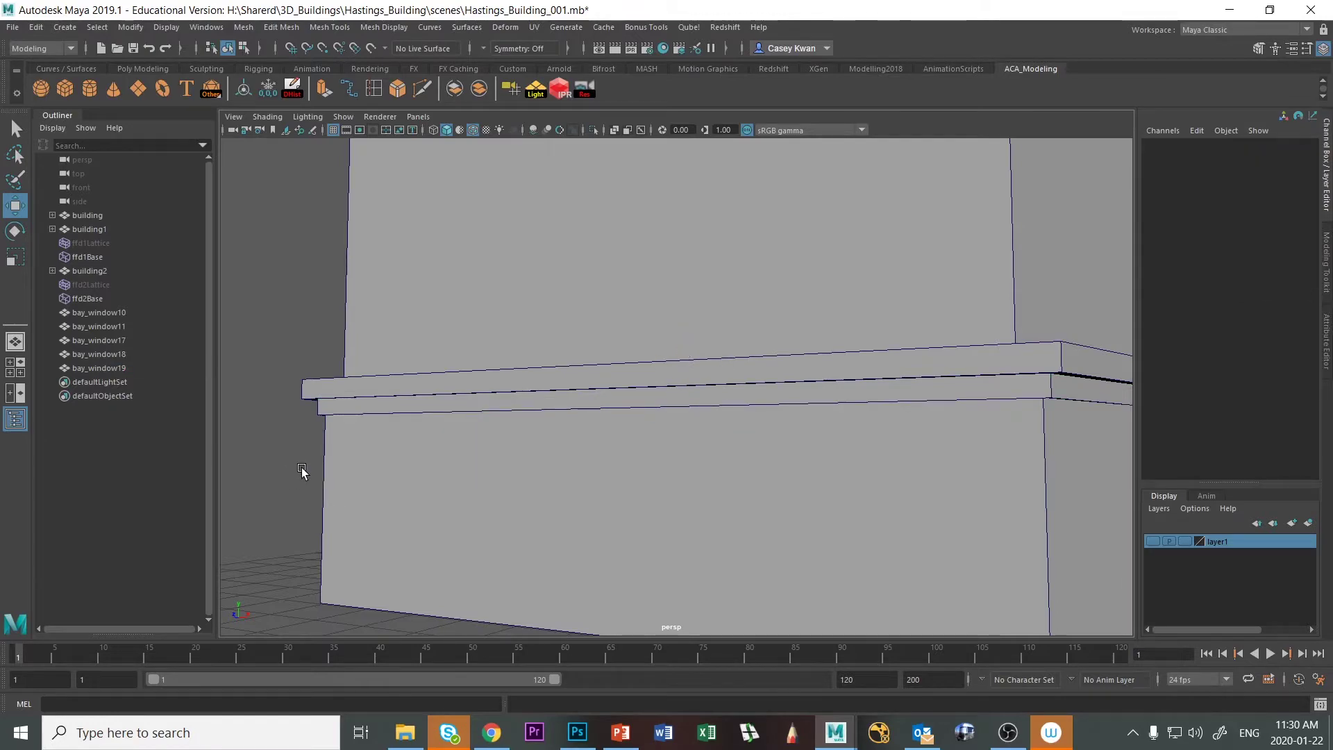
Recheck the reference photo, duplicate the second ledge strip and lower the copy to a Translate Y of about 4.58
key("alt+Tab")
key("alt+Tab")
left_click(429, 406)
left_click_drag(429, 405, 471, 360, "alt")
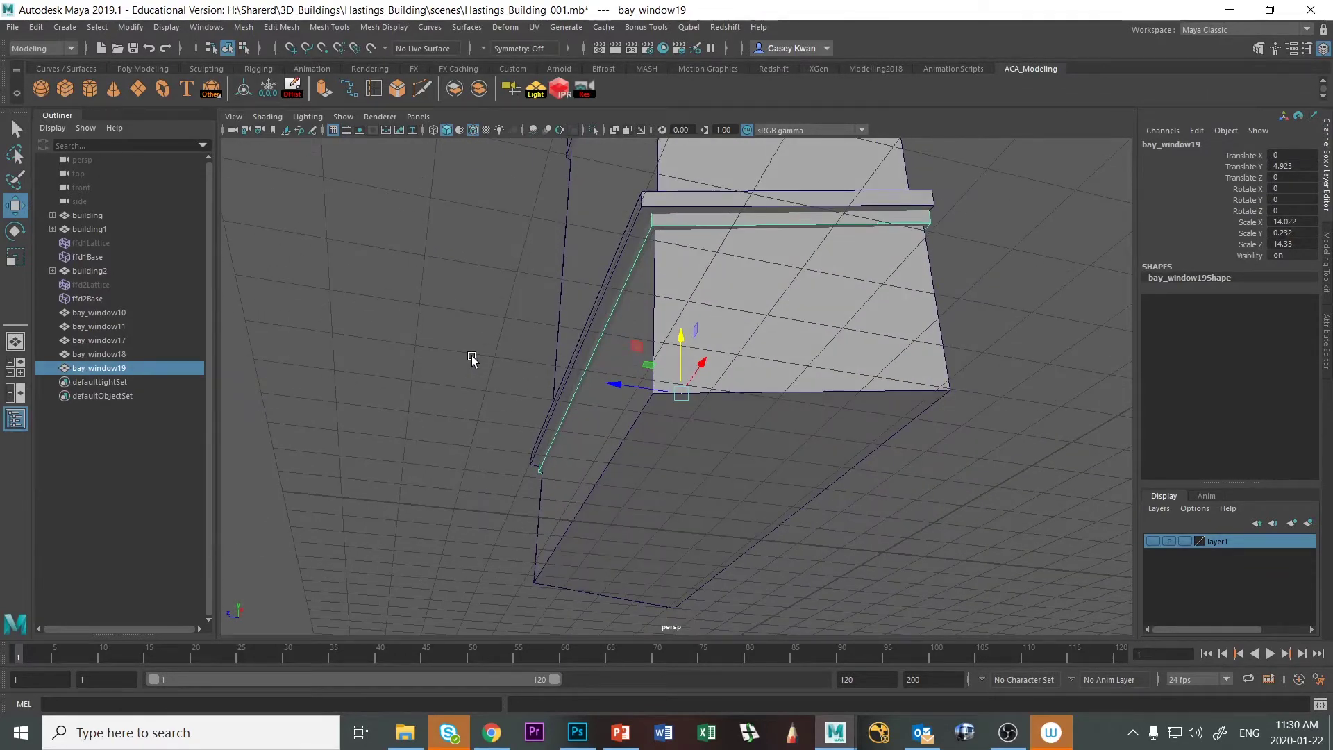
key("ctrl+d")
left_click_drag(680, 339, 686, 349)
scroll(686, 349, "up", 5)
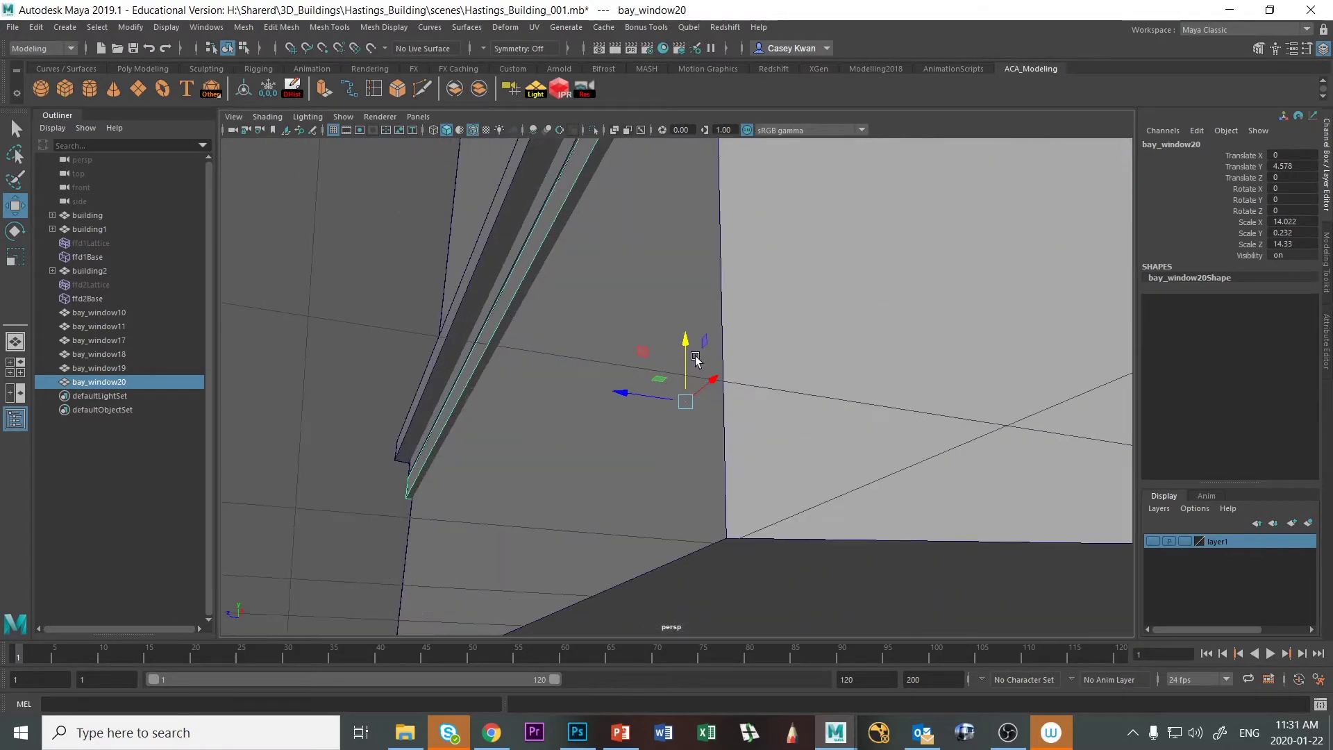
In the front view, scale the third strip down to about 13.87 in Scale X and 0.188 in Scale Y
key("space")
key("space")
key("f")
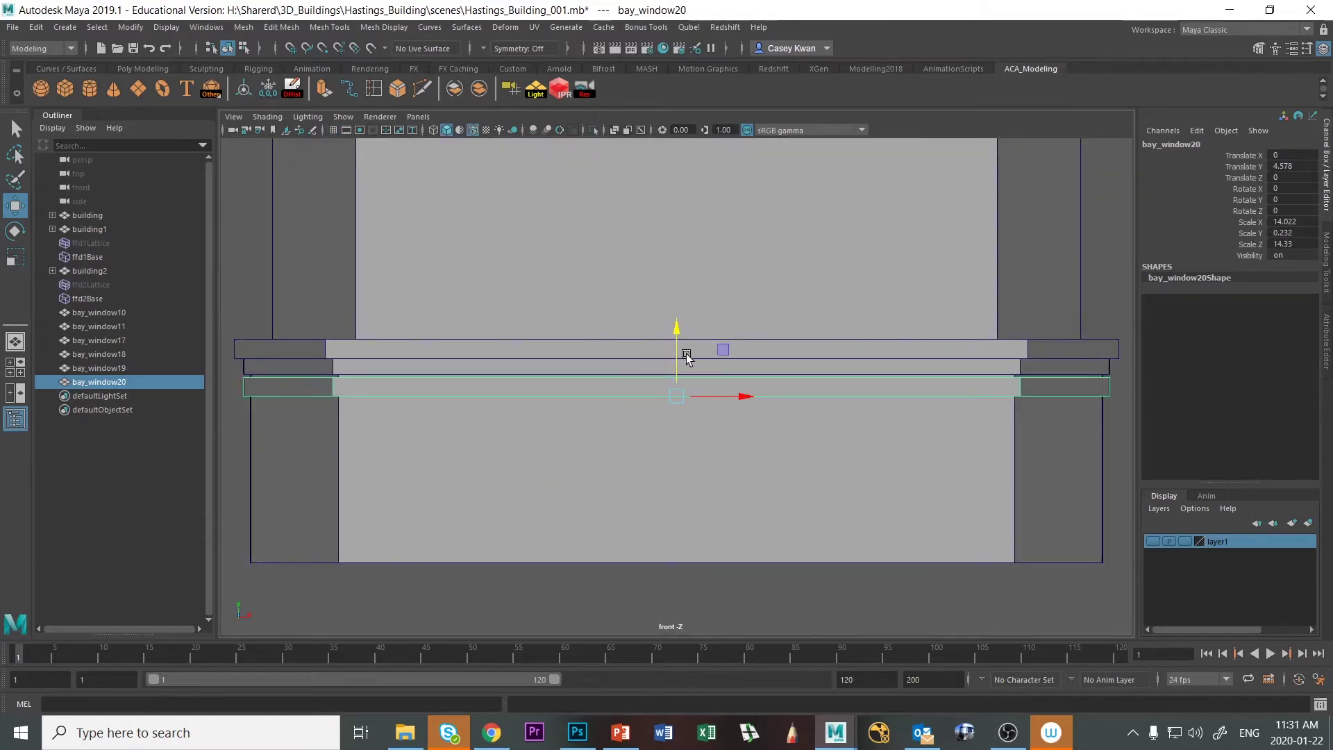
key("r")
left_click_drag(678, 335, 676, 342)
left_click_drag(738, 395, 739, 403)
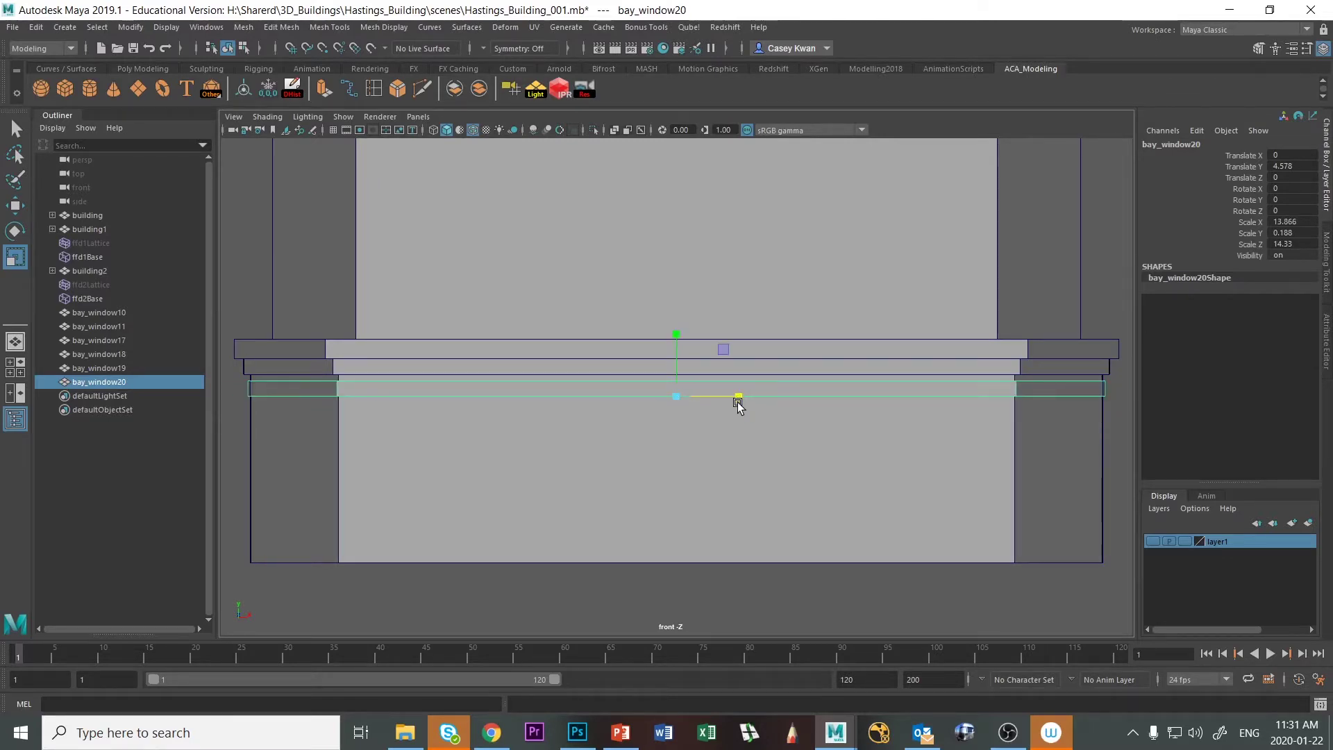
Raise the third strip against the underside of the second one, to a Translate Y of about 4.68
key("w")
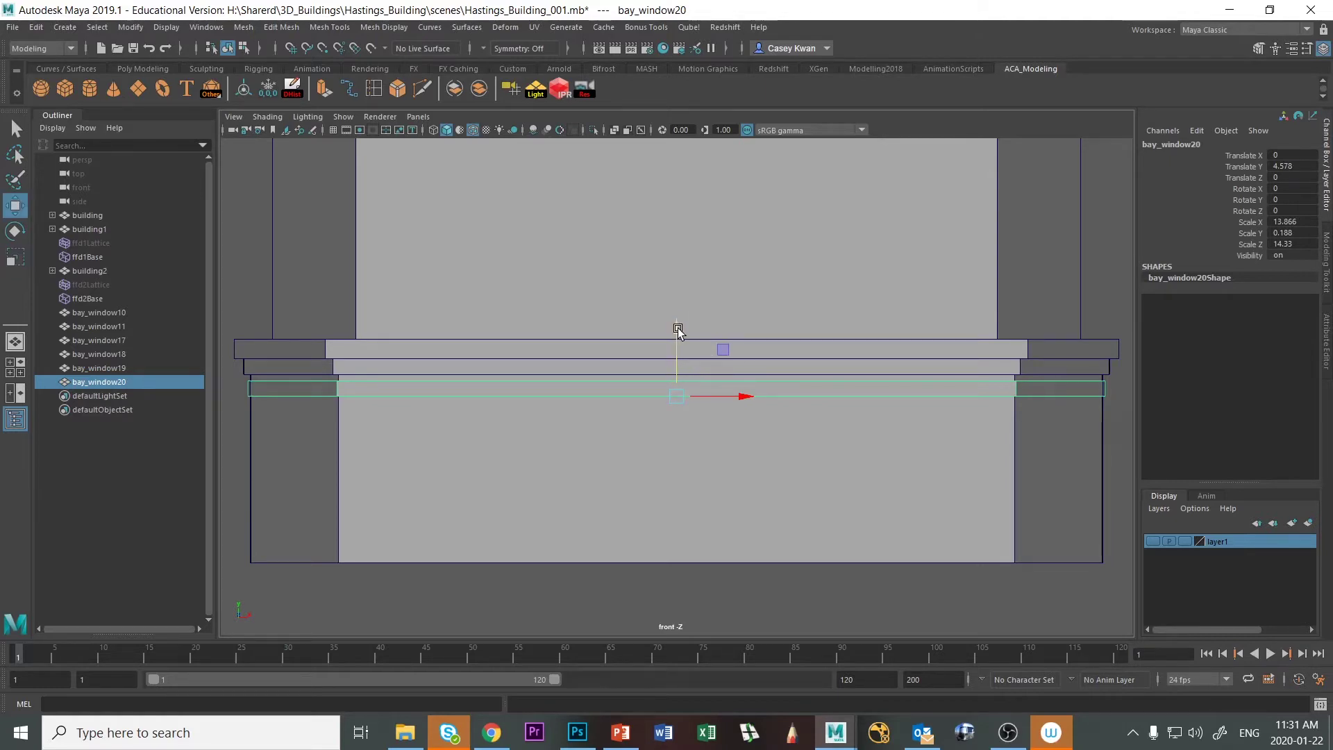
left_click_drag(678, 327, 679, 323)
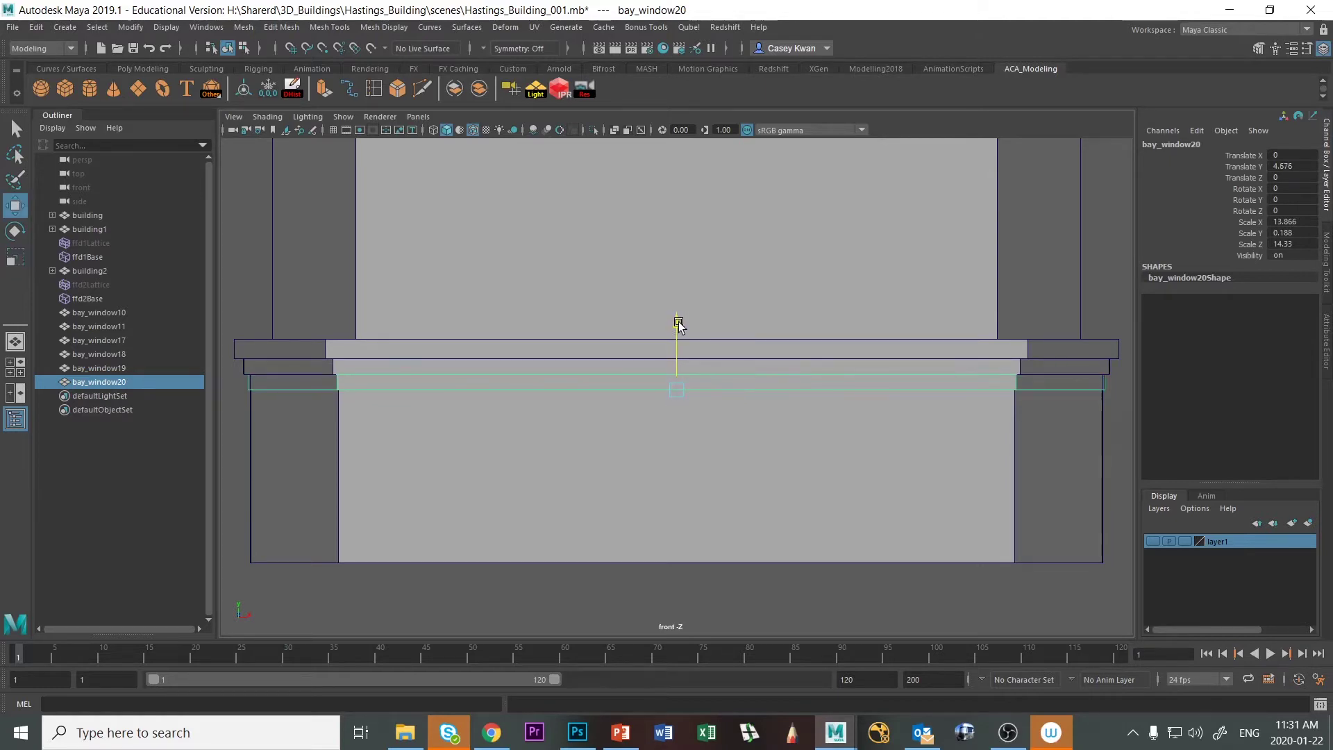
left_click(1108, 246)
In the perspective view, enlarge the upper two ledge strips together and thin them, bringing the top ledge to about 14.86, 0.214 and 16.27 in scale
key("space")
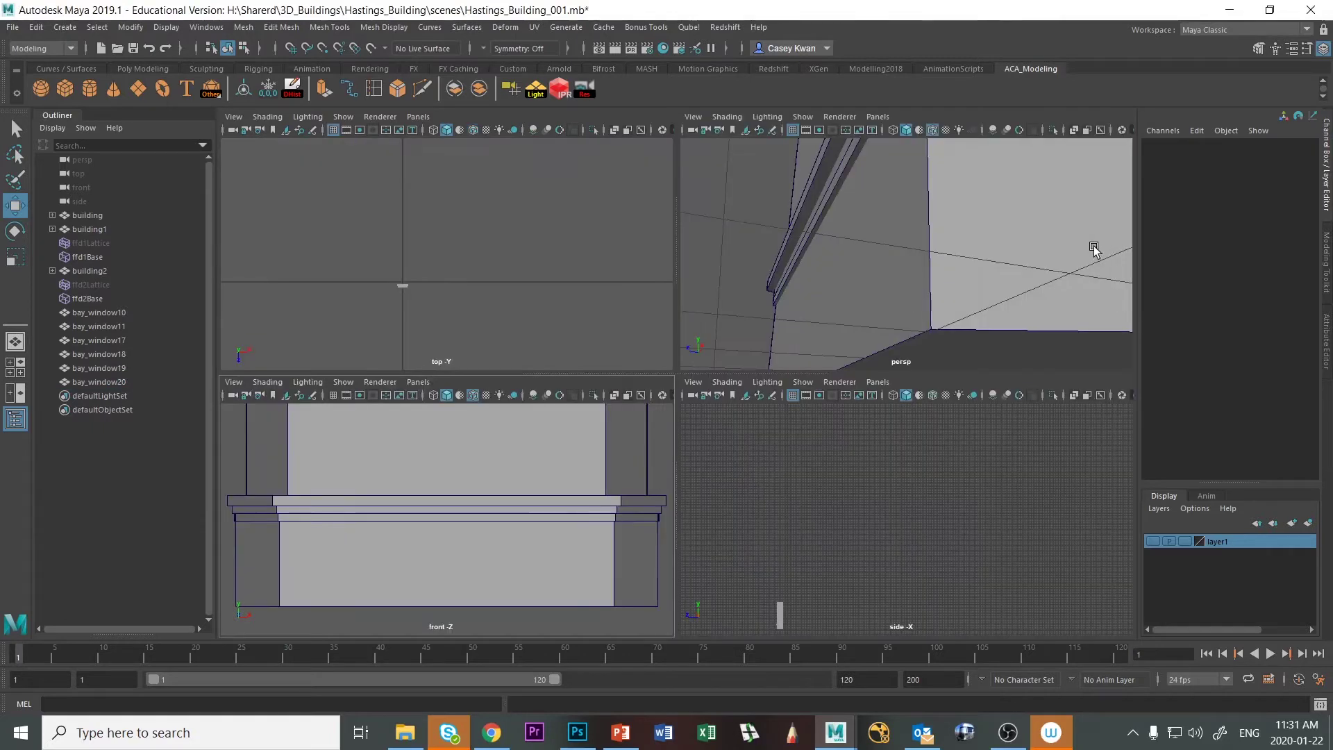
key("space")
left_click_drag(890, 320, 797, 354, "alt")
left_click(657, 288)
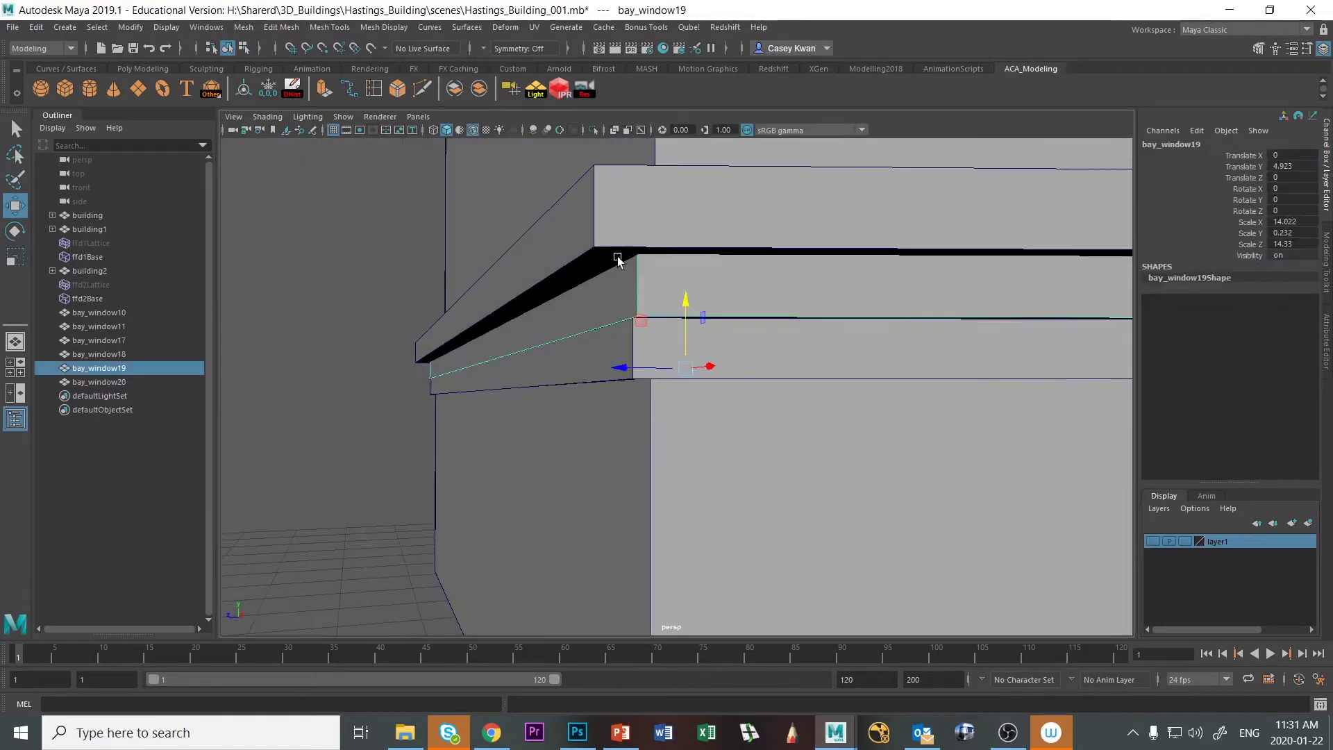
left_click(612, 221, "shift")
key("r")
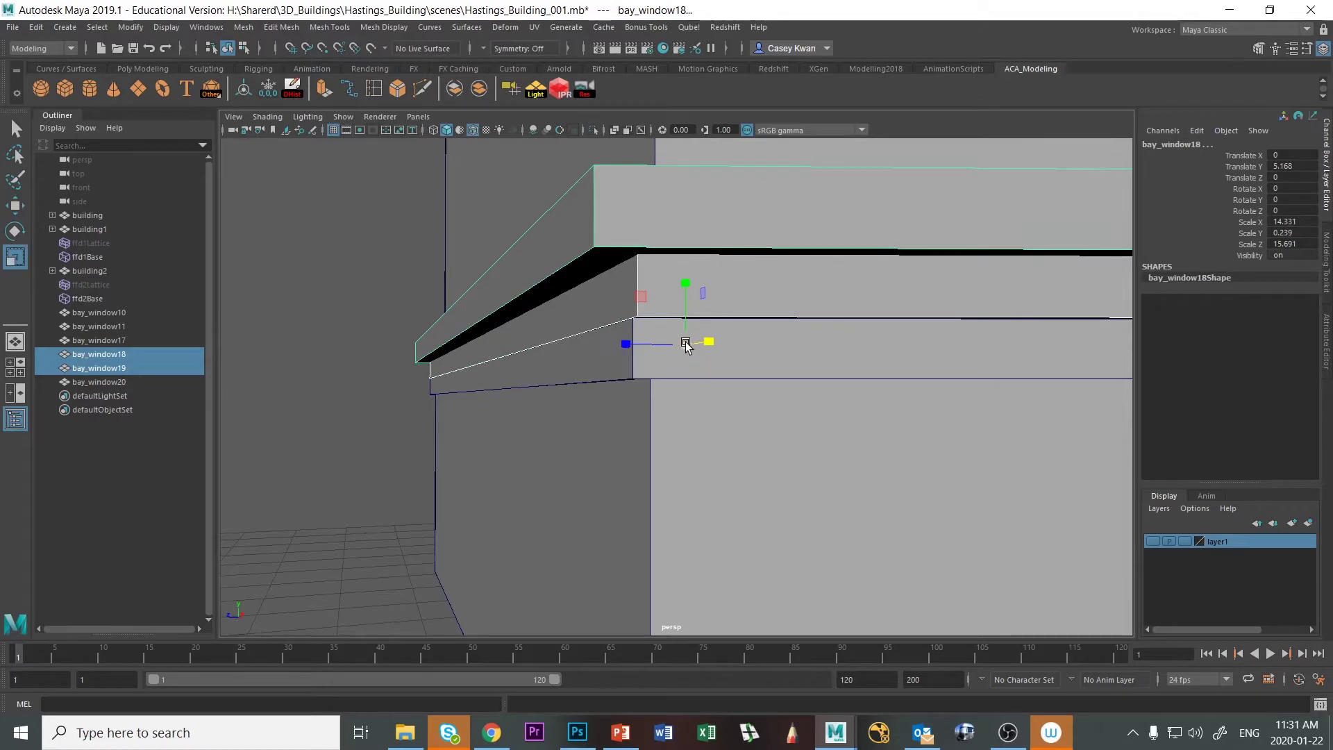
left_click_drag(686, 341, 710, 334)
left_click_drag(687, 285, 686, 290)
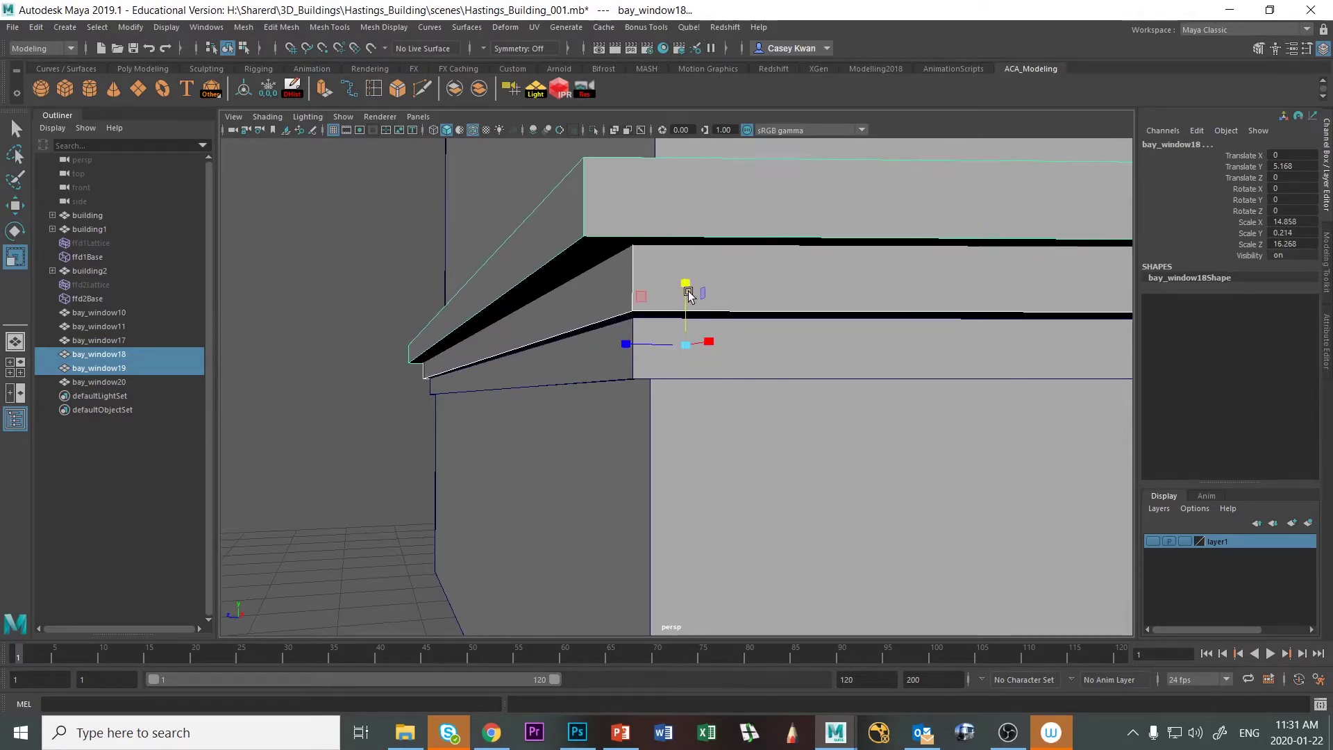
left_click(381, 402)
Compare the ledge trim with the reference photo and lower the base block's top face below the top ledge
scroll(468, 355, "up", 10)
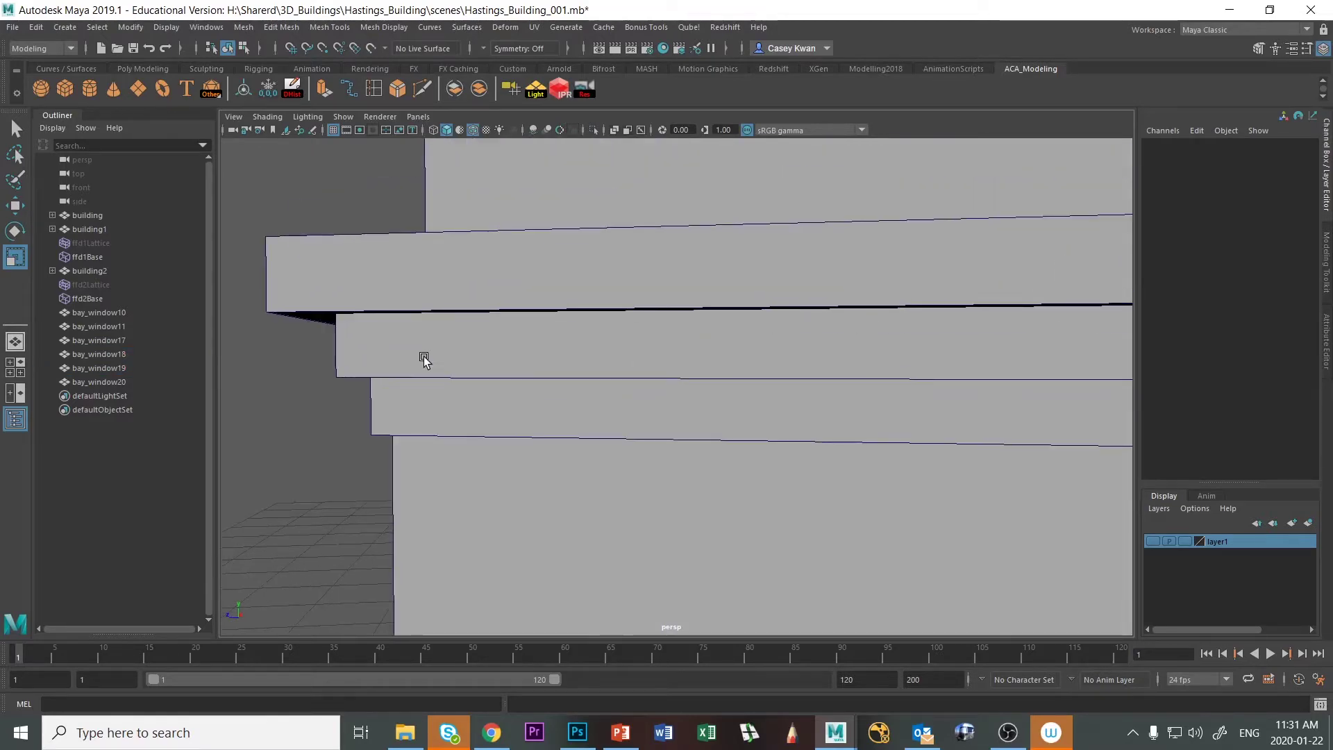
scroll(553, 461, "down", 10)
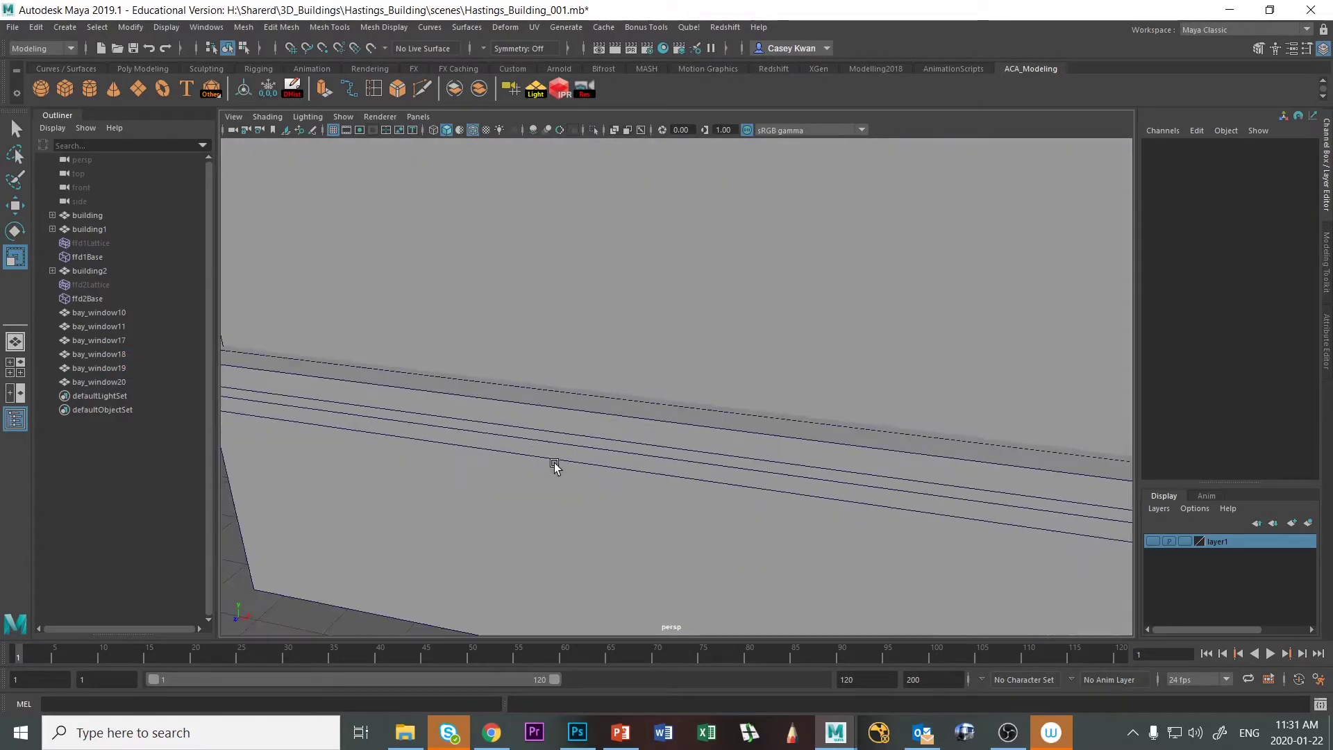
left_click_drag(706, 413, 561, 415, "alt")
key("alt+Tab")
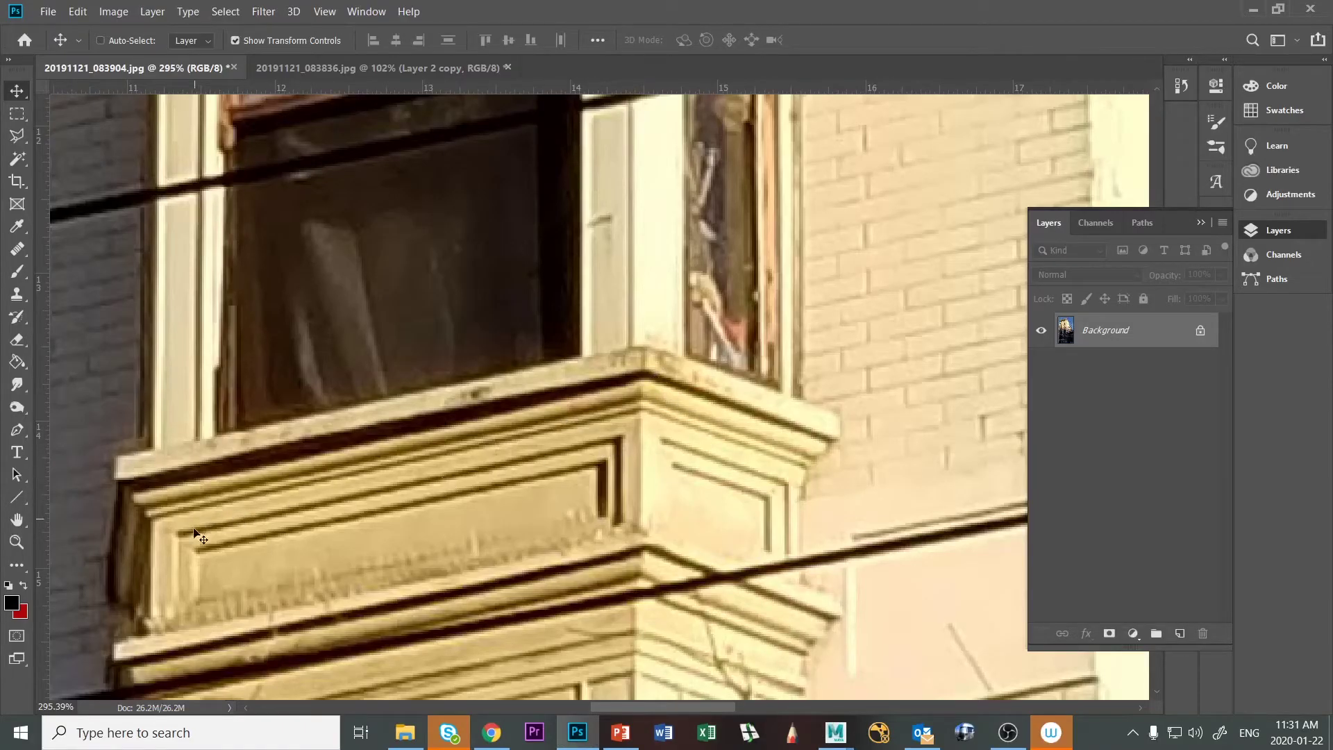
key("alt+Tab")
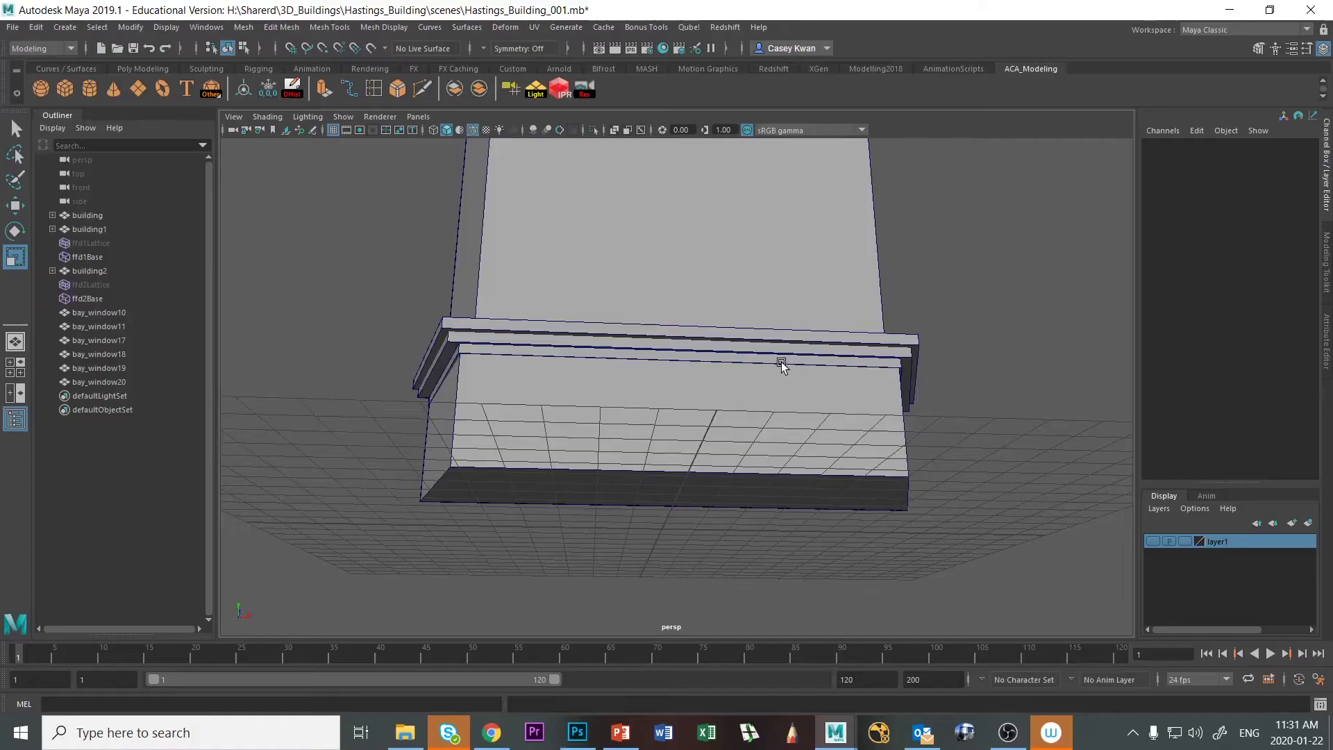
left_click_drag(780, 364, 824, 476, "alt")
left_click(769, 490)
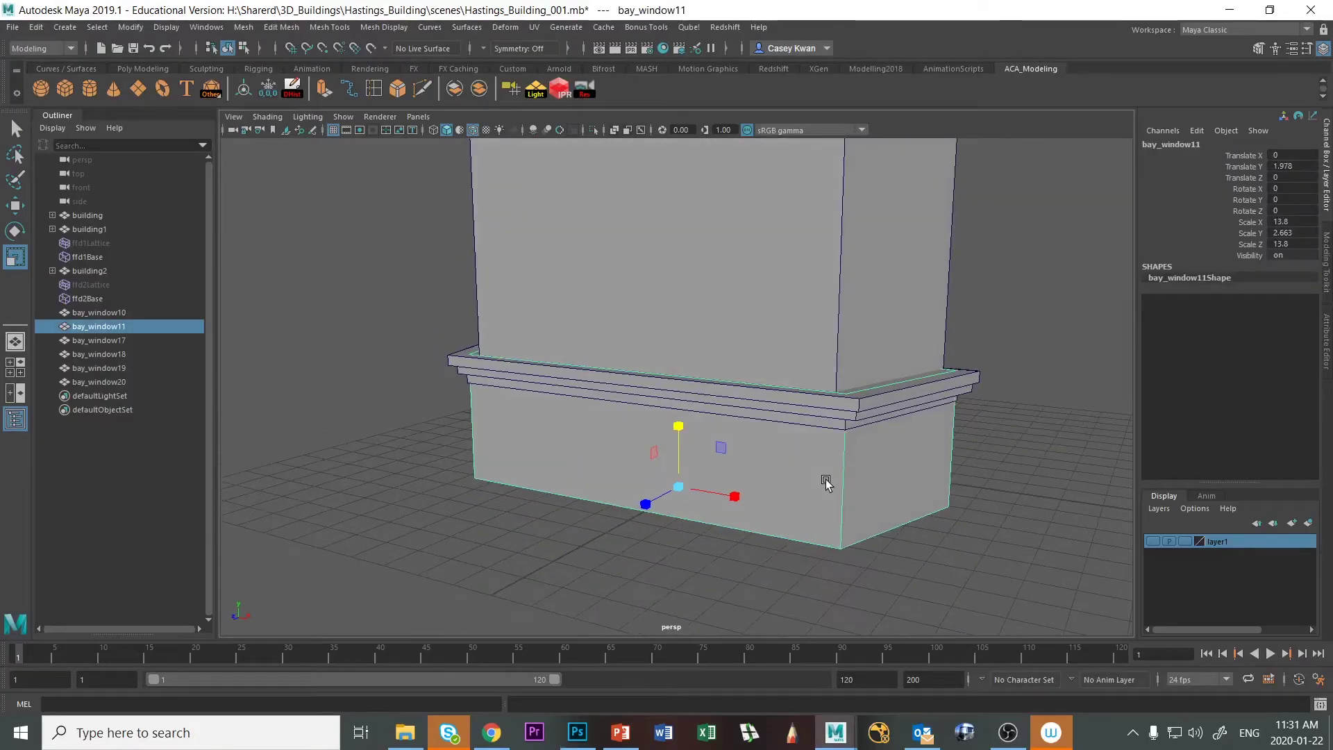
right_click_drag(880, 384, 886, 395)
left_click(847, 379)
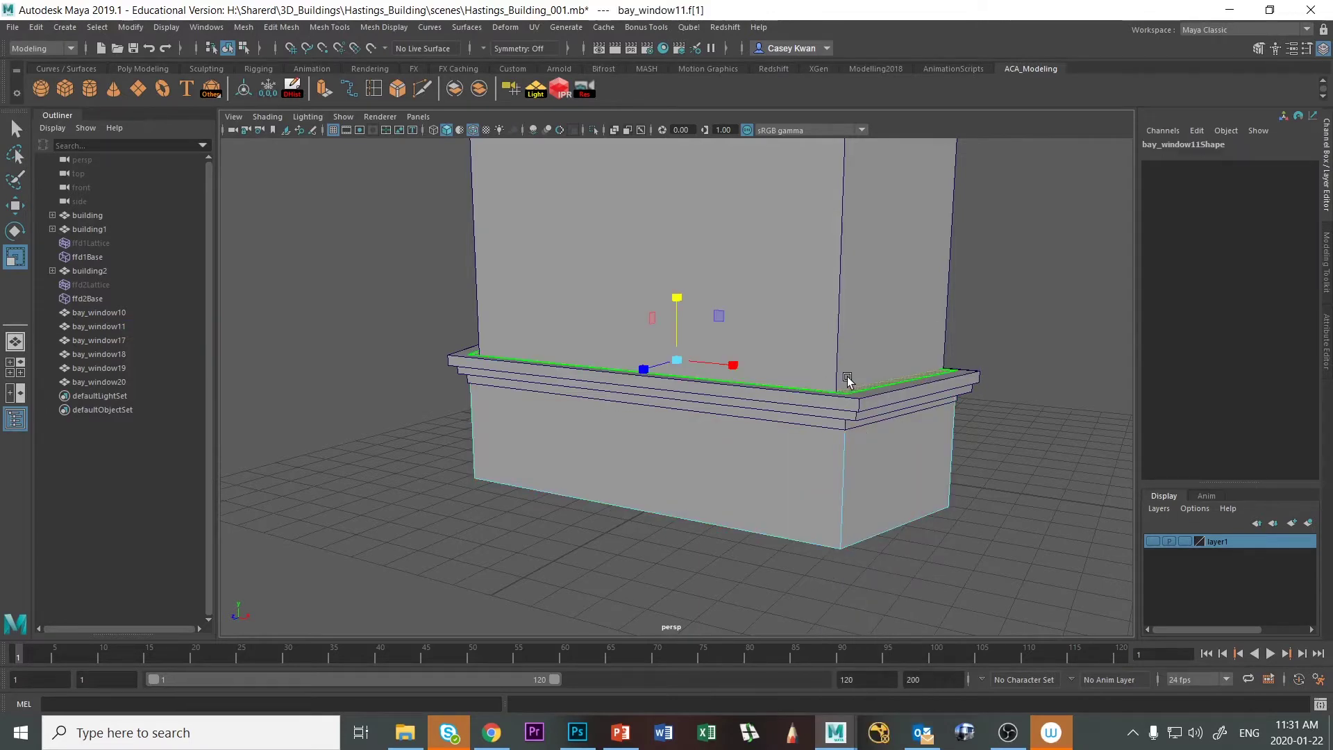
key("w")
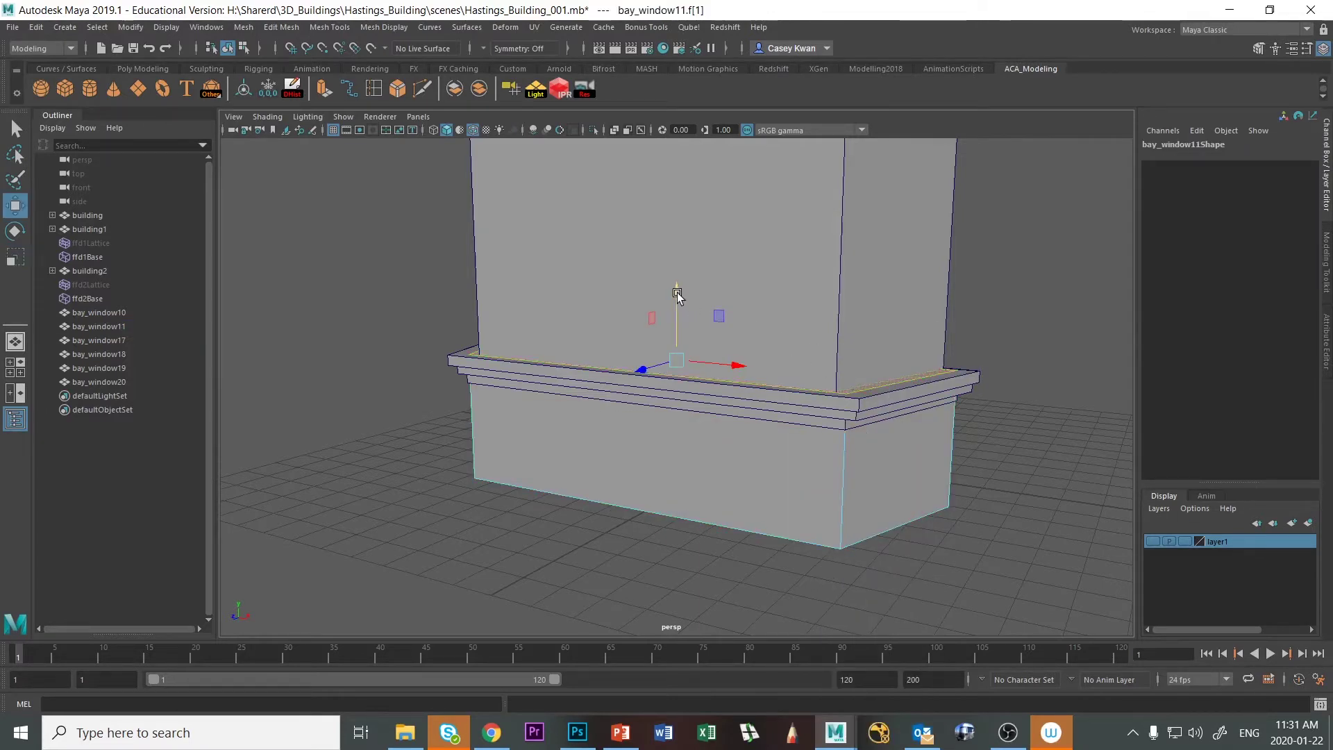
mouse_move(677, 295)
left_mouse_down()
mouse_move(676, 345)
mouse_move(679, 321)
left_mouse_up()
left_click(376, 318)
Return the base block to object mode and narrow it to about 13.18 in Scale X
left_click_drag(377, 318, 471, 351, "alt")
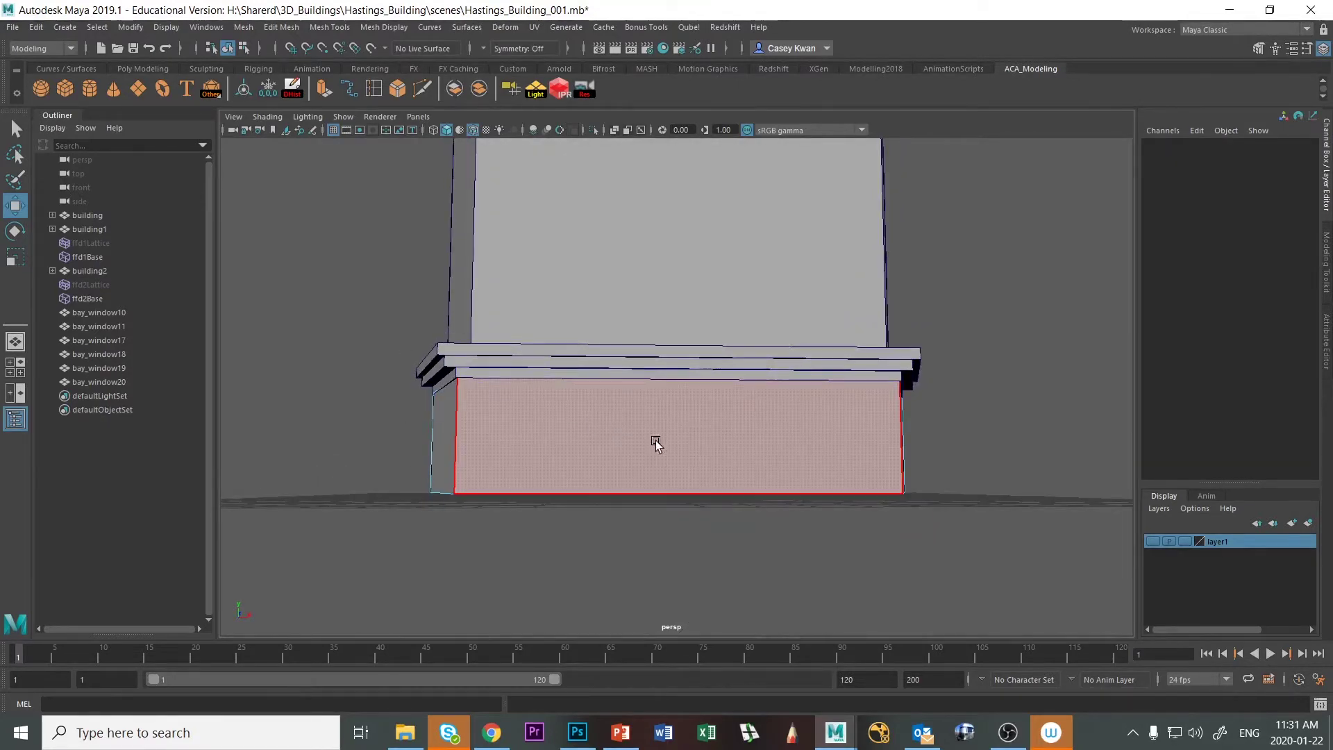
right_click_drag(659, 352, 735, 339)
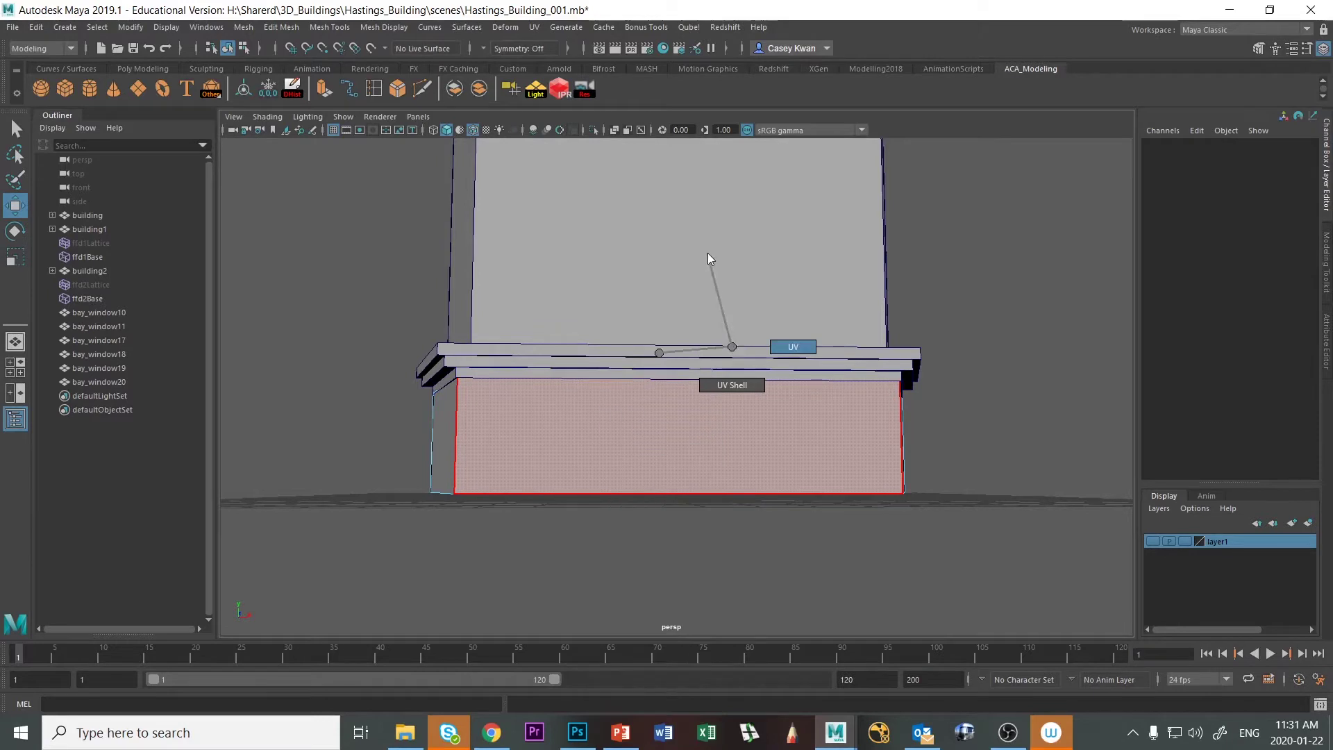
right_click_drag(710, 258, 699, 268)
right_click_drag(585, 352, 685, 334)
left_click(1020, 381)
left_click(557, 465)
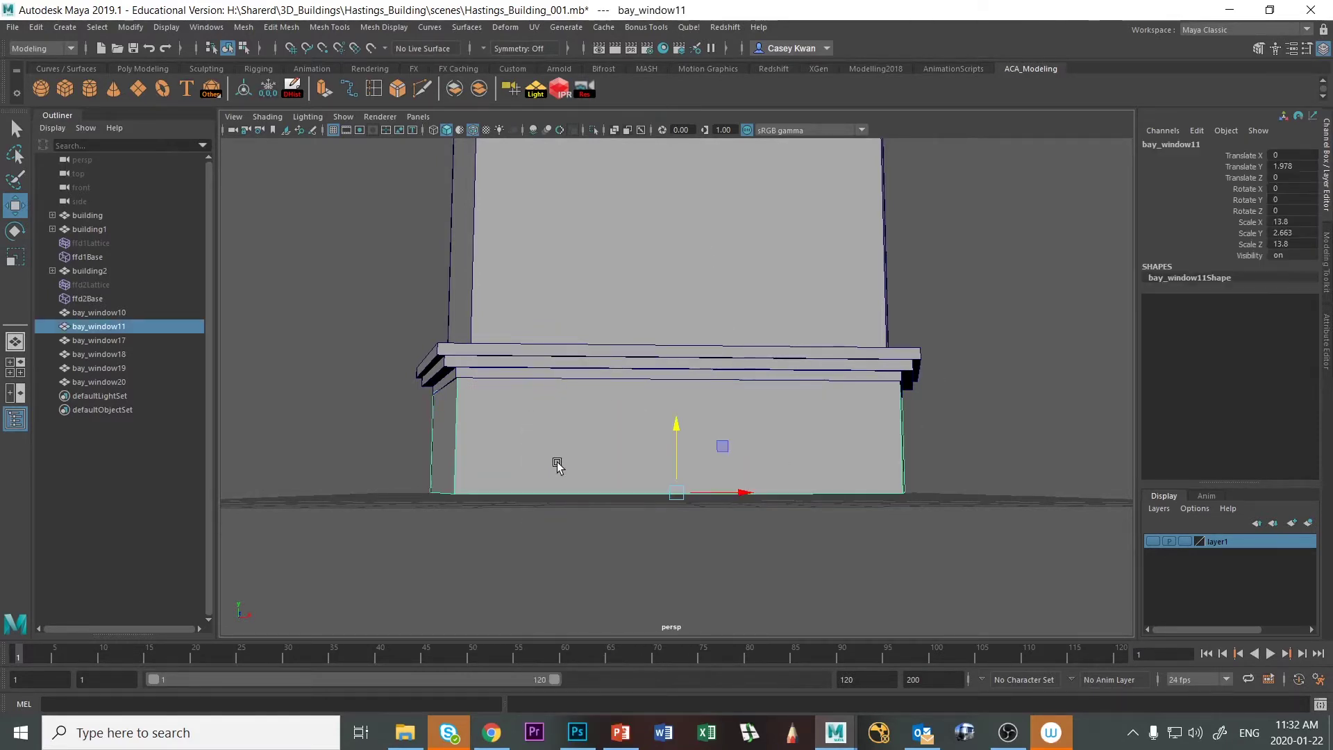
left_click_drag(558, 466, 543, 455, "alt")
key("r")
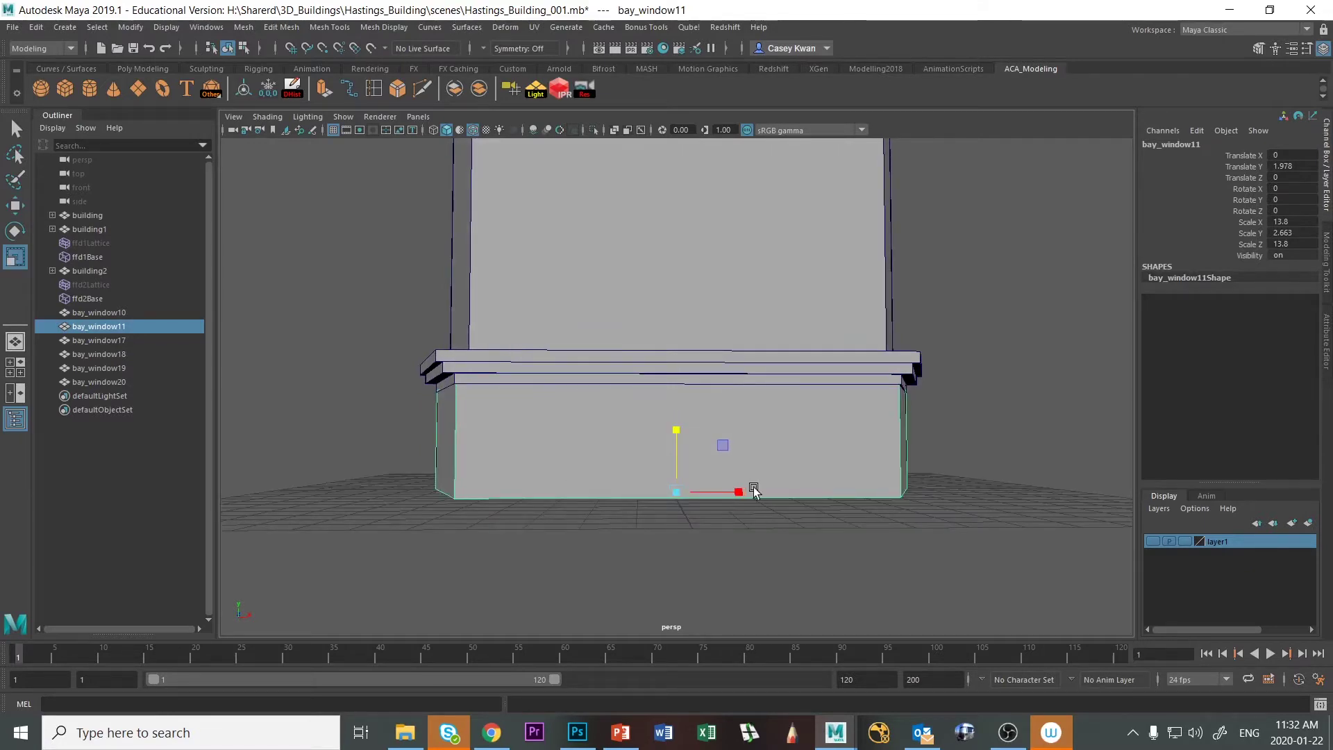
left_click_drag(734, 493, 730, 494)
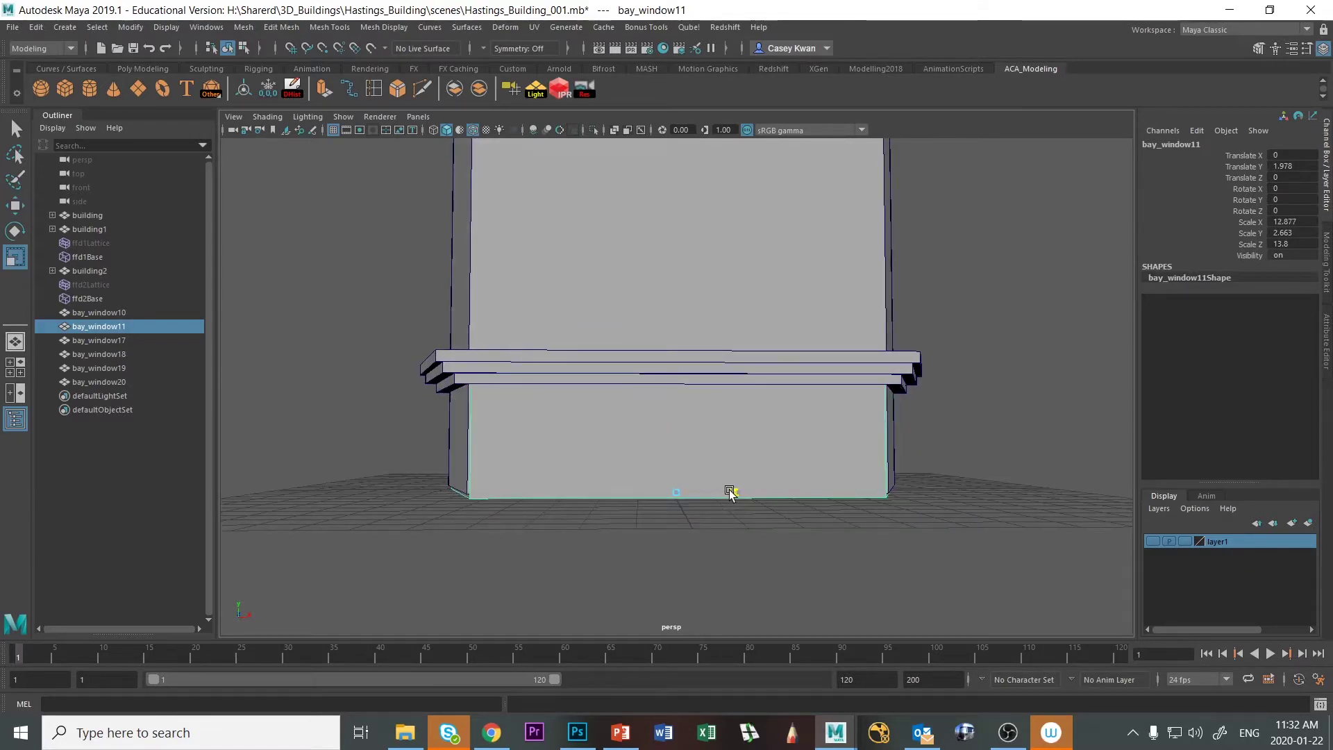
left_click(990, 415)
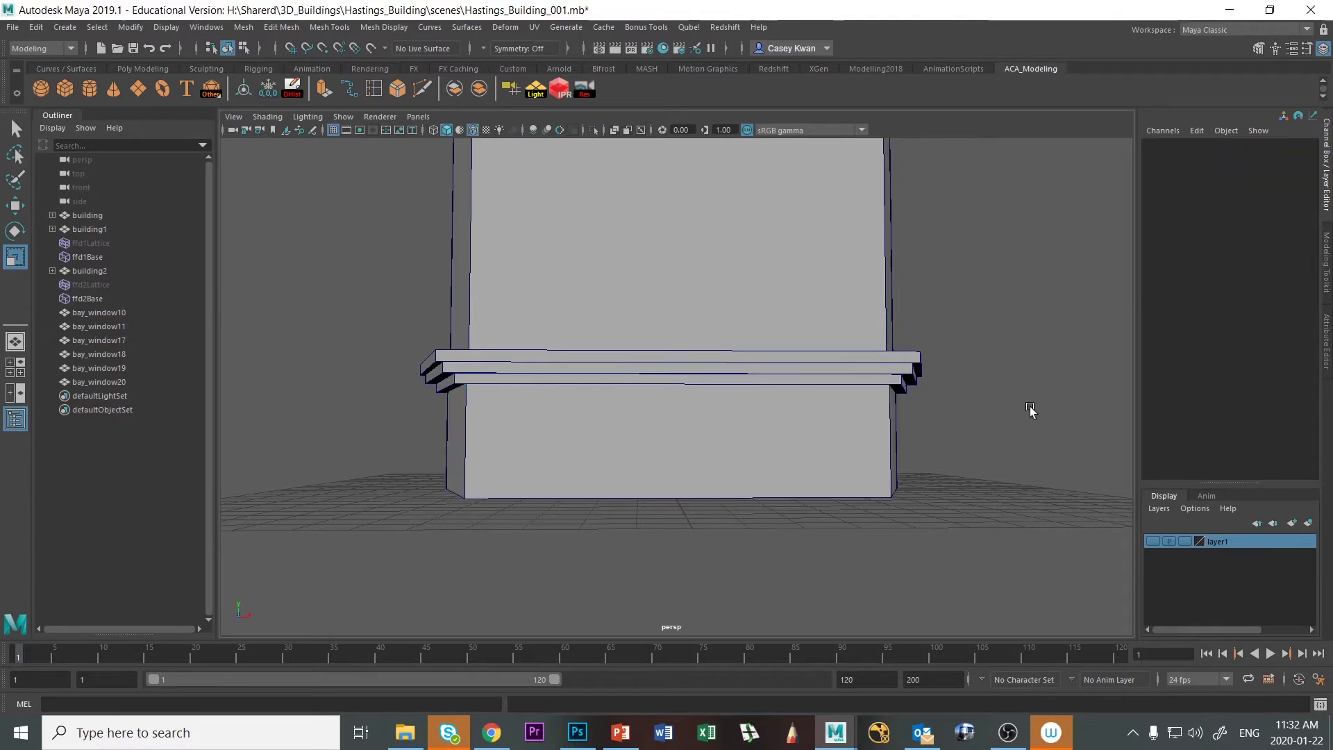
From the side, shift the base block back to a Translate Z of about -0.073
right_click_drag(1030, 410, 872, 417, "alt")
left_click_drag(872, 417, 562, 452, "alt")
left_click(590, 452)
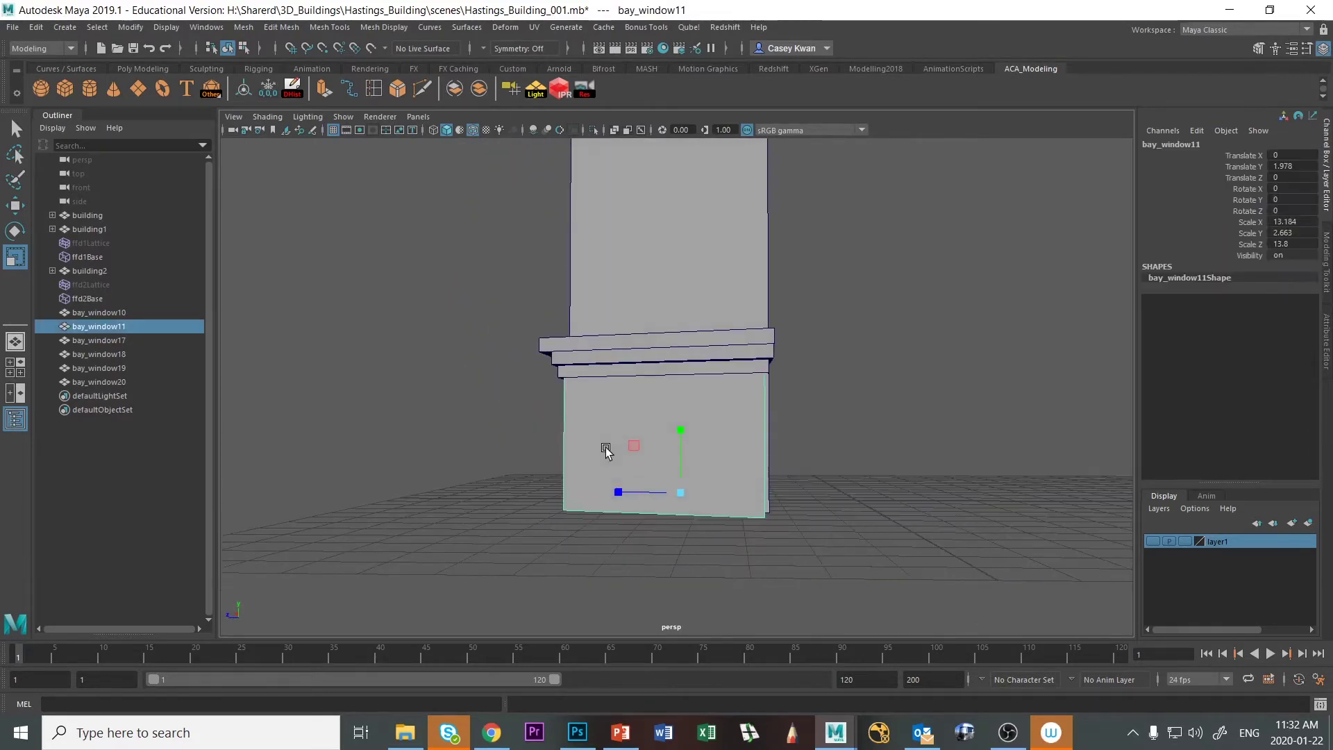
key("w")
left_click_drag(613, 488, 619, 486)
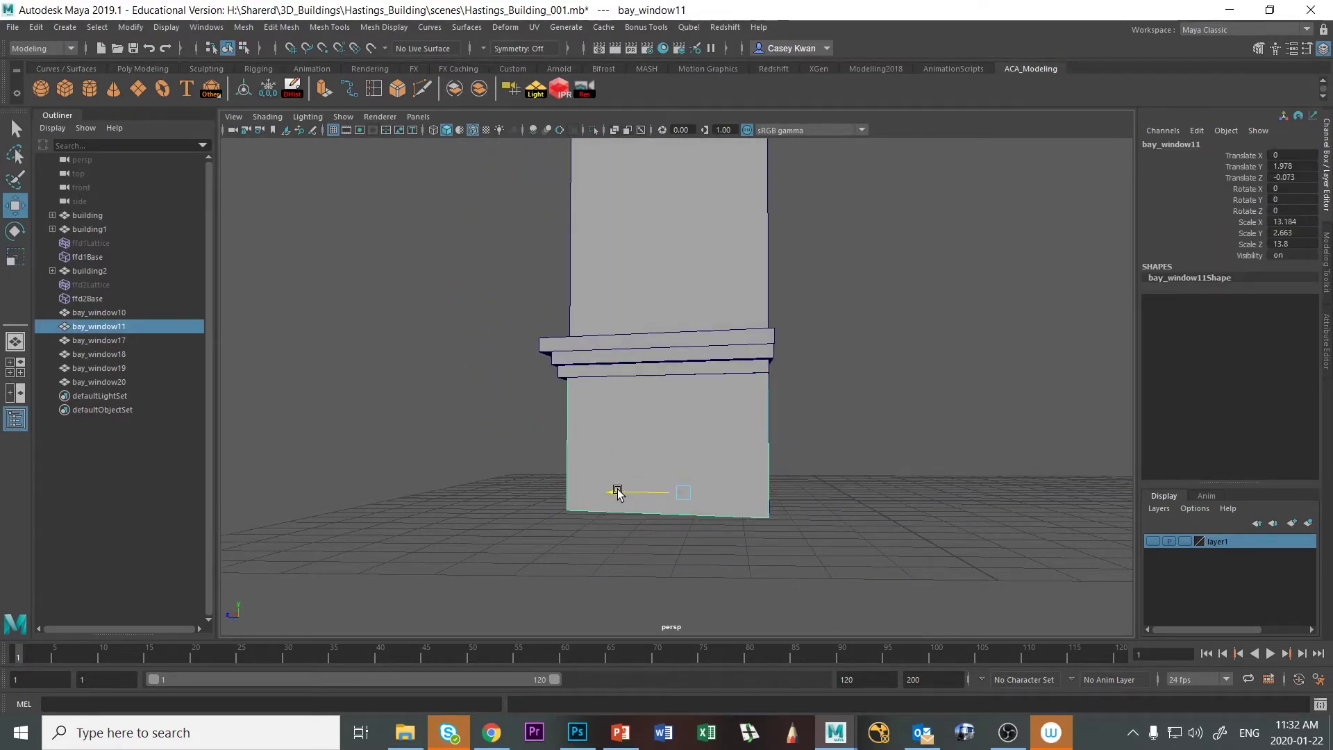
left_click(826, 431)
Try to raise the upper block's hidden bottom vertices to ledge level in the front view
left_click_drag(826, 431, 691, 466, "alt")
left_click(723, 238)
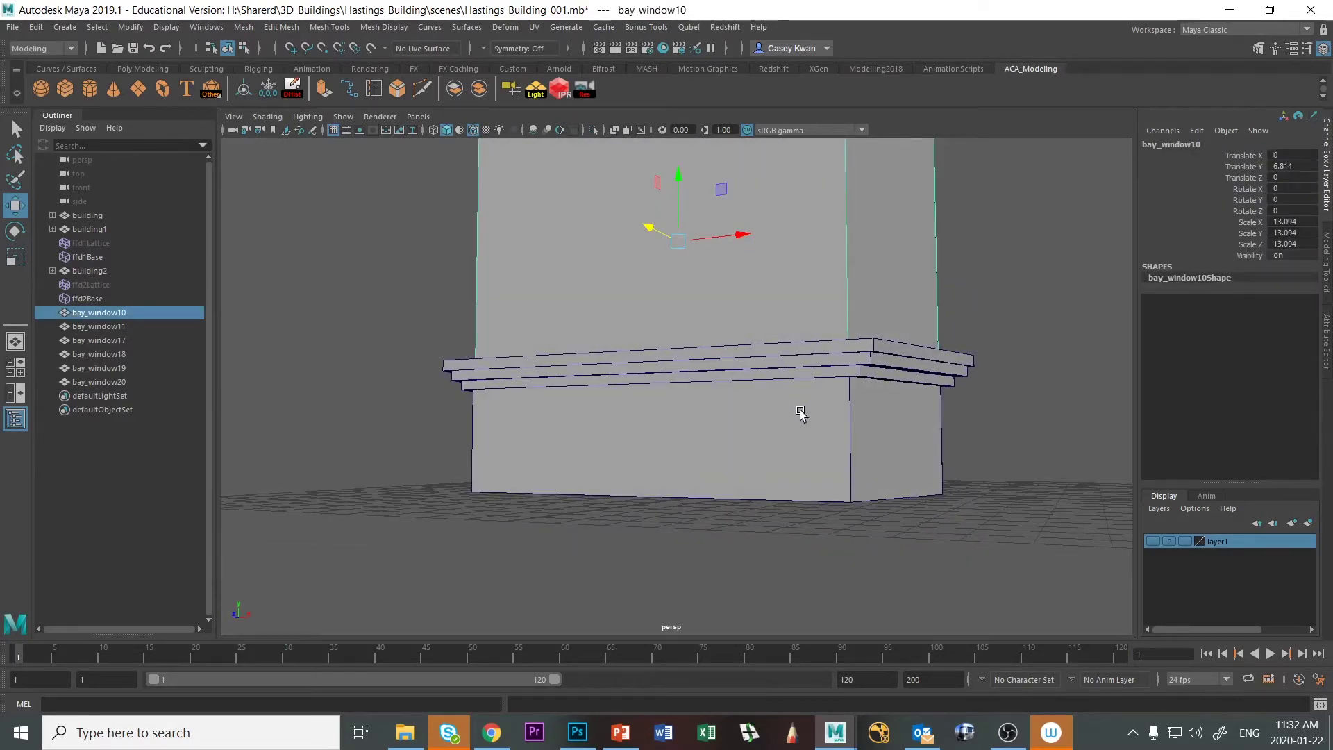
key("space")
key("space")
scroll(618, 512, "up", 2)
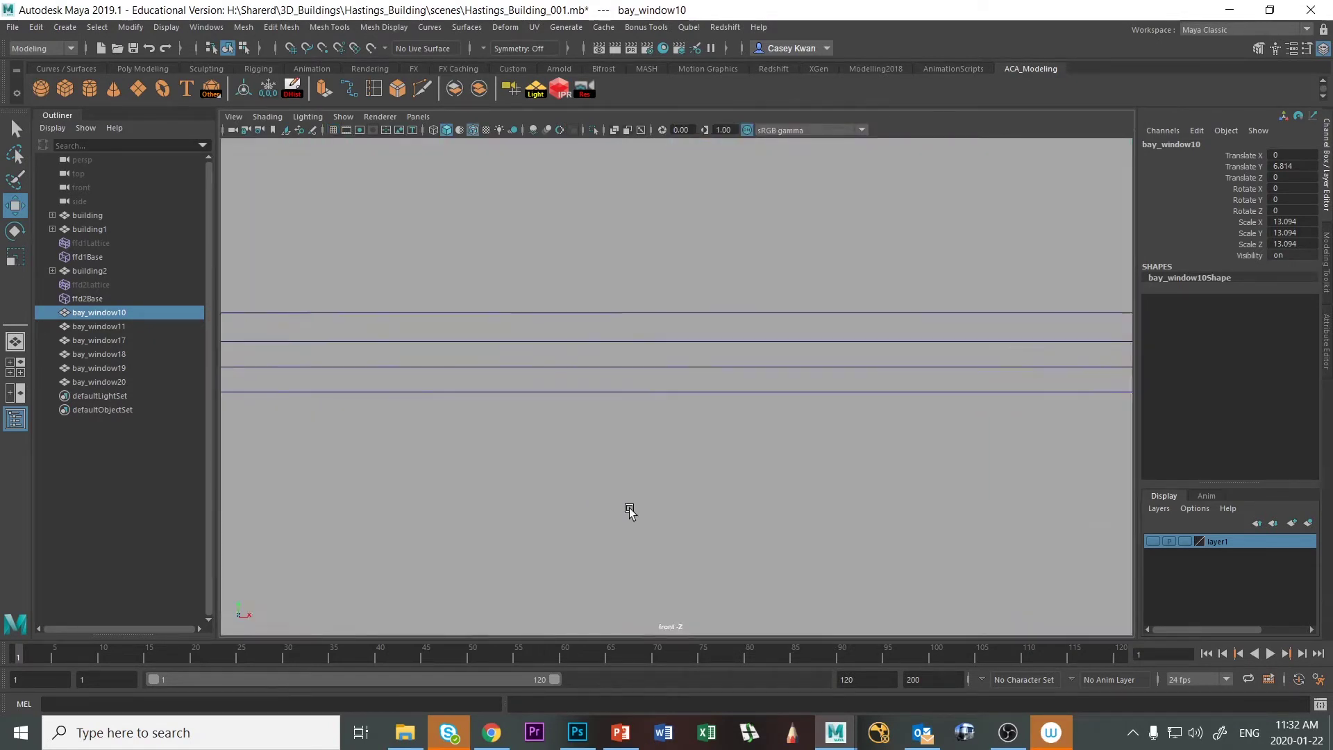
key("f")
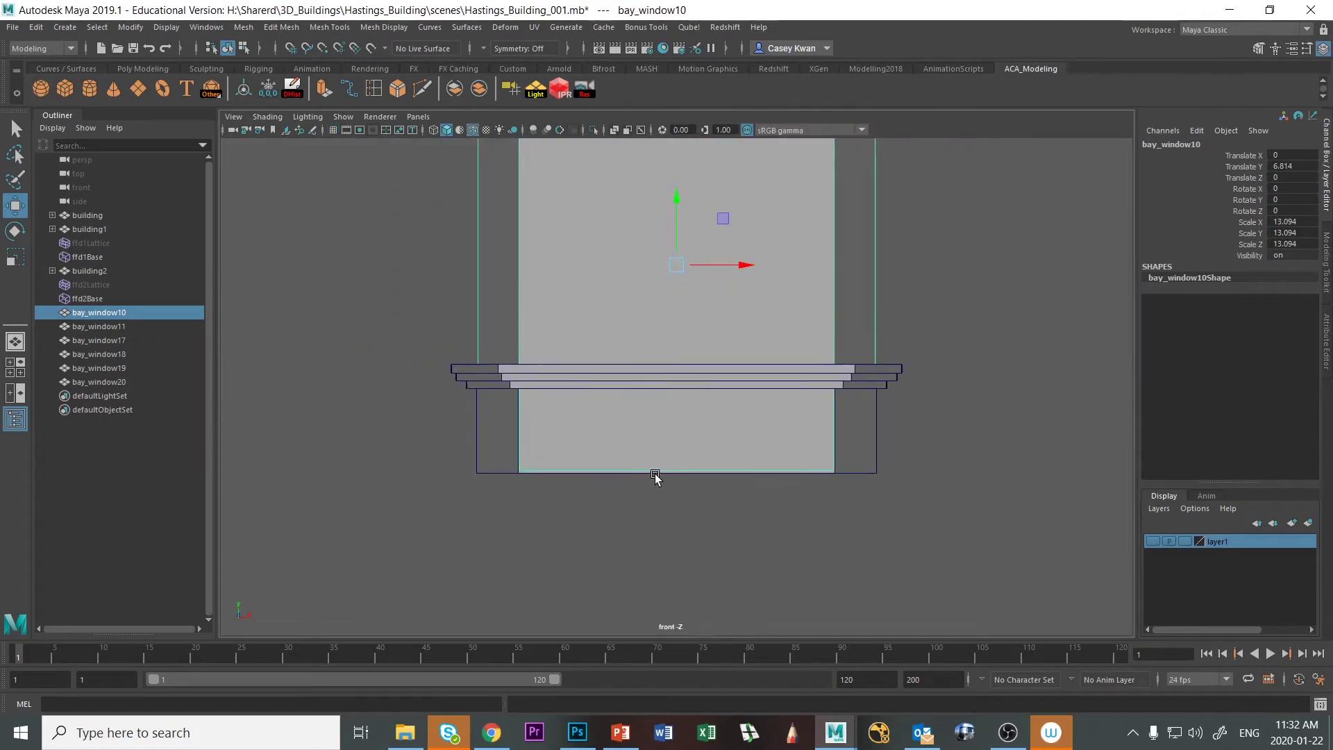
right_click_drag(654, 477, 590, 355)
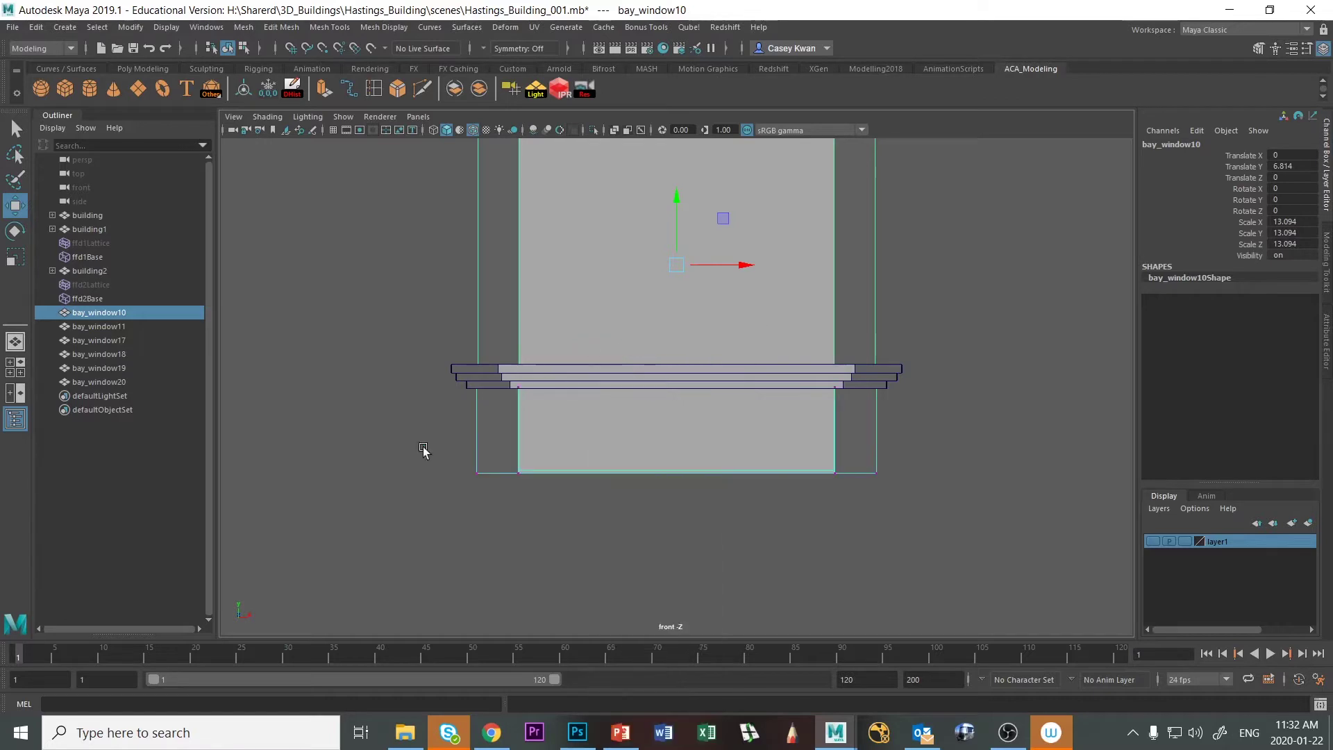
left_click_drag(381, 416, 933, 502)
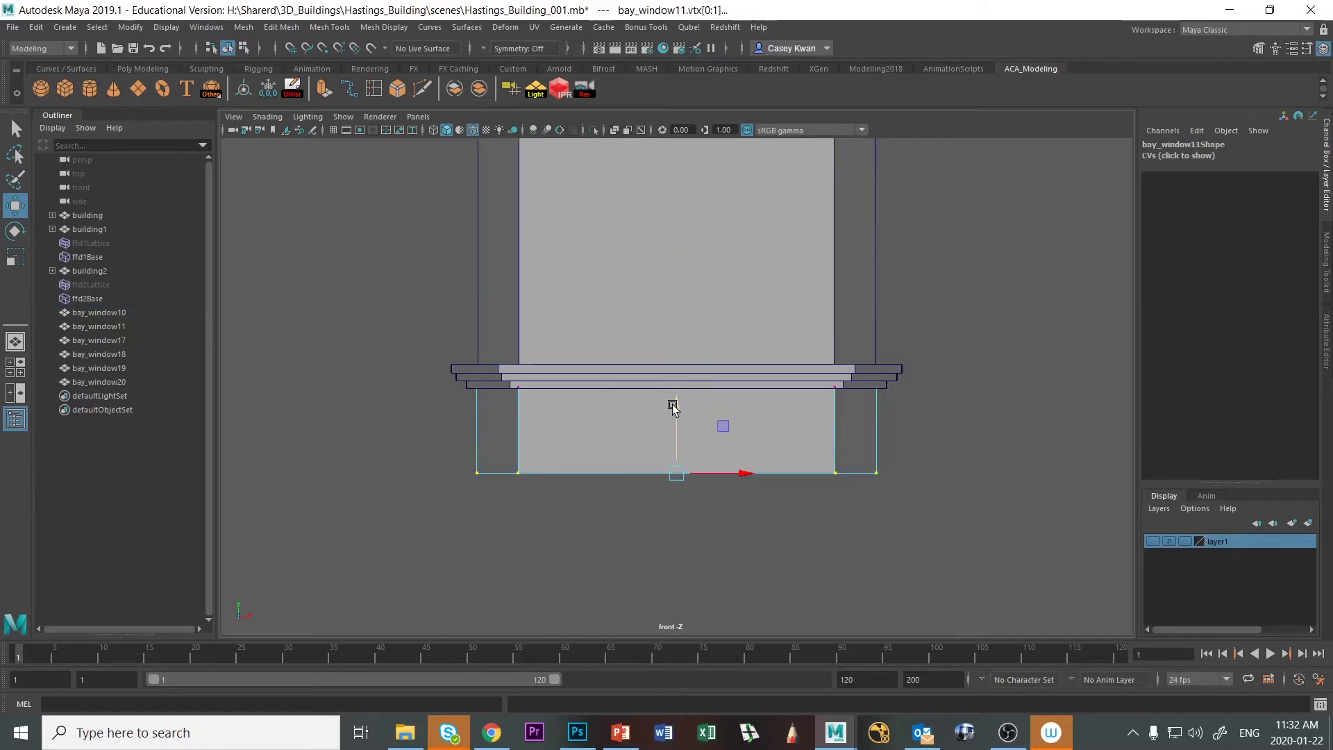
left_click_drag(672, 404, 671, 302)
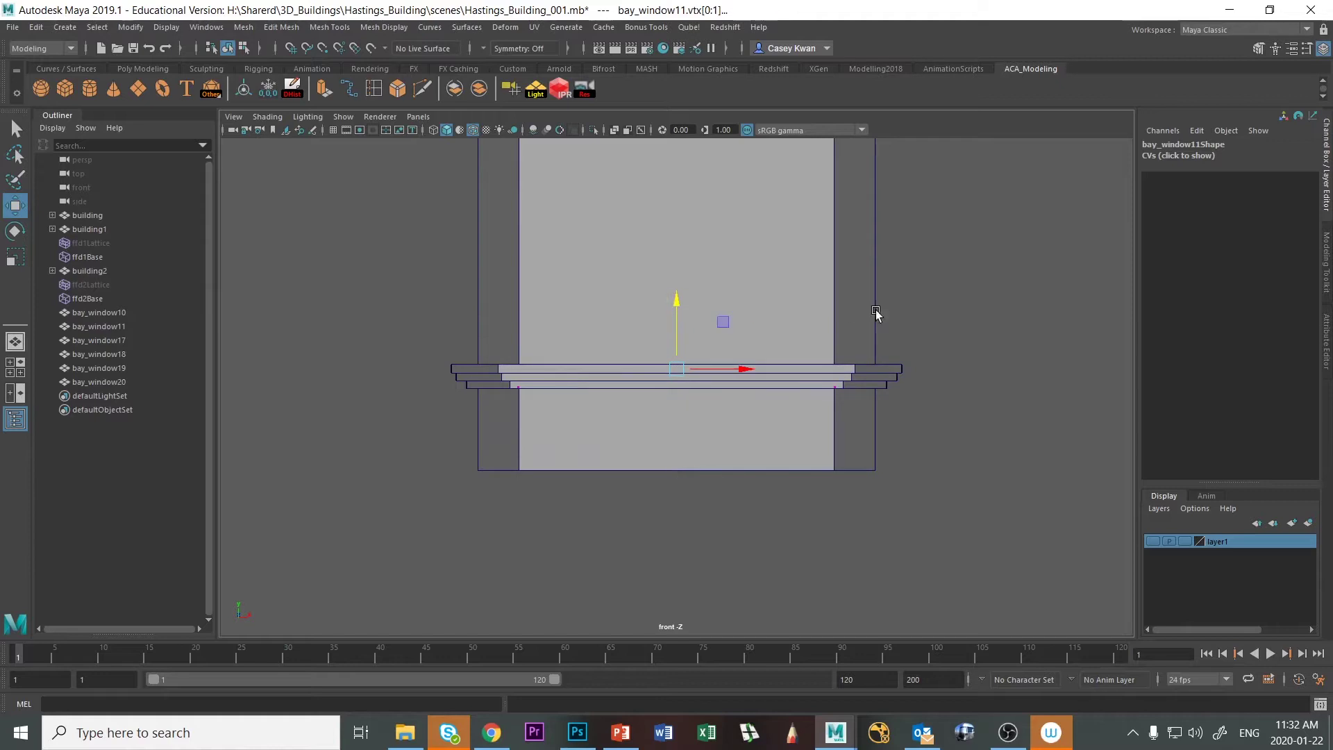
left_click(1031, 336)
key("space")
key("space")
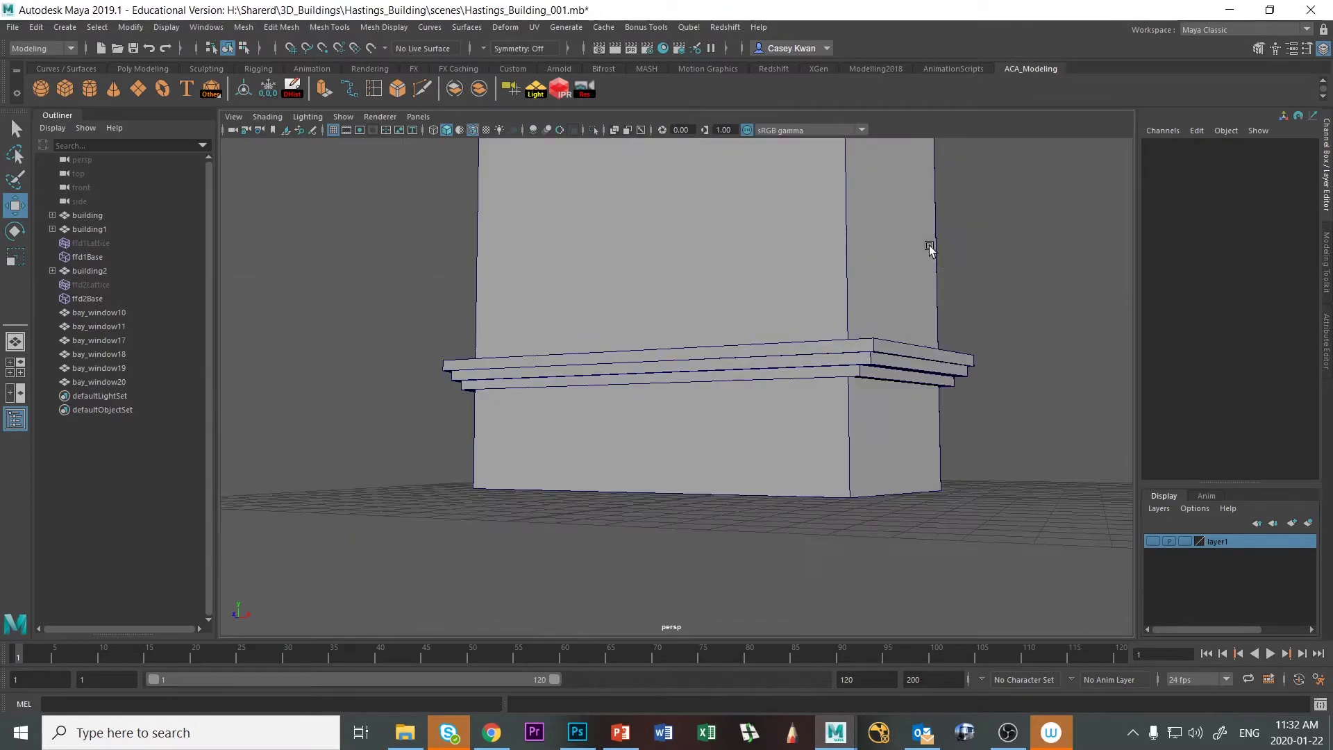
Undo the vertex move on the base block's bottom corners
left_click(828, 243)
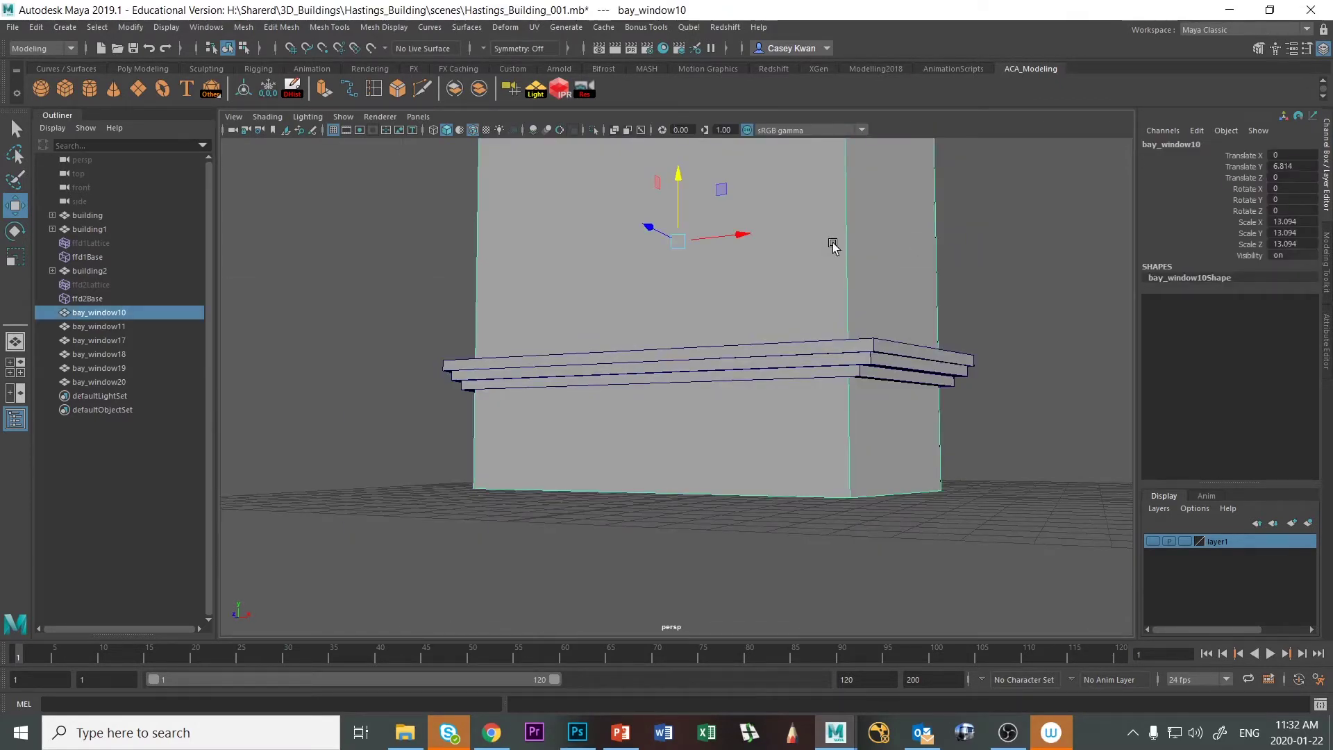
key("ctrl+z")
key("ctrl+z")
key("ctrl+z")
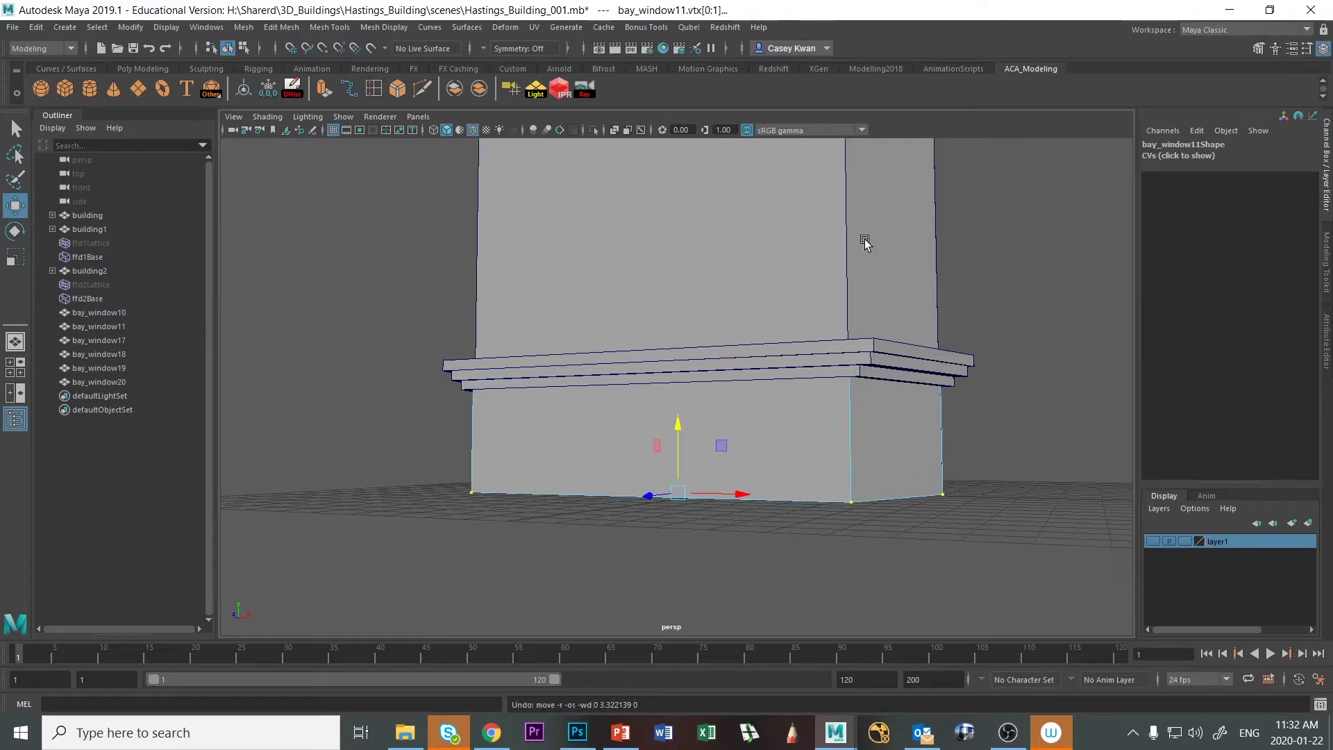
Select the upper block's bottom vertices inside the base block and raise them to the height of the ledge trim
left_click(847, 242)
right_click(847, 241)
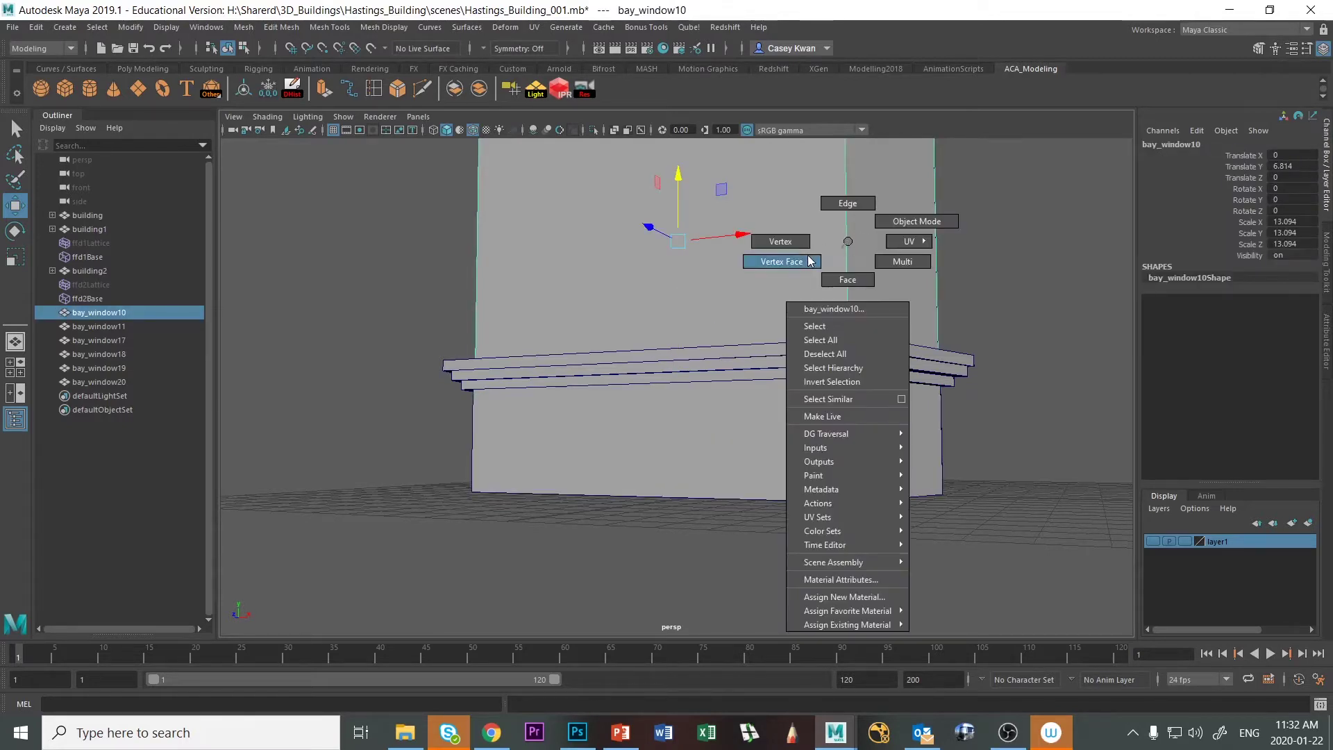
right_click_drag(809, 261, 753, 243)
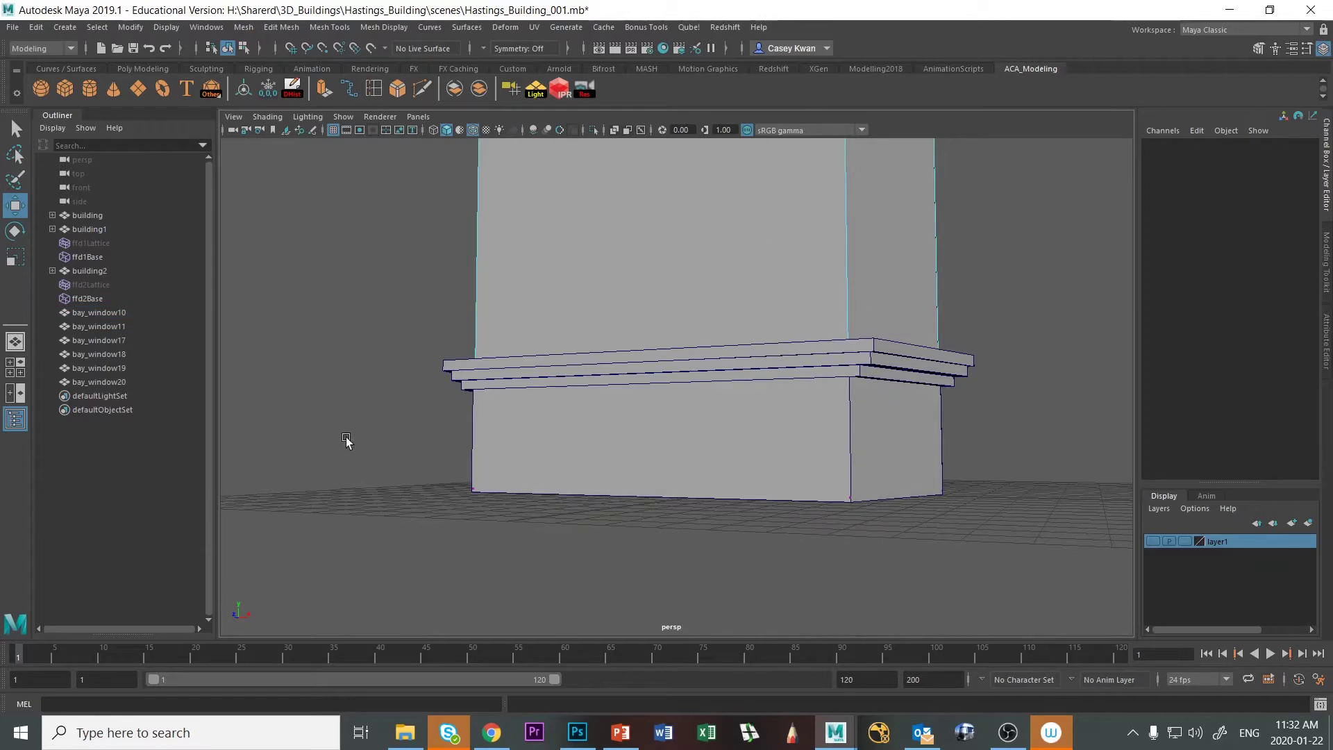
left_click_drag(345, 439, 993, 600)
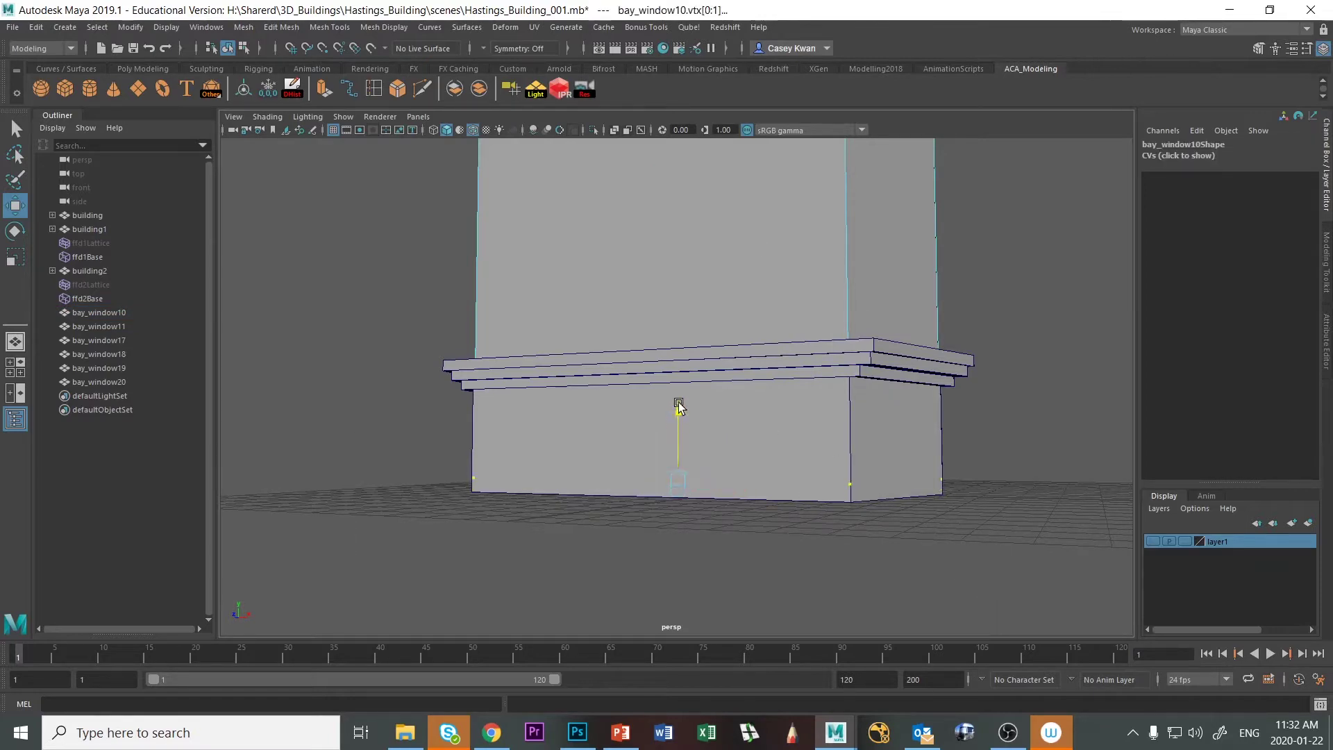
left_click_drag(678, 406, 682, 298)
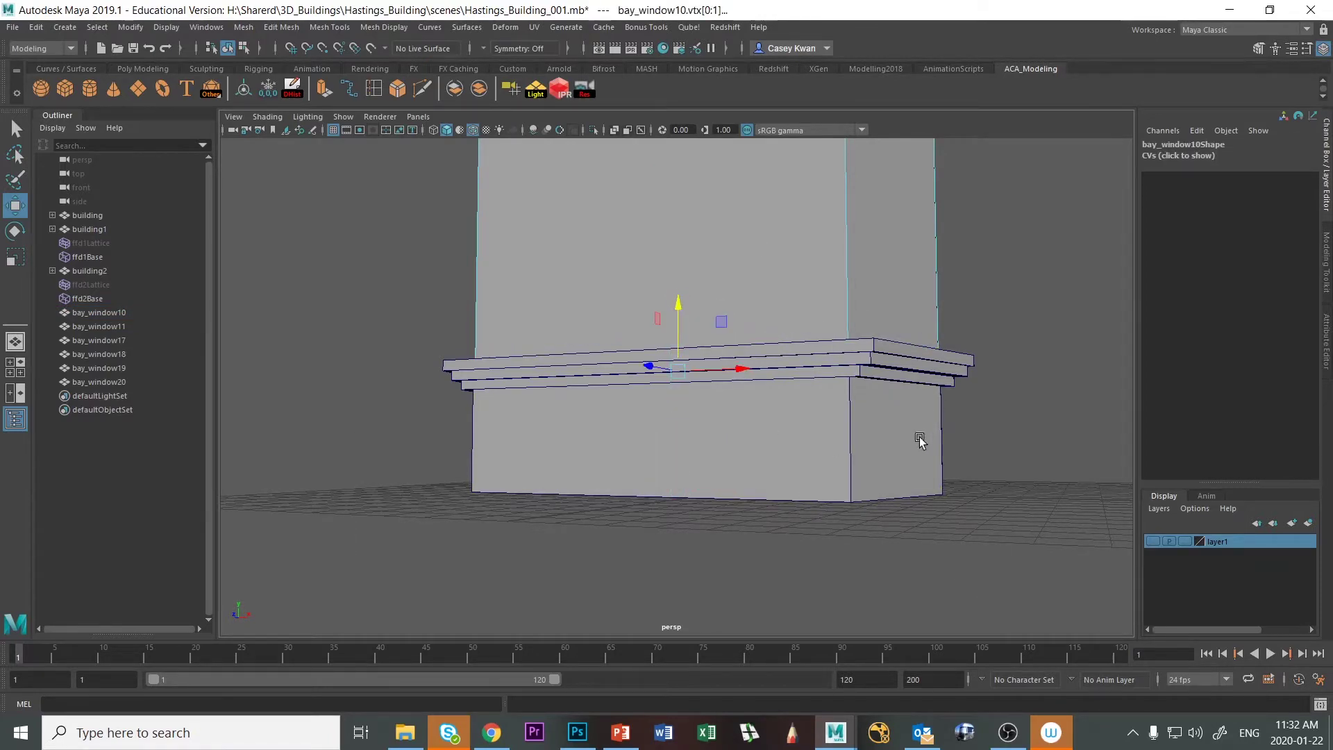
Select the base block below the ledge trim
left_click(871, 450)
left_click_drag(973, 445, 991, 437, "alt")
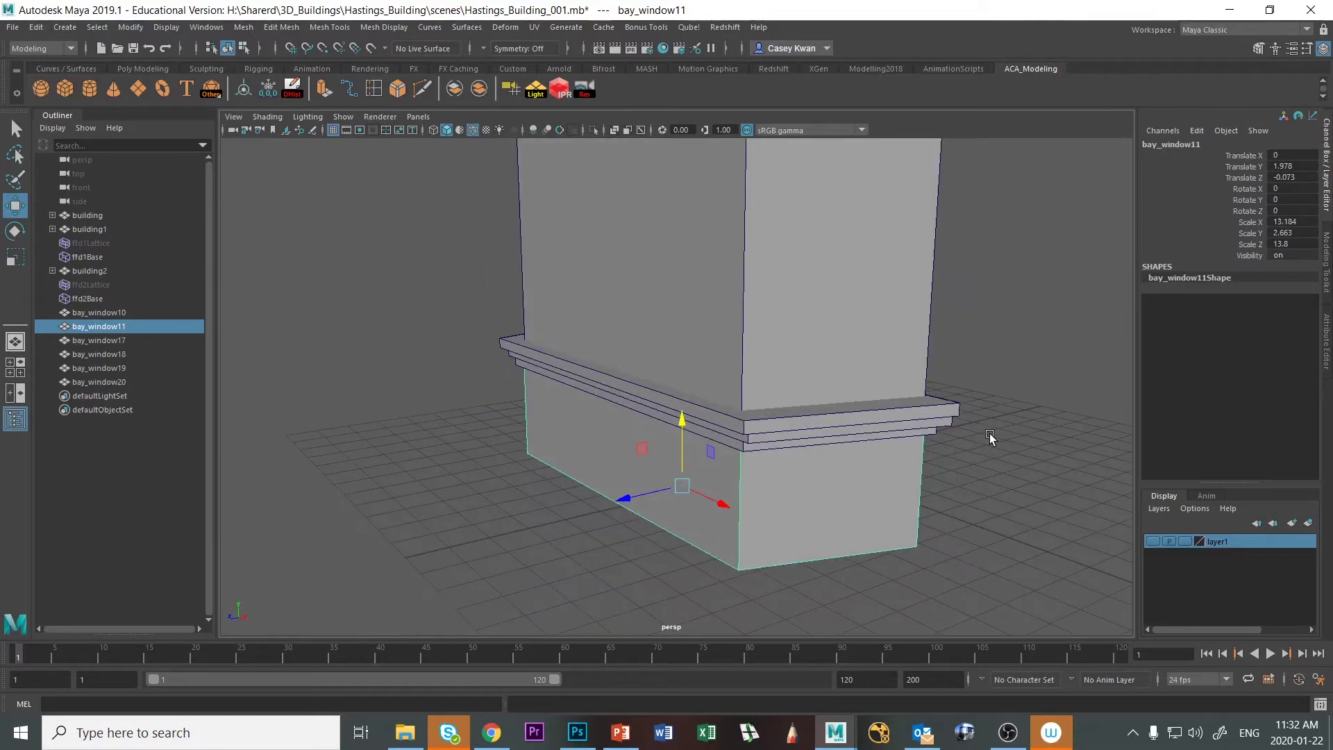
left_click(736, 307)
left_click(736, 505)
left_click_drag(604, 539, 620, 353, "alt")
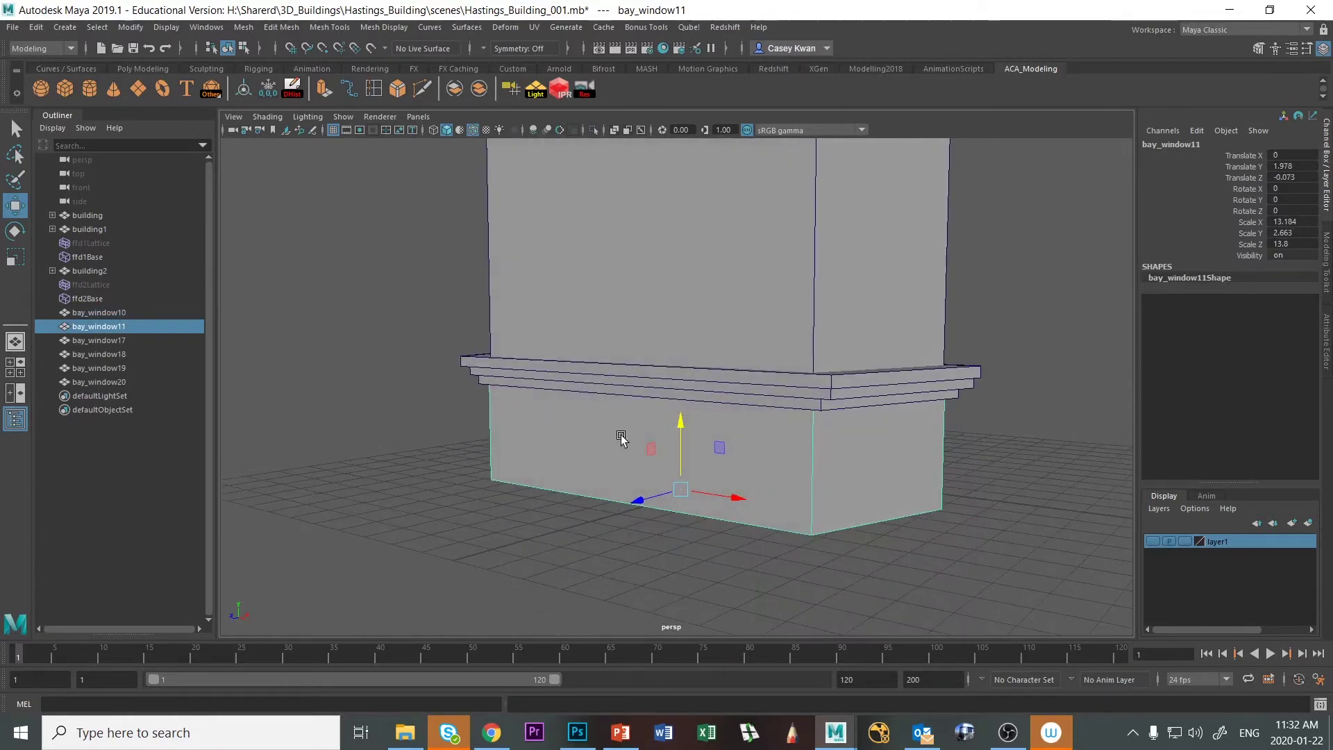
right_click_drag(620, 352, 630, 393)
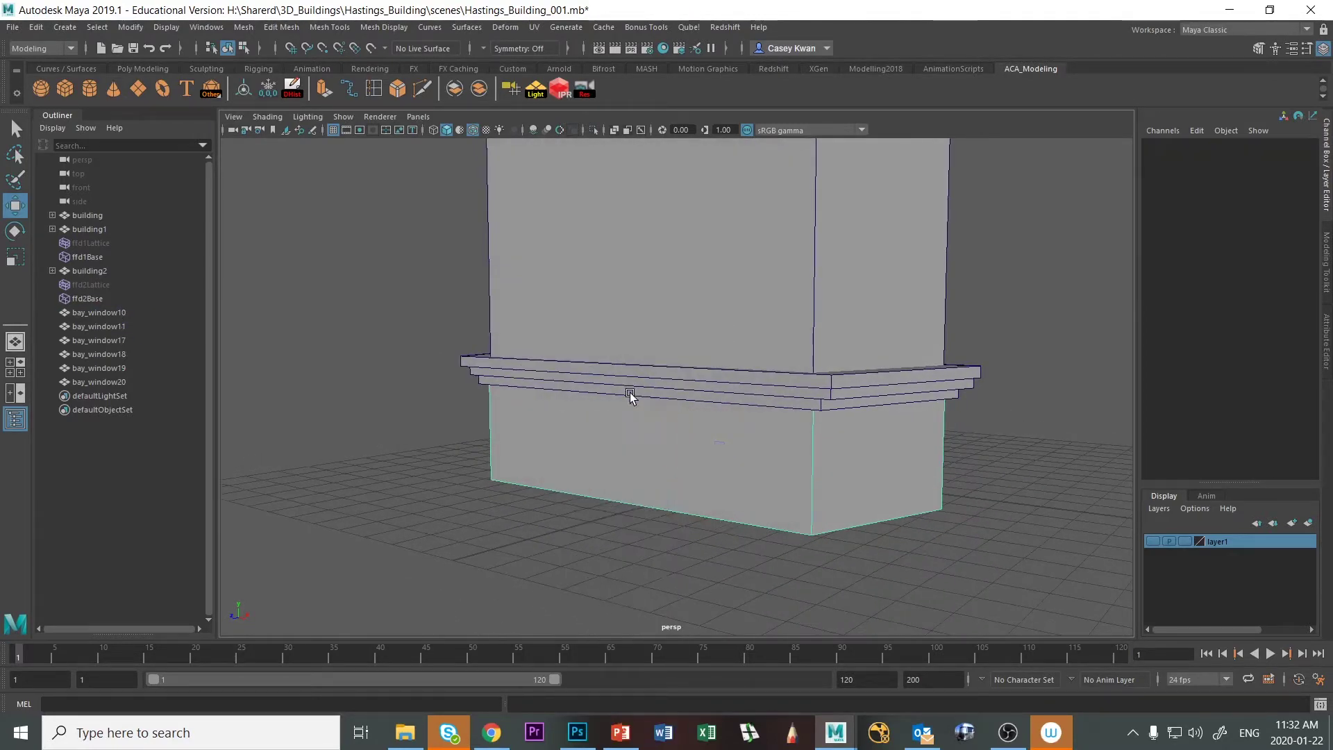
left_click(622, 443)
key("ctrl+d")
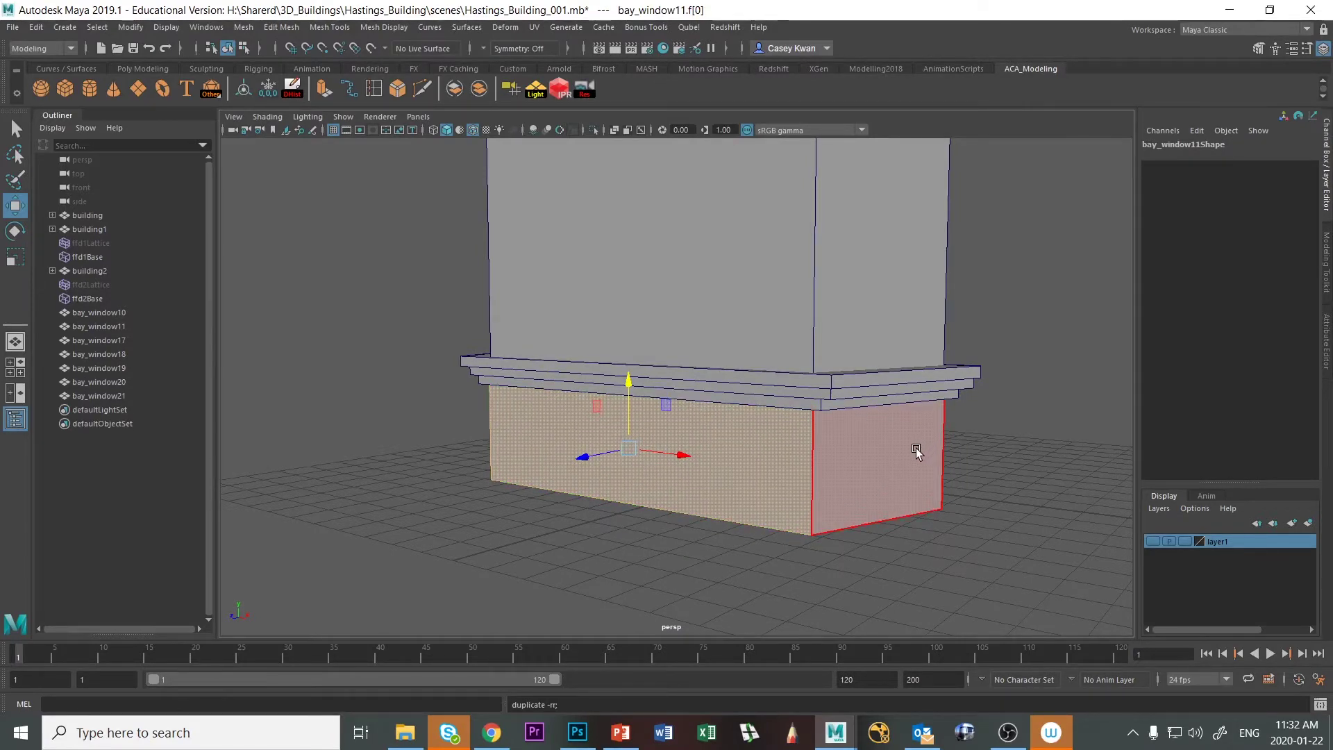
key("ctrl+z")
key("ctrl+z")
key("ctrl+z")
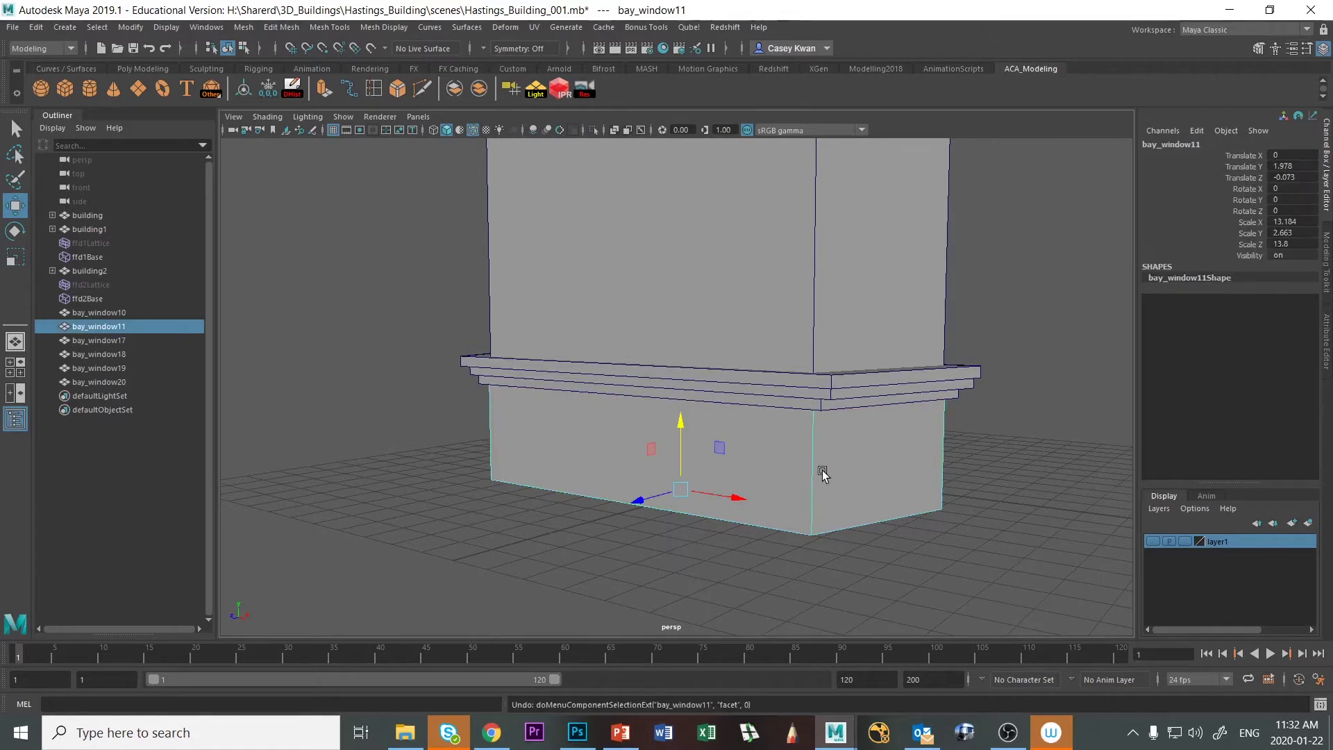
Extrude the base block's front face with an Offset of 0.4, checking the panel border against the reference photo in Photoshop
right_click_drag(774, 358, 774, 408)
left_click(760, 445)
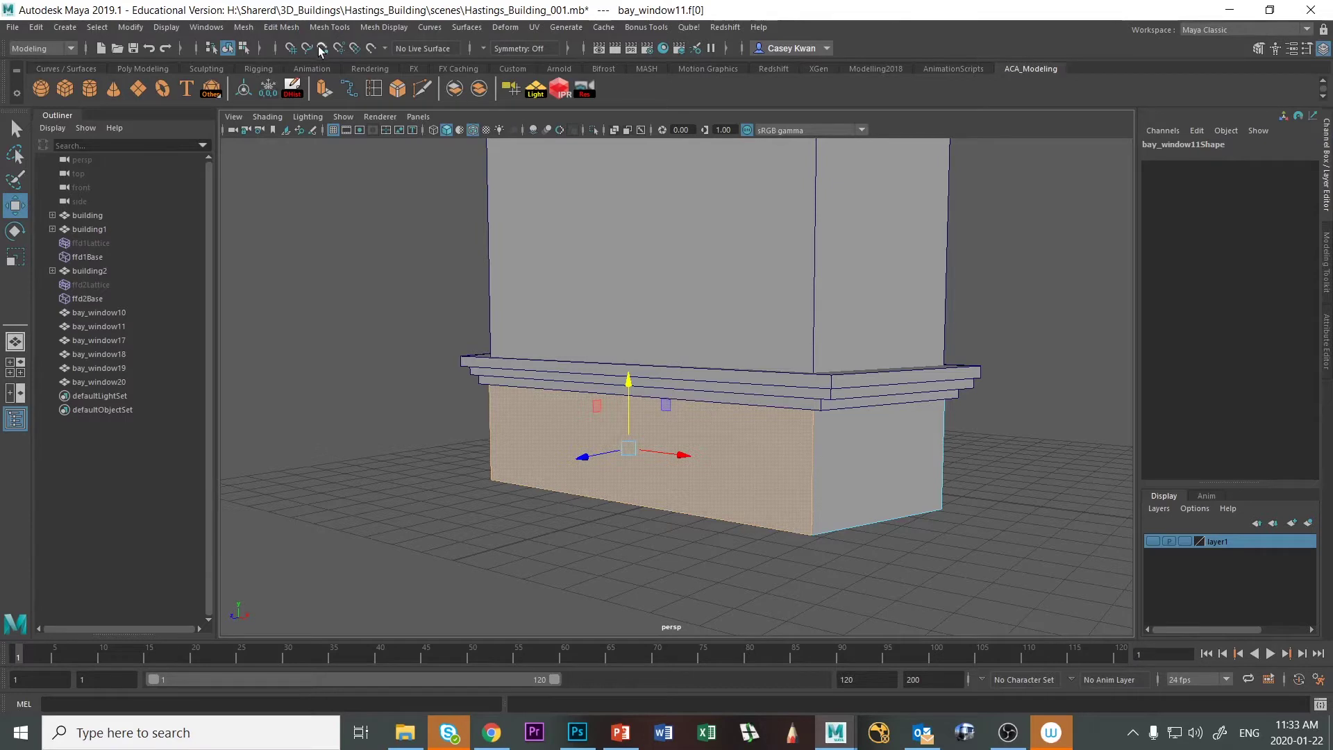
key("ctrl+e")
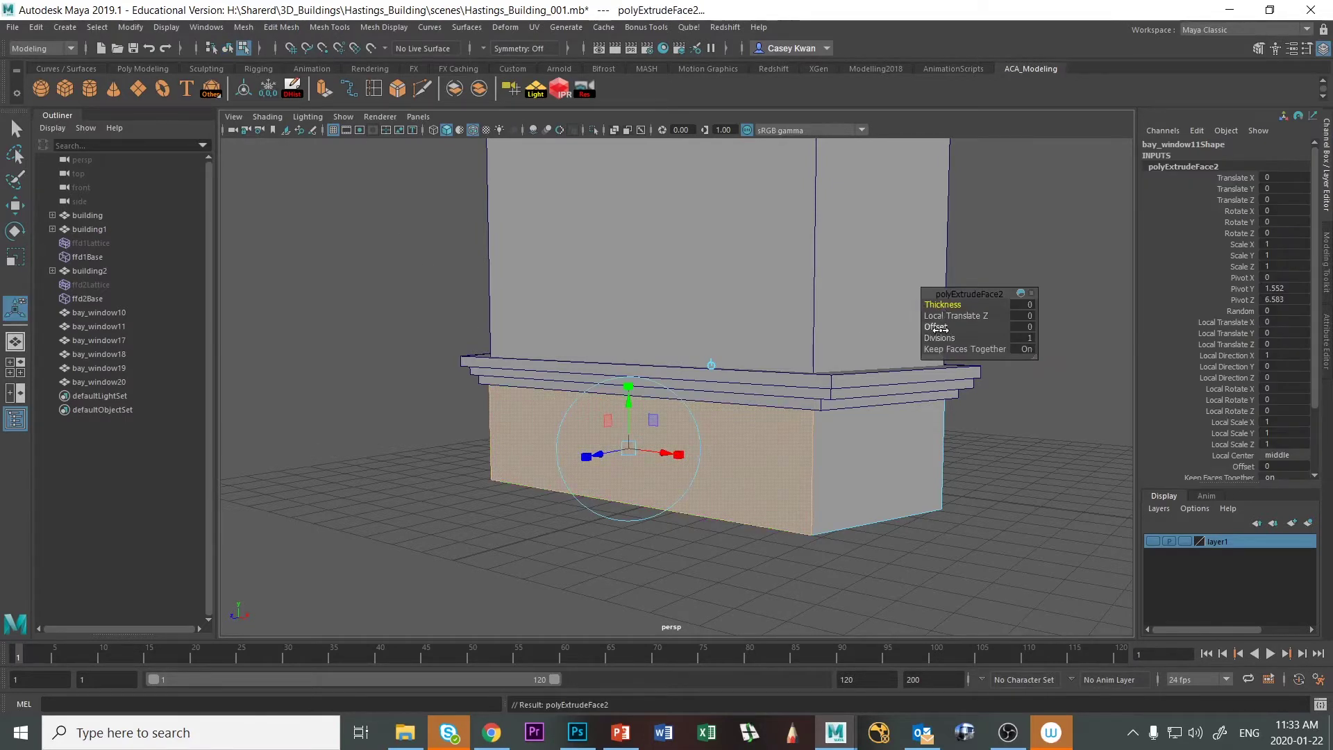
left_click_drag(925, 325, 929, 325)
key("alt+Tab")
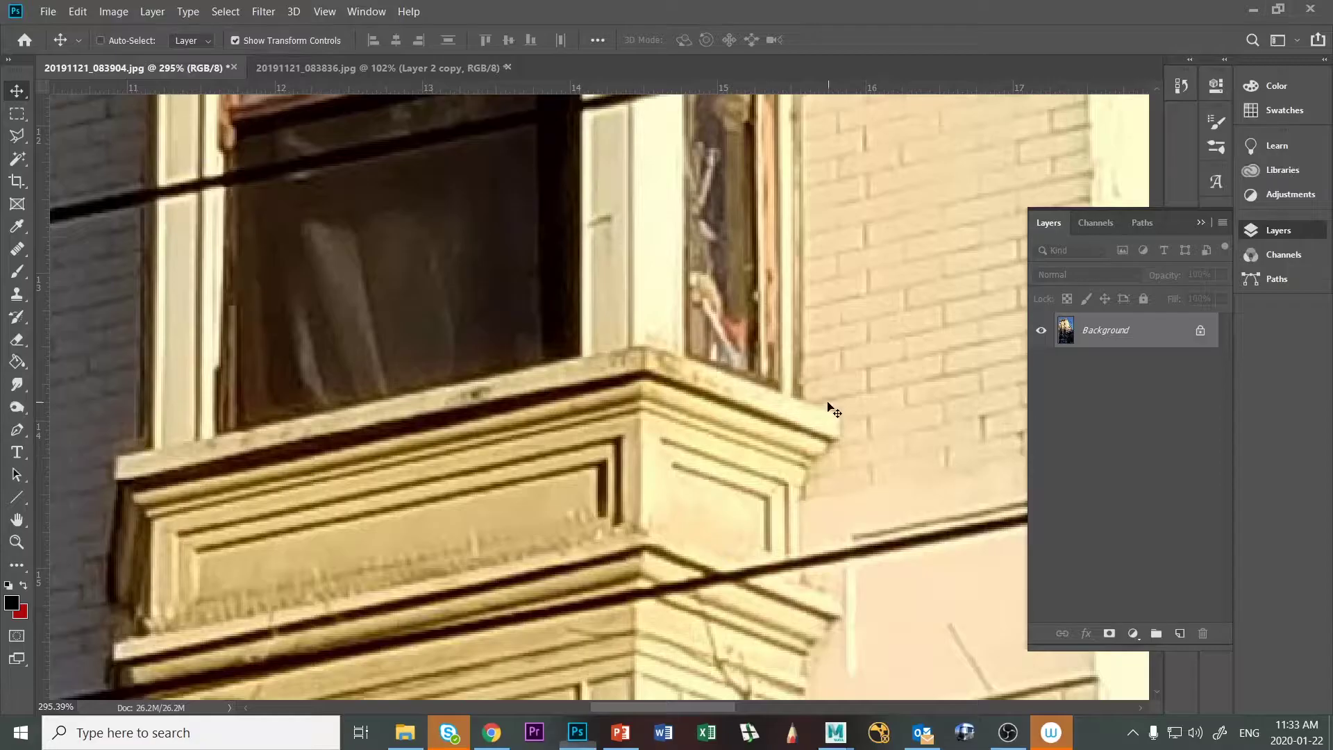
key("alt+Tab")
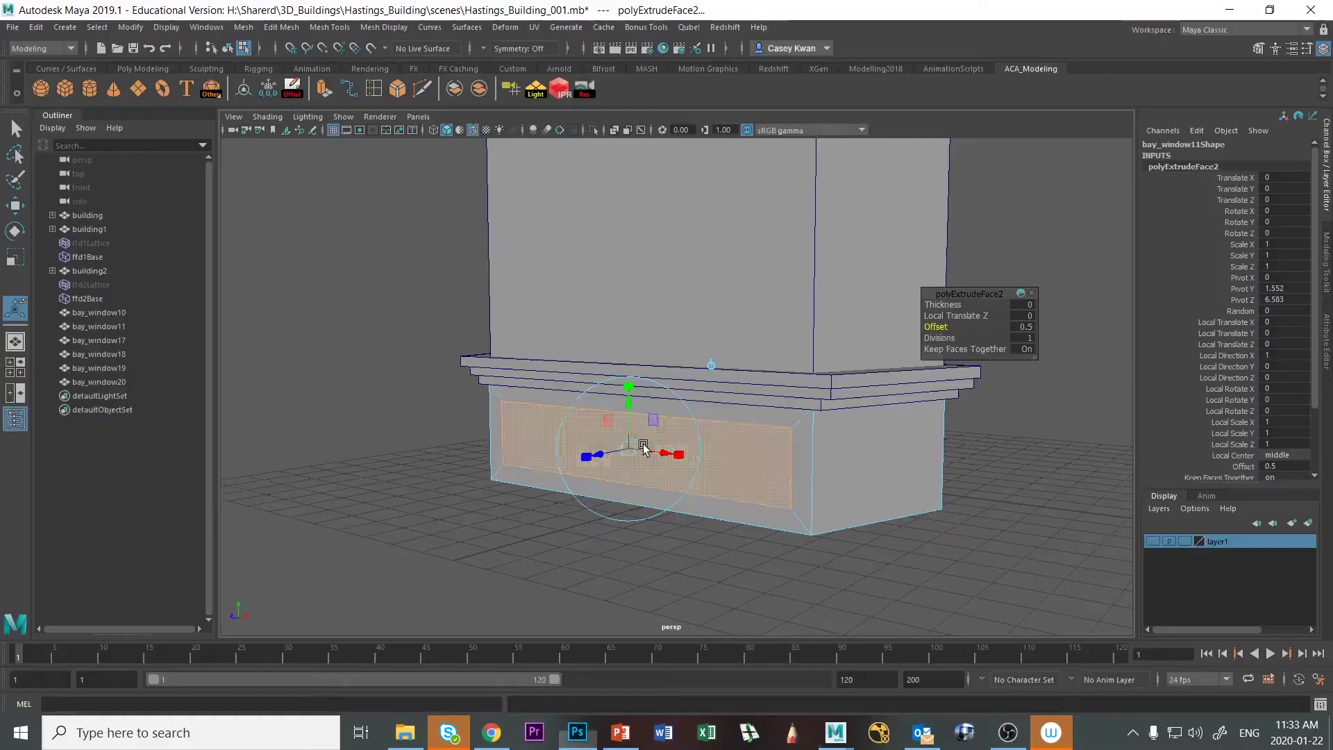
left_click_drag(798, 417, 805, 467, "alt")
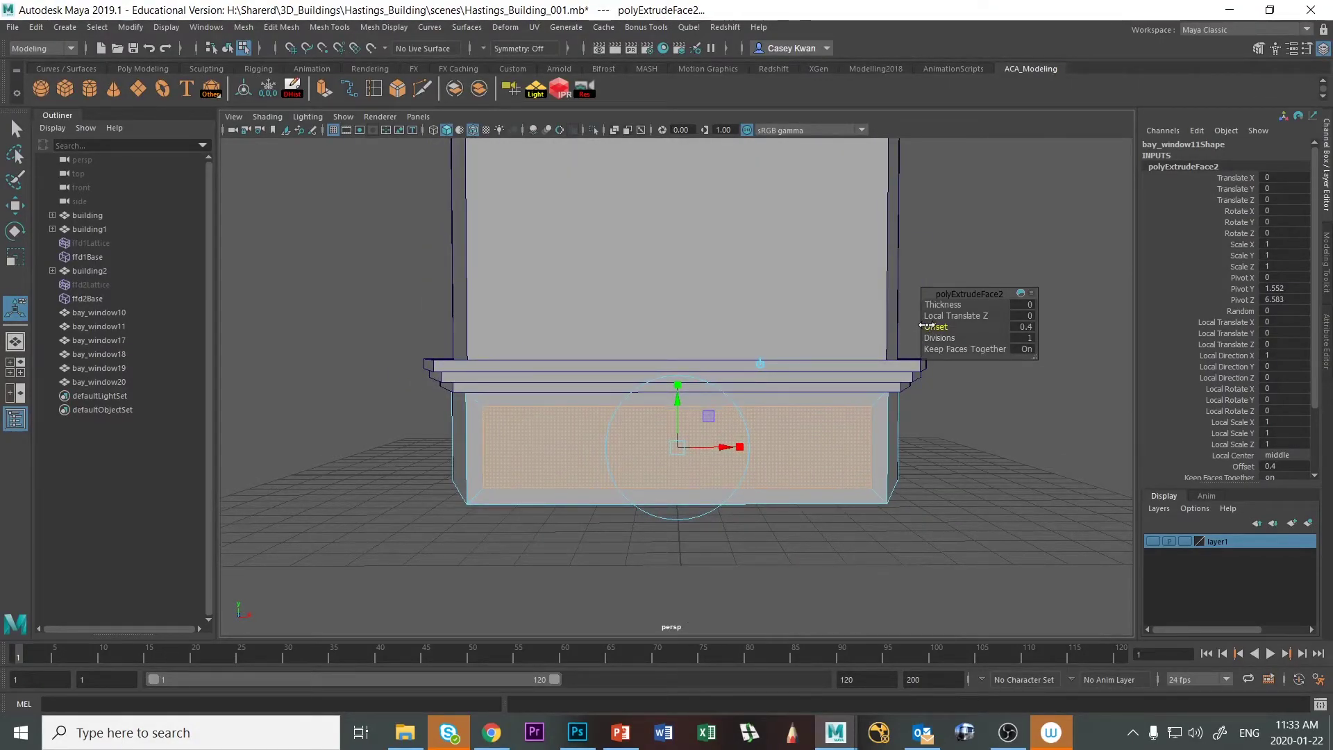
left_click_drag(1030, 408, 976, 415, "alt")
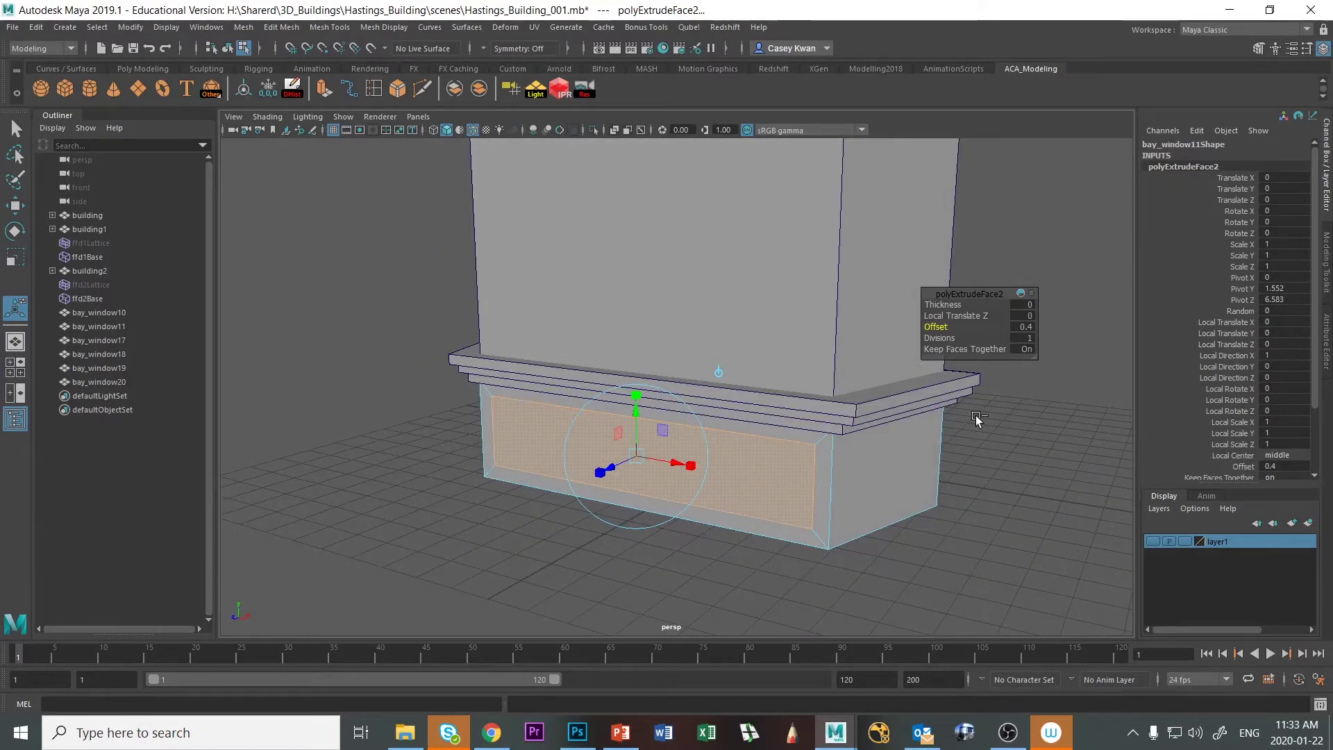
Extrude the inset front face again and push it into the block, comparing the recess with the Photoshop reference photo
key("ctrl+e")
key("w")
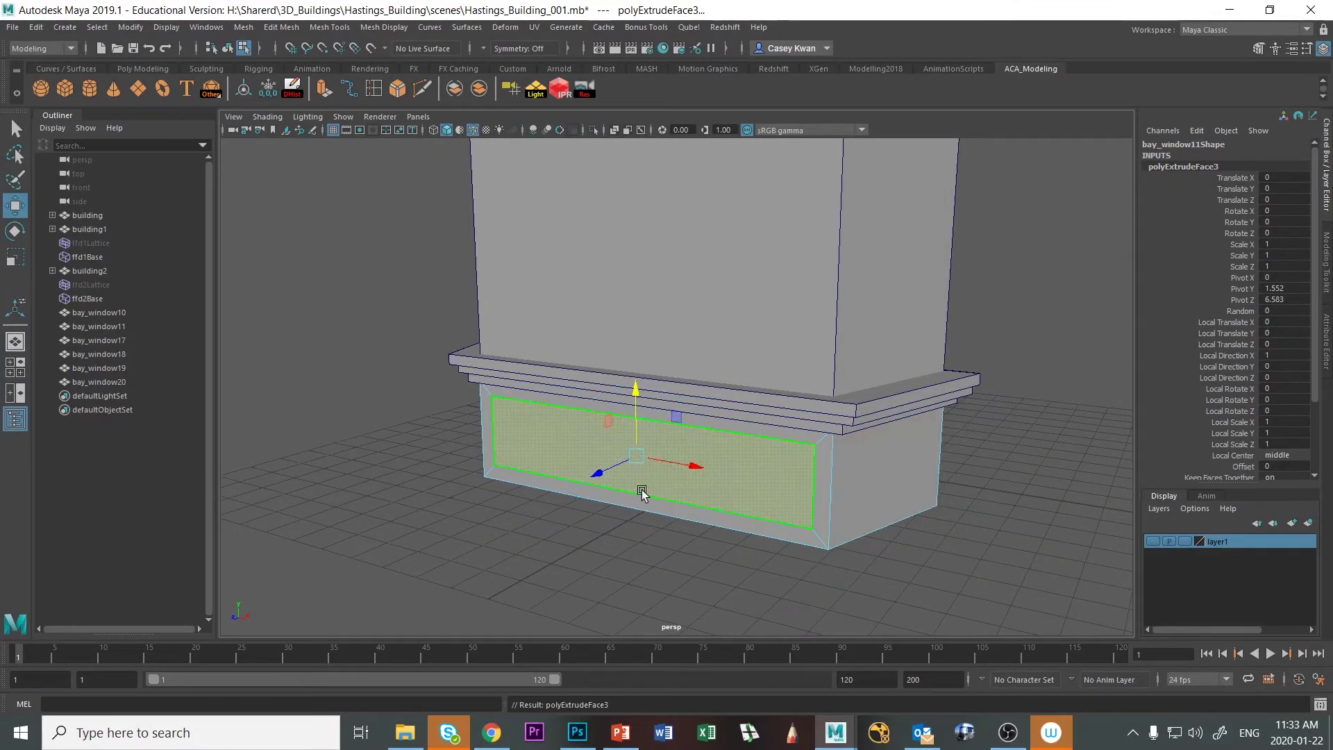
left_click_drag(595, 476, 612, 467)
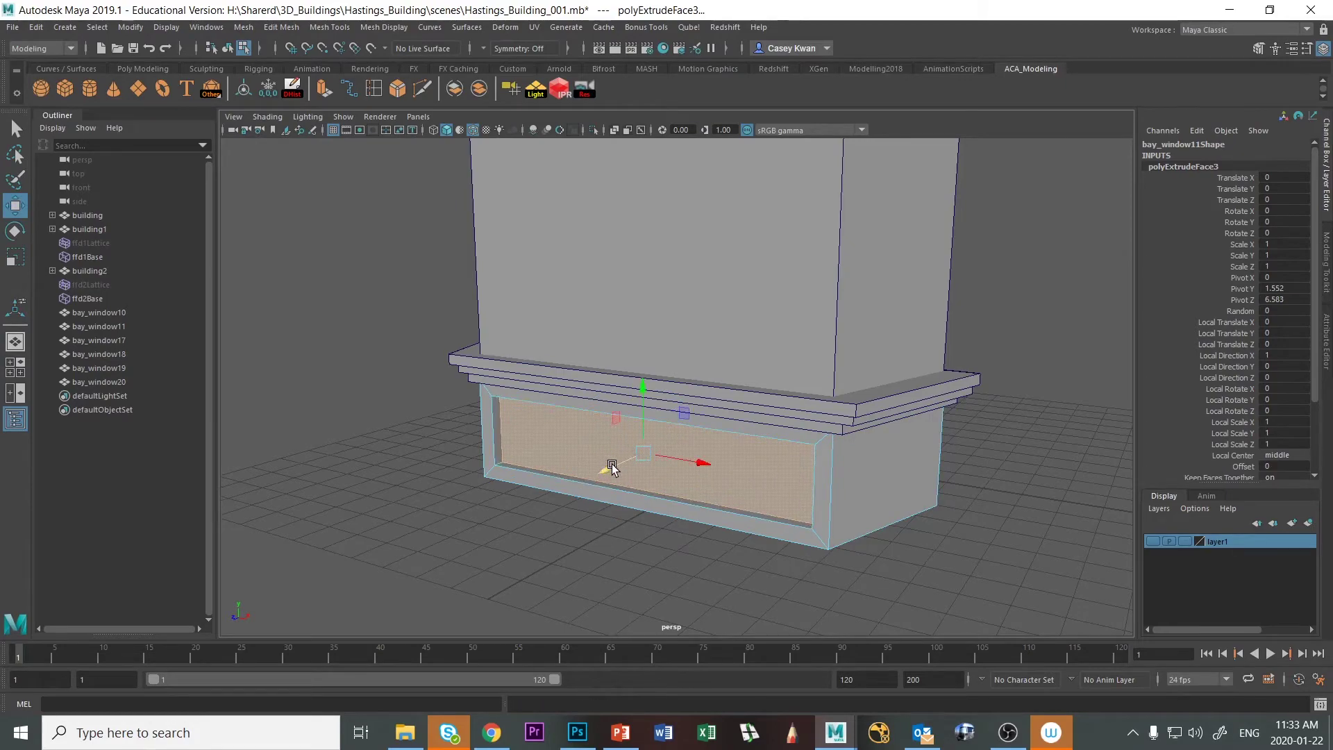
key("alt+Tab")
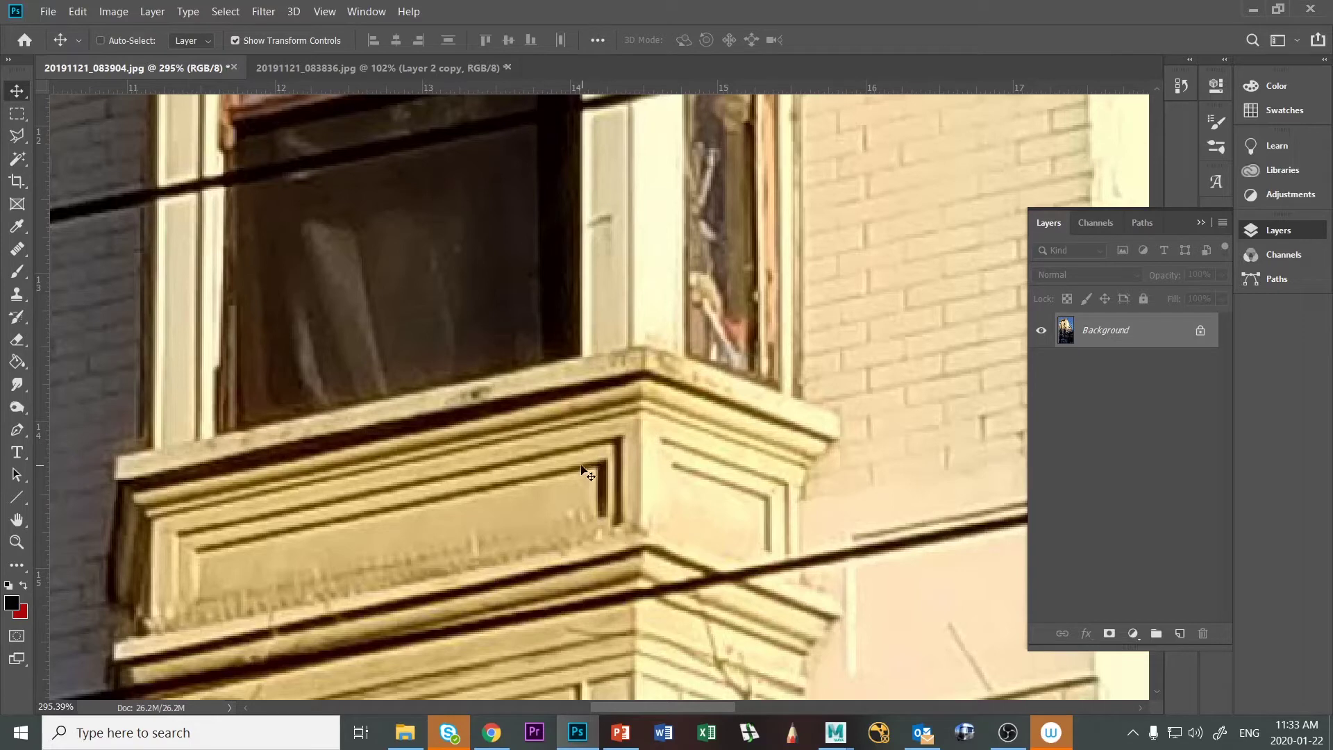
key("alt+Tab")
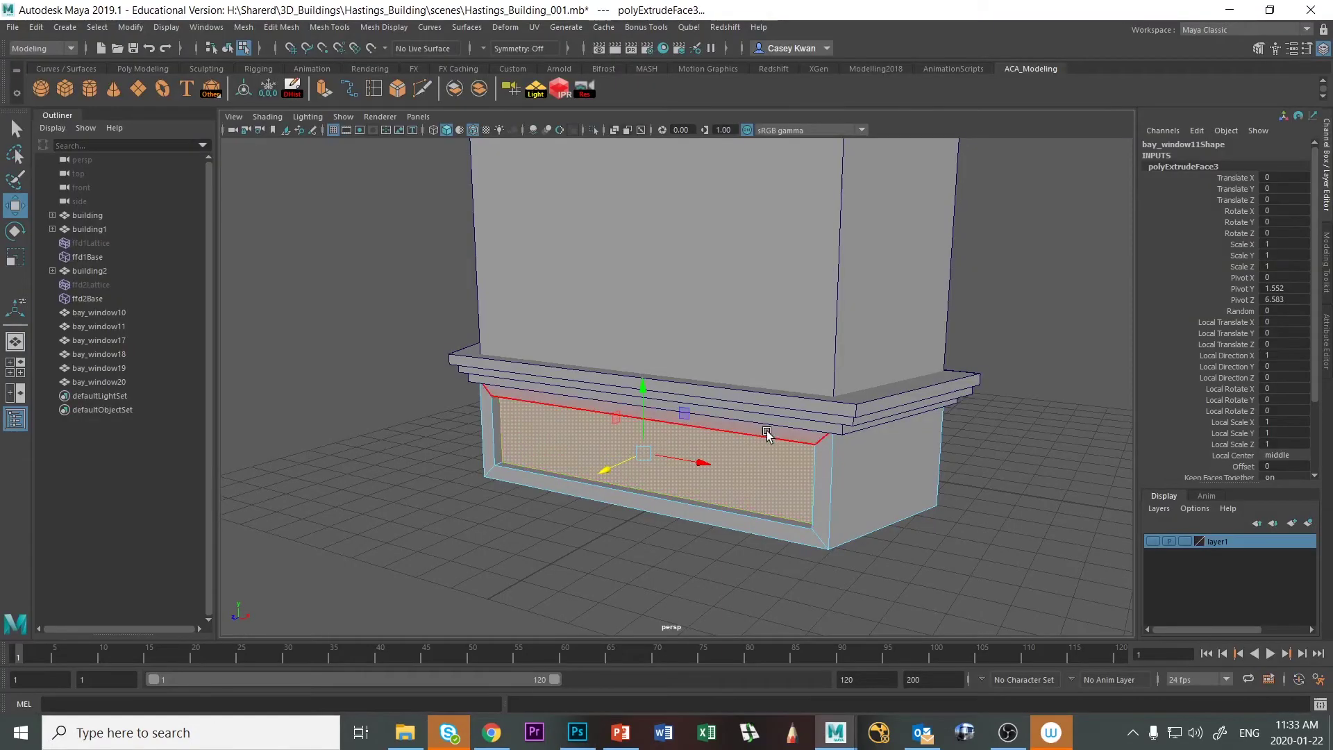
Extrude the recessed front face with an Offset of 0.3 to form a second inner border
key("ctrl+e")
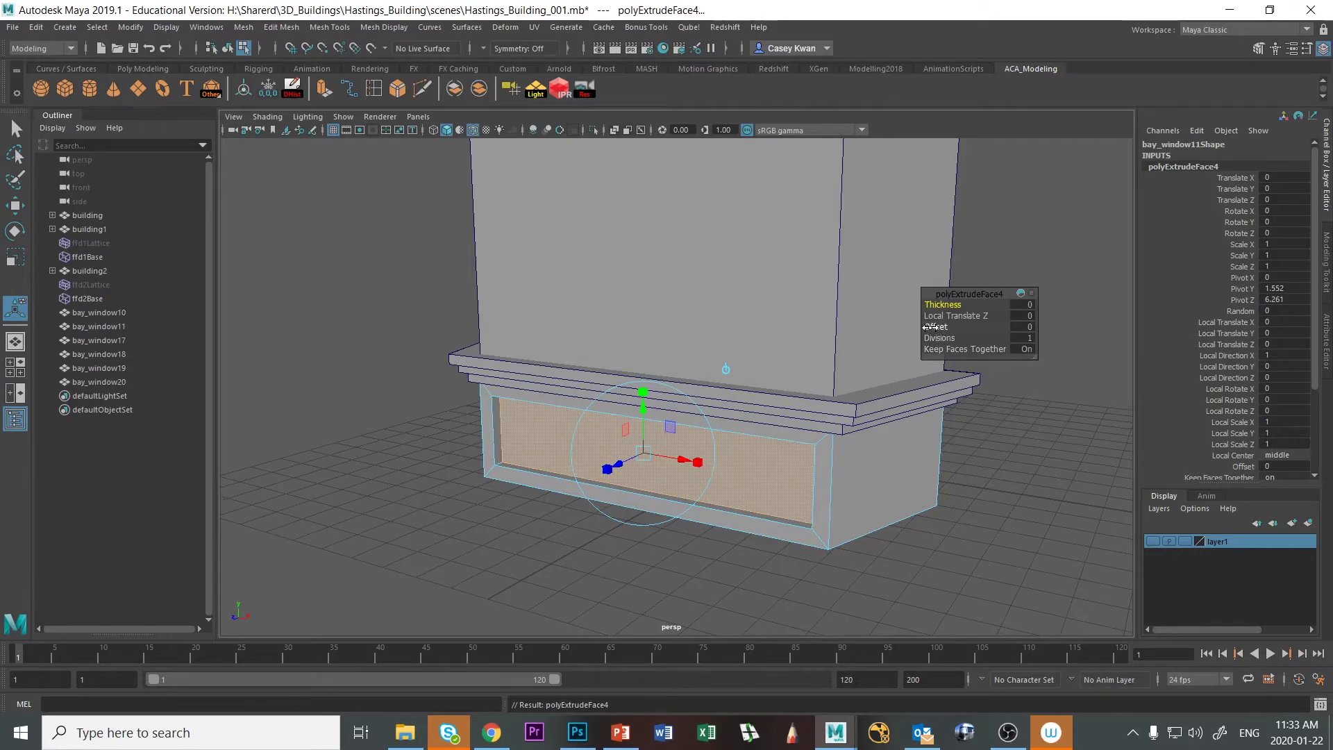
left_click_drag(931, 326, 932, 334)
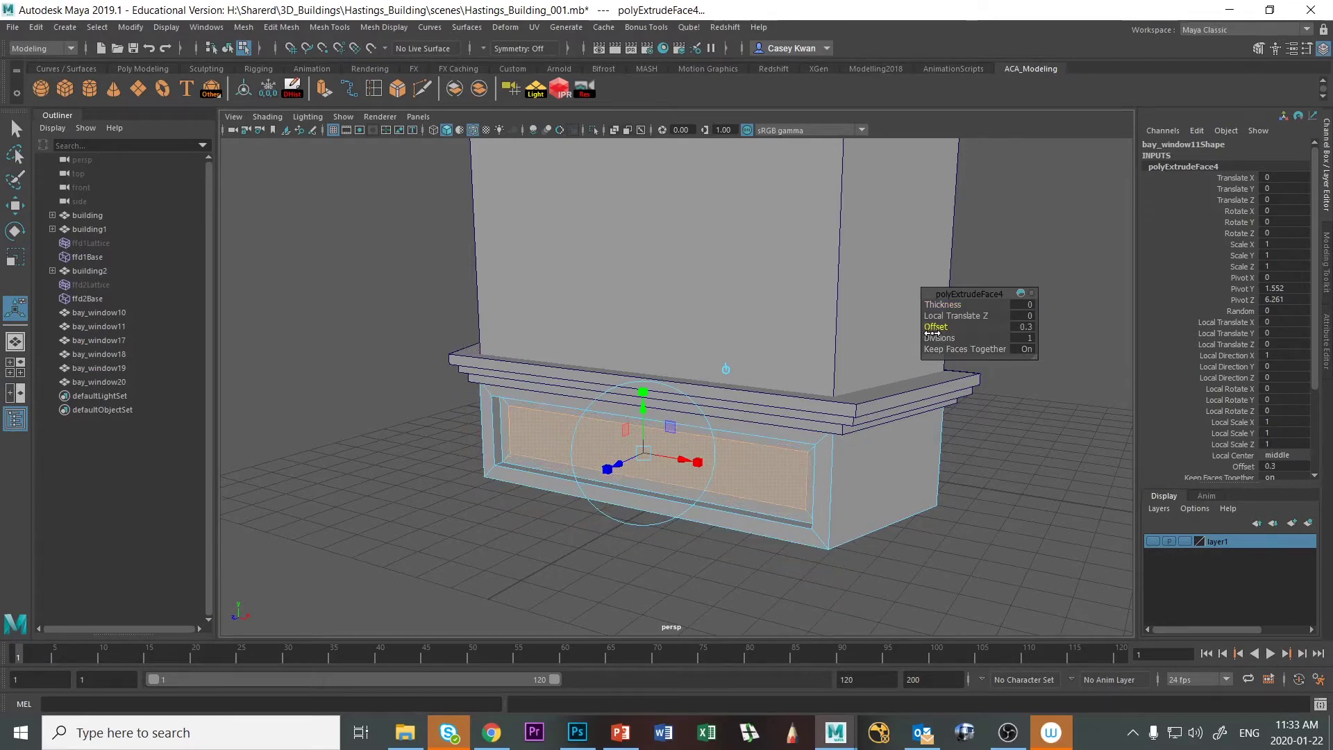
left_click_drag(762, 420, 605, 464, "alt")
Extrude the inner front face inward to a Local Translate Z of about -0.217 and compare the stepped panel with the Photoshop photo
key("ctrl+e")
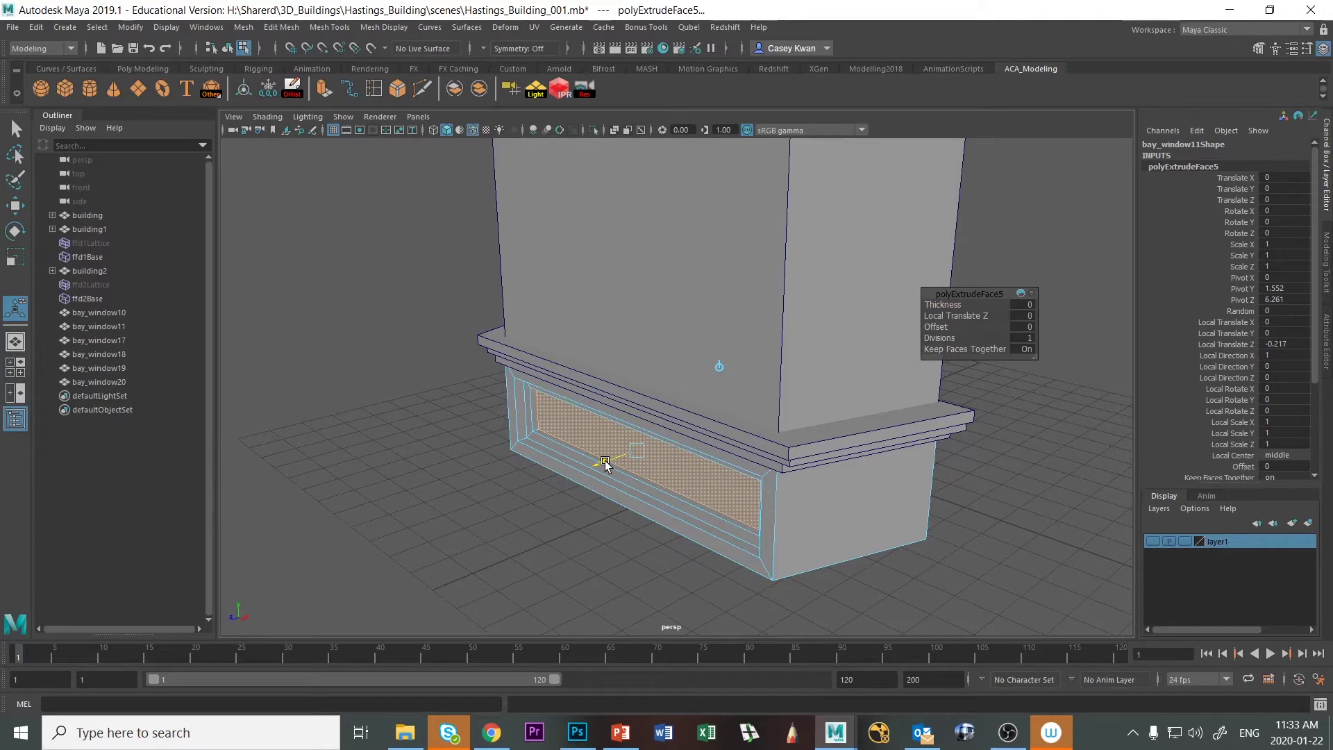
left_click(370, 321)
left_click_drag(370, 321, 425, 301, "alt")
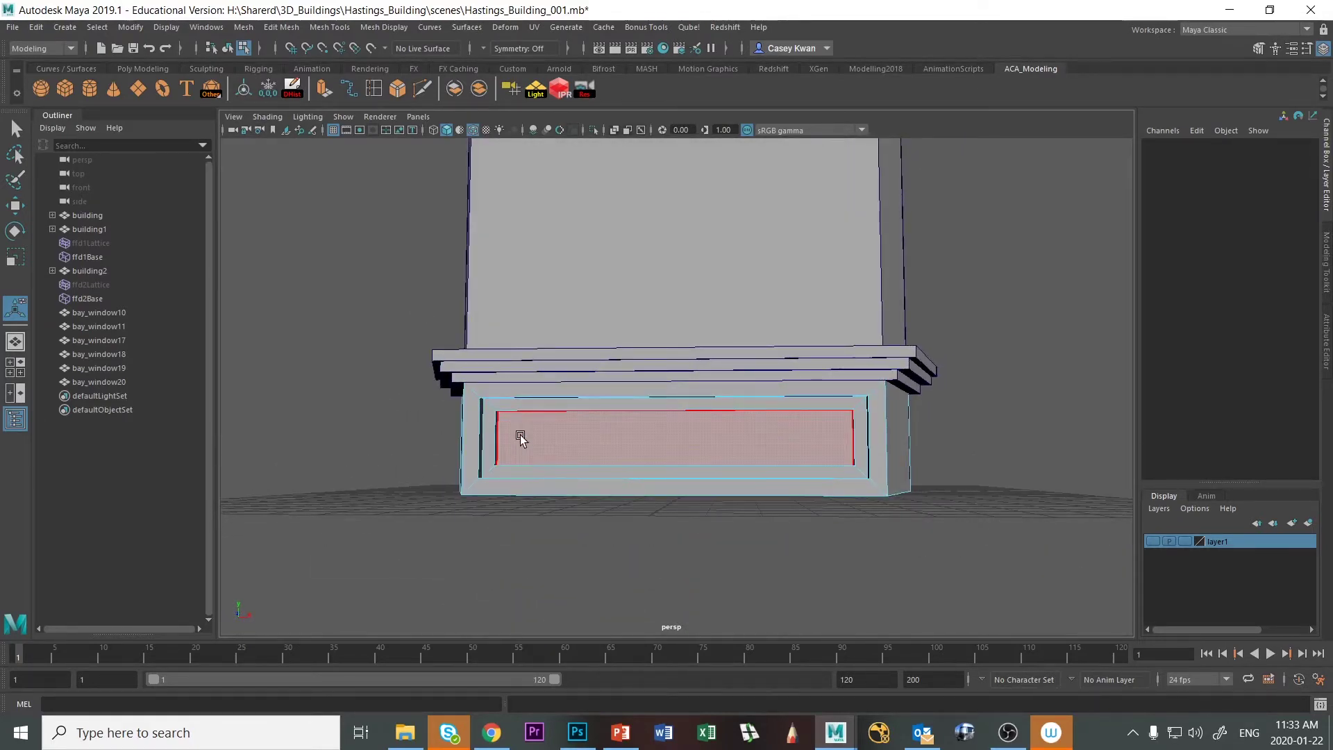
key("alt+Tab")
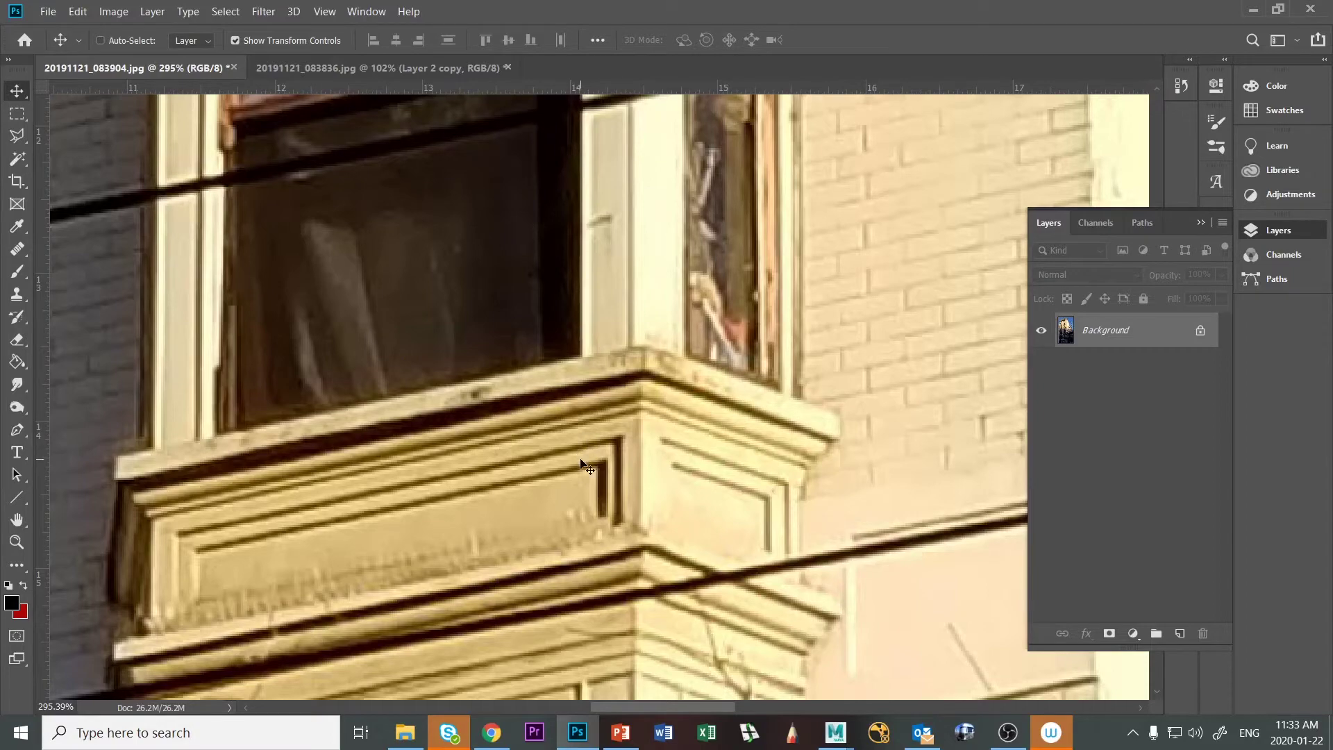
key("alt+Tab")
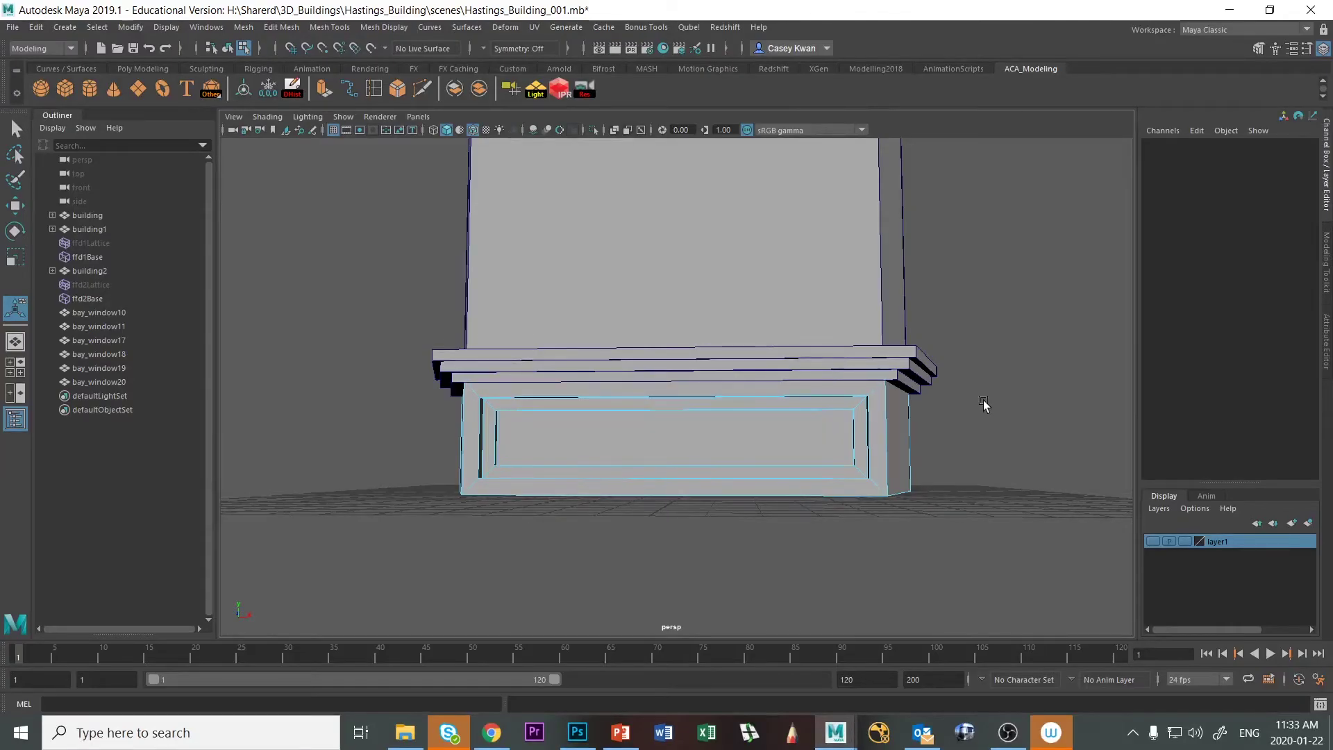
Return the base block to object mode and select it as a whole
left_click_drag(982, 402, 945, 412, "alt")
right_click_drag(866, 450, 936, 337)
left_click_drag(768, 491, 682, 438, "alt")
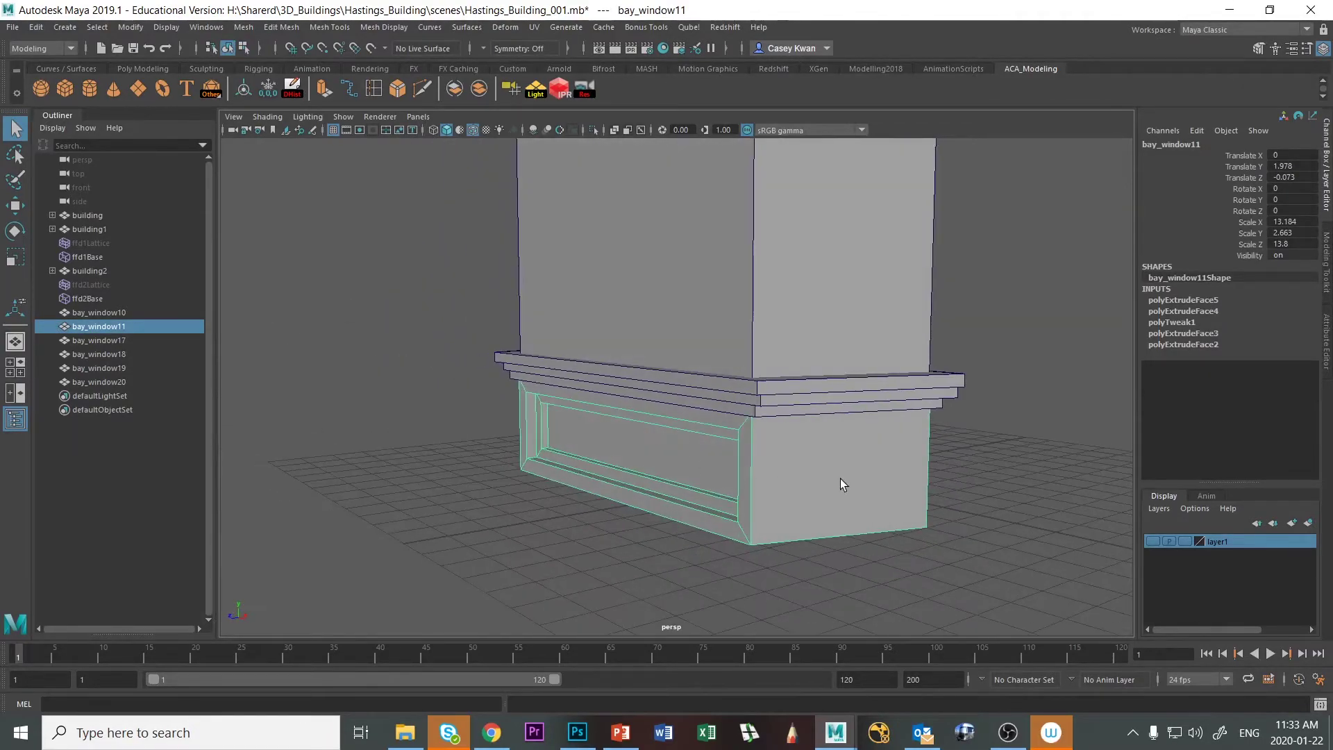
left_click_drag(528, 482, 689, 473, "alt")
left_click_drag(728, 473, 506, 470, "alt")
Select the base block's narrow side face and extrude it with an Offset of 0.4
right_click_drag(776, 460, 792, 393)
left_click(764, 441)
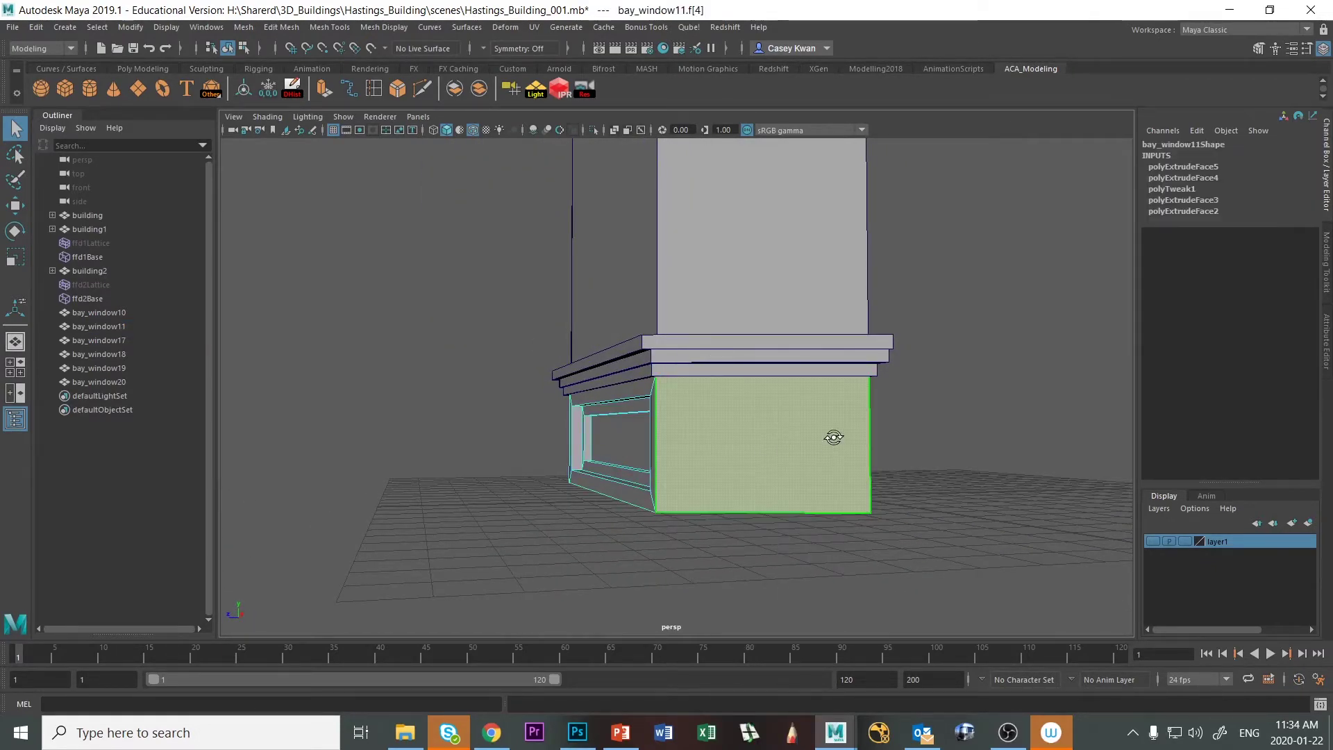
left_click_drag(836, 437, 823, 443, "alt")
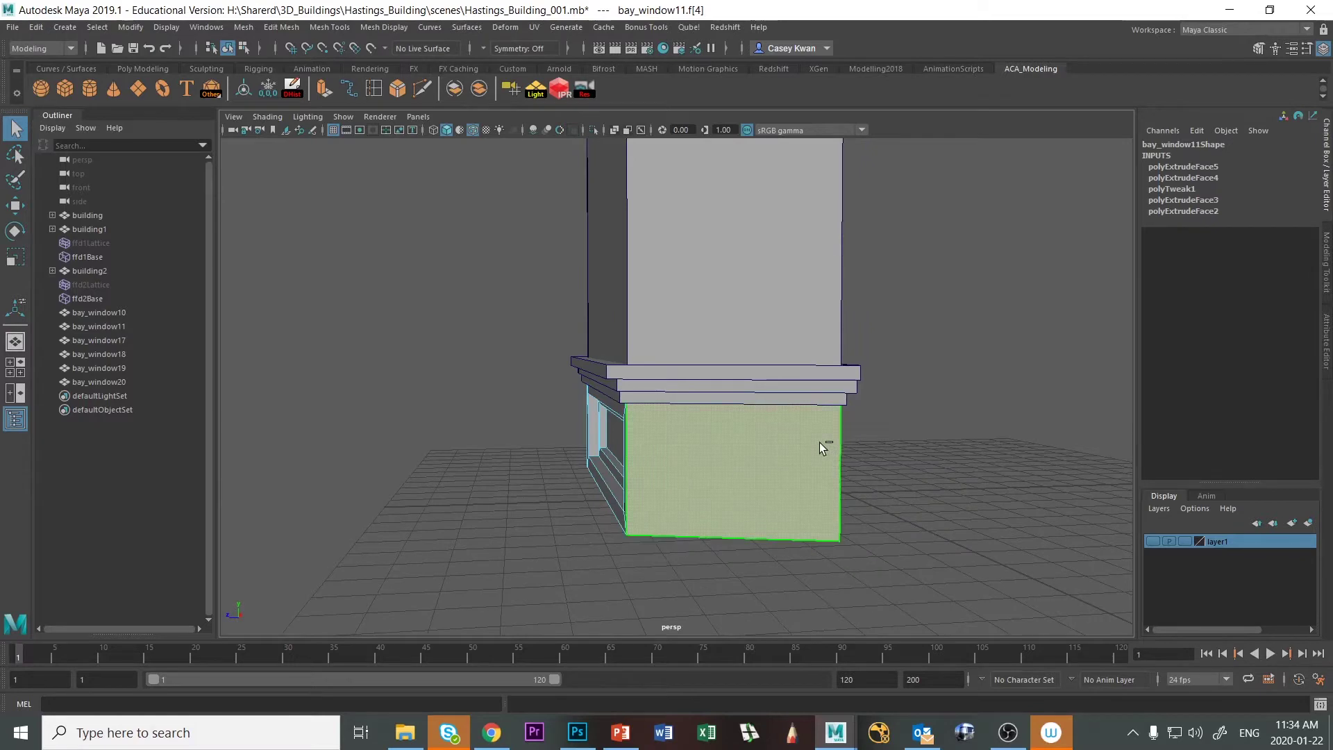
key("ctrl+e")
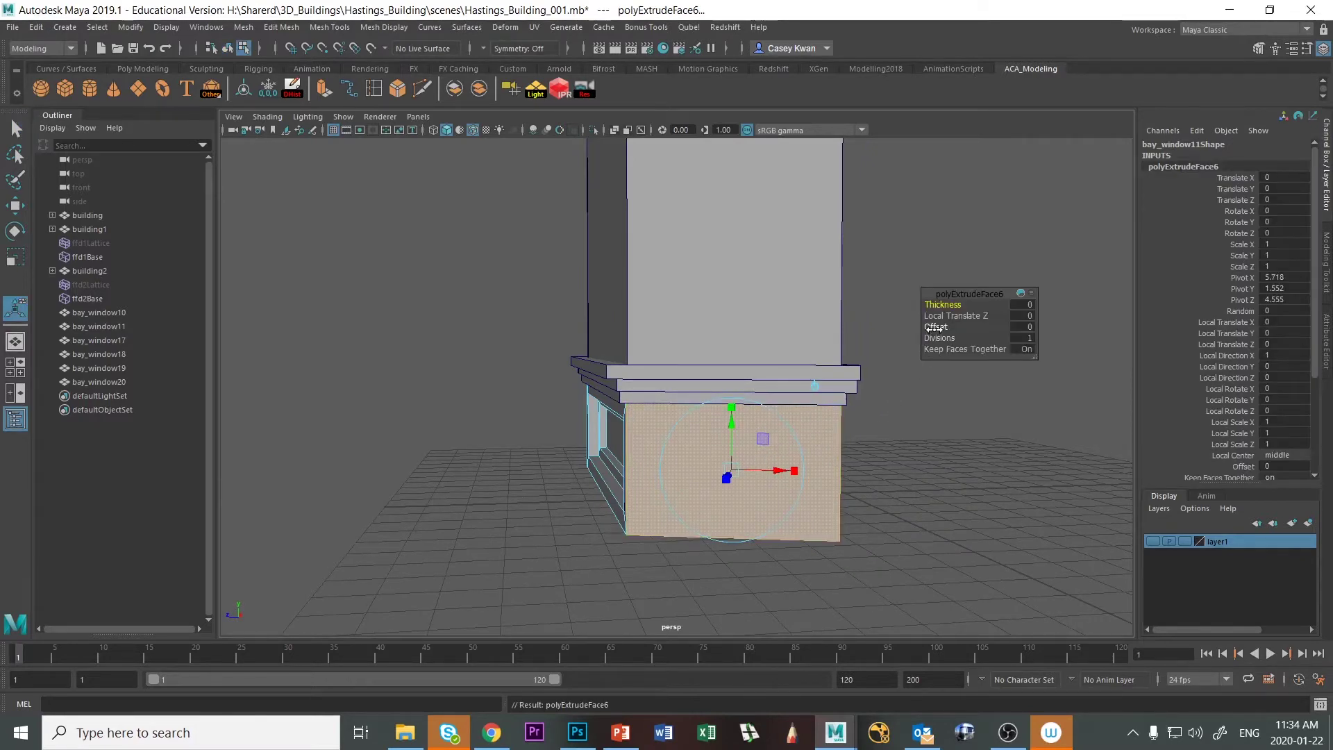
left_click_drag(932, 328, 928, 337)
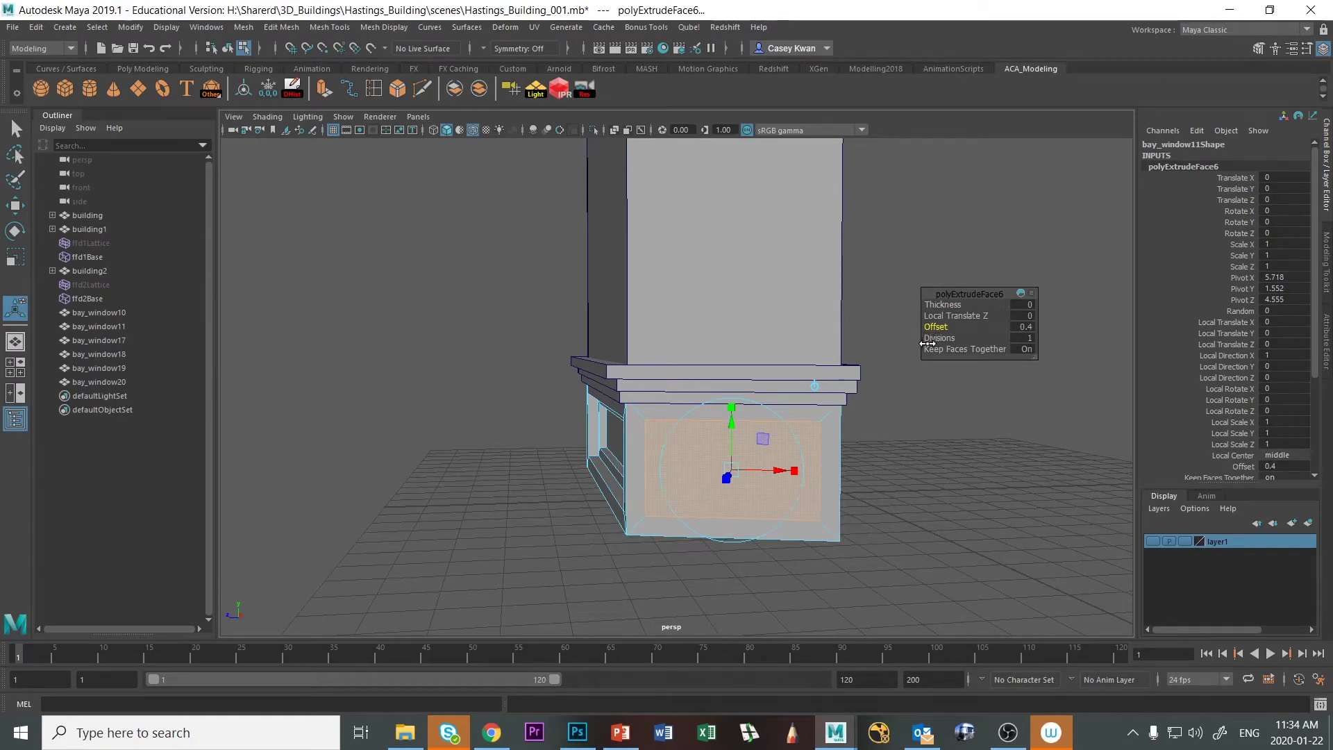
left_click(1031, 325)
type(".4")
key("Return")
left_click_drag(702, 417, 539, 417, "alt")
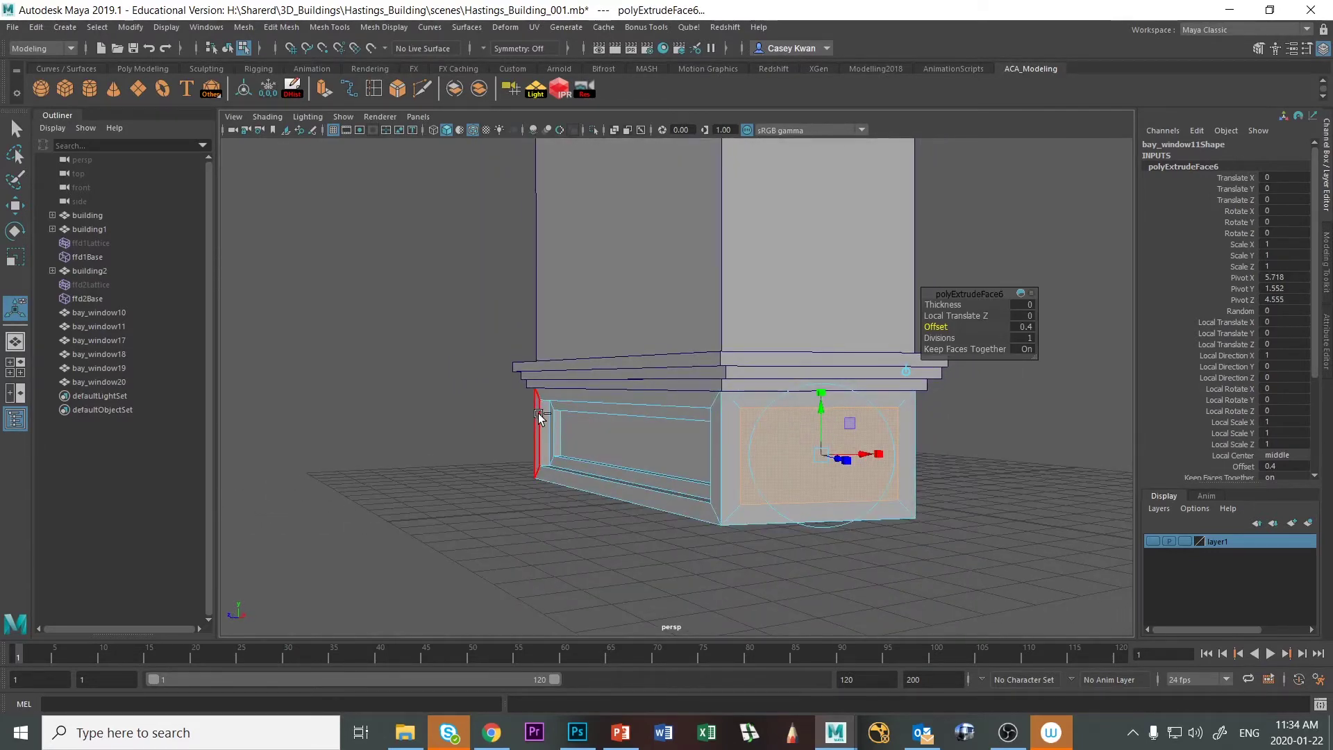
key("ctrl+e")
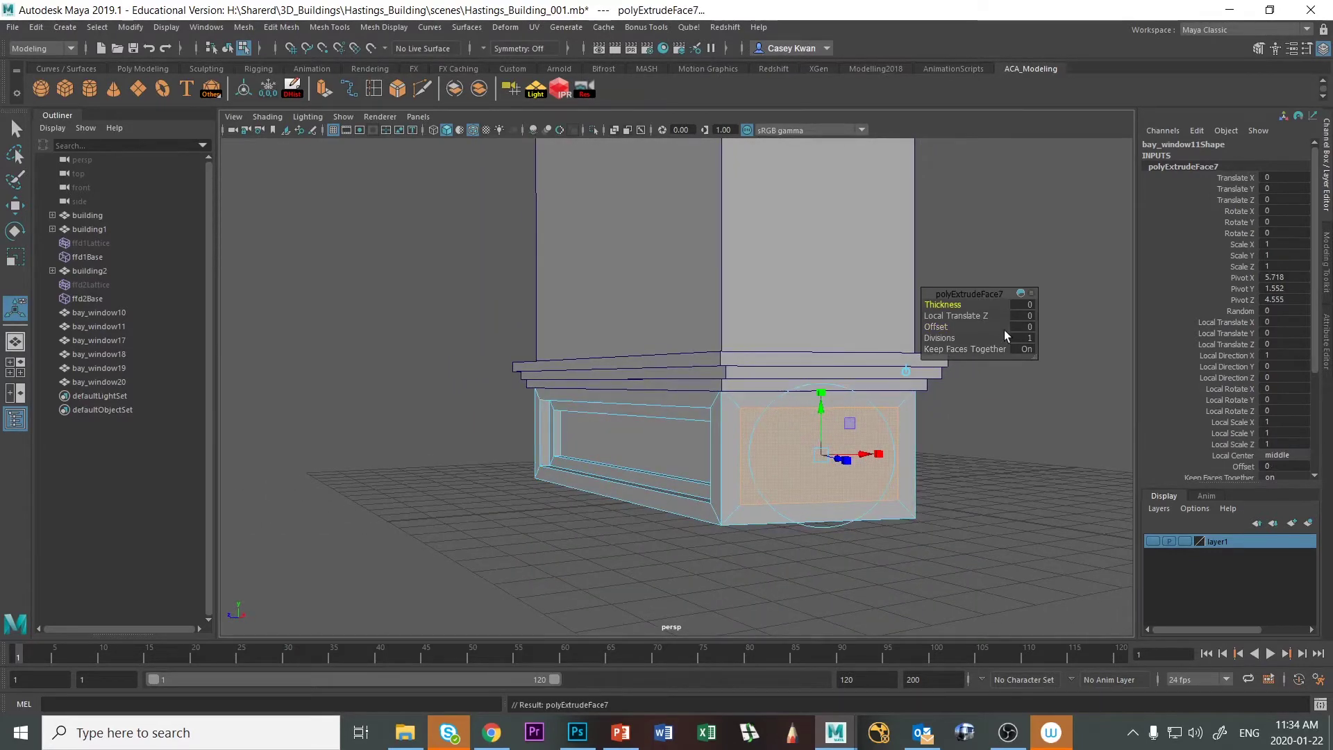
left_click(1026, 326)
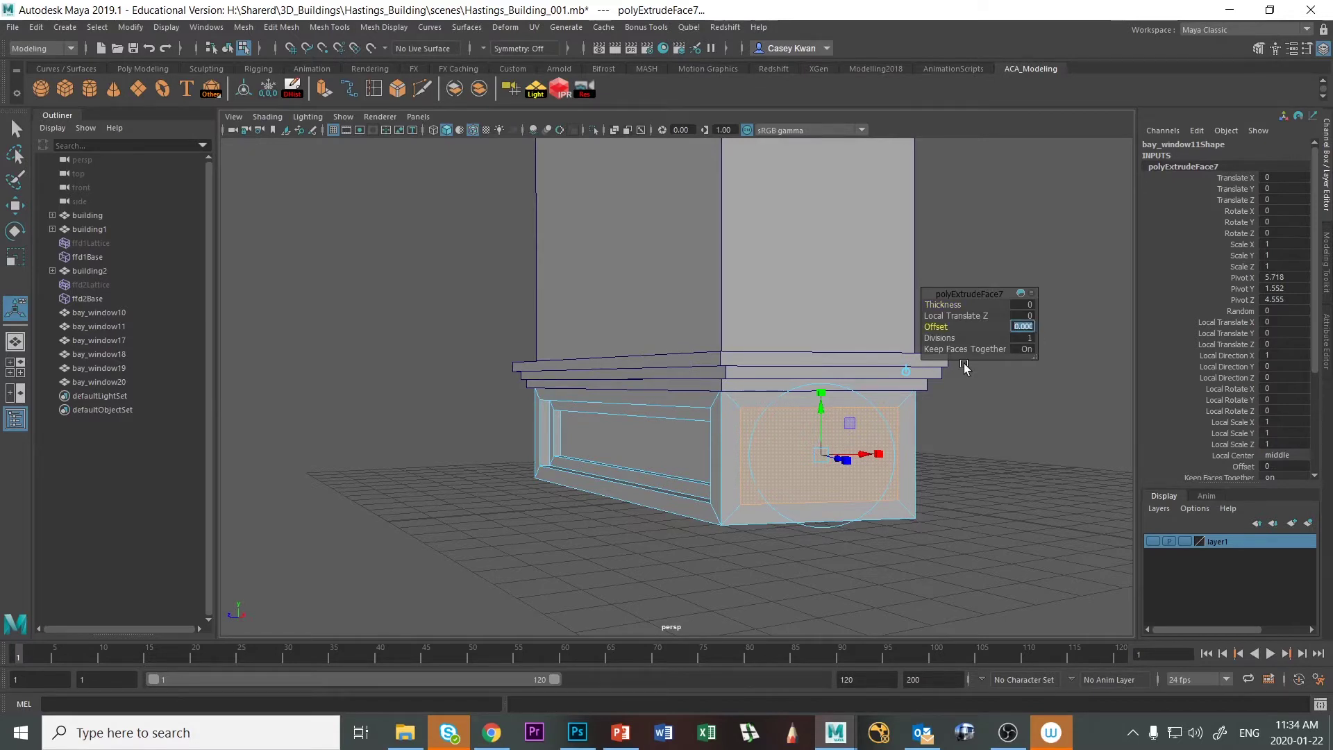
type("0.4")
left_click_drag(531, 649, 18, 653)
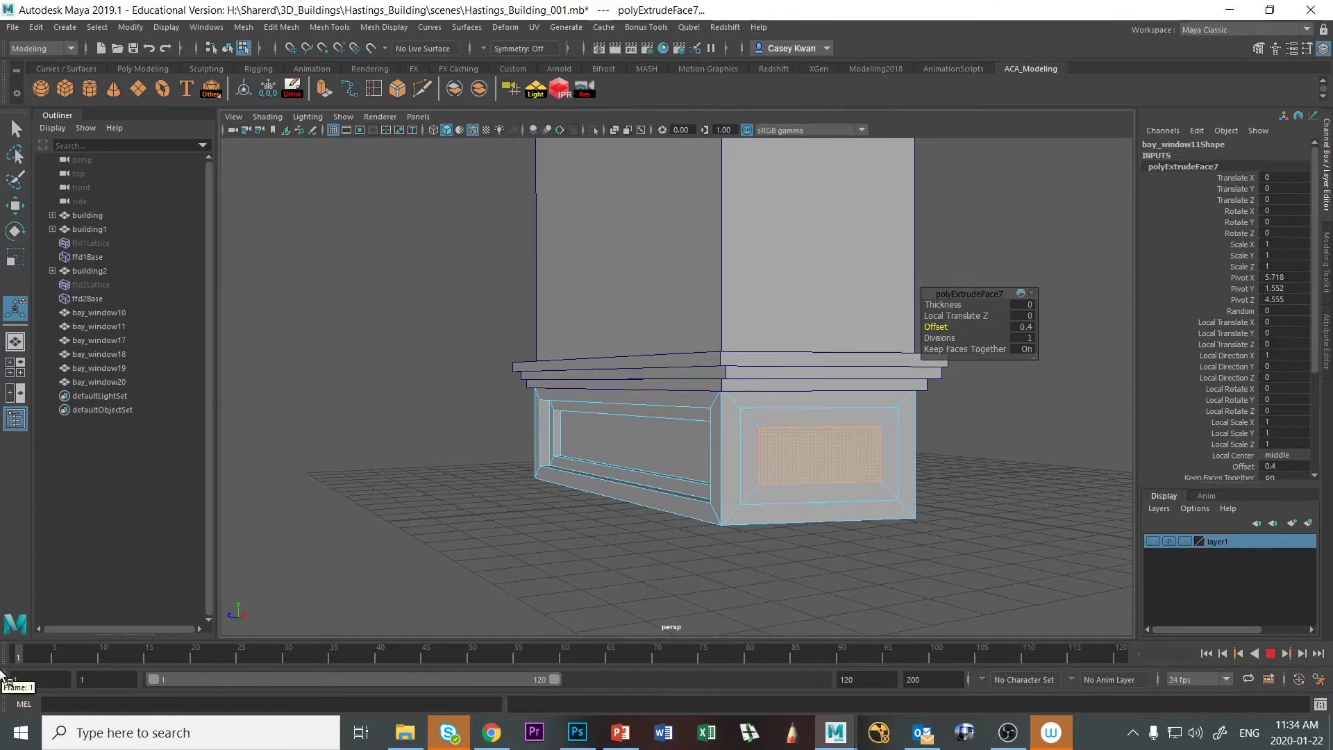
left_click_drag(1047, 493, 936, 494, "alt")
key("ctrl+e")
key("ctrl+z")
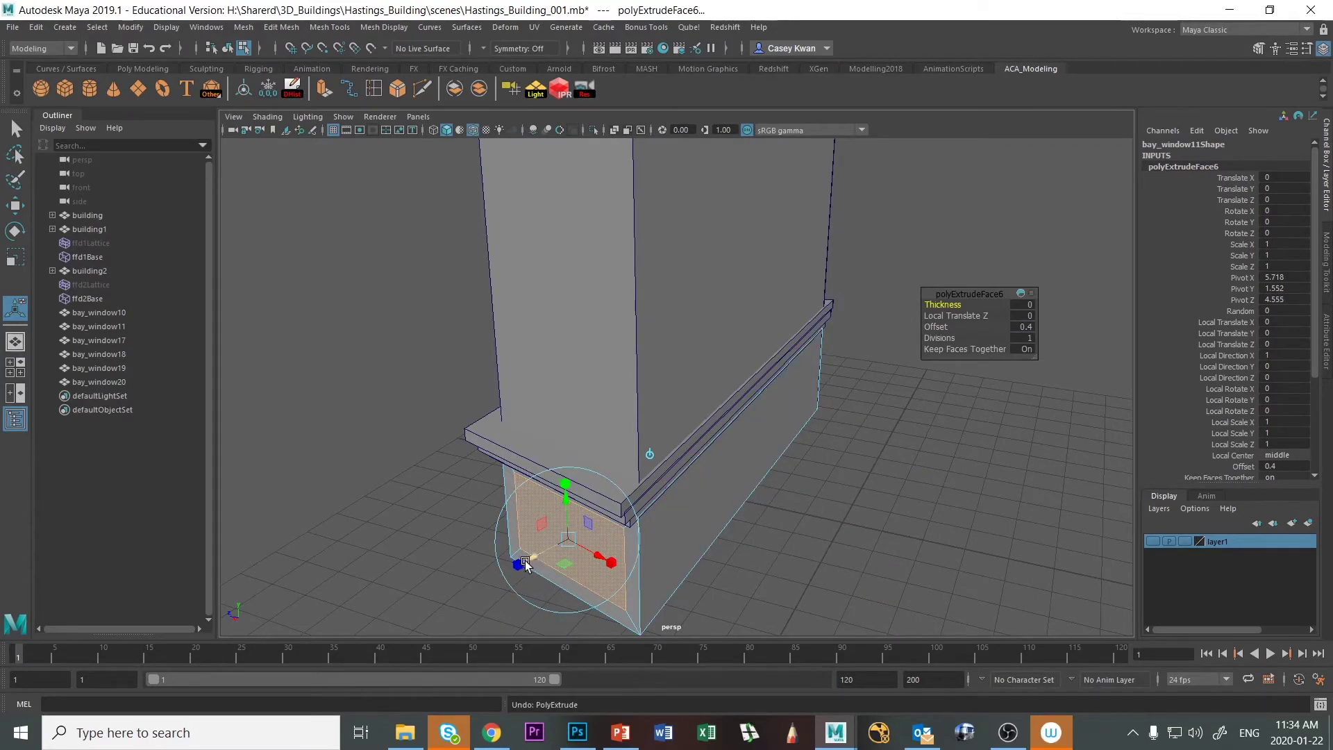
Extrude the side face's inset panel inward to a Local Translate Z of about -0.198
left_click_drag(532, 560, 542, 552)
key("ctrl+e")
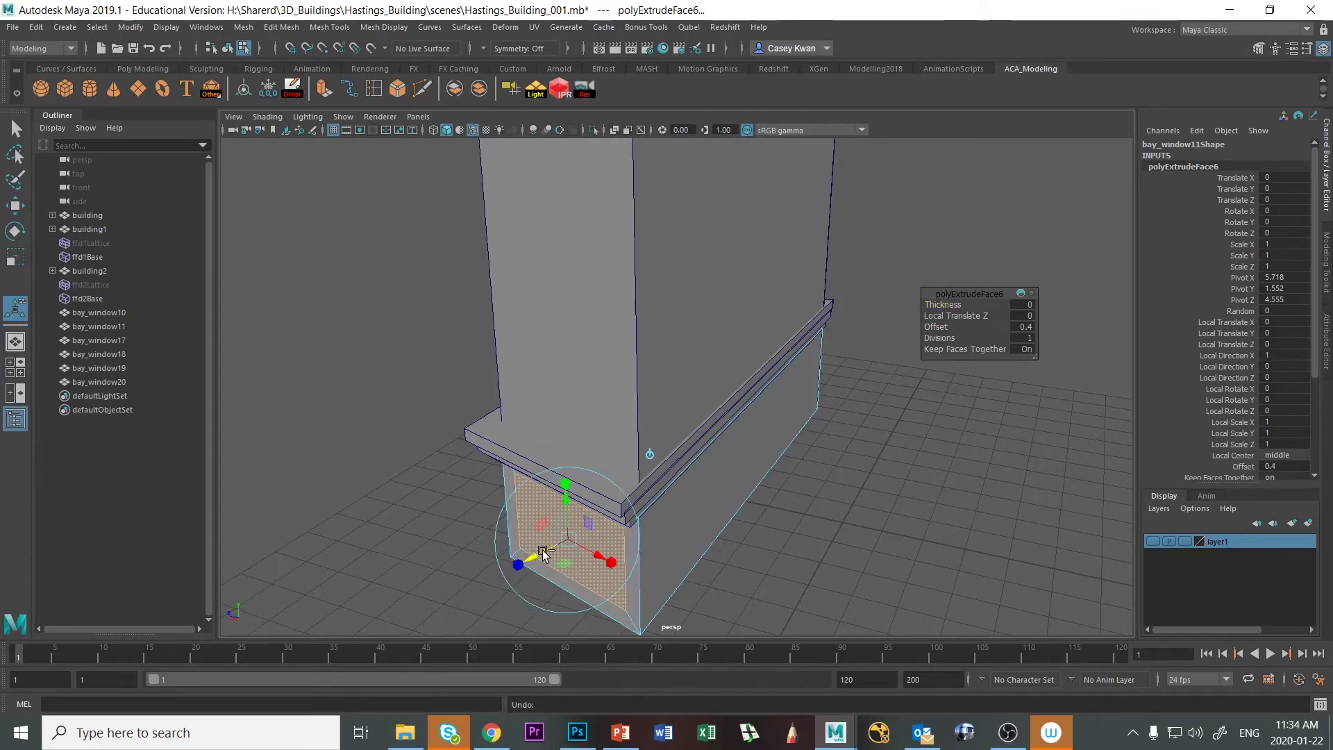
left_click_drag(541, 557, 548, 551)
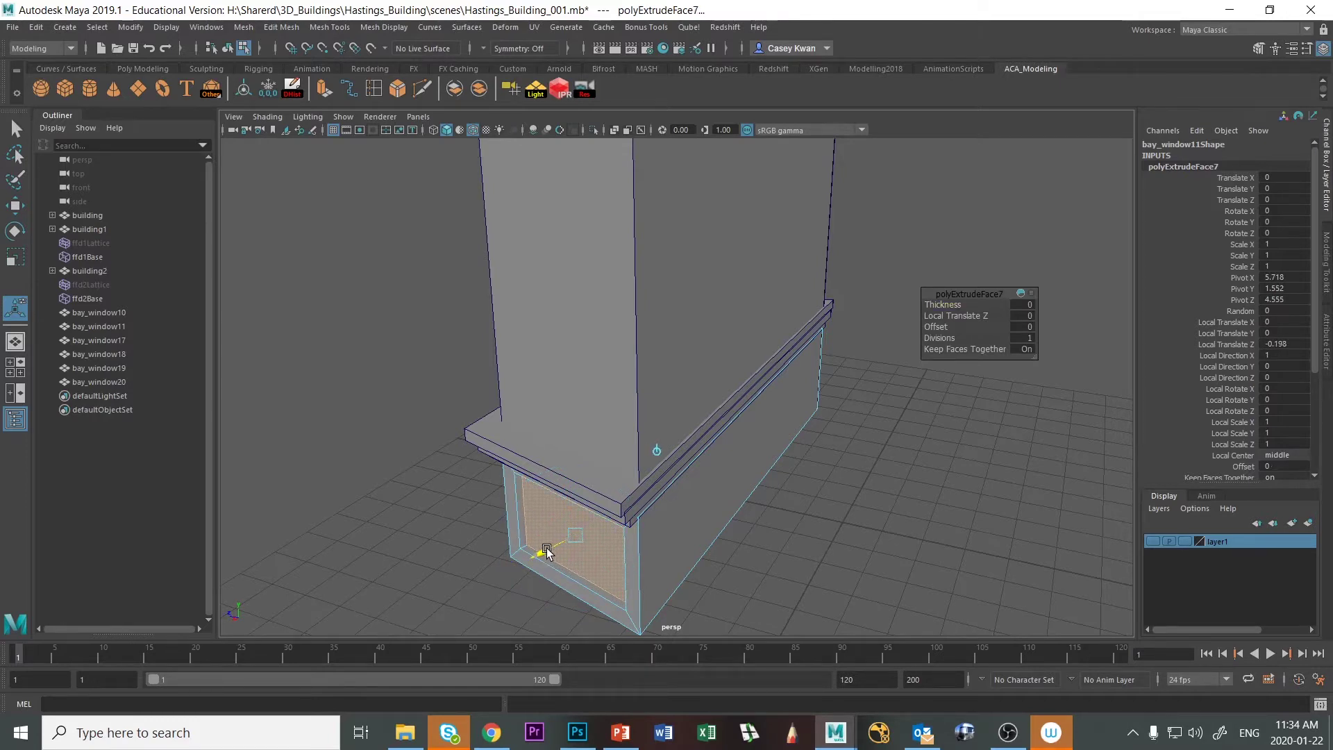
Extrude the recessed side face with an Offset of 0.4 to form its inner border
key("ctrl+e")
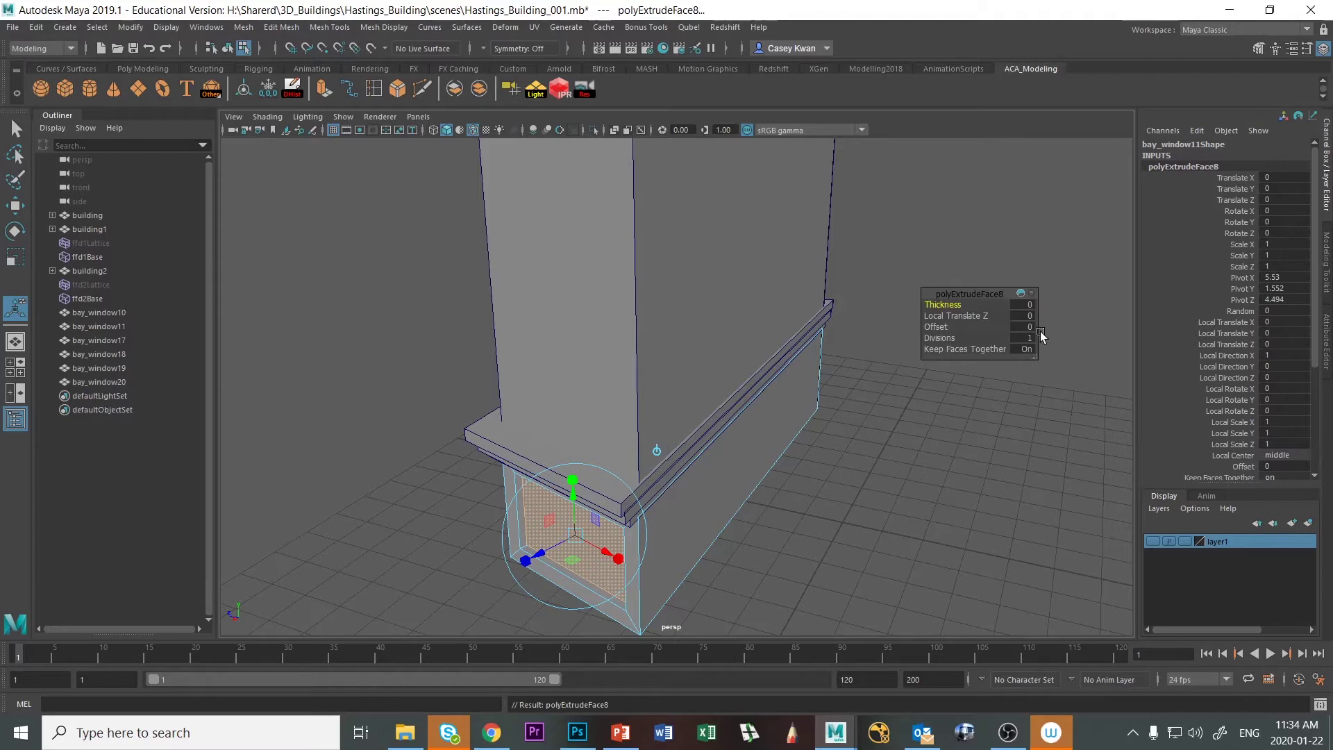
left_click(1032, 326)
type("0.4")
key("Return")
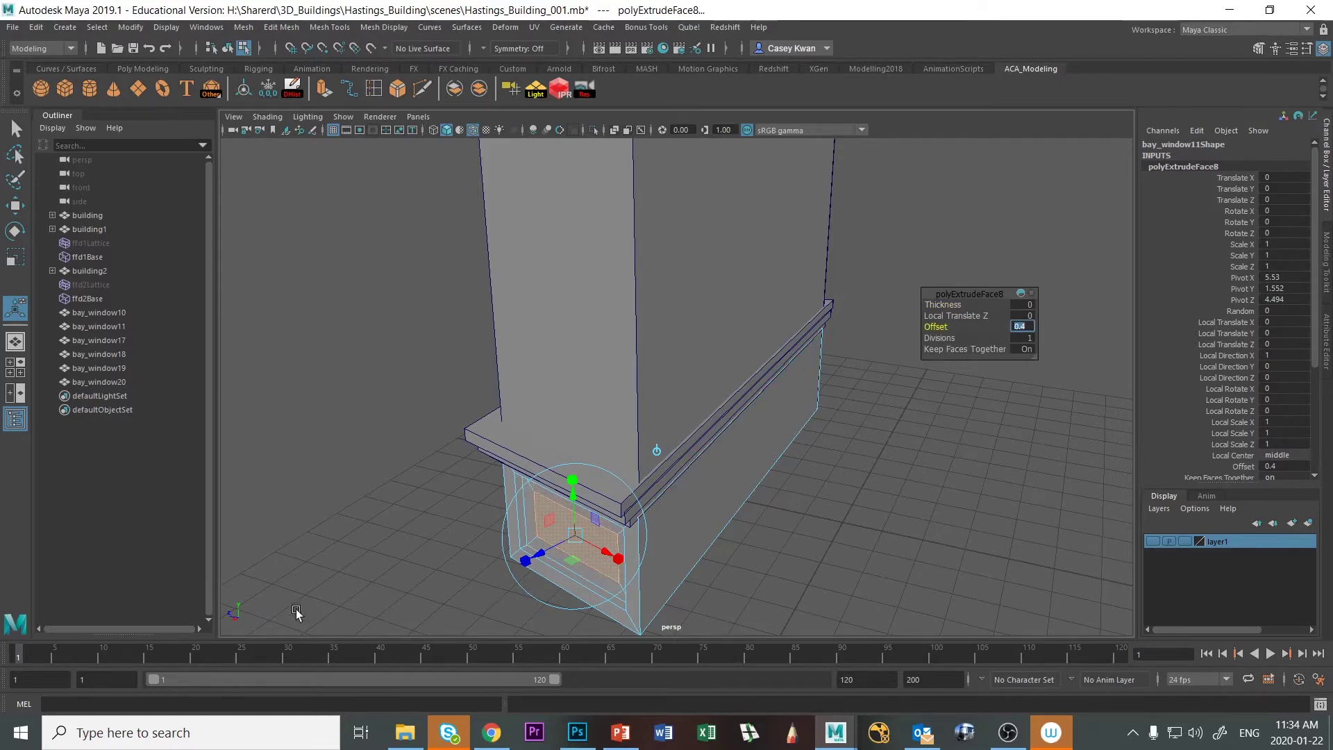
Set the Offset of the recessed side face's inner border to 0.3
left_click_drag(547, 560, 552, 560)
key("ctrl+z")
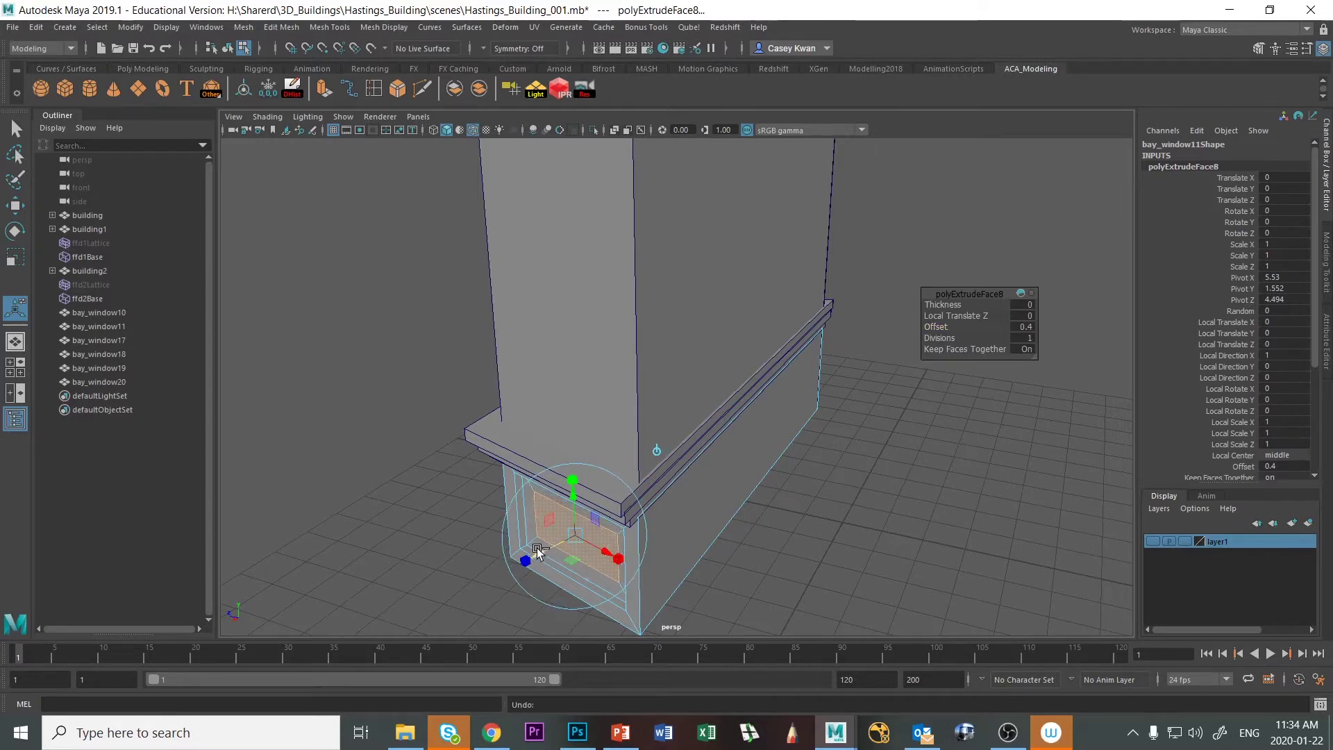
key("f")
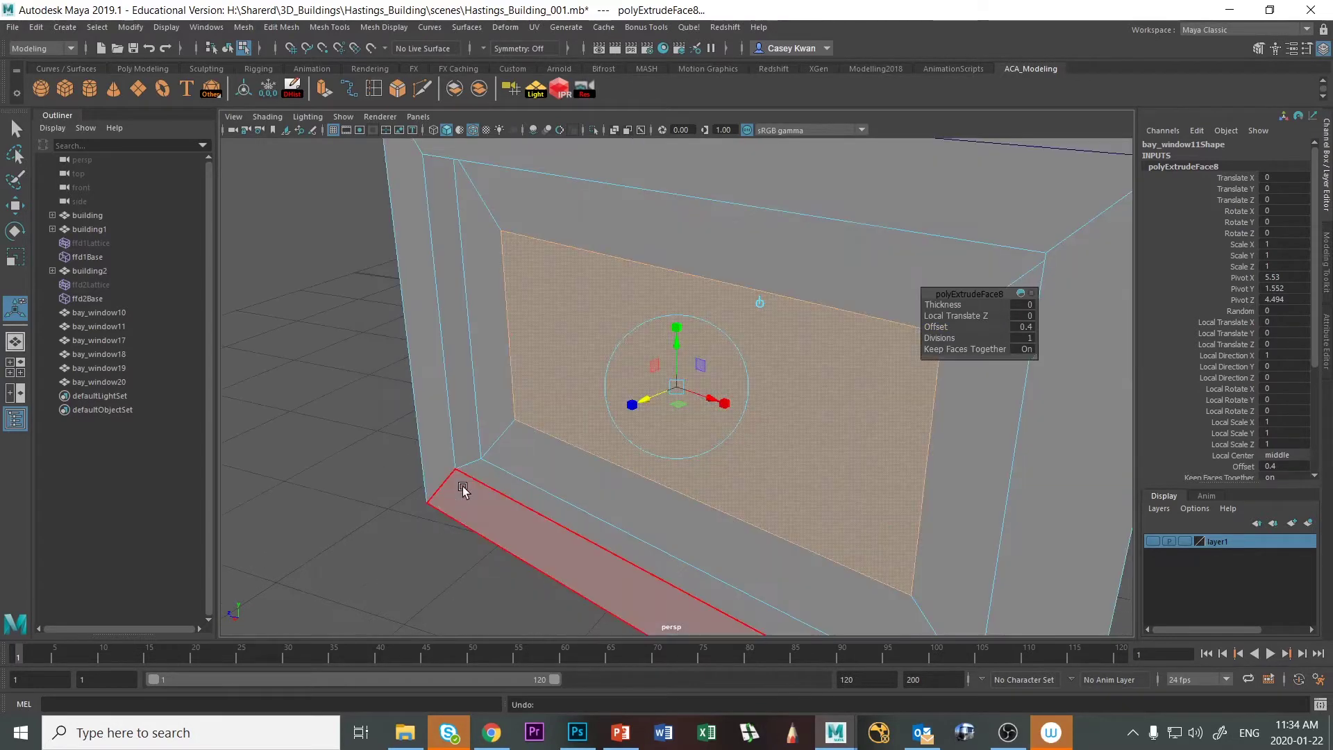
left_click_drag(461, 484, 542, 467, "alt")
right_click_drag(542, 467, 557, 468, "alt")
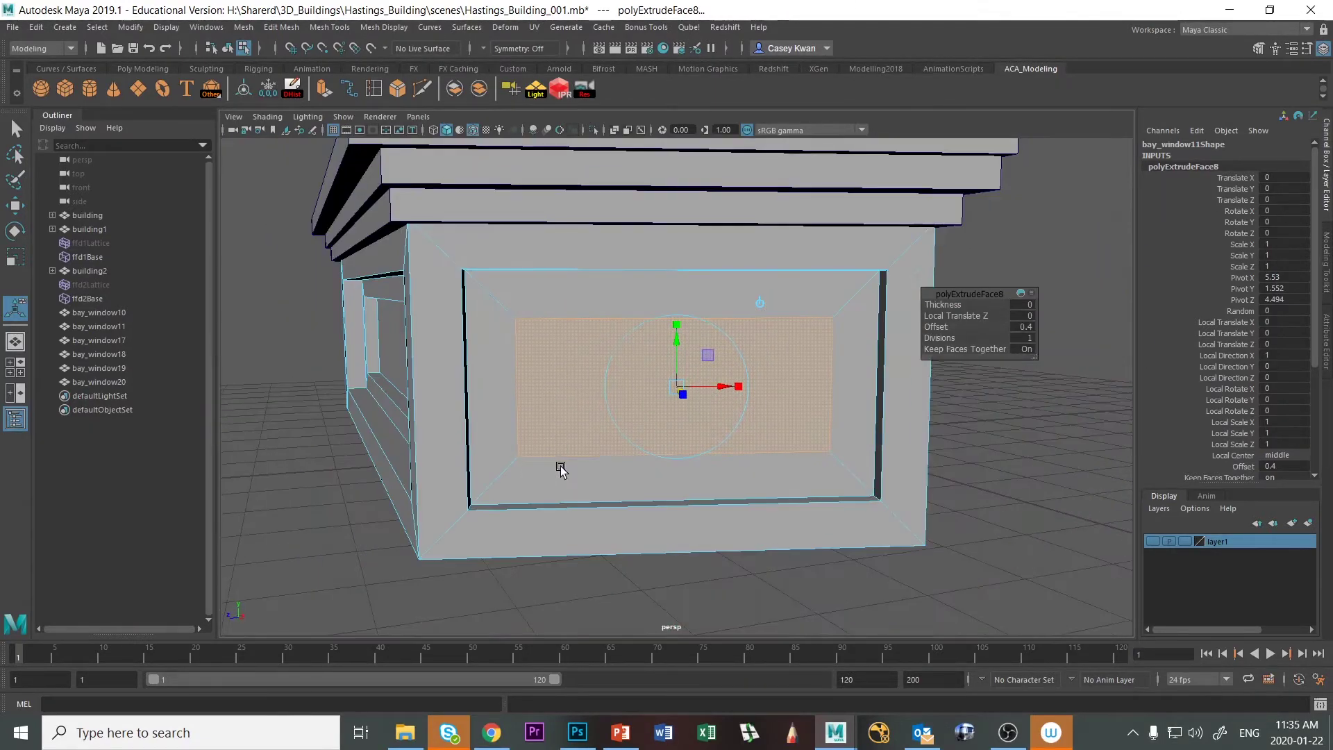
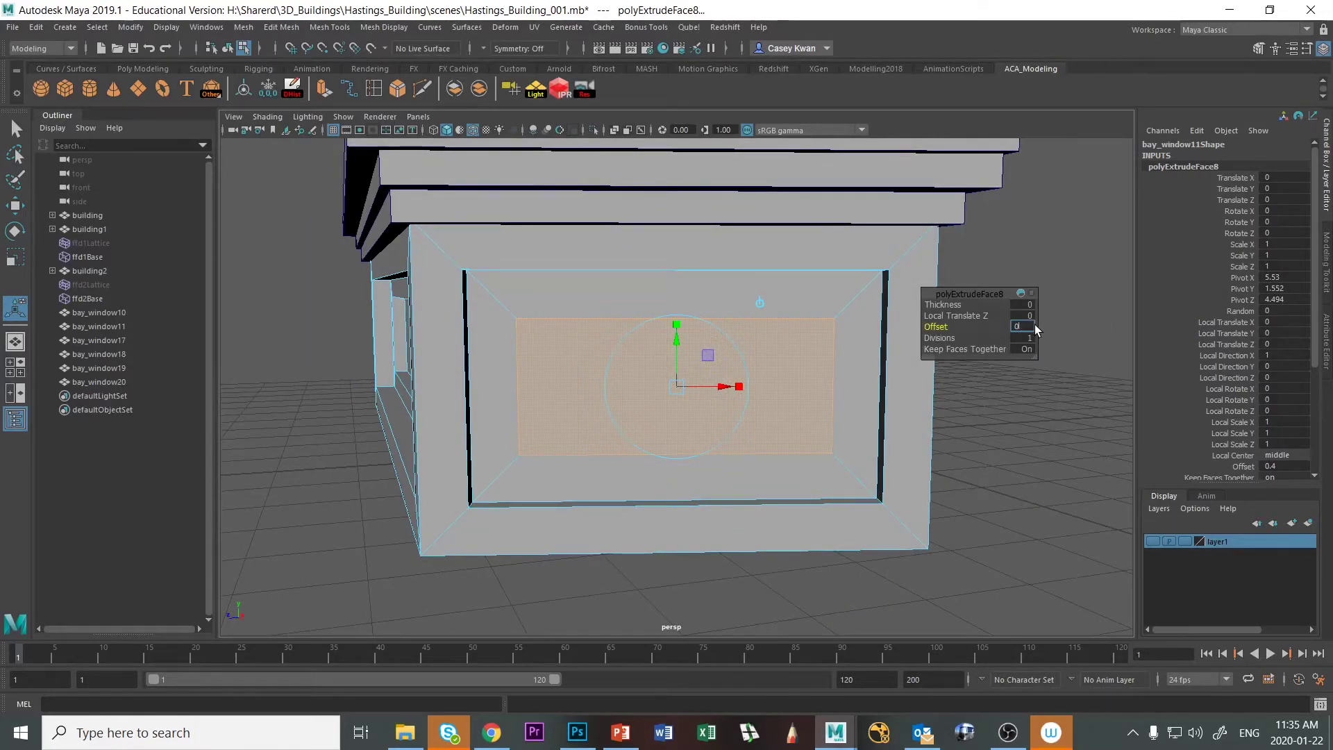
type("0.3")
key("Return")
Extrude the inner side panel again, move it slightly inward as a second recess, and deselect it
left_click_drag(769, 479, 708, 494, "alt")
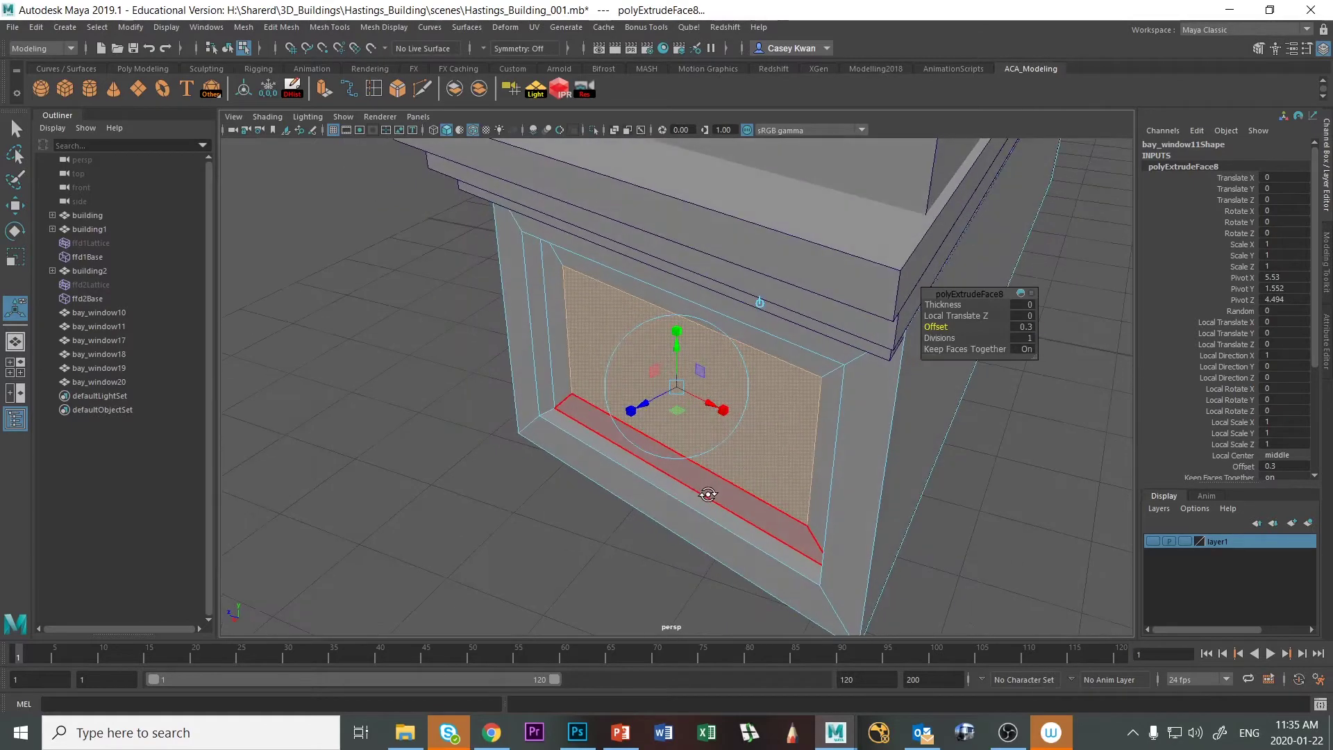
key("ctrl+e")
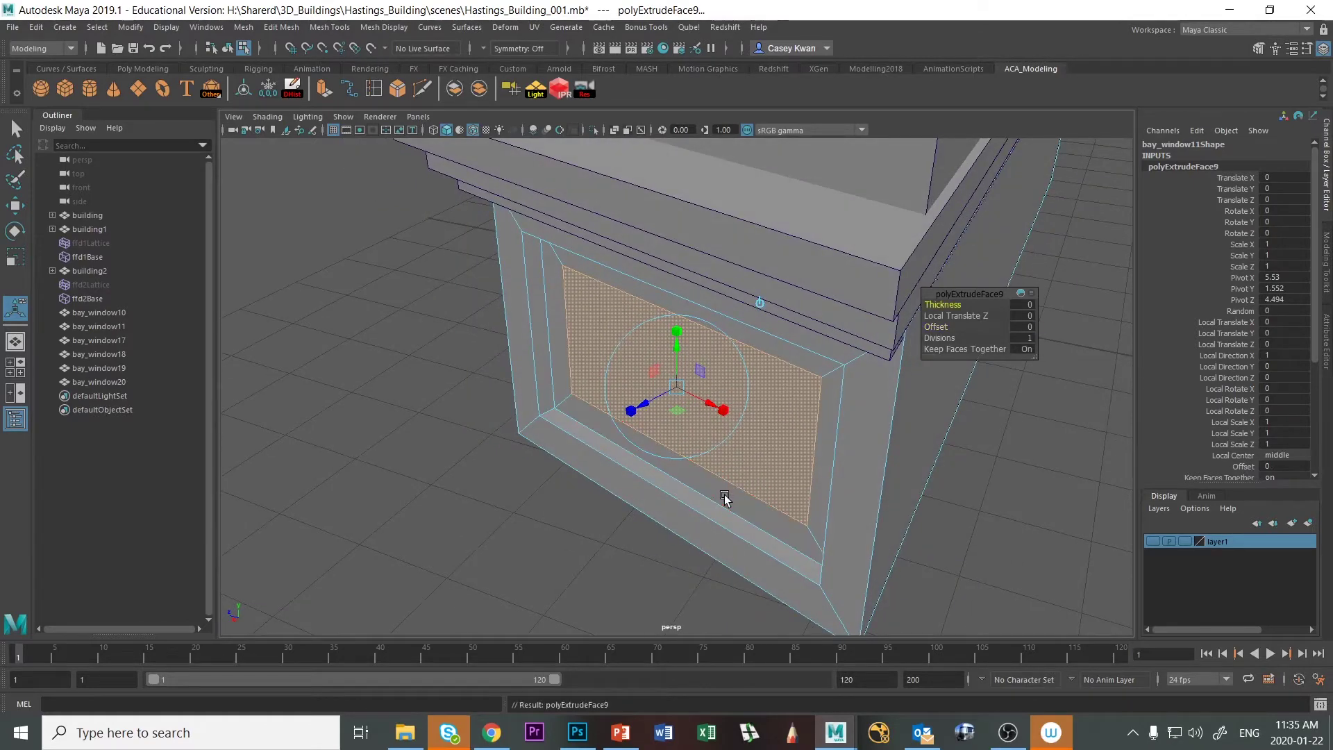
key("w")
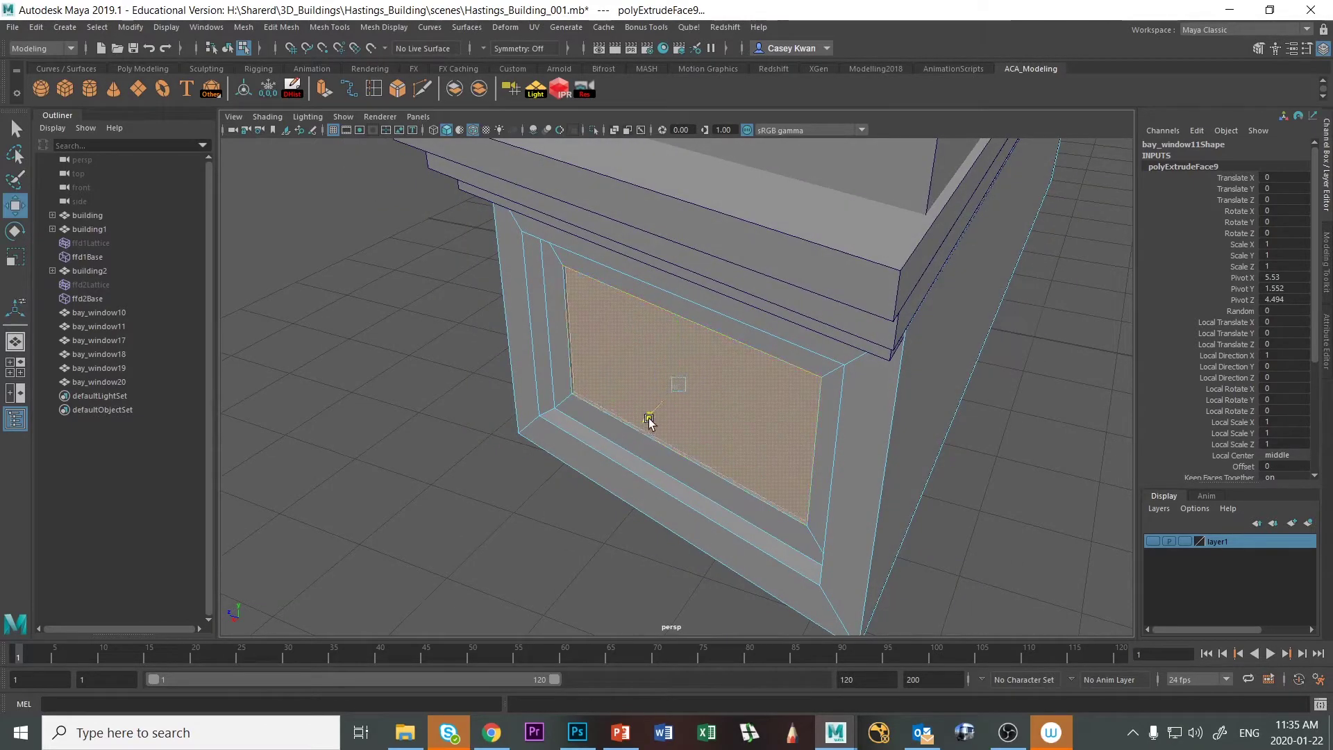
left_click_drag(643, 414, 628, 376, "alt")
left_click(385, 319)
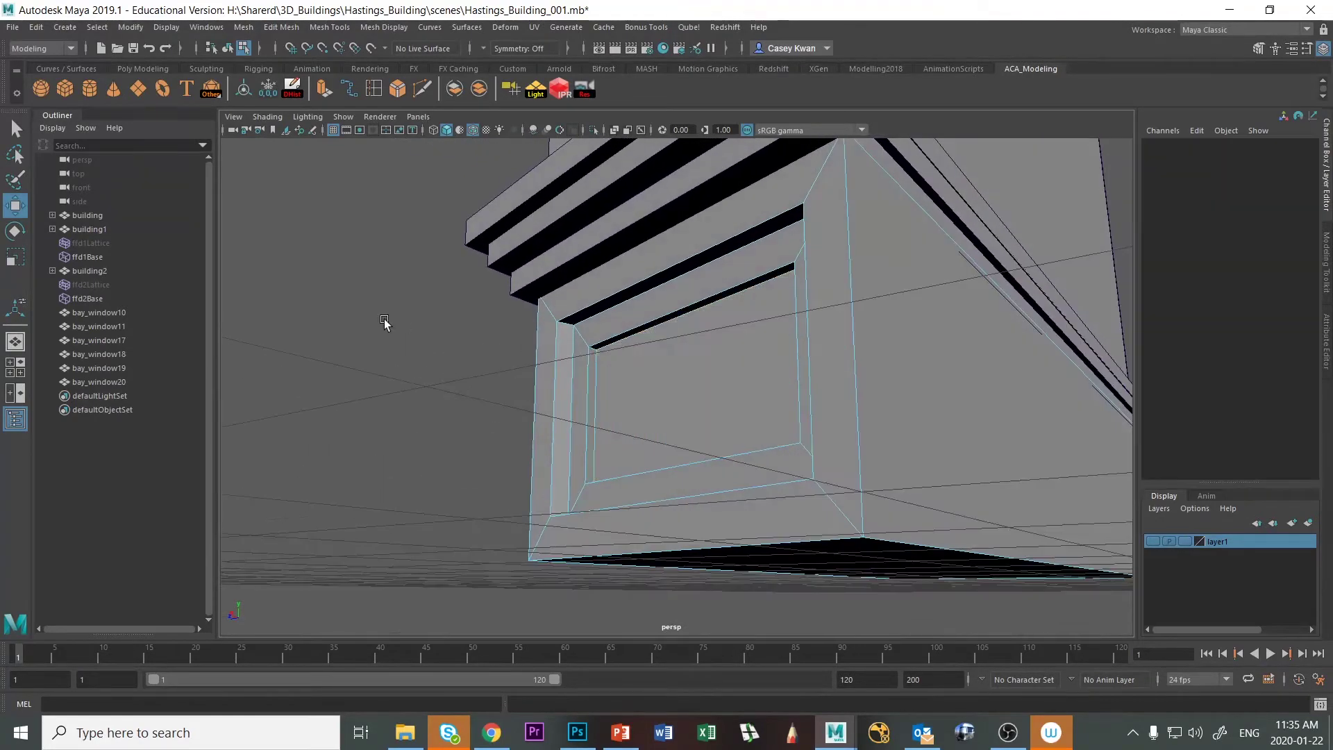
Select the base block's opposite narrow side face and extrude it with an Offset of 0.4
left_click_drag(384, 319, 759, 374, "alt")
scroll(559, 355, "down", 5)
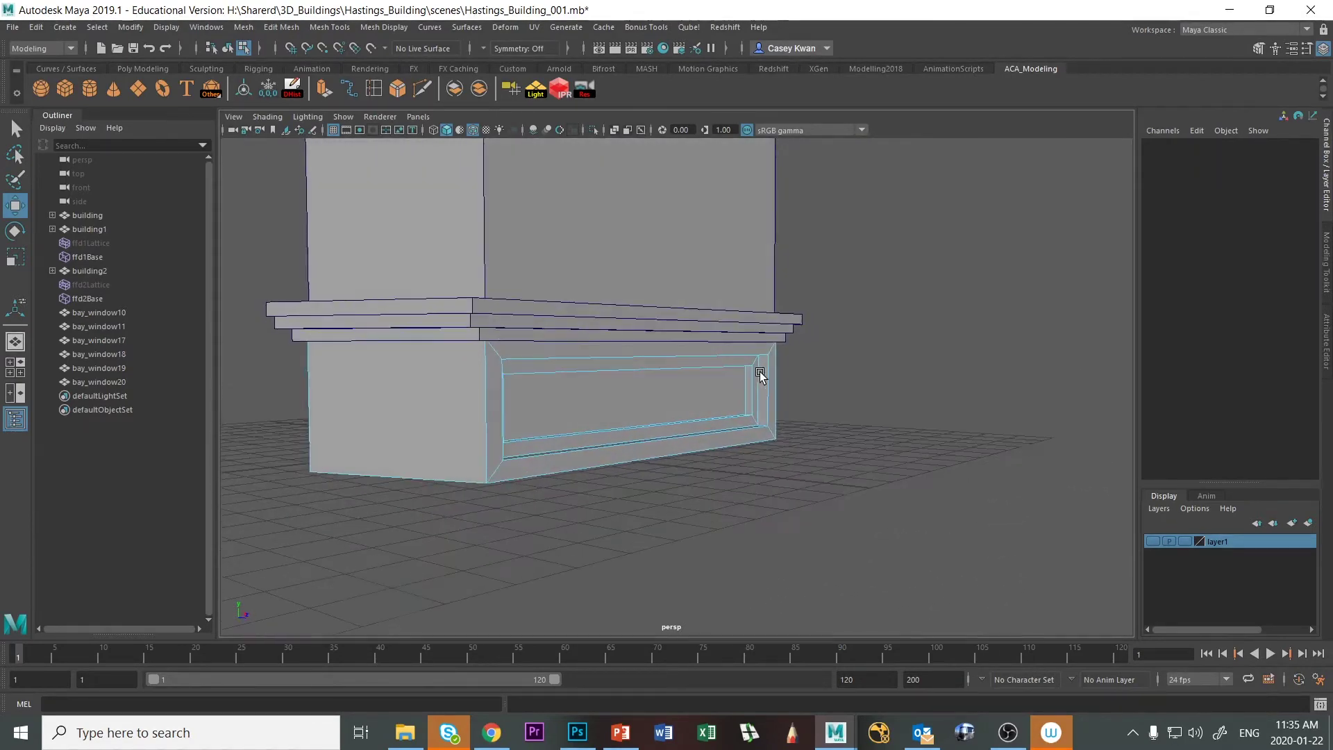
left_click(425, 428)
left_click_drag(426, 430, 568, 459, "alt")
key("ctrl+e")
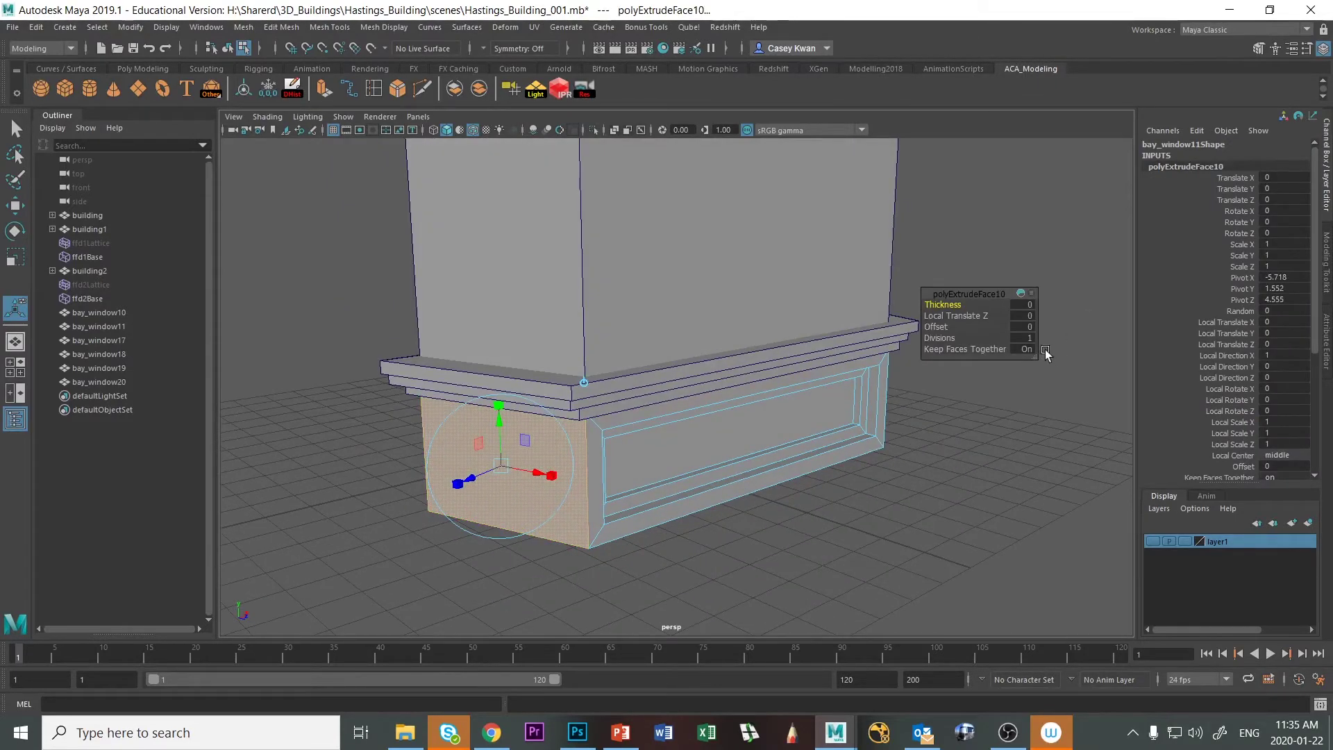
left_click(1032, 327)
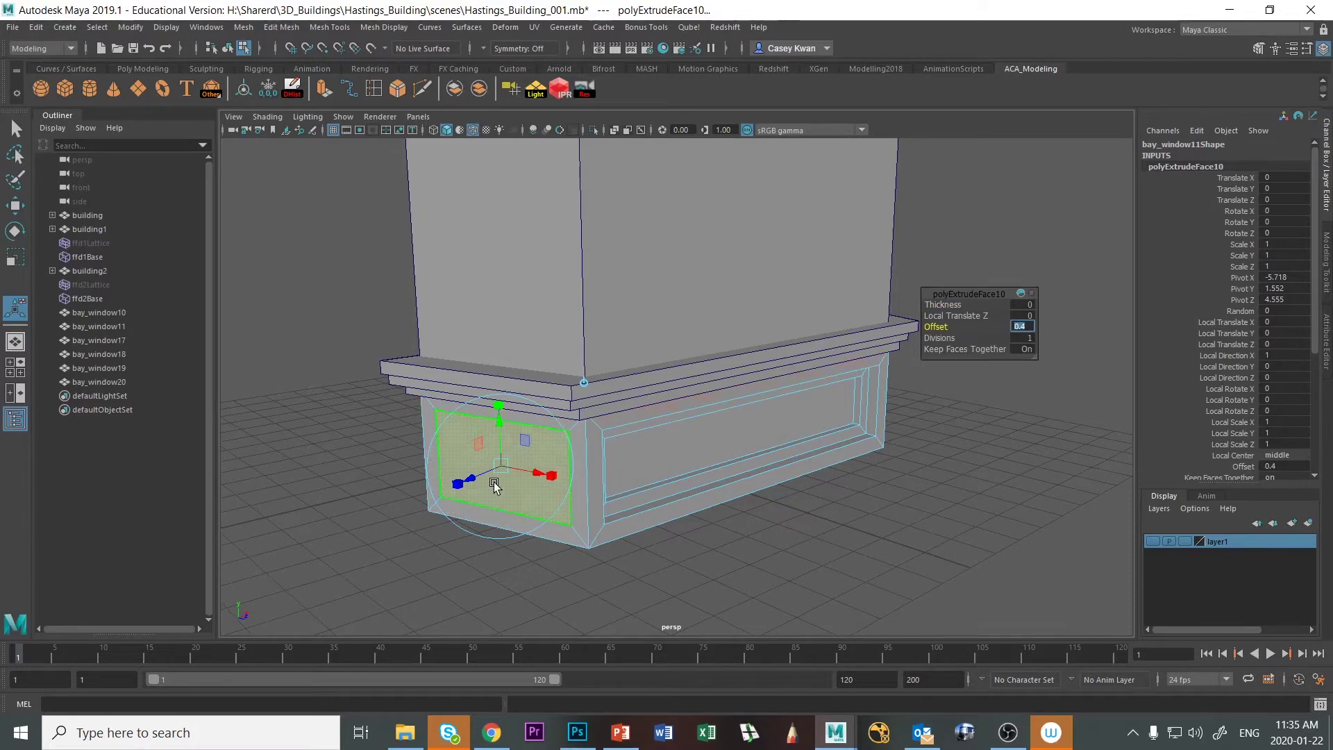
Extrude the opposite side's inset panel inward to a Local Translate Z of about -0.215
left_click_drag(476, 476, 479, 479)
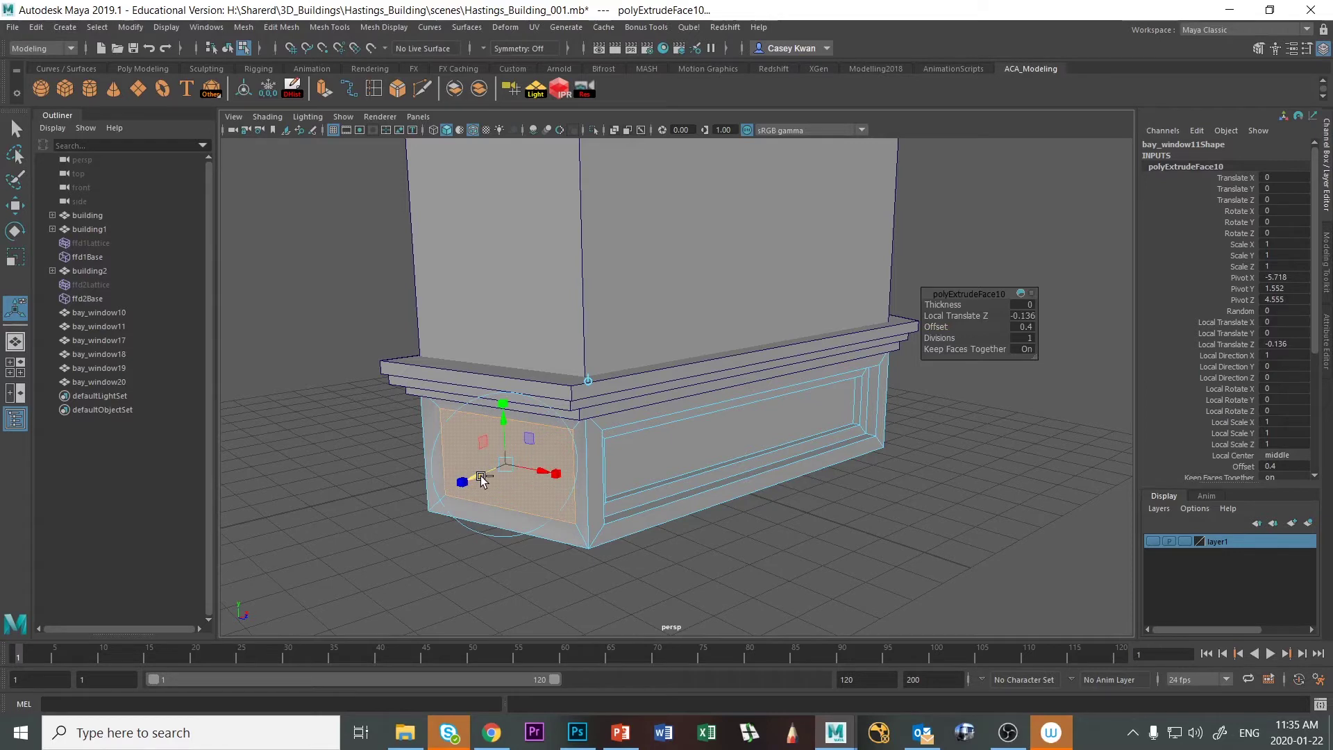
key("q")
left_click(490, 464)
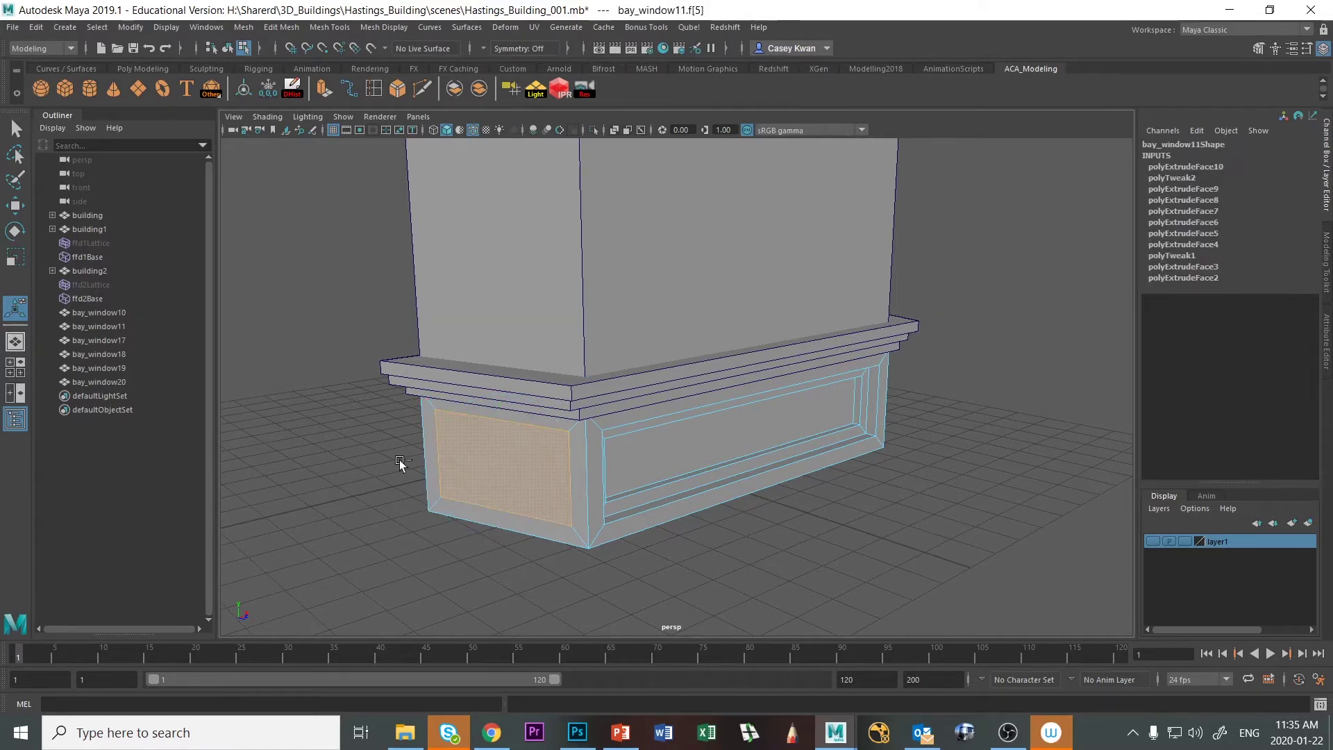
key("ctrl+e")
left_click_drag(477, 476, 481, 476)
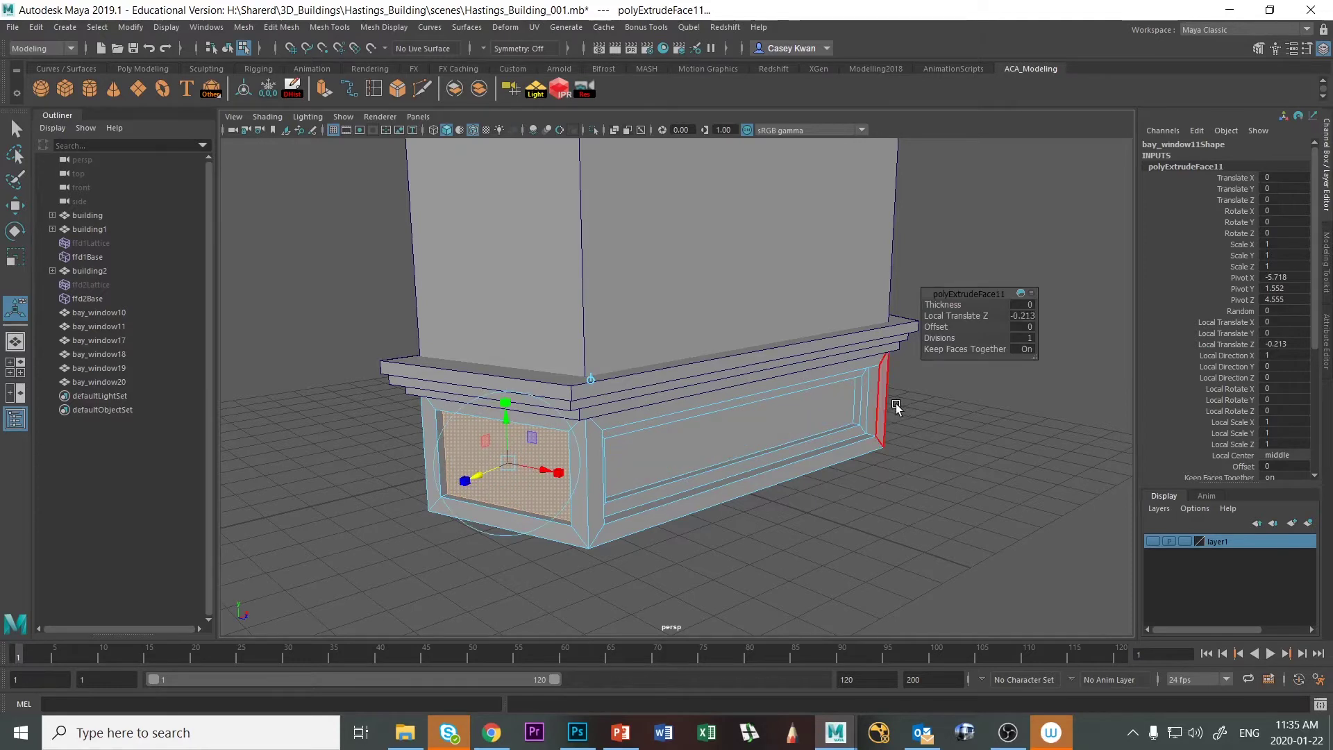
Extrude the opposite side's recessed face with an Offset of 0.3 to form its inner border
key("ctrl+e")
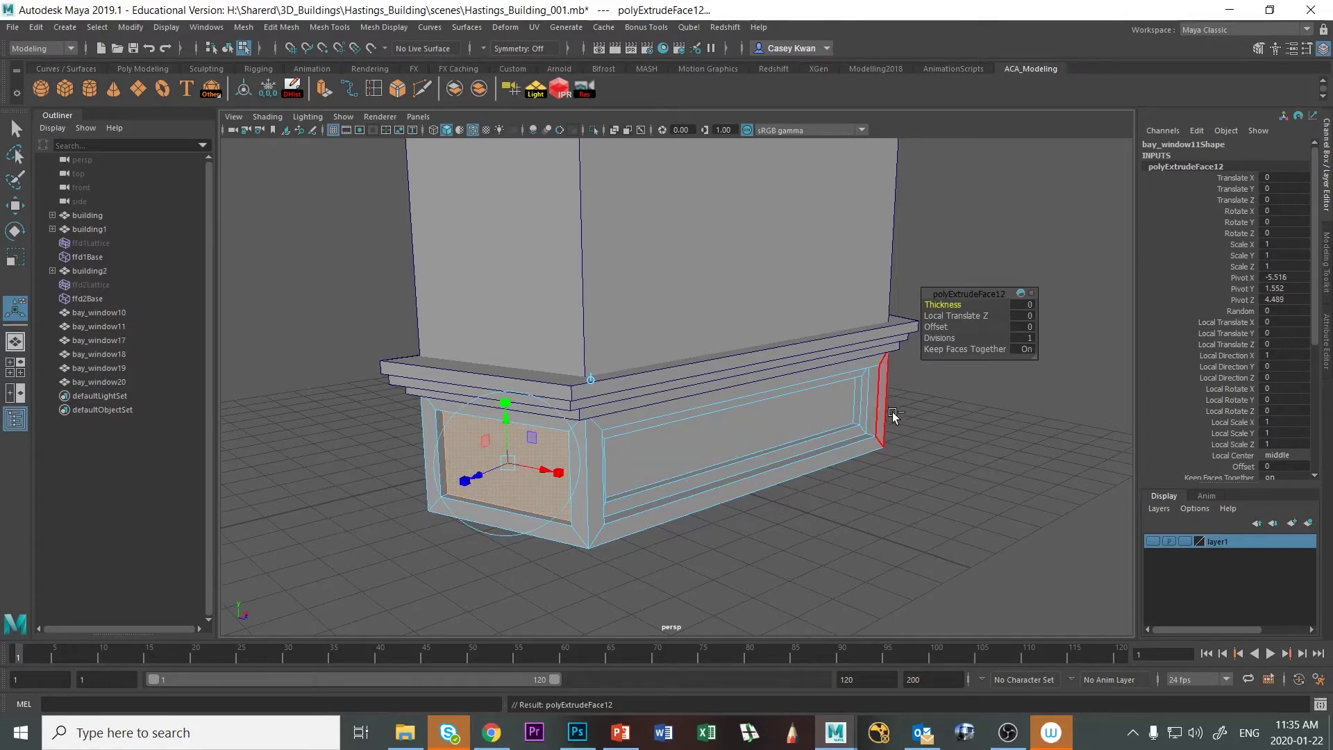
left_click(1028, 326)
type("0.3")
key("Return")
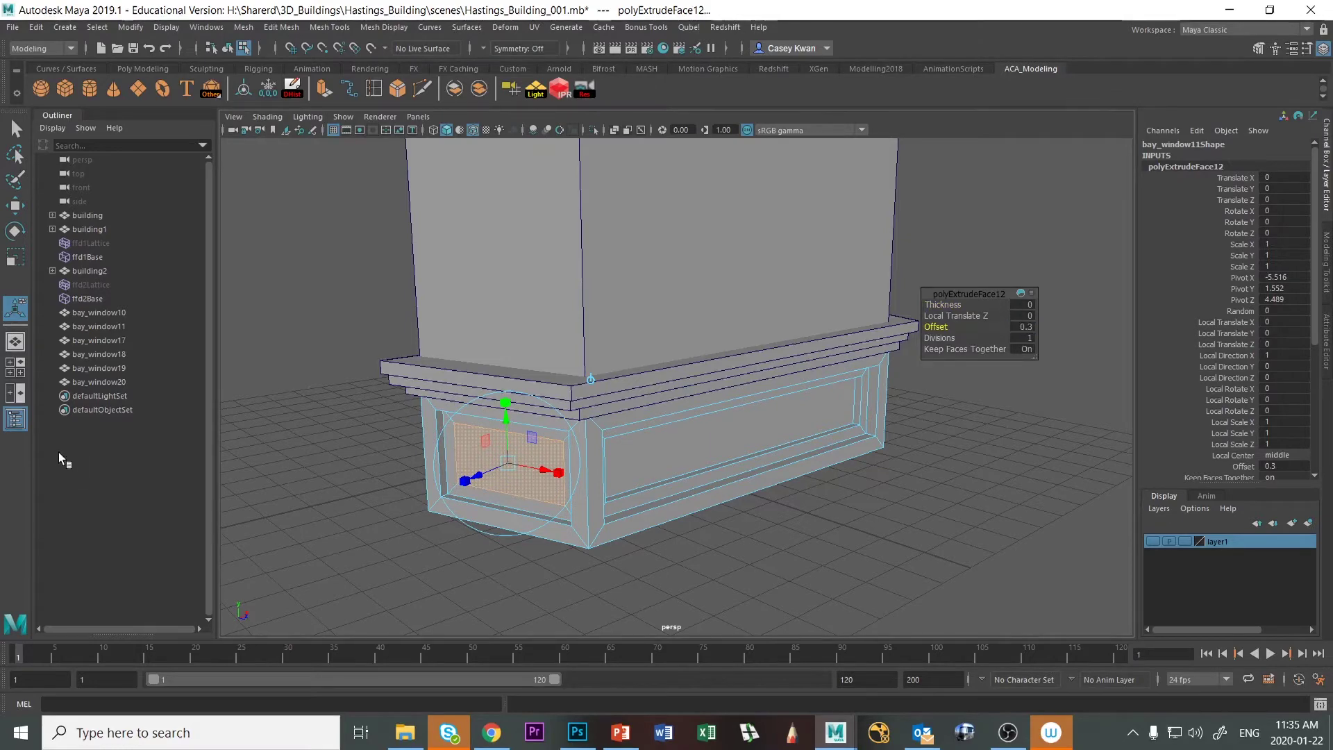
left_click_drag(319, 451, 351, 425, "alt")
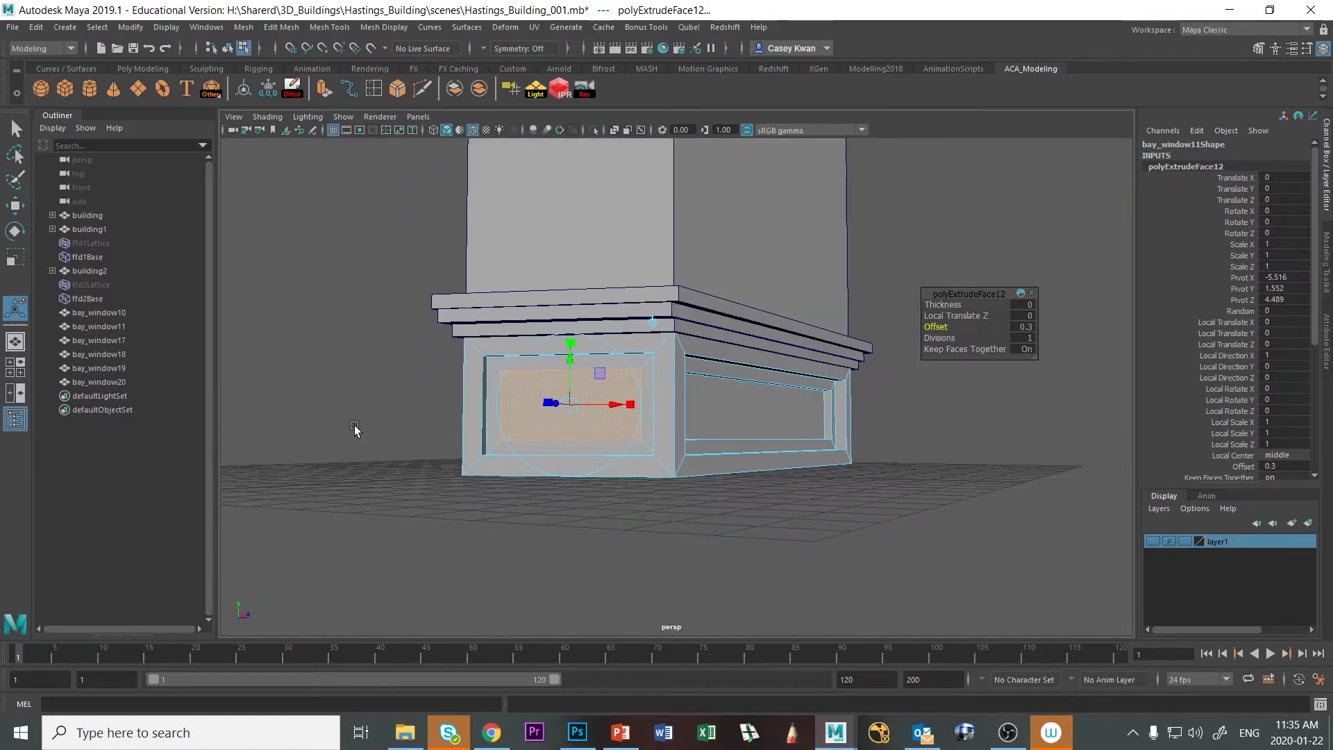
left_click_drag(592, 437, 642, 467, "alt")
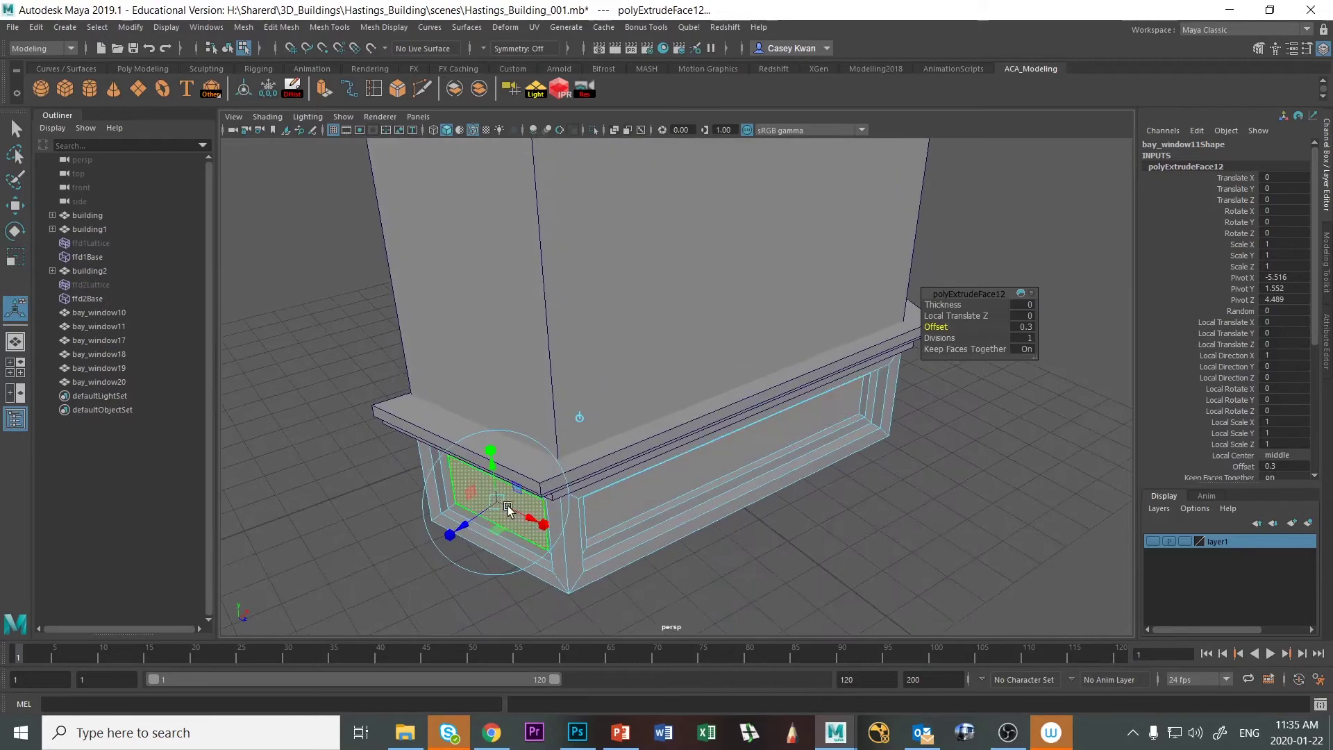
left_click_drag(461, 530, 476, 522)
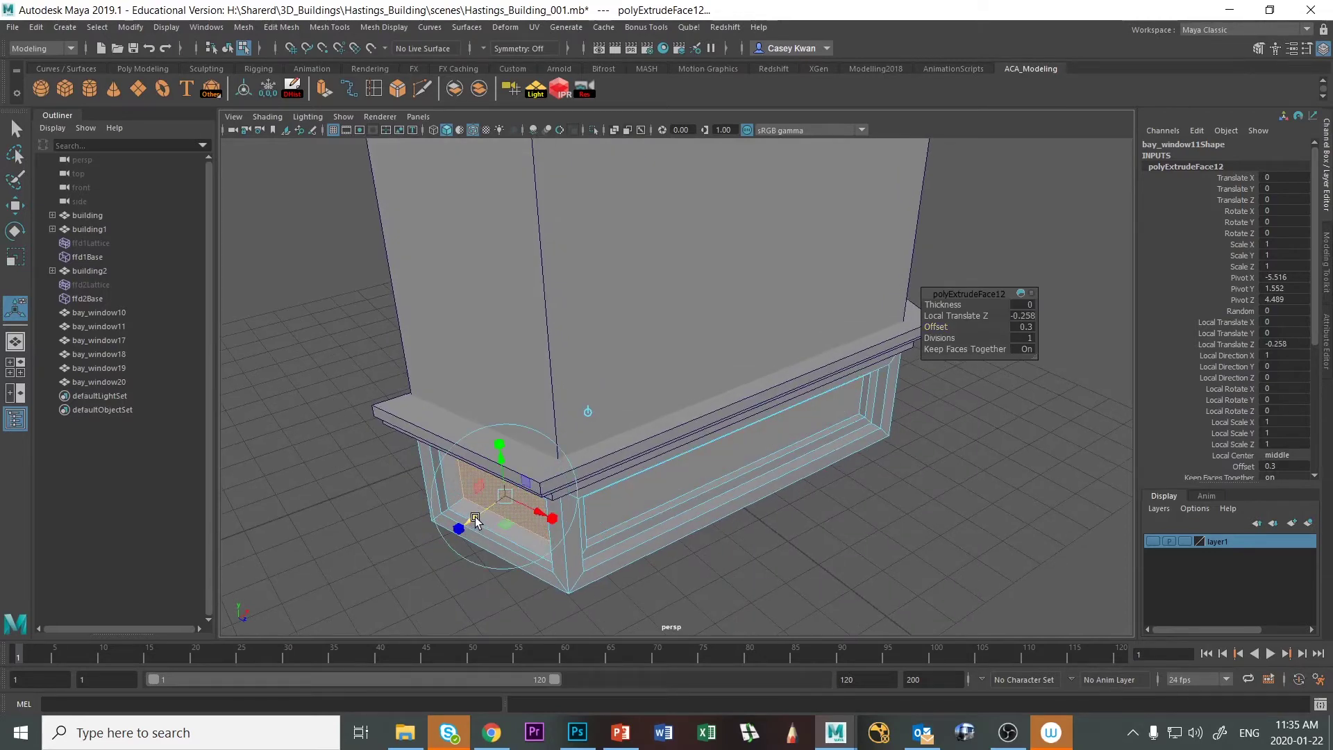
key("ctrl+z")
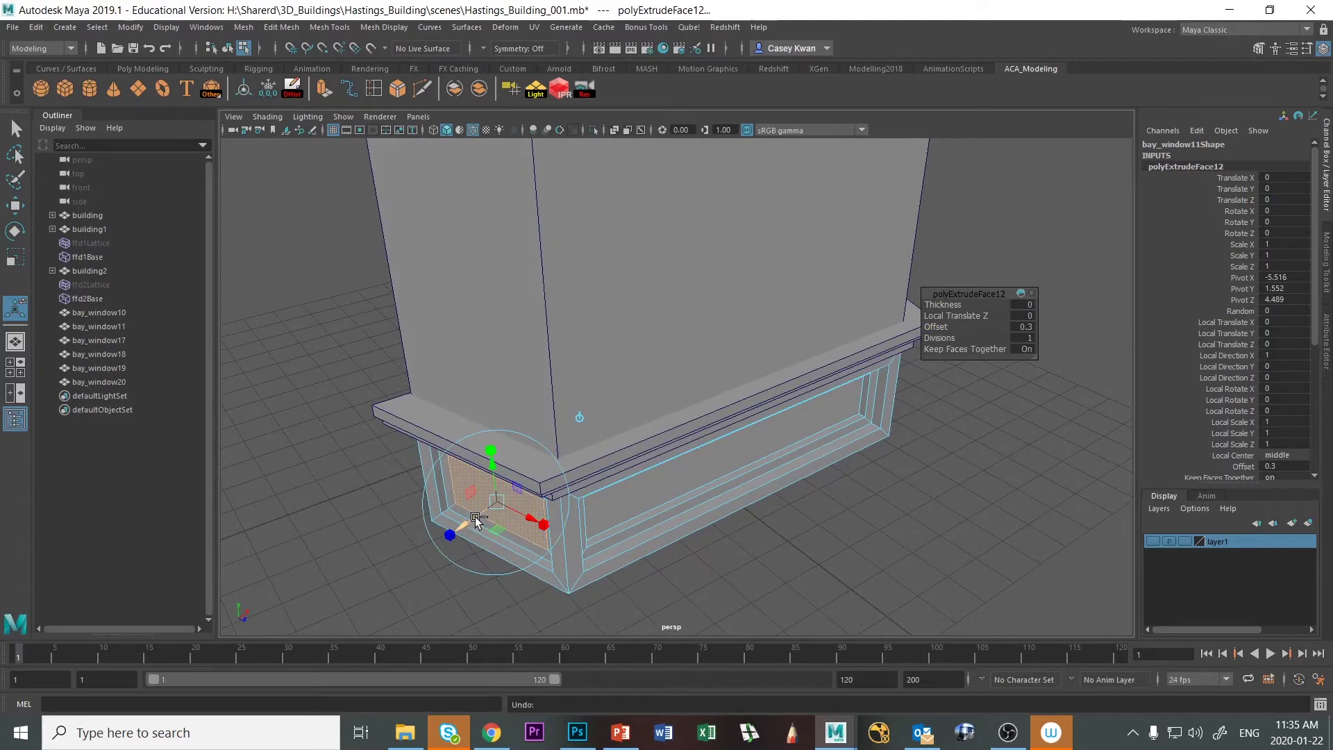
left_click_drag(479, 514, 491, 460, "alt")
scroll(485, 467, "up", 5)
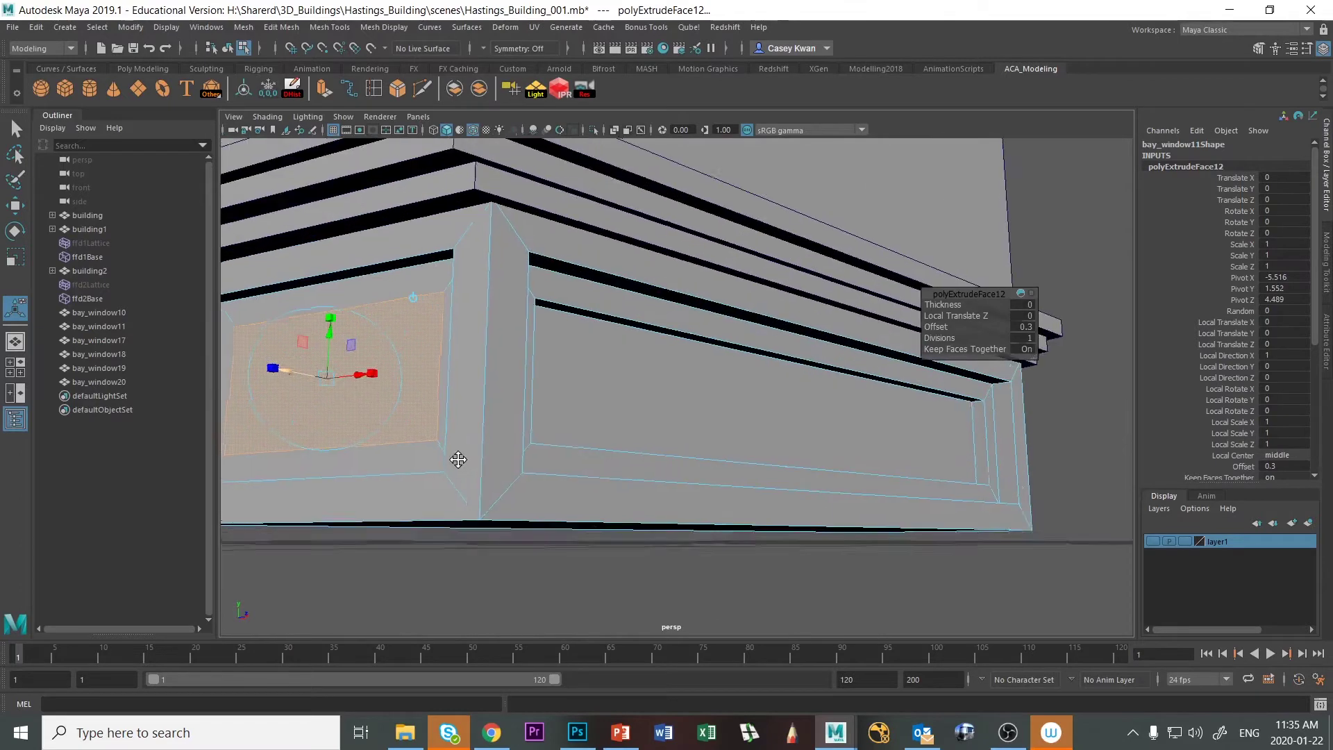
middle_click_drag(455, 461, 553, 505, "alt")
left_click_drag(553, 505, 357, 587, "alt")
key("ctrl+z")
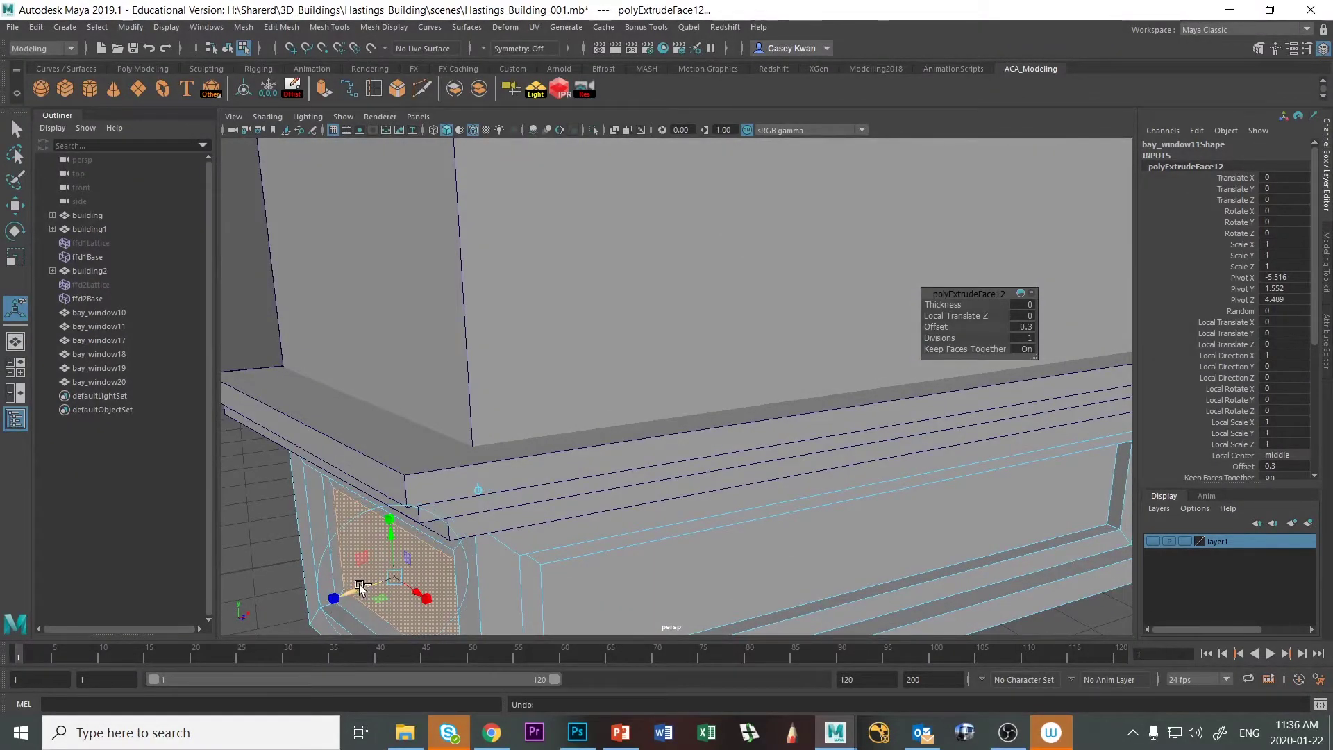
Extrude the opposite side's inner panel slightly inward as a second recess and clear the selection
key("ctrl+e")
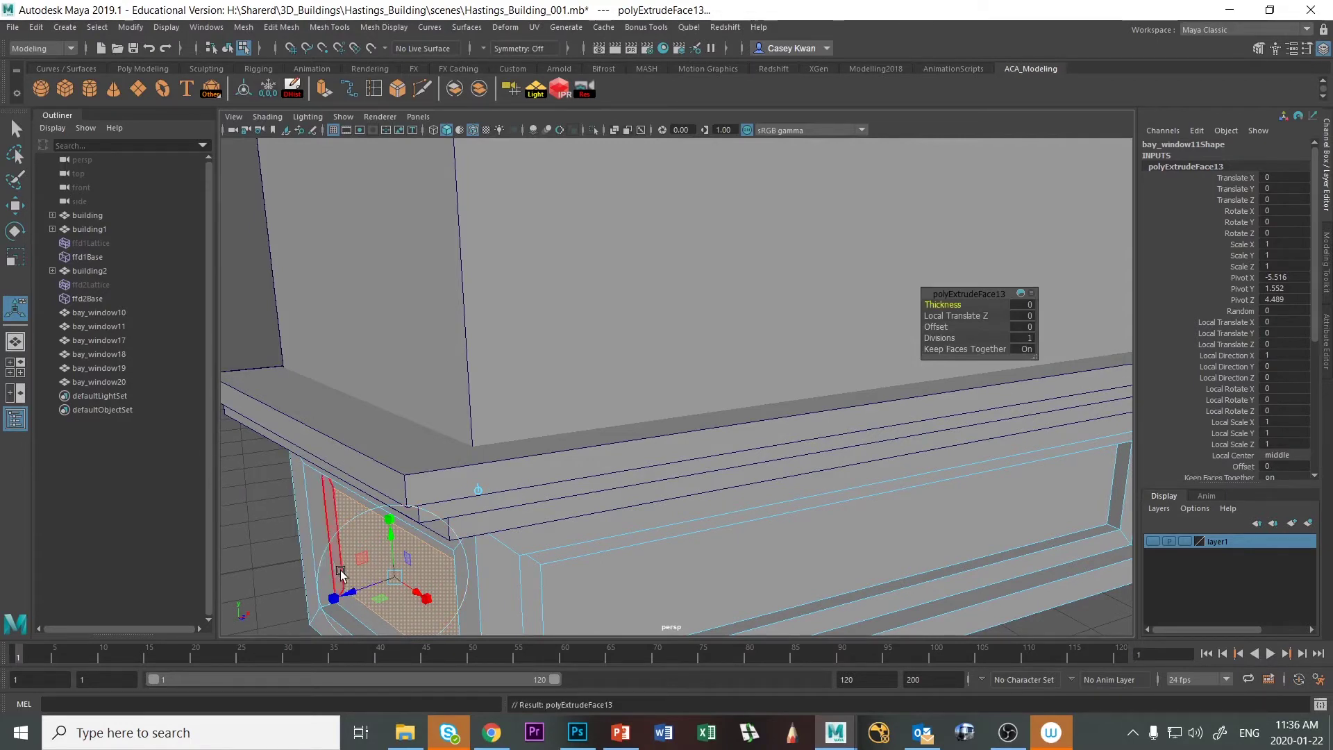
left_click_drag(347, 589, 357, 586)
left_click(251, 327)
scroll(476, 452, "down", 6)
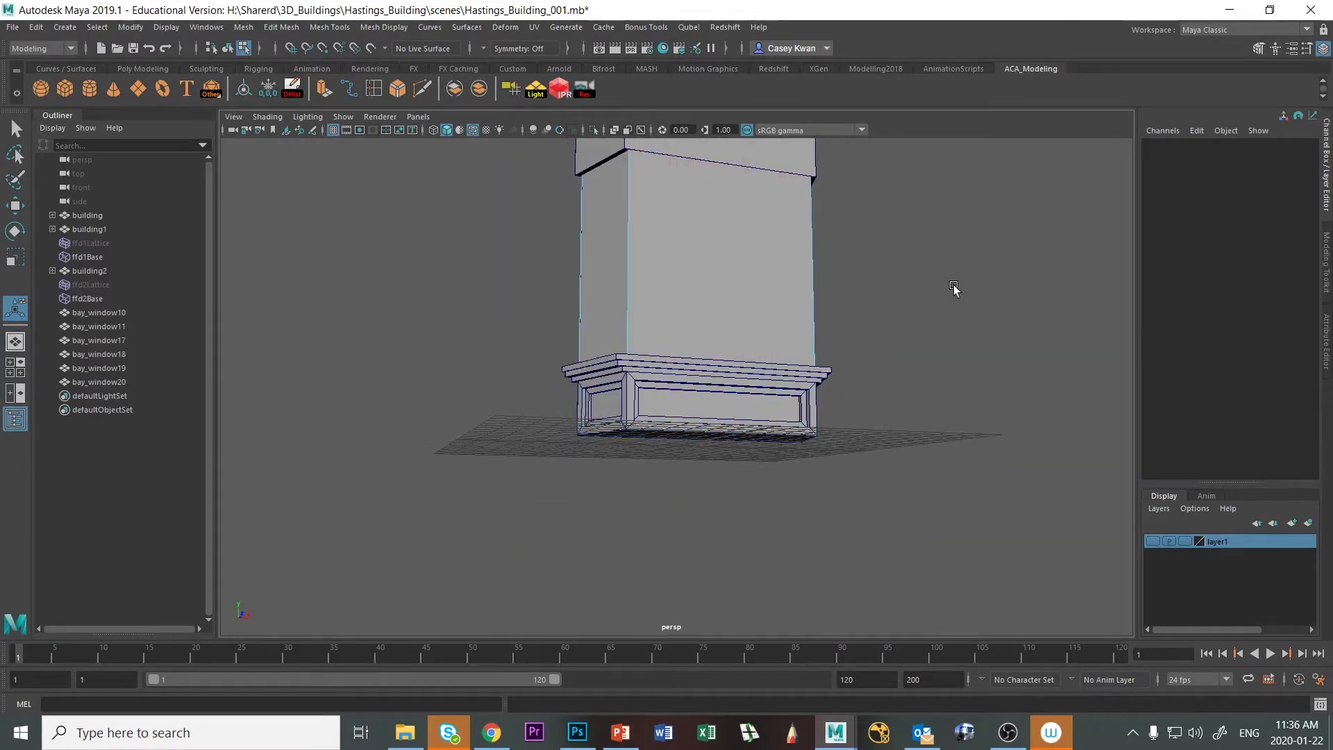
left_click_drag(1027, 300, 908, 328, "alt")
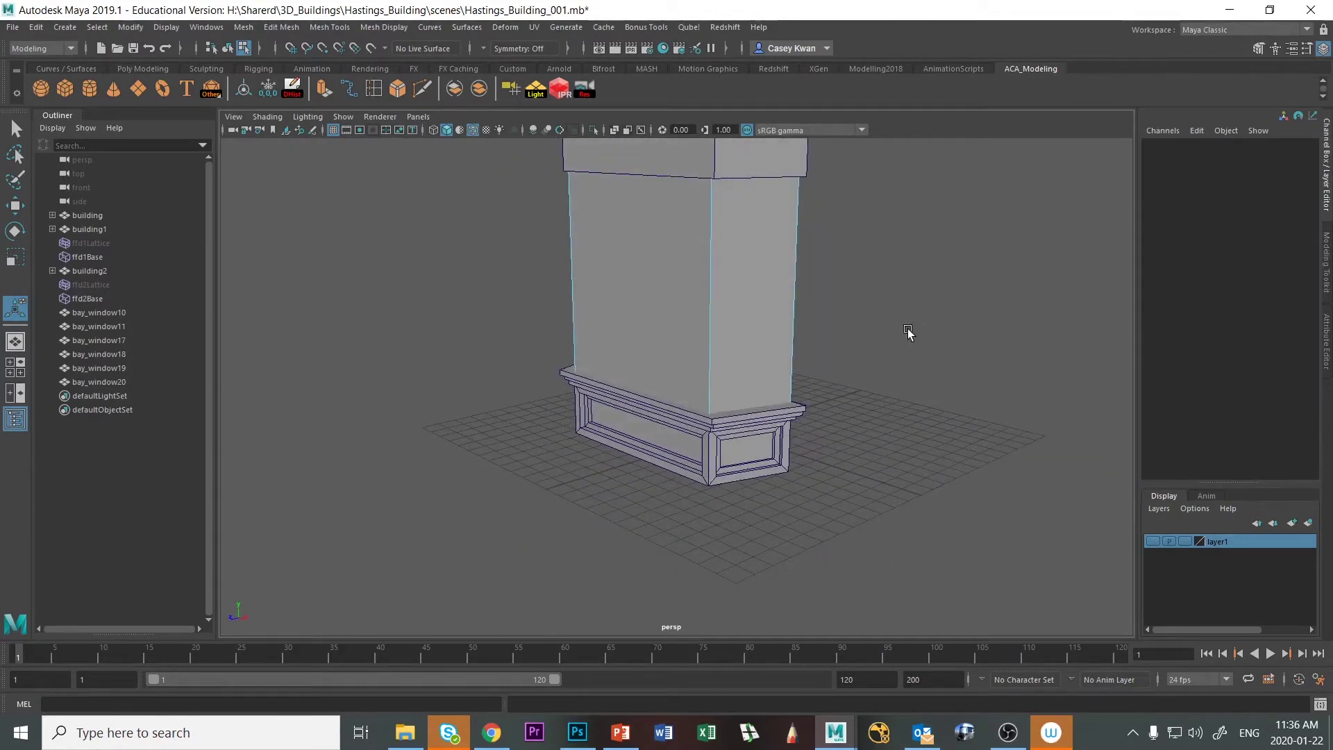
Switch to the Photoshop reference photo and compare the bay windows' ledges and recessed panels with the Maya model
key("alt+Tab")
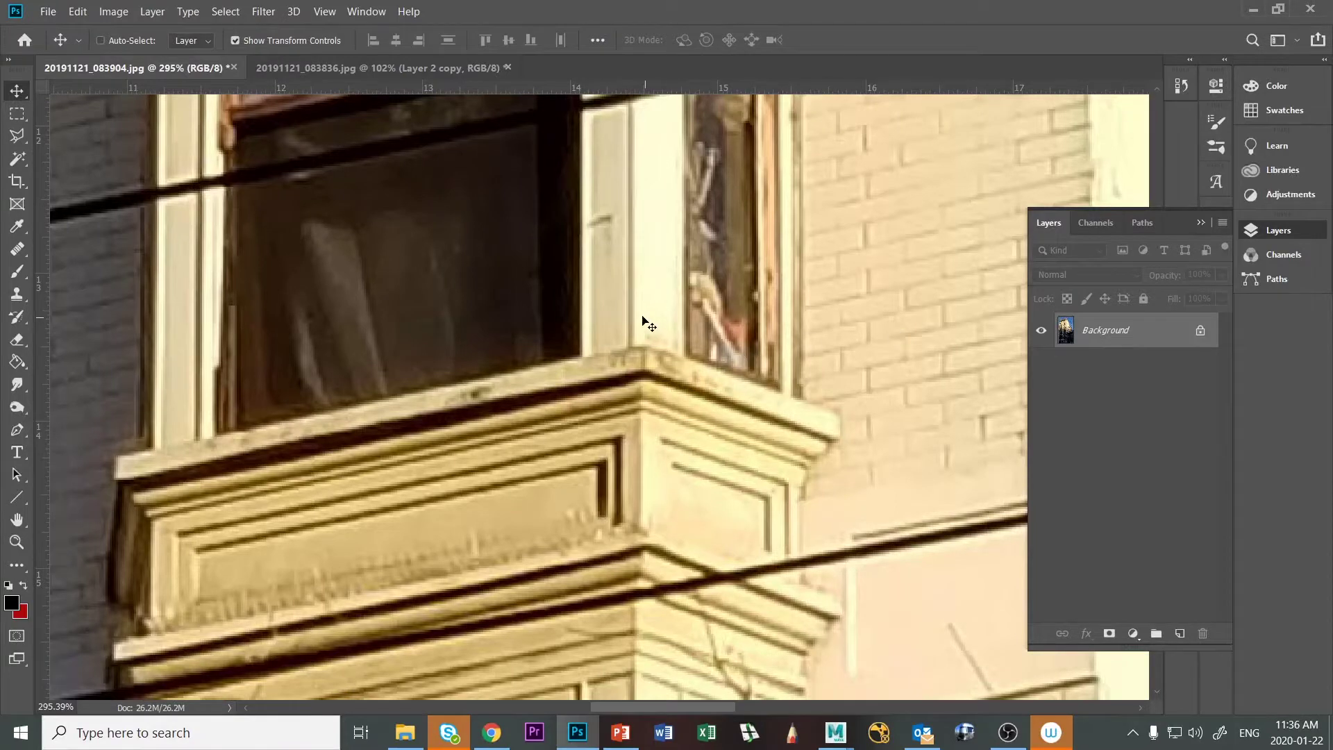
scroll(643, 316, "down", 6, "alt")
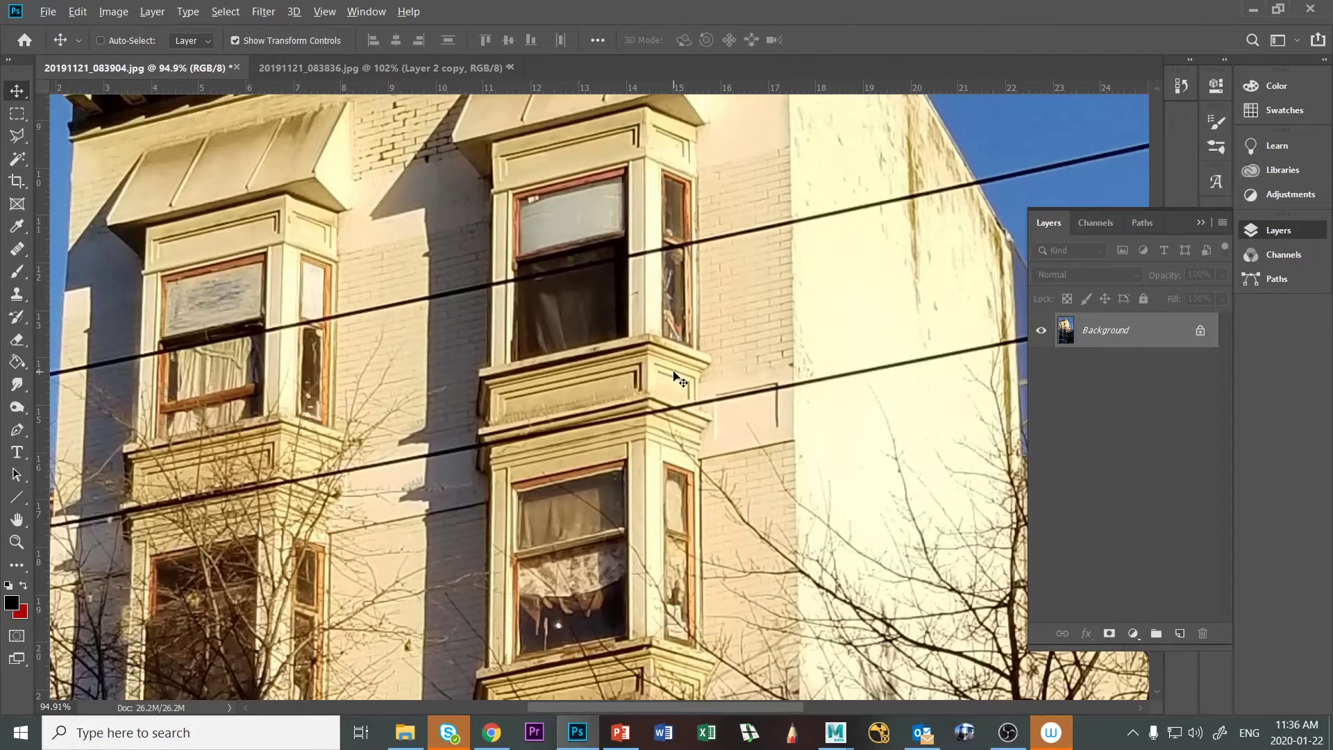
key("alt+Tab")
left_click_drag(615, 410, 692, 415, "alt")
key("alt+Tab")
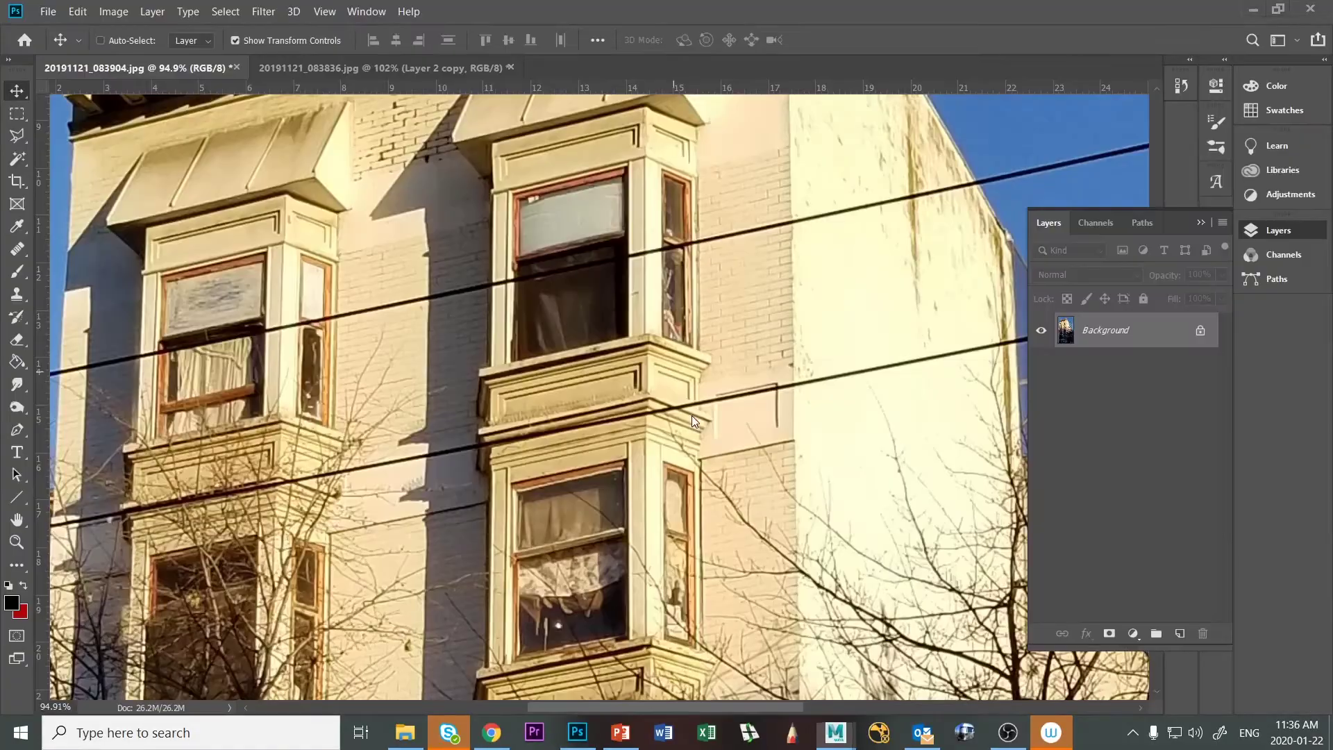
left_click_drag(623, 555, 643, 385, "alt")
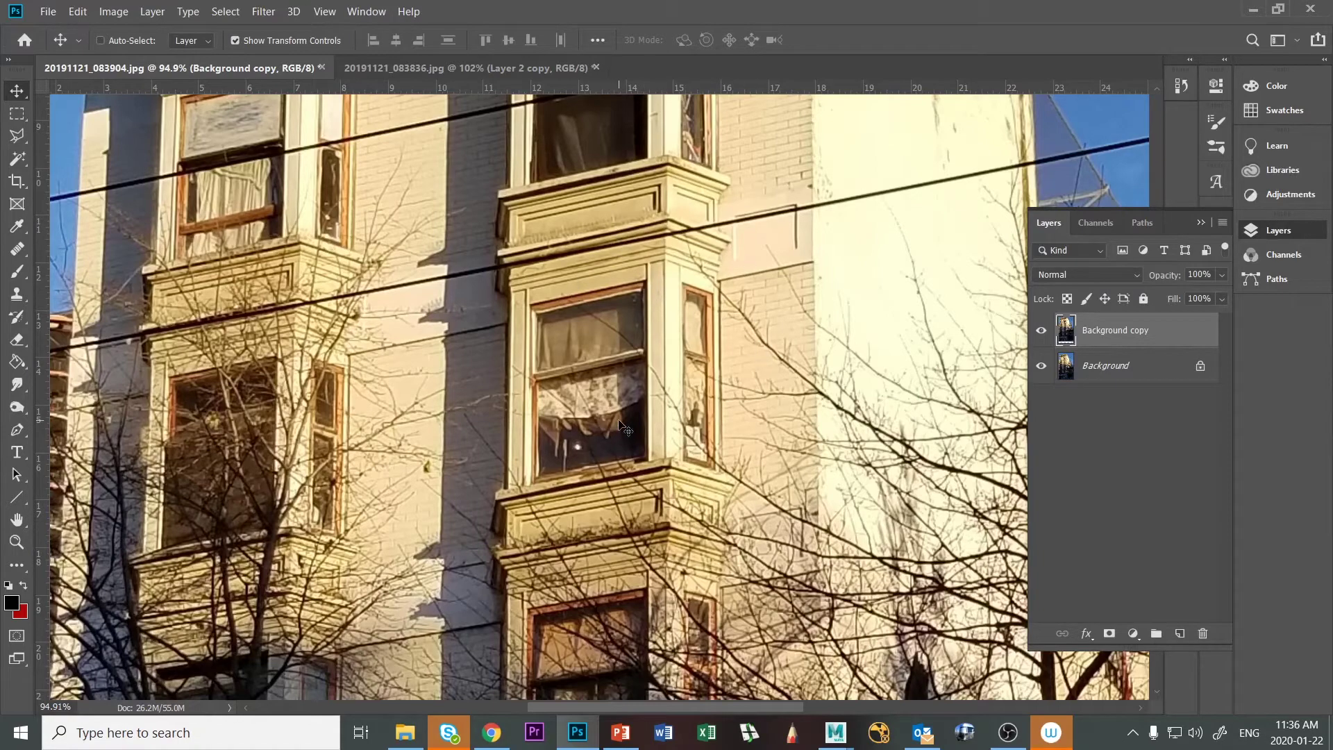
scroll(618, 427, "down", 2, "alt")
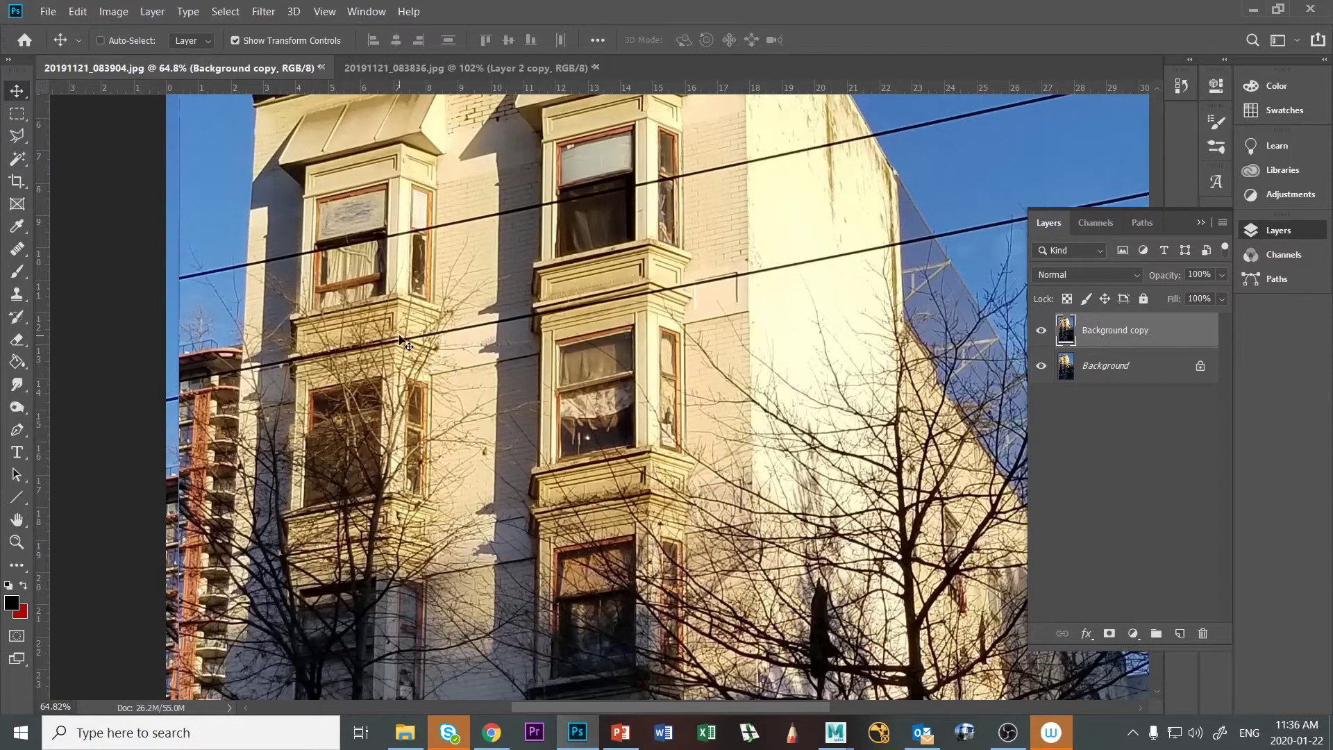
key("alt+Tab")
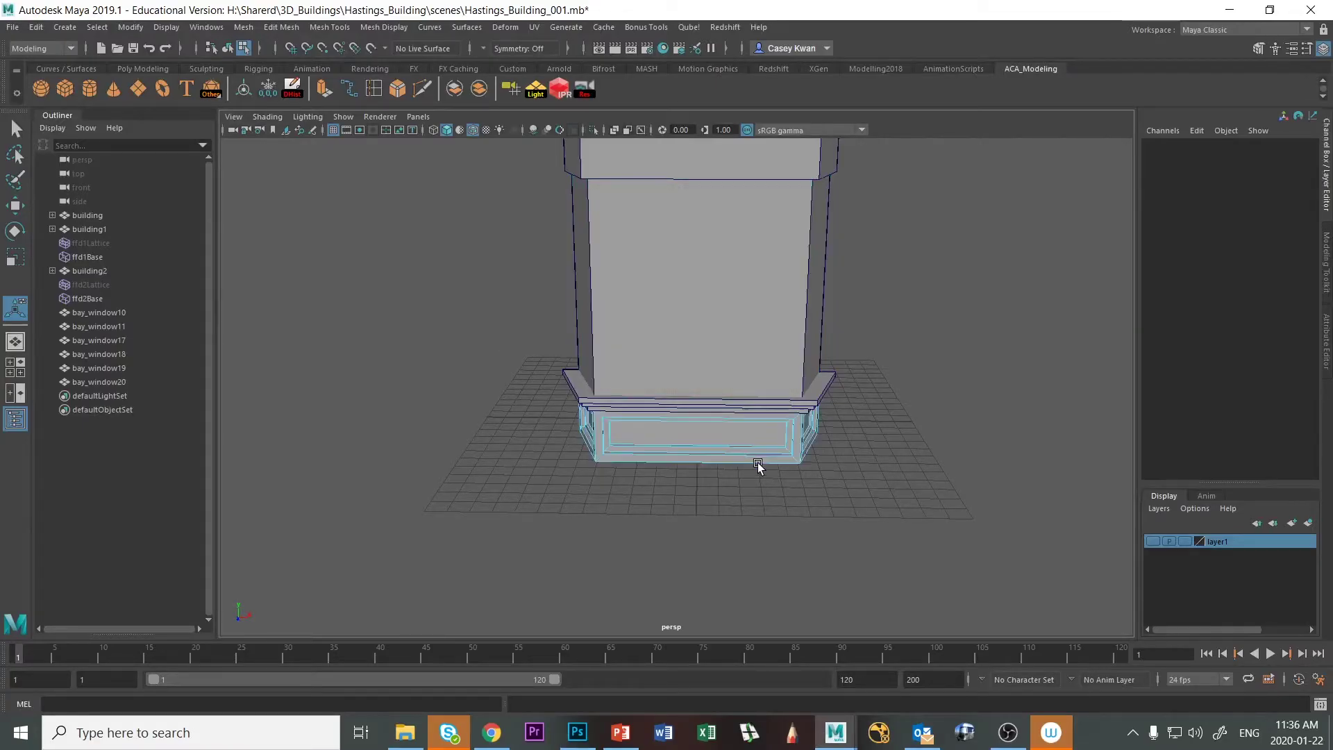
Return the topmost ledge slab above the base block to object mode and select it as a whole
left_click_drag(857, 438, 822, 410, "alt")
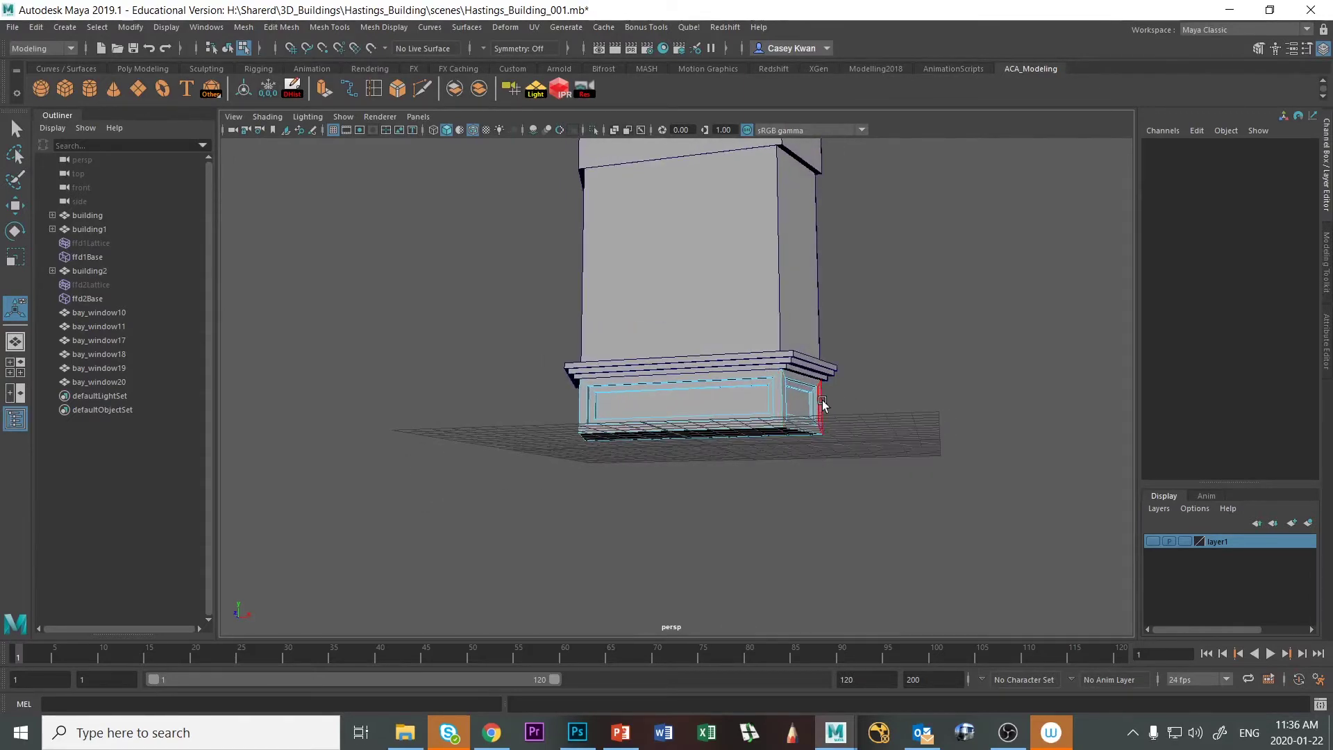
left_click(793, 356)
scroll(786, 386, "up", 6)
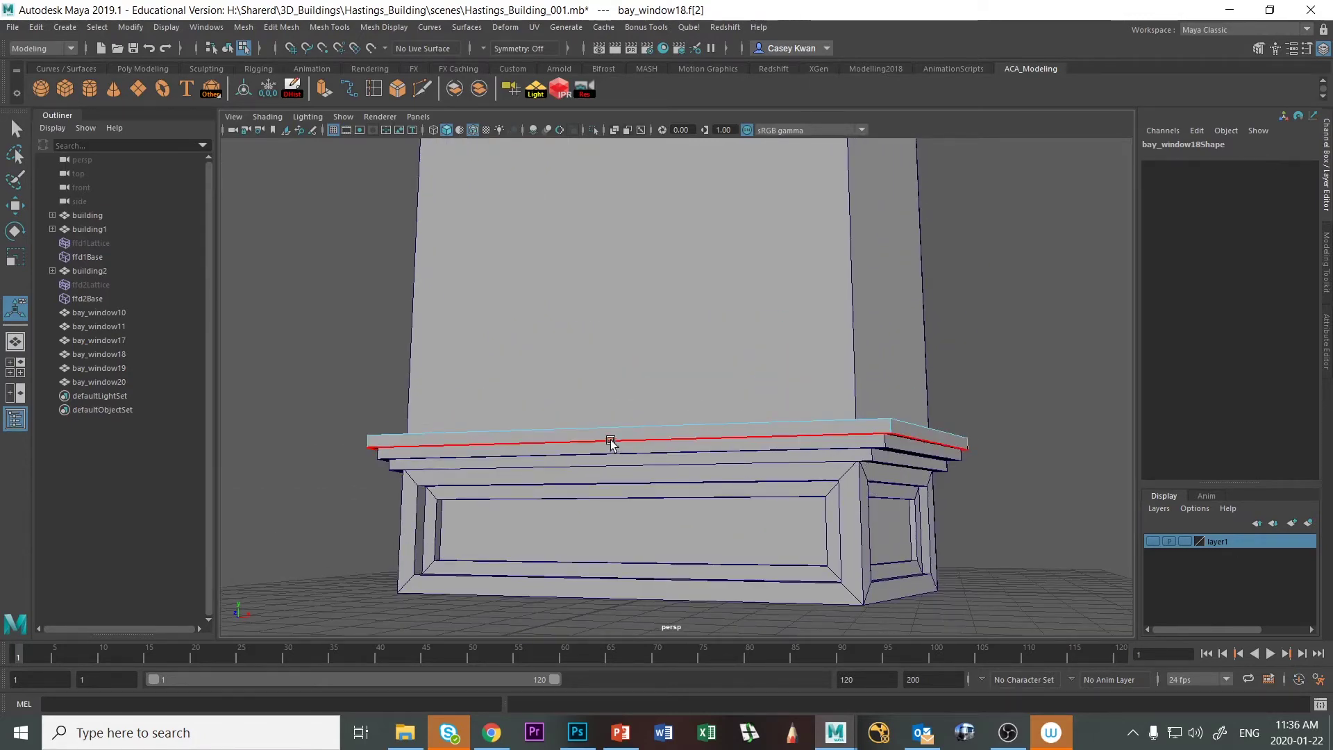
right_click_drag(640, 431, 694, 331)
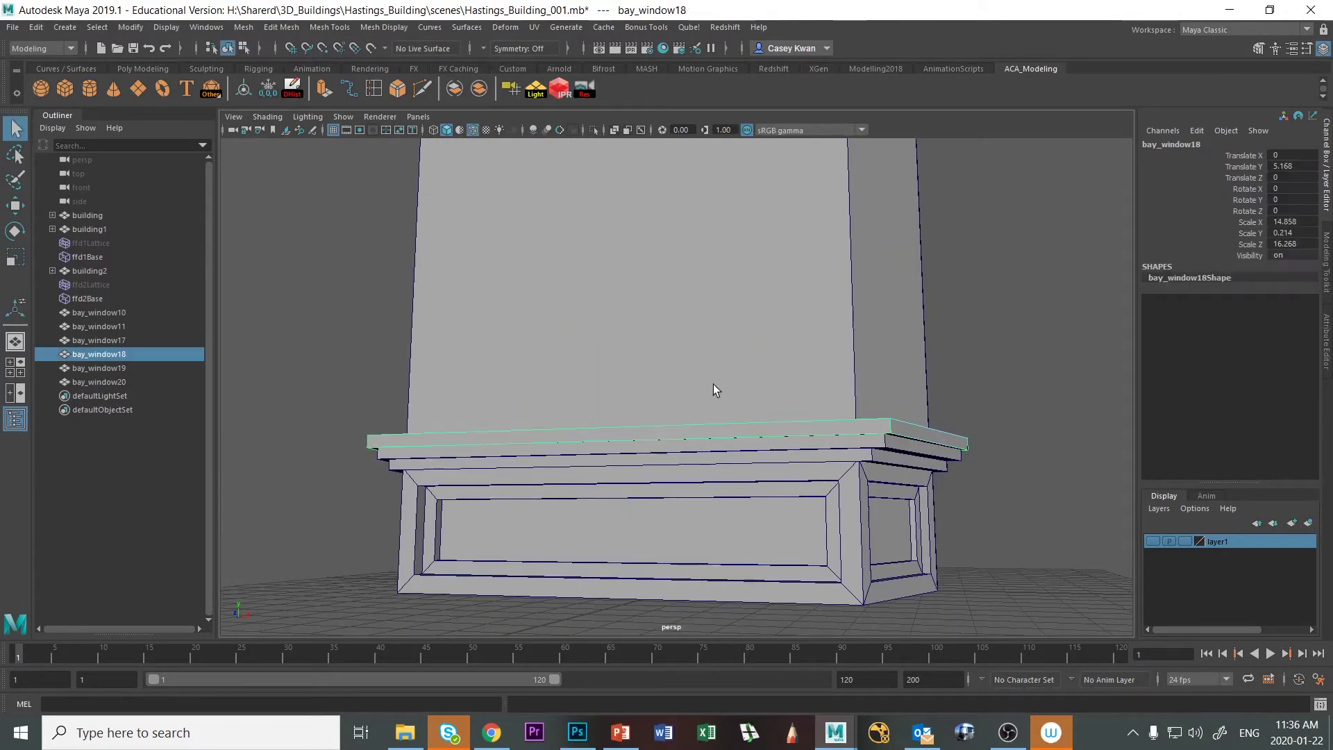
left_click_drag(714, 385, 736, 527, "alt")
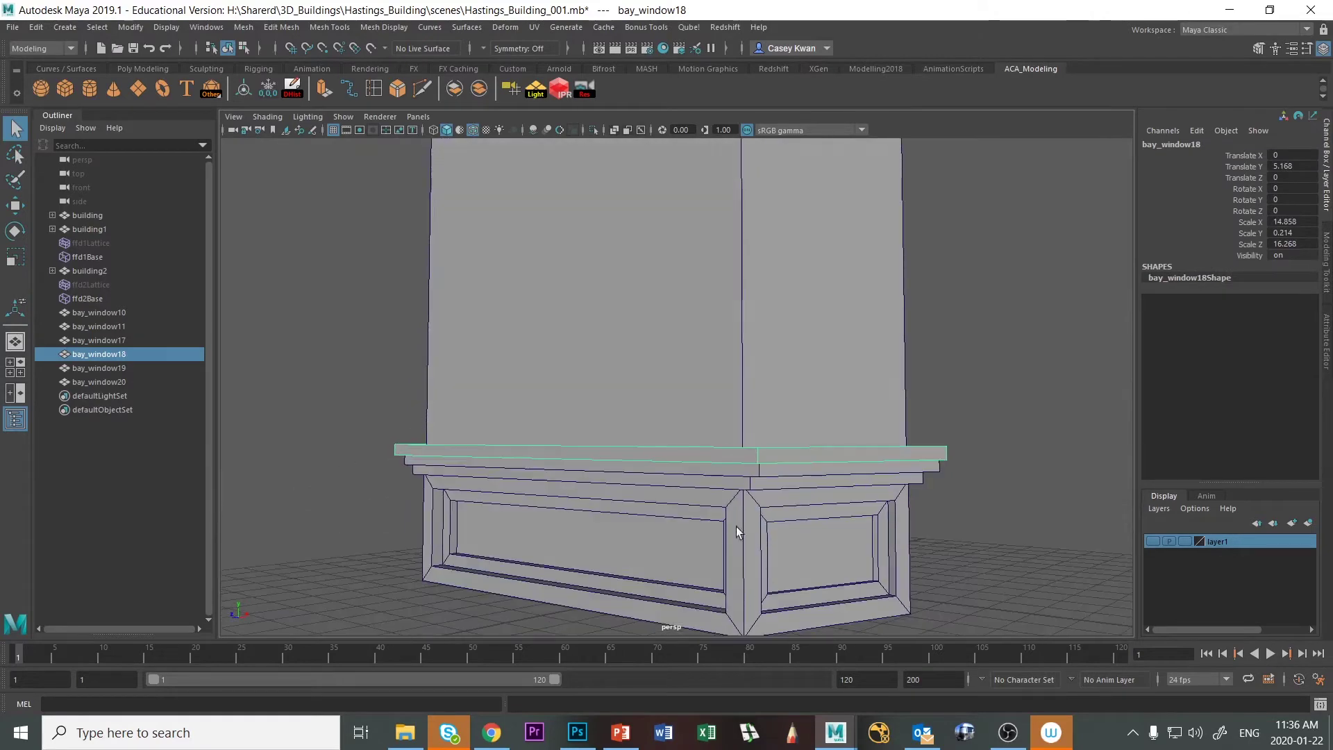
Combine the three stacked ledge slabs above the base block into a single mesh
left_click(736, 539)
left_click(754, 451)
left_click(758, 479)
left_click(761, 467, "shift")
left_click(761, 449, "shift")
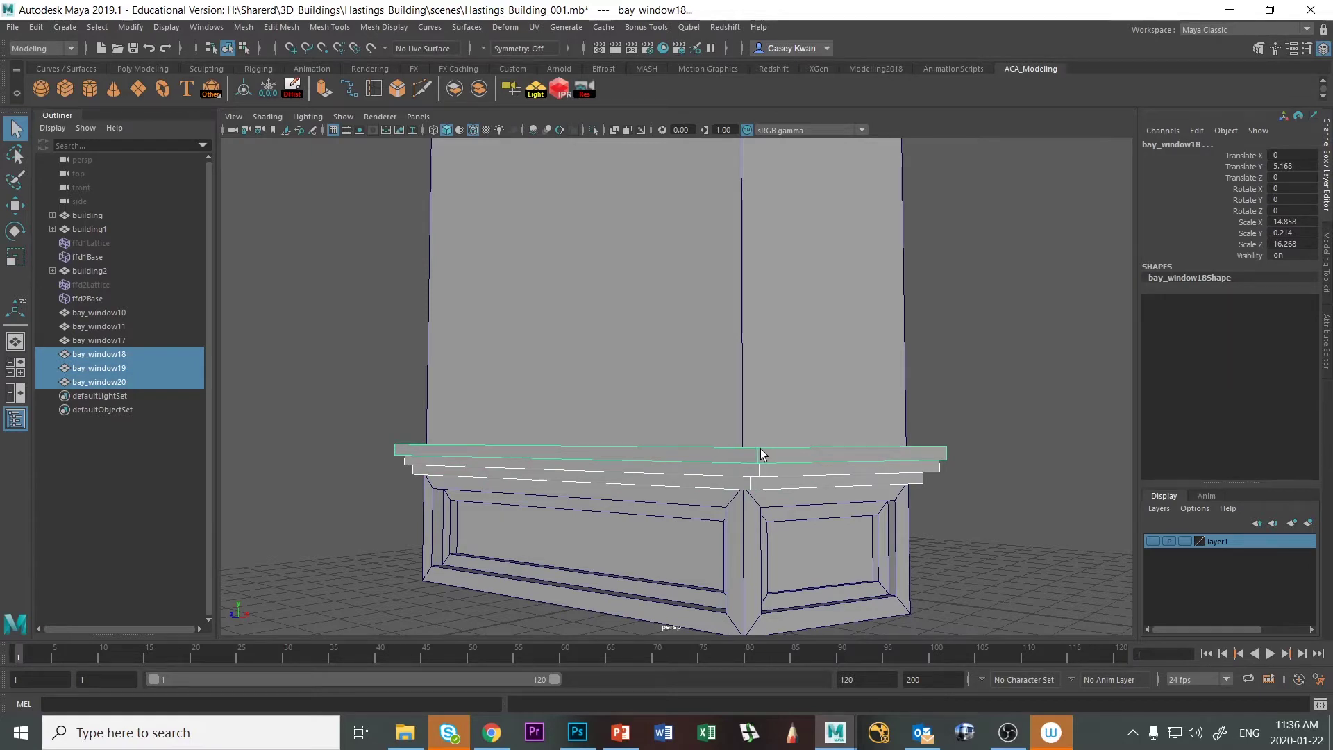
key("ctrl+shift+c")
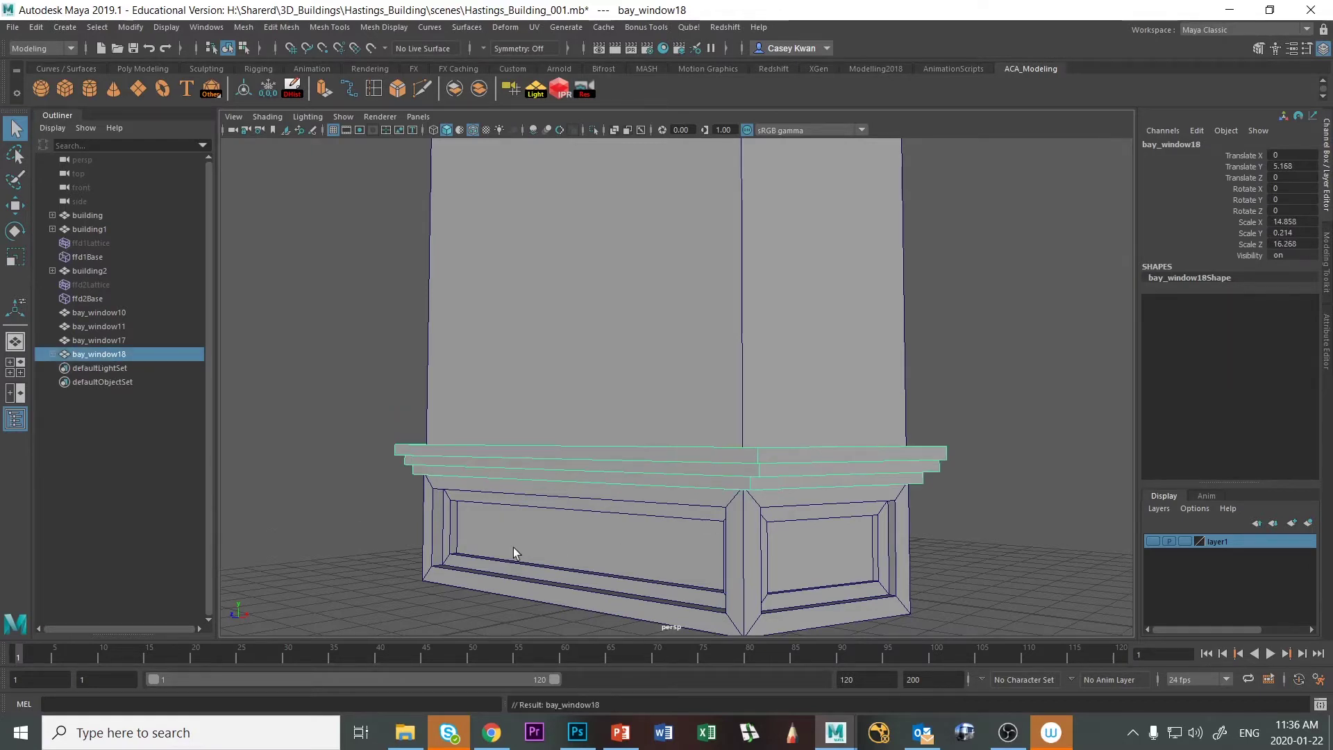
Parent the combined ledge mesh to the panelled base block
left_click(439, 582)
left_click(627, 453, "shift")
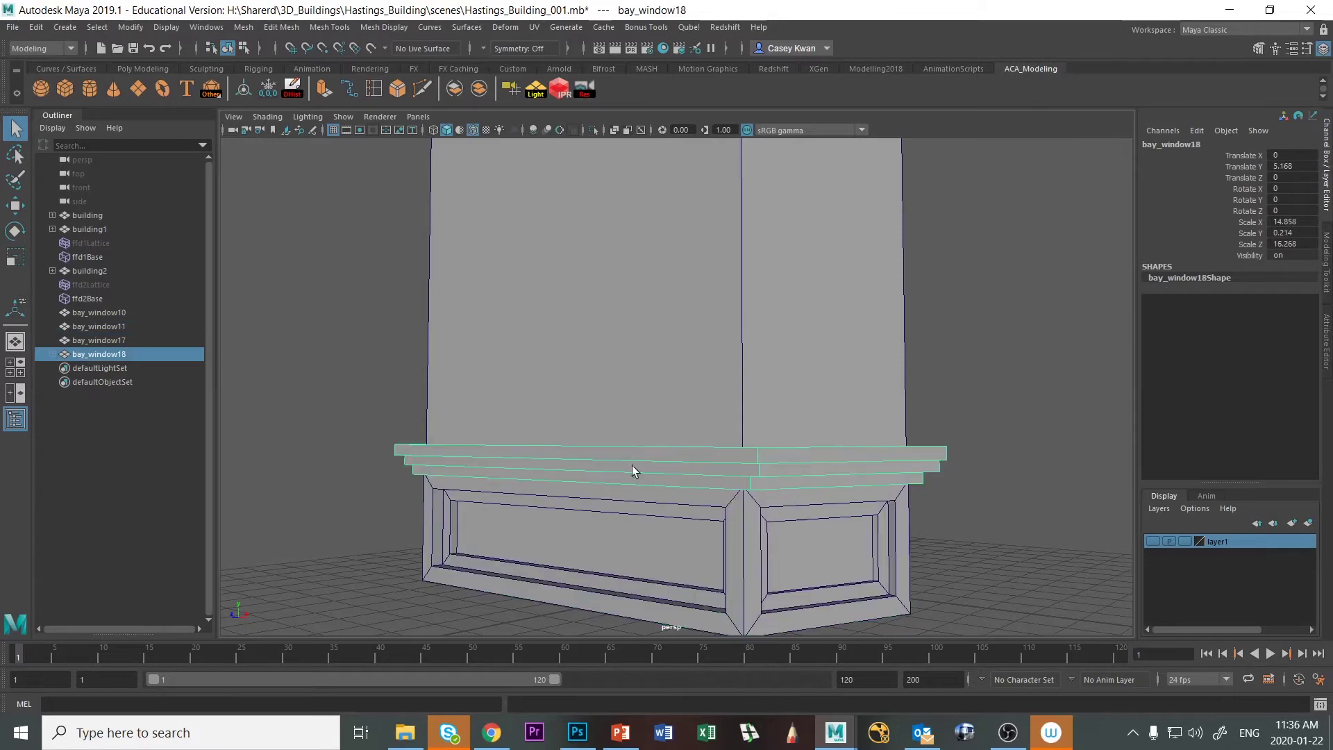
left_click(429, 532, "ctrl+shift")
key("ctrl+shift+c")
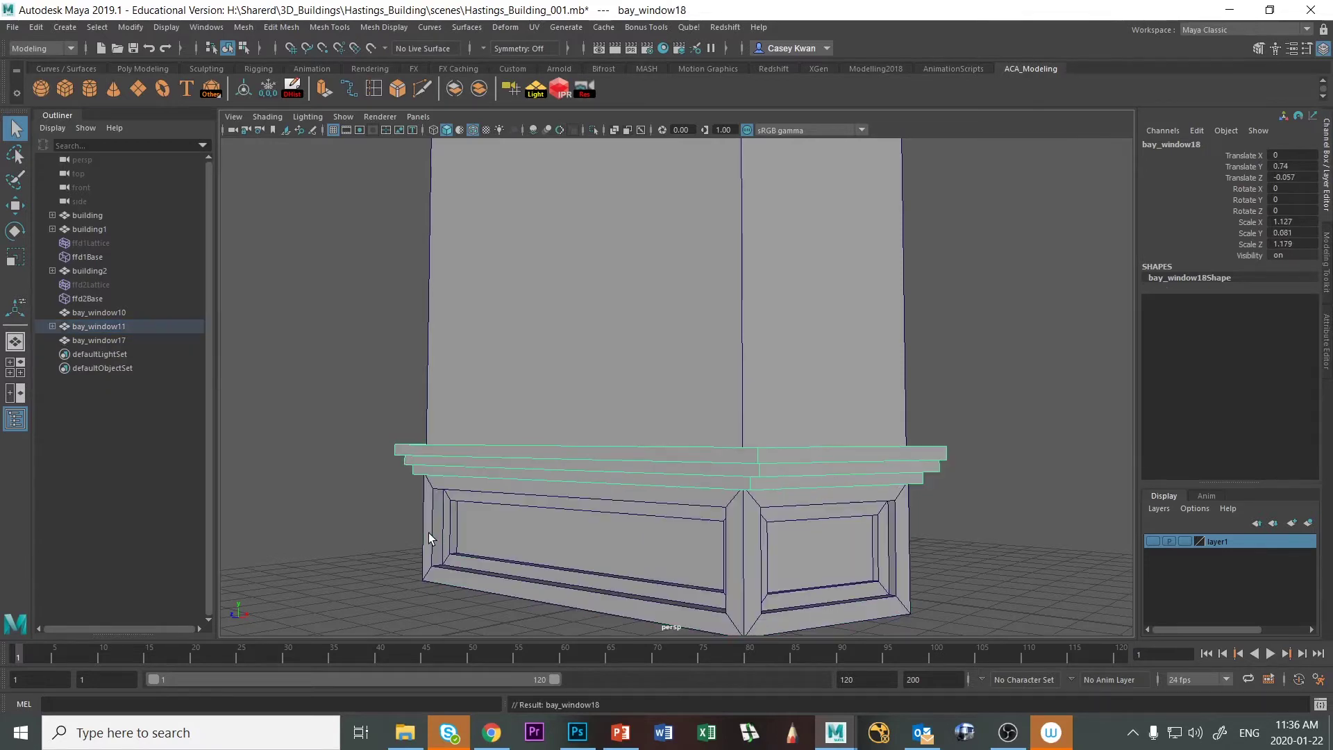
Rename the panelled base block as bay_window_base
double_click(100, 327)
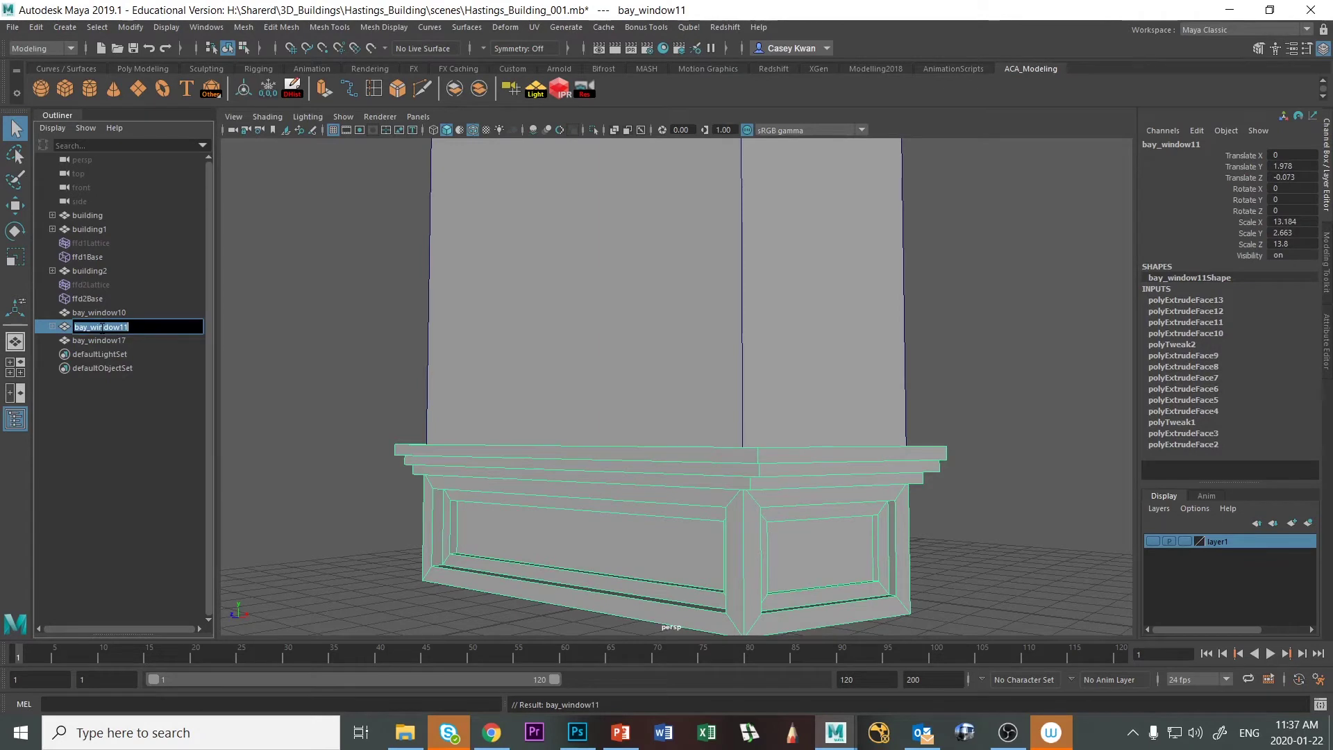
key("End")
type("_base")
key("Return")
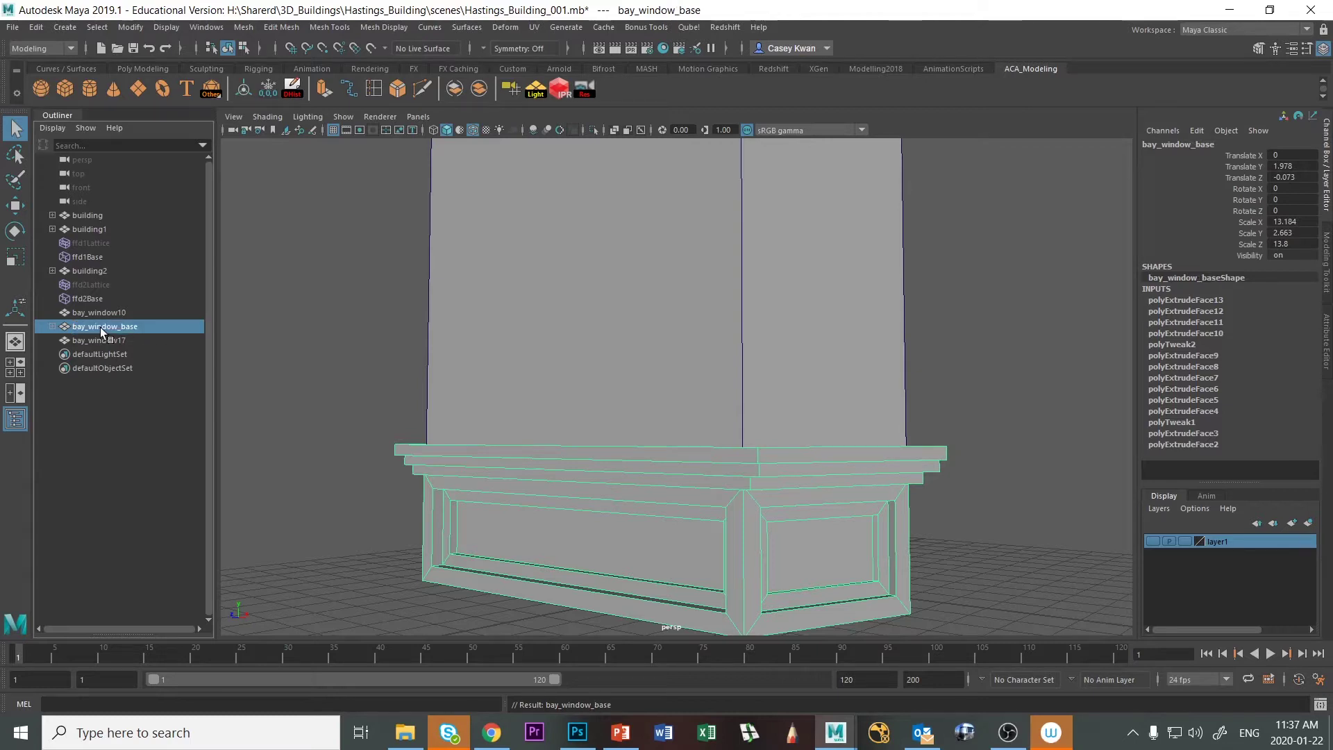
Rename the ledge mesh parented under the base as bay_window_sill and select the base with its child
left_click(52, 326)
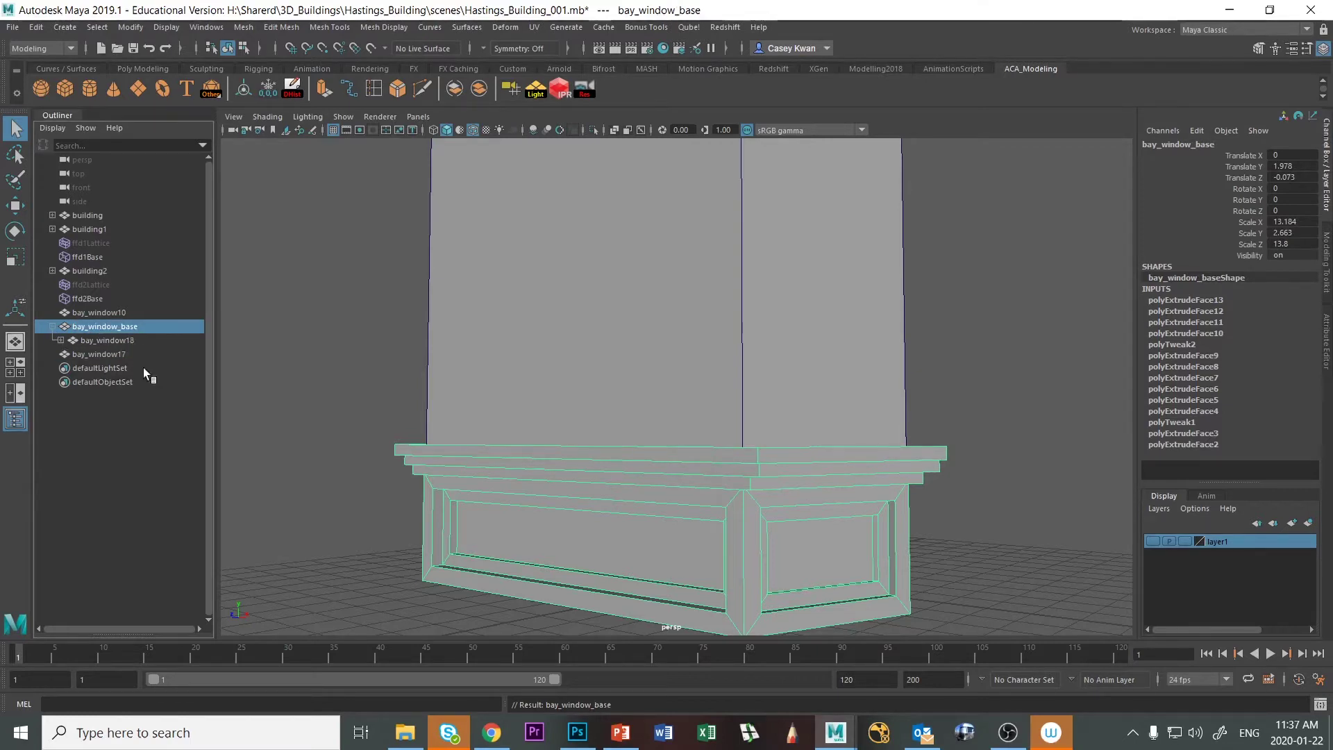
left_click(111, 339)
double_click(111, 339)
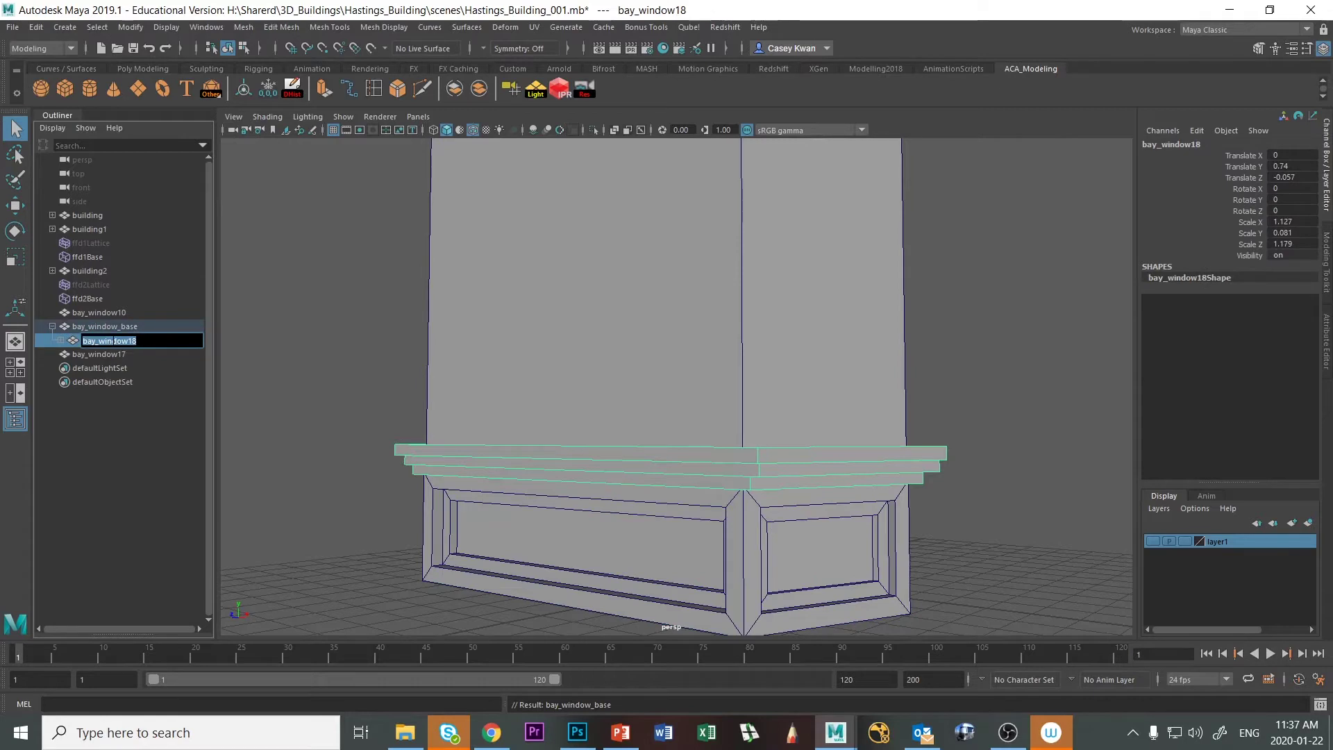
type("ba")
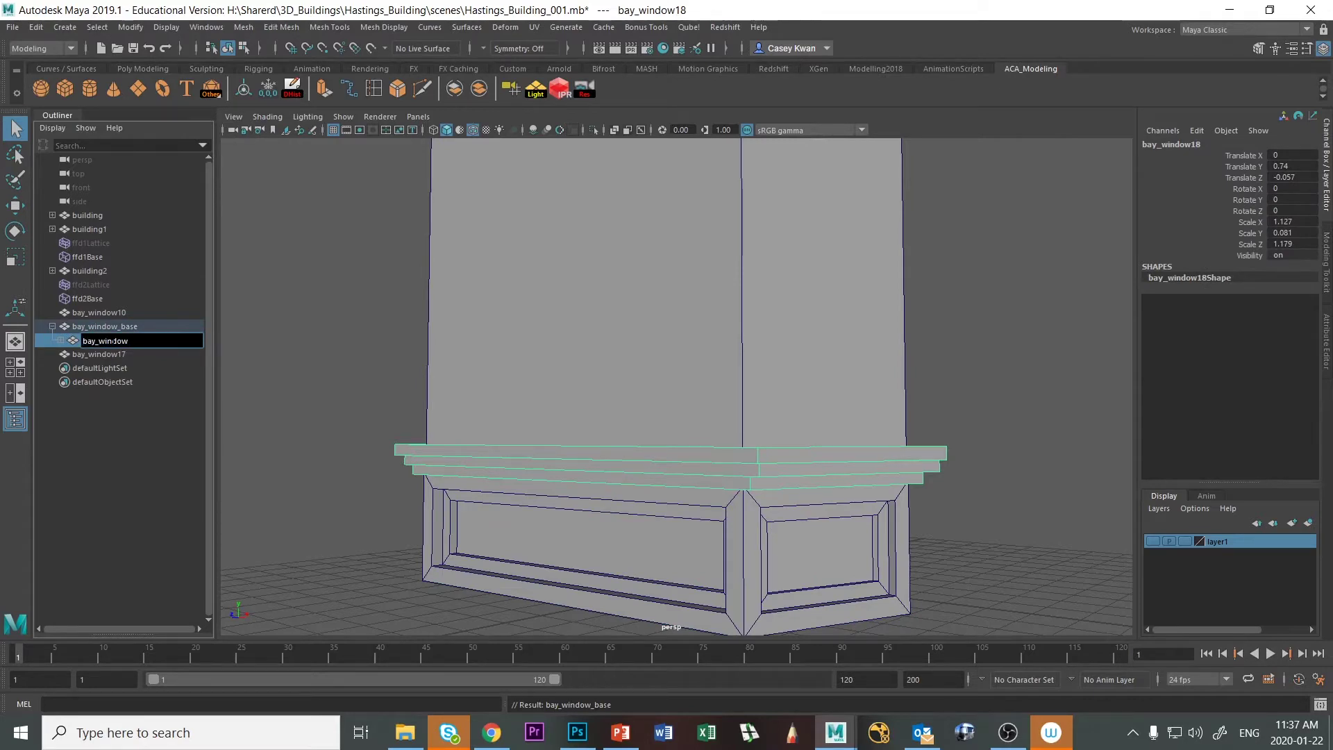
key("Return")
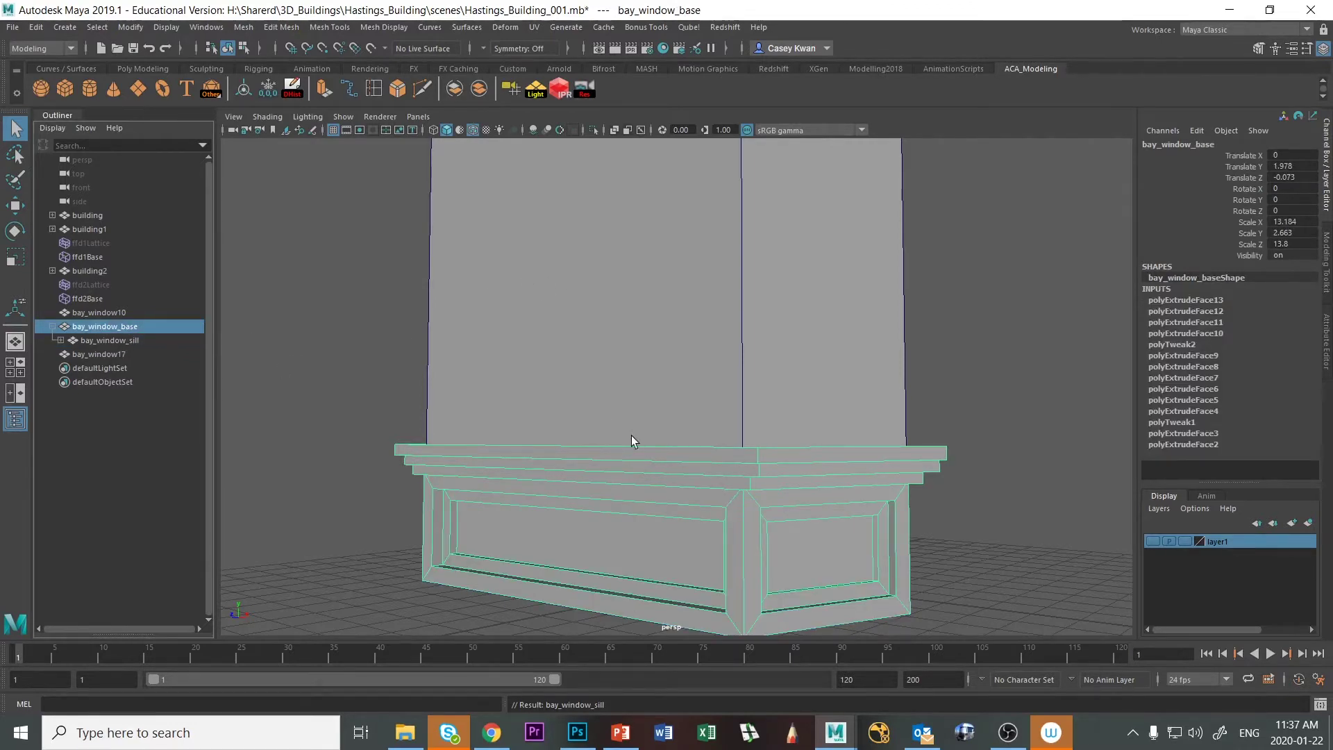
Duplicate the base with its sill and move the copy up onto the plain top block, to a Translate Y of about 15.27
scroll(733, 468, "down", 6)
middle_click_drag(721, 380, 723, 457, "alt")
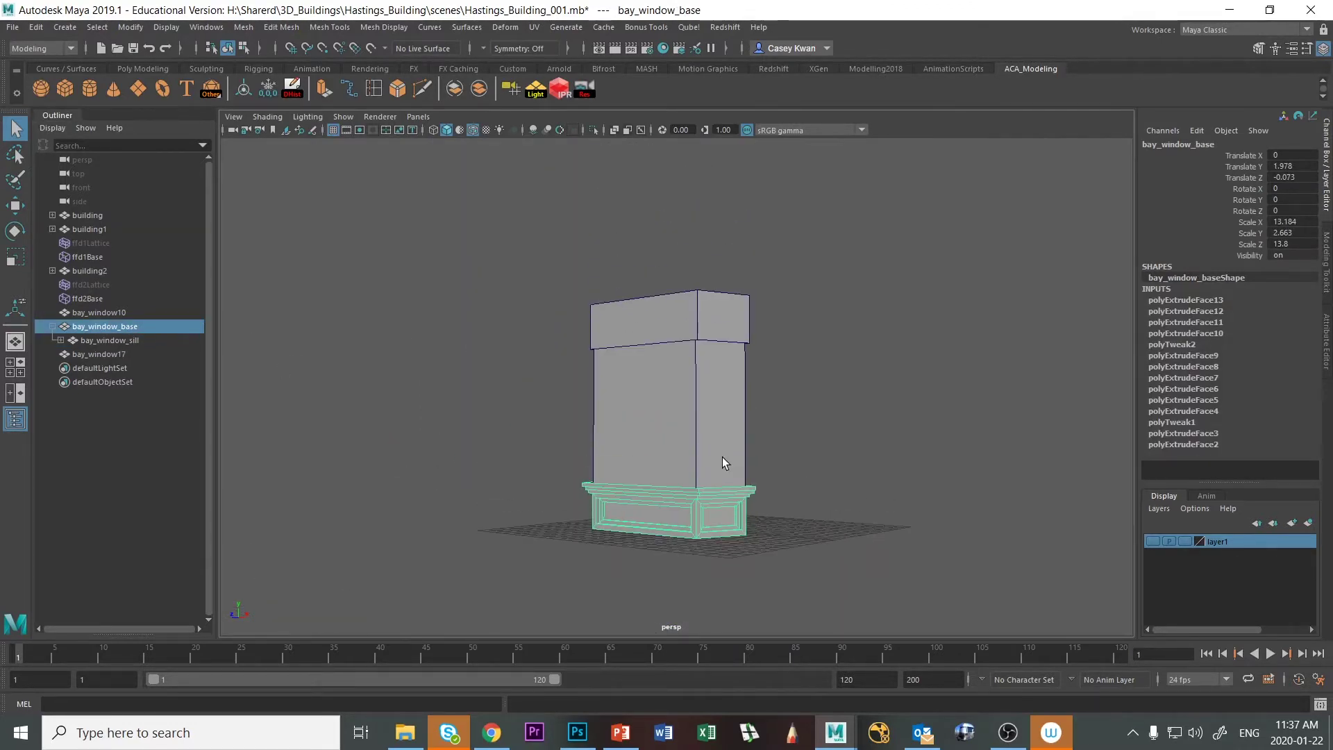
key("ctrl+d")
key("w")
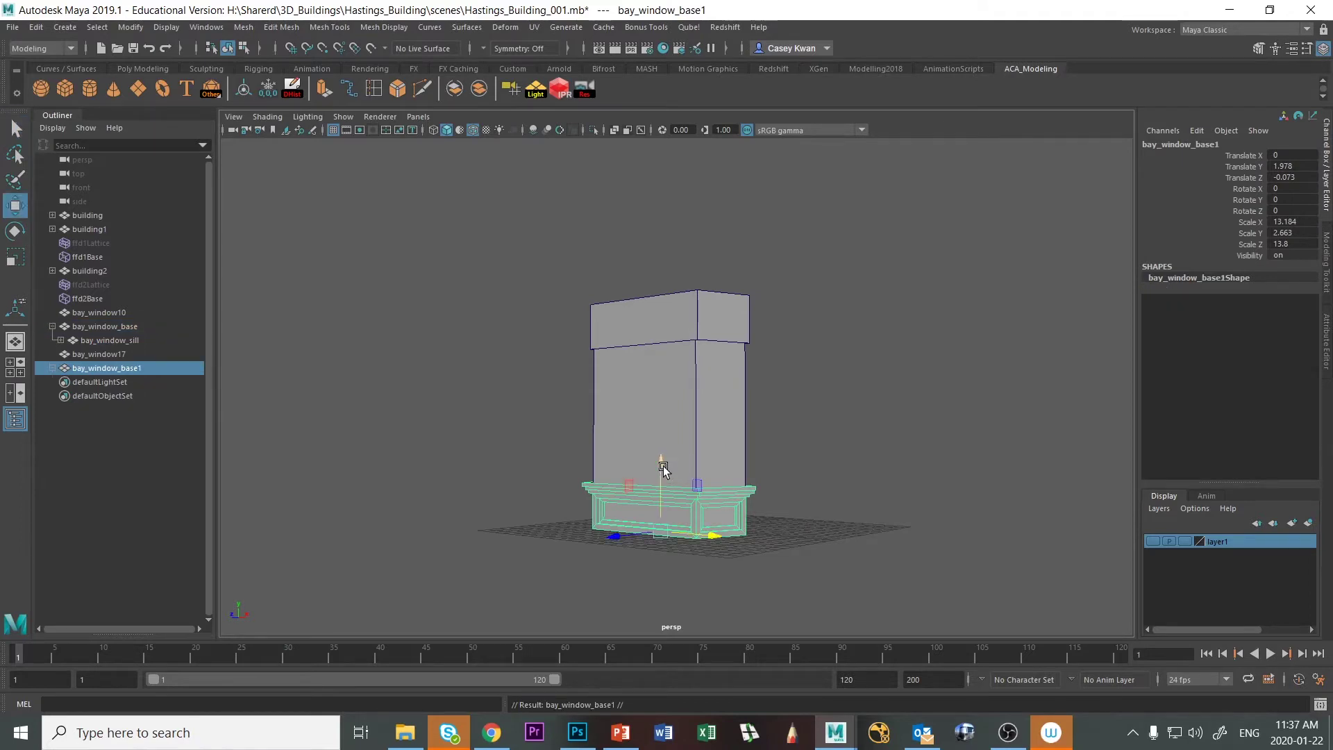
left_click_drag(662, 467, 670, 291)
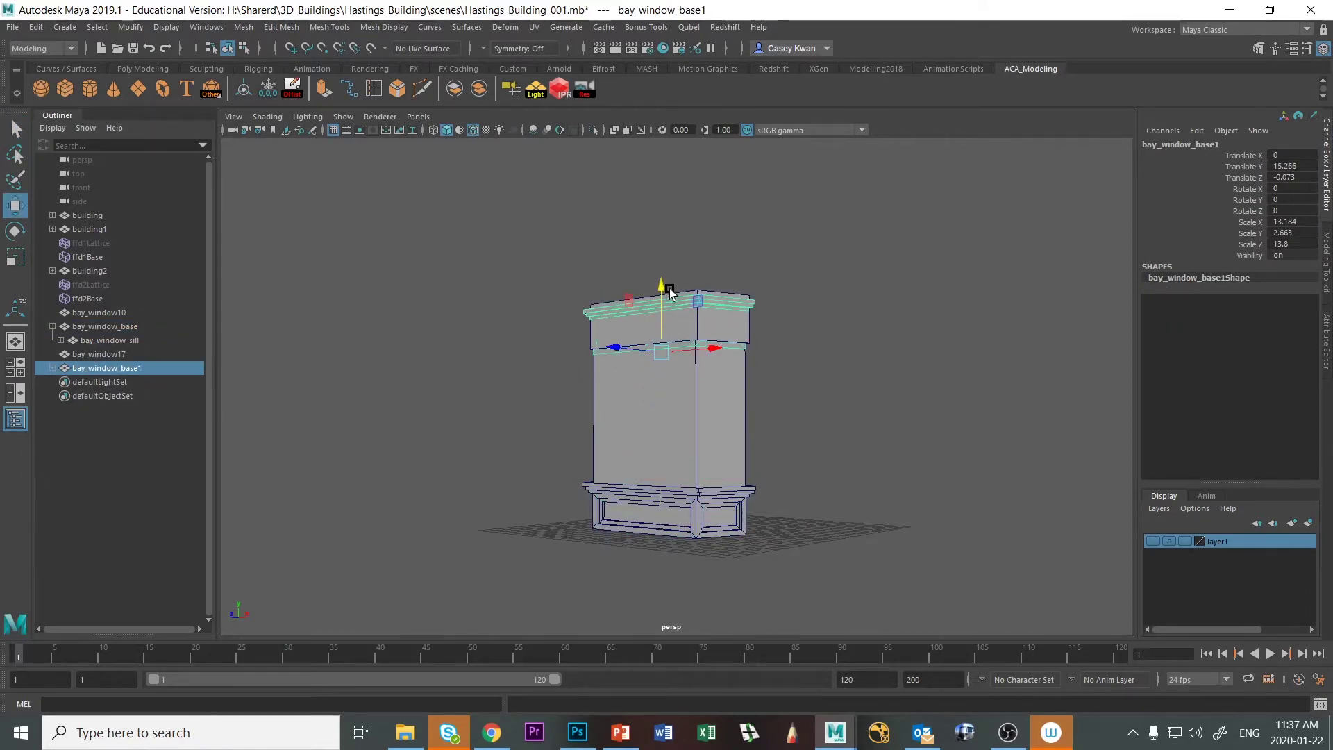
Delete the plain top block and raise the duplicated base in its place to a Translate Y of about 15.85
left_click(710, 325)
key("Delete")
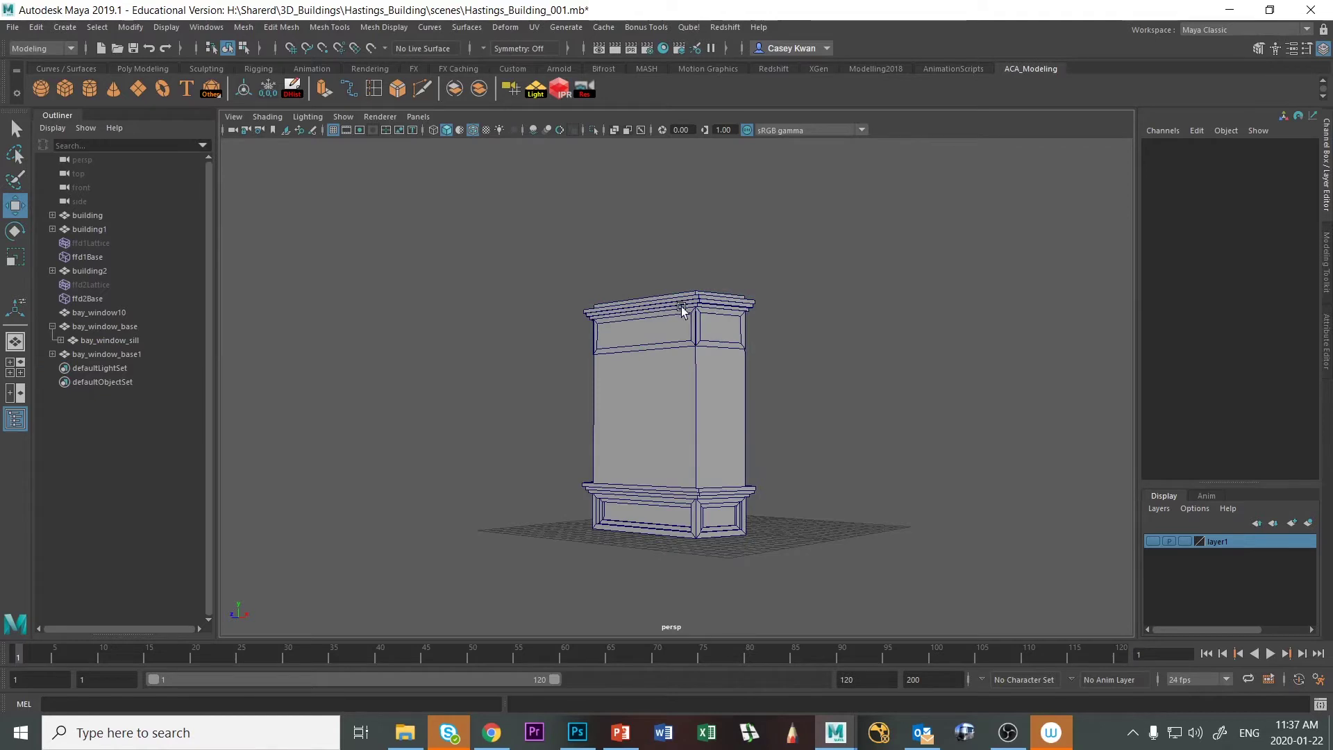
left_click(696, 306)
left_click(697, 306)
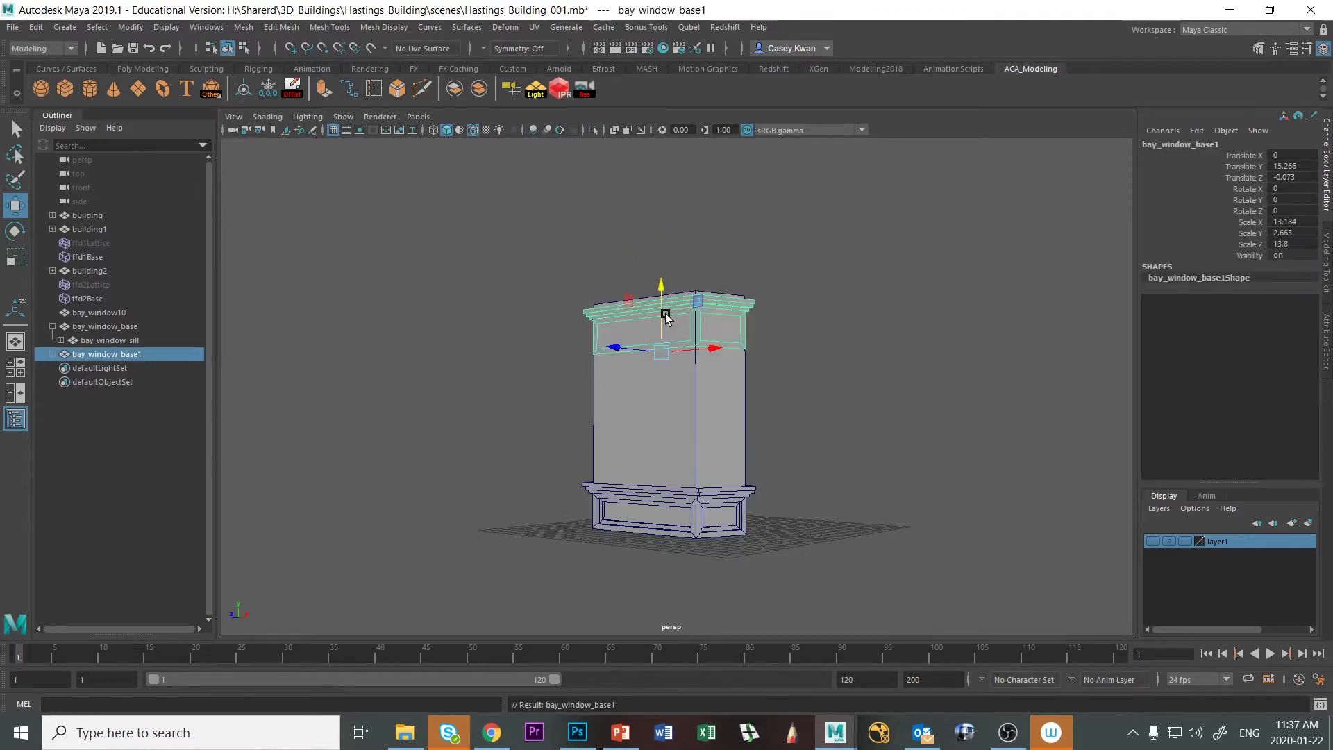
left_click_drag(663, 297, 661, 282)
key("space")
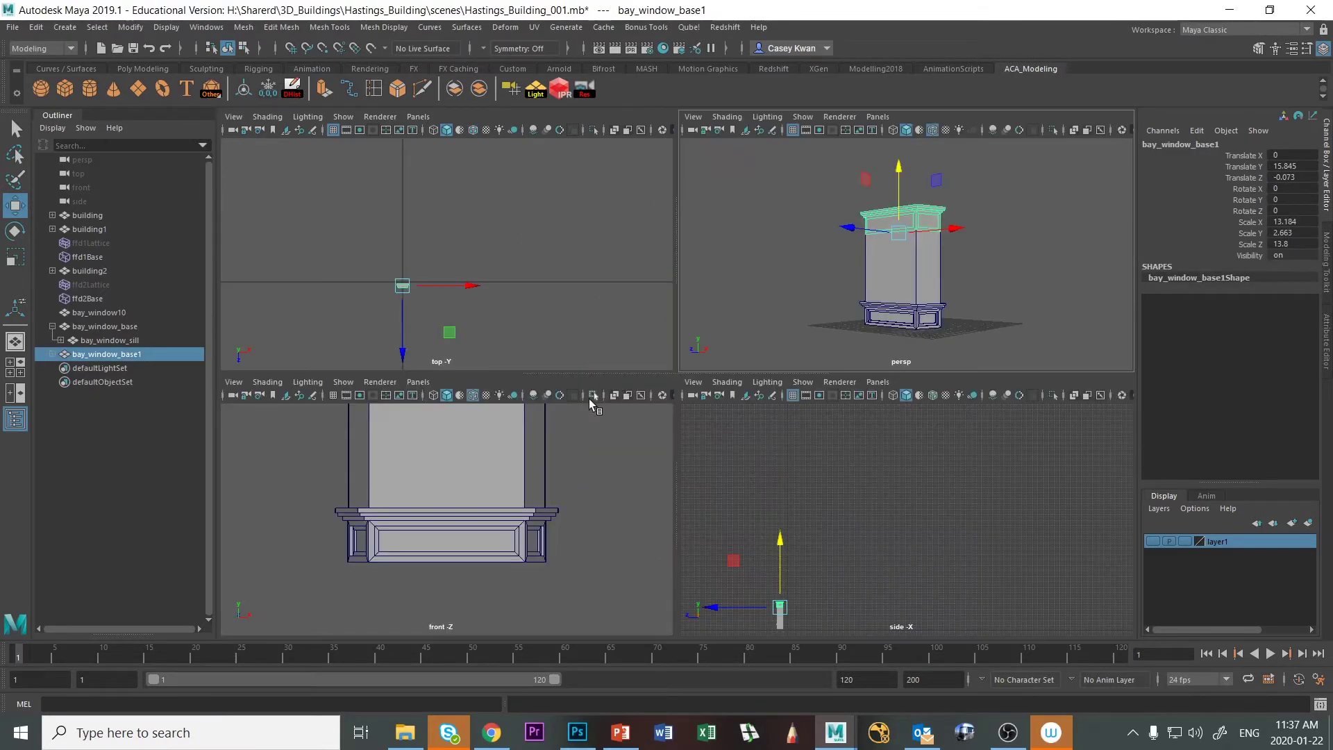
Lower the upper bay window base slightly along Y in the front view, then deselect it
key("space")
key("f")
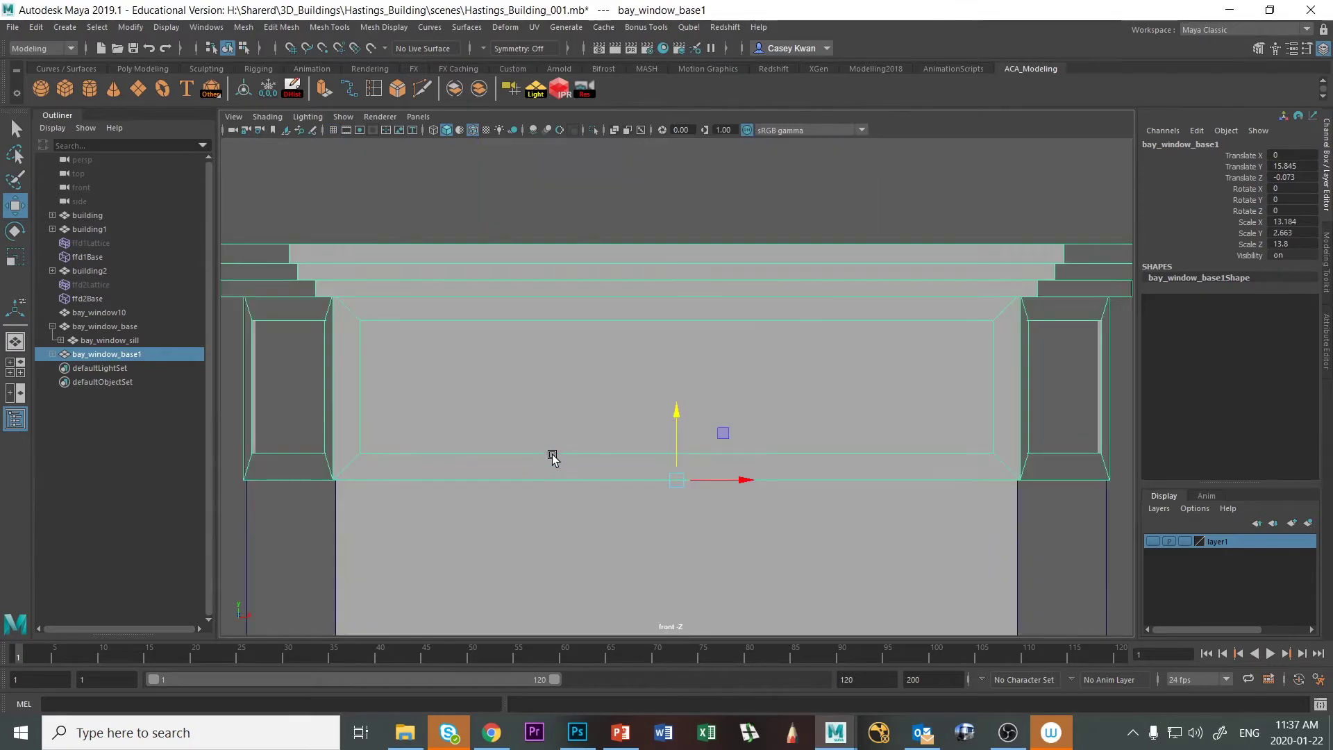
mouse_move(678, 417)
left_mouse_down()
mouse_move(681, 472)
mouse_move(690, 426)
left_mouse_up()
left_click(699, 229)
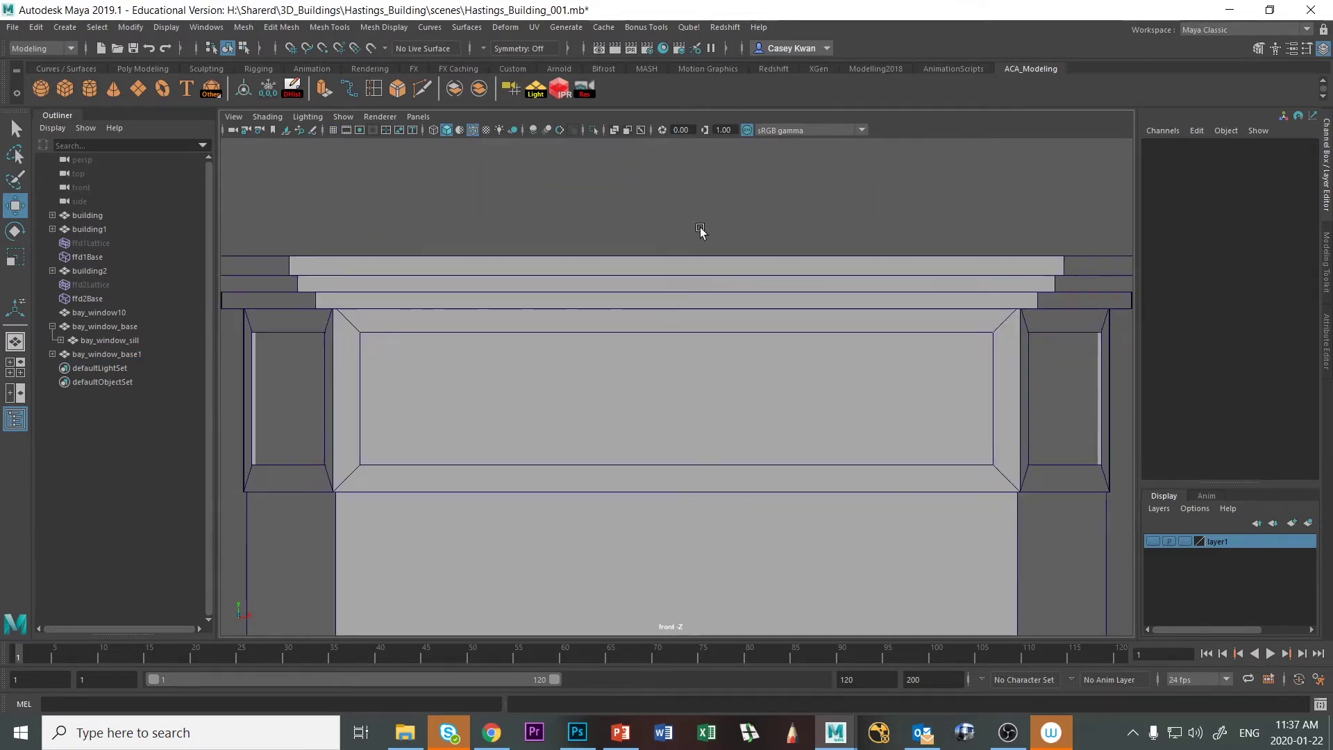
Move the top vertices of bay_window10 down to the bottom edge of the upper base, then return to object mode in the perspective view
left_click(670, 568)
scroll(670, 568, "down", 3)
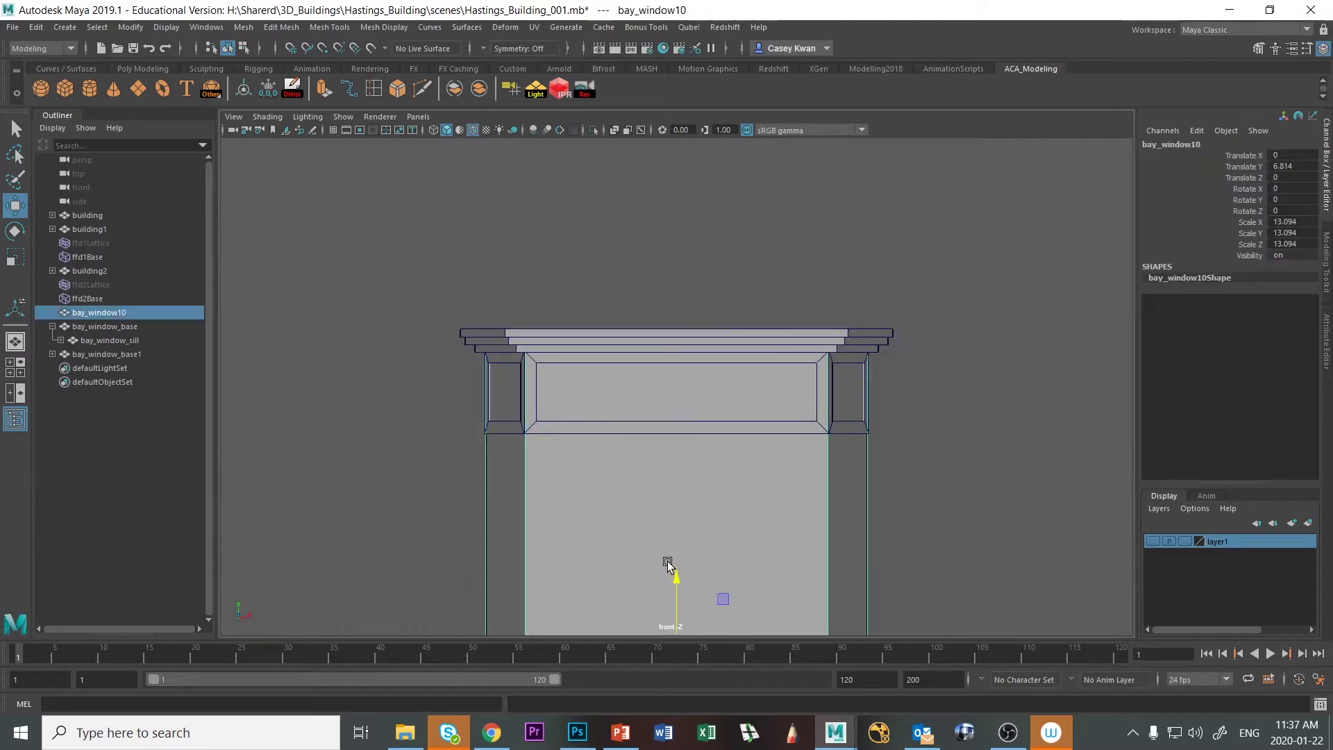
right_click(486, 484)
right_click_drag(486, 484, 416, 353)
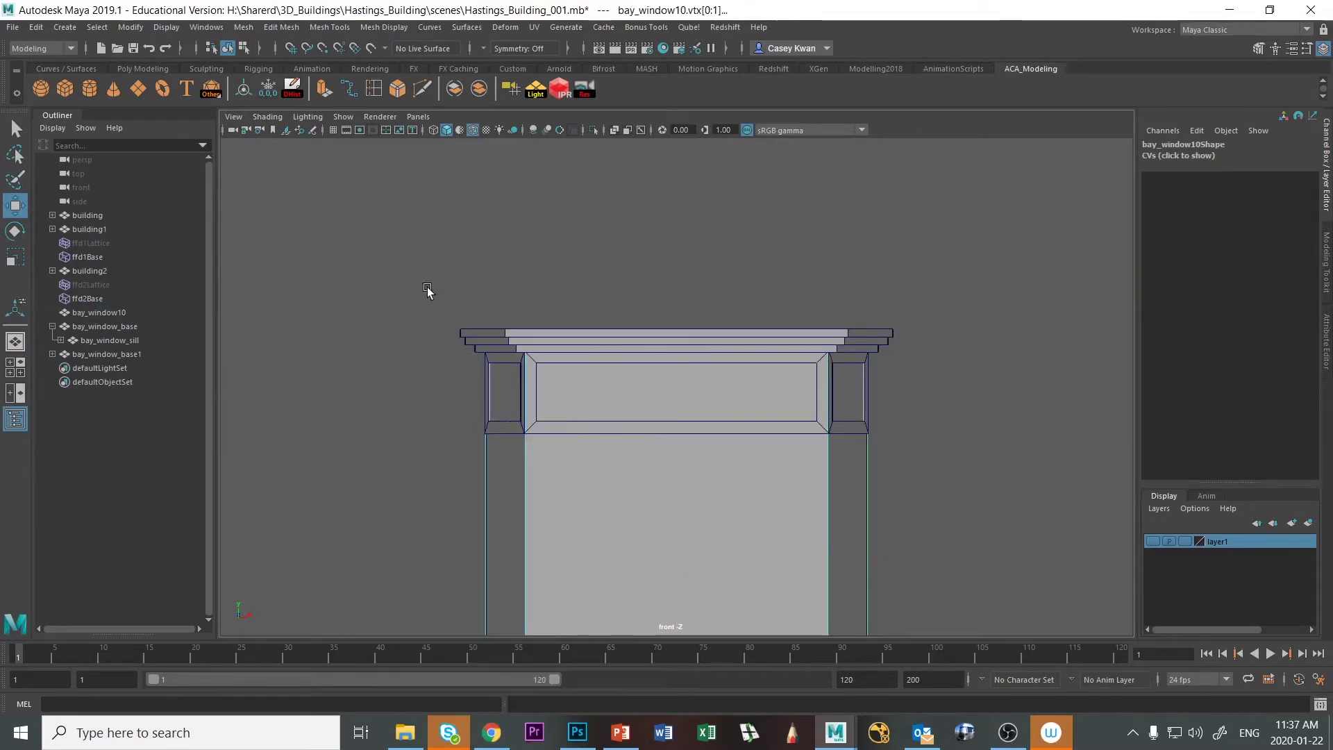
left_click_drag(405, 282, 1042, 416)
left_click_drag(677, 272, 670, 363)
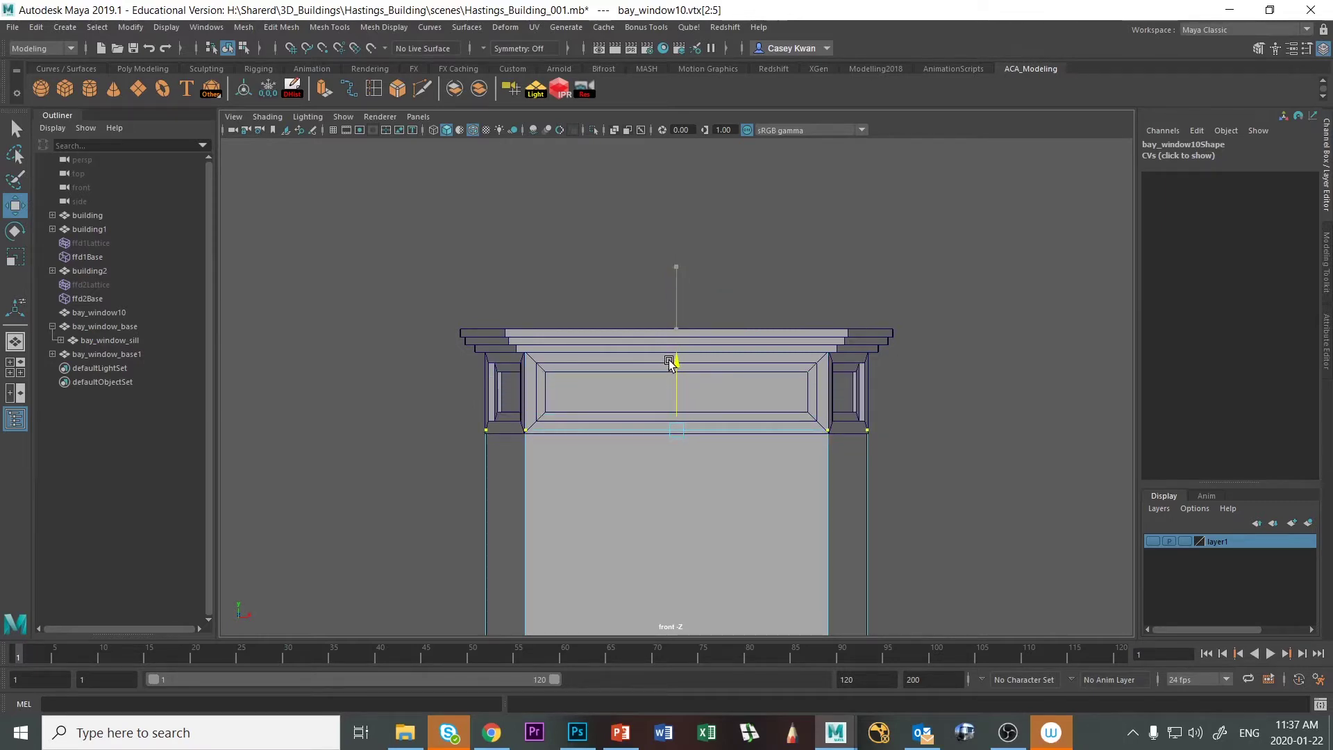
left_click(934, 464)
key("space")
key("space")
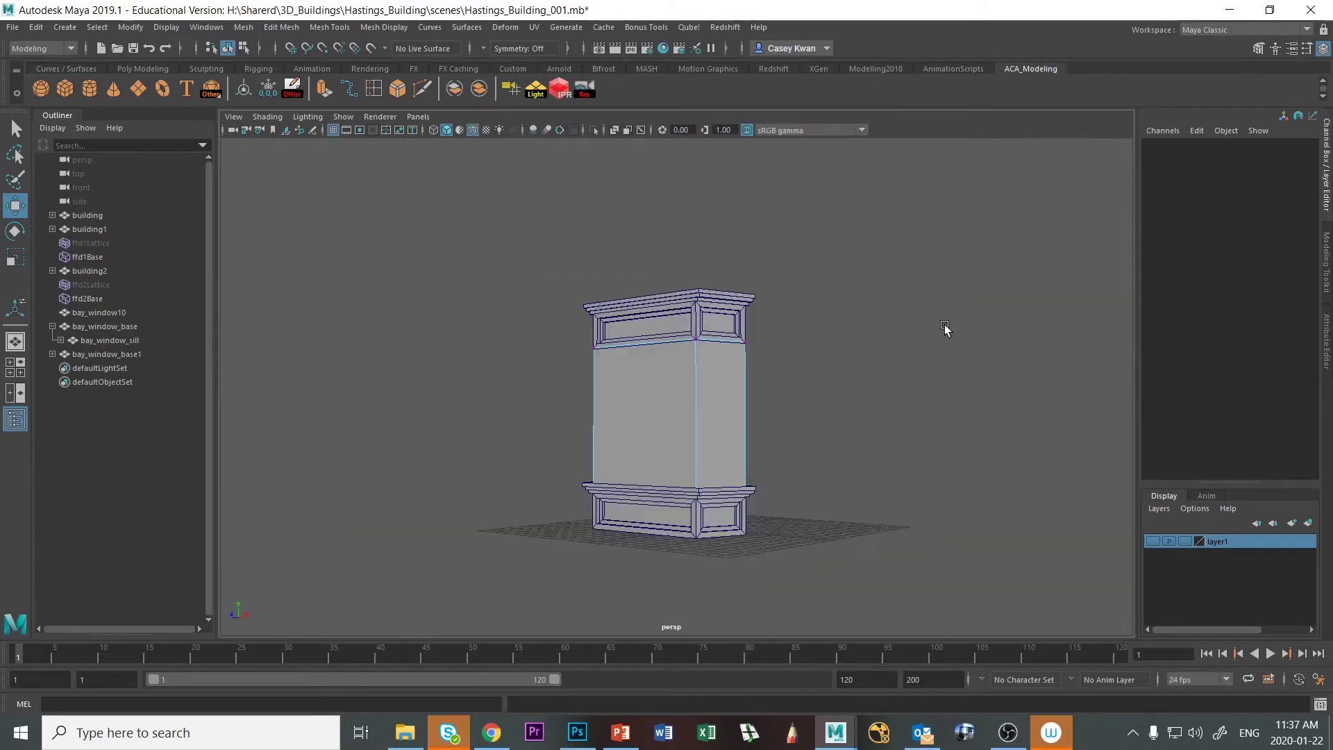
right_click_drag(712, 353, 764, 332)
left_click(941, 389)
left_click_drag(940, 390, 976, 396, "alt")
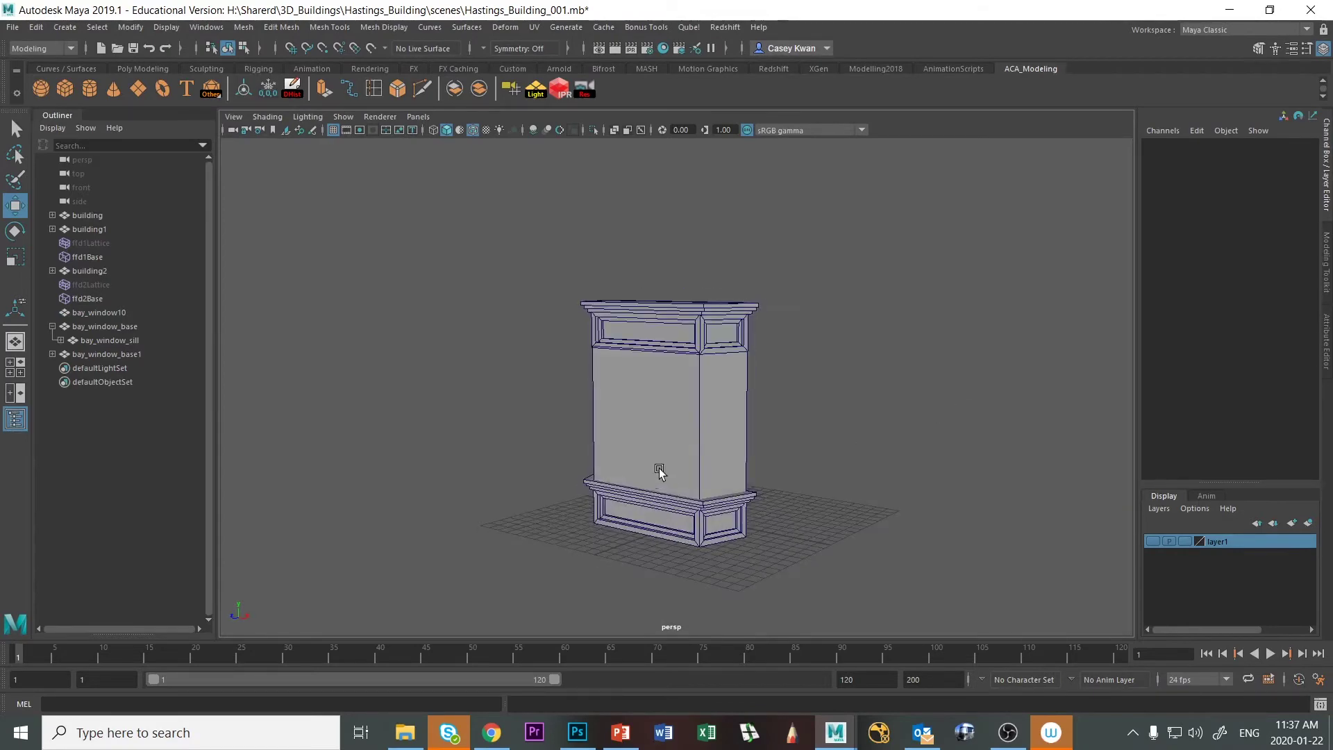
Switch to the building reference photo in Photoshop and examine the trim above the bay window, then return to Maya
left_click(680, 430)
scroll(680, 431, "up", 5)
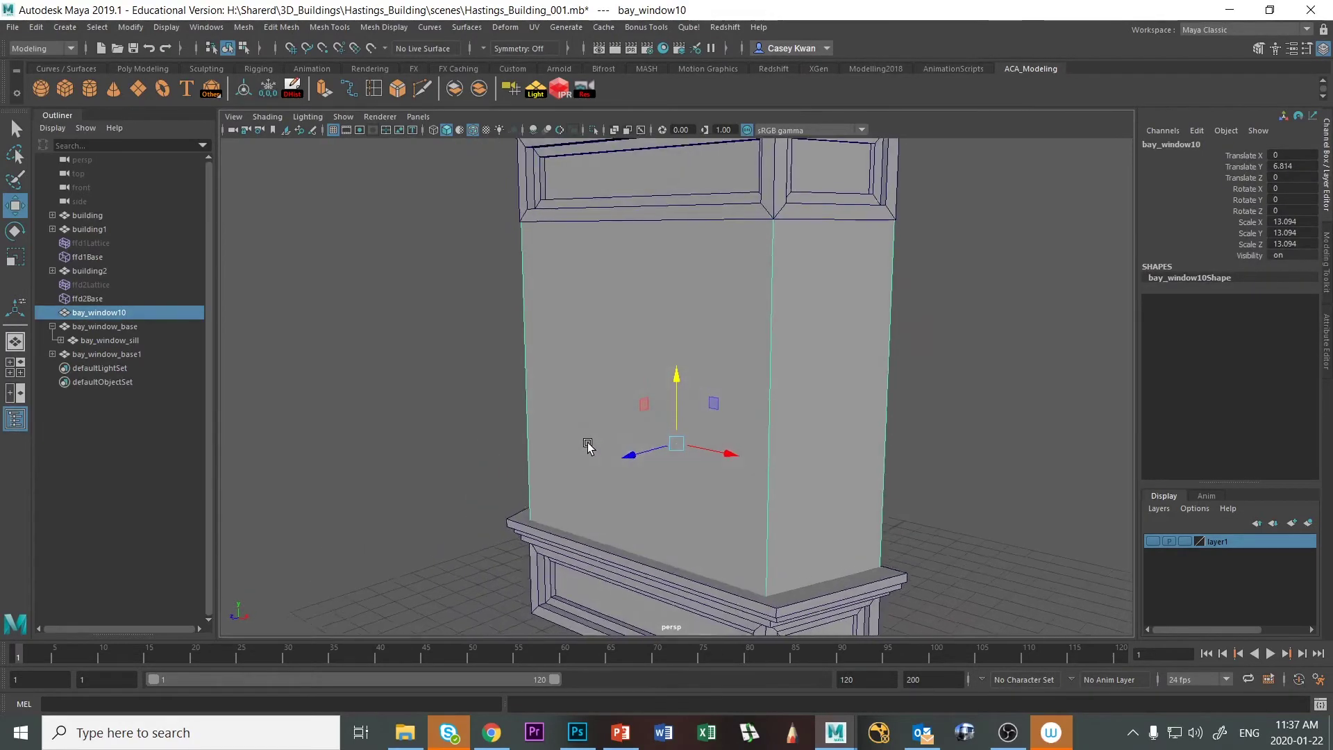
left_click_drag(588, 446, 646, 382, "alt")
left_click_drag(741, 285, 722, 292, "alt")
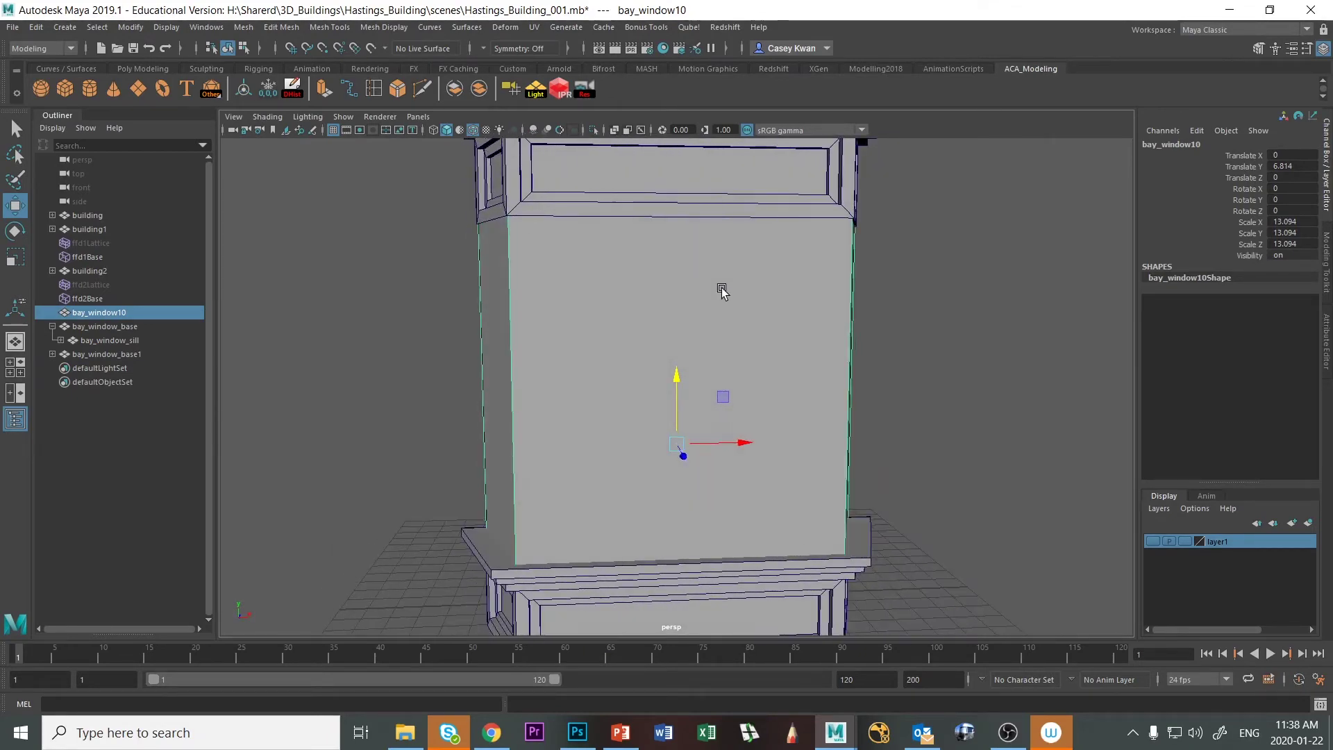
key("alt+Tab")
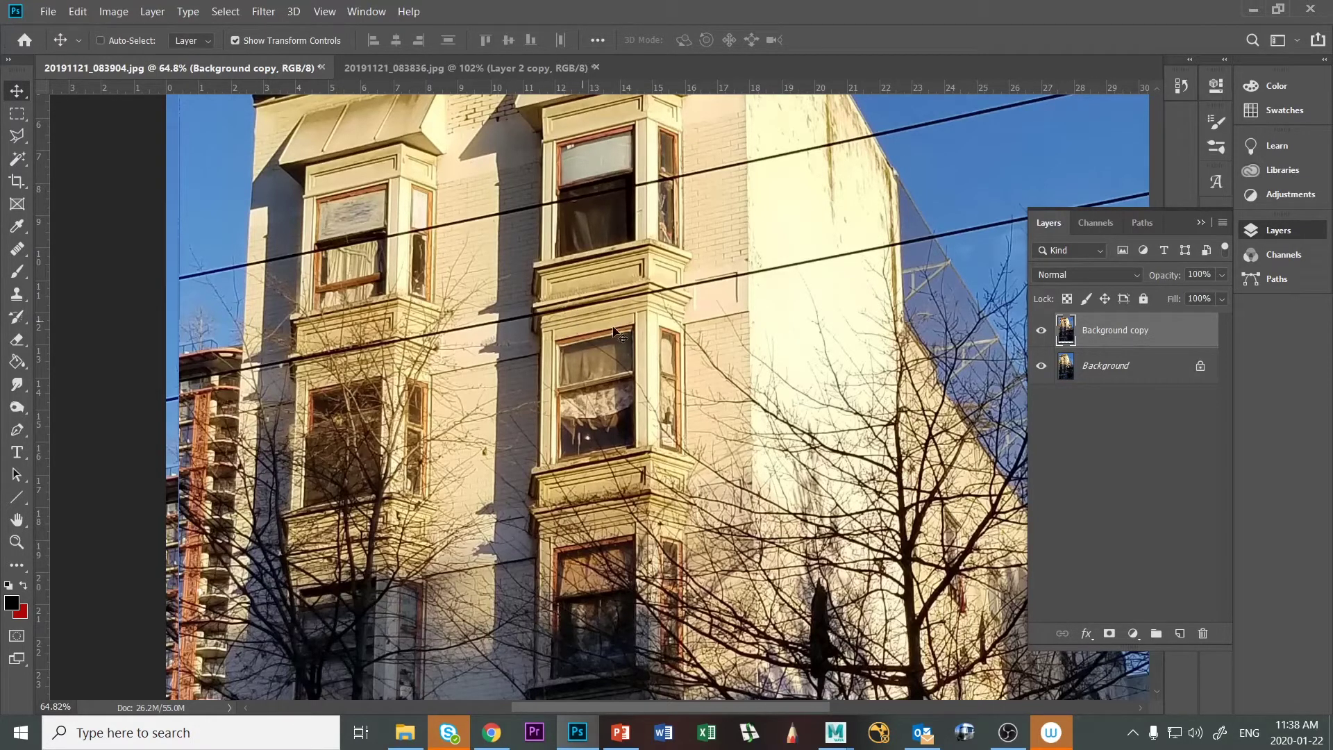
scroll(572, 330, "up", 5, "alt")
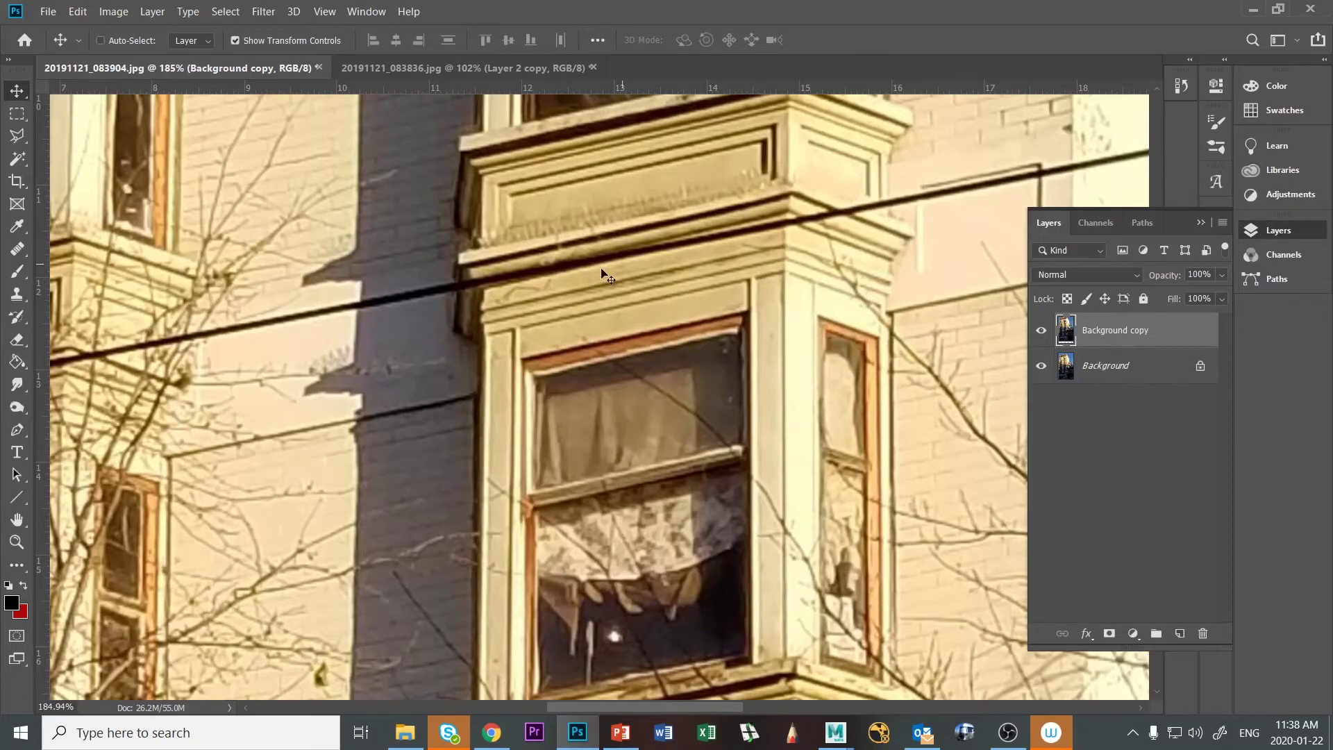
key("alt+Tab")
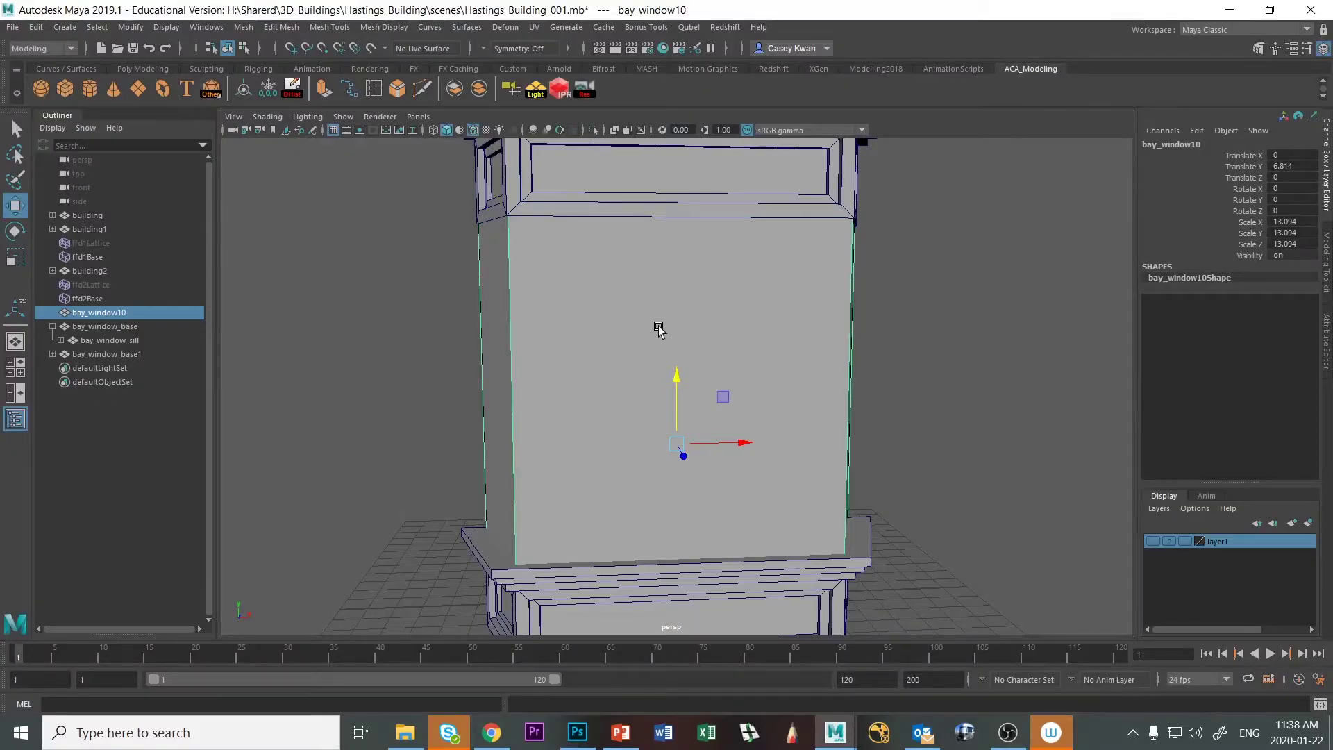
key("alt+Tab")
key("alt+Tab")
Duplicate the upper base's sill and lower the copy to about -0.501 in Y, at the bottom of the upper base
scroll(657, 329, "down", 3)
scroll(656, 328, "up", 1)
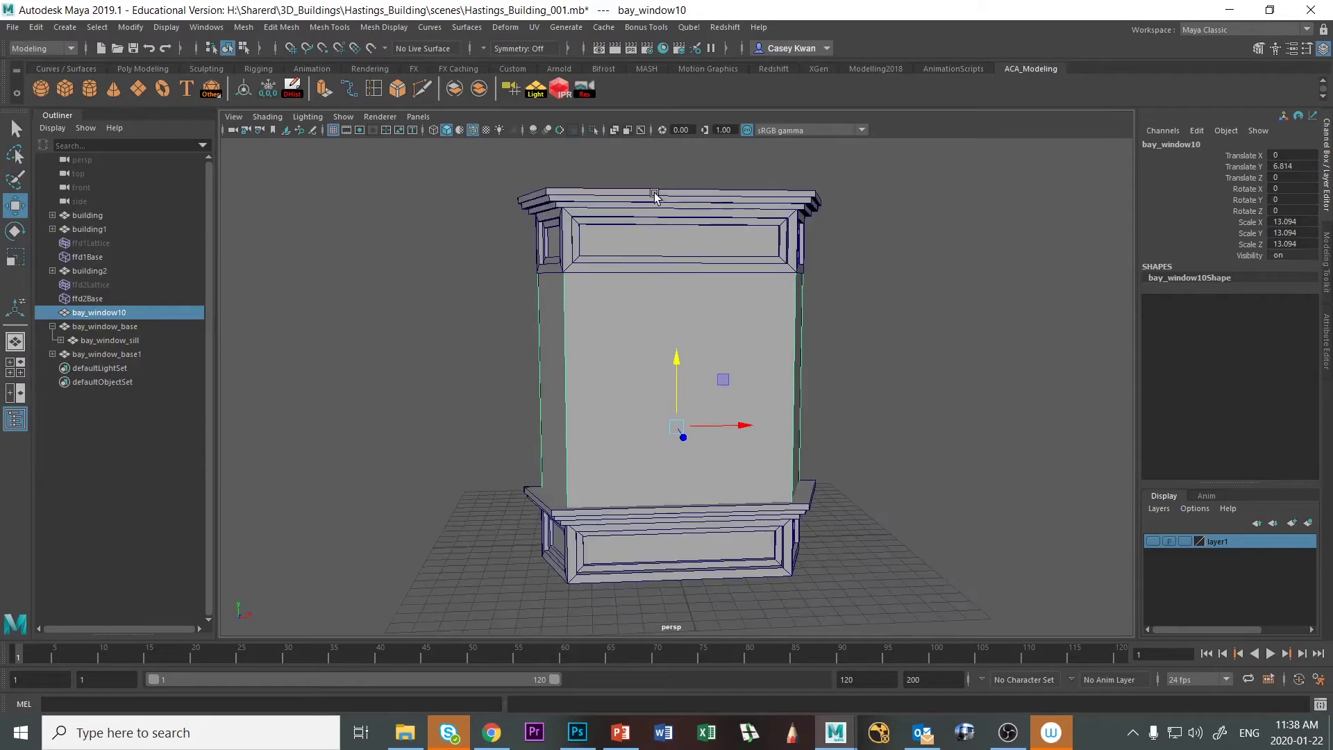
left_click(610, 193)
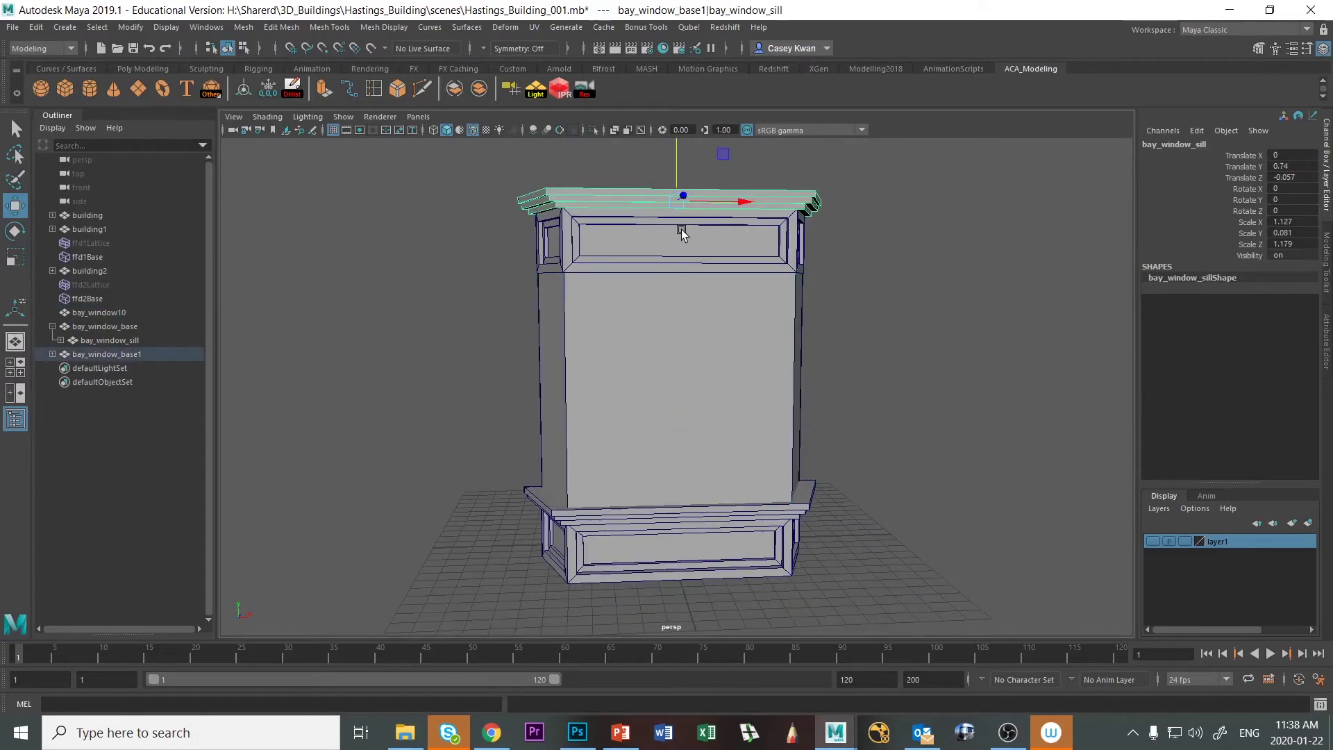
key("ctrl+d")
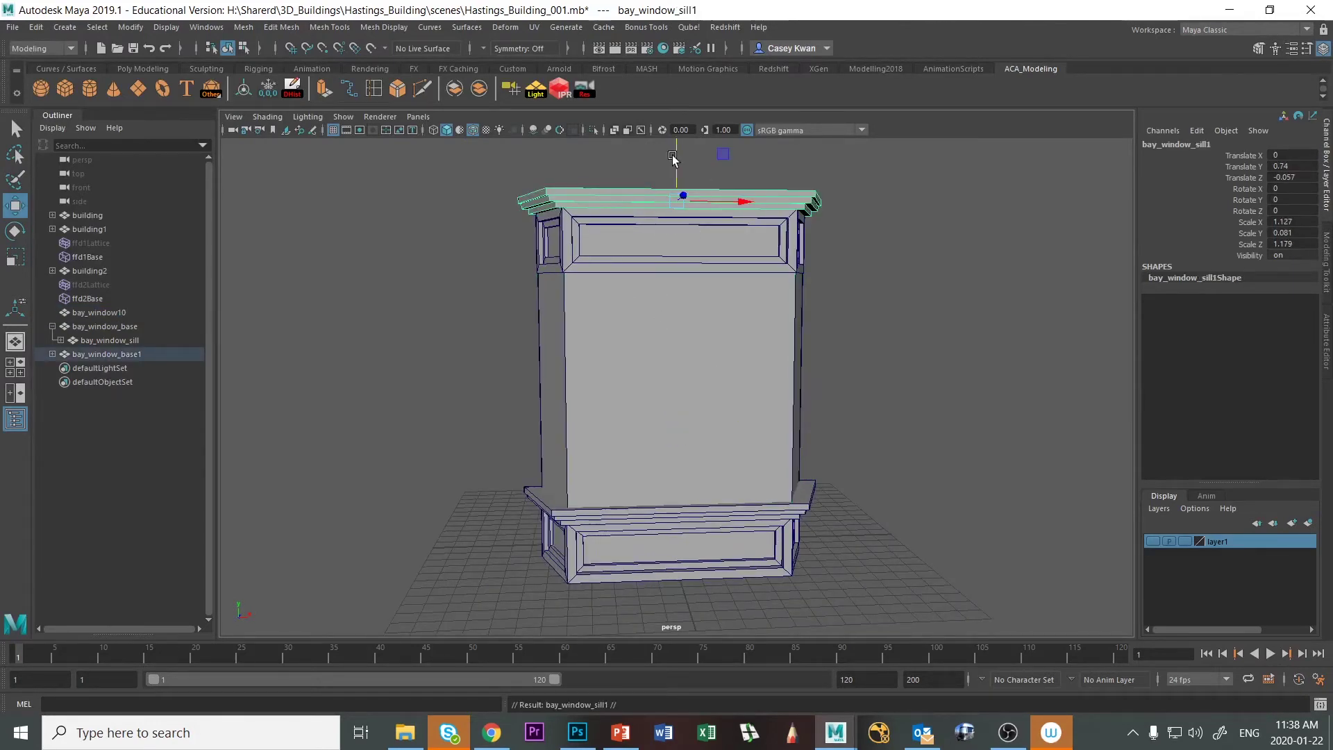
left_click_drag(675, 161, 680, 314)
key("f")
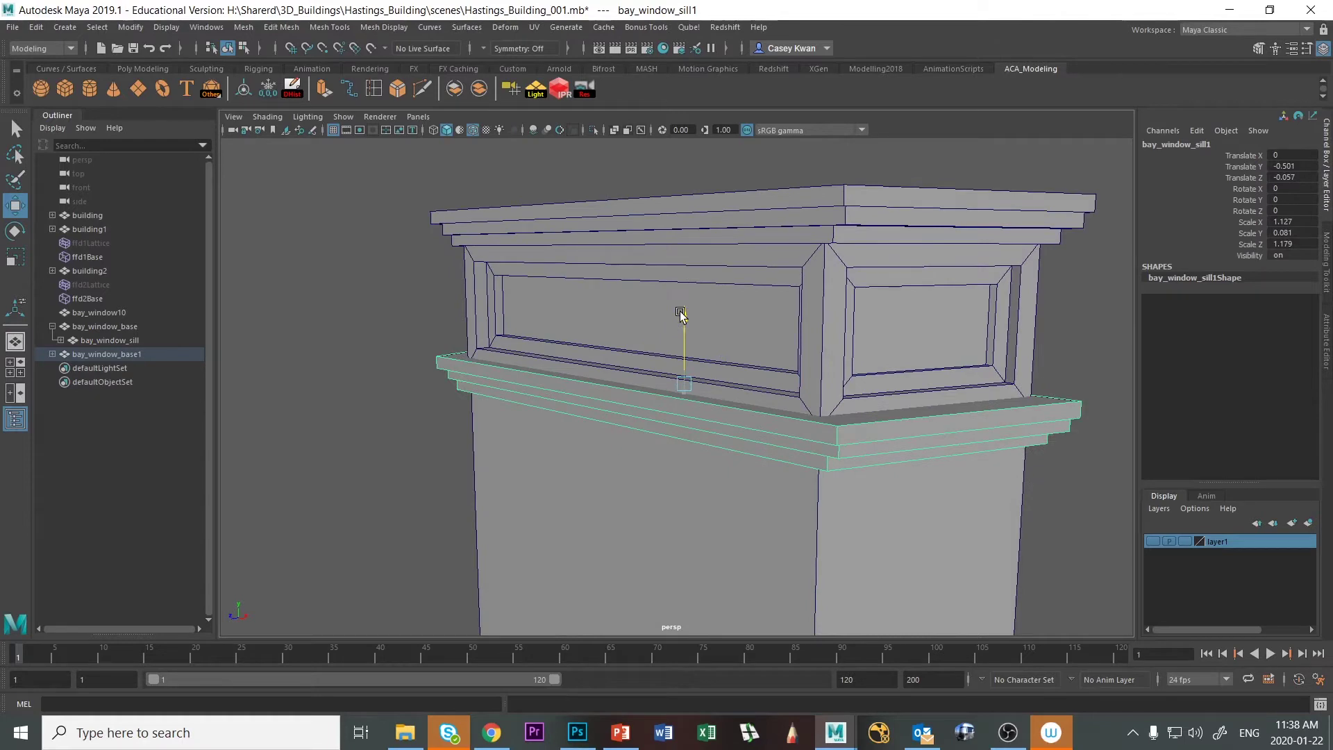
left_click(409, 344)
key("a")
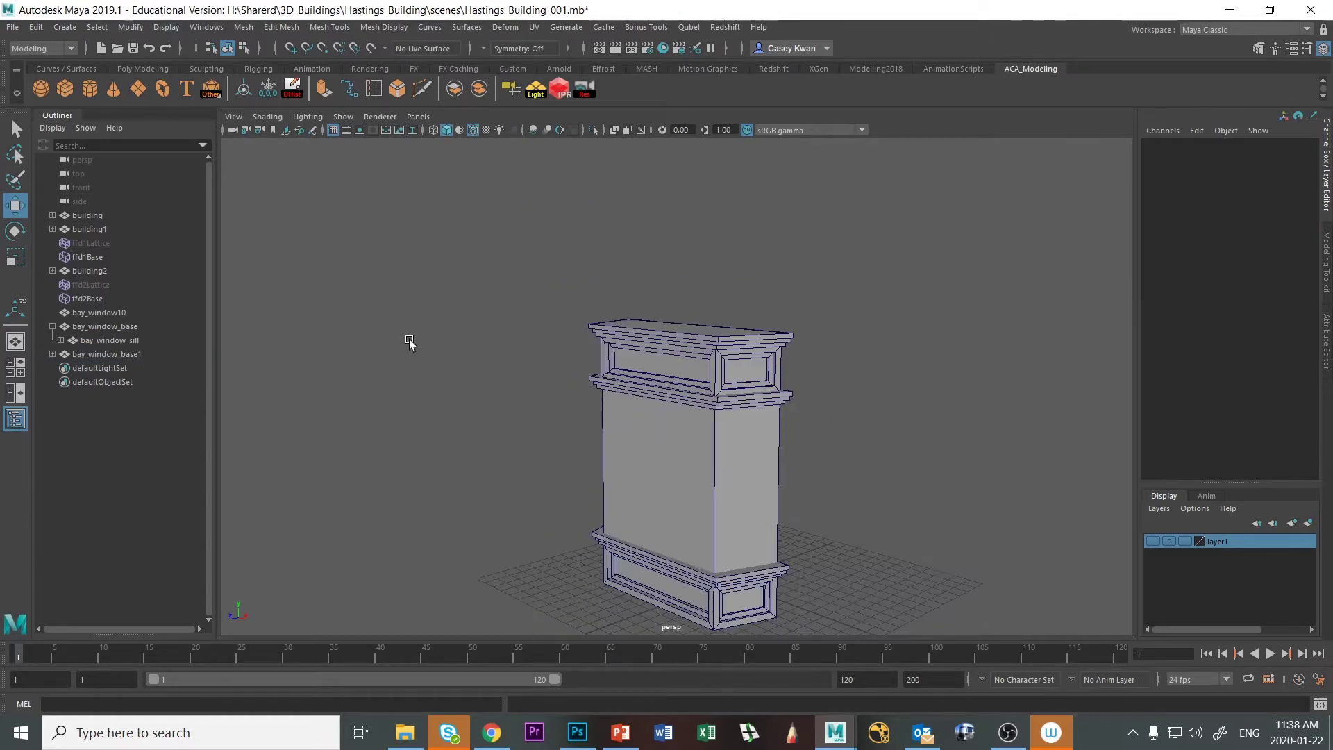
left_click_drag(410, 344, 666, 390, "alt")
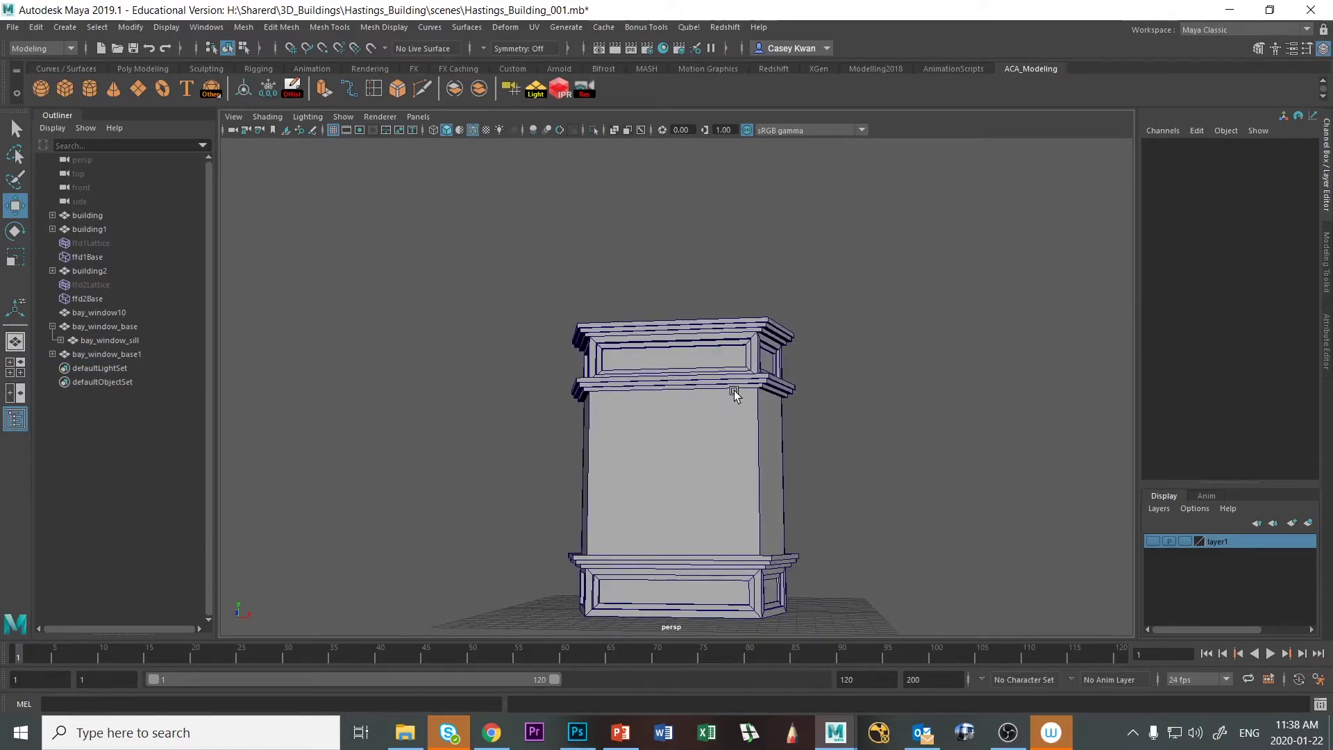
Compare the model with the Photoshop reference photo, examining the sill corner and the frame around the window, then return to Maya
key("alt+Tab")
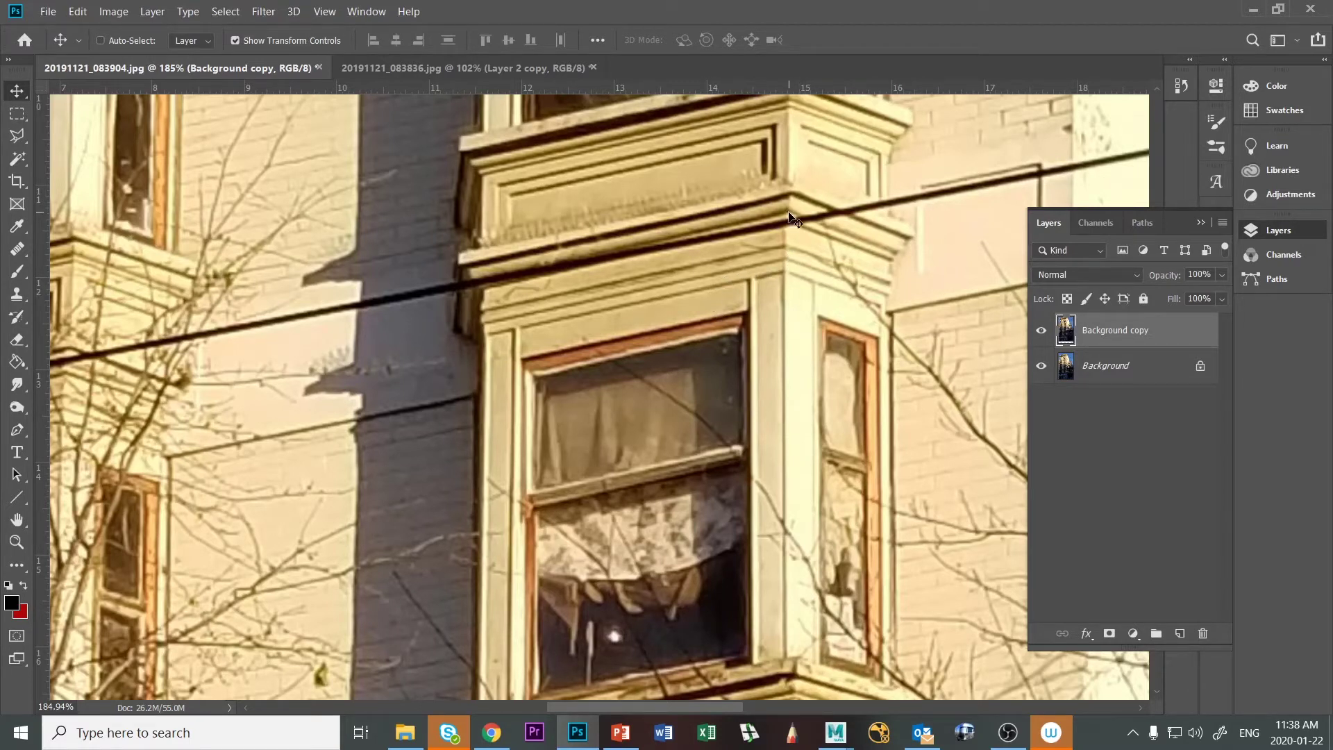
scroll(789, 211, "down", 1, "alt")
key("alt+Tab")
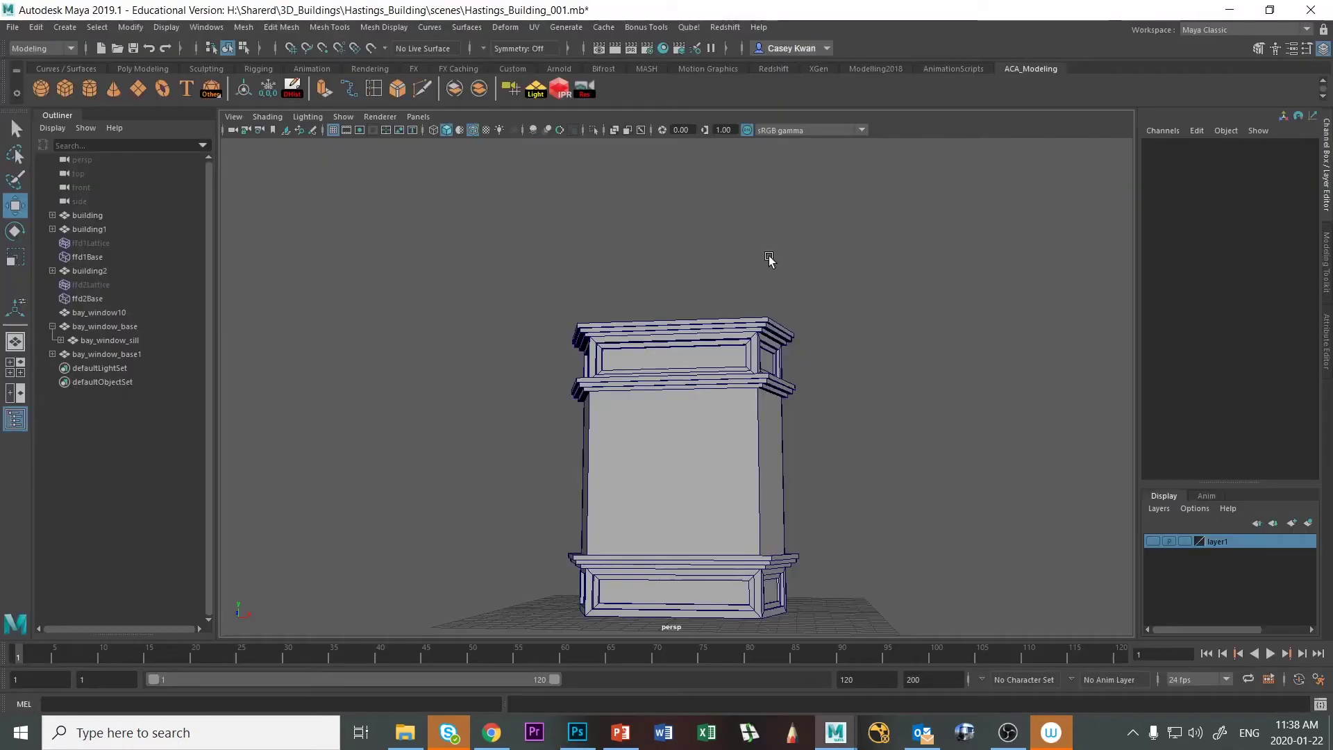
key("alt+Tab")
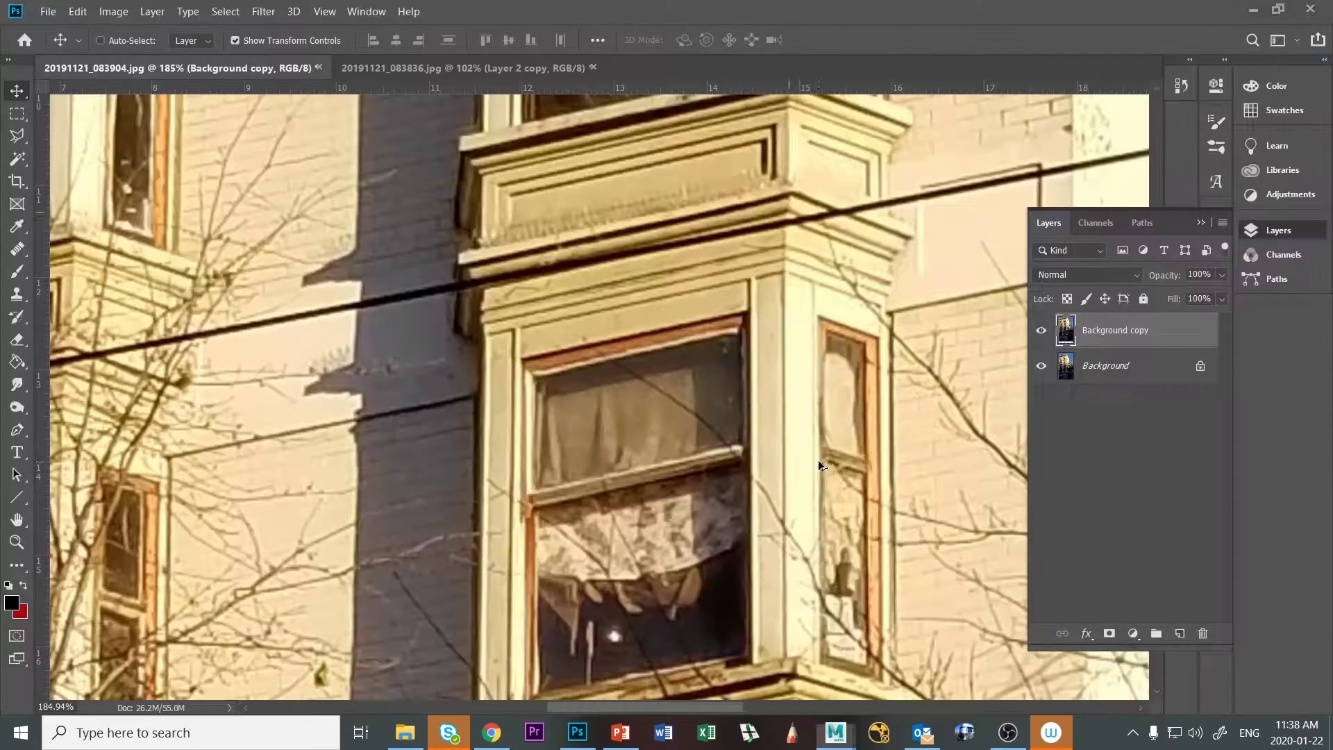
key("alt+Tab")
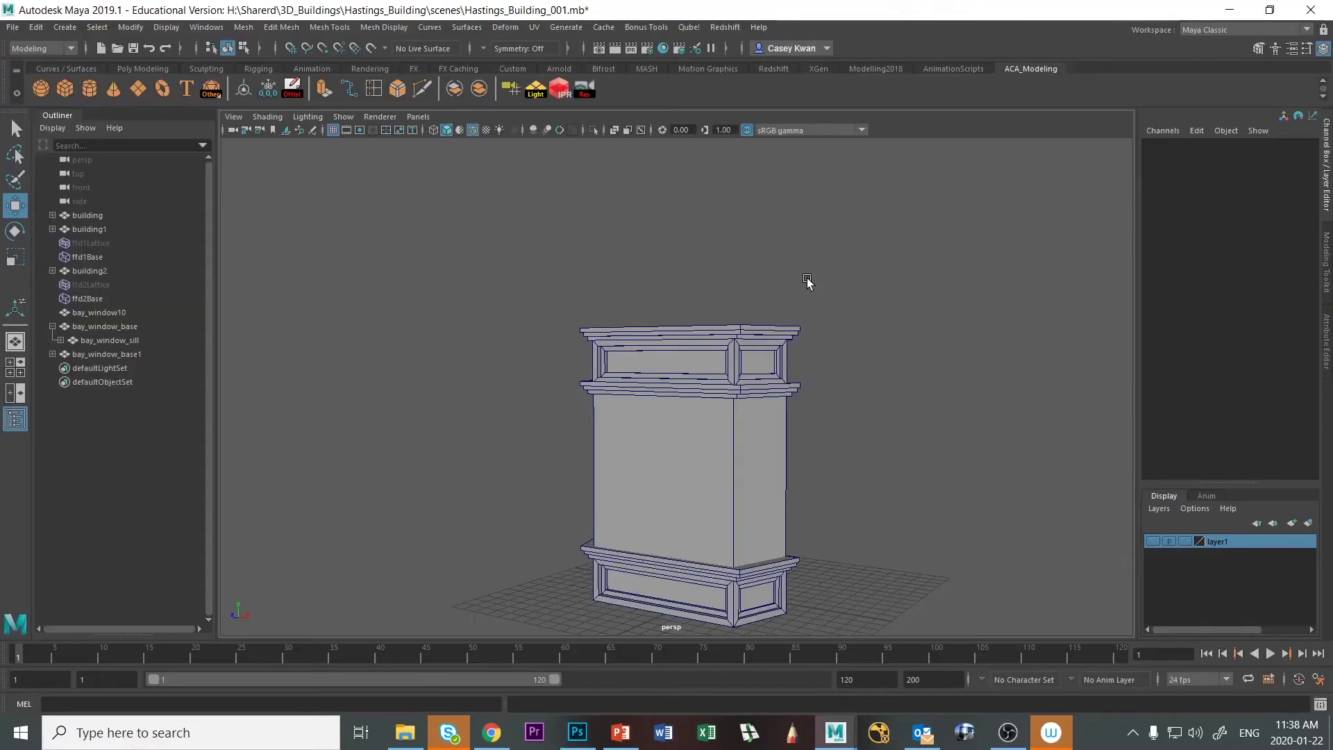
key("alt+Tab")
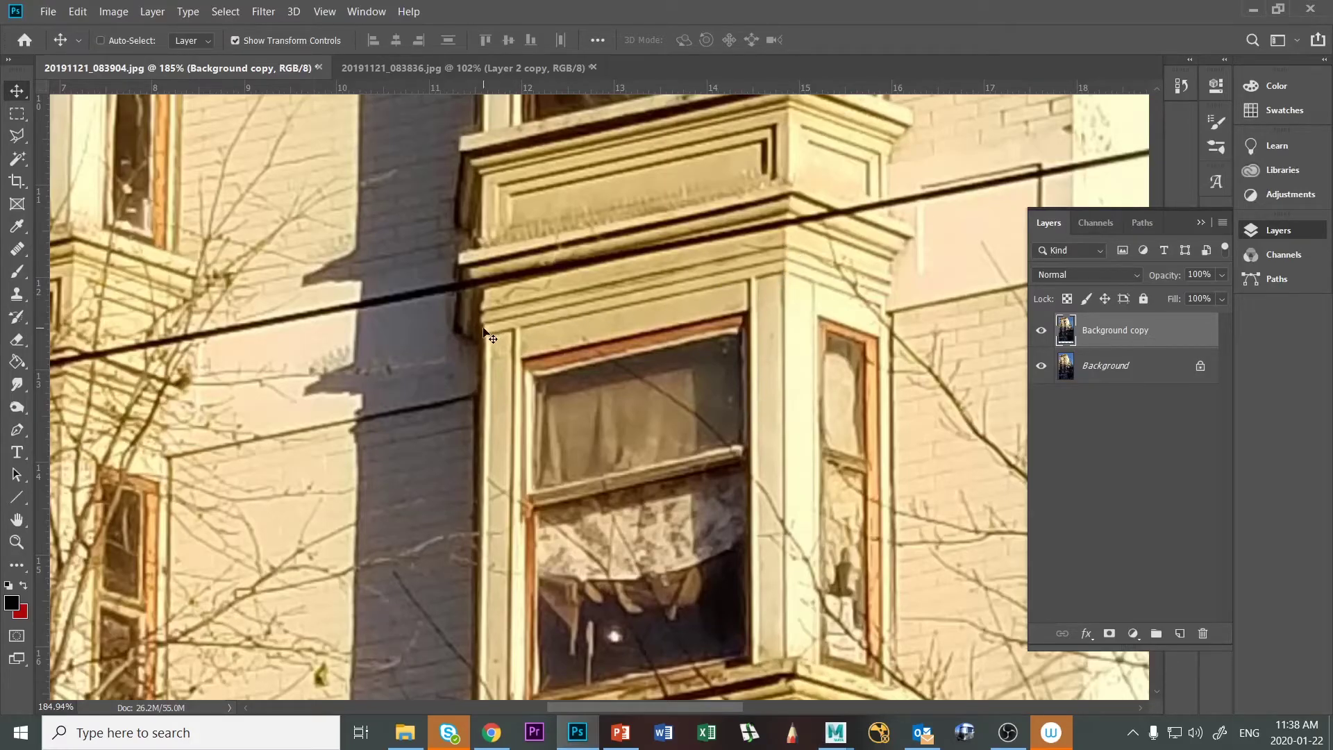
key("alt+Tab")
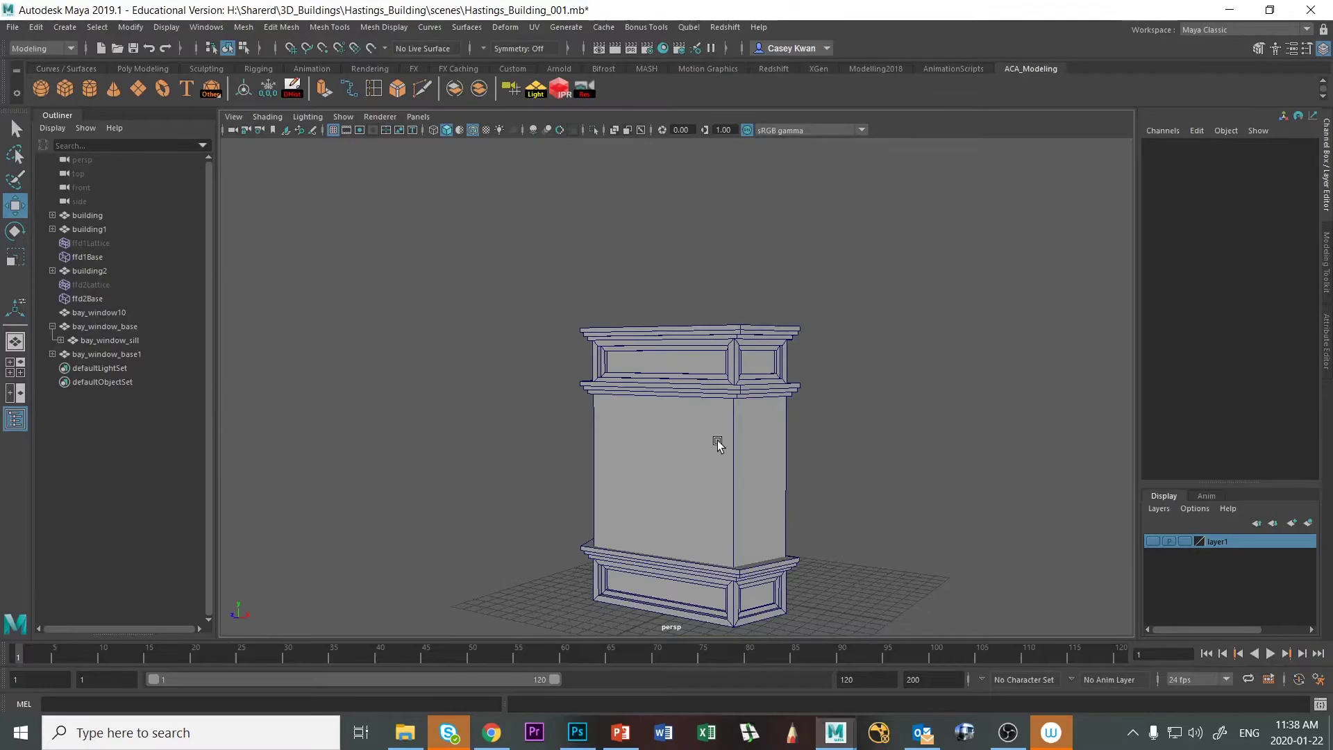
Duplicate bay_window10, scale the copy to about 3.146 in Y and raise it to about Y 11.6, beneath the upper sill
left_click(733, 440)
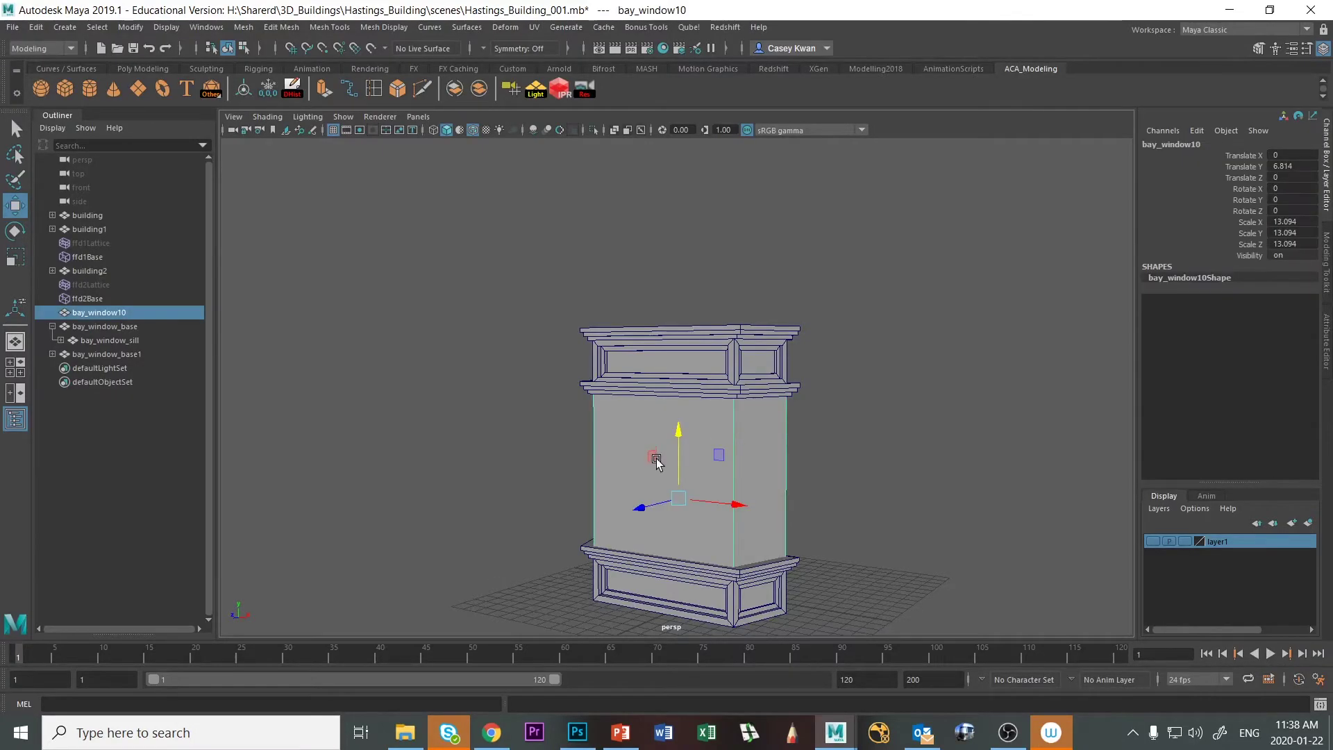
left_click_drag(656, 458, 717, 453, "alt")
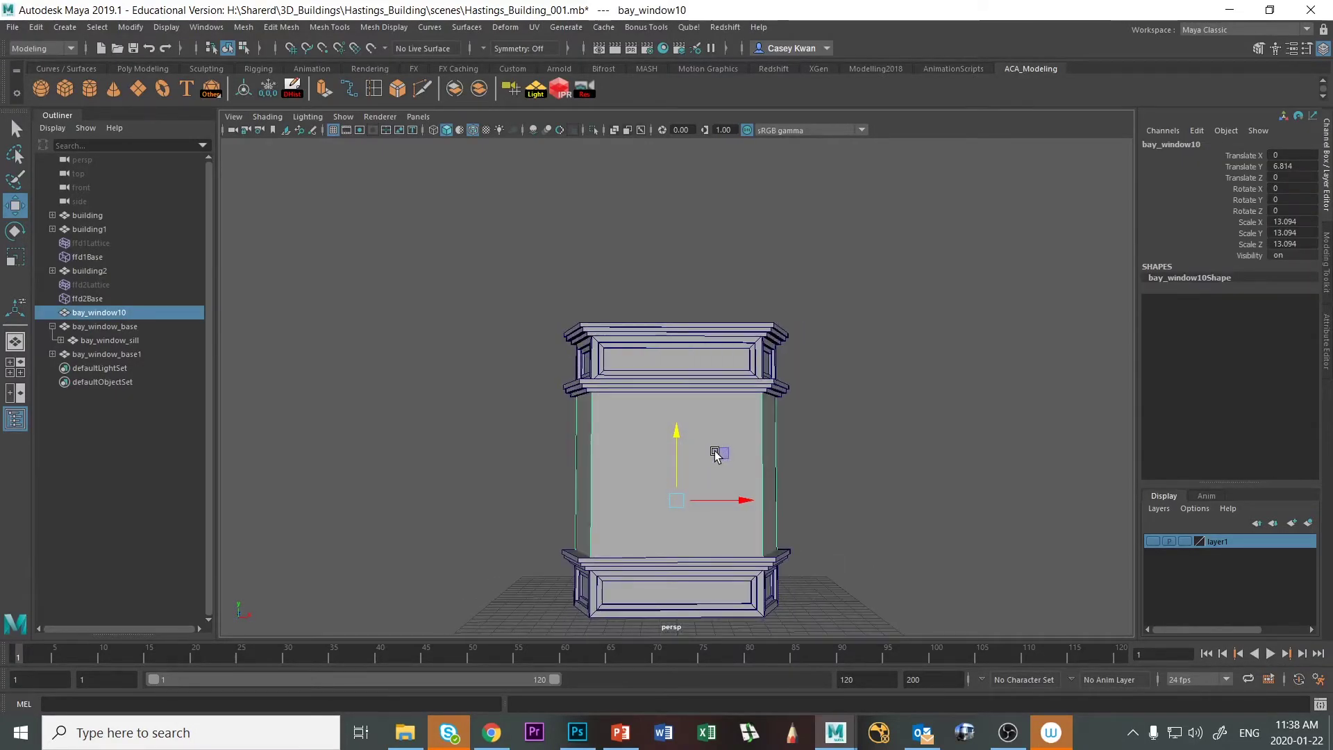
key("ctrl+d")
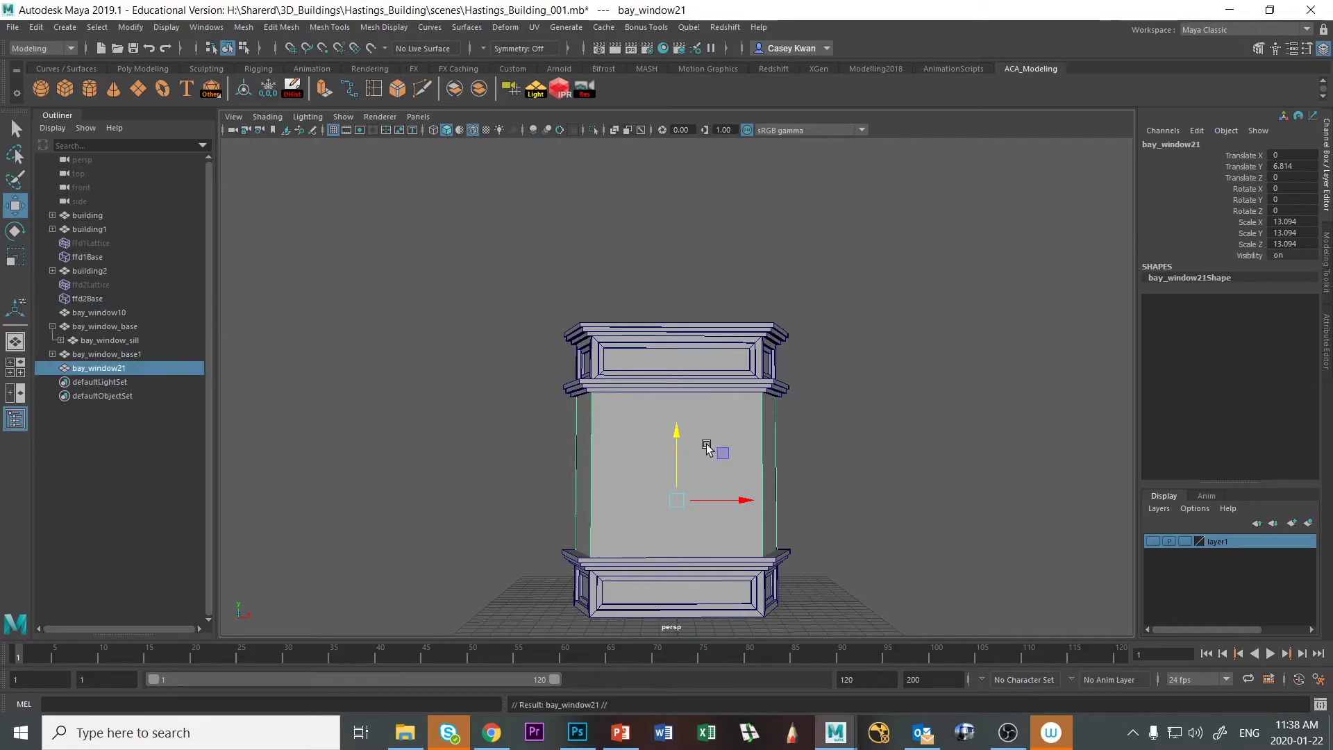
key("r")
left_click_drag(678, 446, 660, 485)
key("w")
left_click_drag(678, 435, 675, 357)
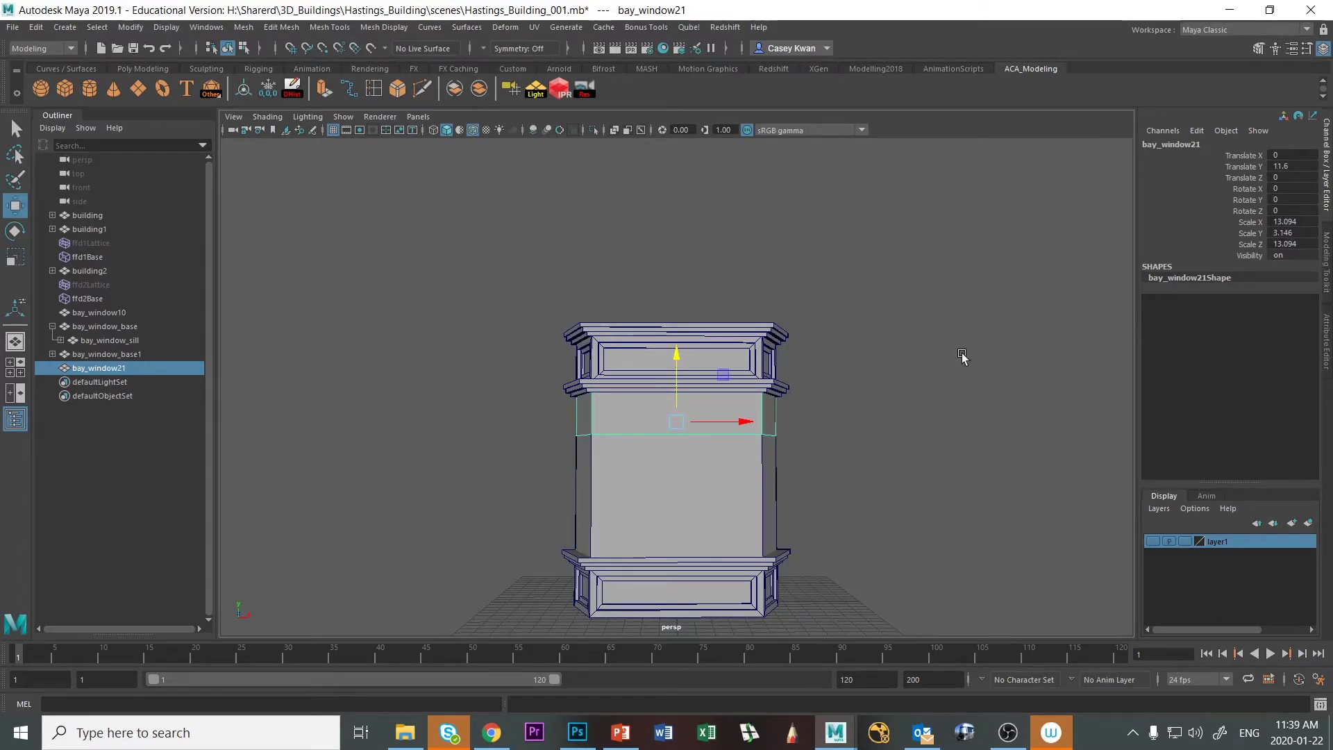
In the front view, reduce the duplicated strip's Y scale to about 1.643 and raise it to about Y 12.359, against the upper sill
key("space")
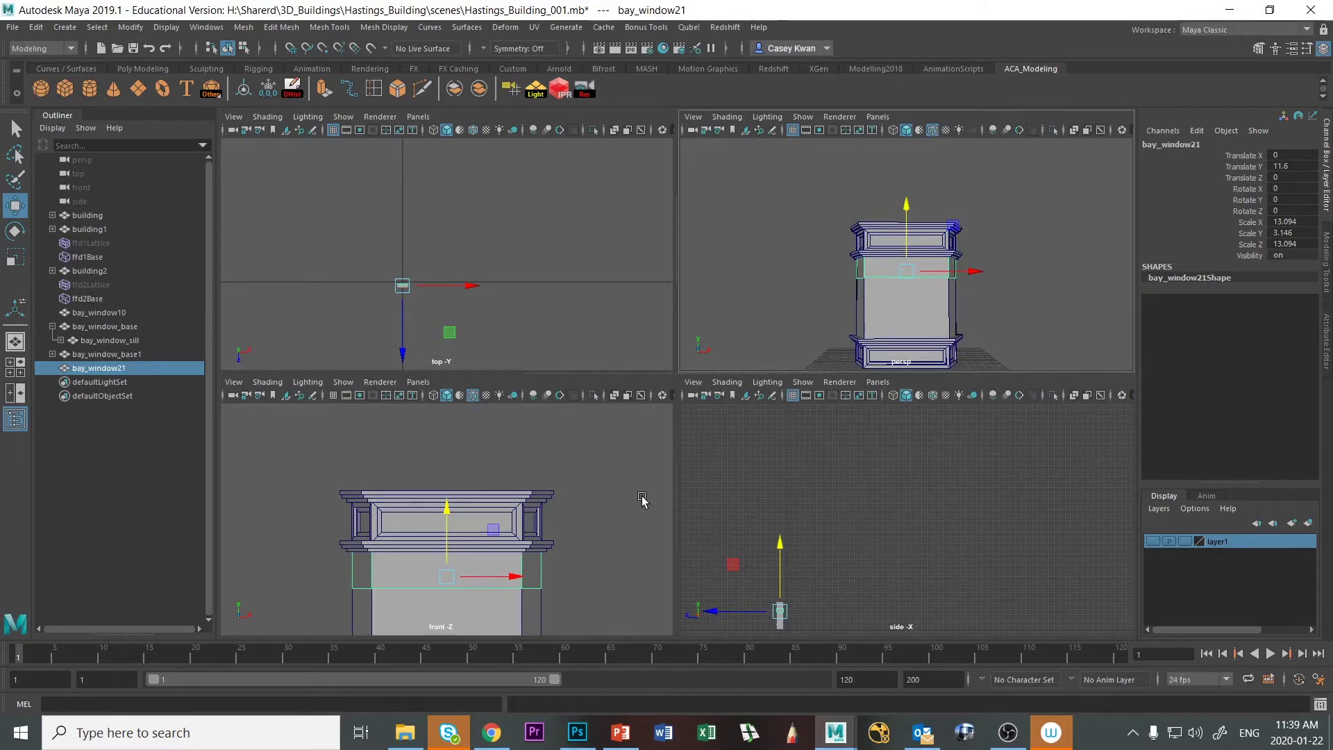
scroll(643, 498, "down", 5)
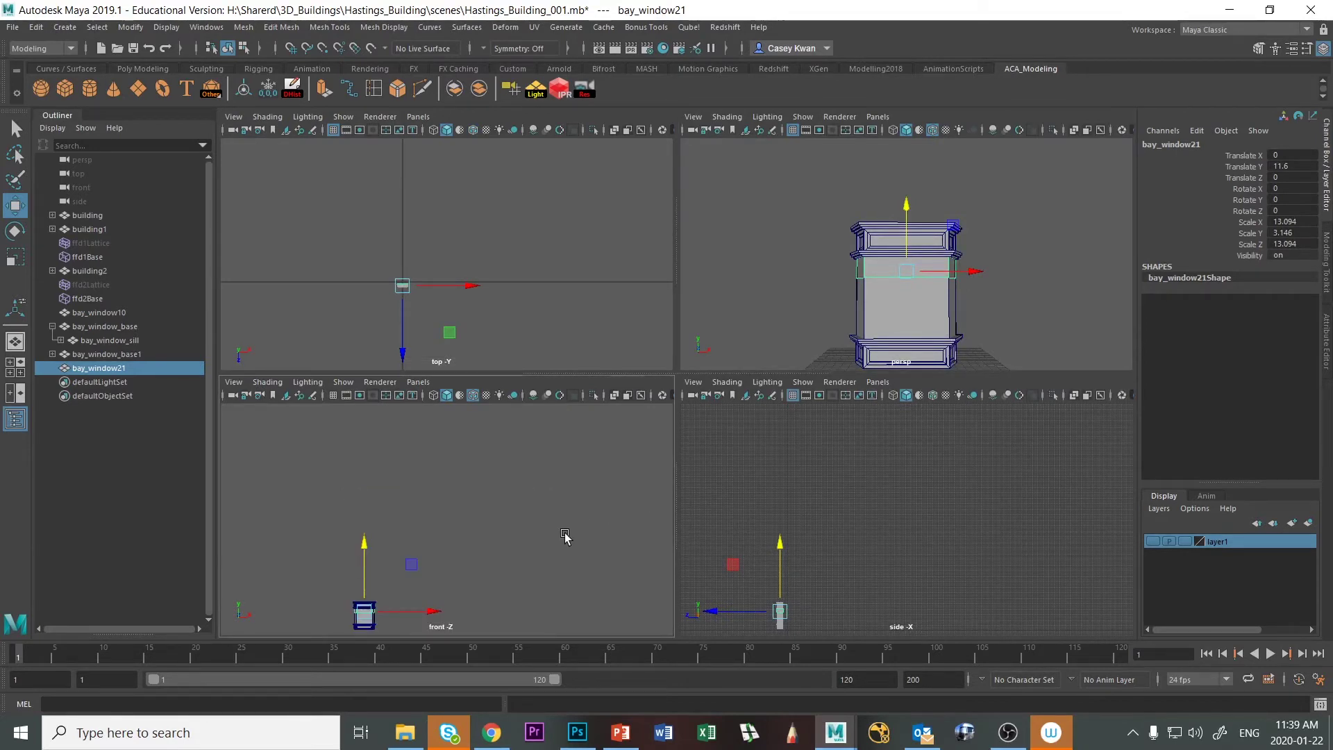
scroll(564, 533, "up", 8)
key("f")
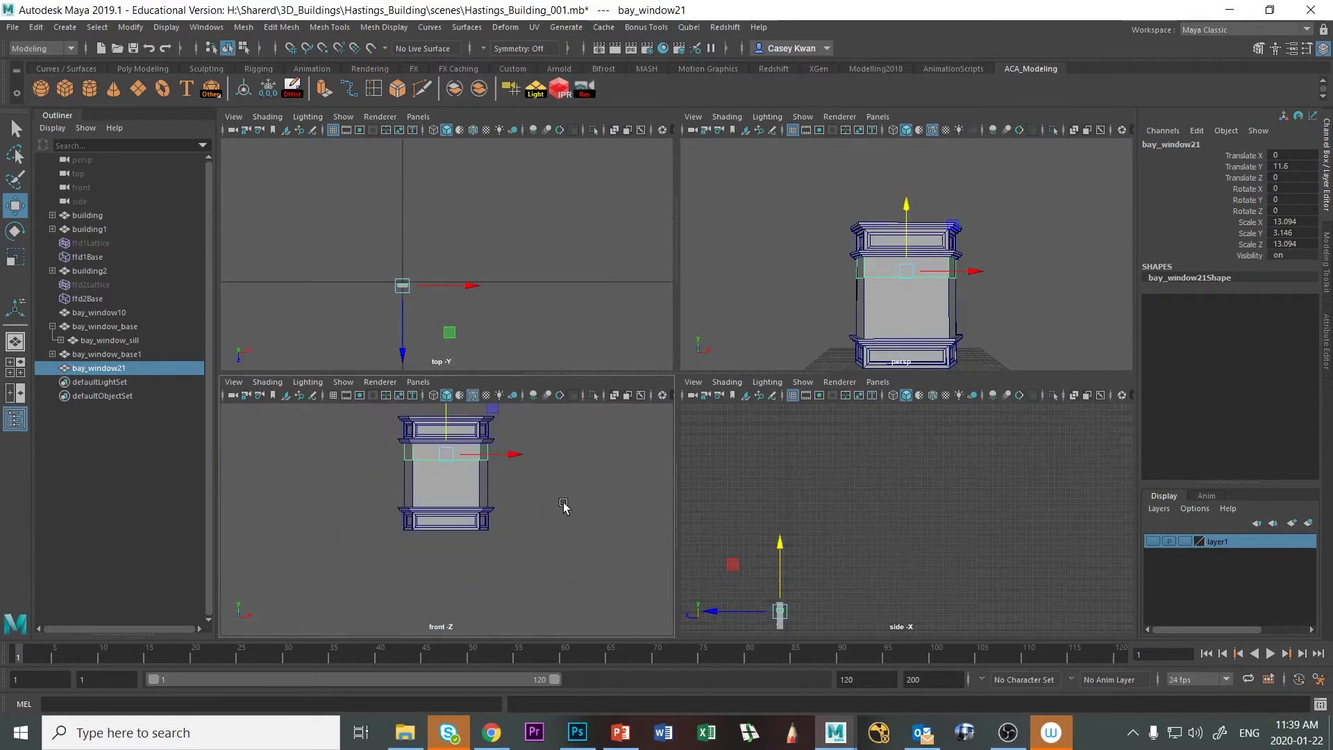
scroll(578, 542, "up", 4)
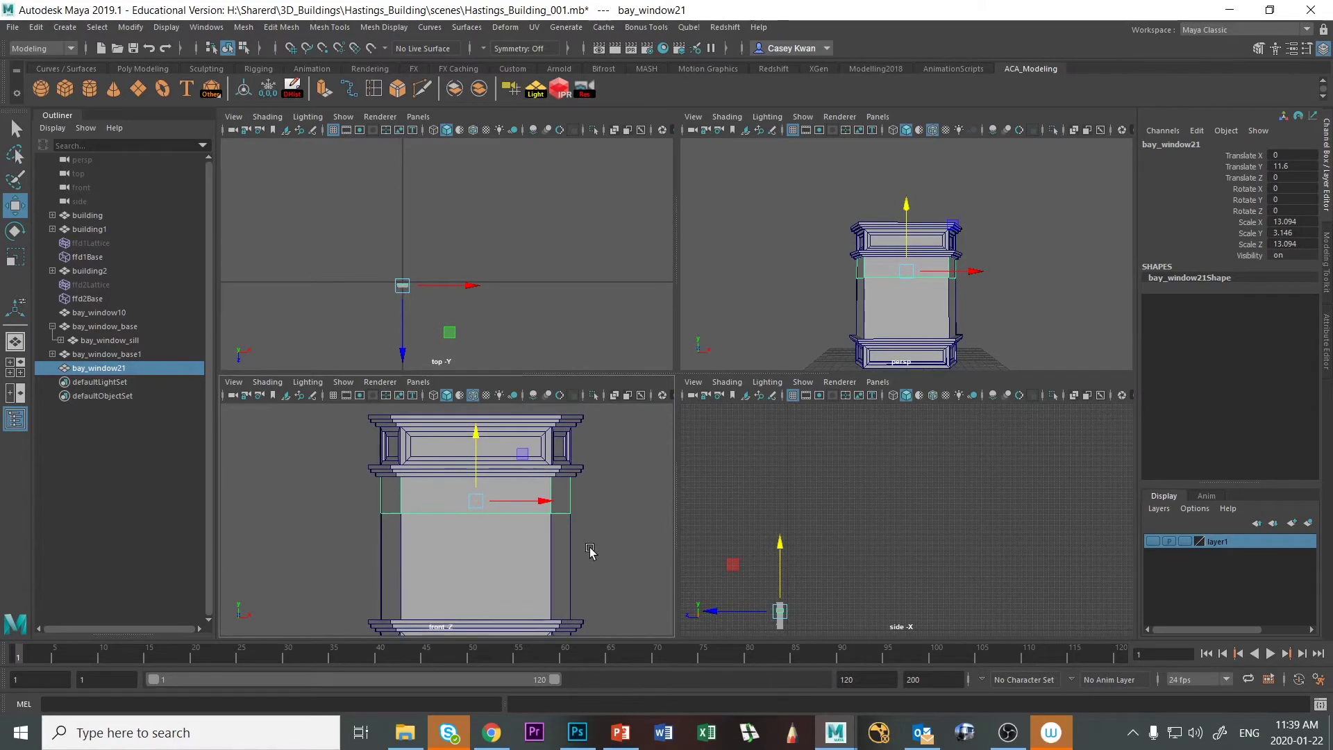
key("space")
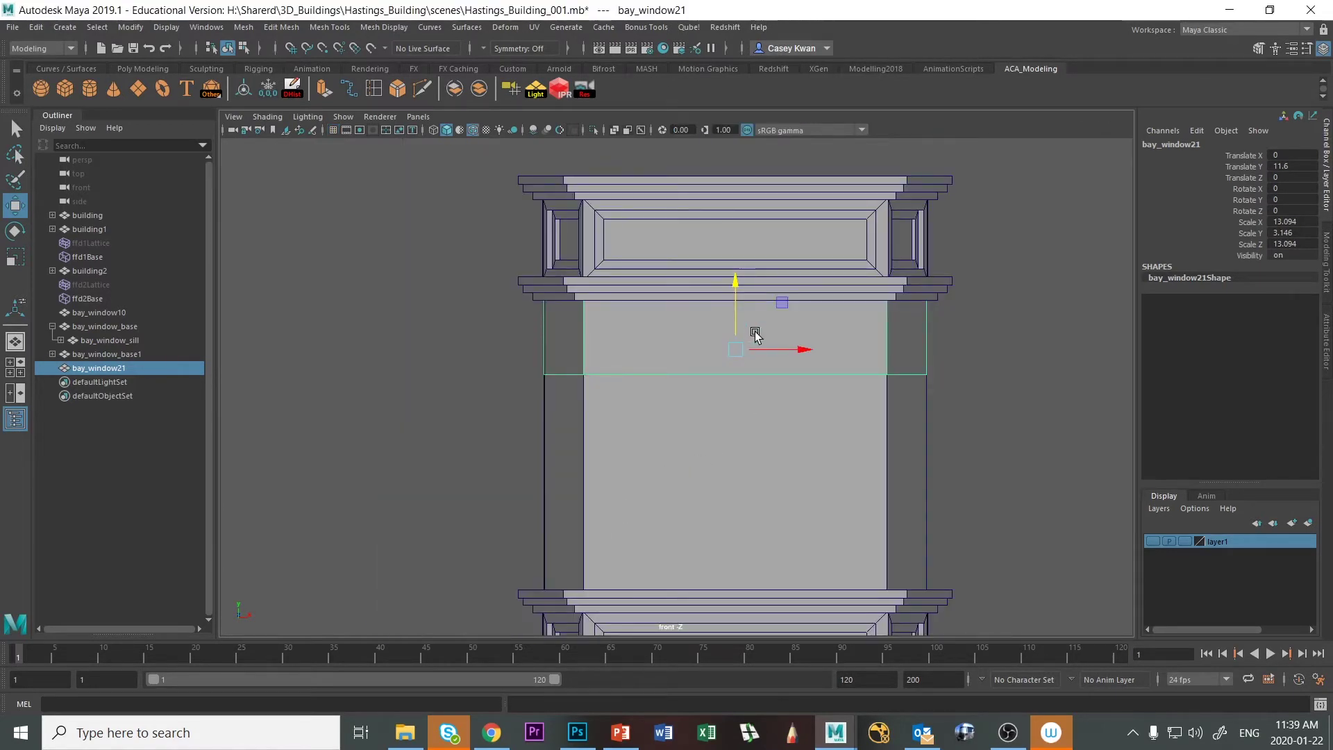
key("r")
left_click_drag(735, 292, 730, 323)
key("w")
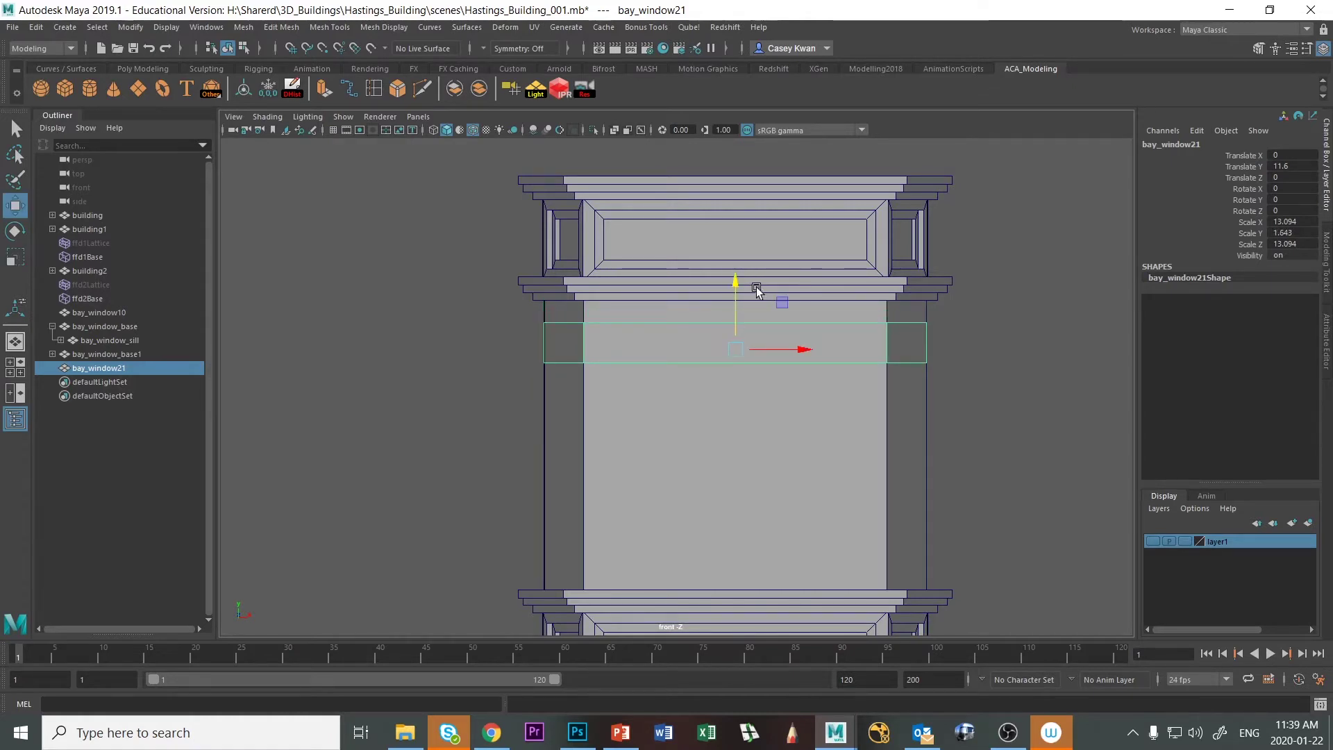
left_click_drag(731, 278, 733, 258)
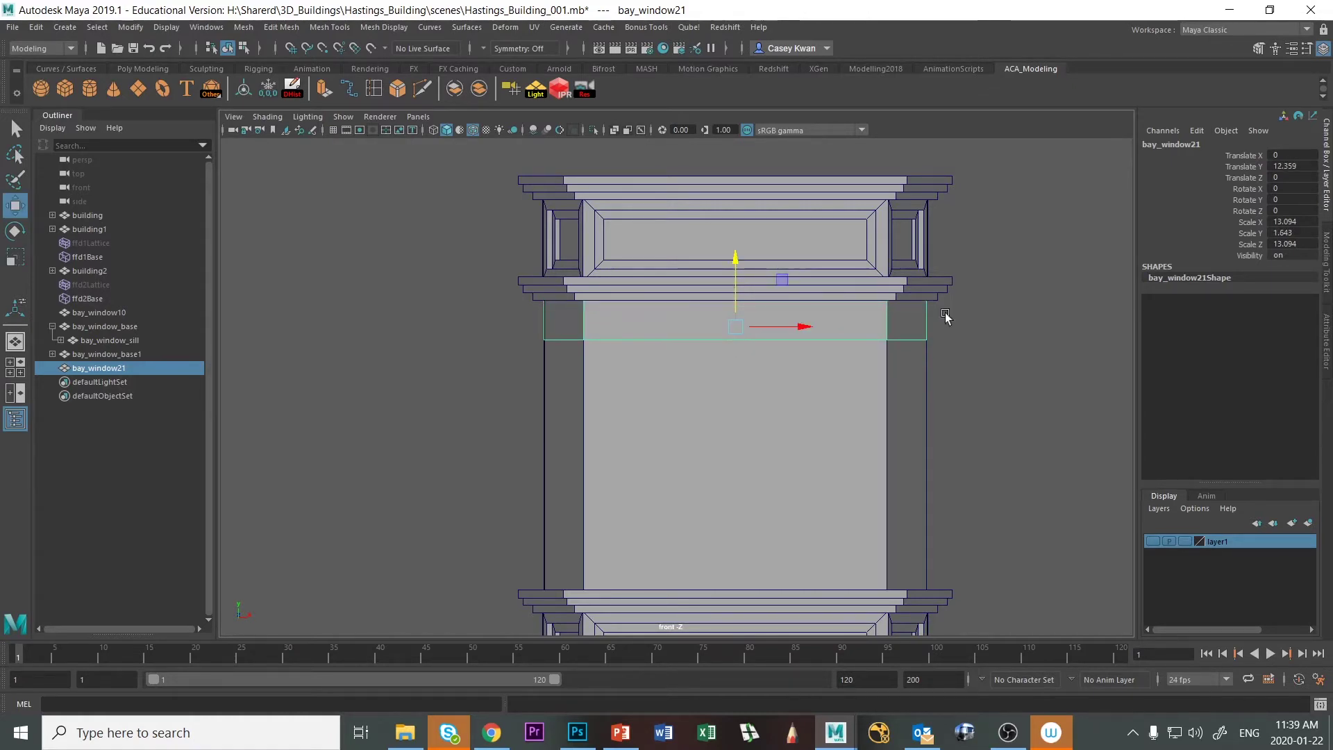
Examine the trim above the window and the window frame in the Photoshop reference 20191121_083836.jpg, then return to Maya
left_click(1019, 341)
key("alt+Tab")
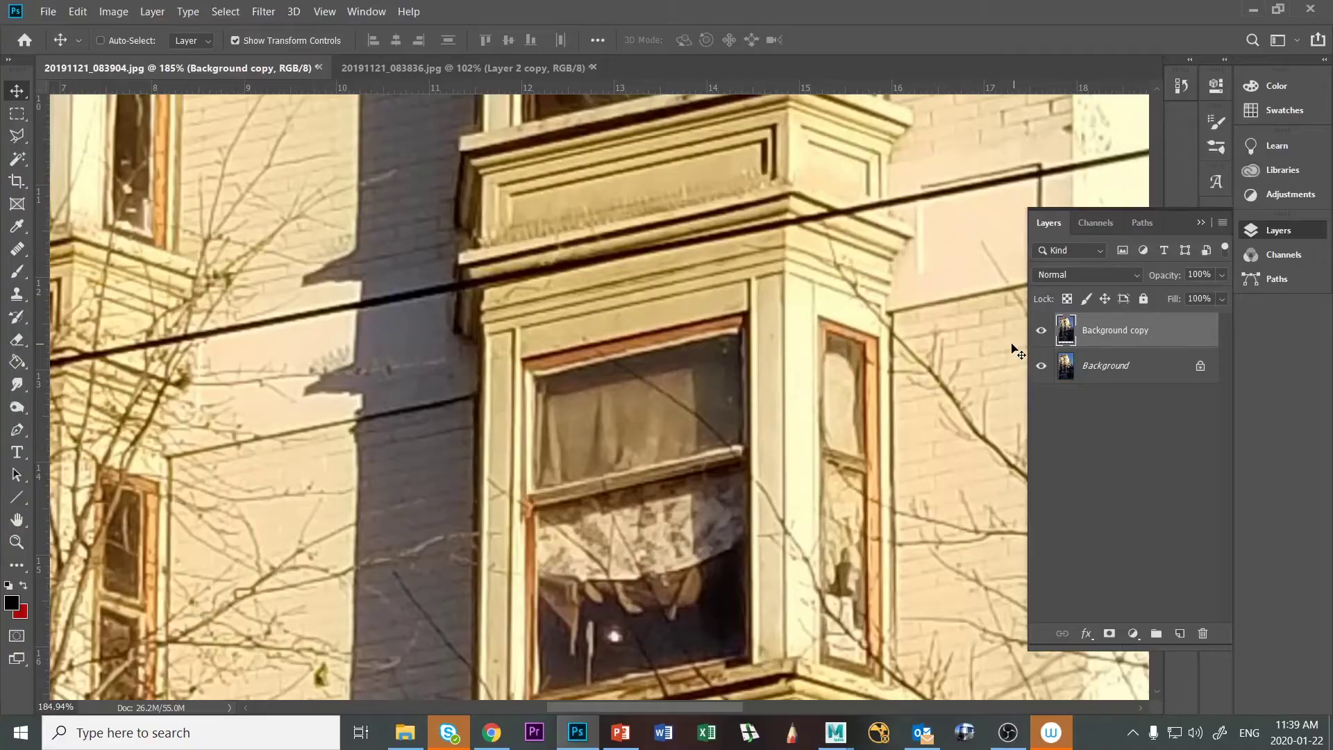
left_click(351, 66)
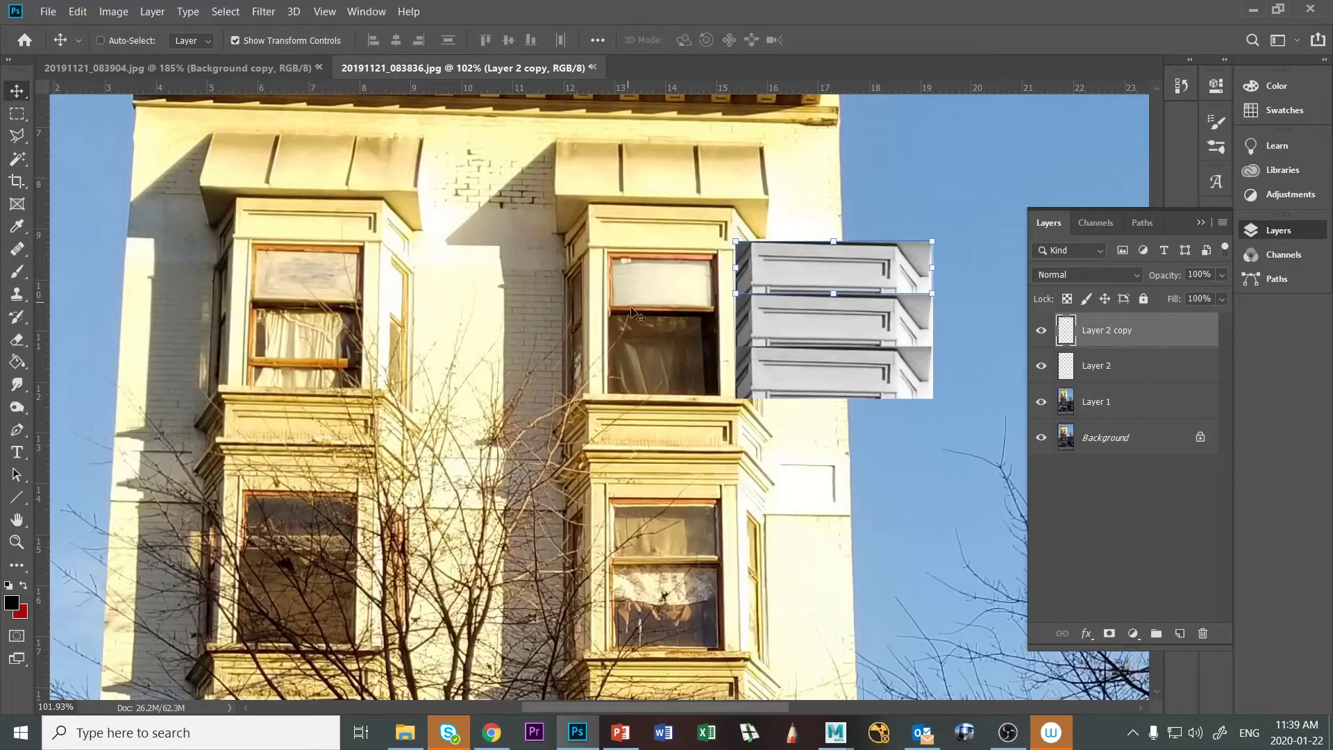
scroll(635, 322, "up", 3, "alt")
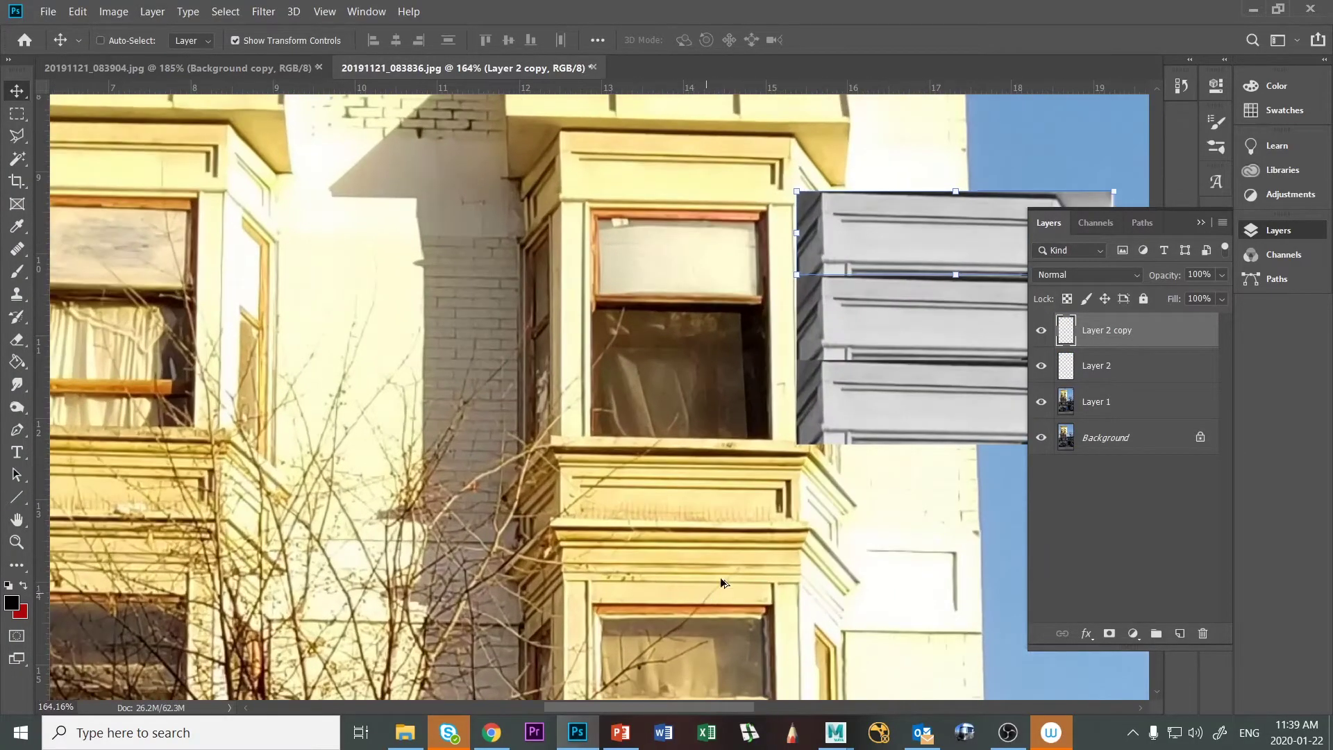
scroll(732, 595, "up", 4, "alt")
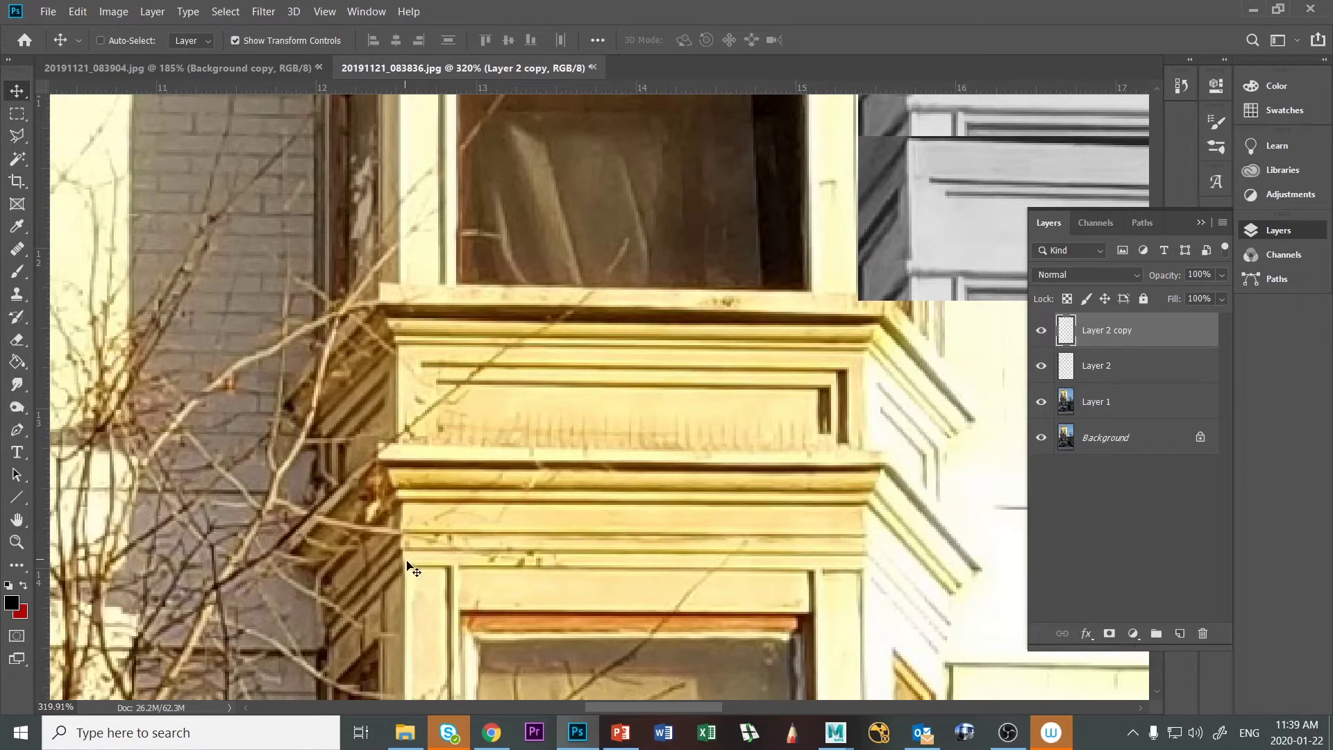
left_click_drag(740, 611, 704, 525)
key("h")
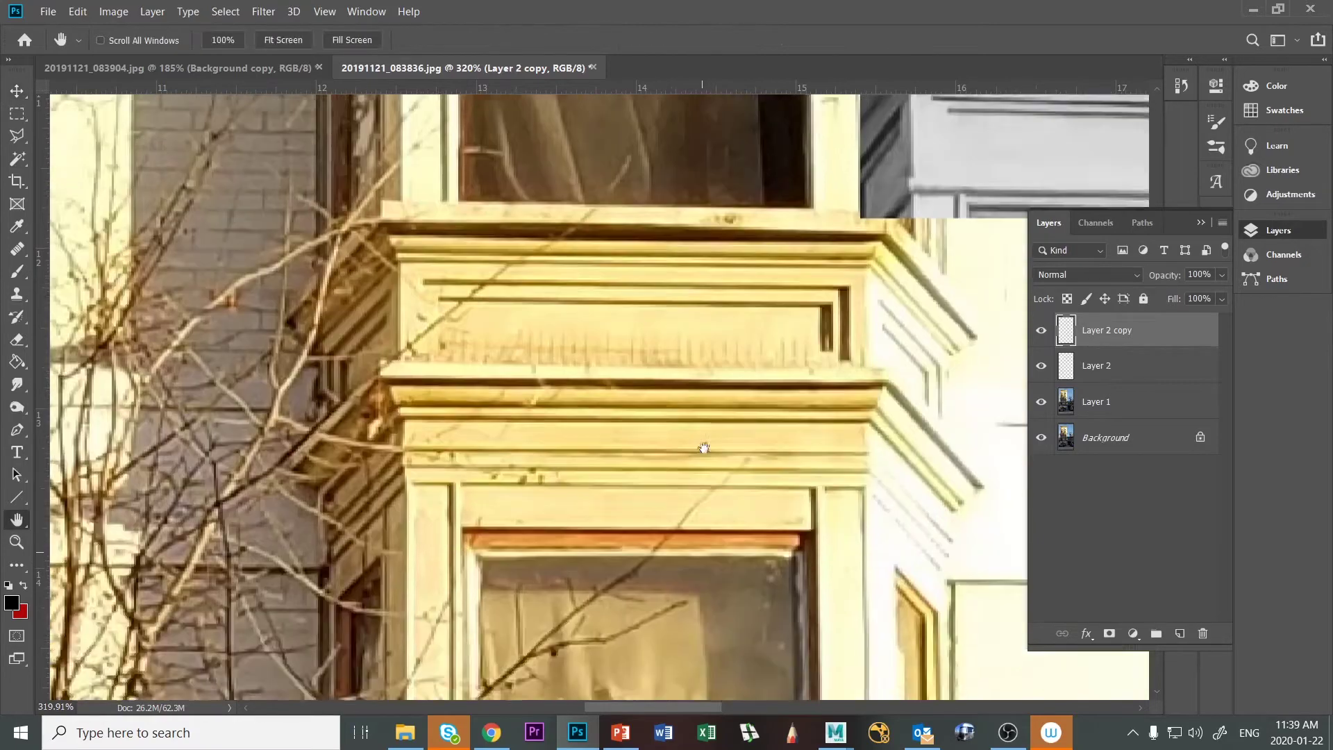
scroll(660, 437, "down", 5)
scroll(619, 353, "down", 1)
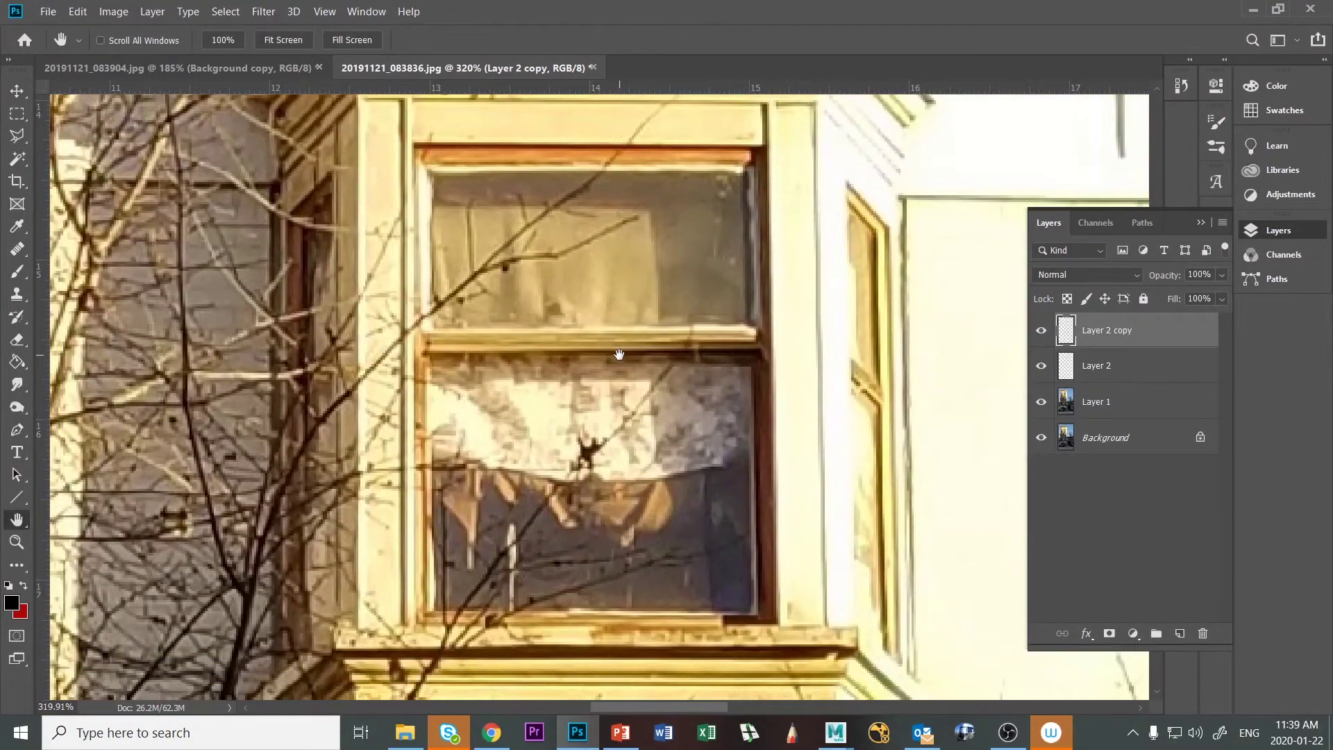
scroll(618, 354, "down", 5, "alt")
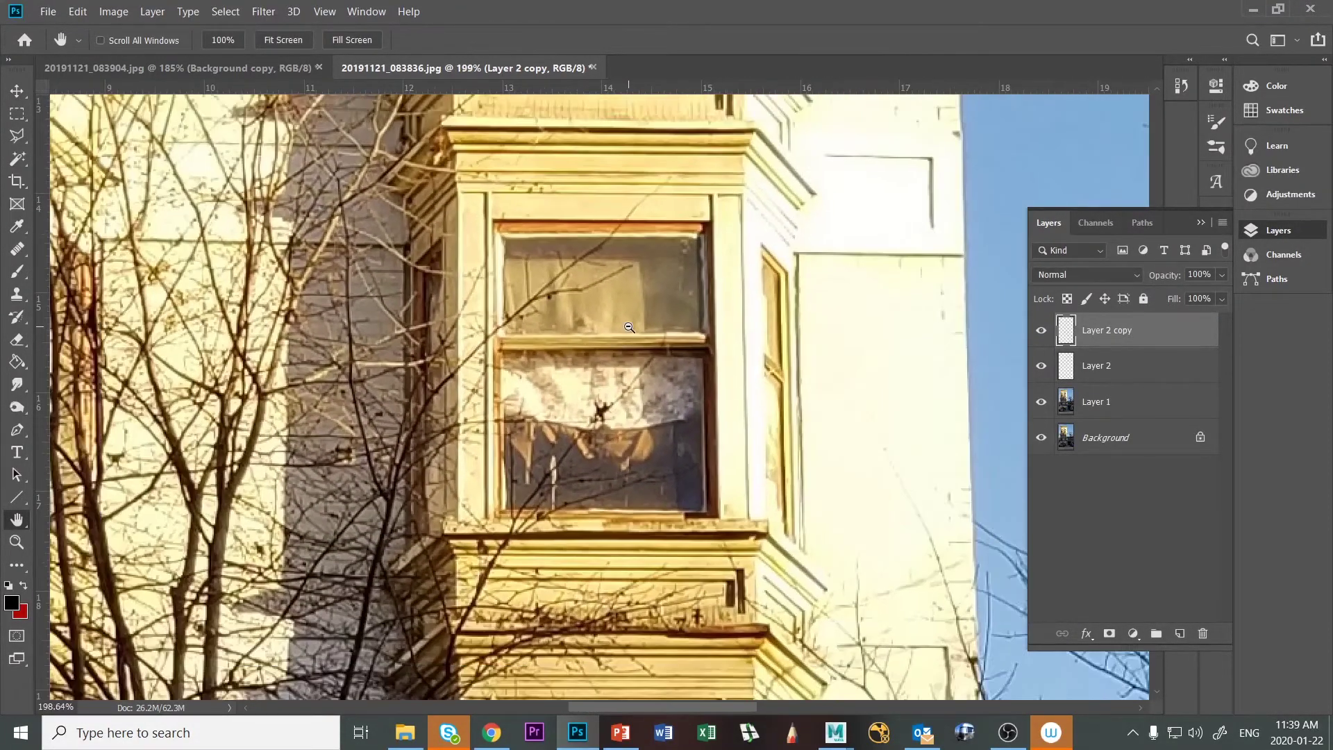
key("alt+Tab")
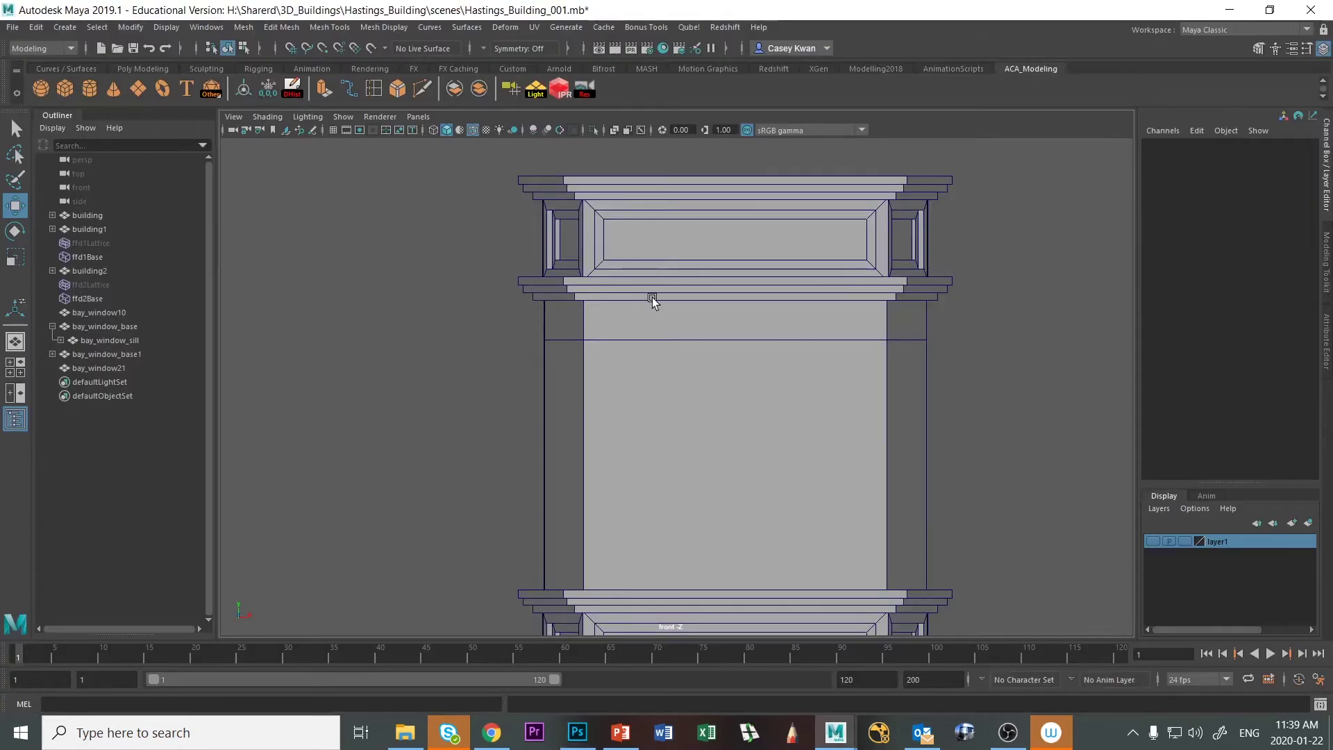
In the perspective view, create a polygon cube, scale it to about 3.685 with Z 5.73, and move it forward to about Z 7.072
left_click(570, 340)
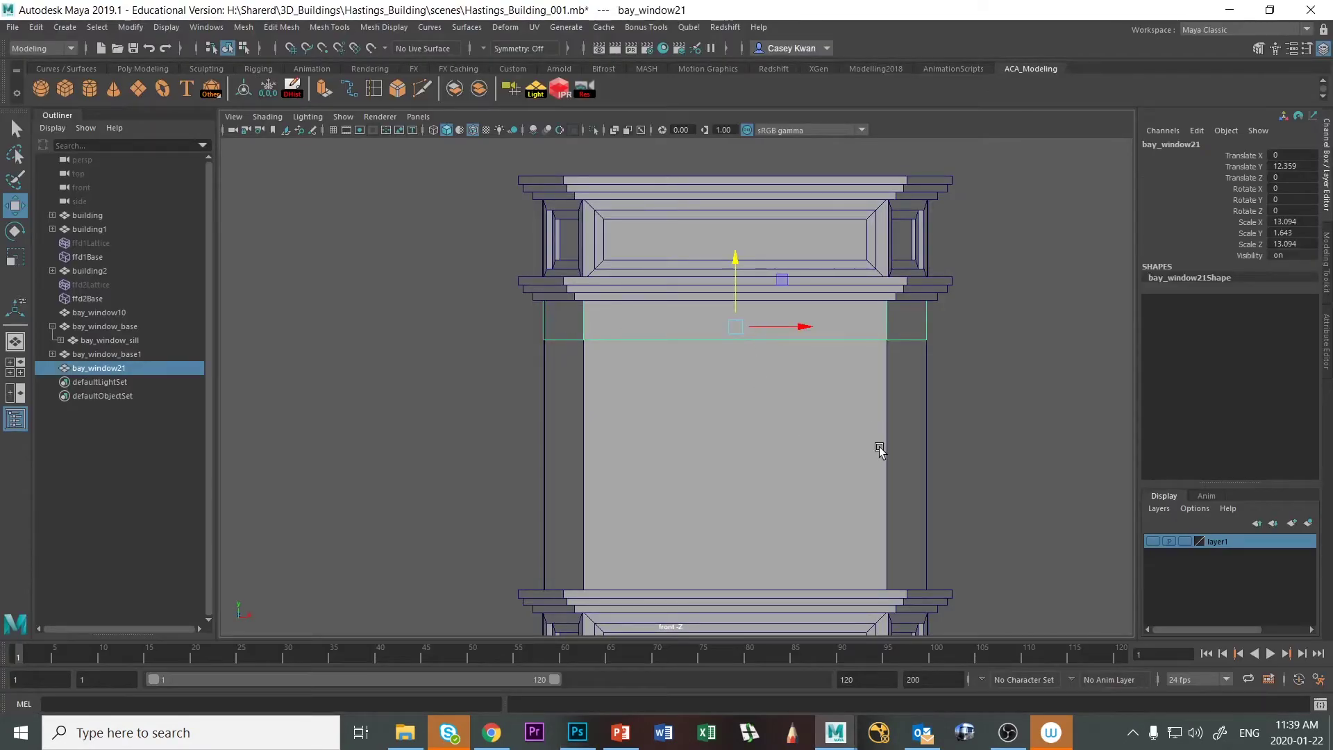
key("space")
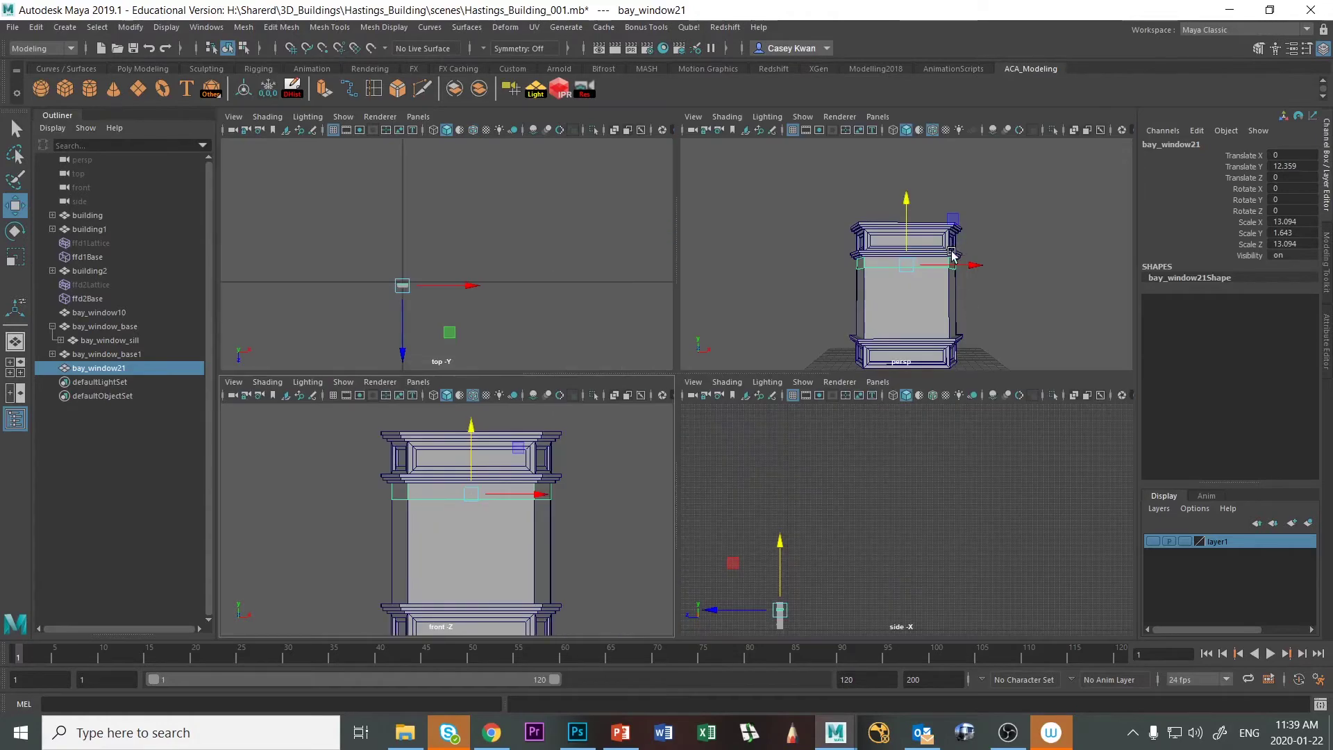
key("space")
left_click_drag(952, 372, 853, 389, "alt")
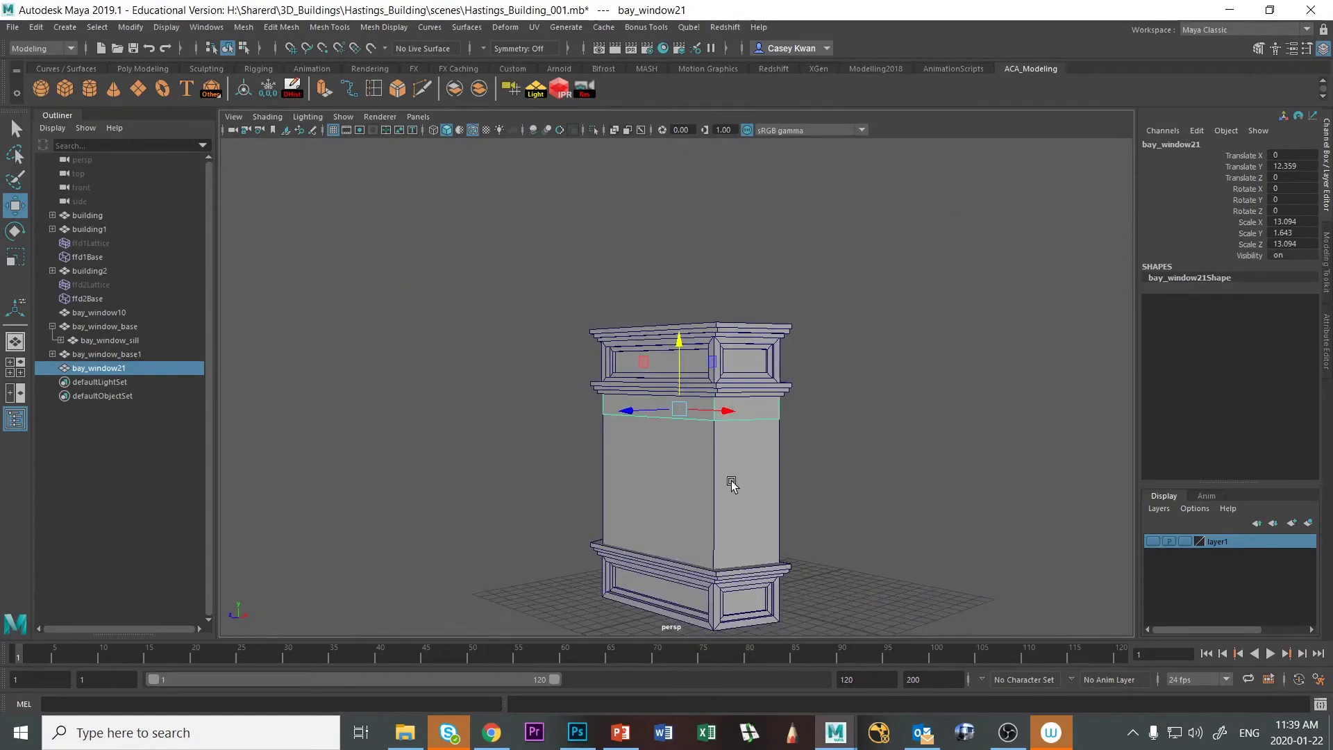
scroll(715, 477, "up", 3)
left_click_drag(648, 425, 609, 415, "alt")
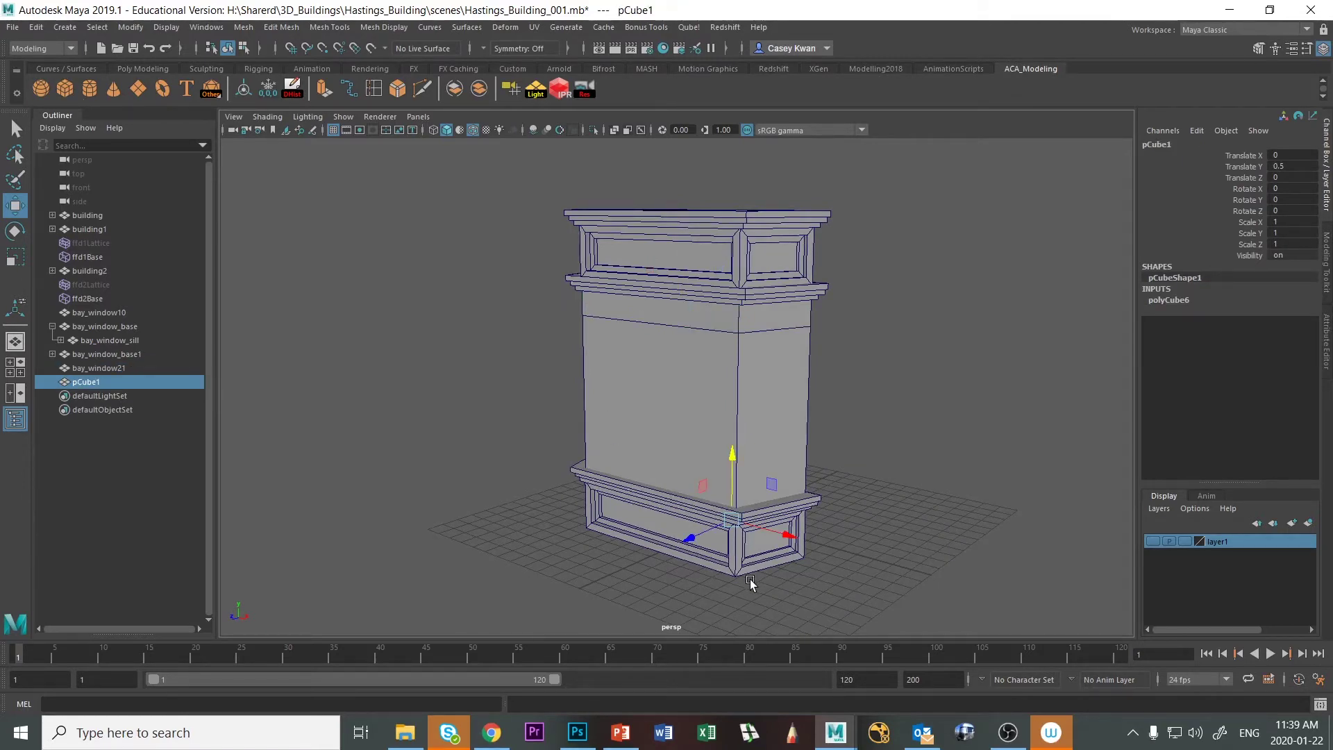
key("r")
left_click_drag(732, 519, 796, 495)
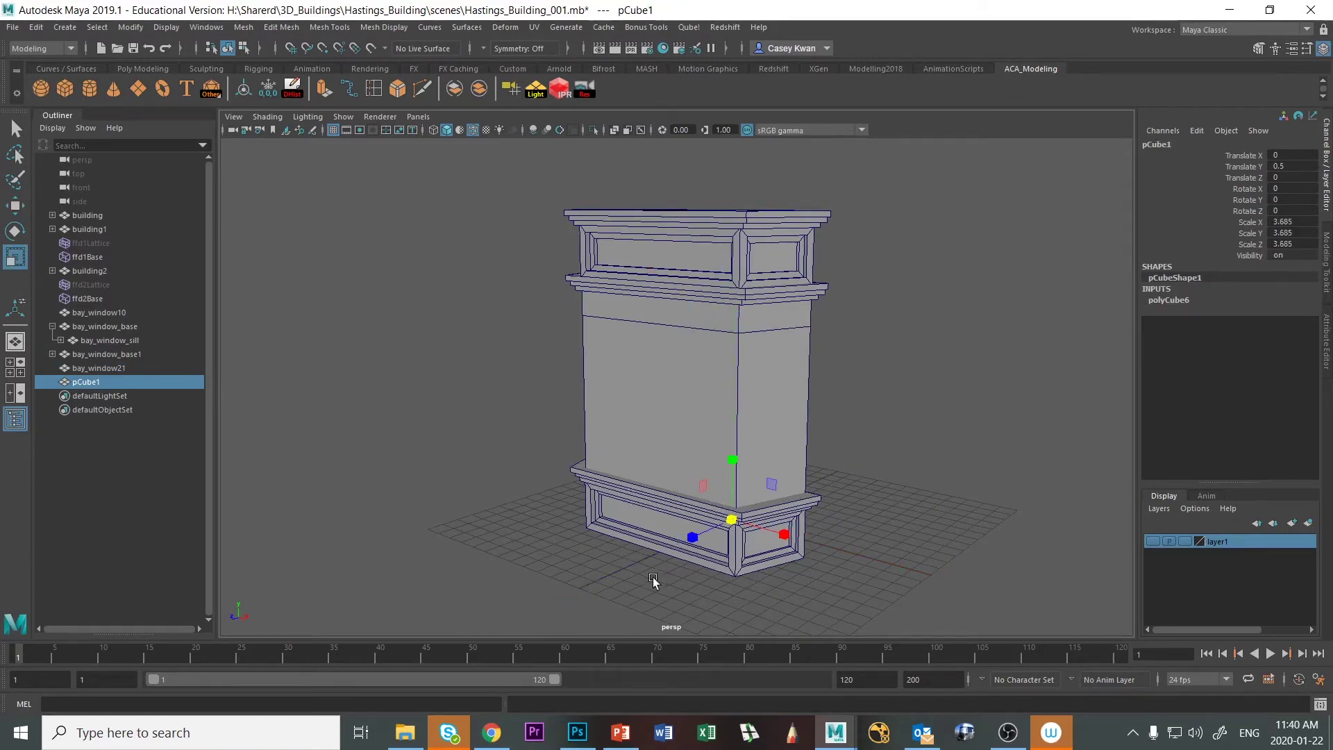
left_click_drag(694, 539, 661, 560)
key("w")
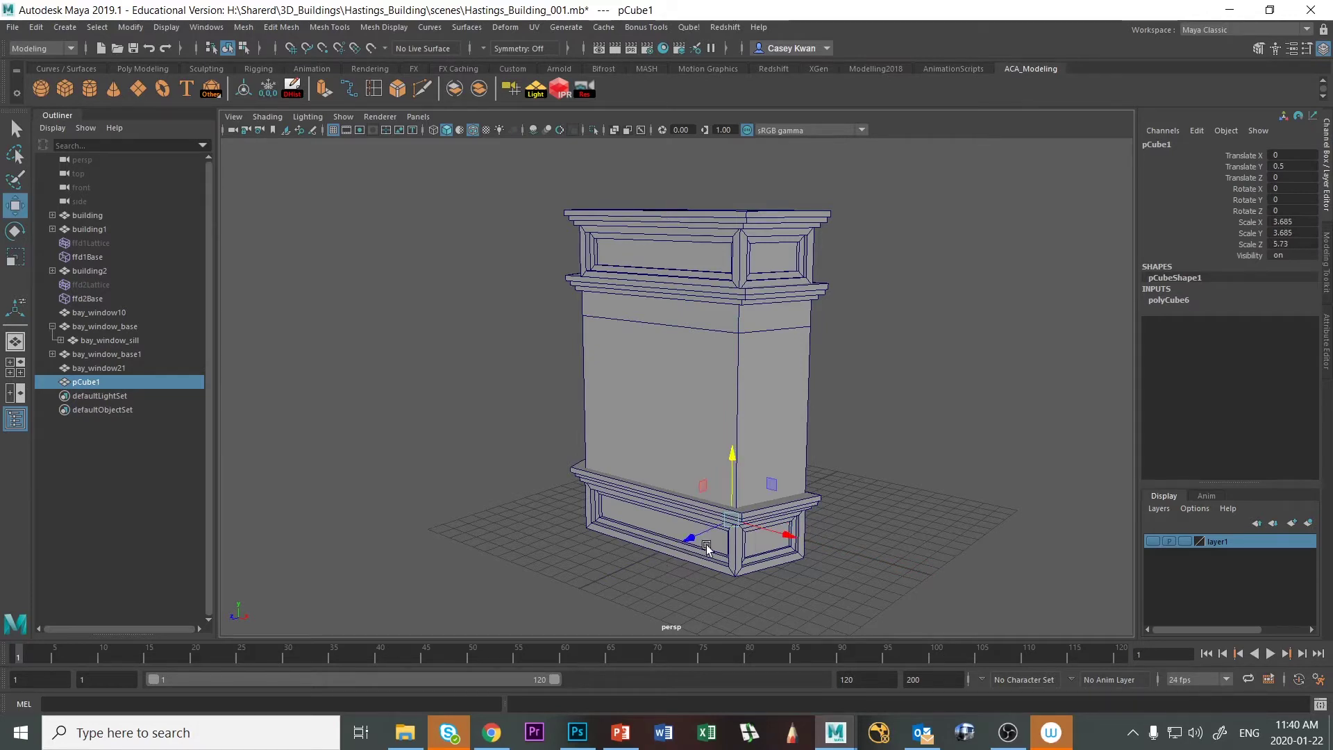
middle_click_drag(706, 546, 597, 593)
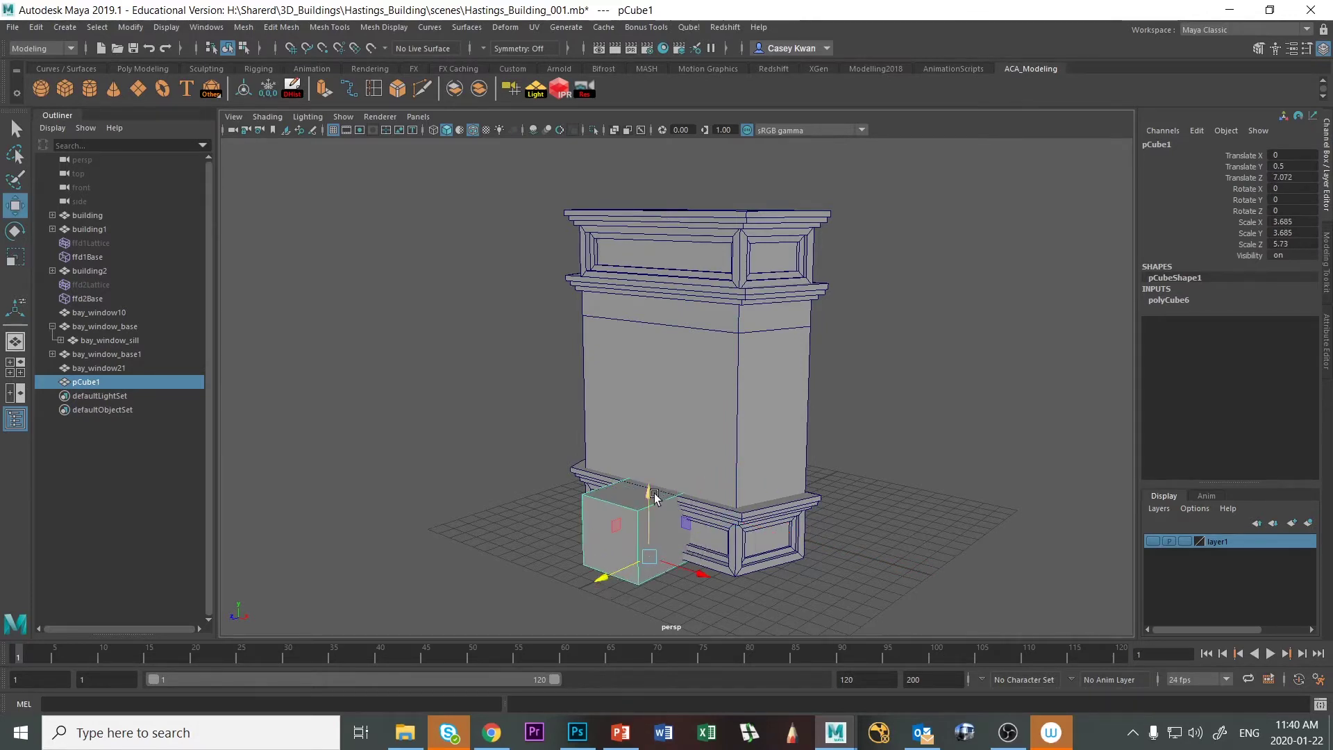
Place the cube against the front wall at about Y 4.166, Z 6.613 and scale it to about 7.45 by 8.265 by 0.757
left_click_drag(665, 494, 666, 425)
key("f")
left_click_drag(602, 460, 667, 406, "alt")
scroll(687, 467, "down", 3)
key("r")
key("w")
key("r")
left_click_drag(741, 436, 805, 431)
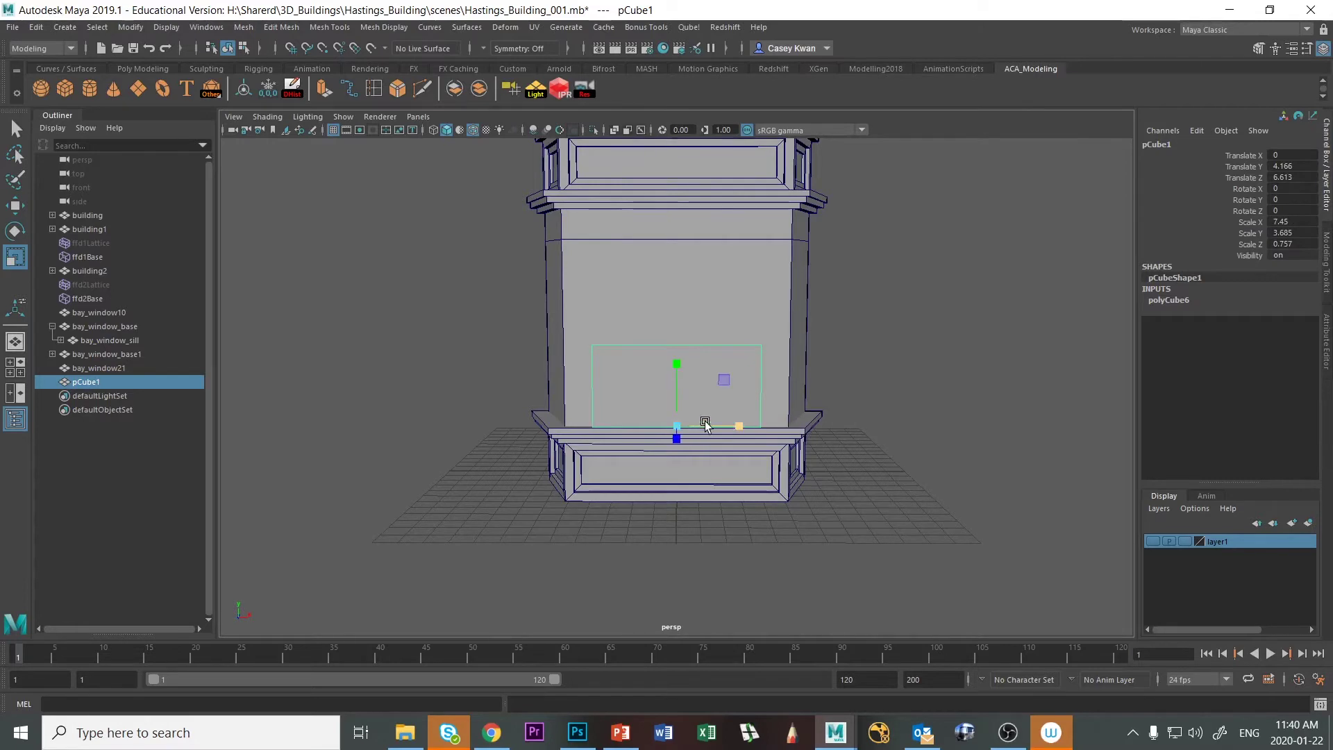
left_click_drag(674, 364, 676, 289)
left_click(926, 366)
Compare the window block's proportions and the strip above it with the Photoshop reference photo, then return to Maya
key("alt+Tab")
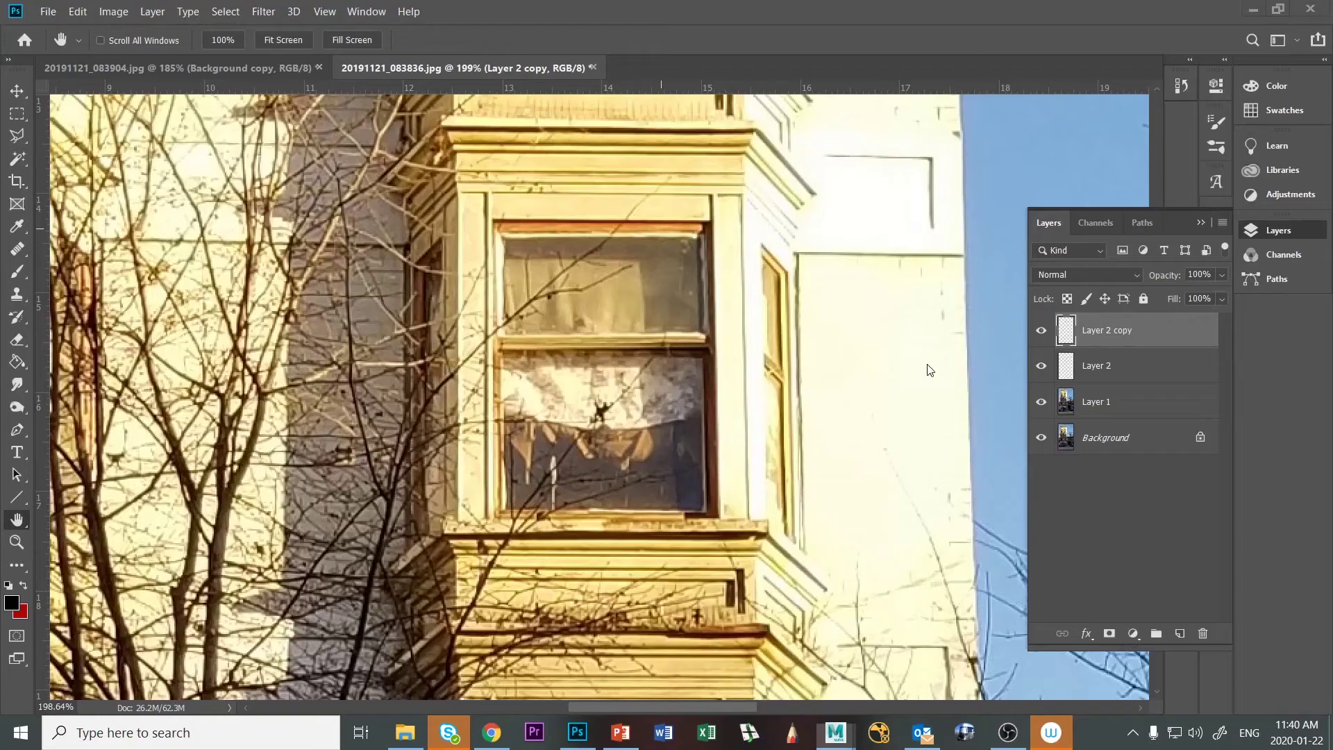
key("alt+Tab")
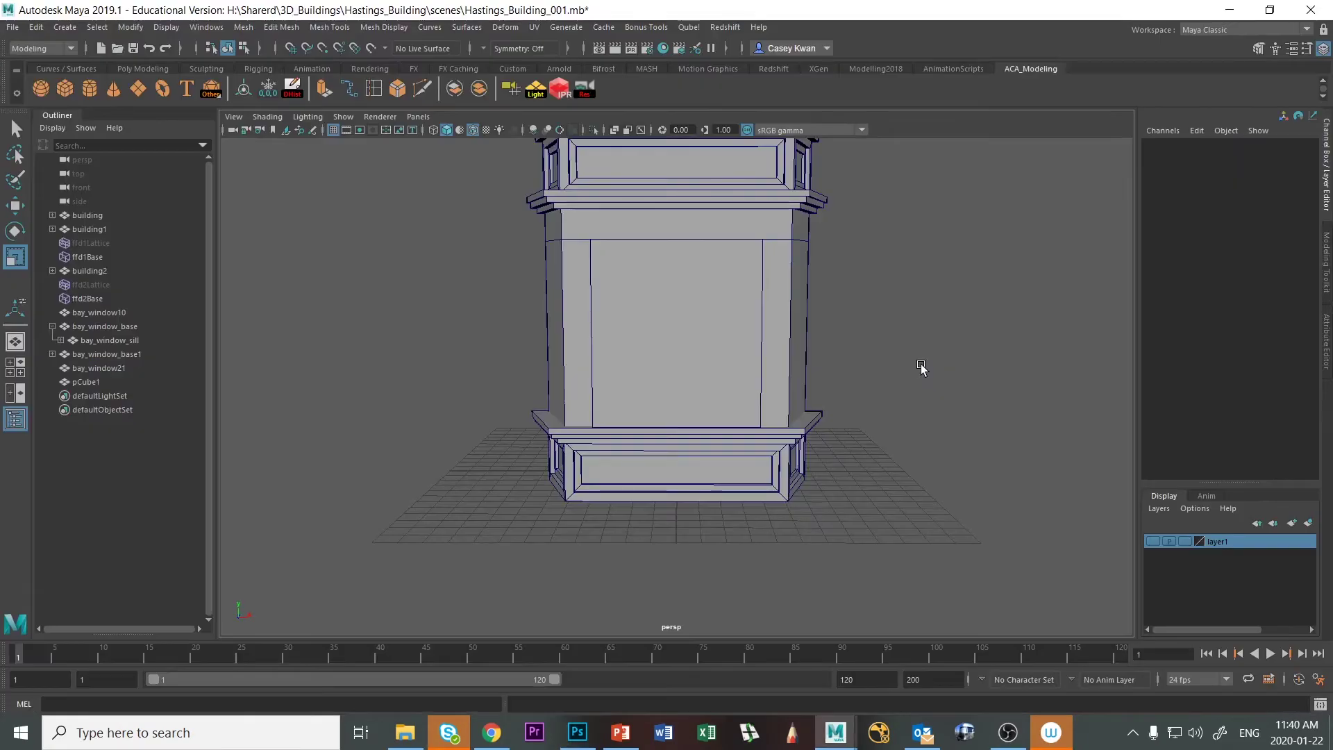
key("alt+Tab")
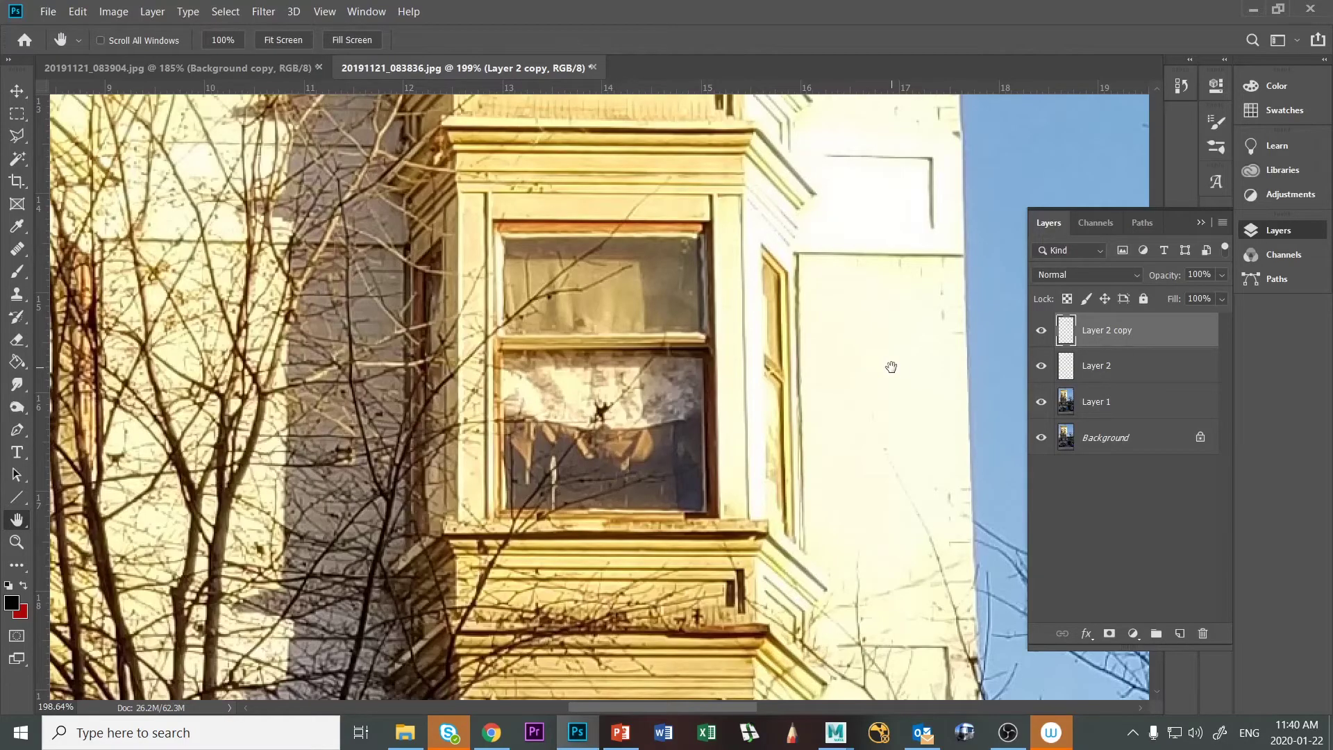
key("alt+Tab")
key("alt+Tab")
key("alt+Tab")
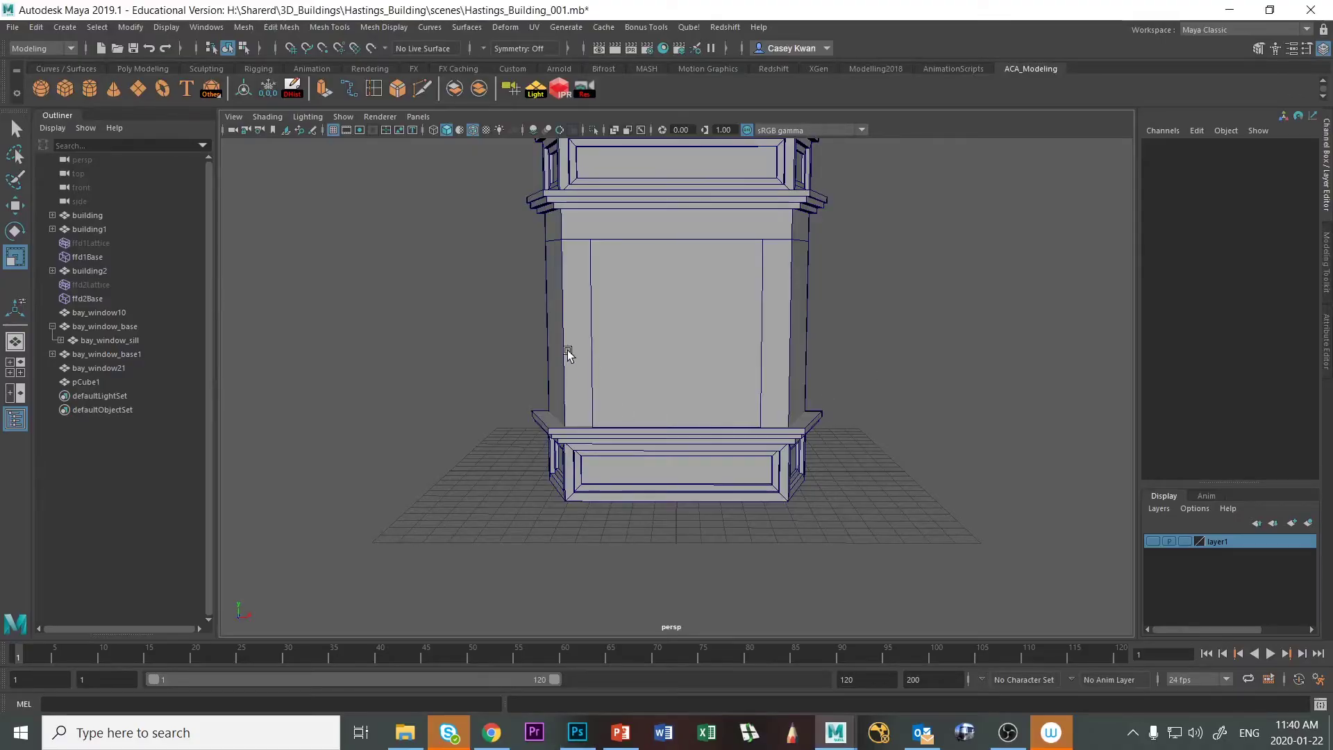
key("alt+Tab")
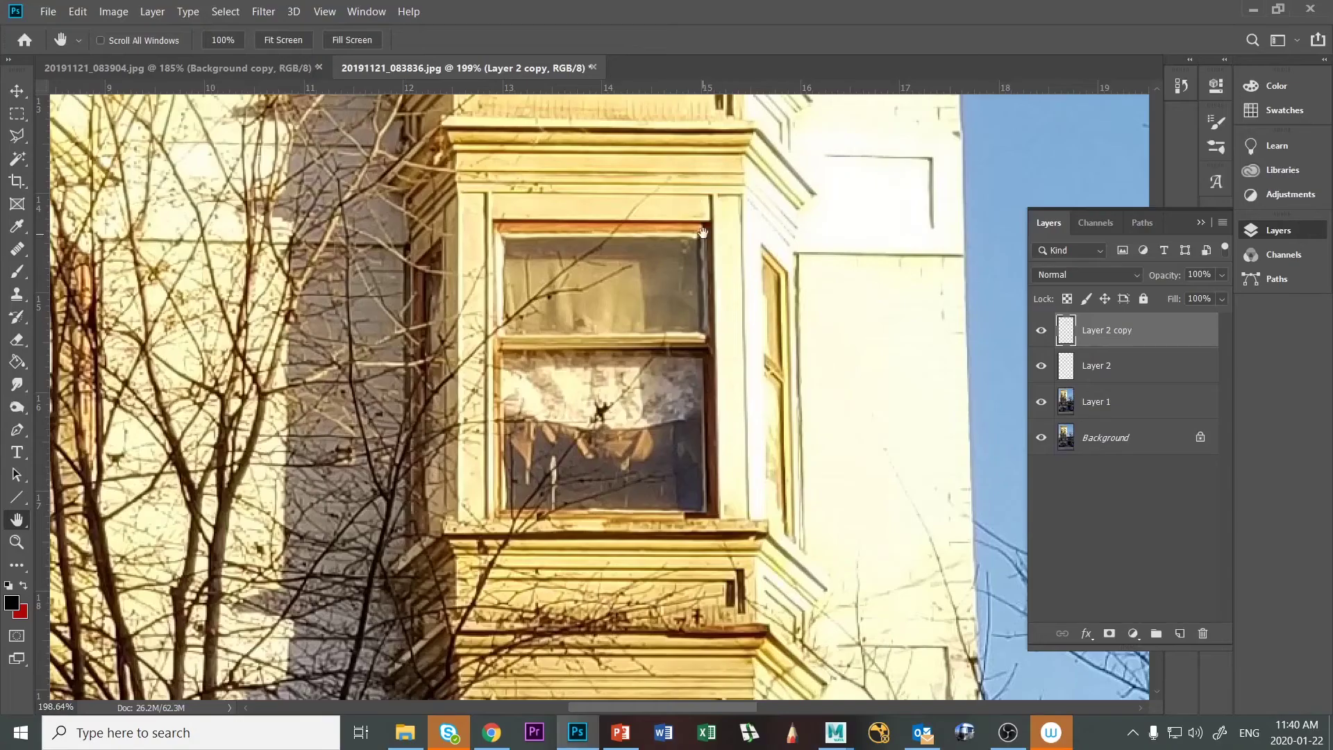
key("alt+Tab")
Reduce the strip beneath the upper sill to about 1.209 in Y scale and raise it to about Y 12.64
middle_click_drag(692, 225, 572, 437, "alt")
left_click(565, 384)
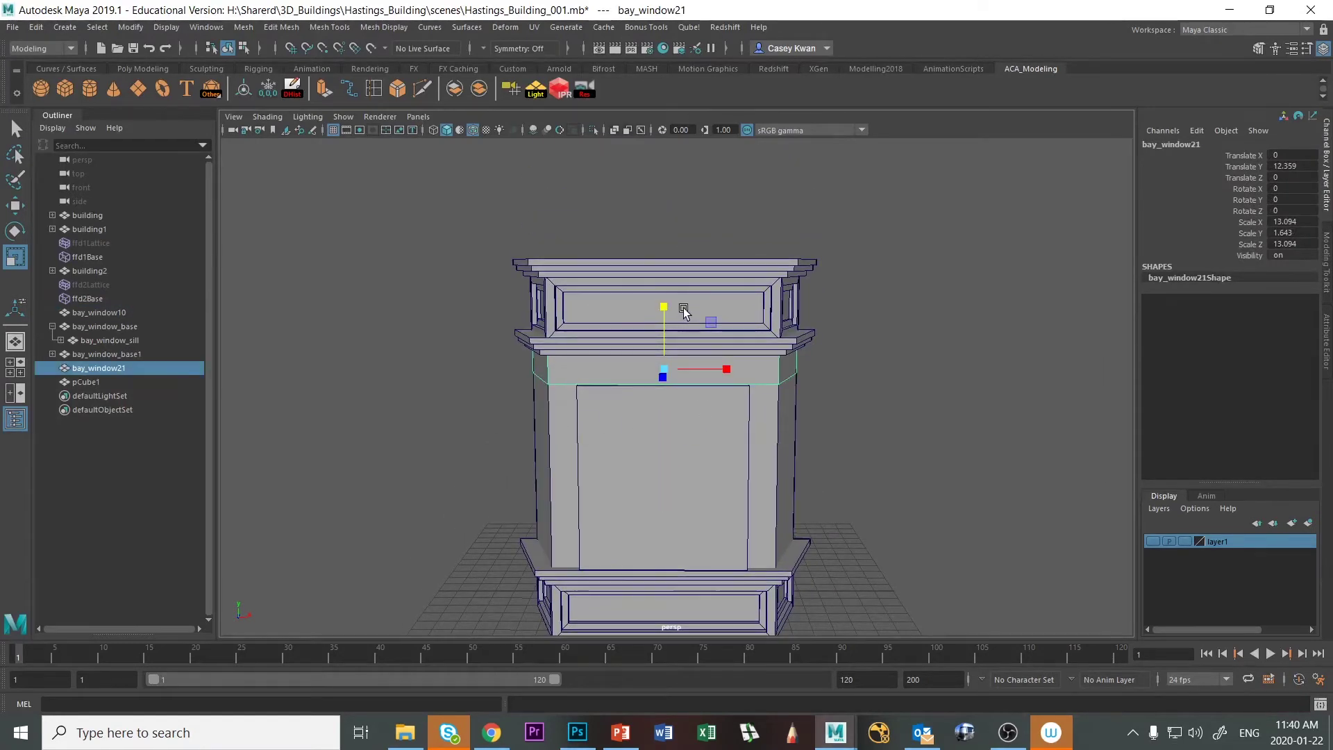
mouse_move(664, 313)
left_mouse_down()
mouse_move(663, 326)
mouse_move(663, 298)
left_mouse_up()
key("w")
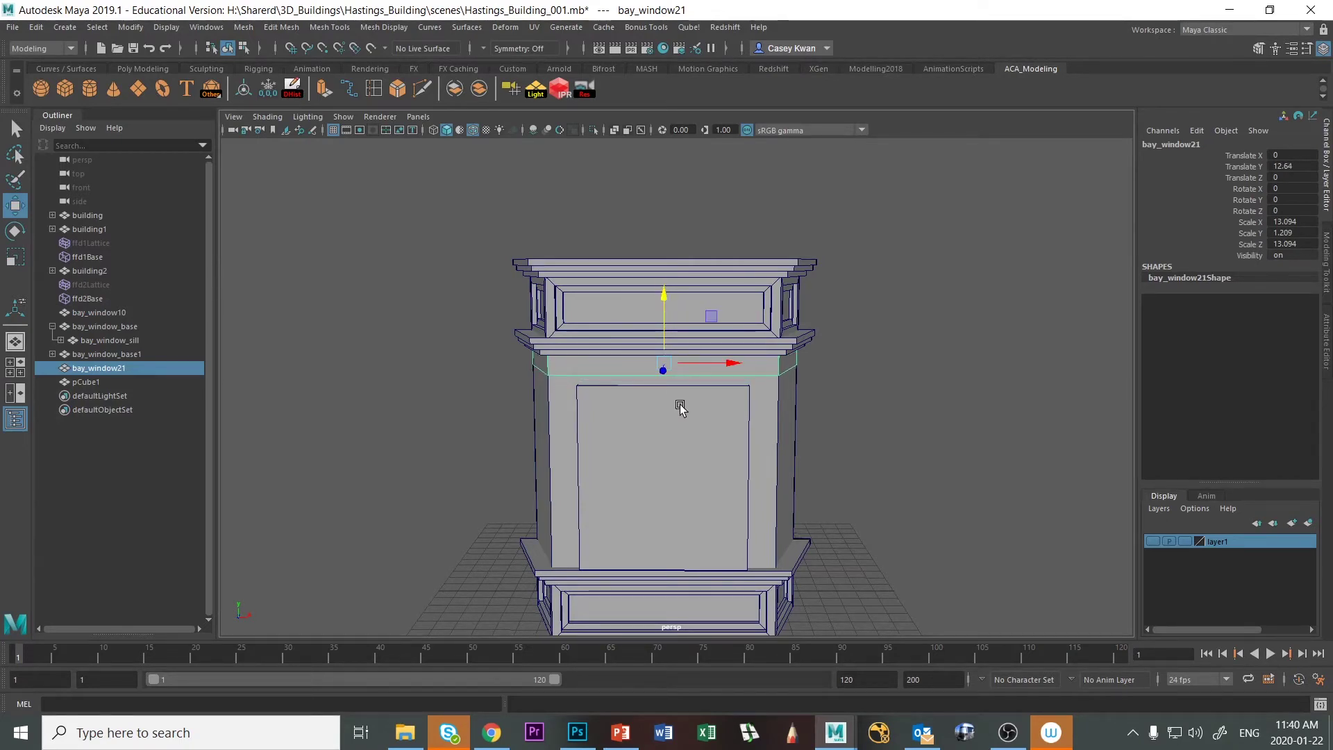
Stretch the window block's Y scale to about 8.725 so its top meets the strip
left_click(684, 384)
key("r")
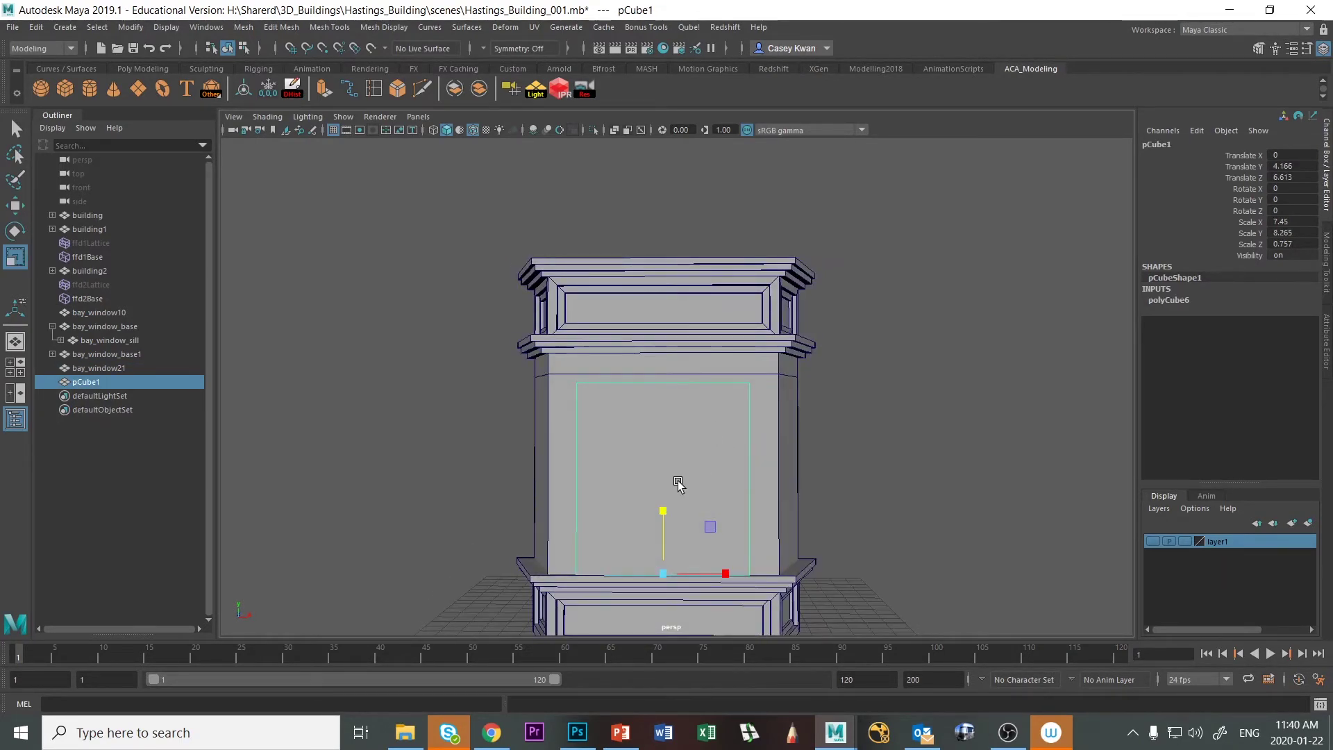
left_click_drag(664, 505, 666, 506)
left_click(923, 475)
Inspect the window block and bay sides from several angles, comparing them with the Photoshop reference photo
mouse_move(996, 456)
left_mouse_down("alt")
mouse_move(881, 456)
mouse_move(1008, 448)
left_mouse_up("alt")
key("alt+Tab")
key("alt+Tab")
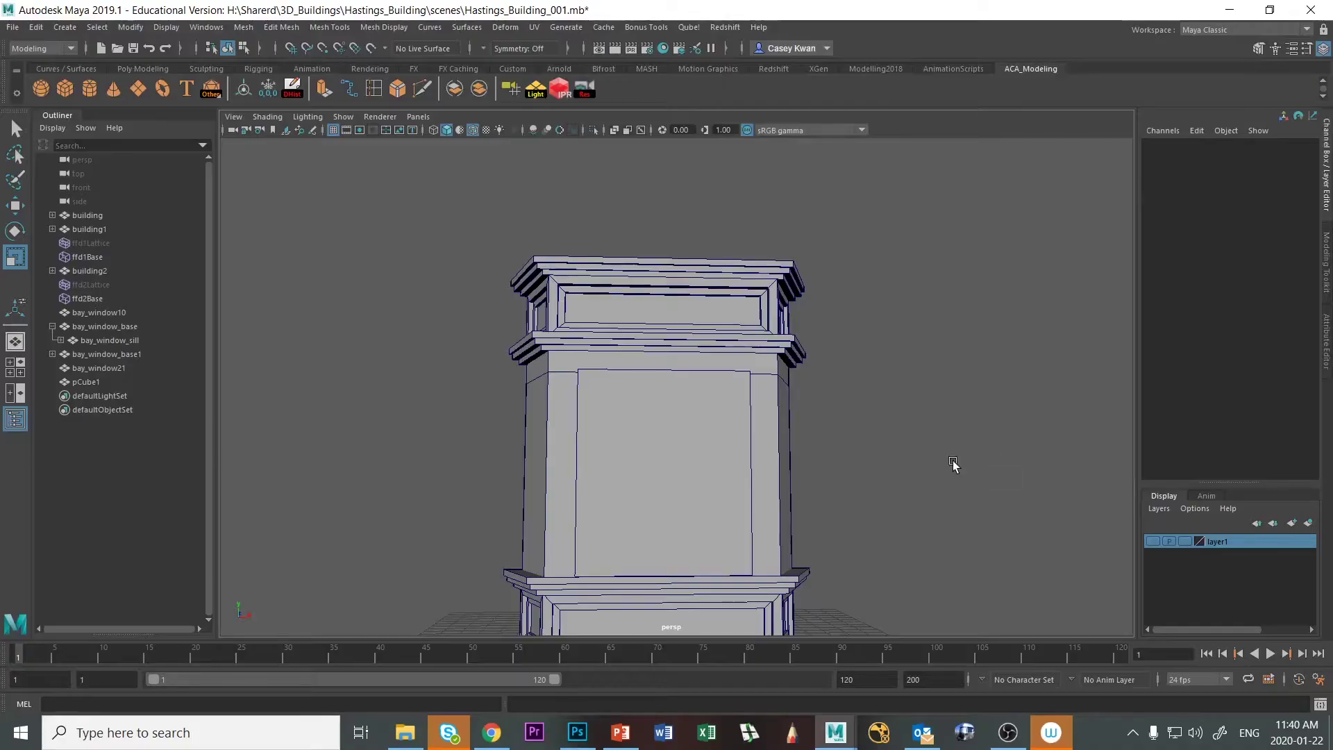
left_click(749, 476)
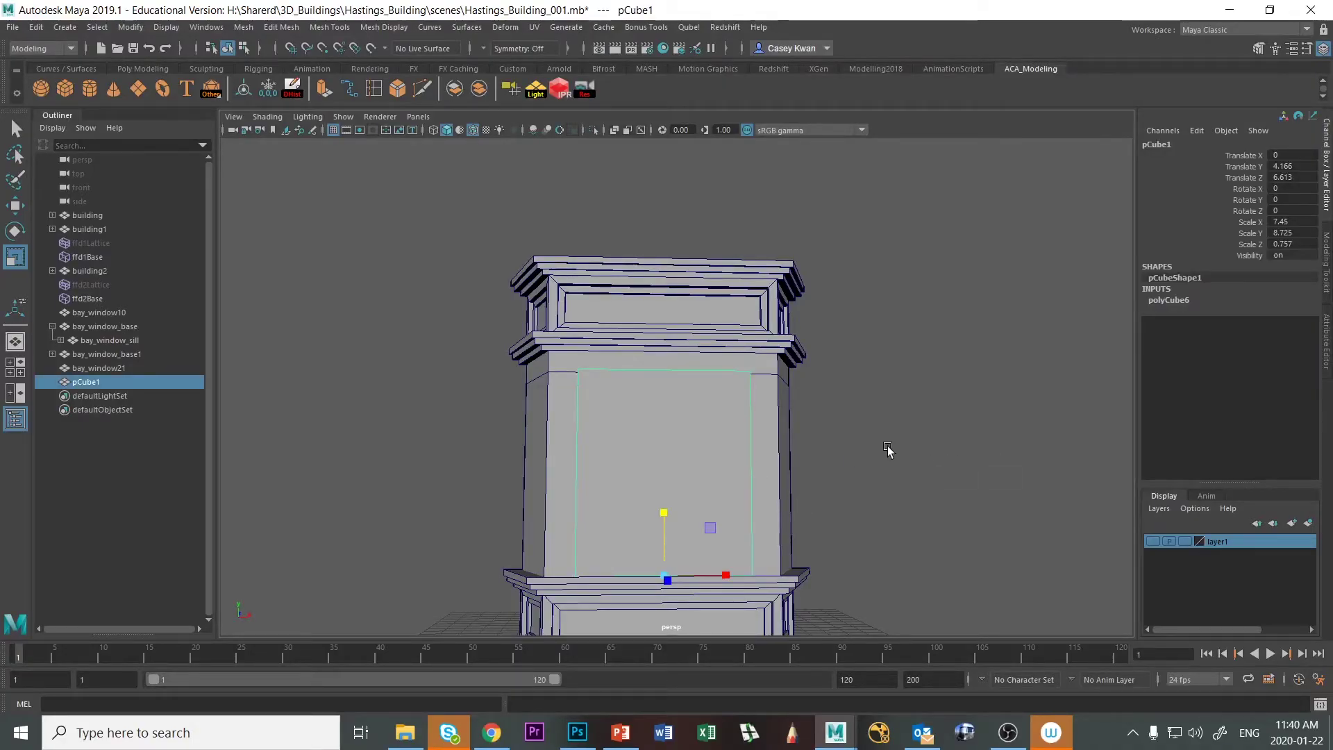
right_click_drag(888, 450, 955, 413, "alt")
left_click_drag(956, 414, 878, 425, "alt")
right_click_drag(878, 425, 860, 455, "alt")
left_click_drag(860, 455, 822, 446, "alt")
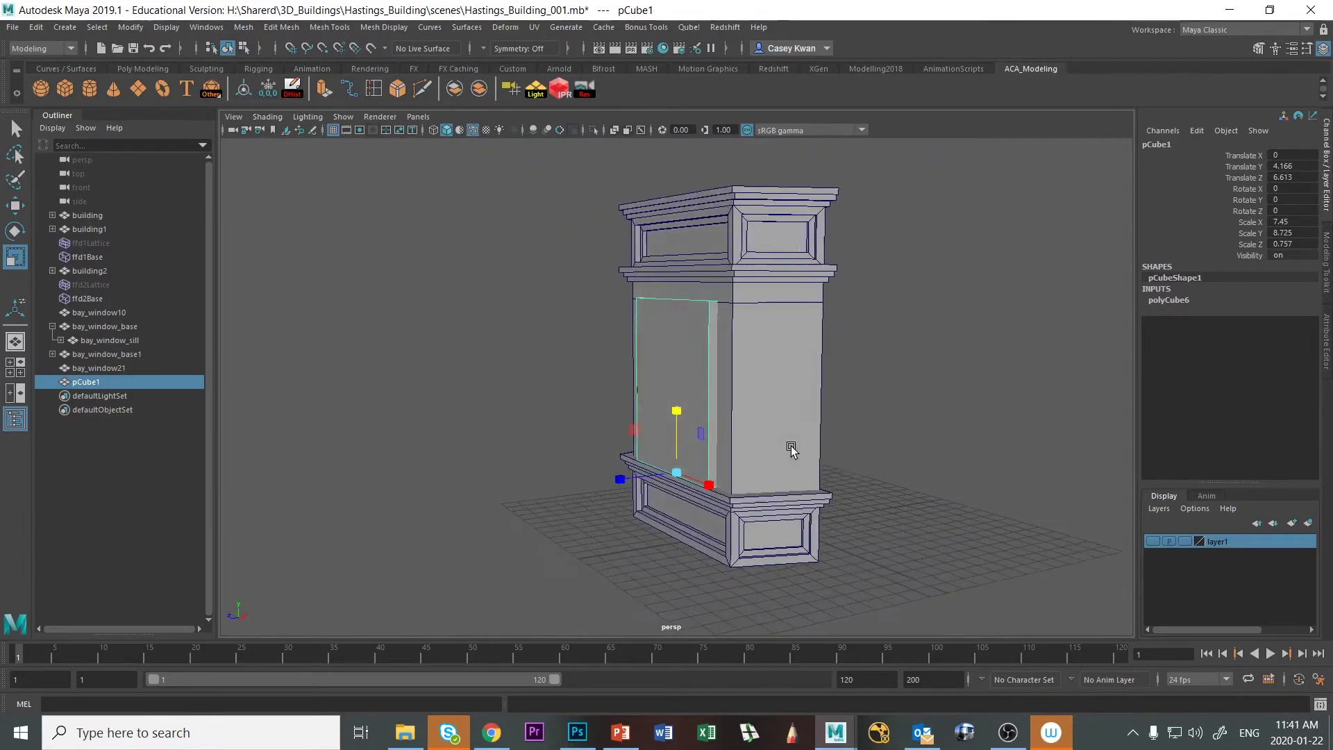
right_click_drag(822, 447, 803, 402, "alt")
left_click_drag(804, 402, 773, 343, "alt")
key("alt+Tab")
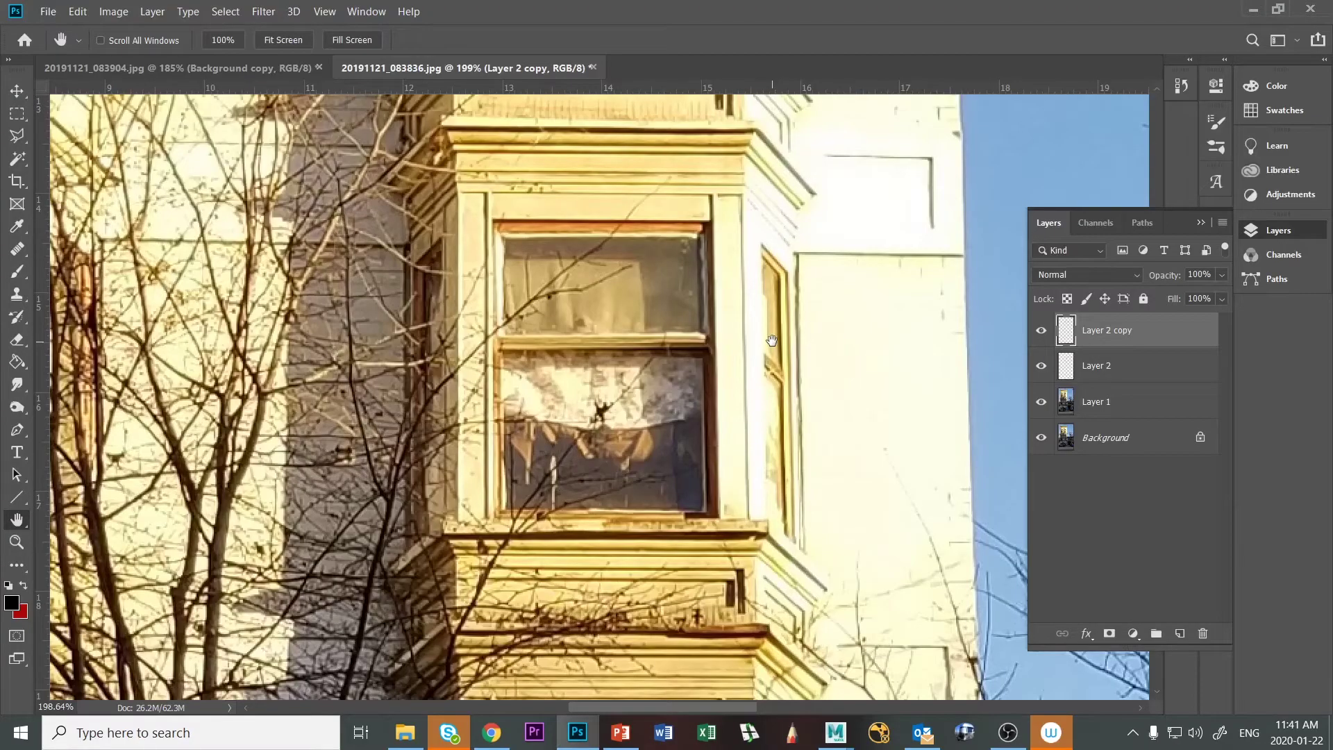
key("alt+Tab")
left_click(809, 246)
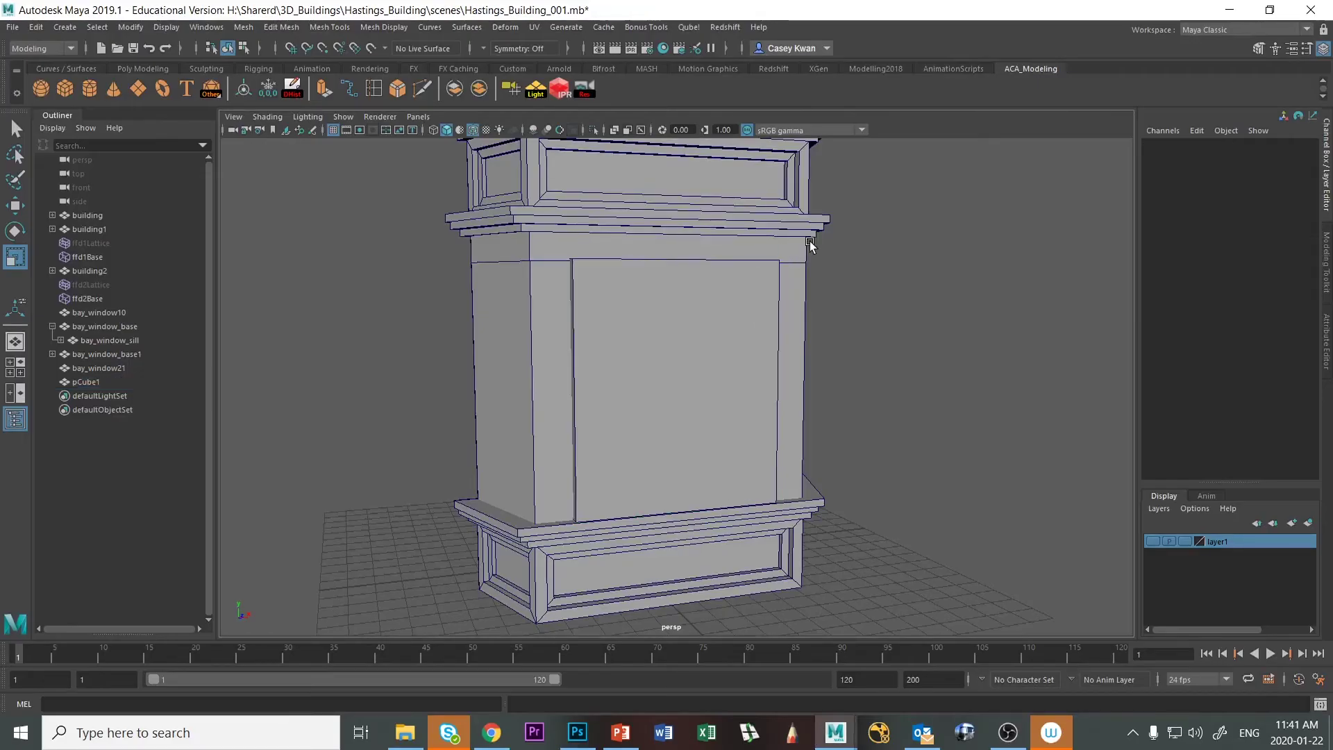
Scale bay_window21 to about 13.372 in X, 1.217 in Y and 13.536 in Z so the strip projects from the wall
left_click(538, 254)
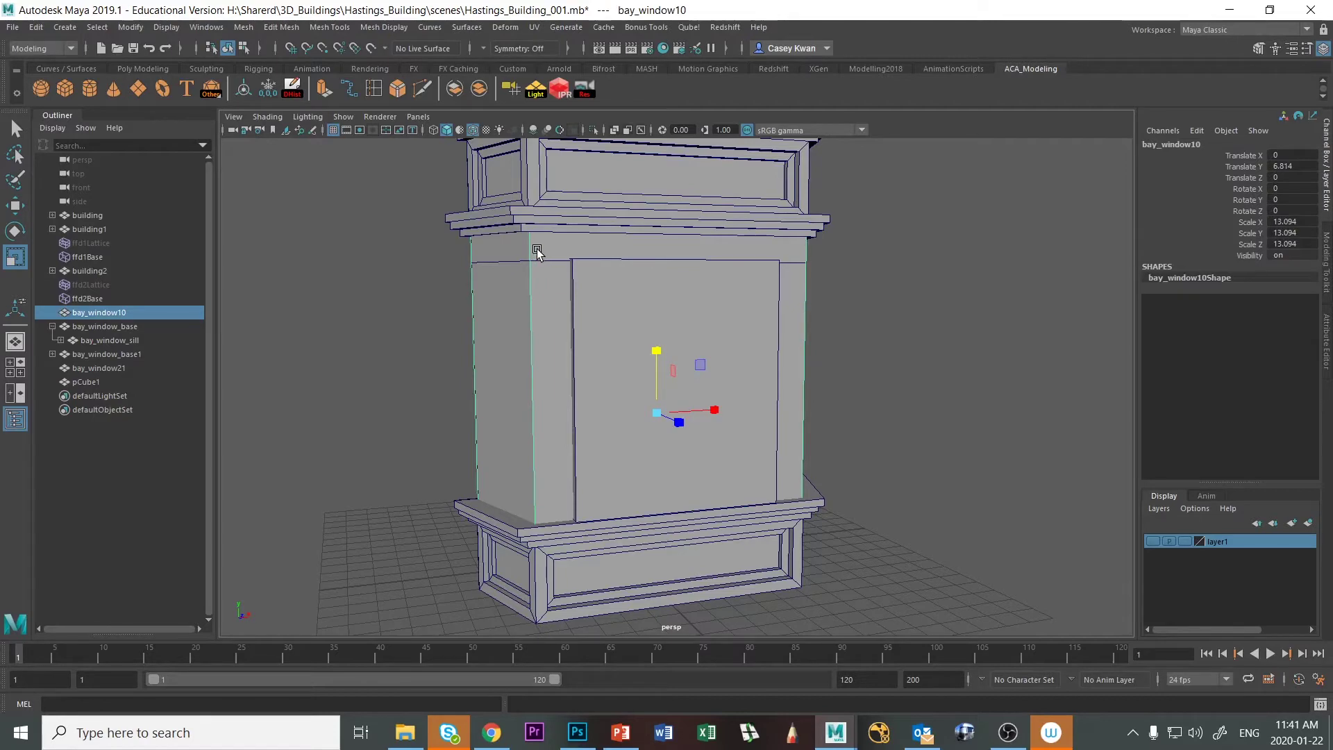
left_click(554, 261)
scroll(553, 261, "up", 5)
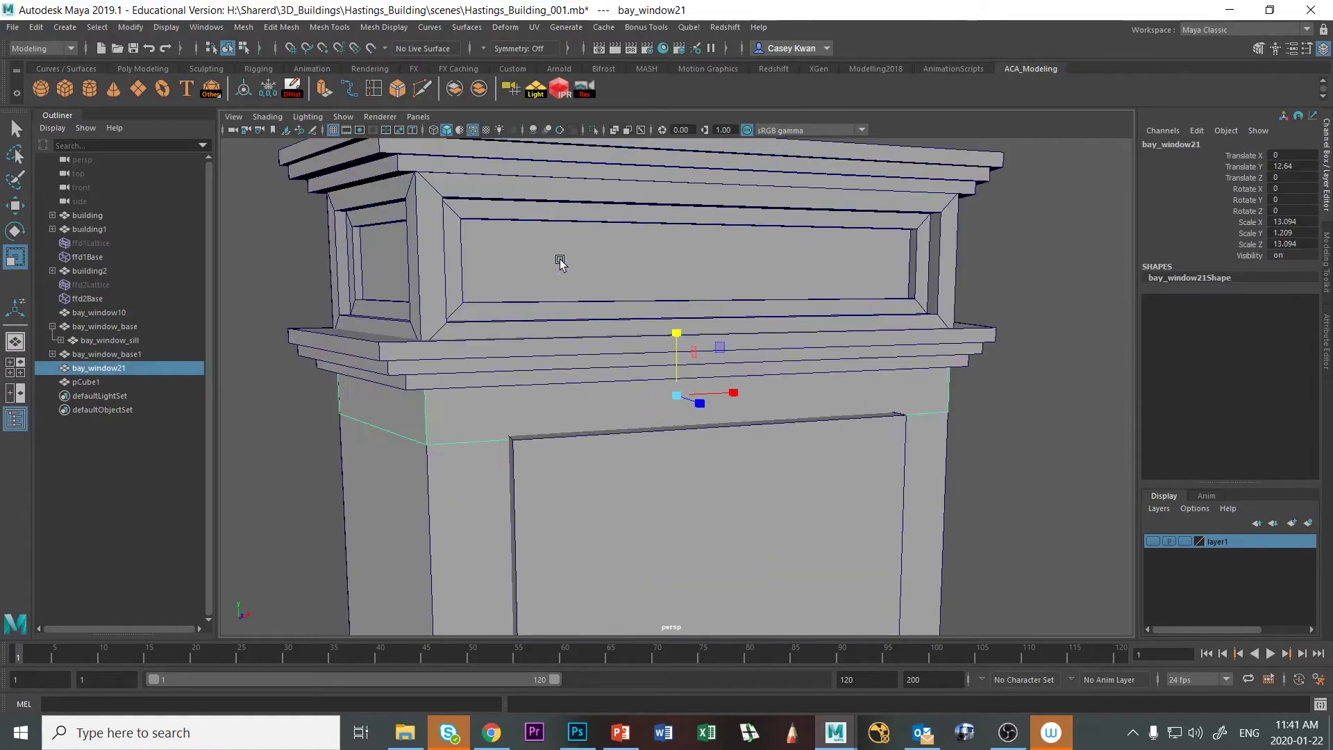
left_click_drag(720, 301, 611, 306, "alt")
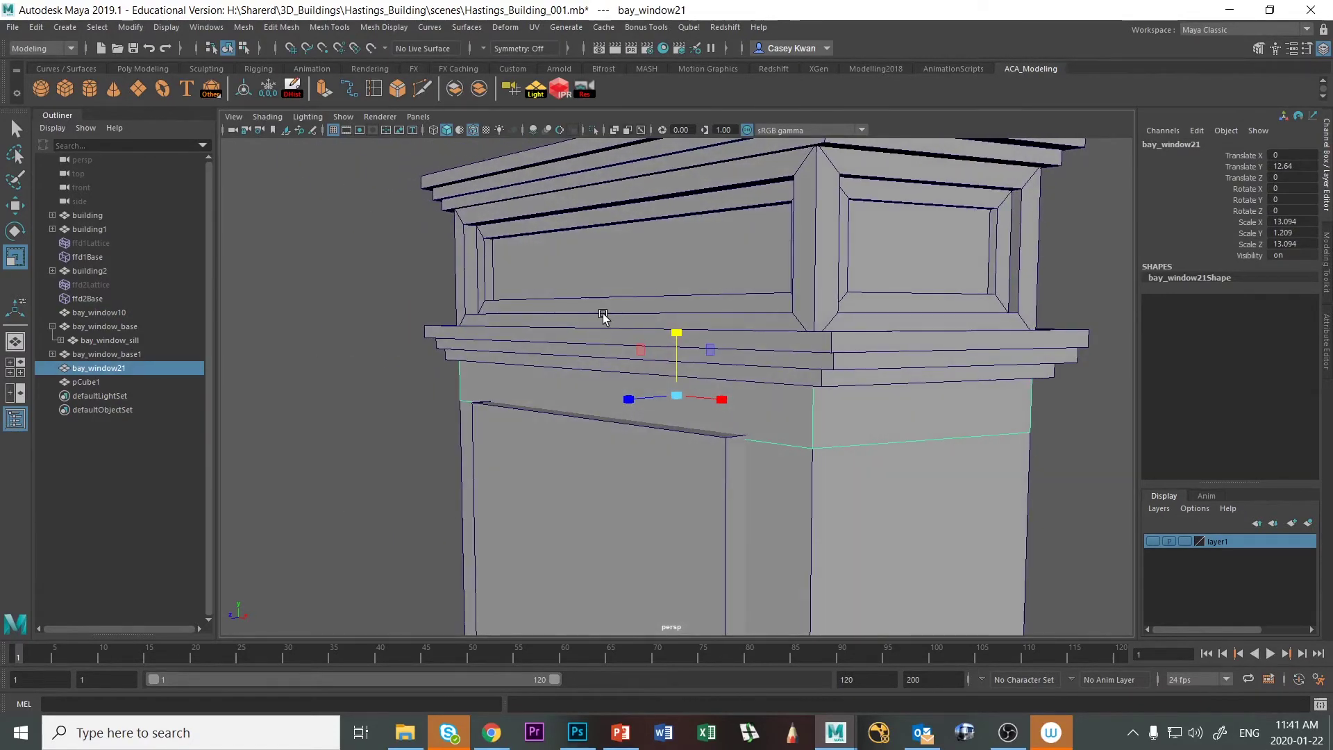
left_click_drag(697, 396, 697, 346, "alt")
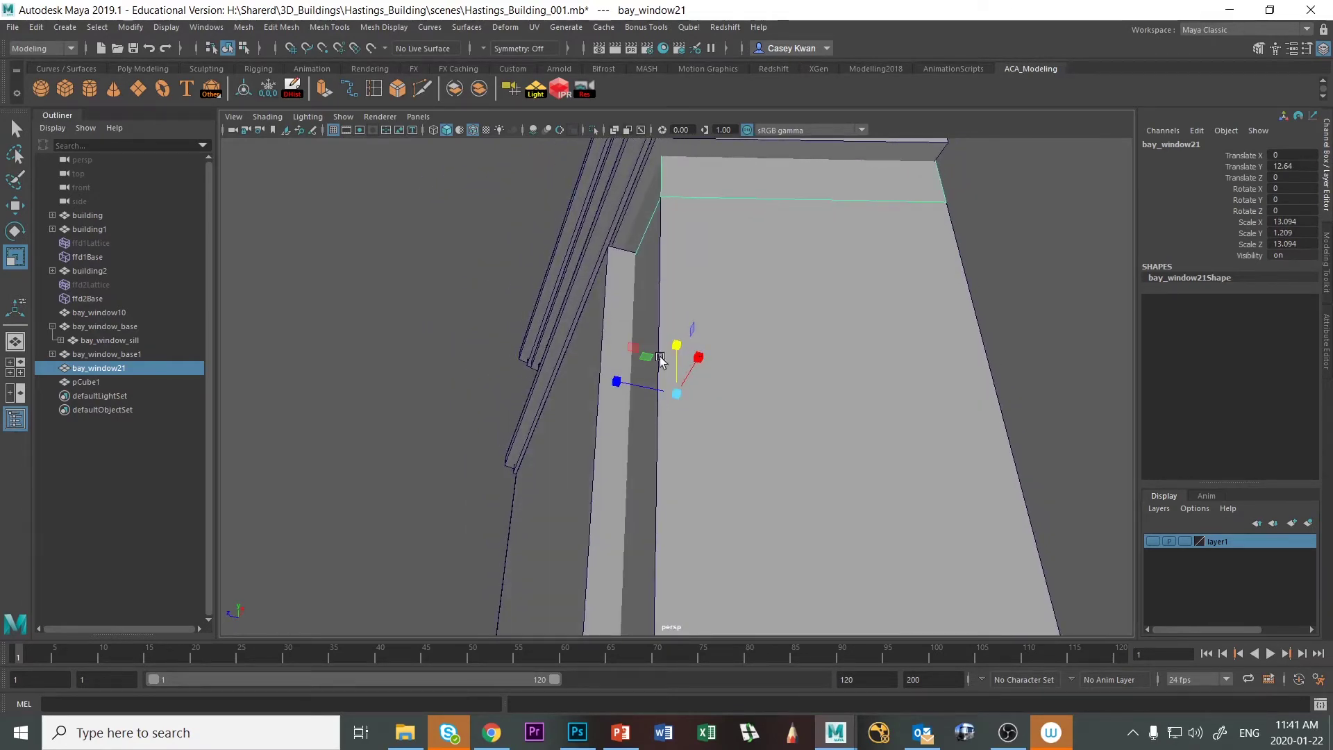
left_click_drag(679, 396, 707, 348)
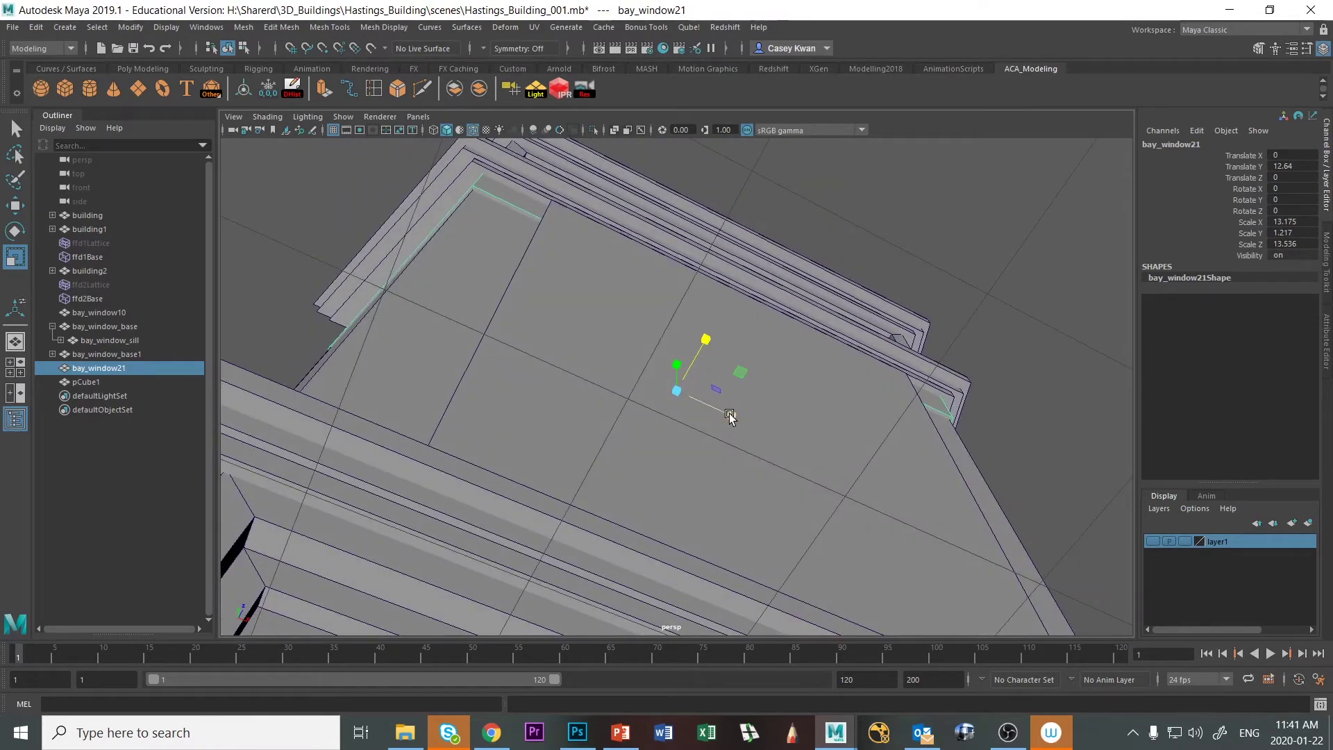
mouse_move(731, 412)
left_mouse_down()
mouse_move(717, 415)
mouse_move(730, 417)
left_mouse_up()
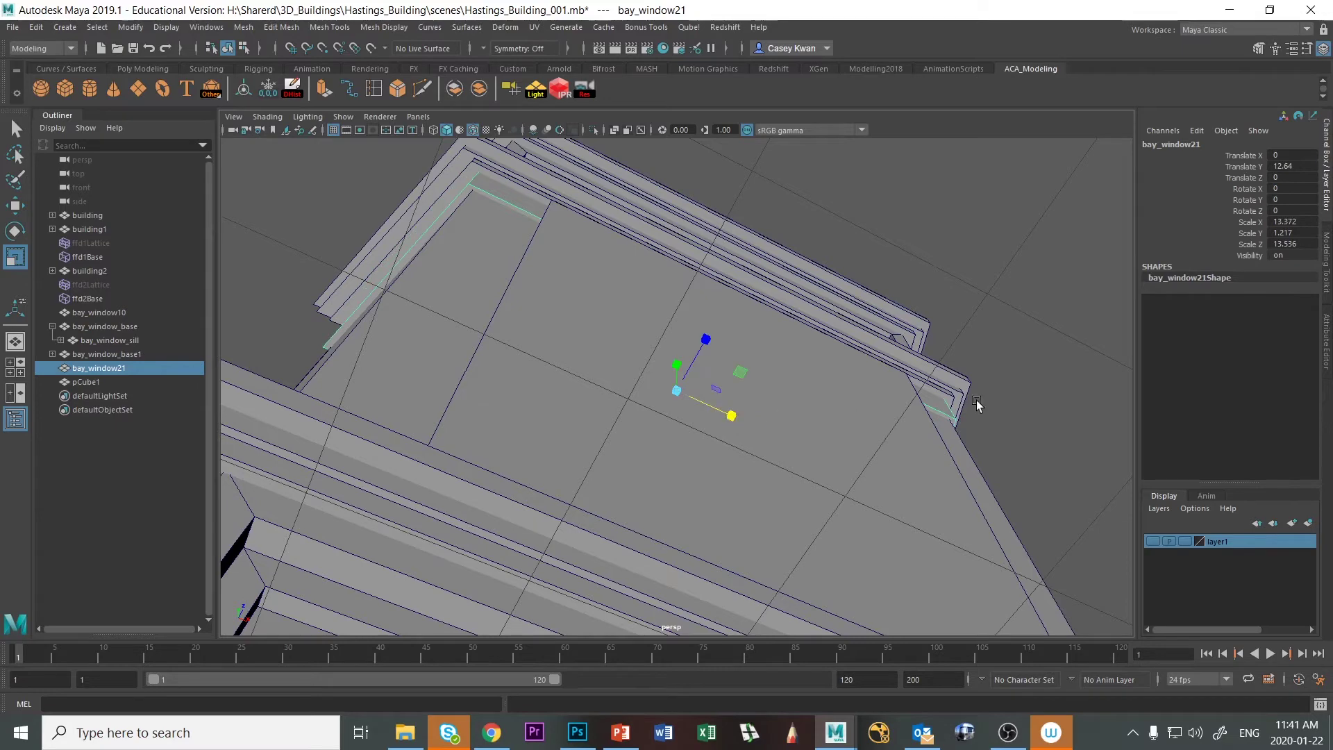
Compare the bay window's header strip and window block with both reference photos in Photoshop, viewing the model from front and side
left_click(1042, 377)
left_click_drag(1042, 378, 703, 464, "alt")
scroll(741, 450, "down", 10)
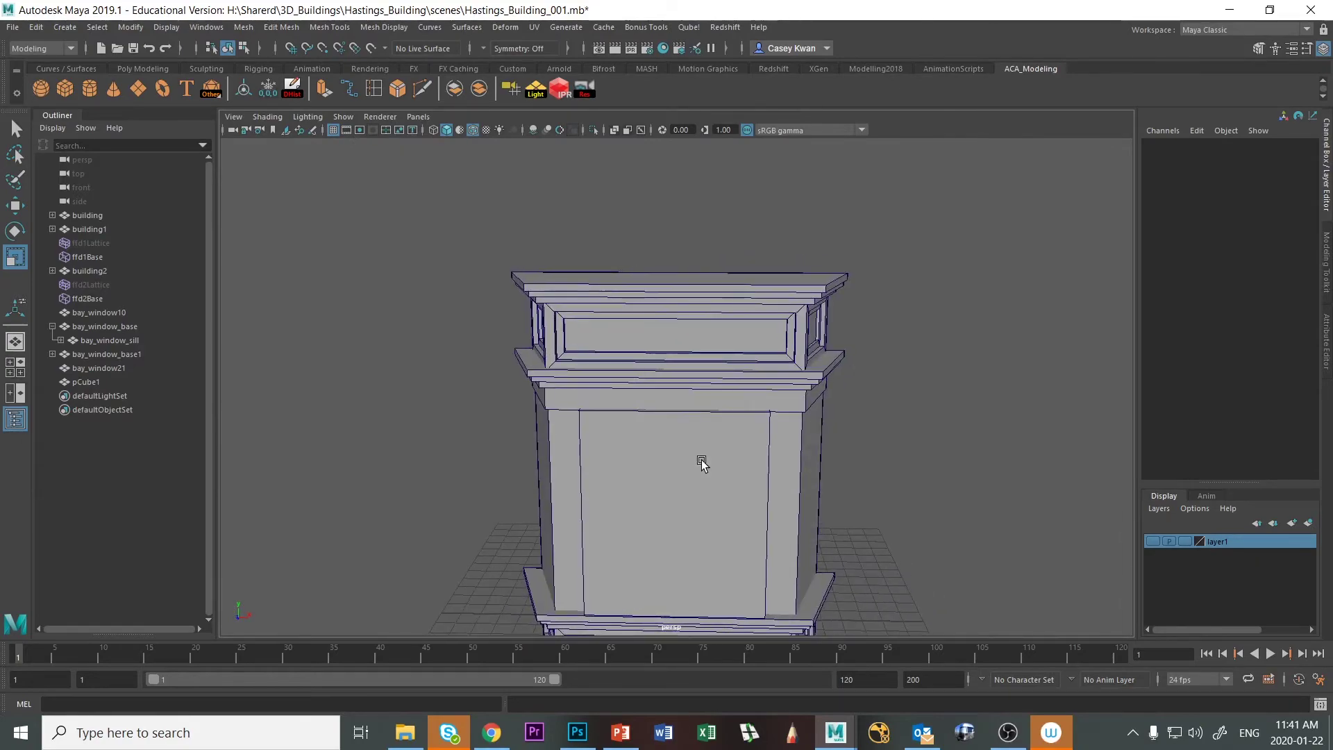
key("alt+Tab")
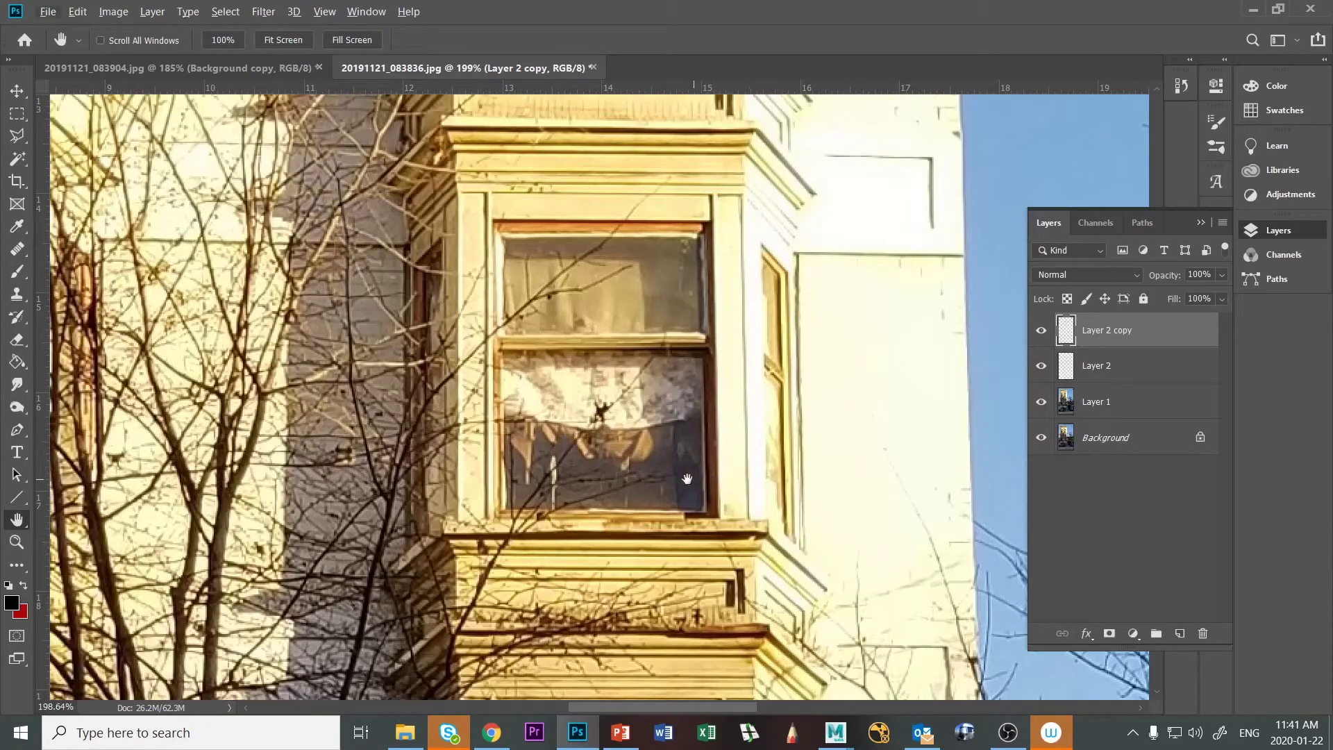
scroll(603, 464, "down", 6, "alt")
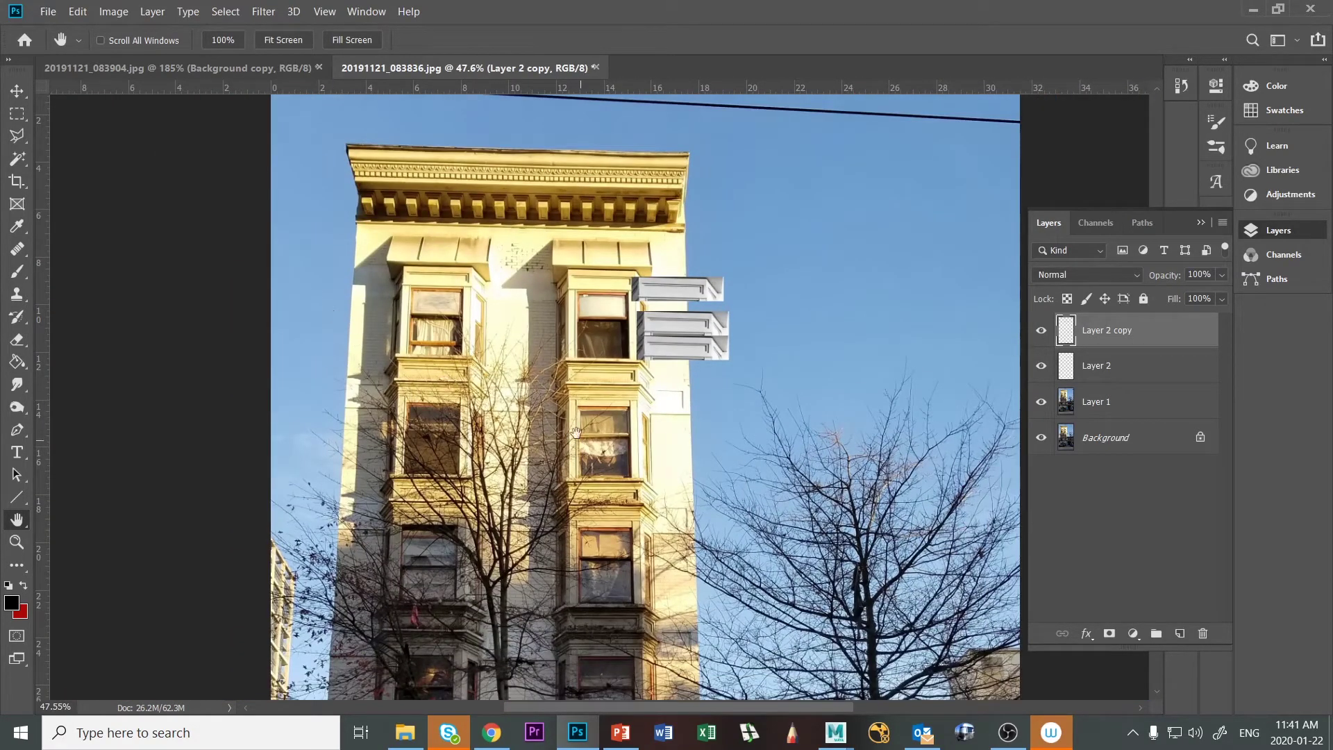
left_click(256, 70)
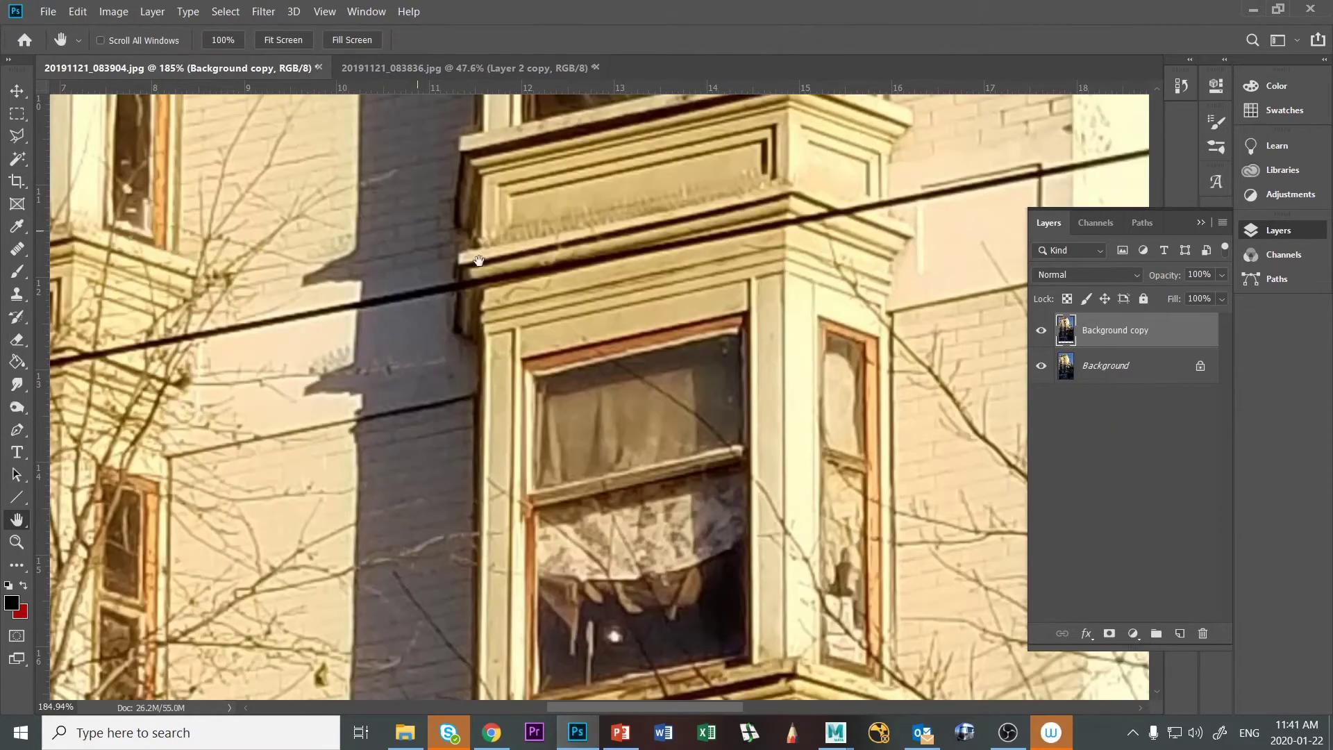
left_click(471, 71)
key("alt+Tab")
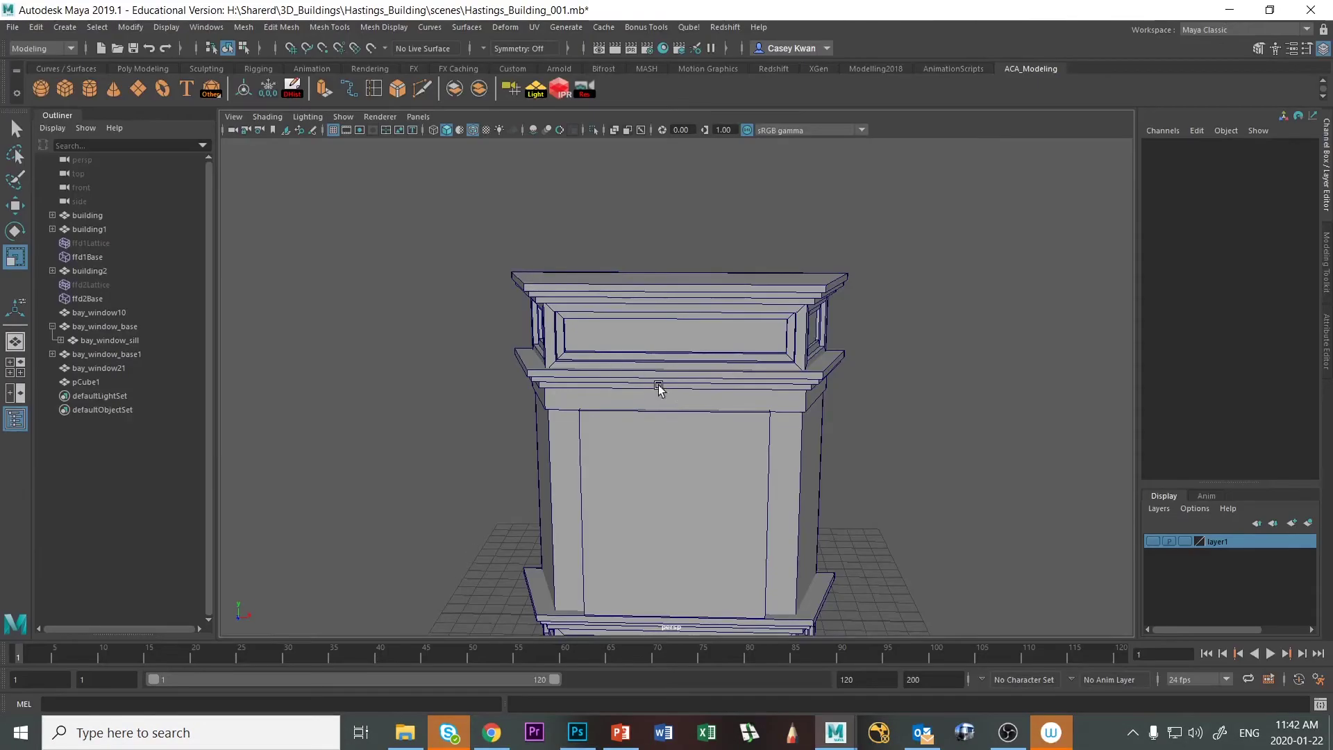
left_click_drag(815, 444, 660, 452, "alt")
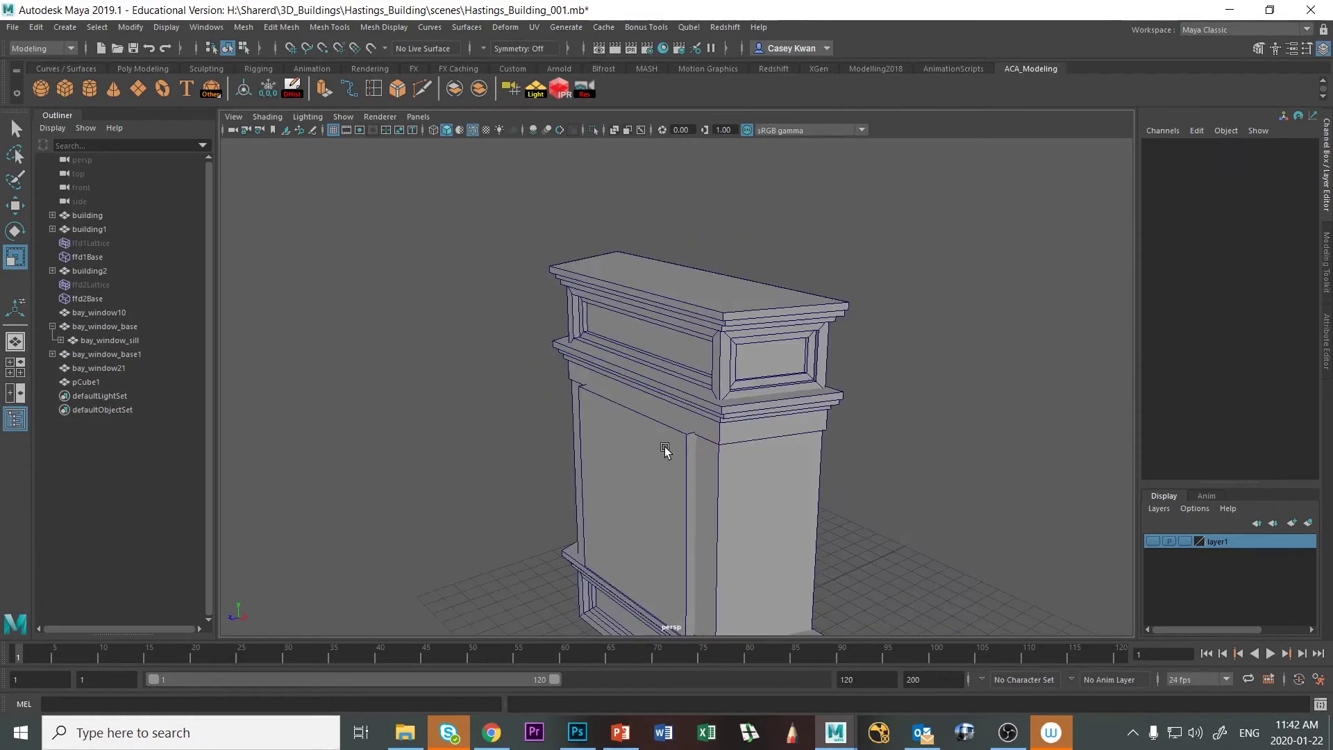
Move the front window block back into the wall to about Z 6.349
left_click(646, 460)
right_click_drag(646, 459, 657, 448, "alt")
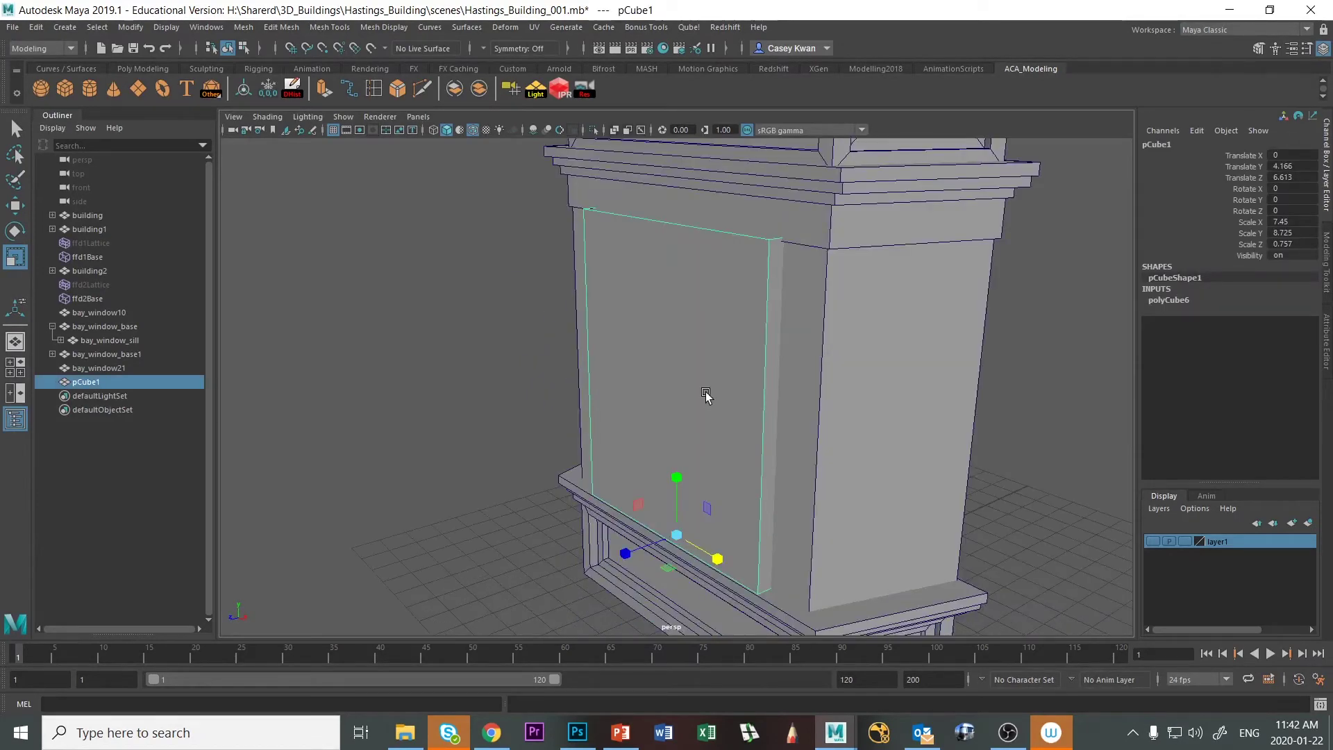
scroll(705, 395, "down", 3)
key("w")
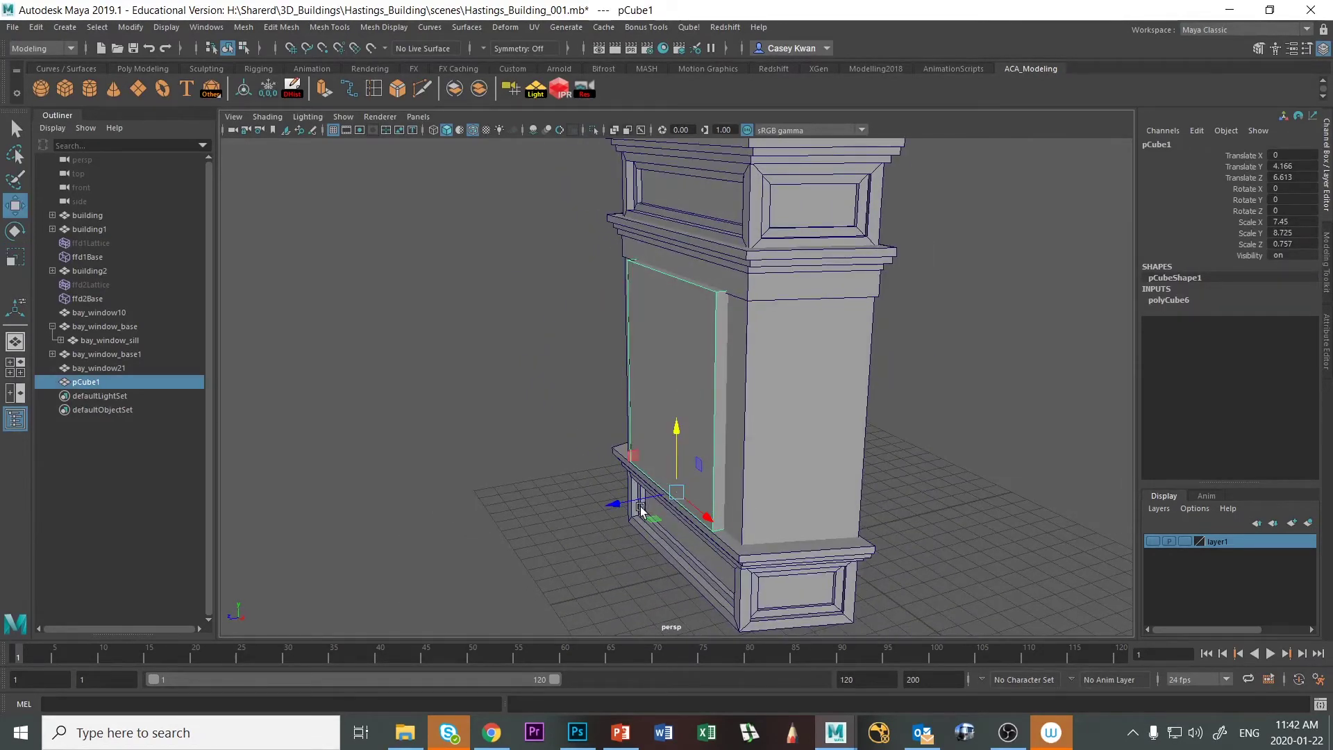
left_click_drag(620, 500, 636, 493)
scroll(697, 439, "up", 3)
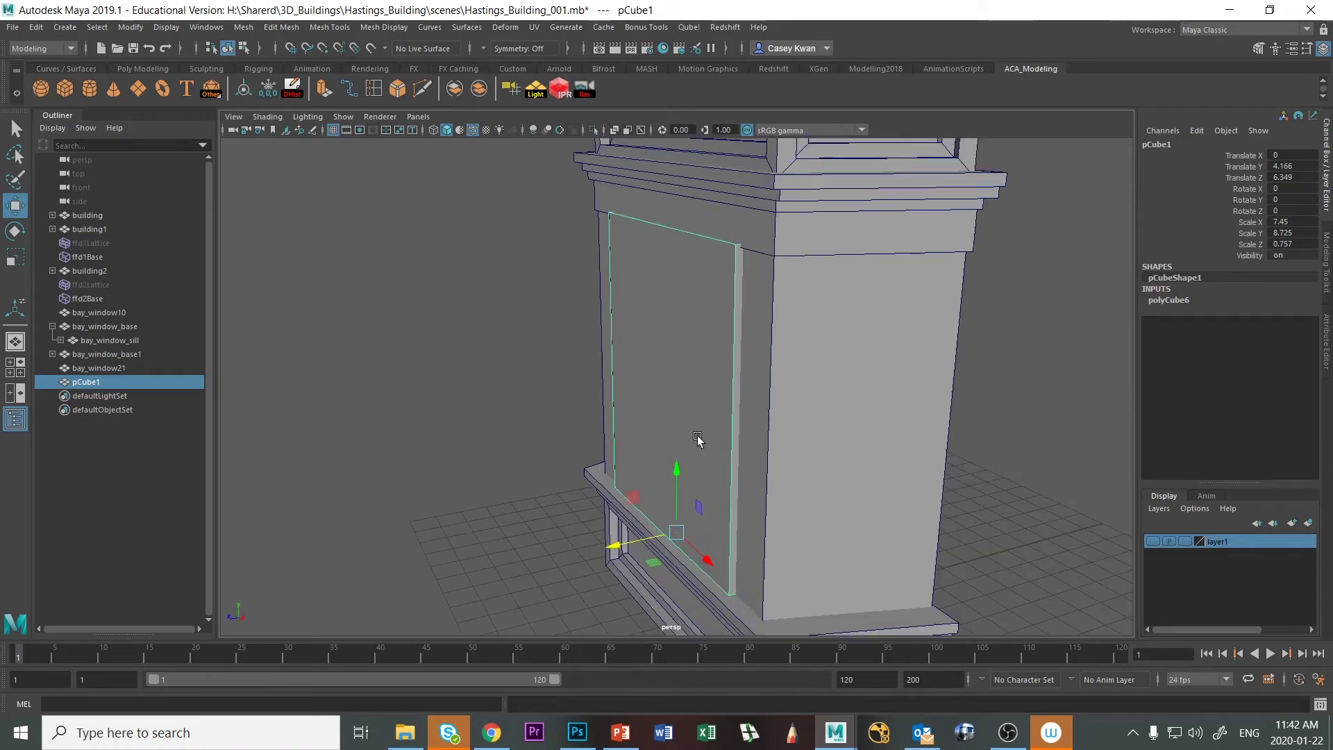
Scale the header strip bay_window21 up uniformly to about 13.598 in X, 1.237 in Y and 13.765 in Z
left_click(788, 241)
left_click_drag(789, 229, 734, 311, "alt")
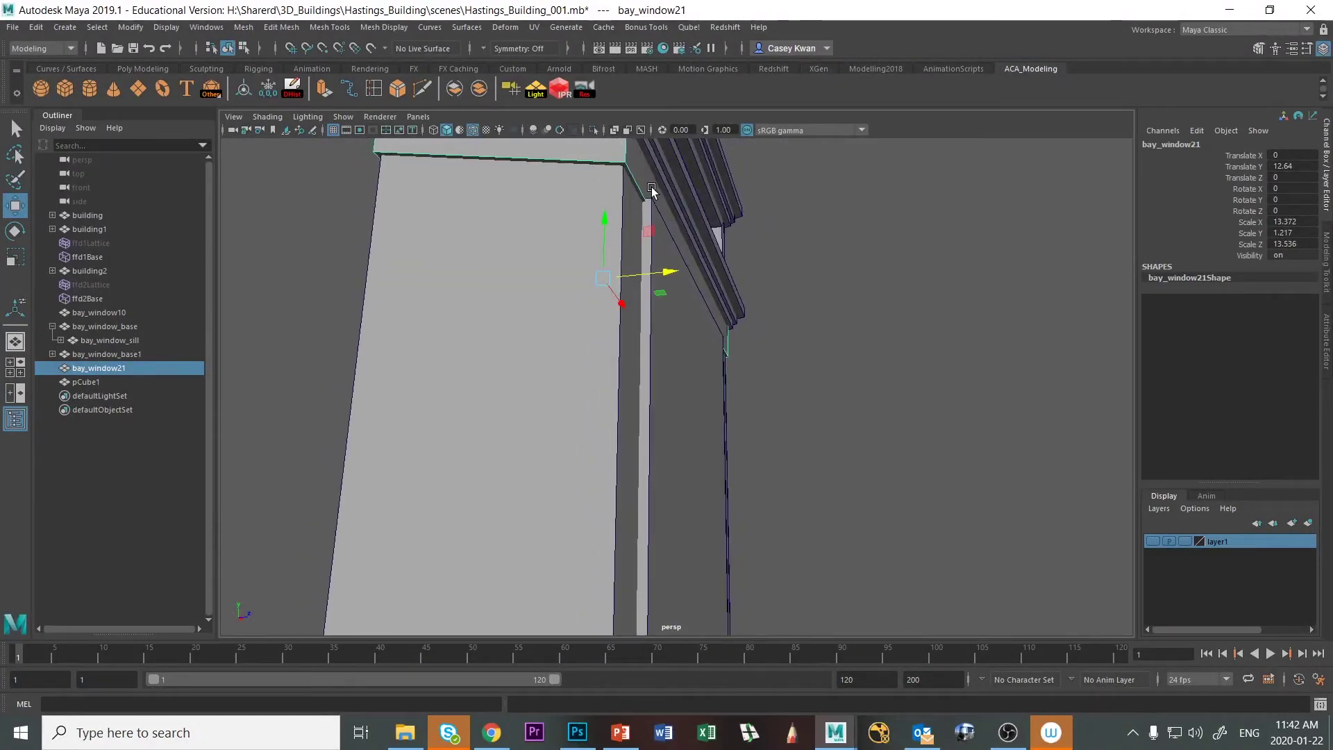
key("r")
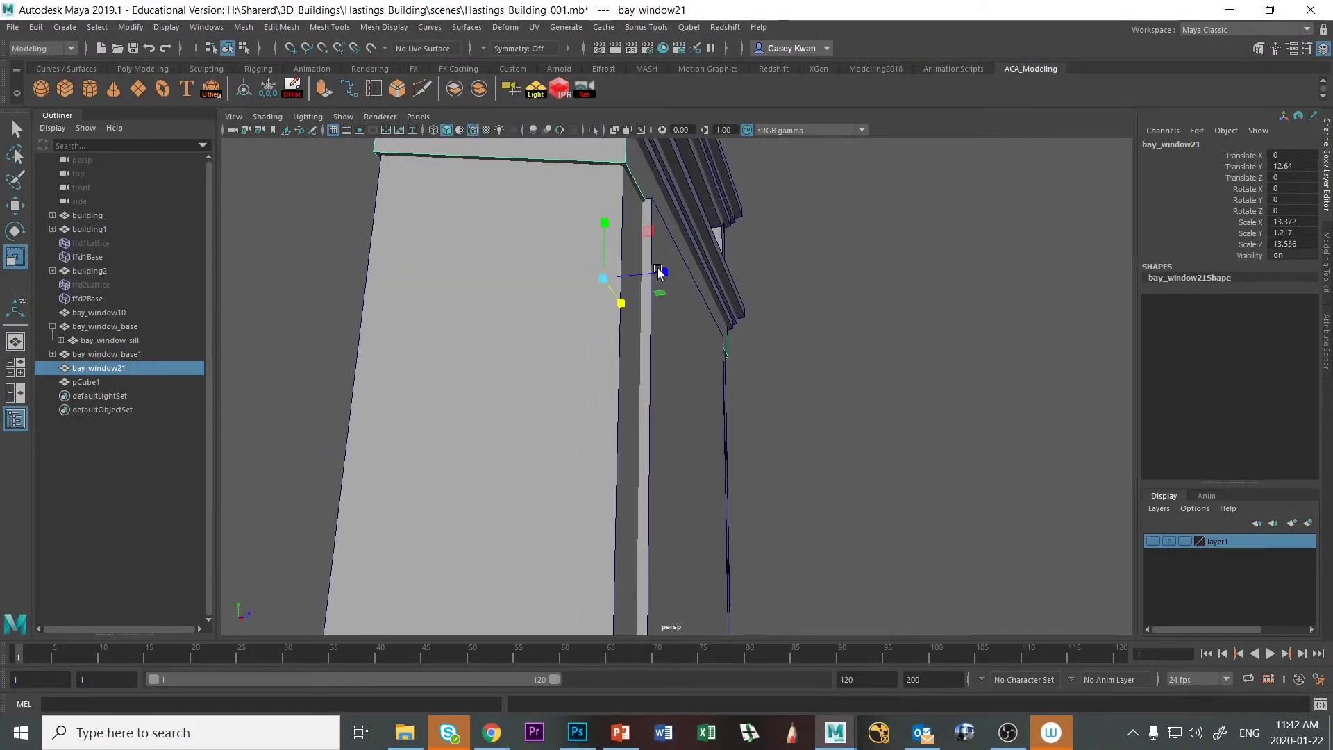
left_click_drag(604, 278, 605, 278)
left_click(894, 321)
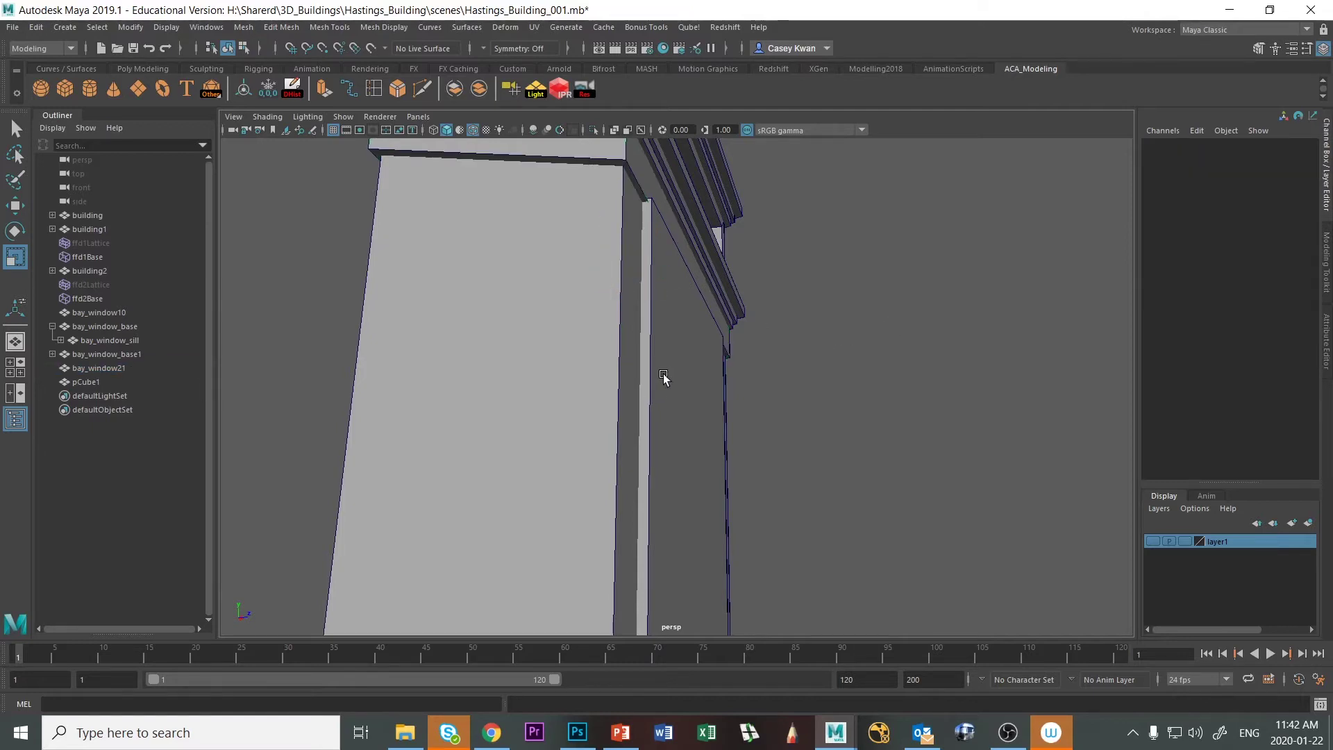
Recess the front window block slightly further to about Z 6.311
left_click(665, 375)
key("w")
scroll(758, 358, "down", 3)
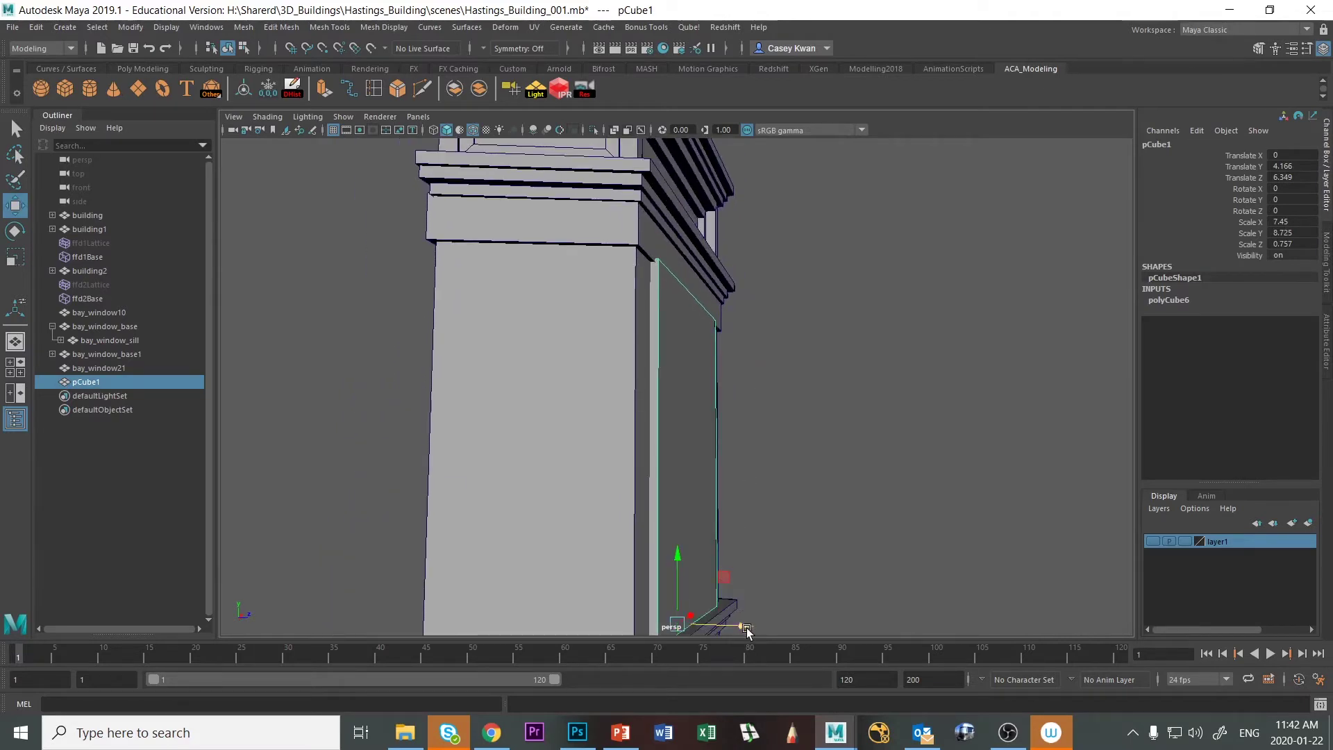
left_click_drag(745, 626, 745, 625)
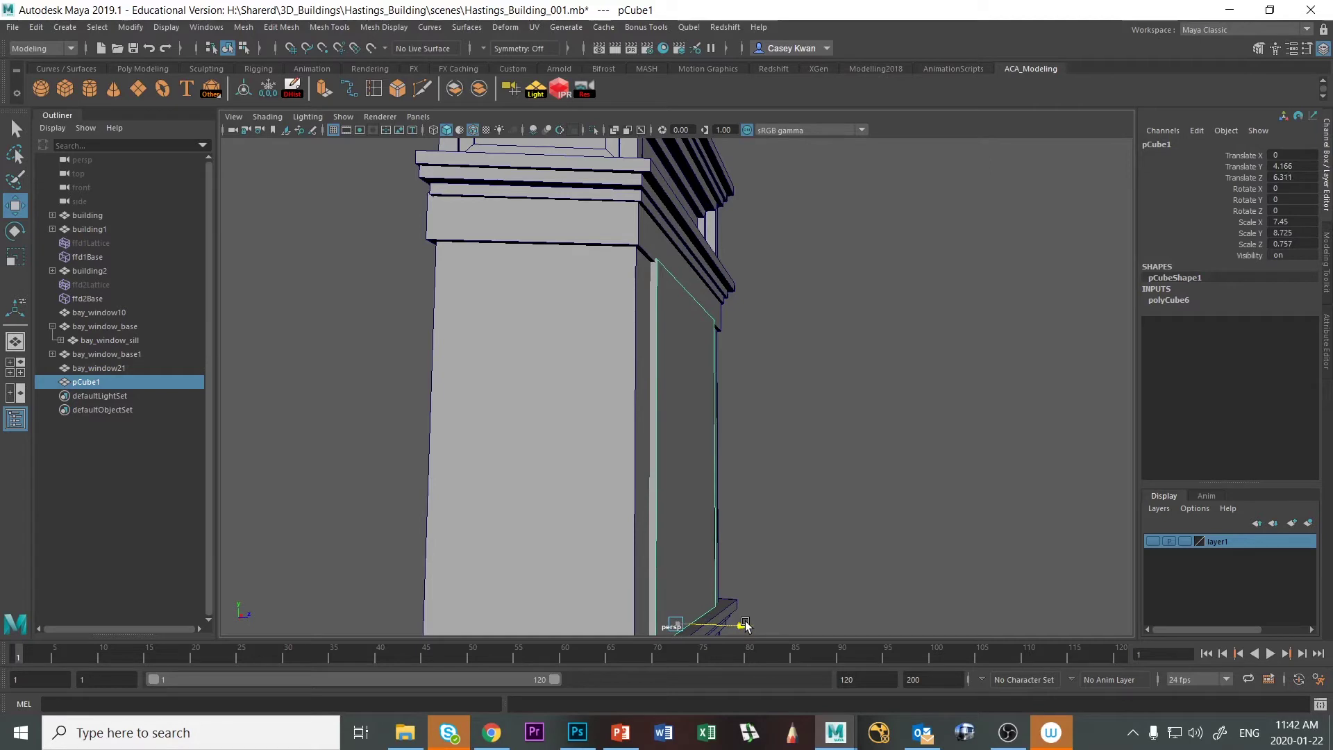
left_click(853, 414)
Adjust the header strip bay_window21 to a scale of about 13.521 in X, 1.273 in Y and 14.157 in Z
left_click(638, 230)
key("f")
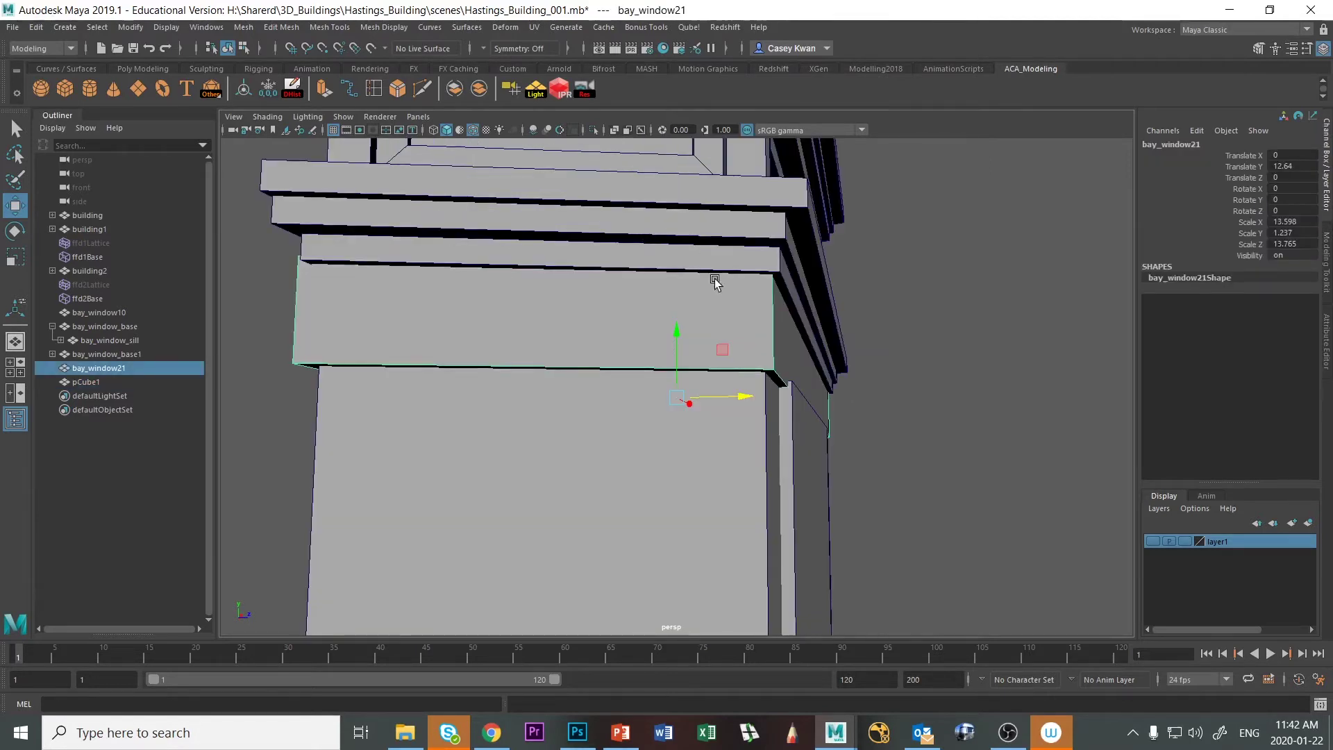
key("r")
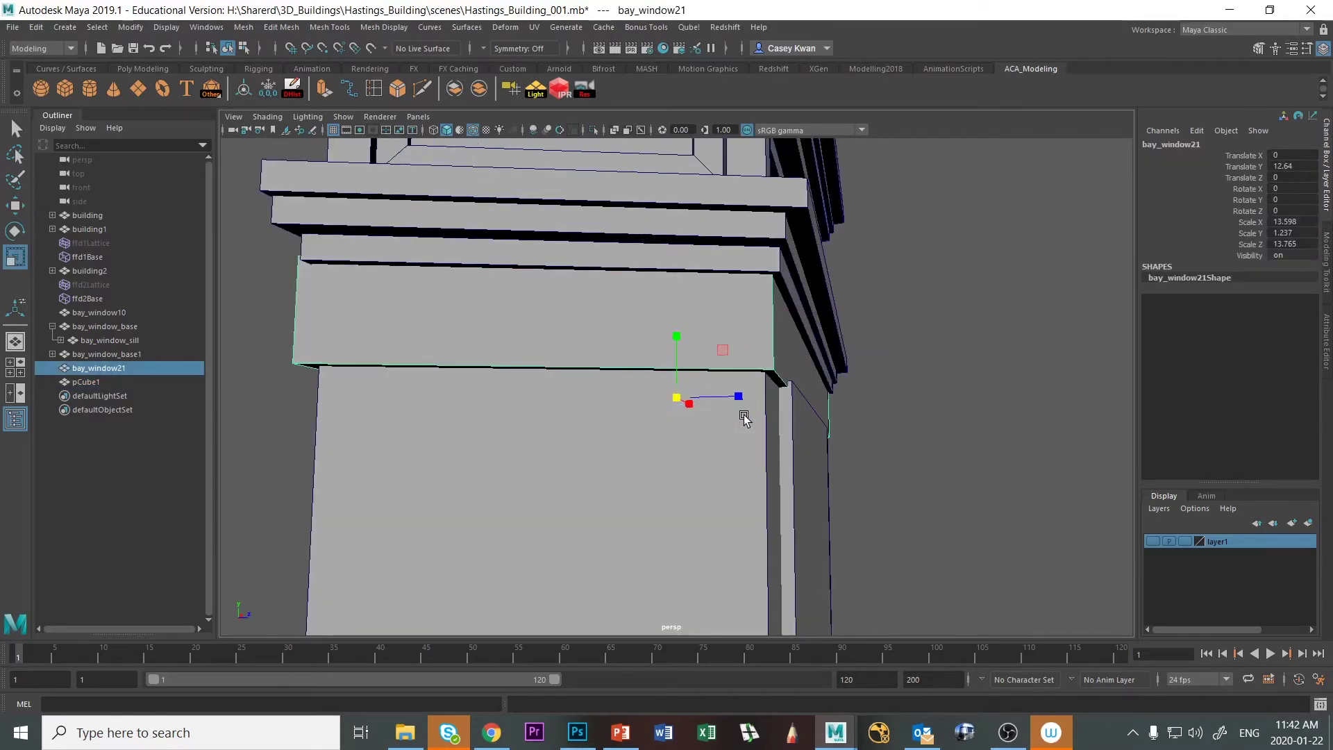
left_click_drag(705, 402, 734, 402, "alt")
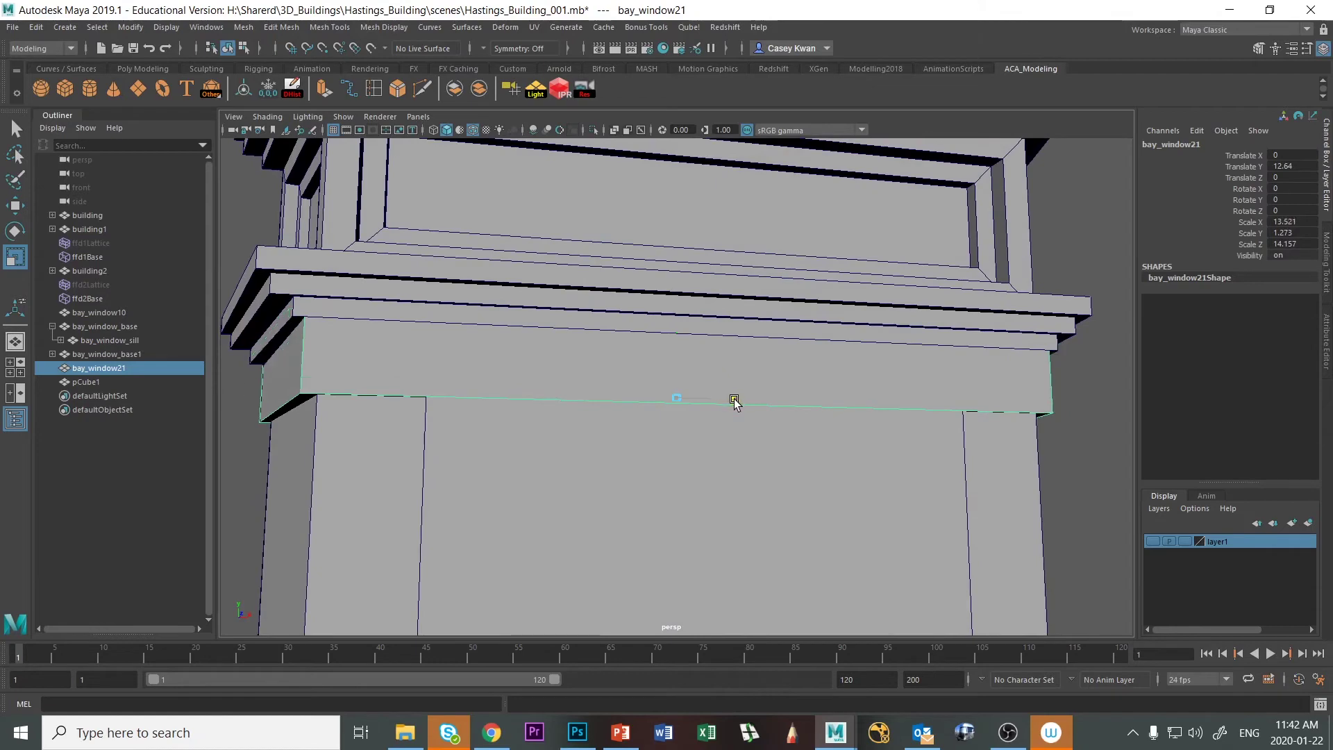
left_click(1108, 493)
left_click_drag(824, 455, 645, 351, "alt")
scroll(700, 431, "down", 5)
left_click(620, 511)
left_click(937, 377)
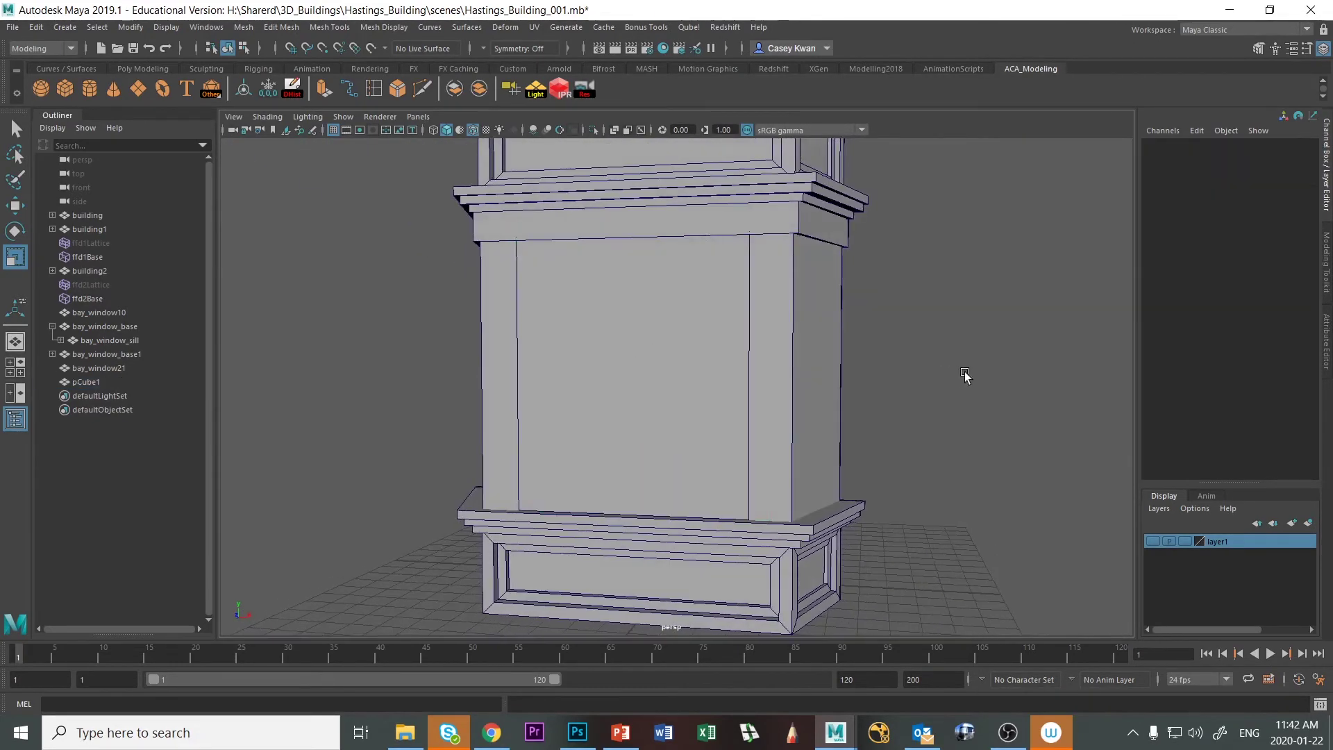
Duplicate the front window block, narrow the copy to about 3.062 in X scale and move it to about X 5.337
left_click_drag(965, 375, 691, 452, "alt")
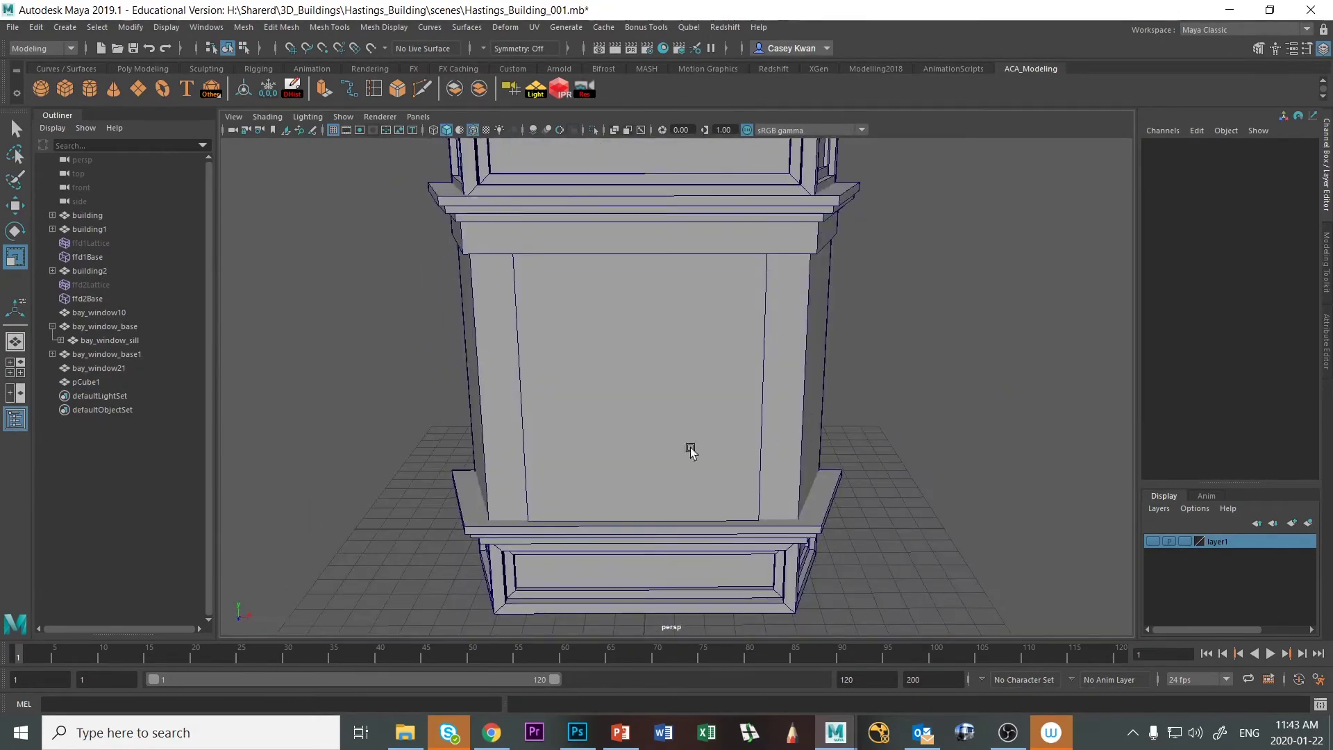
left_click(690, 437)
key("ctrl+d")
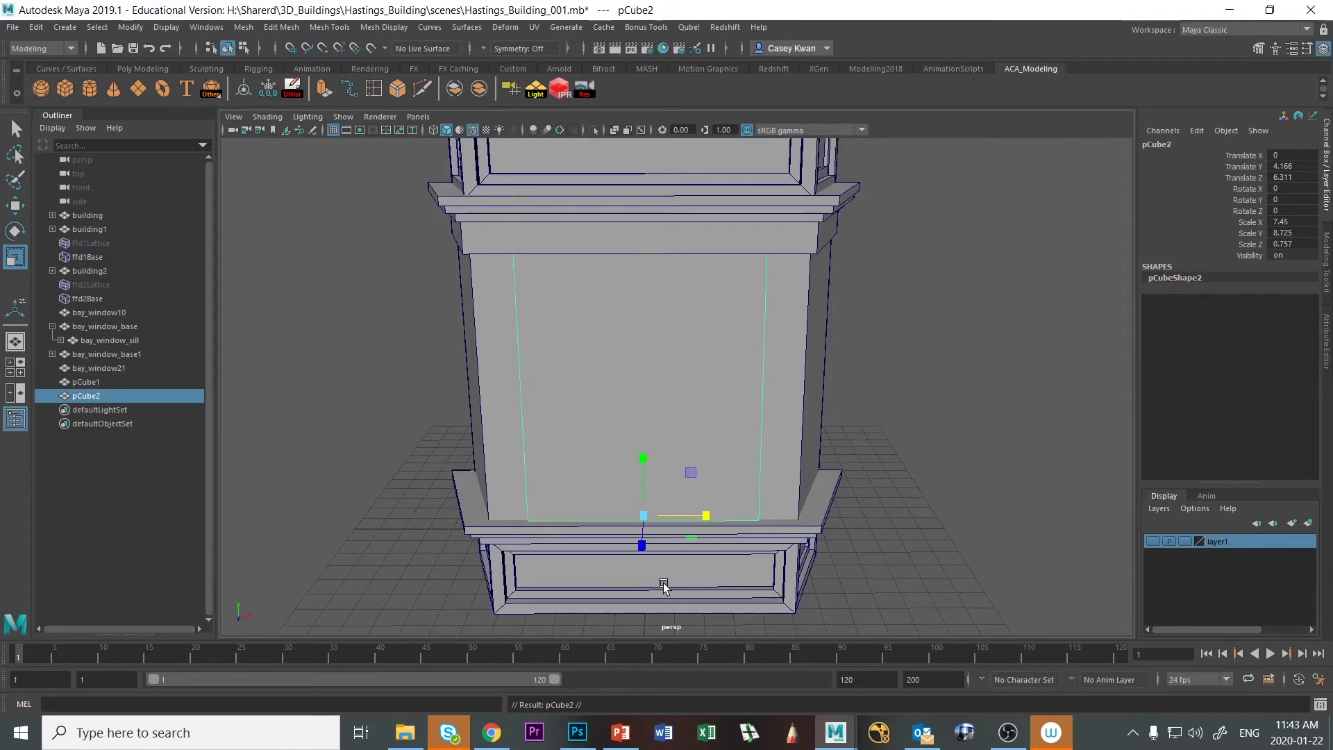
left_click_drag(706, 515, 847, 486)
key("w")
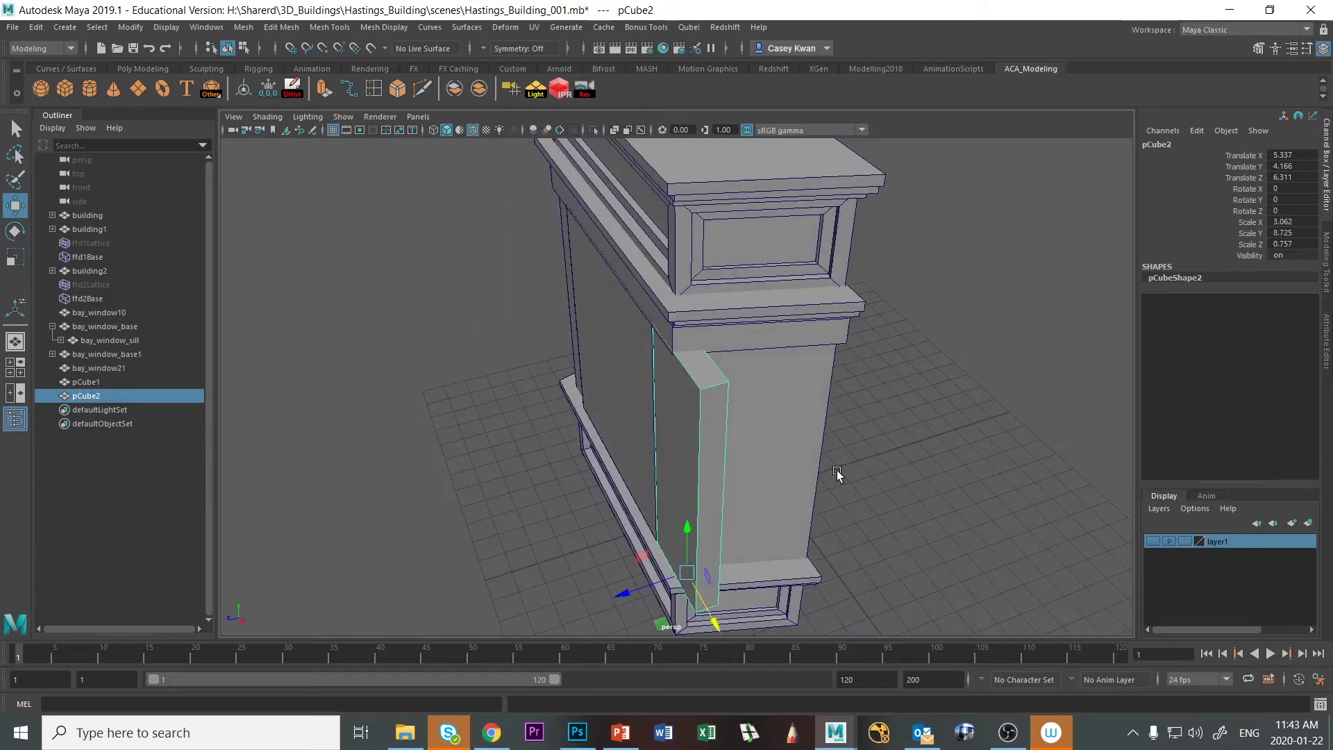
In a wireframe top view, rotate the duplicated block about 71.028 degrees around Y to align with the bay's angled side
key("r")
key("e")
key("space")
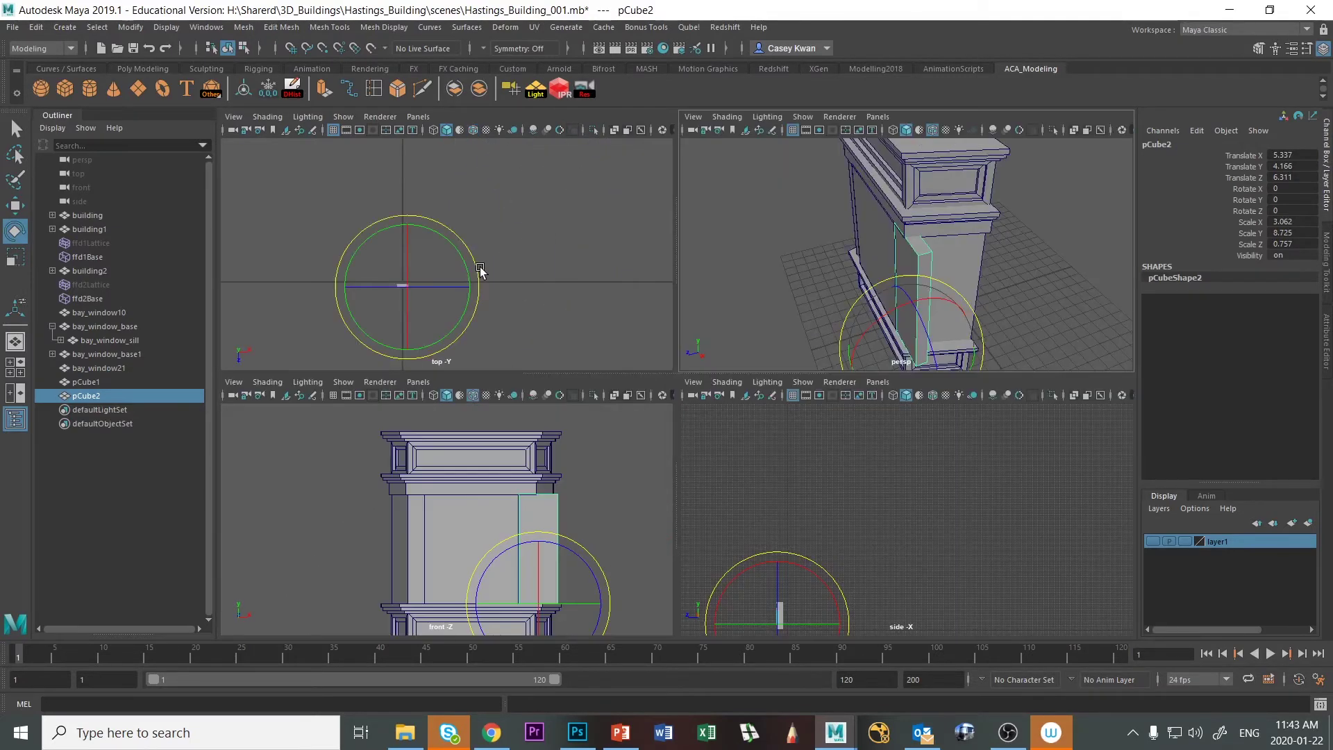
key("space")
key("f")
scroll(888, 373, "down", 5)
scroll(888, 373, "down", 2)
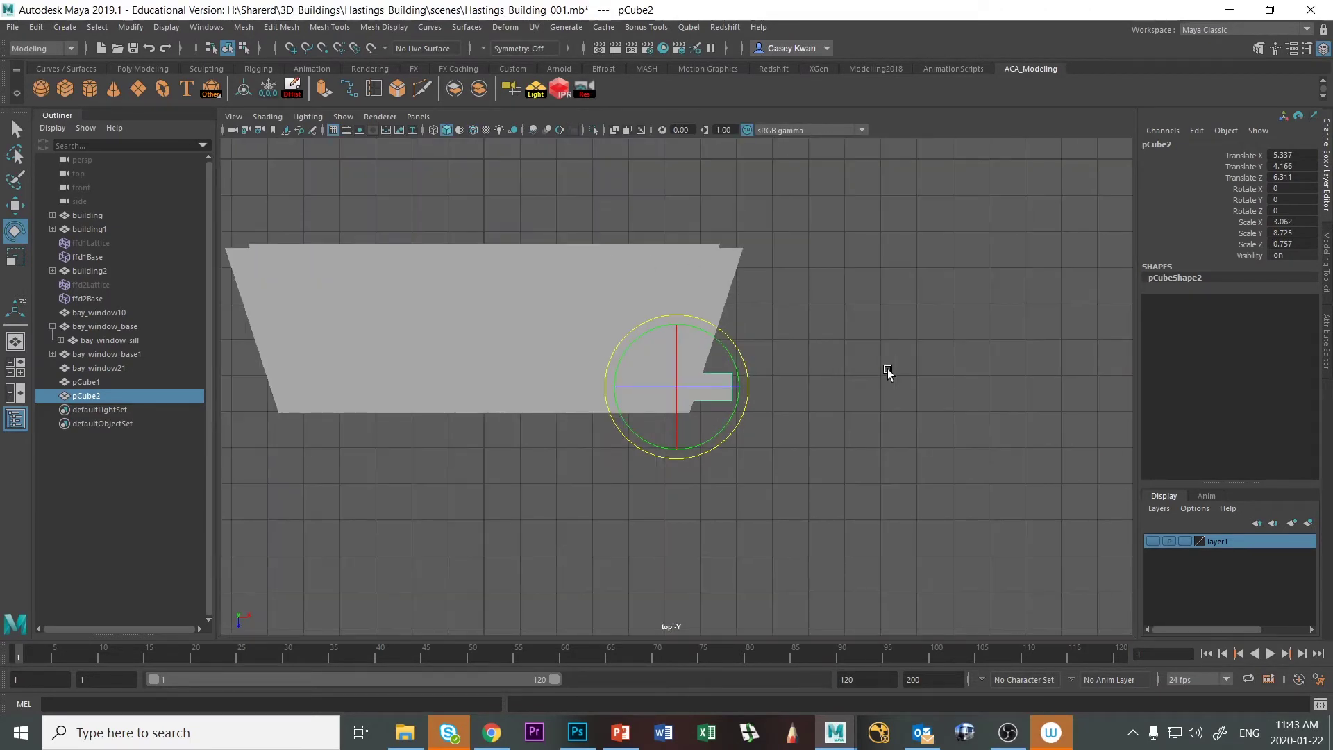
key("4")
scroll(848, 416, "up", 4)
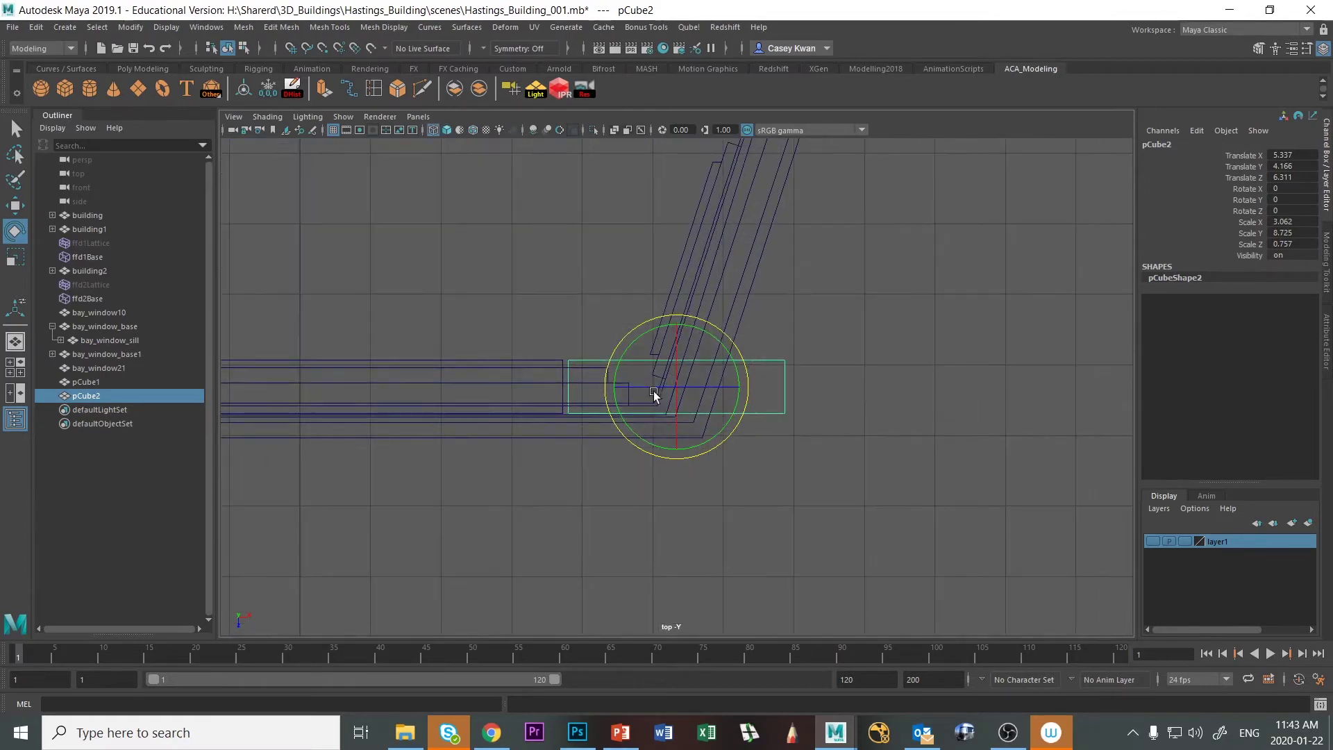
left_click_drag(722, 332, 604, 277)
Slide the rotated block along the angled side wall to about X 5.95, Z 4.528
key("w")
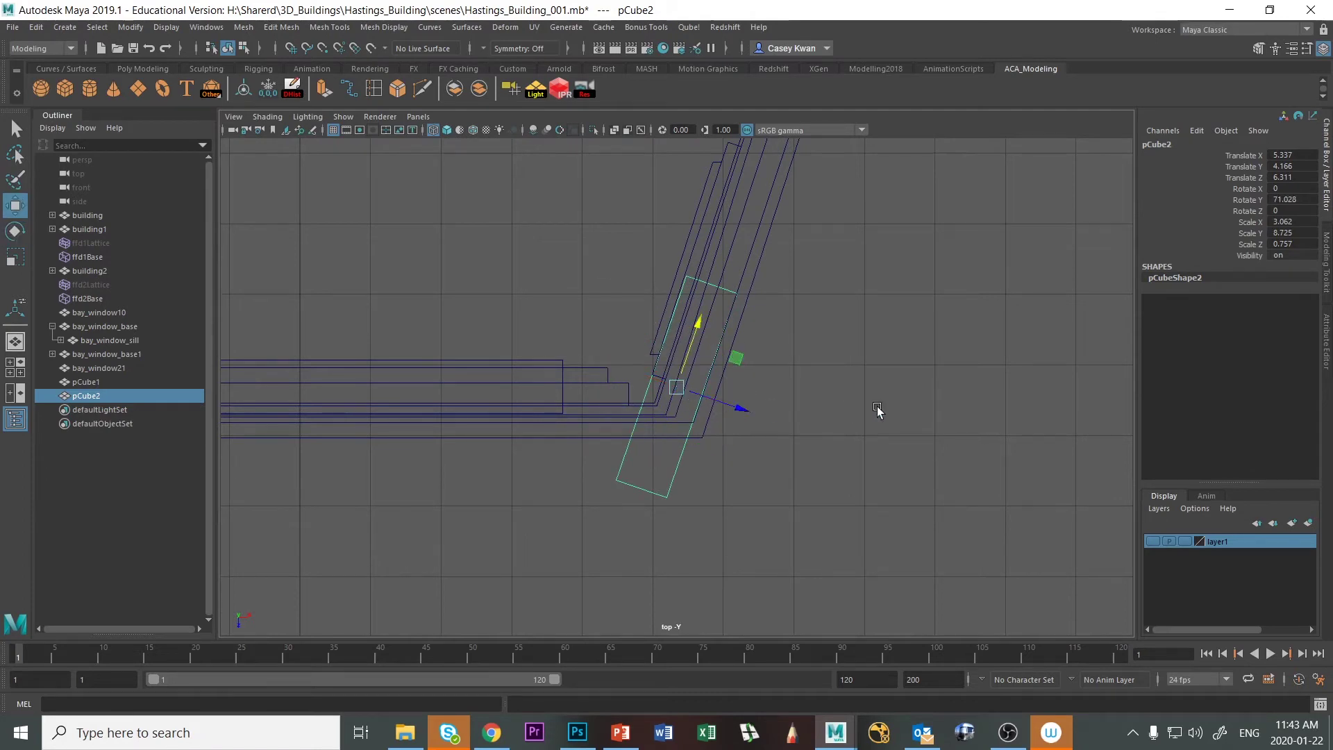
left_click_drag(704, 329, 764, 190)
scroll(862, 314, "down", 3)
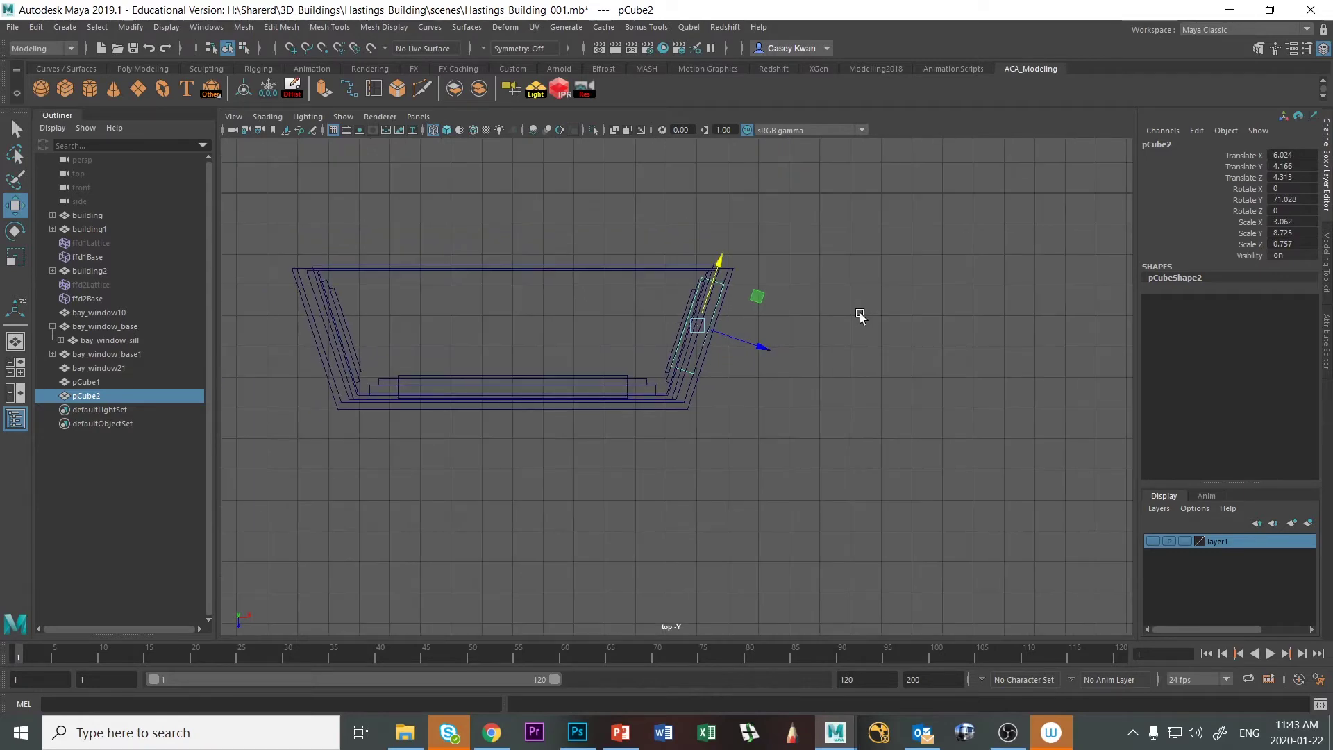
scroll(709, 323, "up", 1)
middle_click_drag(724, 253, 720, 262)
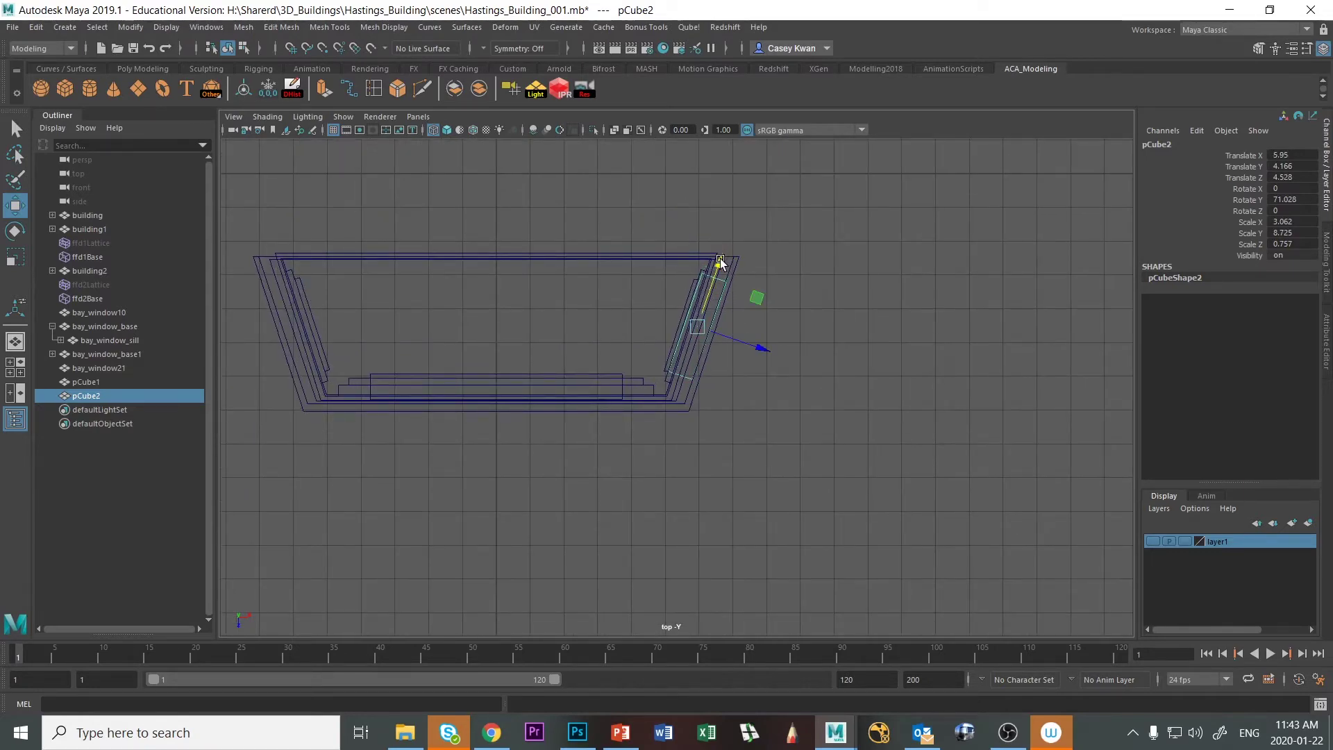
In the perspective view, push the side window block into the angled wall to about X 5.443, Z 4.354
key("space")
key("space")
key("f")
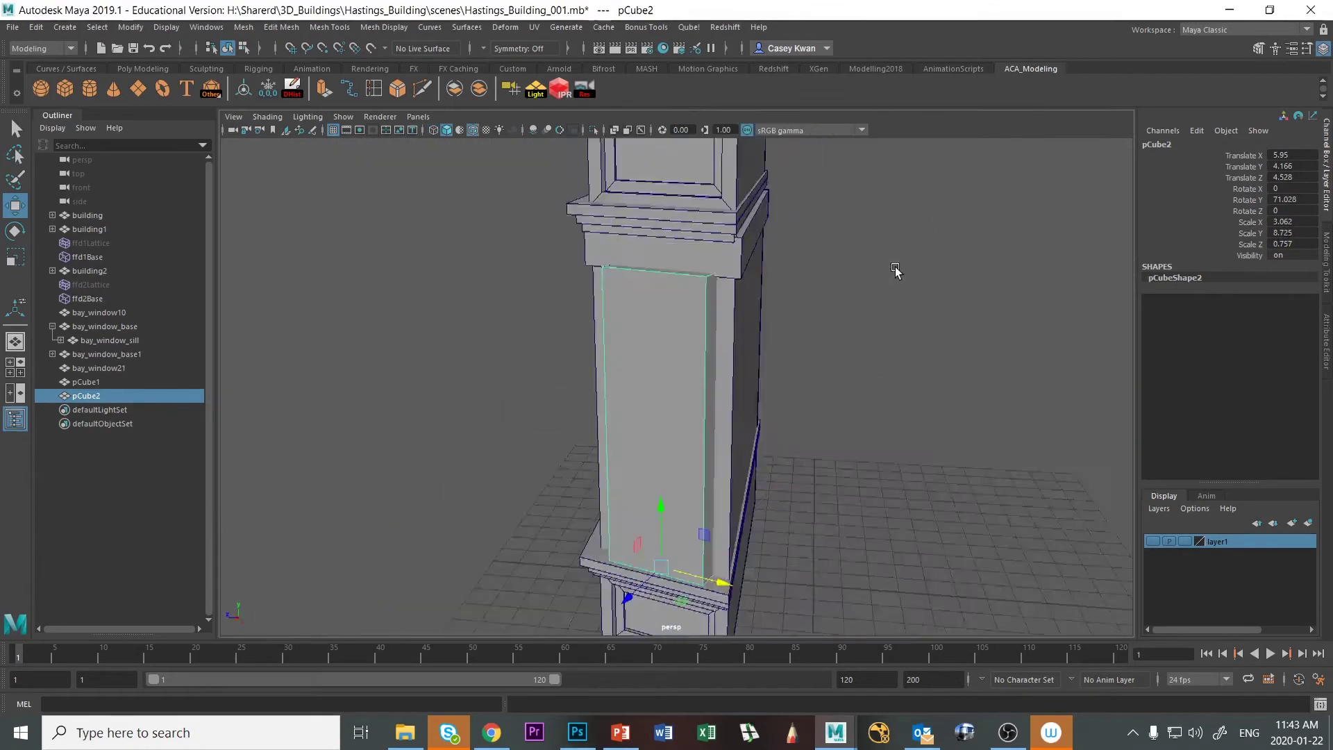
left_click_drag(896, 271, 750, 501, "alt")
mouse_move(888, 522)
left_mouse_down()
mouse_move(863, 514)
mouse_move(875, 517)
left_mouse_up()
scroll(884, 476, "up", 3)
left_click_drag(891, 376, 939, 297, "alt")
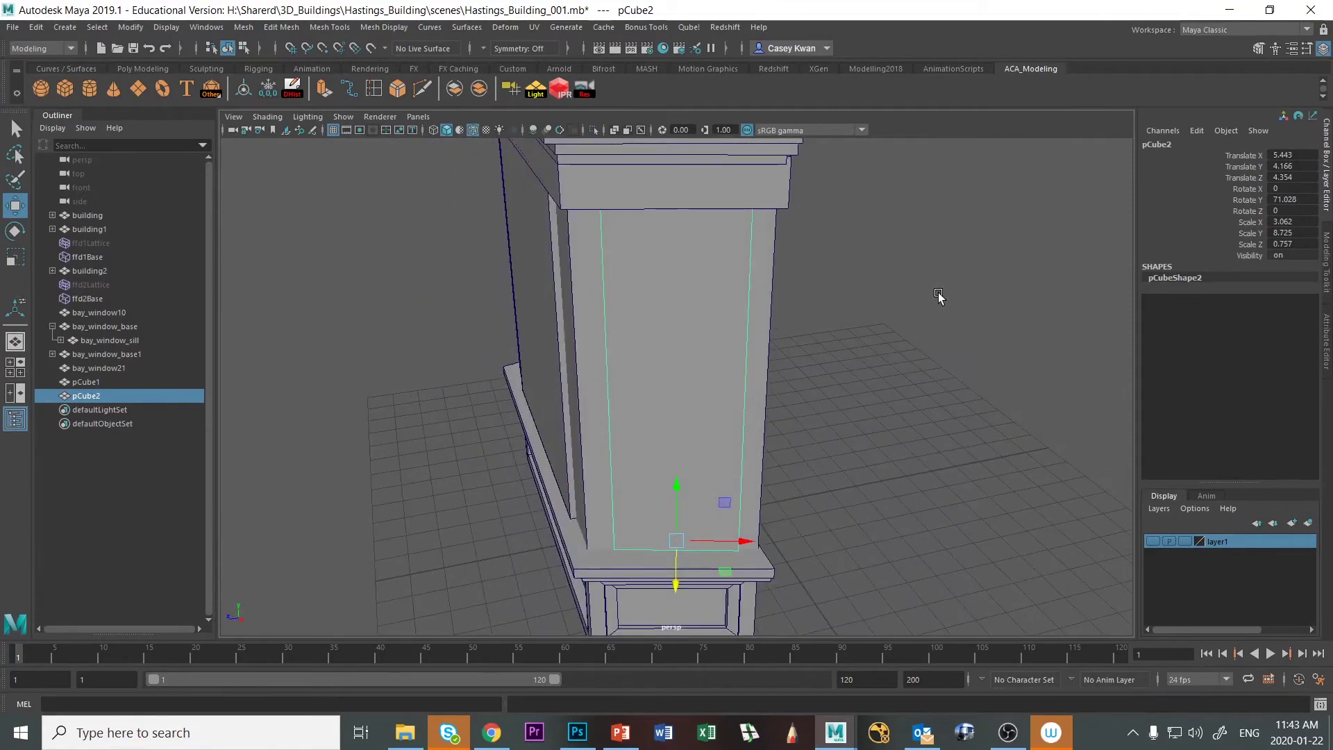
Narrow the side window block to about 2.318 in X scale, checking its proportions against reference photo 20191121_083904.jpg in Photoshop
key("alt+Tab")
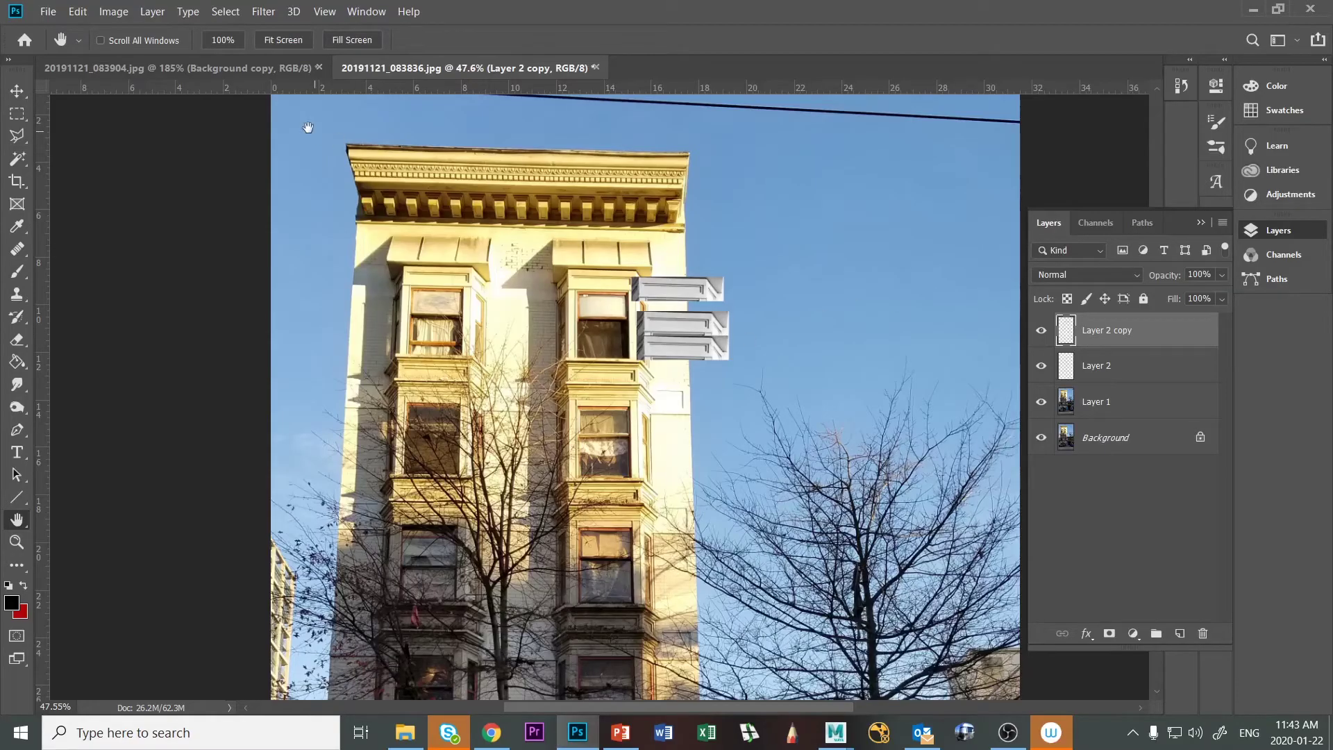
left_click(256, 69)
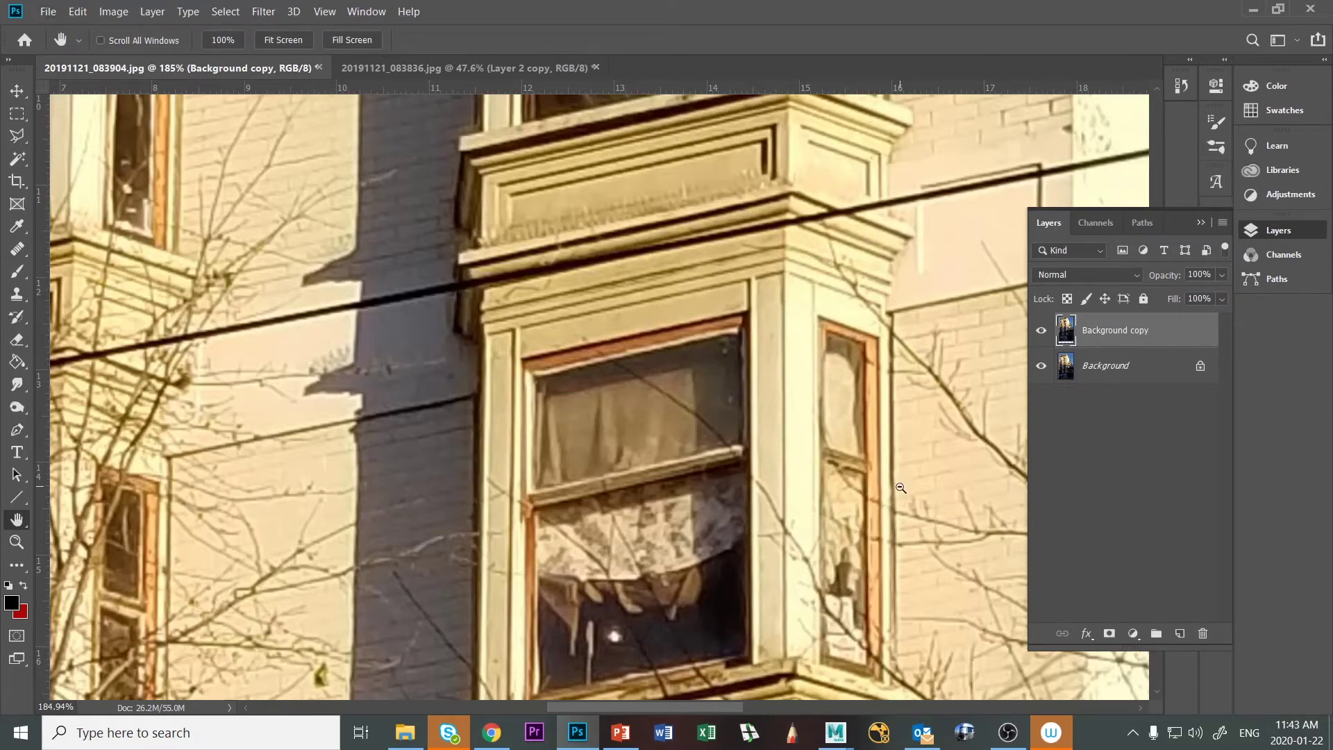
key("alt+Tab")
left_click_drag(684, 500, 775, 491, "alt")
scroll(594, 340, "up", 3)
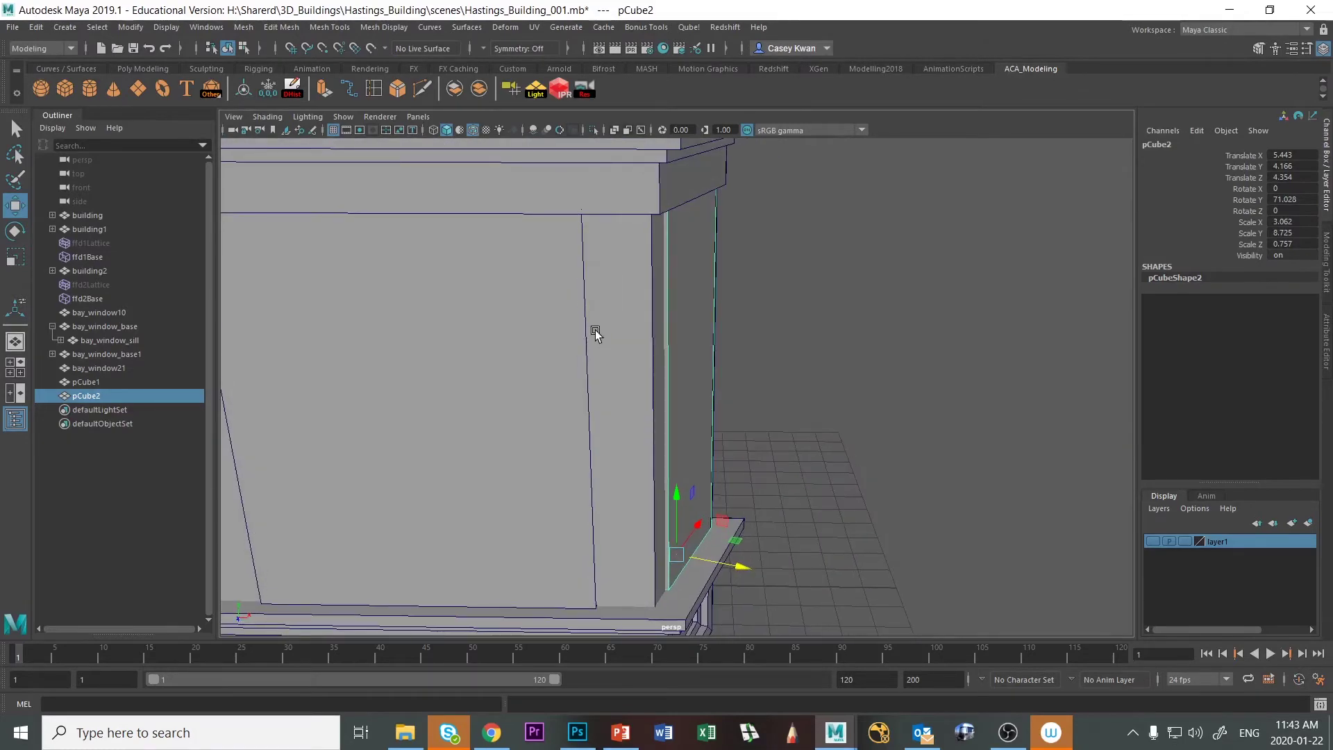
scroll(689, 361, "down", 4)
key("r")
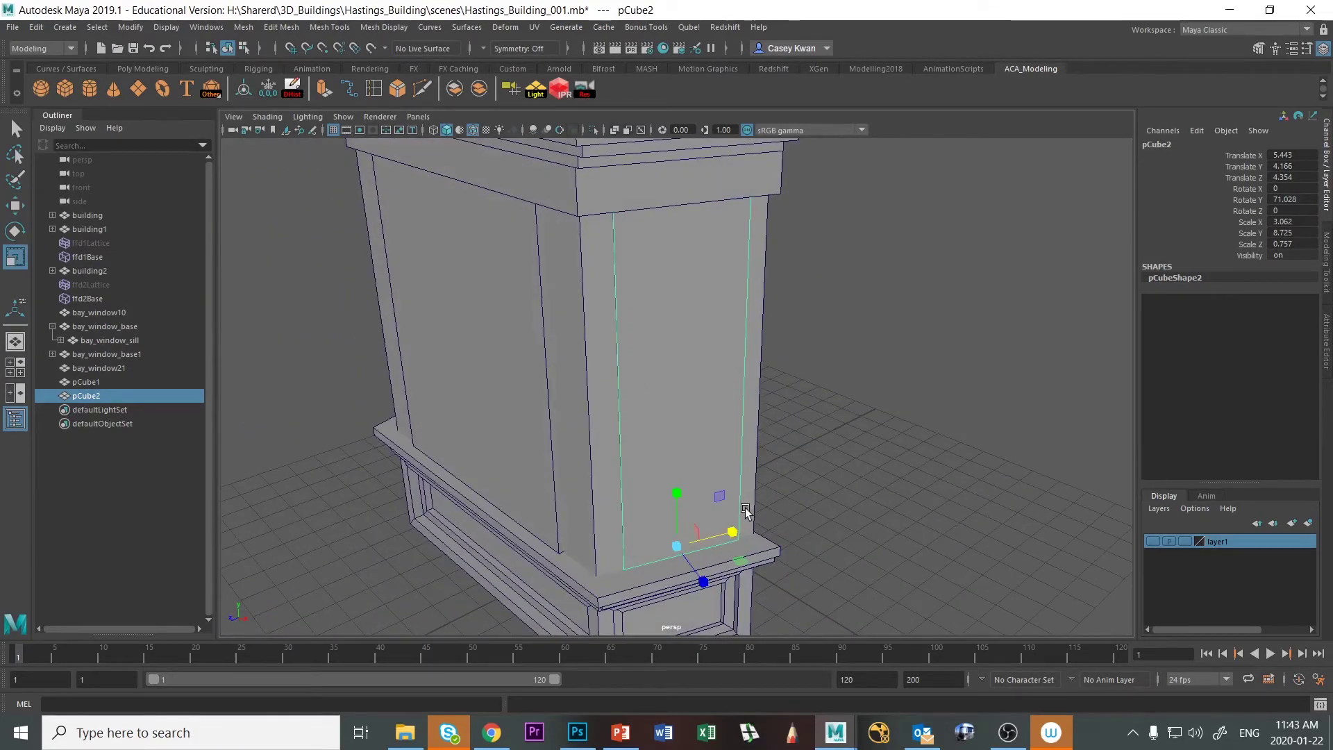
left_click_drag(730, 529, 718, 542)
left_click_drag(717, 546, 532, 318, "alt")
key("alt+Tab")
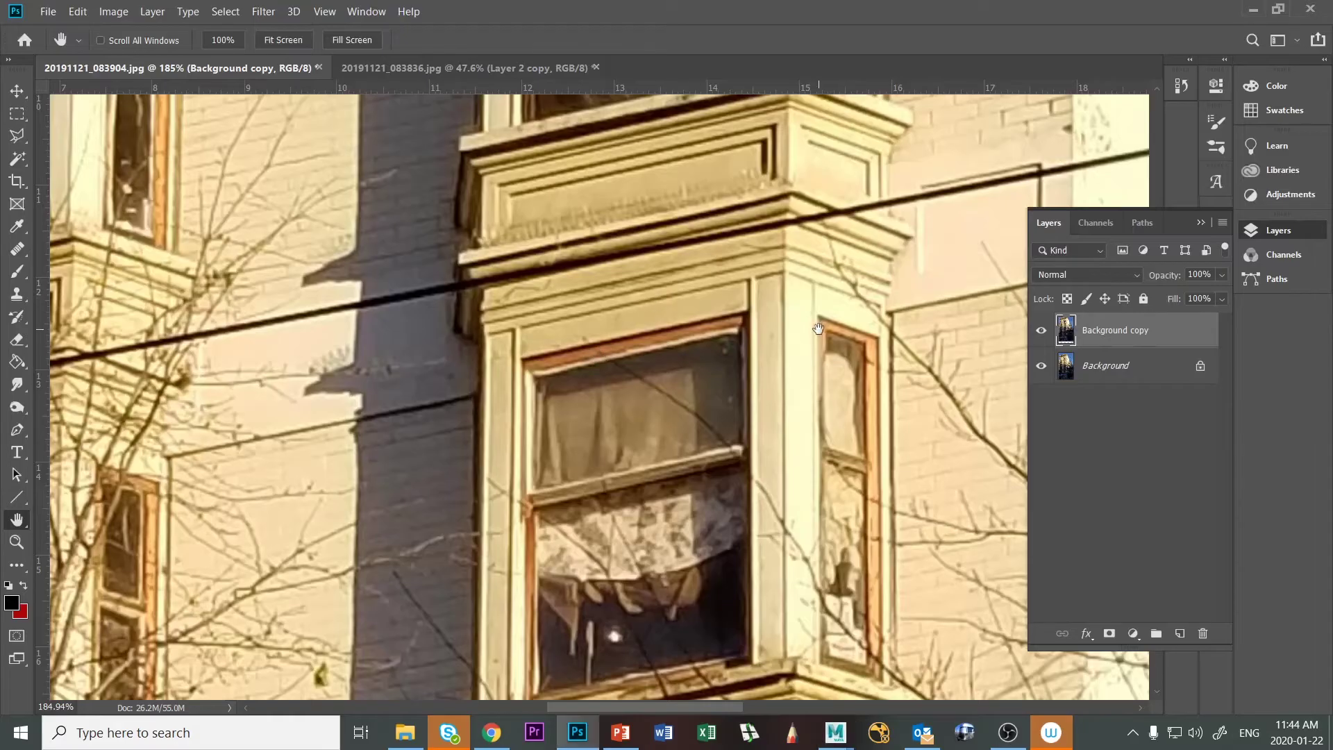
key("alt+Tab")
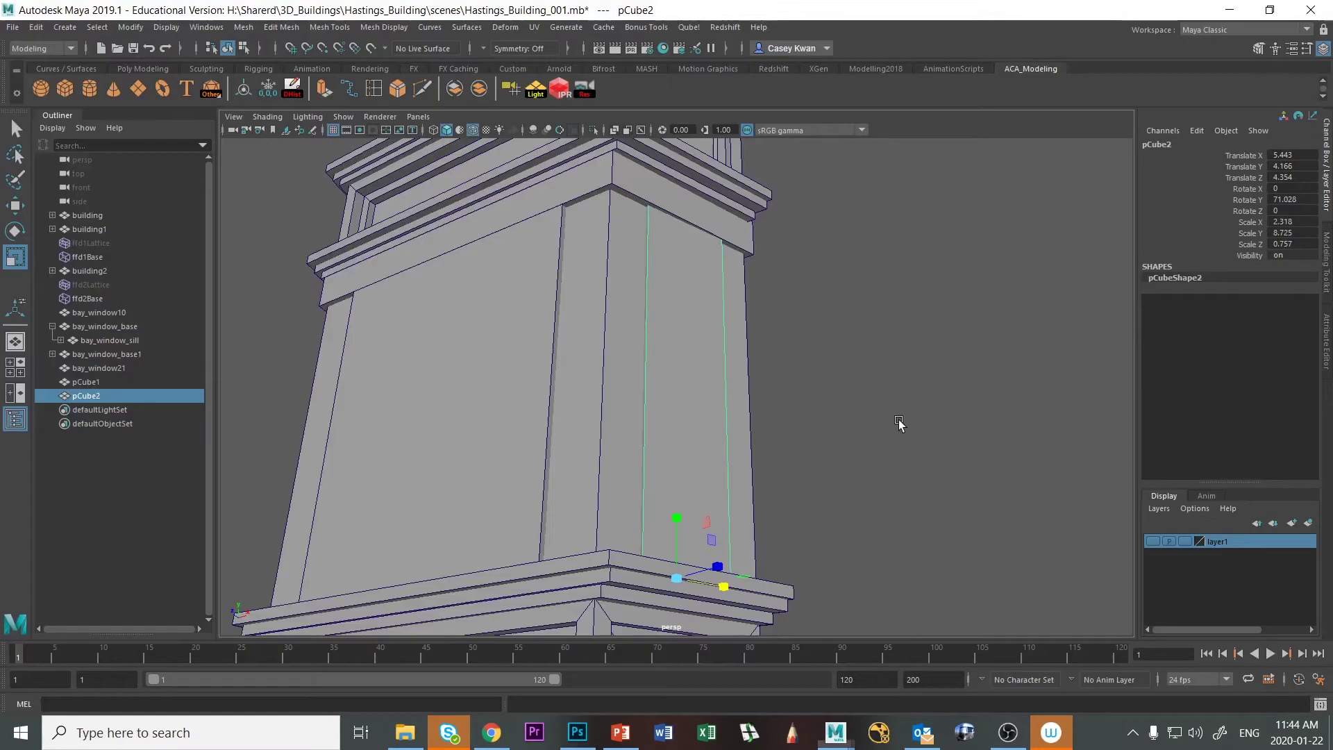
Shift the side window block along the angled wall to about X 5.508, Z 4.166 and widen its X scale to about 2.617, checking the Photoshop reference photo
left_click_drag(834, 407, 771, 419, "alt")
key("alt+Tab")
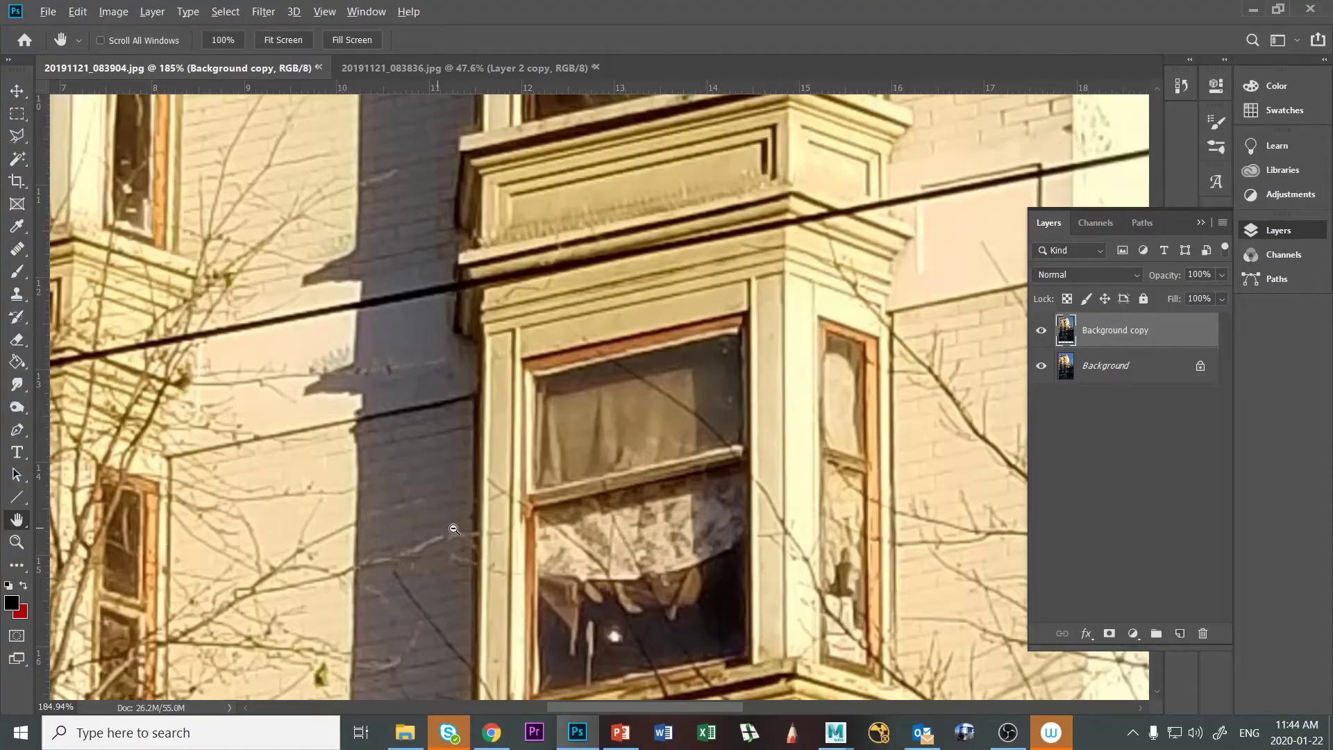
key("alt+Tab")
key("w")
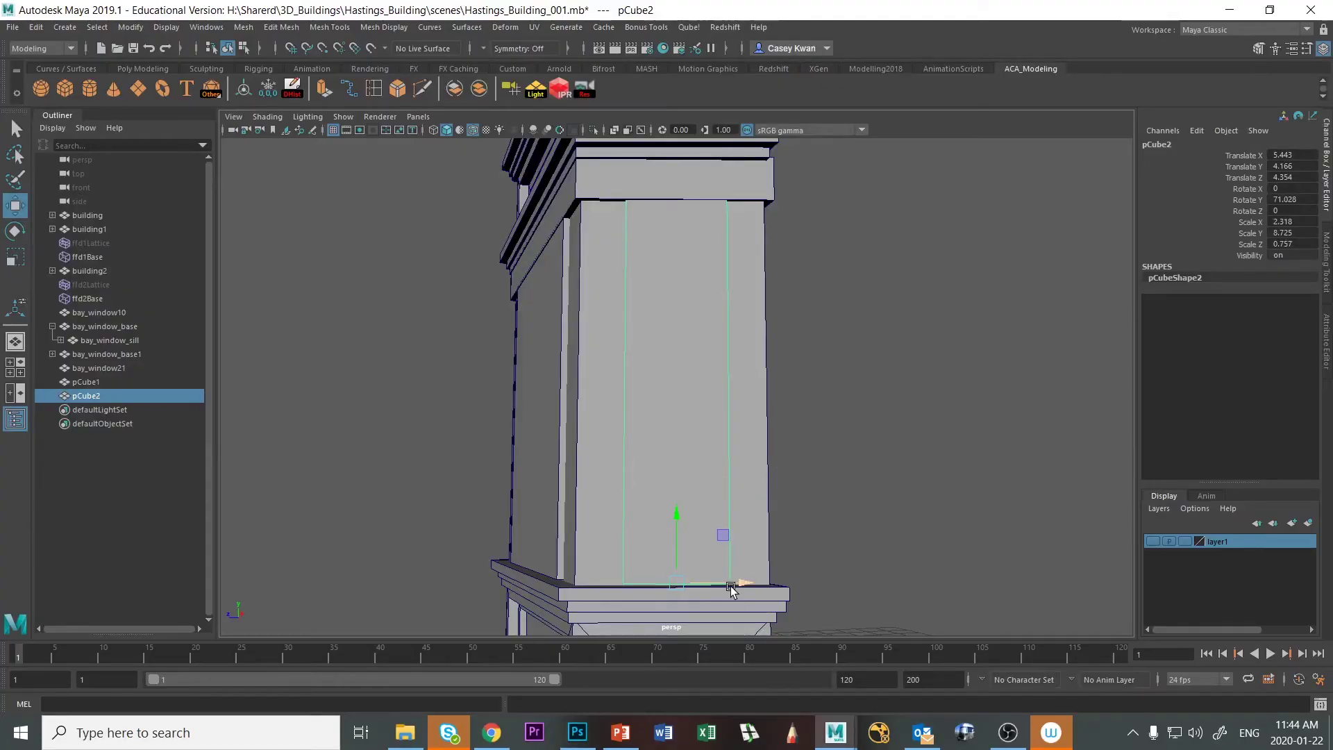
left_click_drag(743, 589, 687, 582)
key("r")
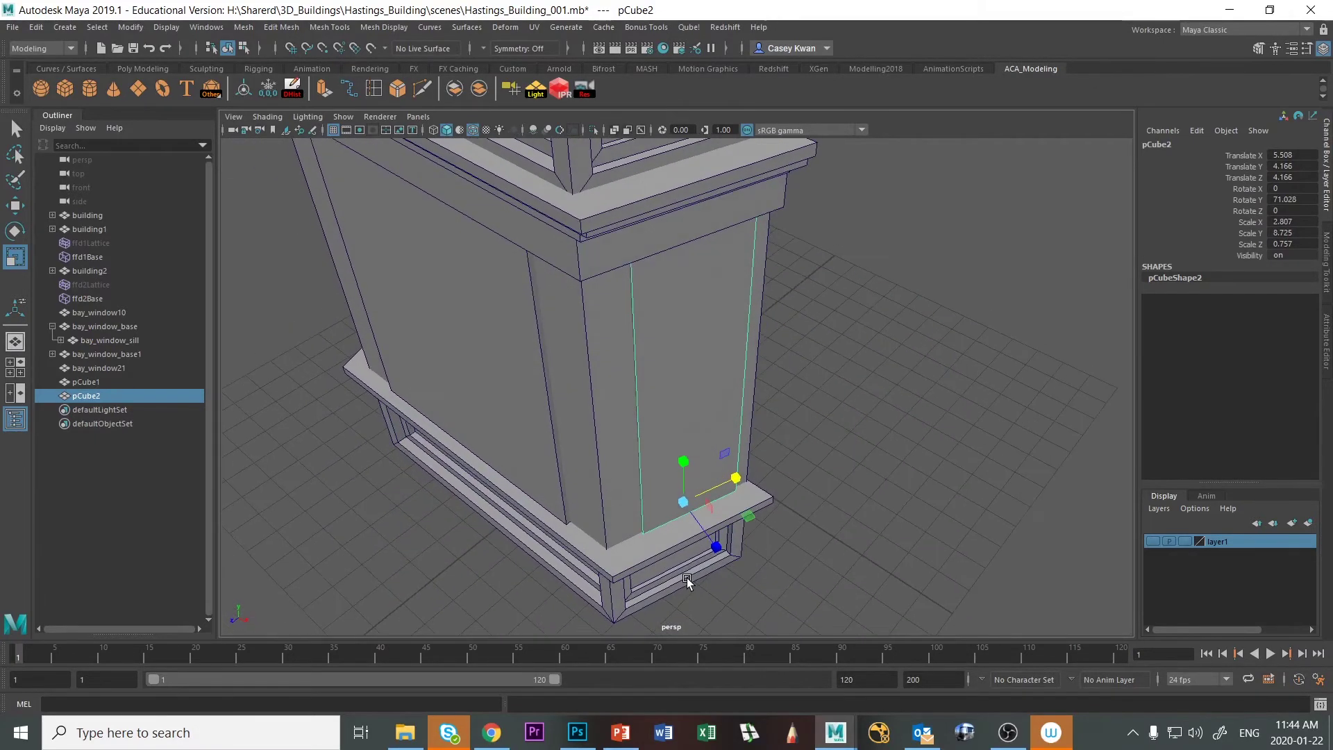
left_click_drag(736, 479, 732, 484)
left_click_drag(940, 366, 792, 382, "alt")
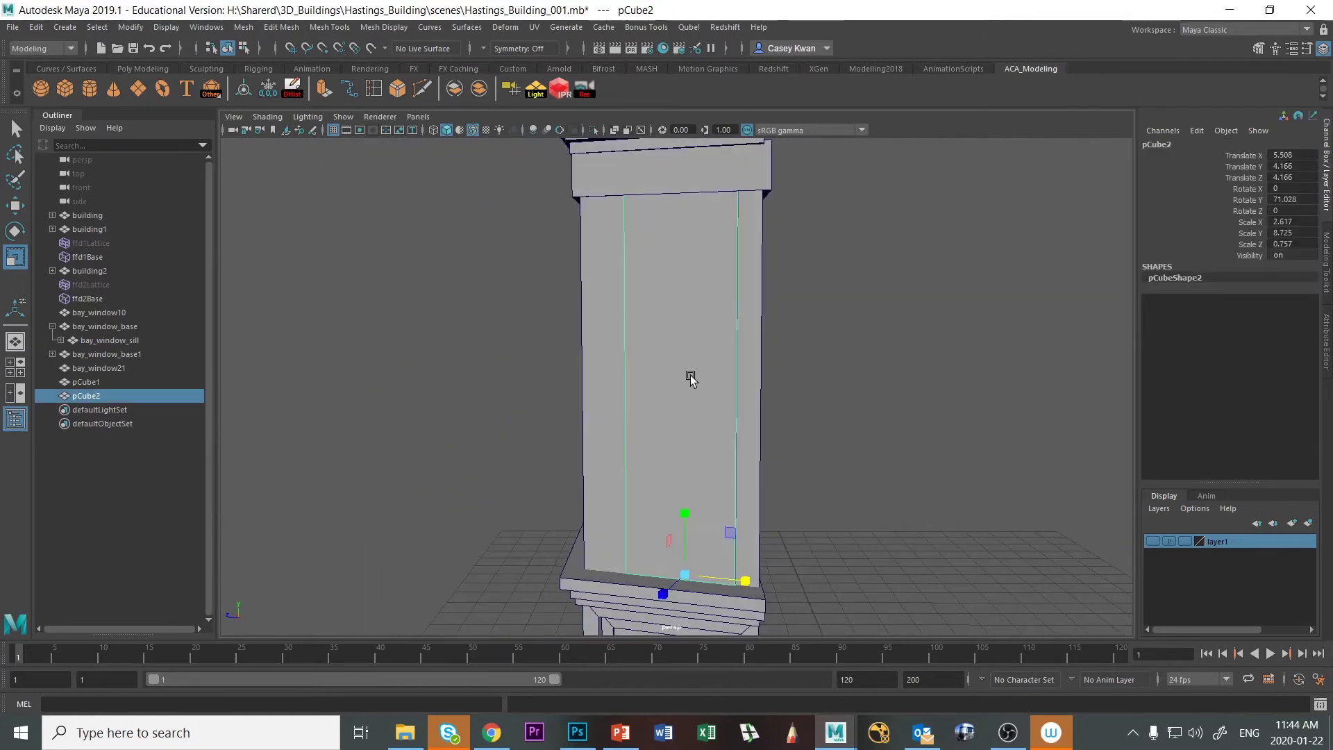
left_click_drag(691, 378, 768, 405, "alt")
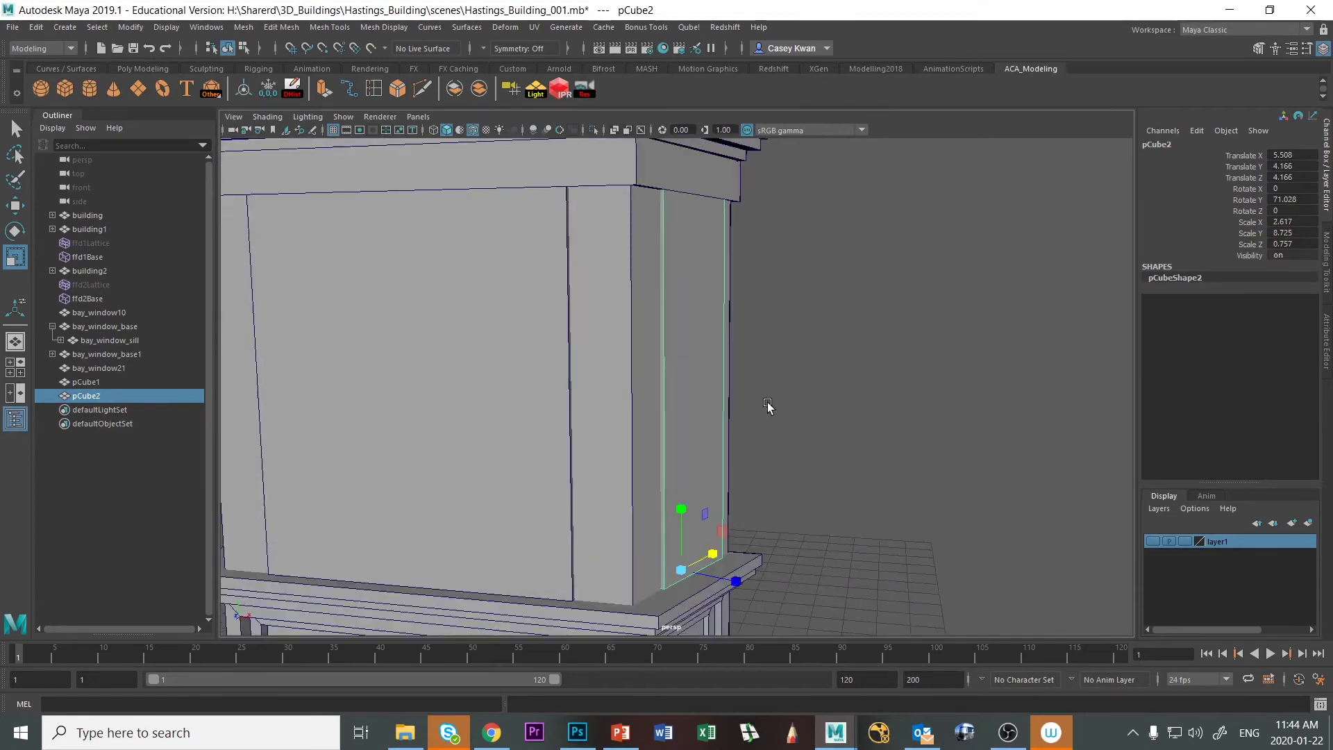
left_click(907, 376)
left_click_drag(907, 377, 740, 488, "alt")
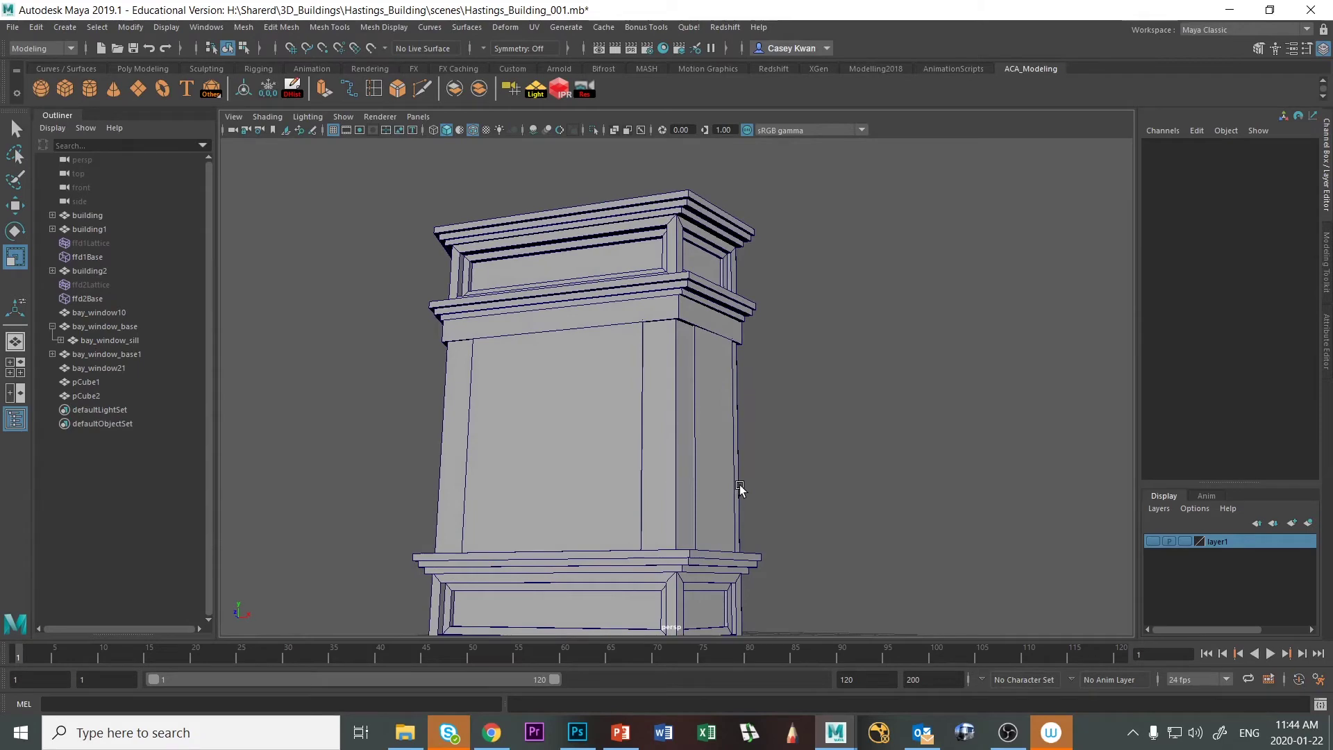
Pull the front window block forward out of the bay to about Z 11.505
left_click(599, 465)
mouse_move(598, 466)
left_mouse_down("alt")
mouse_move(583, 447)
mouse_move(607, 462)
mouse_move(596, 452)
left_mouse_up("alt")
key("w")
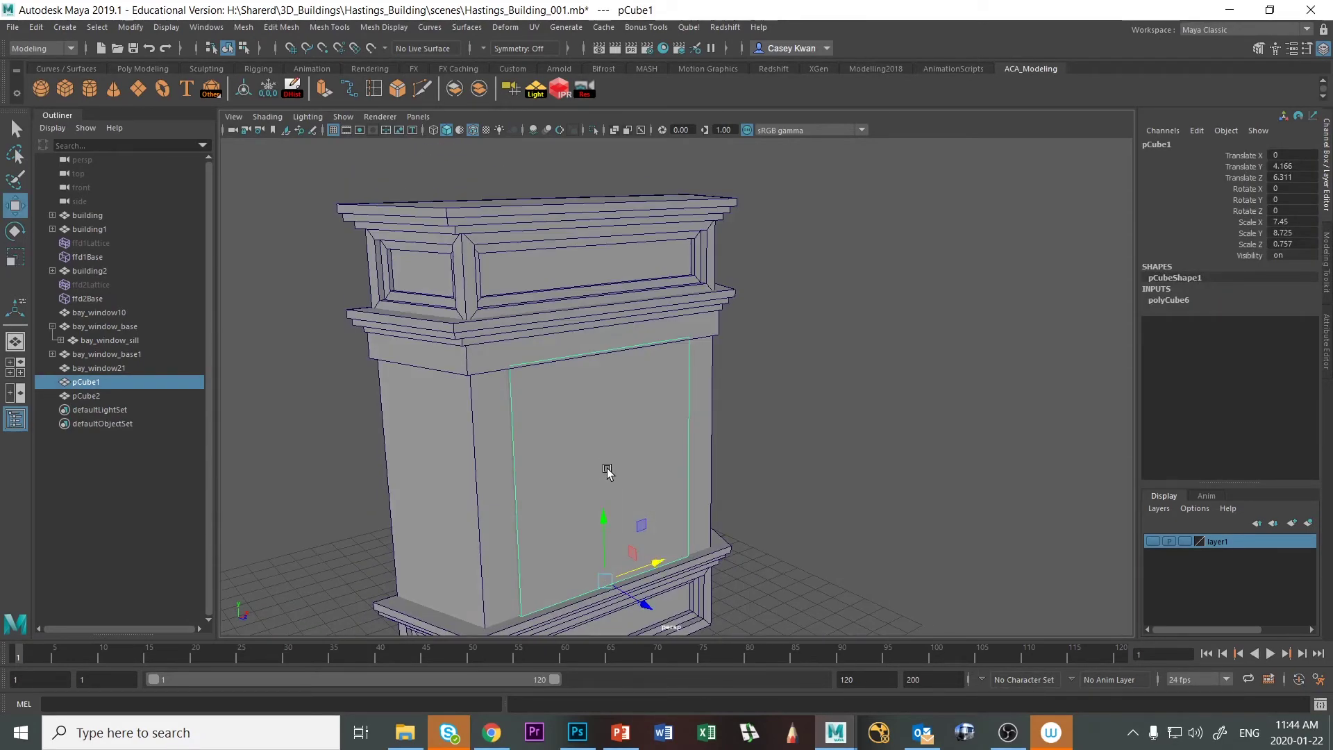
scroll(607, 467, "down", 5)
middle_click_drag(677, 517, 727, 568)
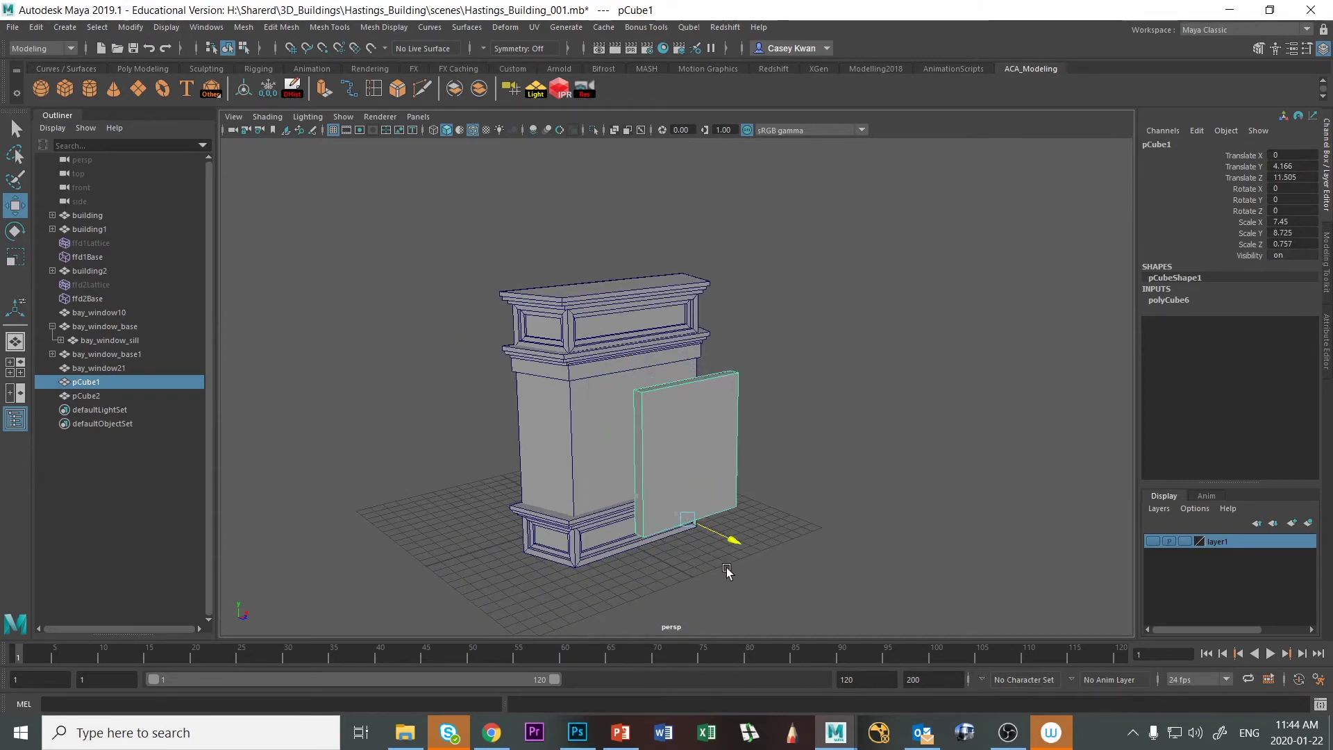
left_click_drag(726, 568, 715, 484, "alt")
scroll(521, 493, "up", 8)
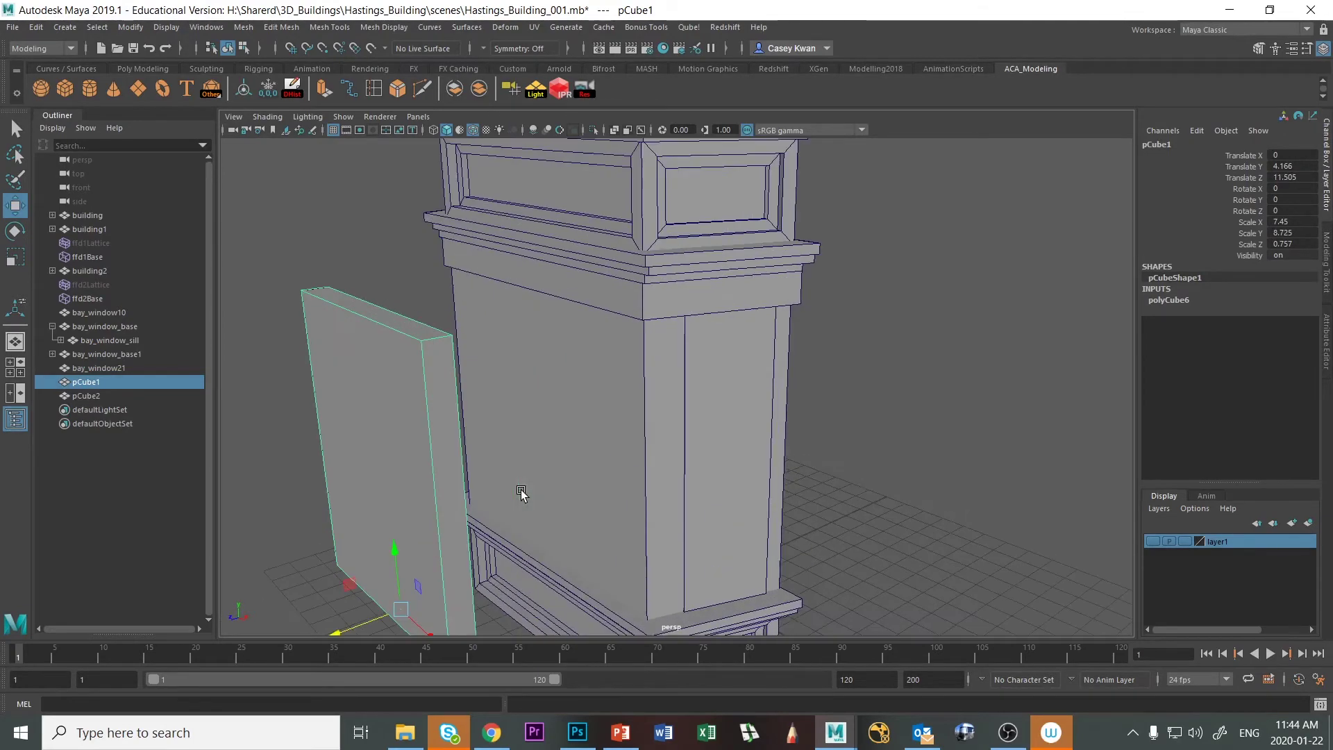
scroll(377, 409, "down", 6)
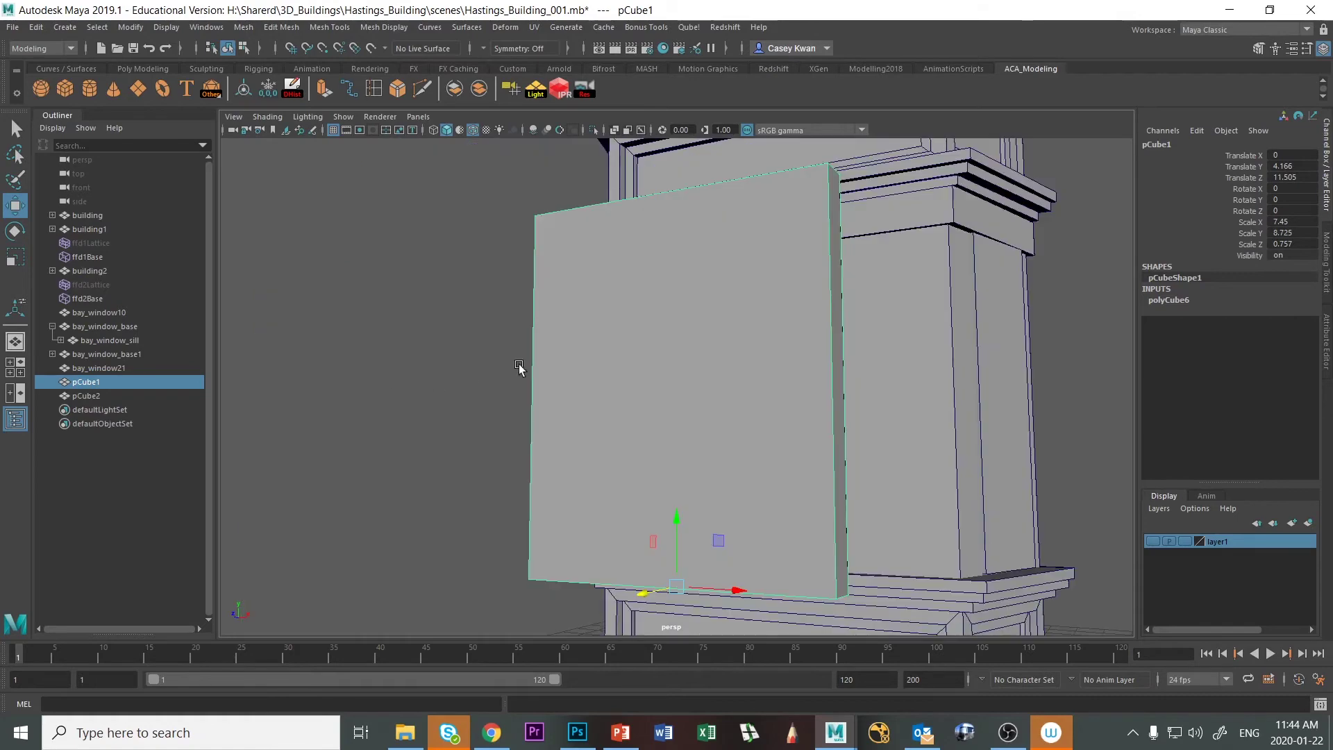
Extrude the front face of the pulled-out window block with an offset of 0.3, comparing the border with the Photoshop reference photo
right_click_drag(670, 386, 676, 406)
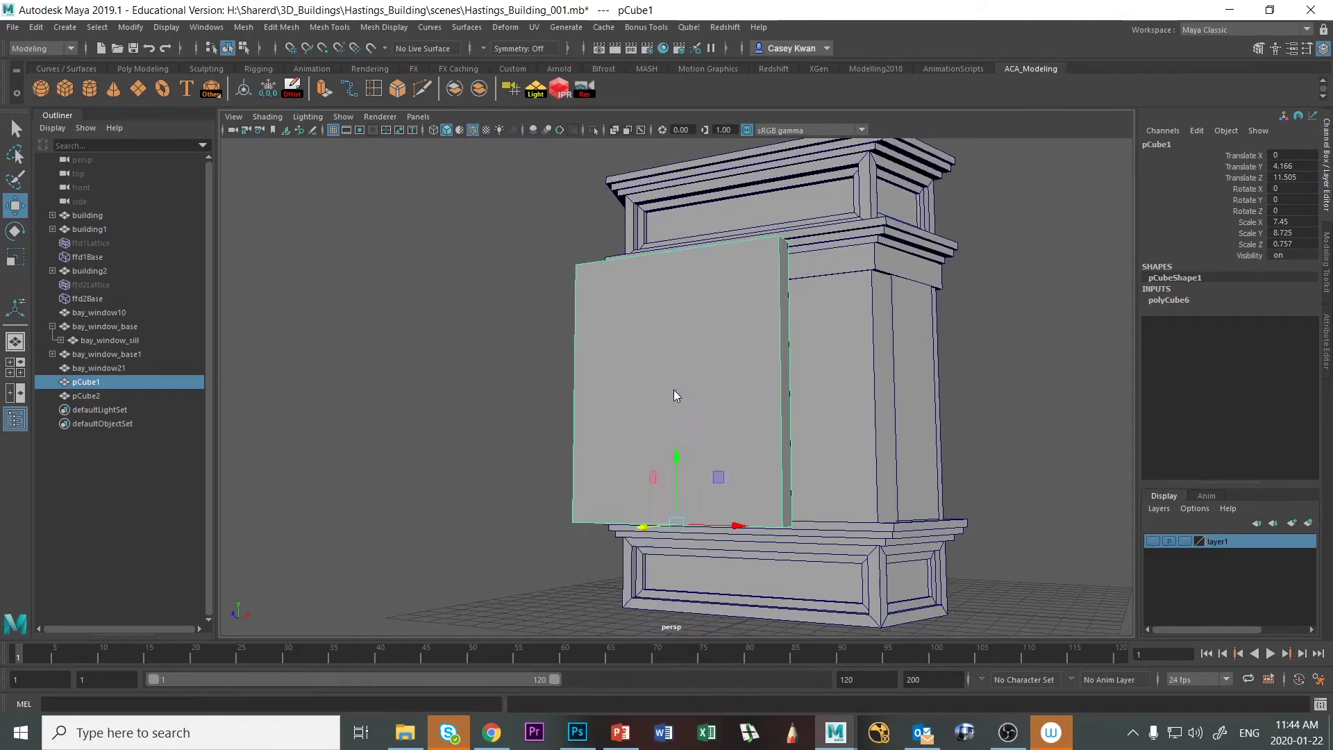
left_click(683, 382)
left_click_drag(720, 426, 706, 449, "alt")
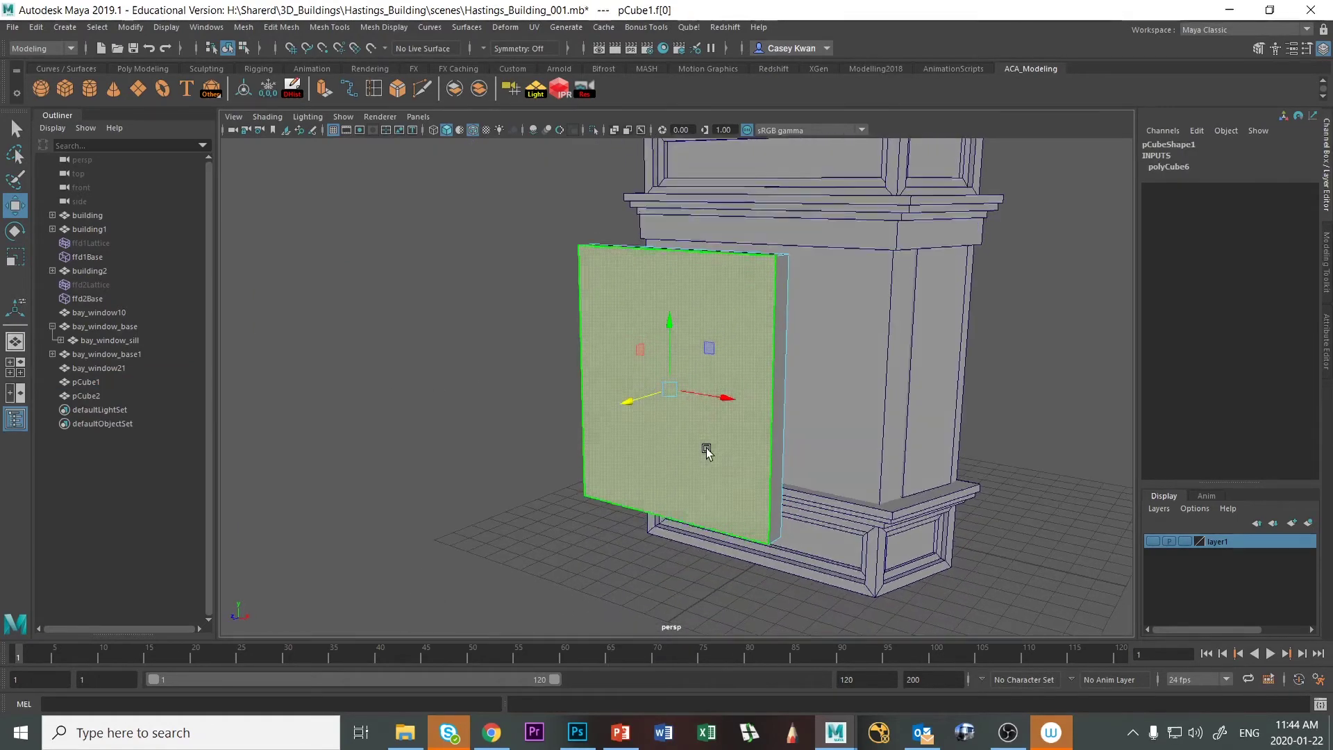
key("ctrl+e")
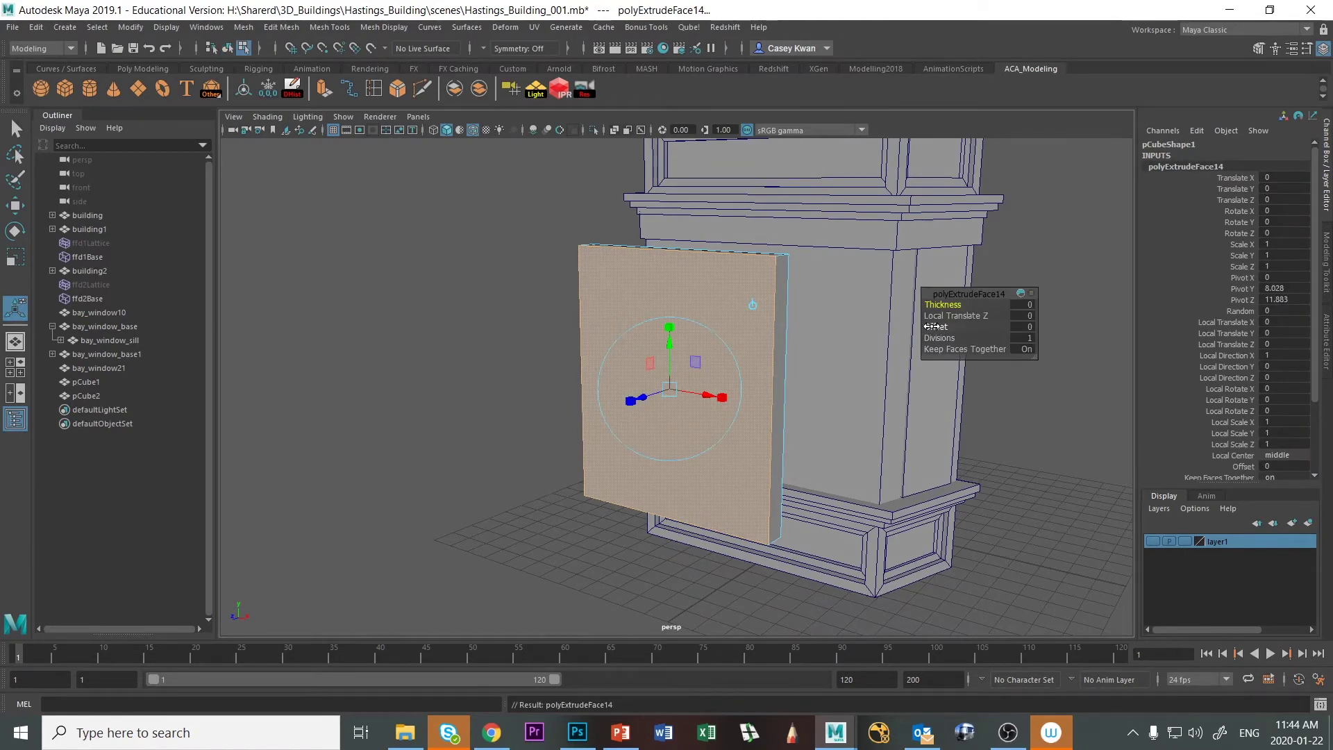
mouse_move(935, 326)
left_mouse_down()
mouse_move(1000, 326)
mouse_move(935, 326)
left_mouse_up()
key("alt+Tab")
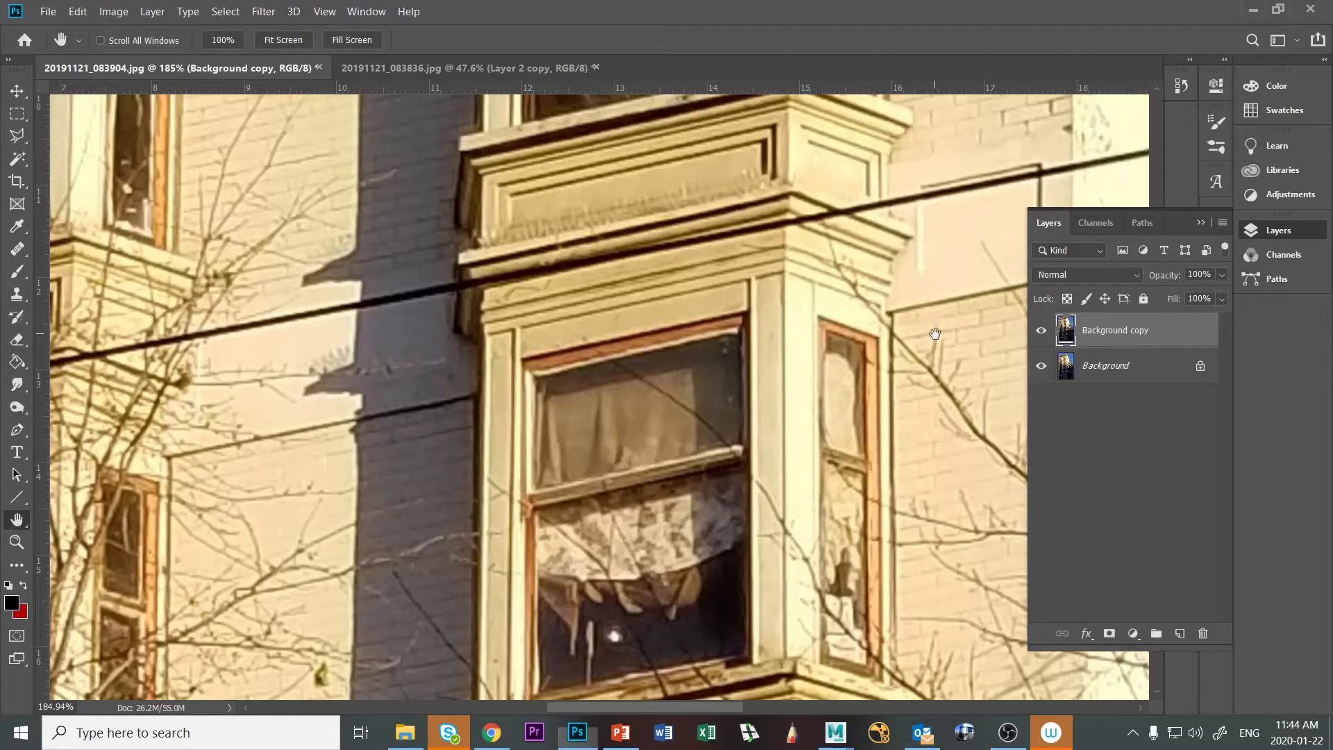
key("alt+Tab")
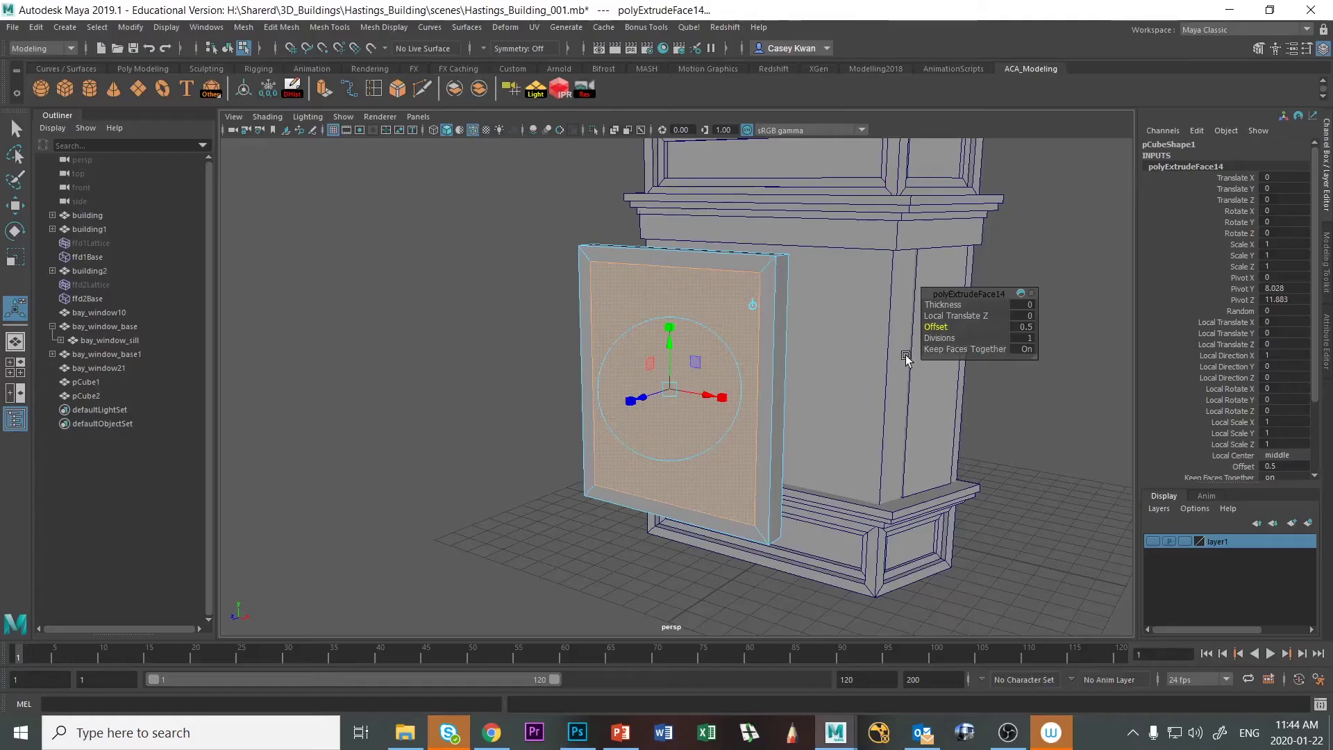
left_click_drag(909, 354, 880, 391, "alt")
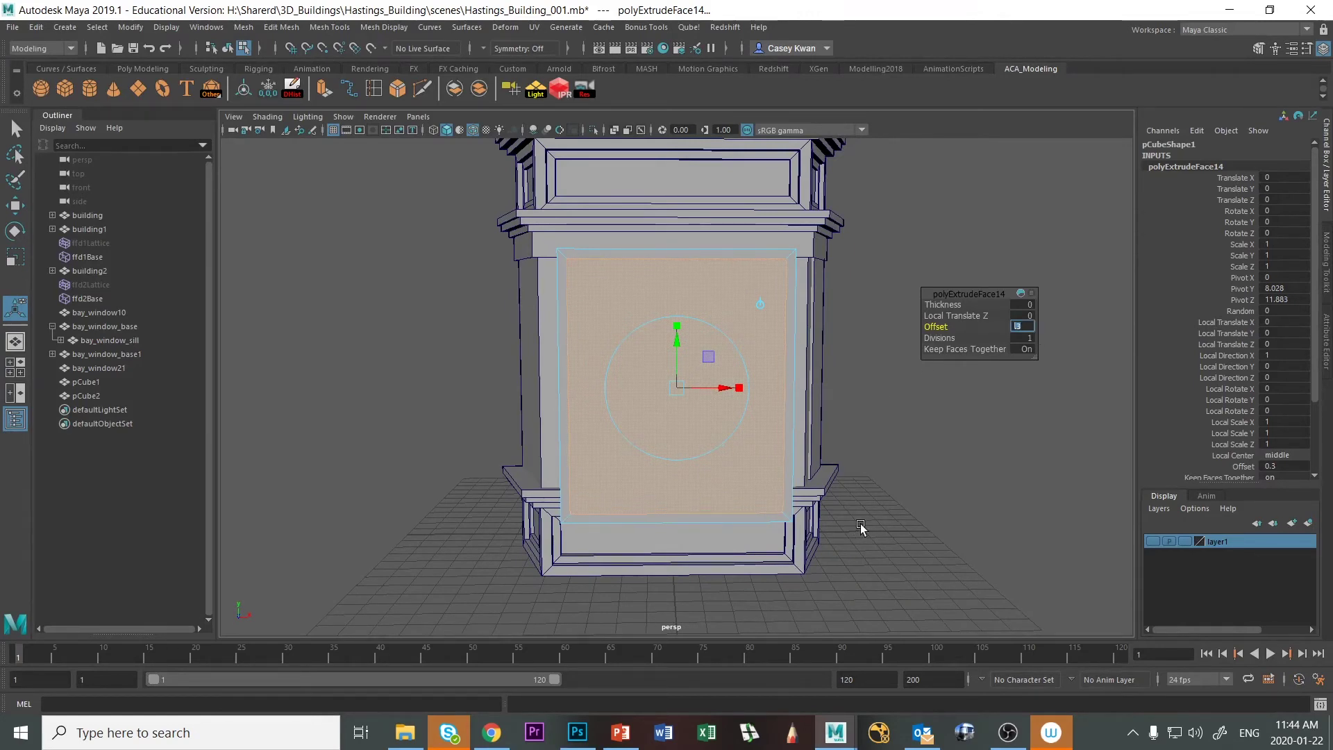
left_click(1039, 467)
key("alt+Tab")
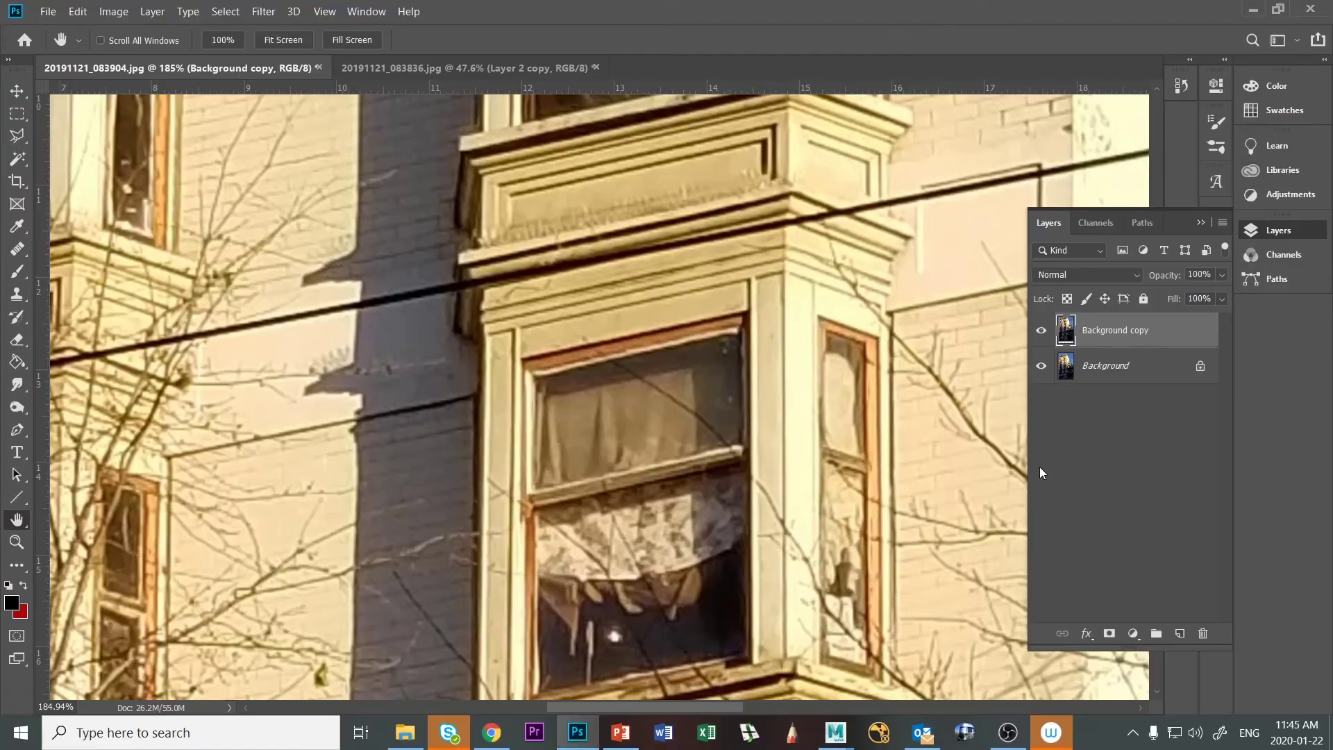
key("alt+Tab")
Extrude the inset face into the window block with a local Z translate of about -0.468 to form a recessed frame
left_click_drag(893, 410, 810, 426, "alt")
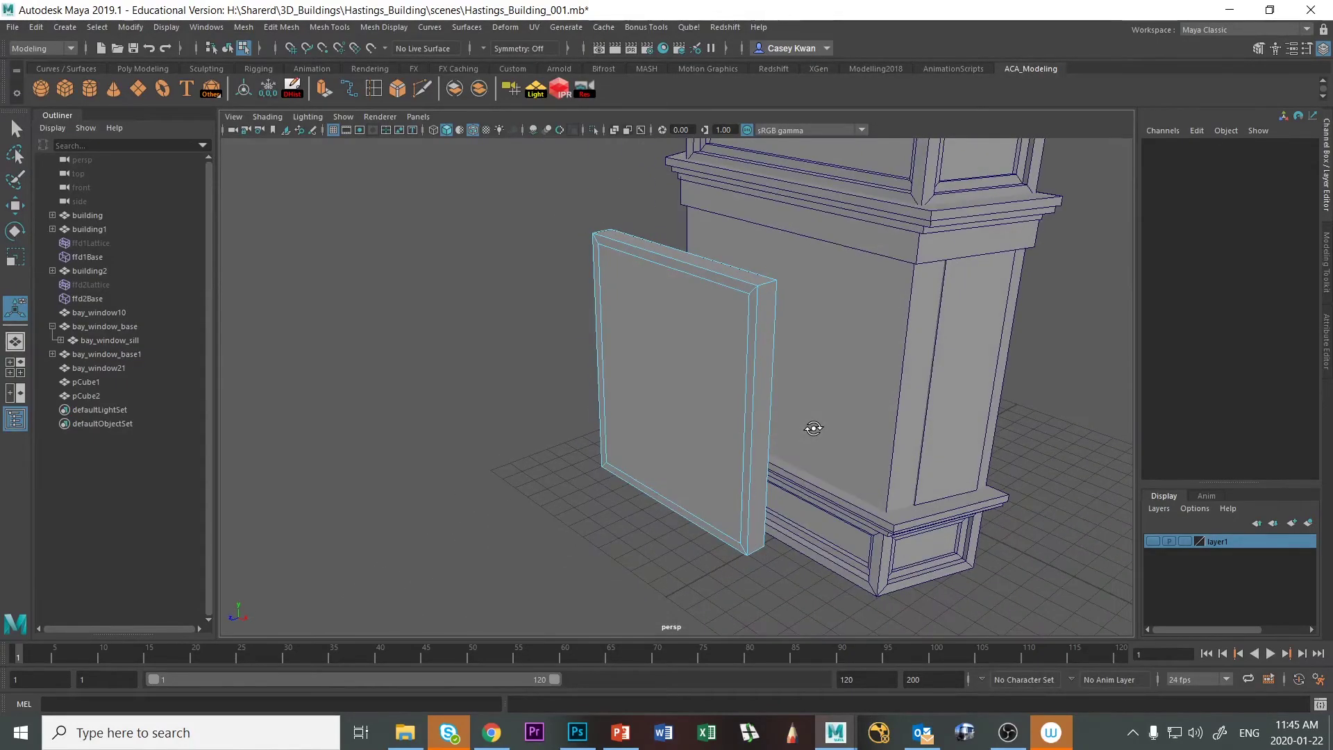
left_click(667, 417)
left_click_drag(667, 417, 674, 402, "alt")
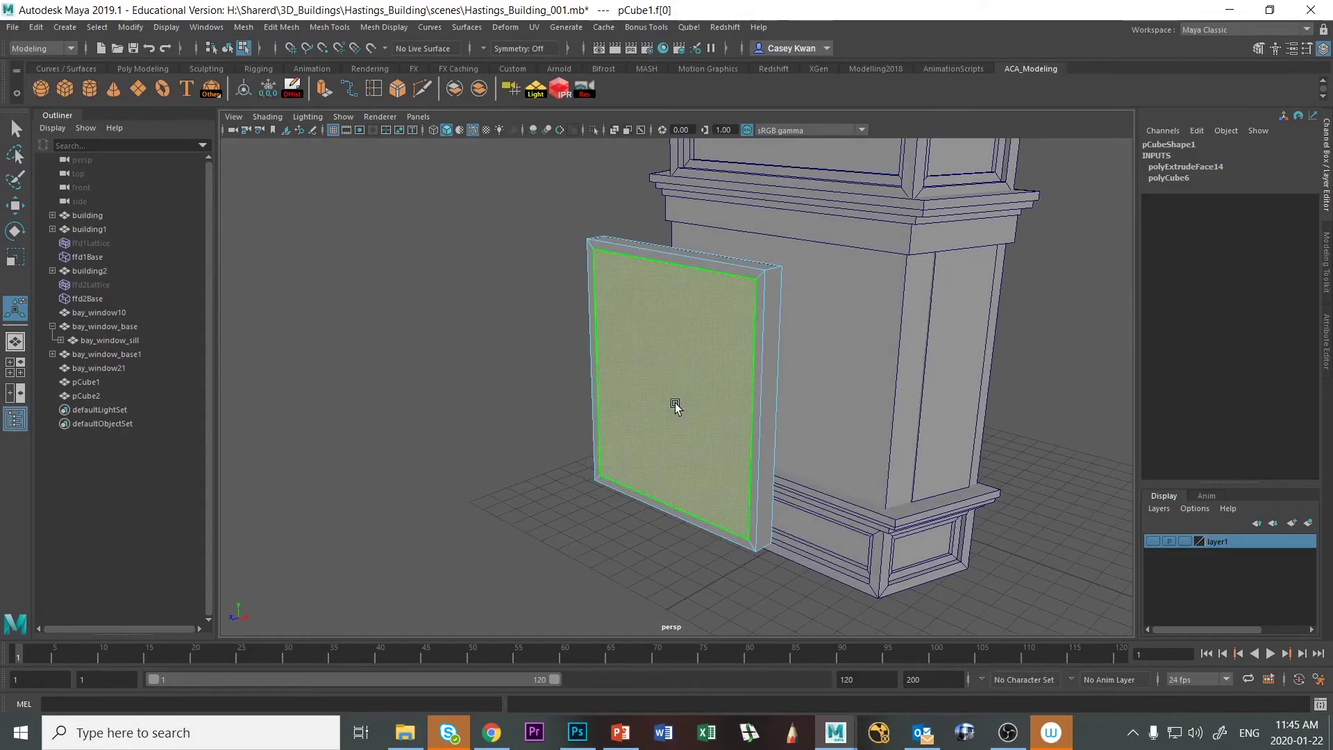
key("ctrl+e")
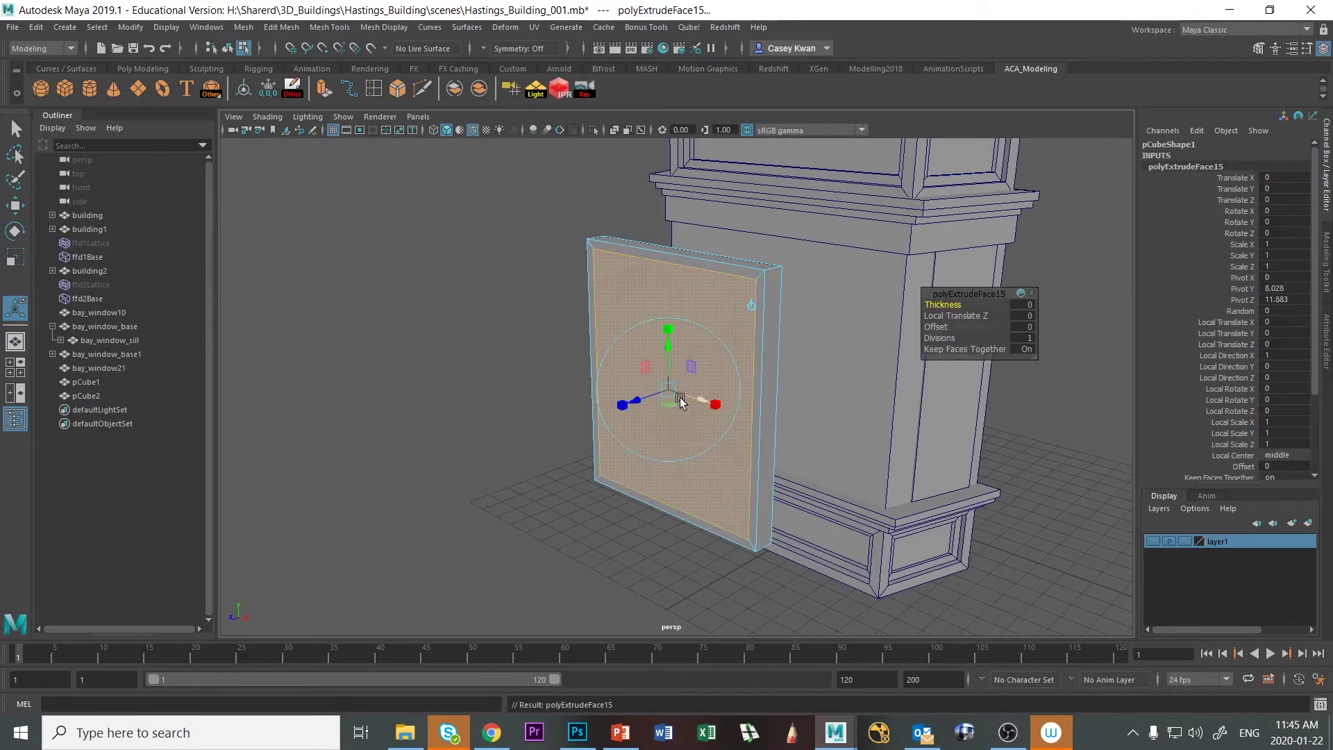
mouse_move(640, 403)
left_mouse_down()
mouse_move(616, 399)
mouse_move(652, 435)
mouse_move(659, 413)
left_mouse_up()
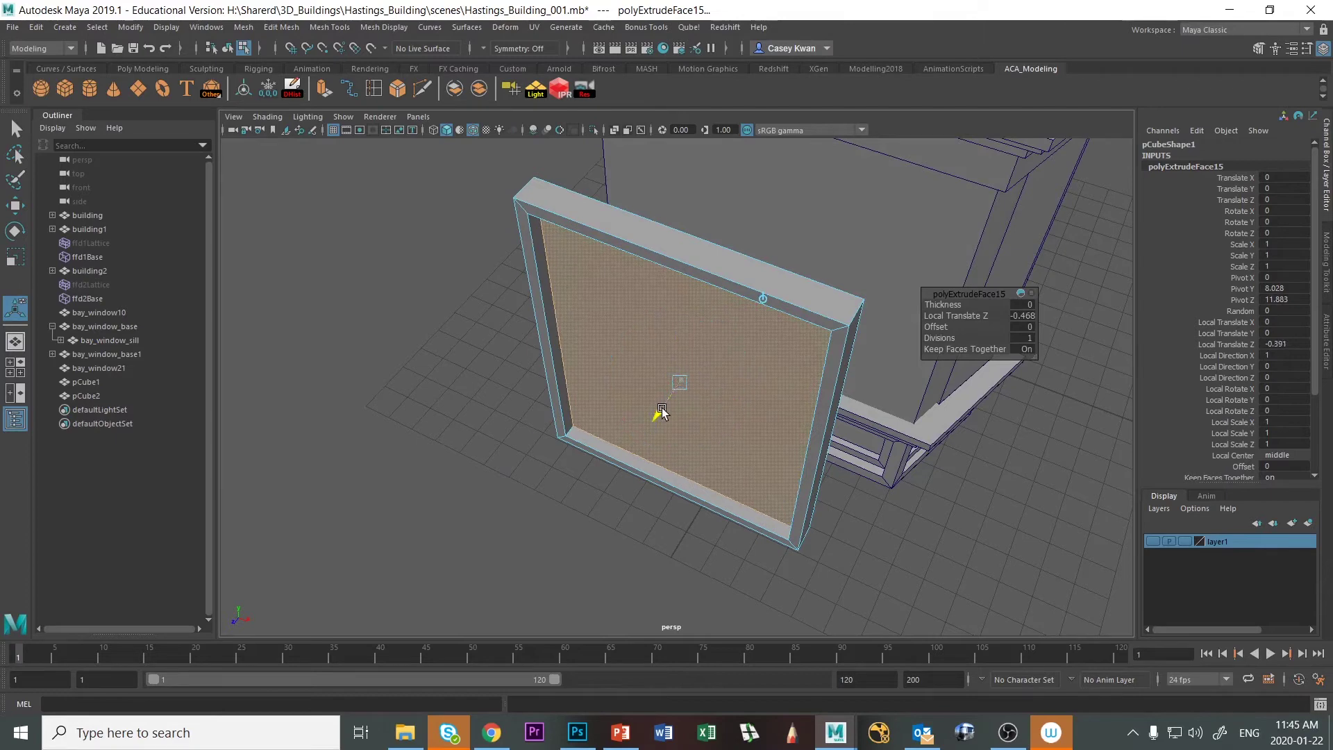
left_click(497, 364)
left_click_drag(497, 363, 502, 310, "alt")
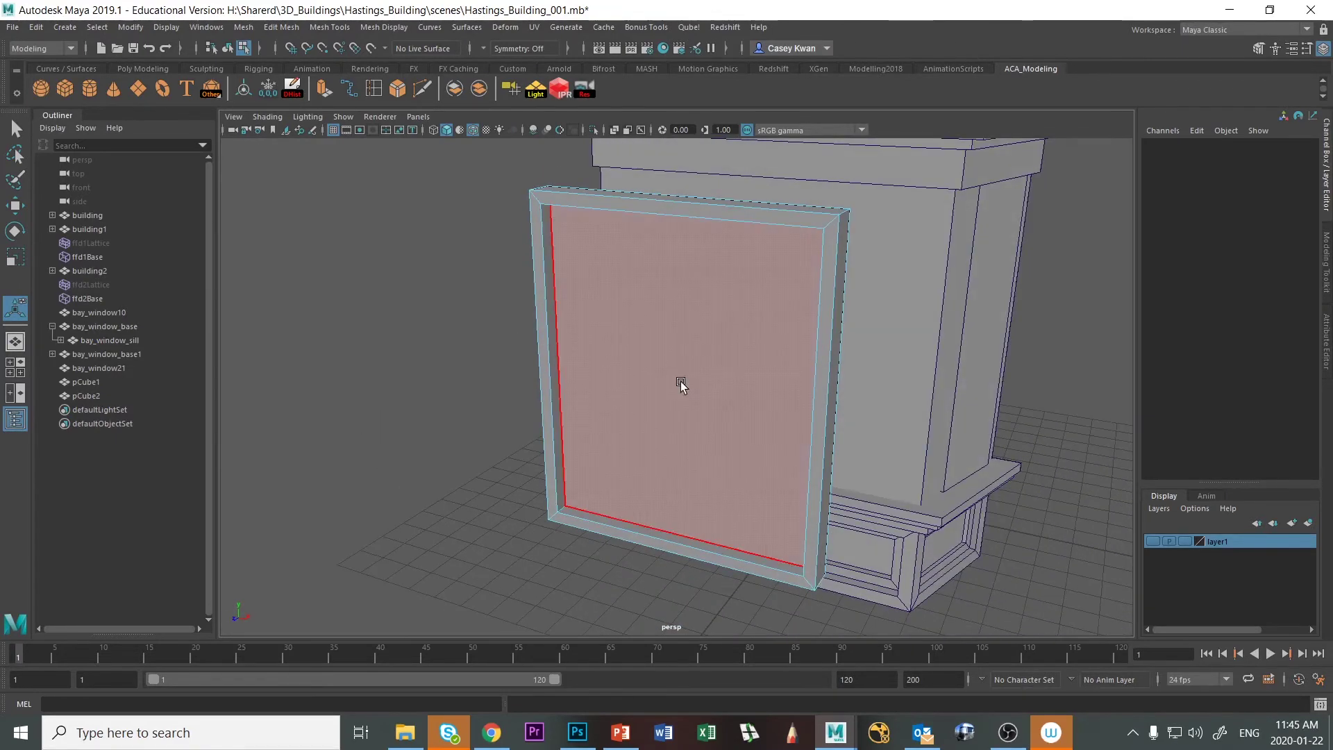
After checking the window in the reference photo, delete the frame block's back face and thin the block to about 0.551 in Z scale
key("alt+Tab")
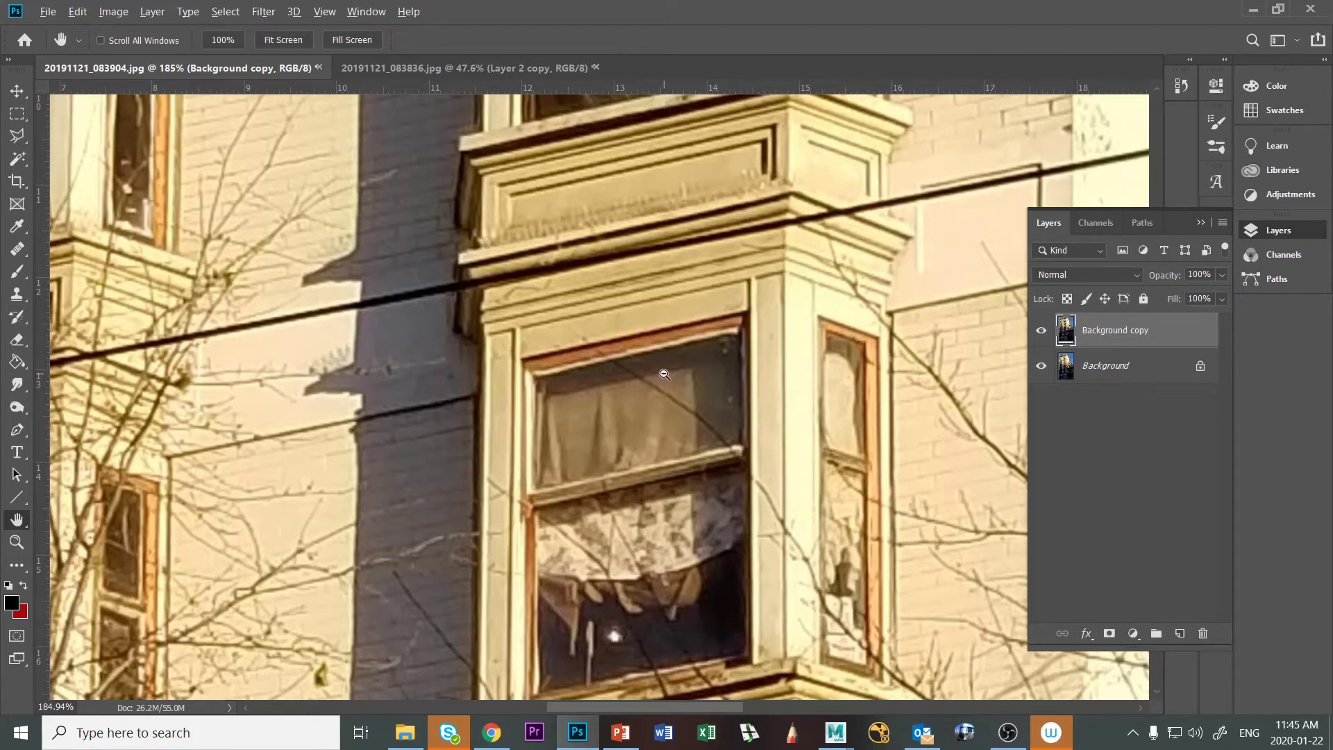
scroll(667, 427, "up", 1, "alt")
scroll(679, 473, "down", 10, "alt")
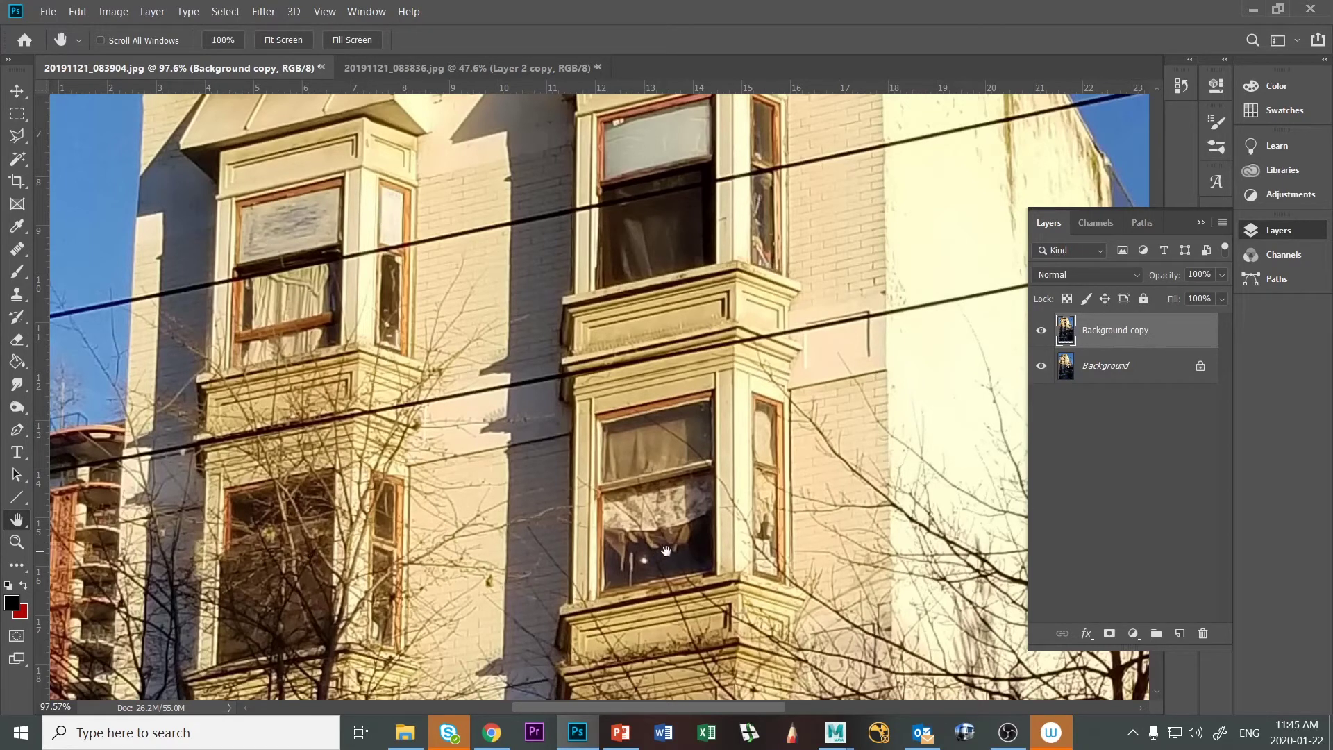
key("alt+Tab")
left_click_drag(764, 390, 643, 349, "alt")
mouse_move(723, 333)
left_mouse_down("alt")
mouse_move(681, 348)
mouse_move(723, 351)
left_mouse_up("alt")
left_click(703, 333)
key("Delete")
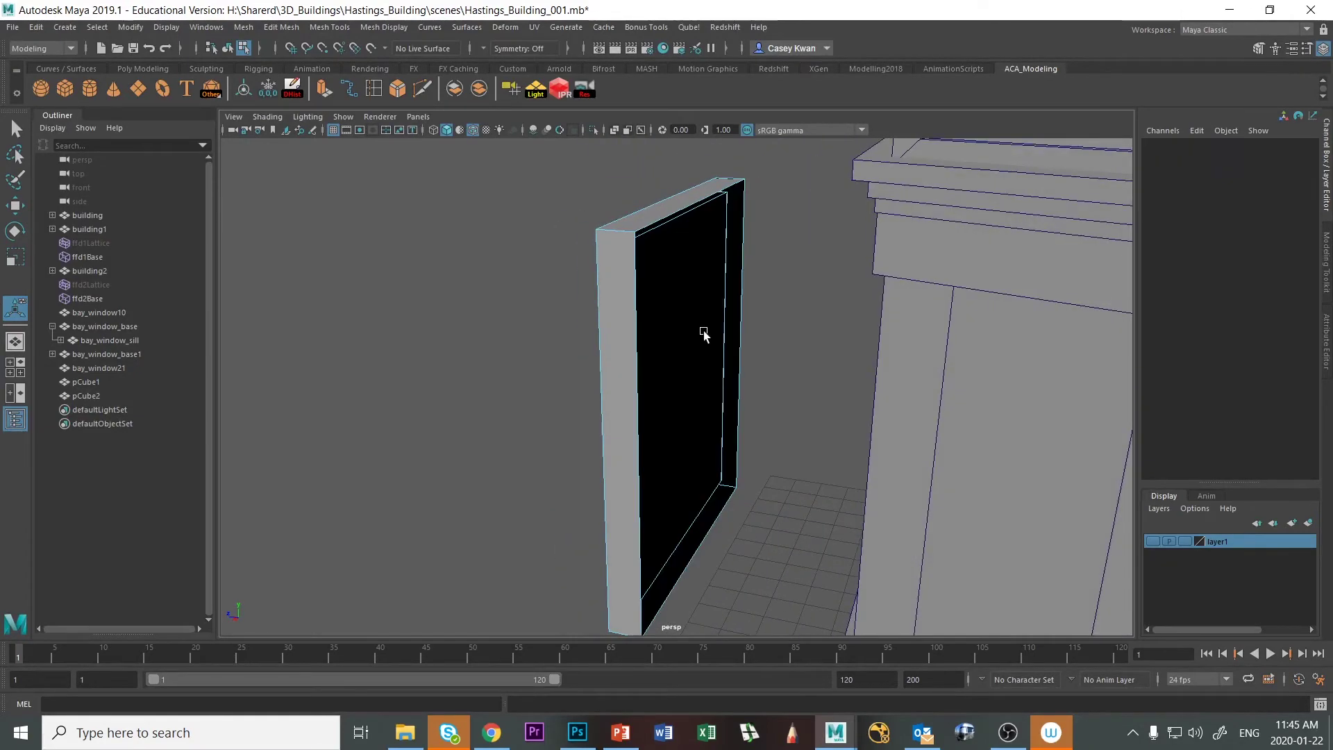
right_click_drag(615, 339, 709, 326)
left_click_drag(624, 247, 736, 315, "alt")
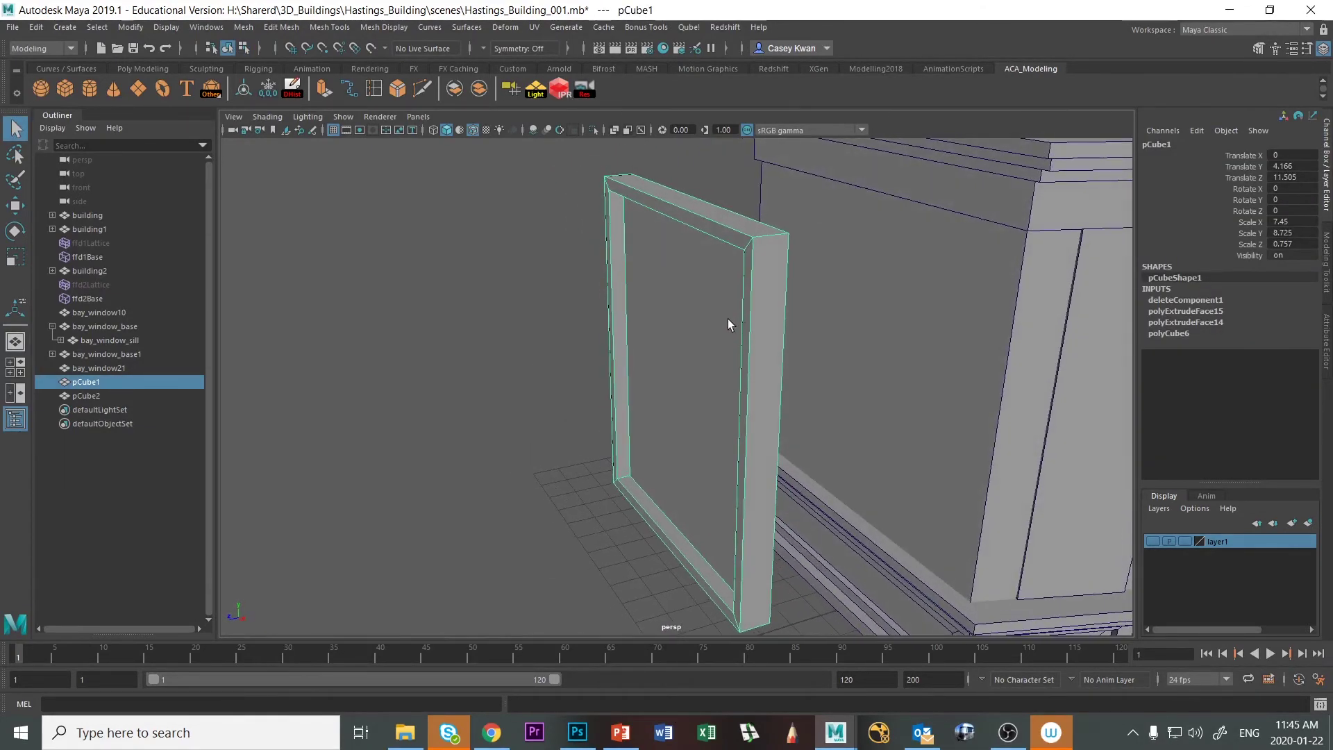
key("r")
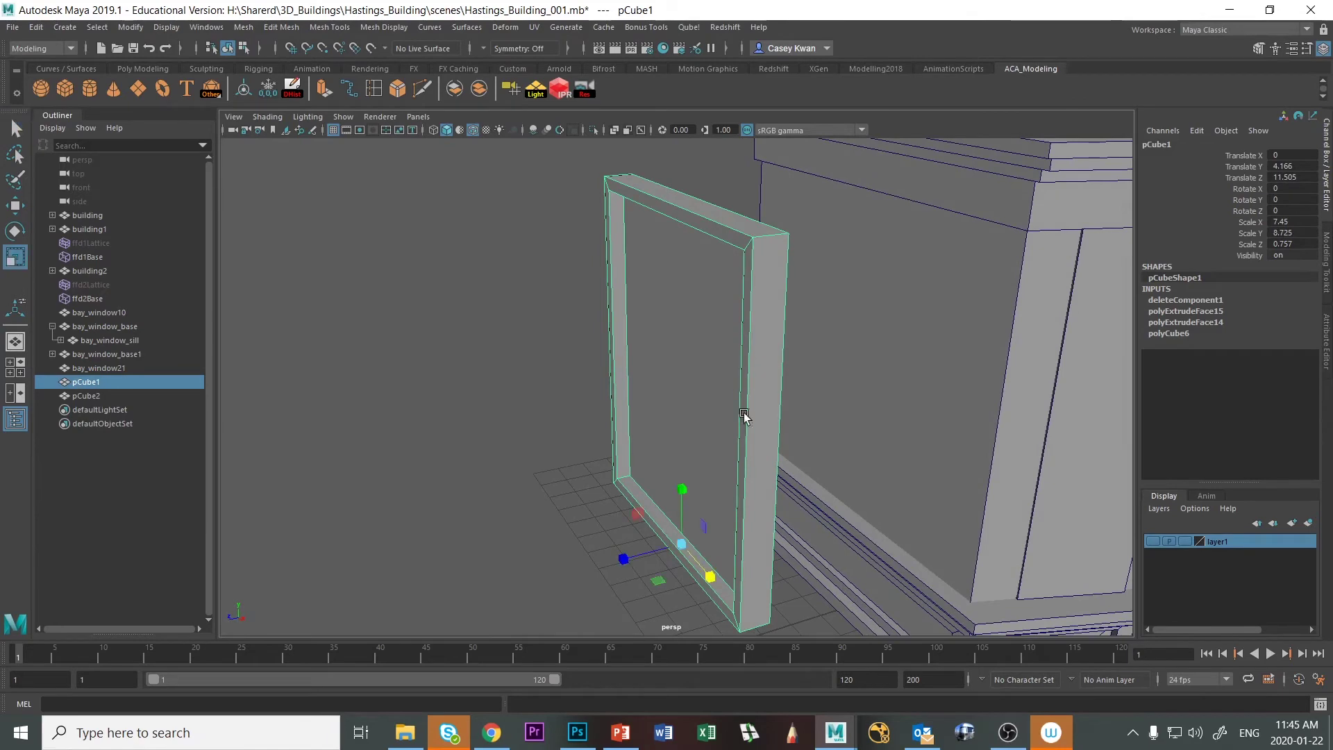
left_click_drag(625, 554, 742, 404)
Duplicate the window frame and, in the front view, raise the copy to about Y 9.316 to make an upper sash
key("ctrl+d")
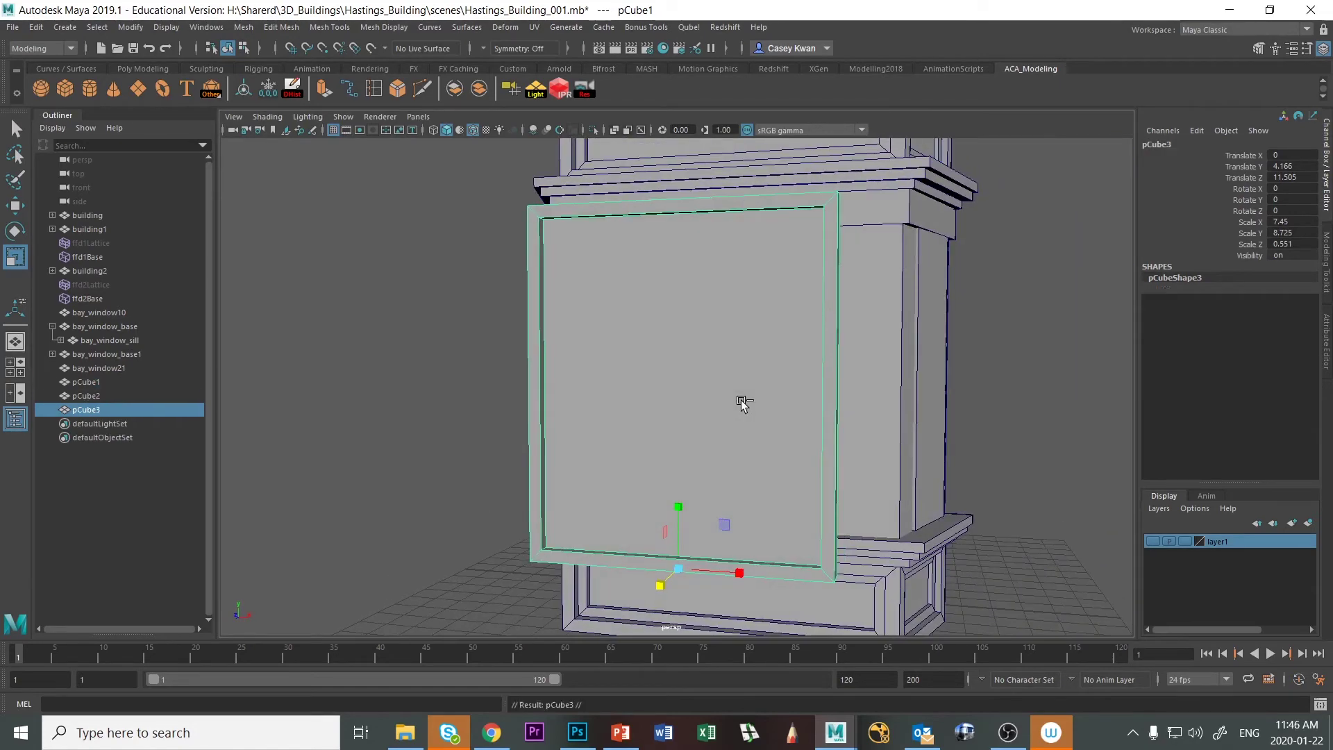
key("space")
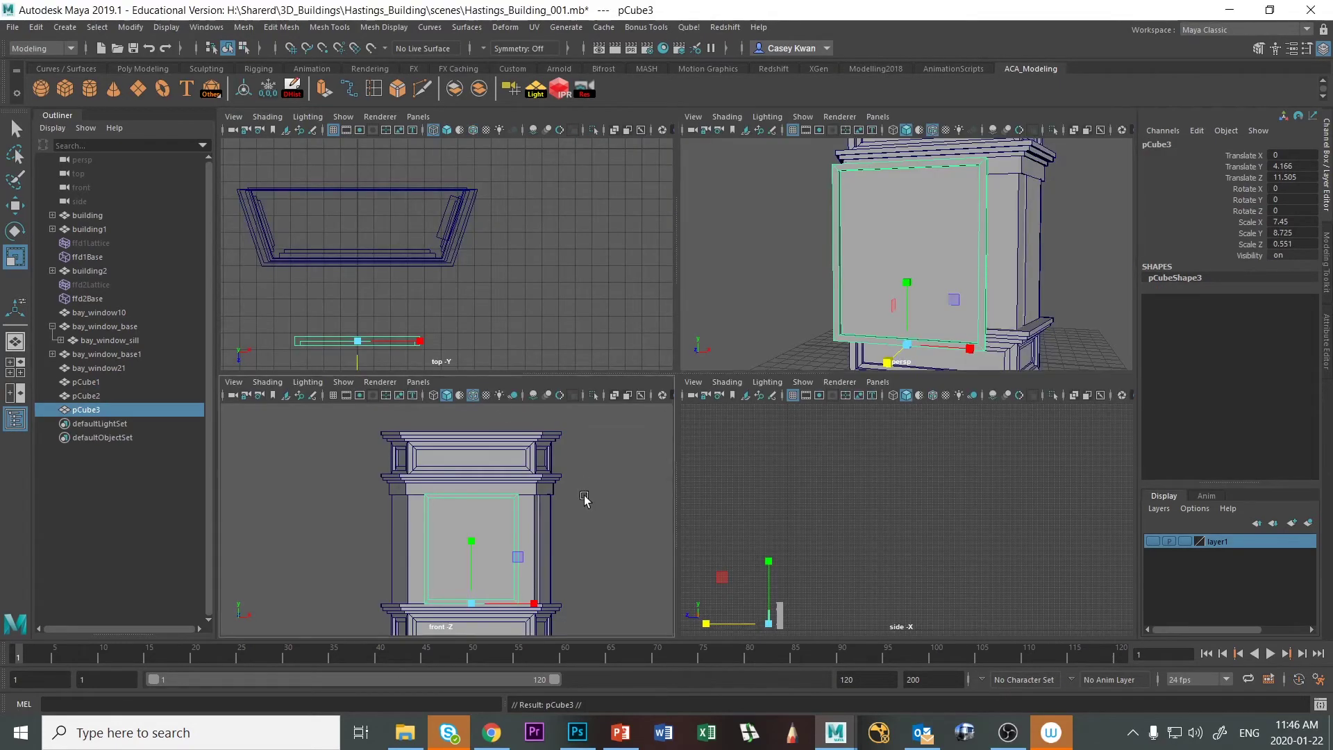
key("space")
key("w")
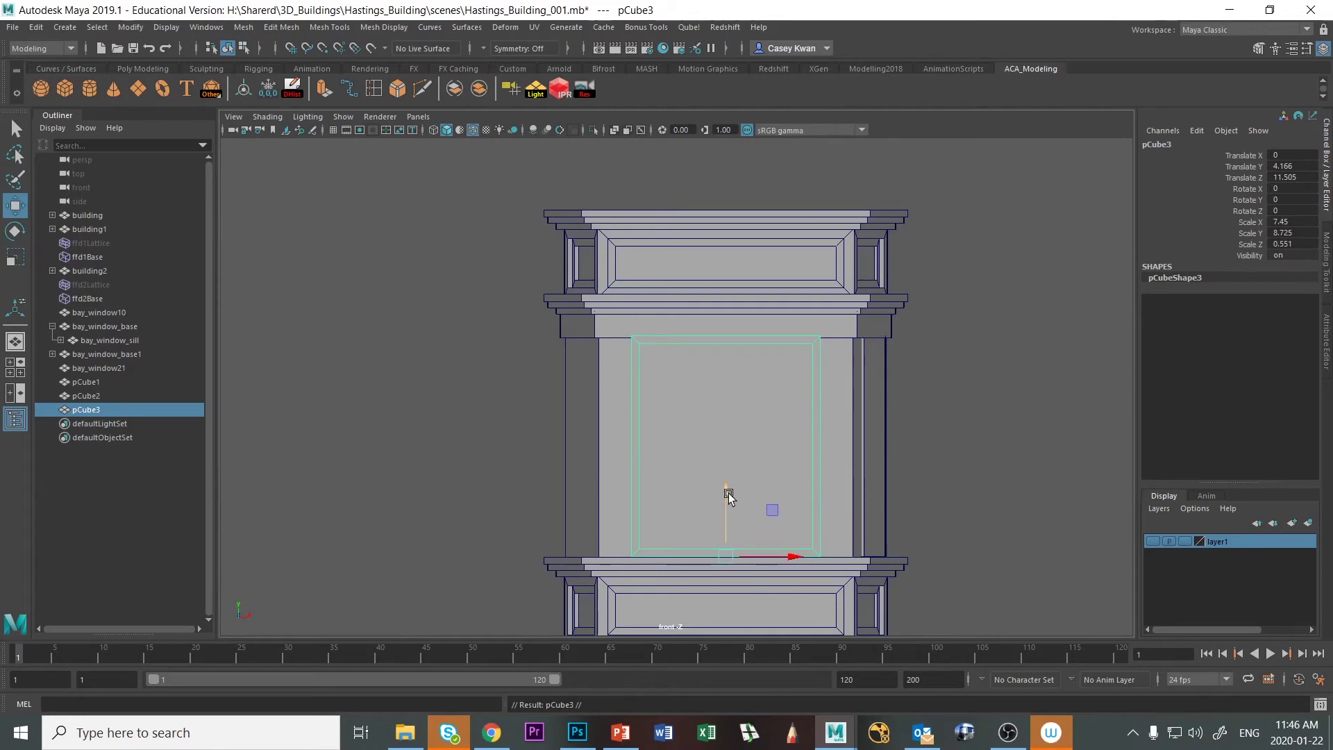
left_click_drag(728, 493, 747, 366)
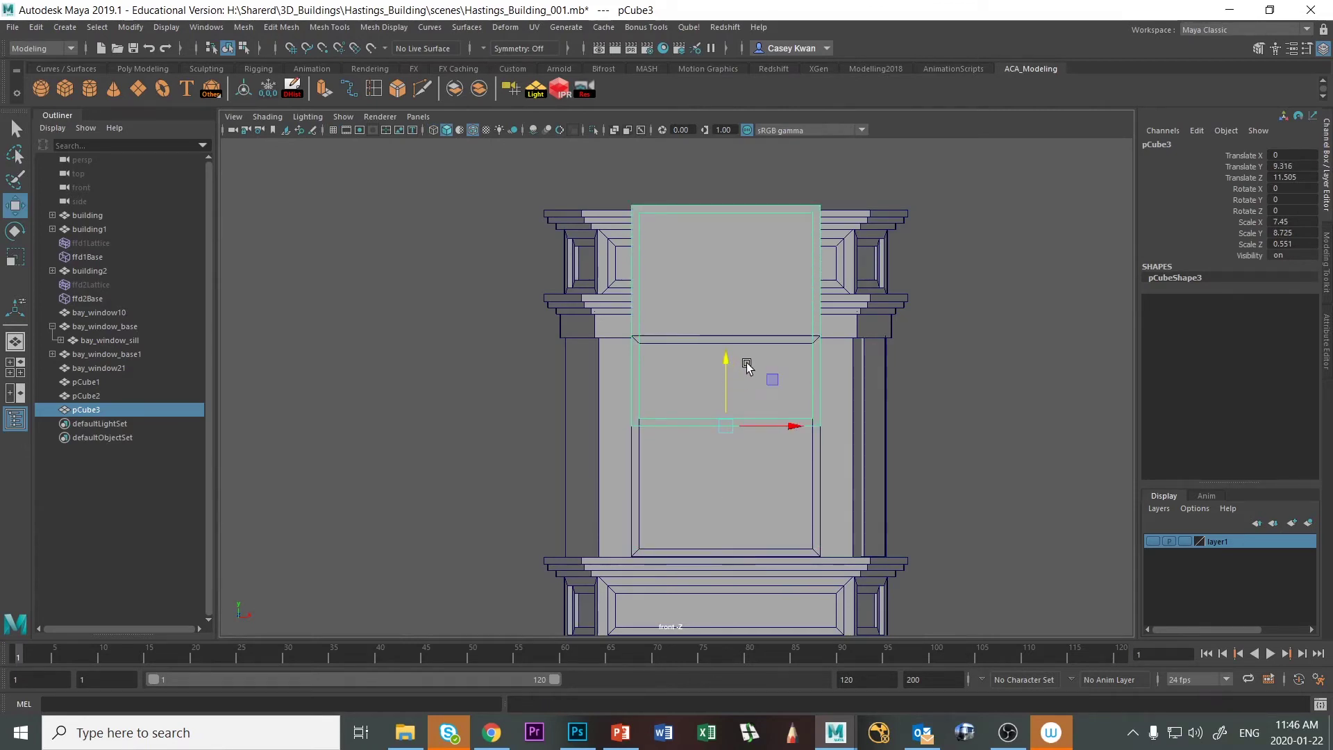
Lower the duplicate frame's top row of vertices to line up with the top edge of the original window frame
right_click(699, 206)
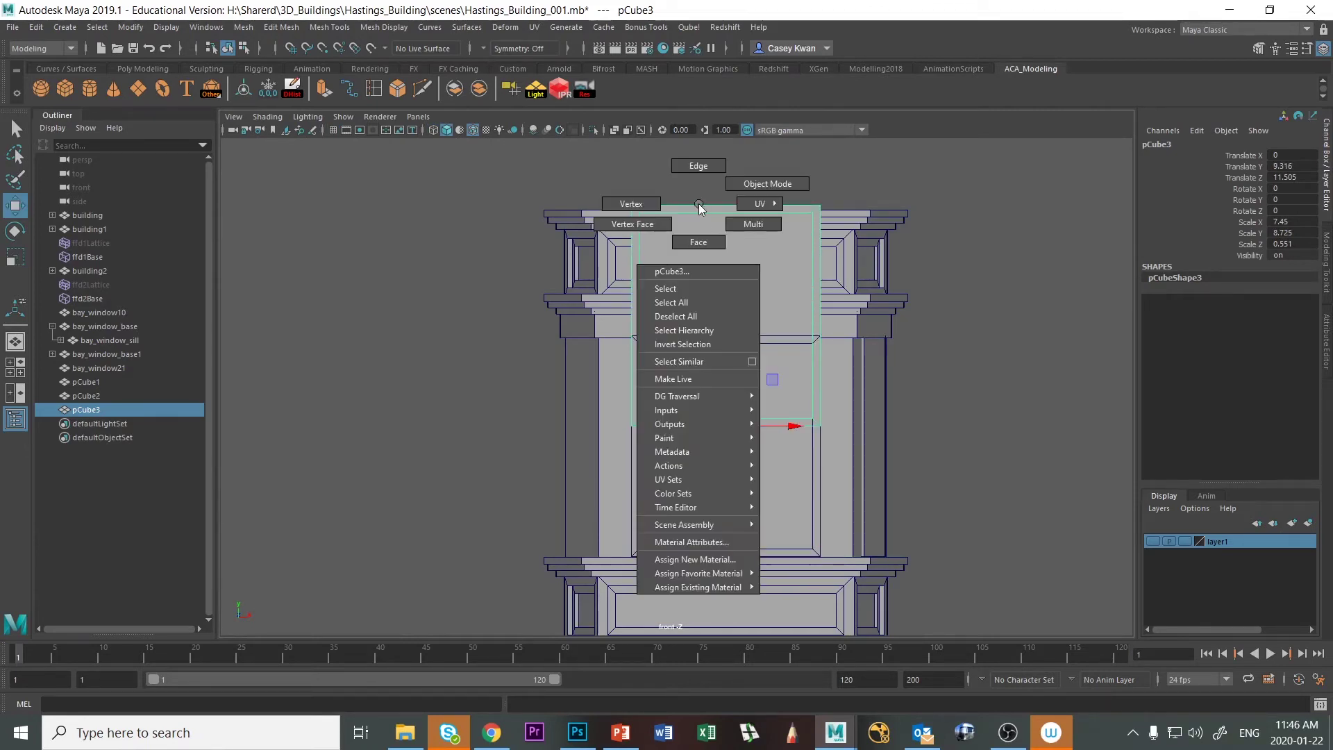
left_click(631, 204)
left_click_drag(552, 179, 923, 274)
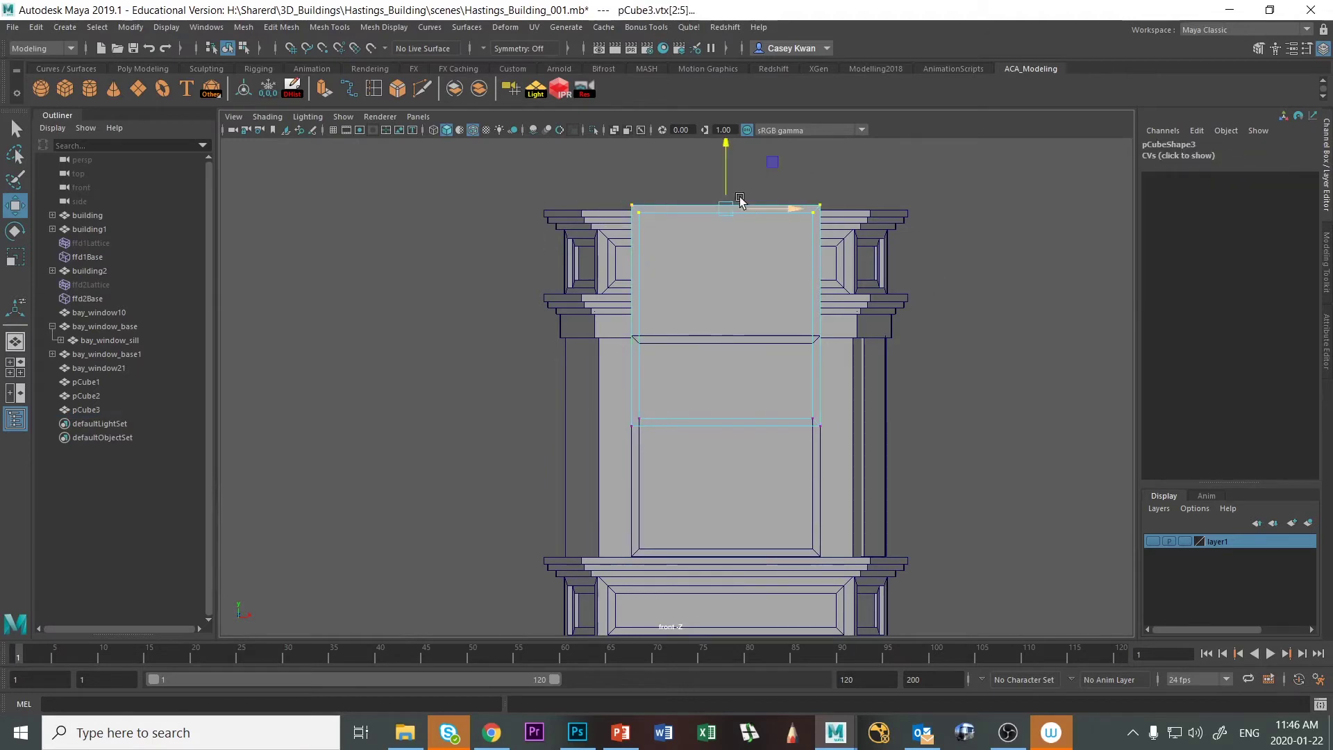
left_click_drag(726, 142, 720, 271)
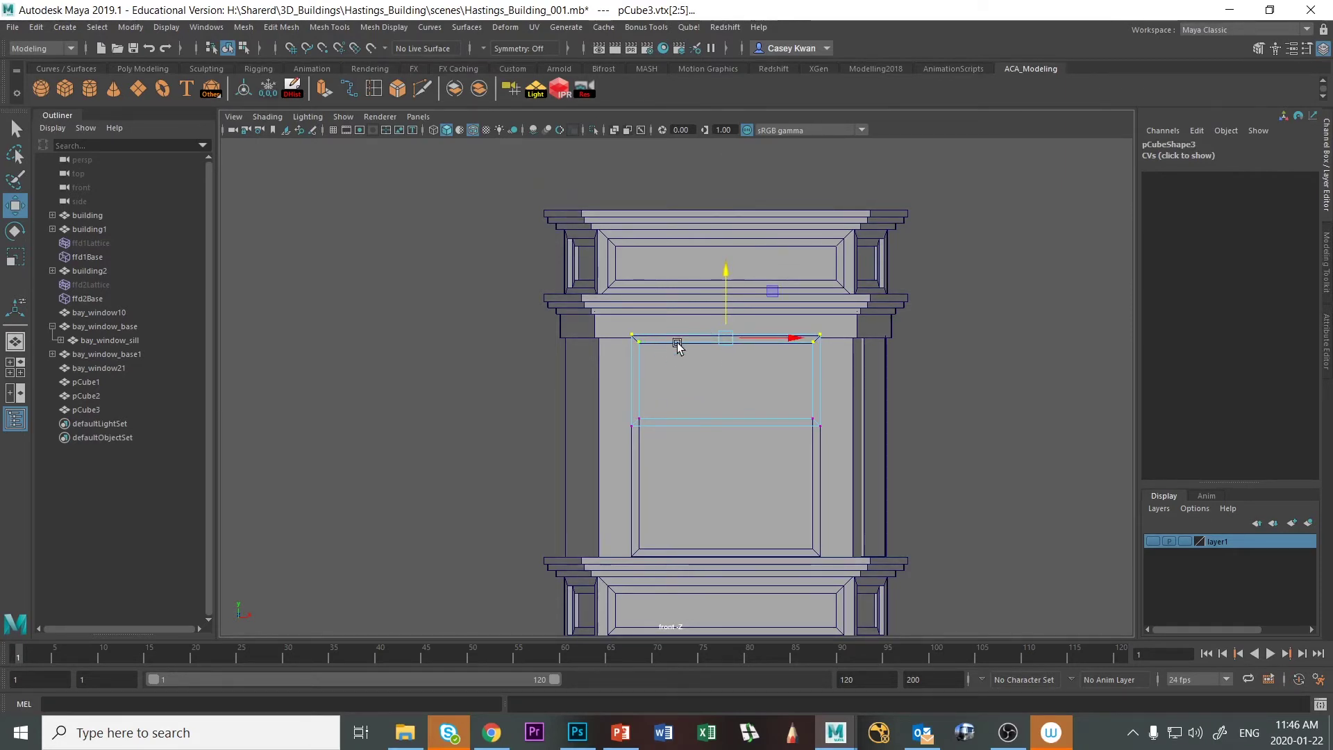
scroll(672, 345, "up", 5)
scroll(675, 450, "down", 4)
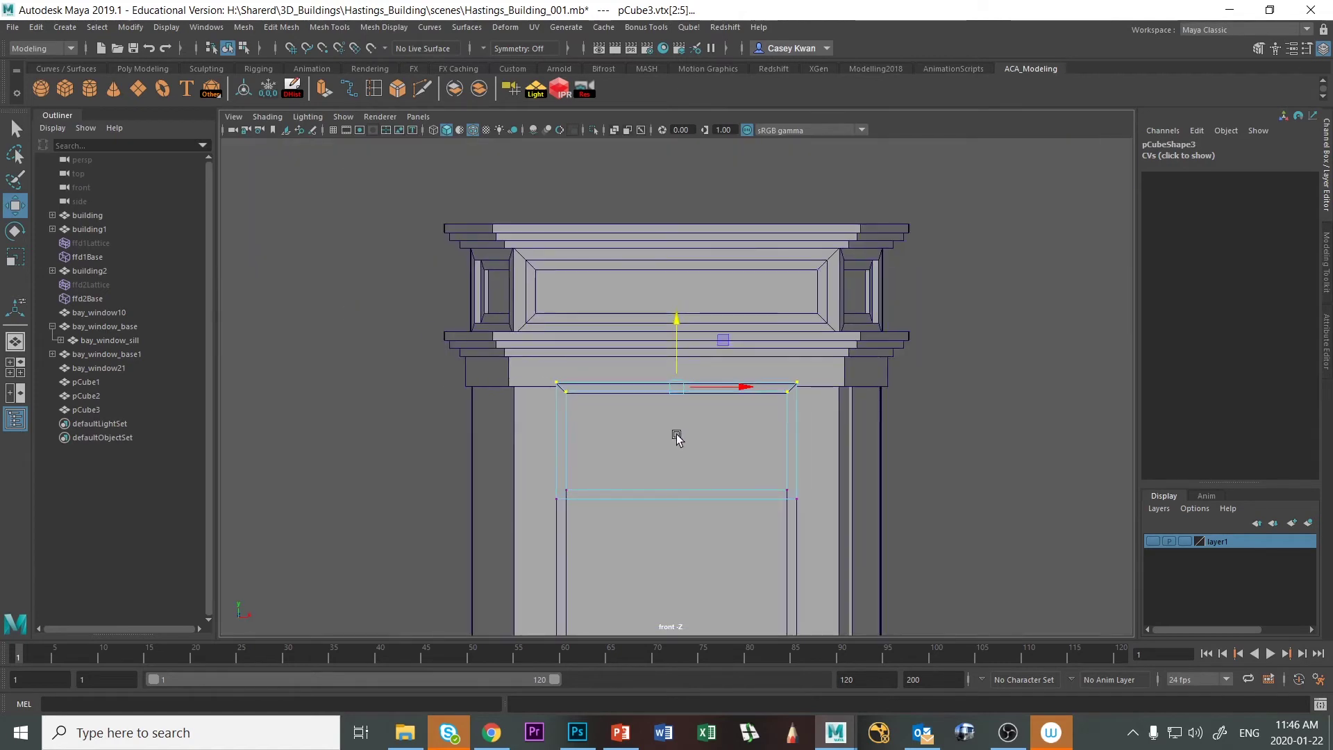
Nudge the upper sash's top vertices slightly down to align with the original window frame's top edge
left_click_drag(677, 321, 681, 327)
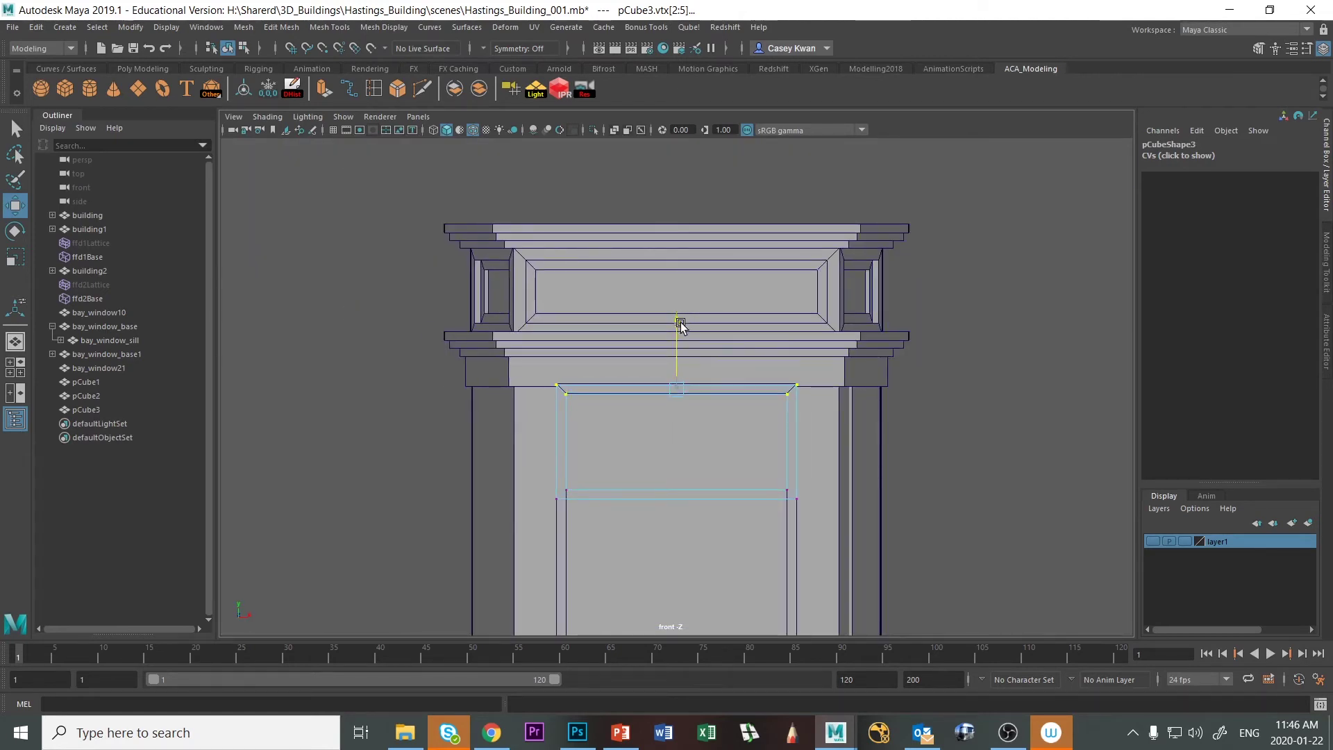
left_click(342, 410)
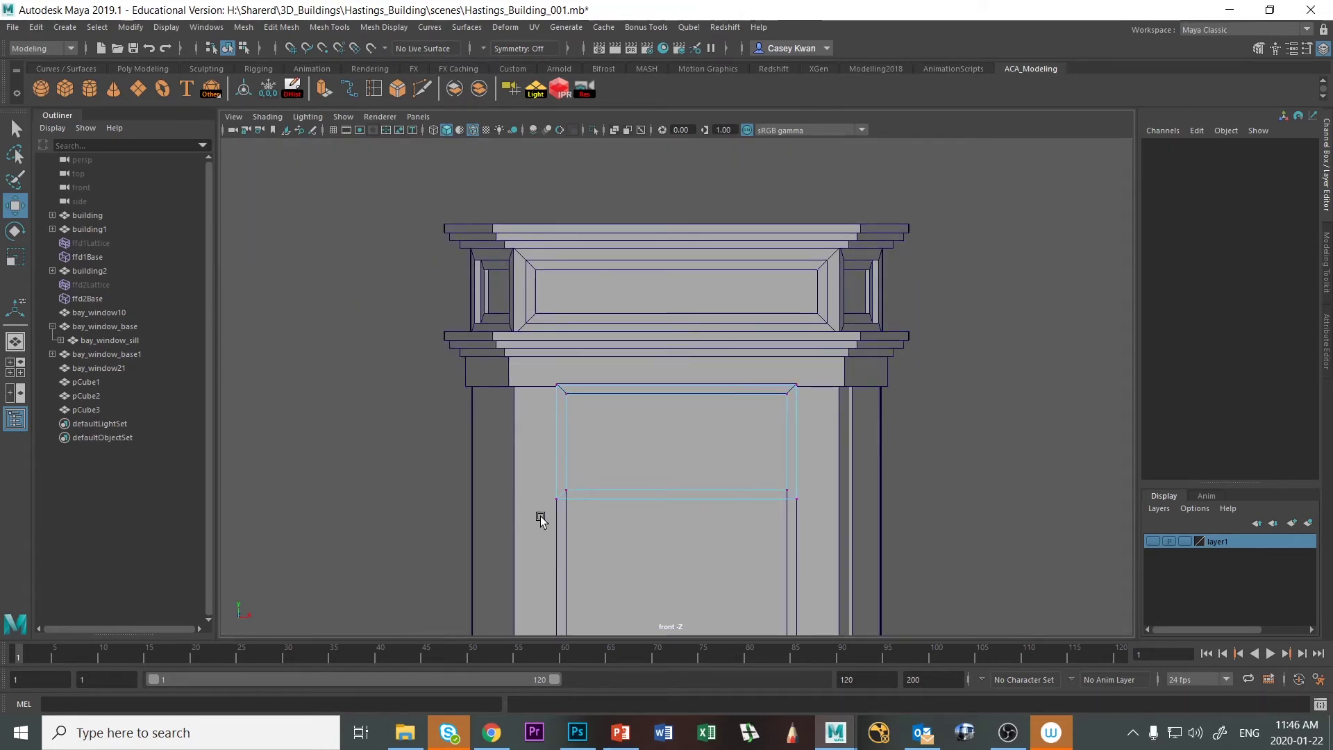
left_click(561, 525)
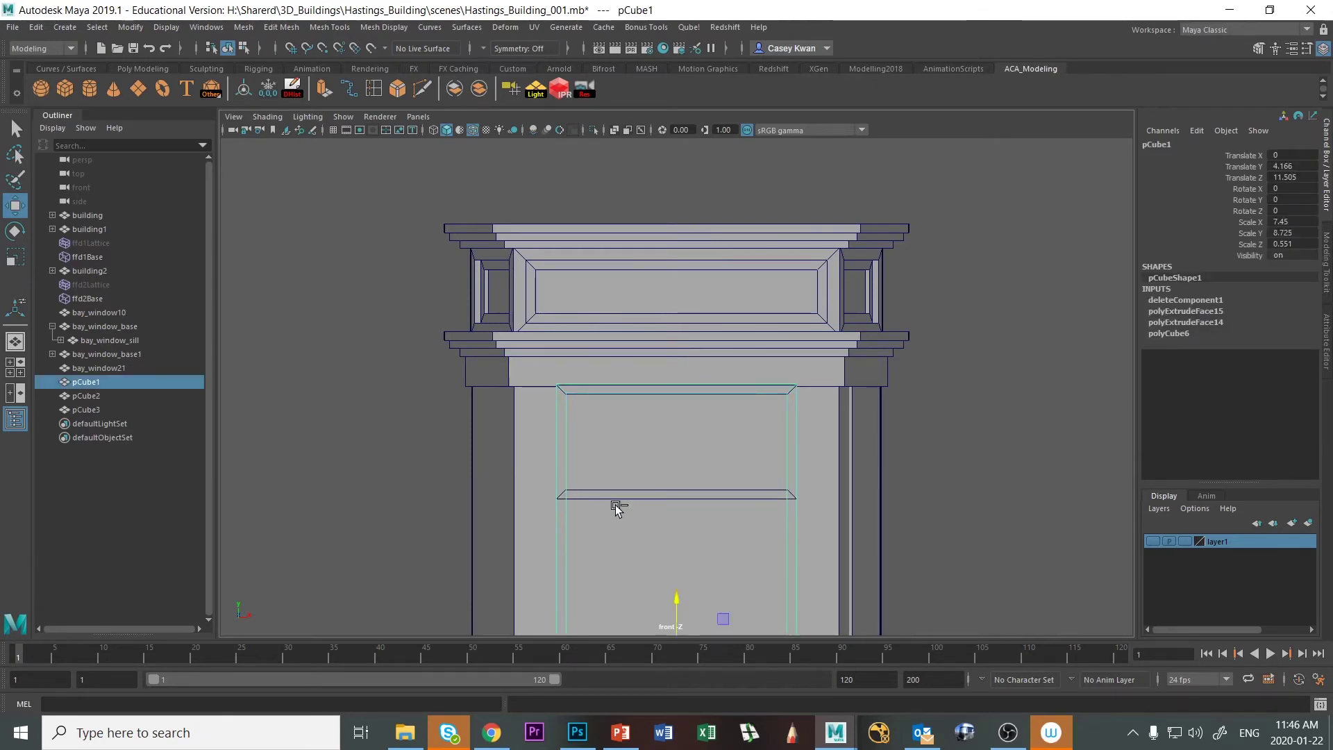
left_click_drag(675, 596, 680, 479)
key("r")
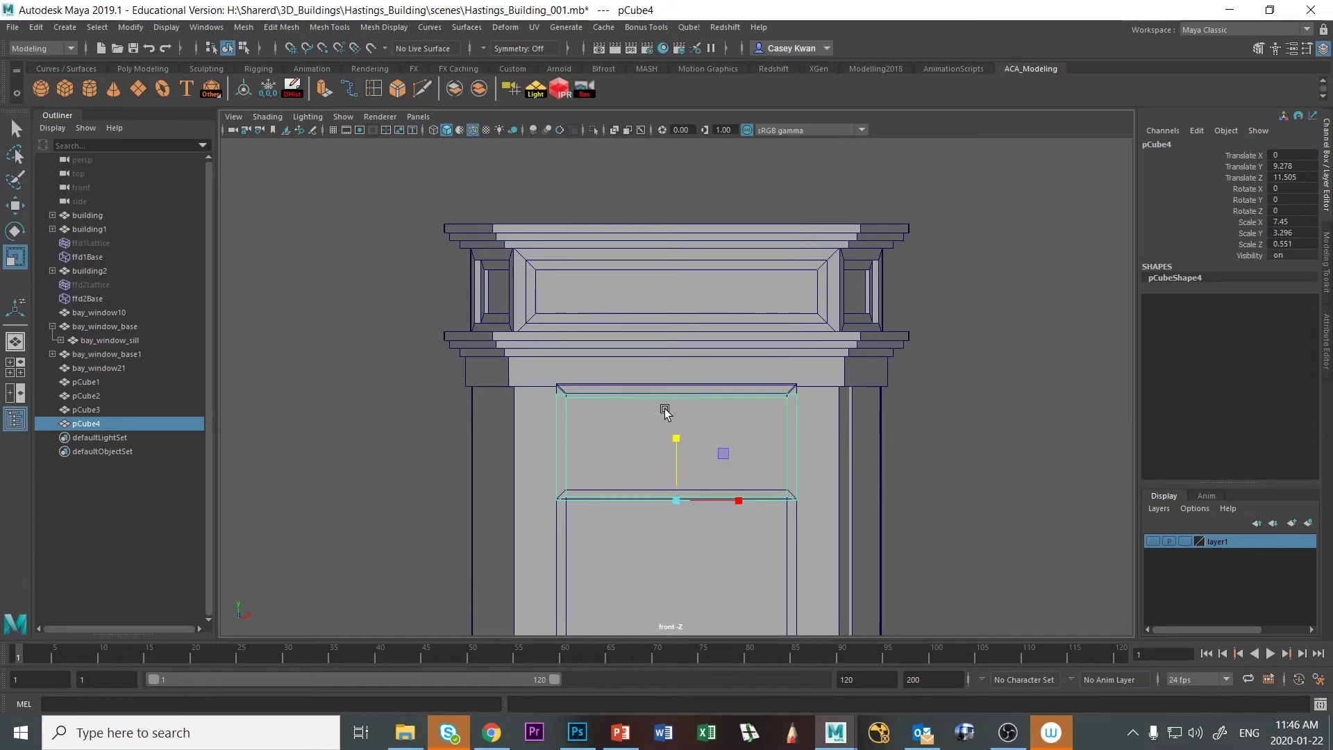
scroll(670, 448, "up", 5)
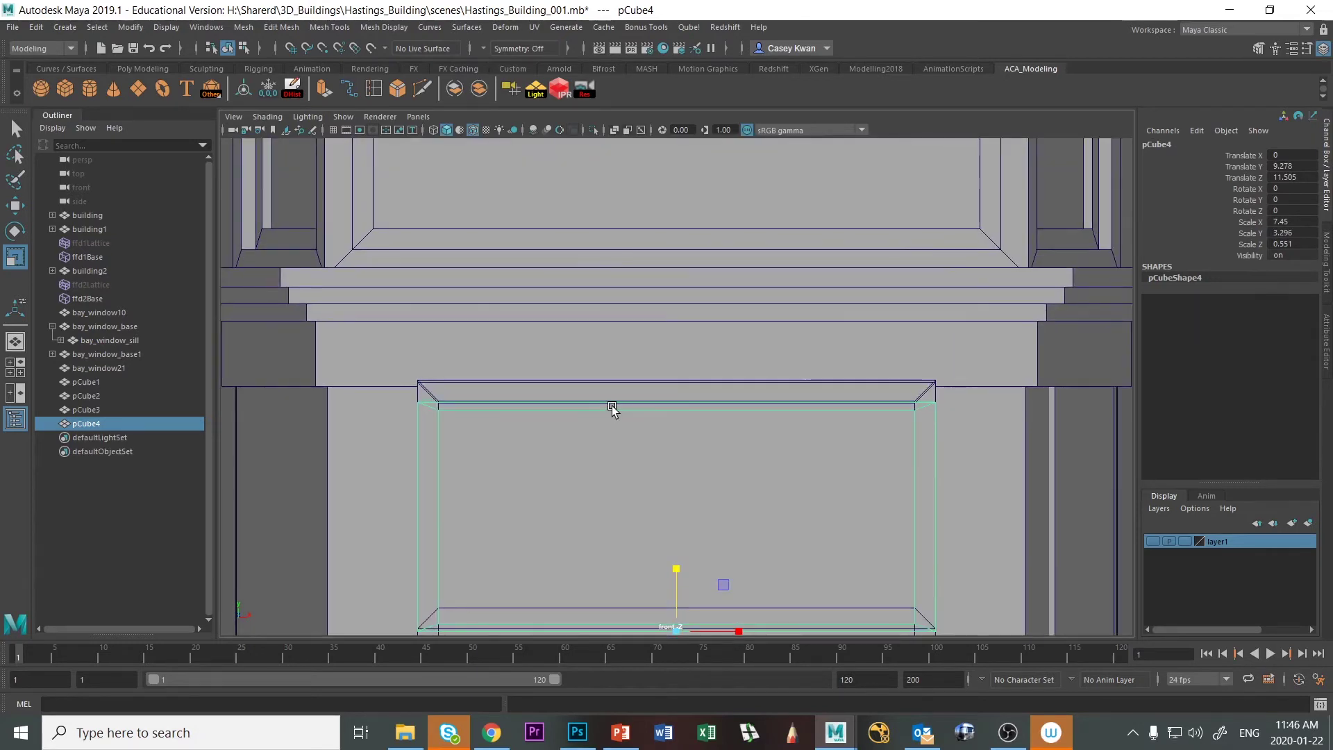
left_click_drag(677, 569, 687, 511)
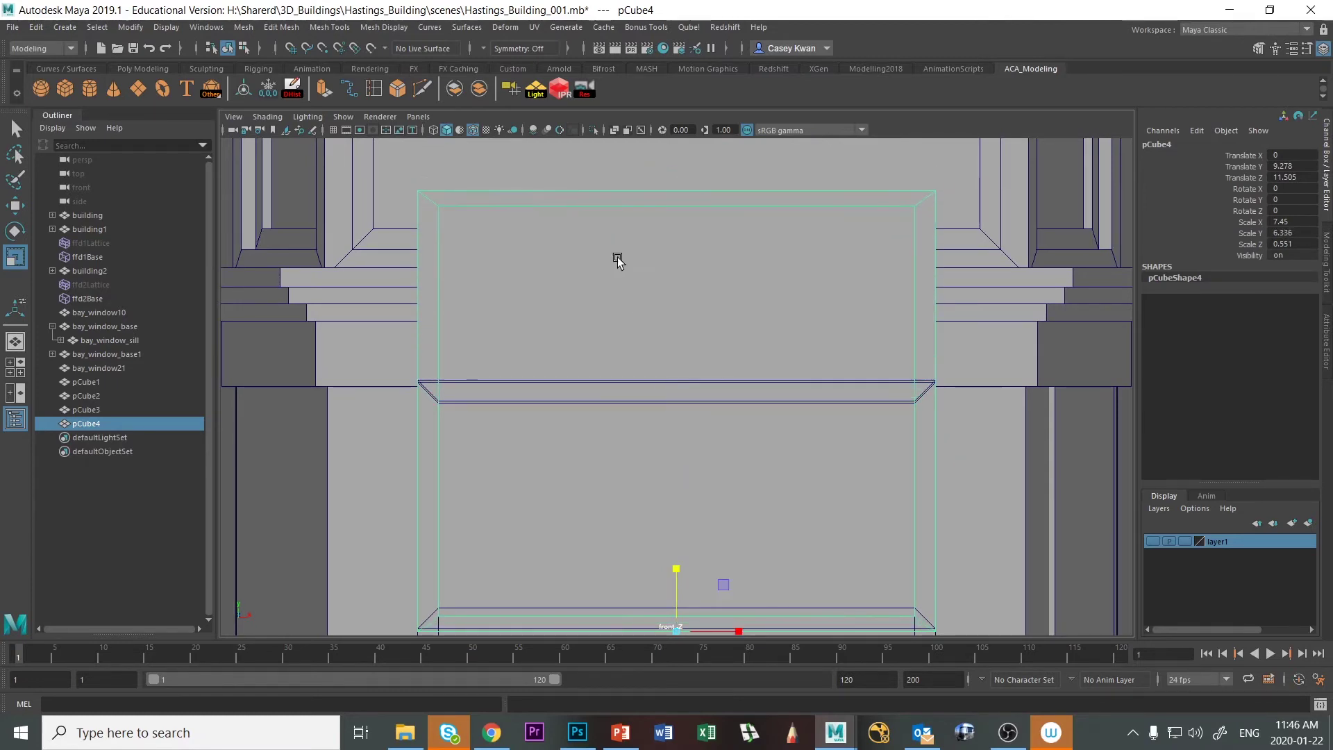
key("Delete")
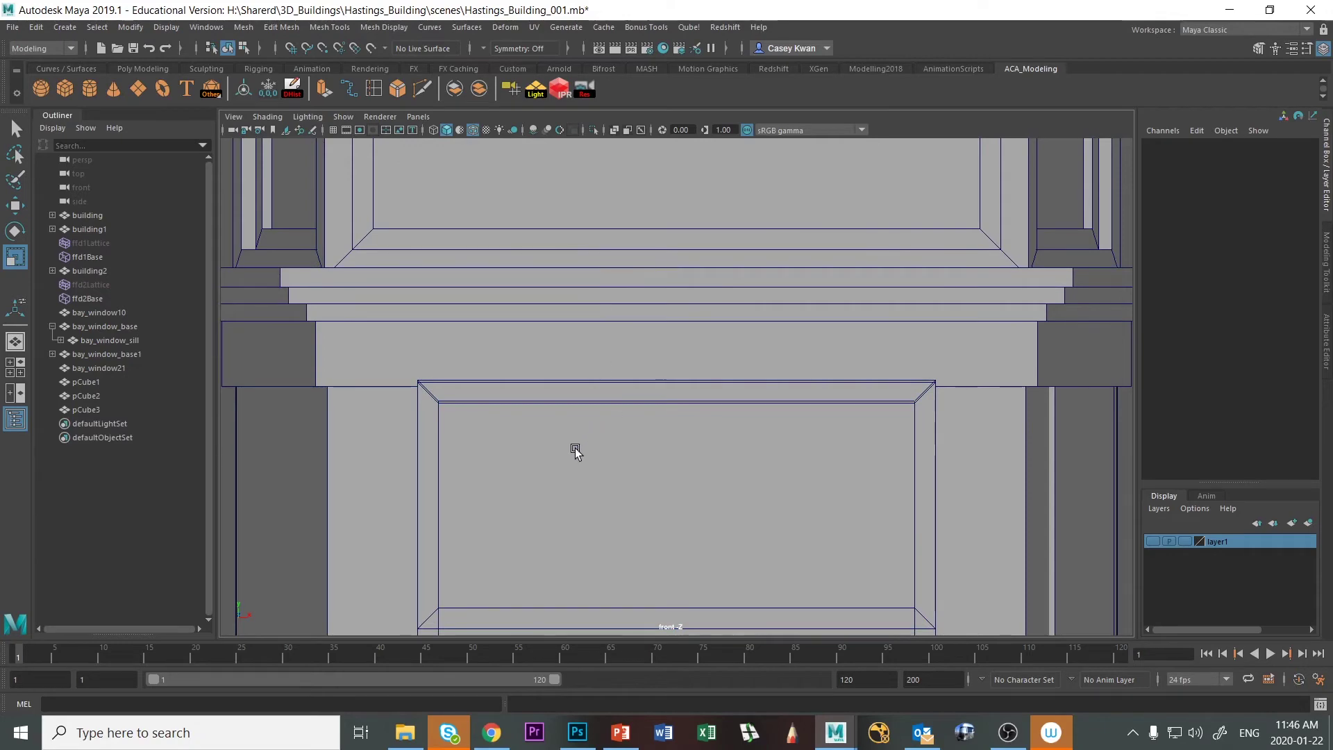
Move the upper sash frame forward in the perspective view to about Z 12.054, in front of the original frame
scroll(575, 448, "down", 5)
key("space")
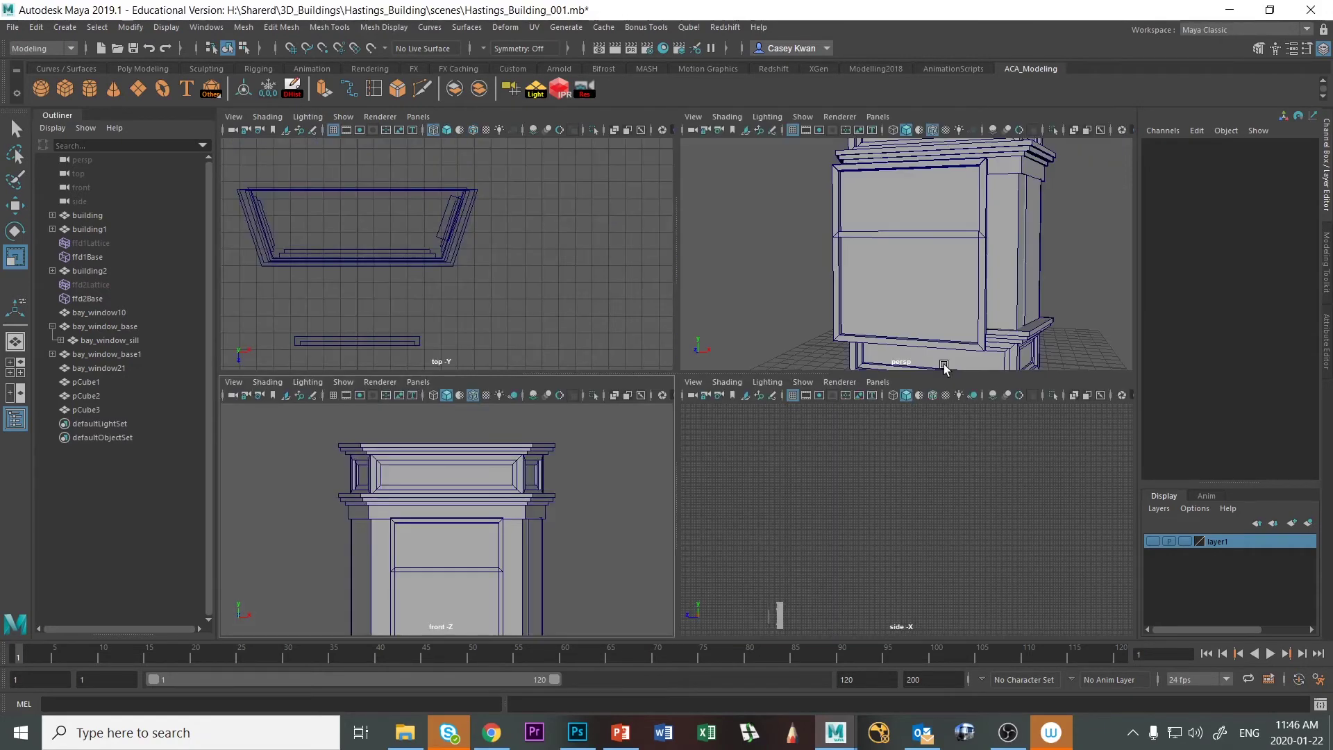
key("space")
left_click_drag(946, 283, 847, 311, "alt")
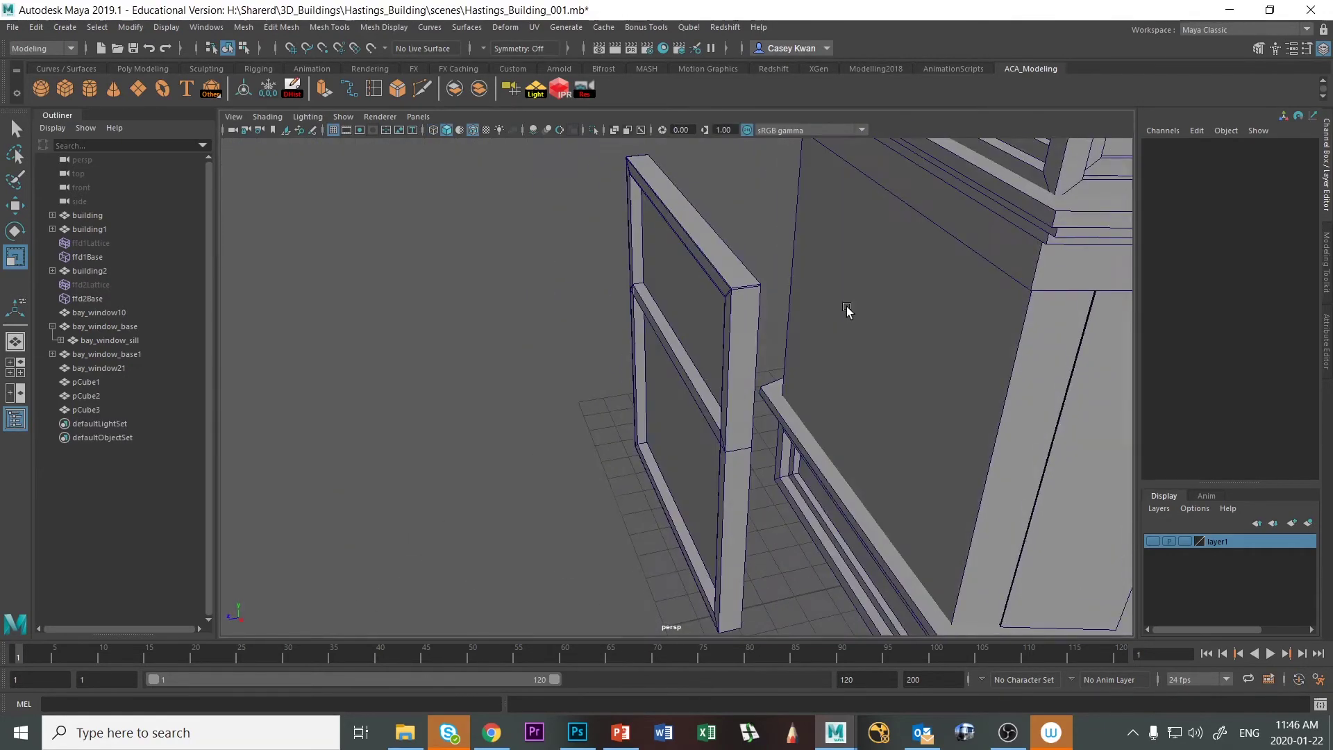
left_click(699, 402)
left_click_drag(810, 378, 798, 319, "alt")
key("w")
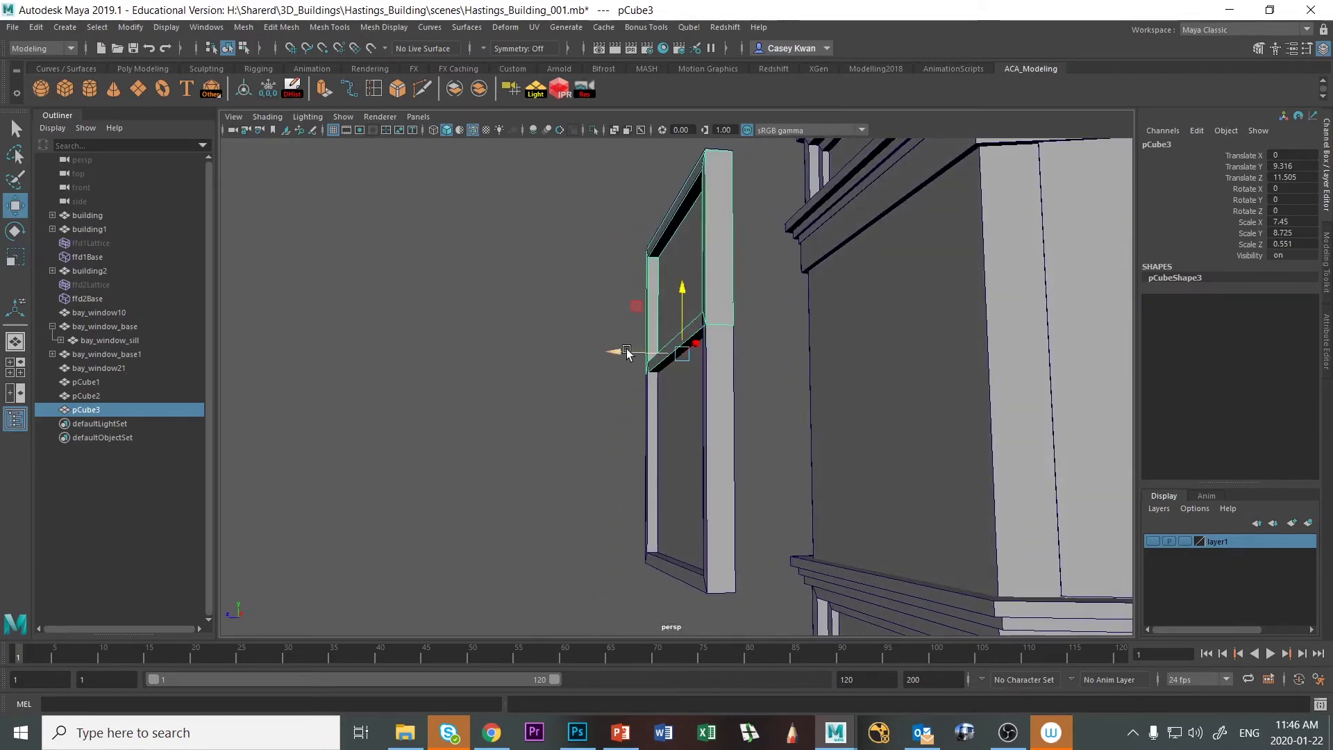
left_click_drag(613, 354, 597, 355)
left_click(712, 411)
left_click_drag(712, 408, 755, 430, "alt")
right_click_drag(791, 305, 743, 307)
left_click_drag(601, 338, 768, 456, "alt")
right_click_drag(743, 350, 676, 354)
left_click(679, 450)
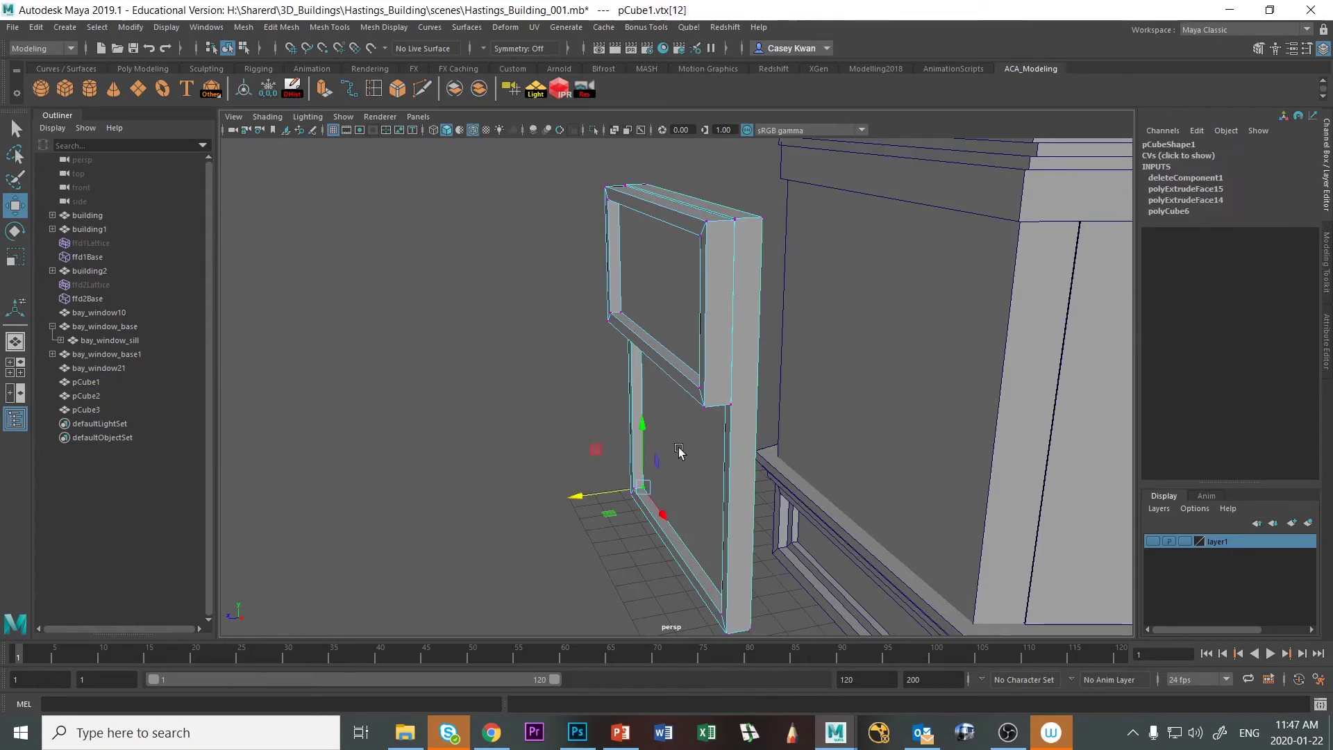
left_click(523, 402)
right_click_drag(750, 350, 799, 334)
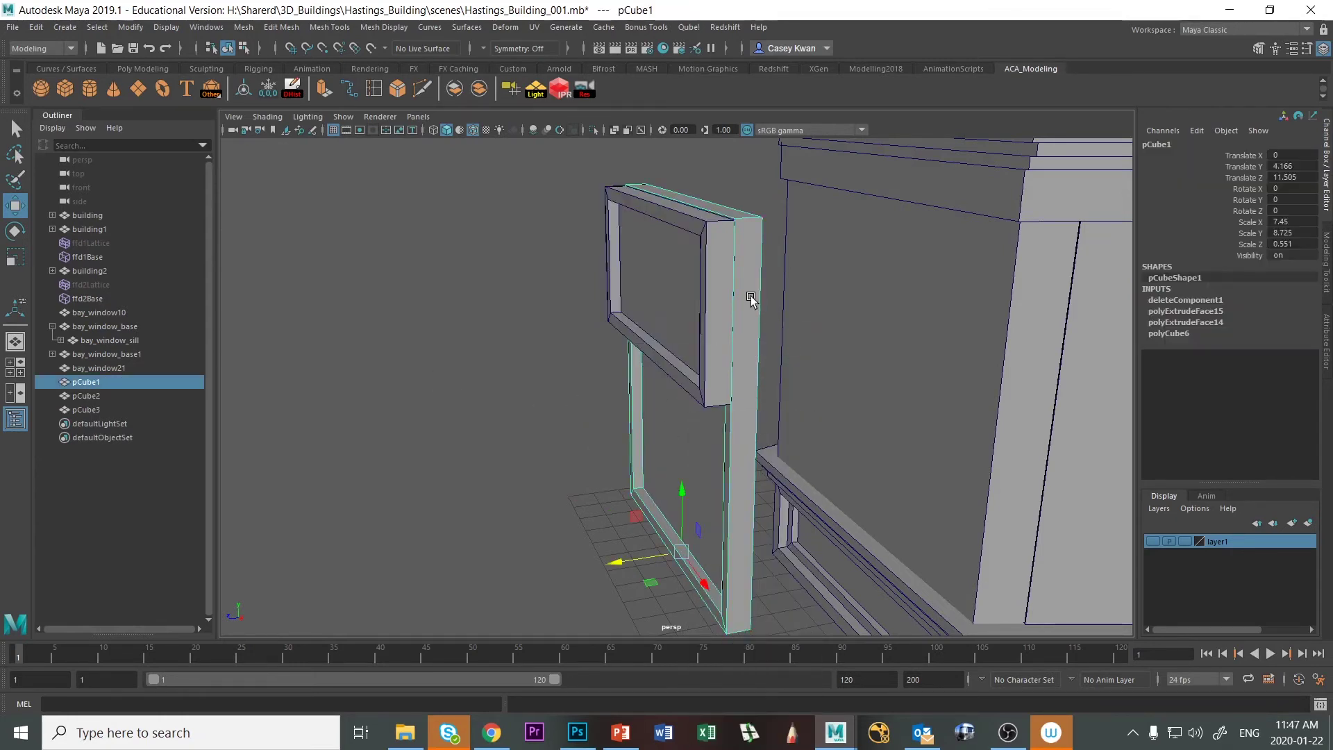
left_click(387, 337)
Lower the original frame's top vertices to the upper sash's bottom rail, leaving a slight overlap, to form the lower sash
left_click(757, 279)
right_click_drag(757, 278, 698, 283)
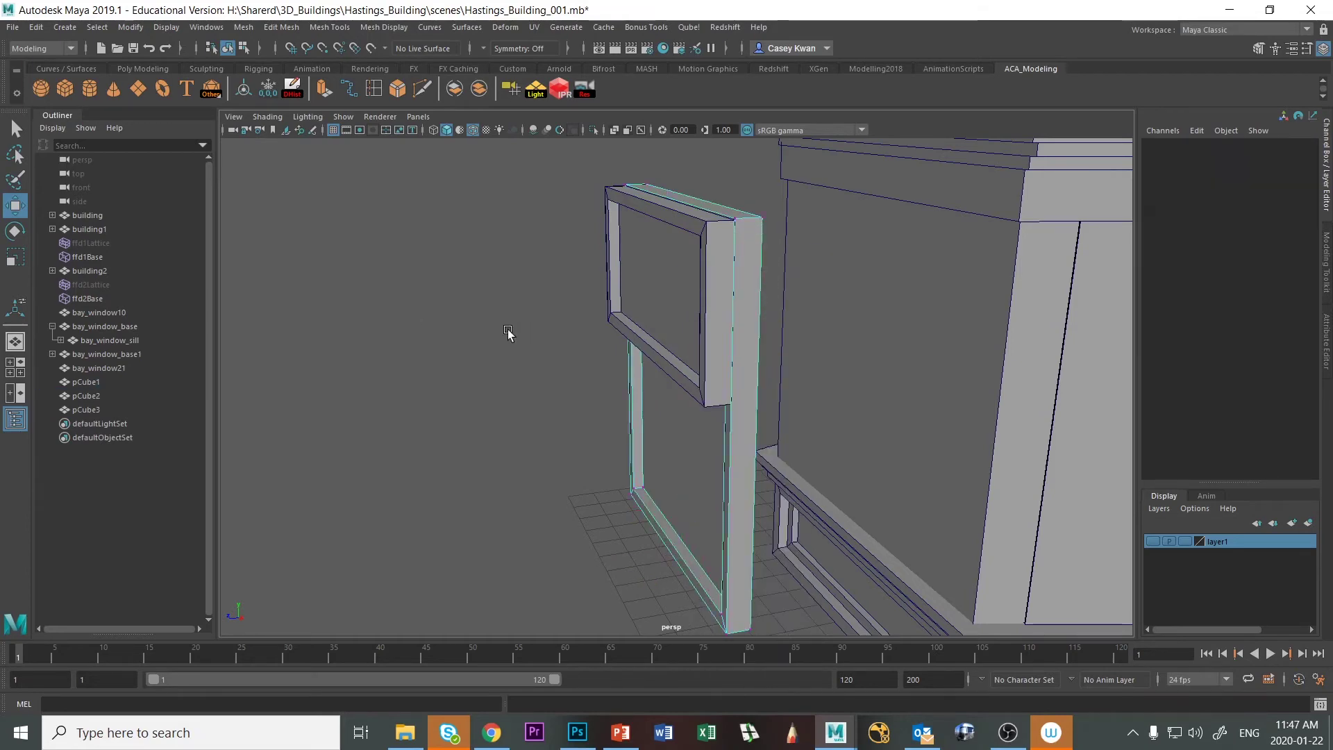
left_click_drag(506, 333, 658, 326, "alt")
left_click_drag(921, 245, 922, 244)
key("f")
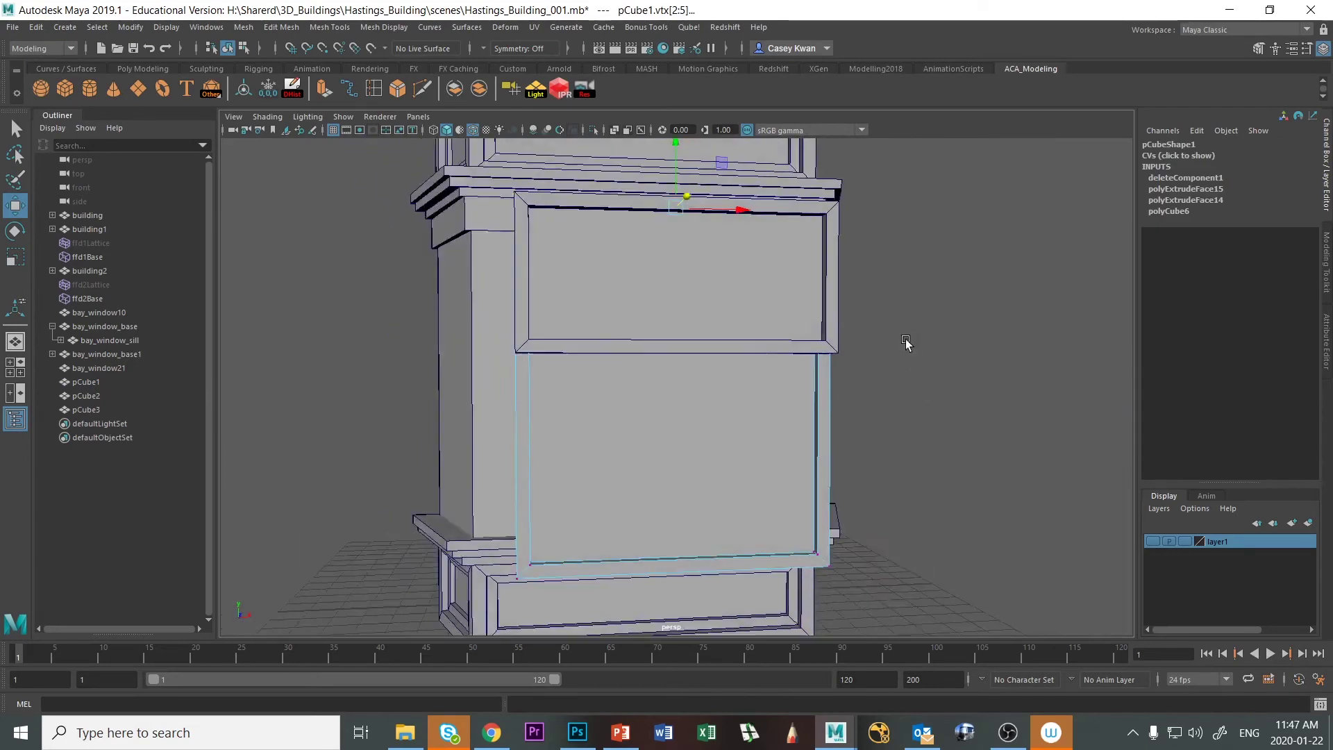
left_click_drag(666, 210, 651, 291)
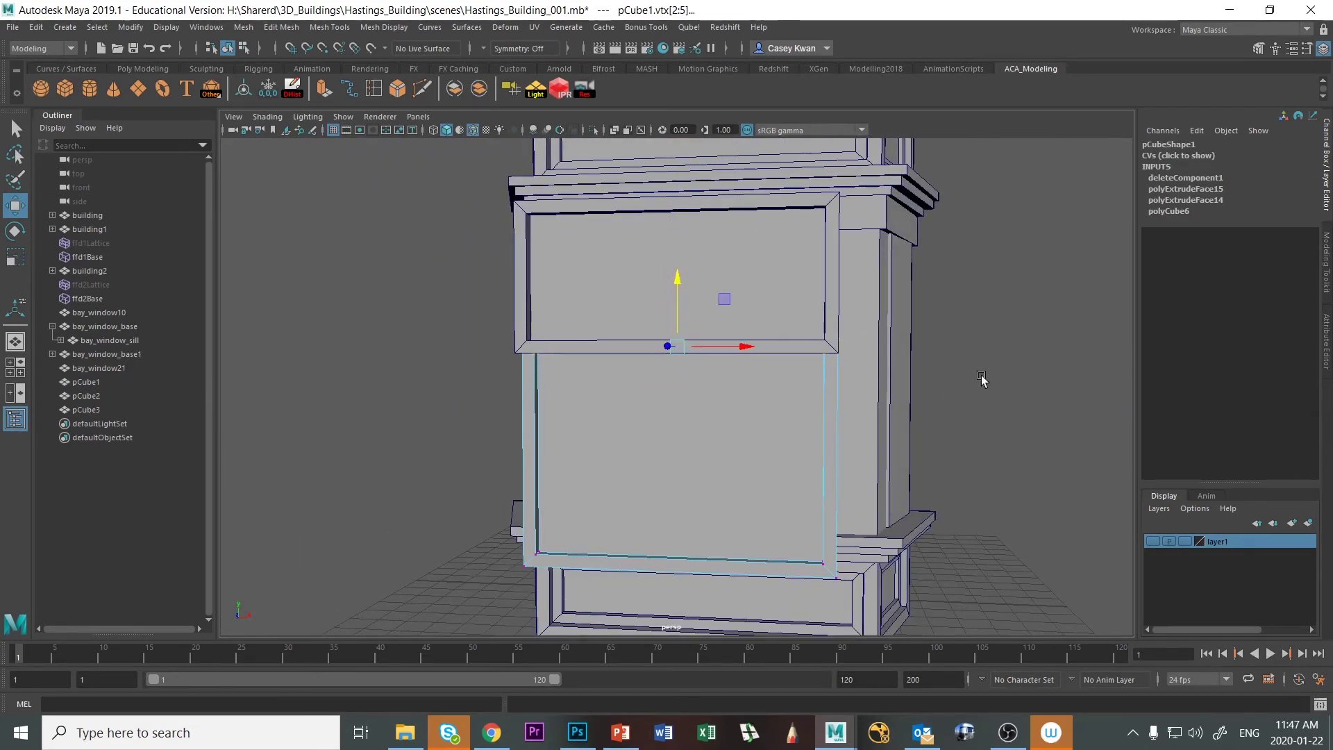
left_click_drag(982, 378, 859, 400, "alt")
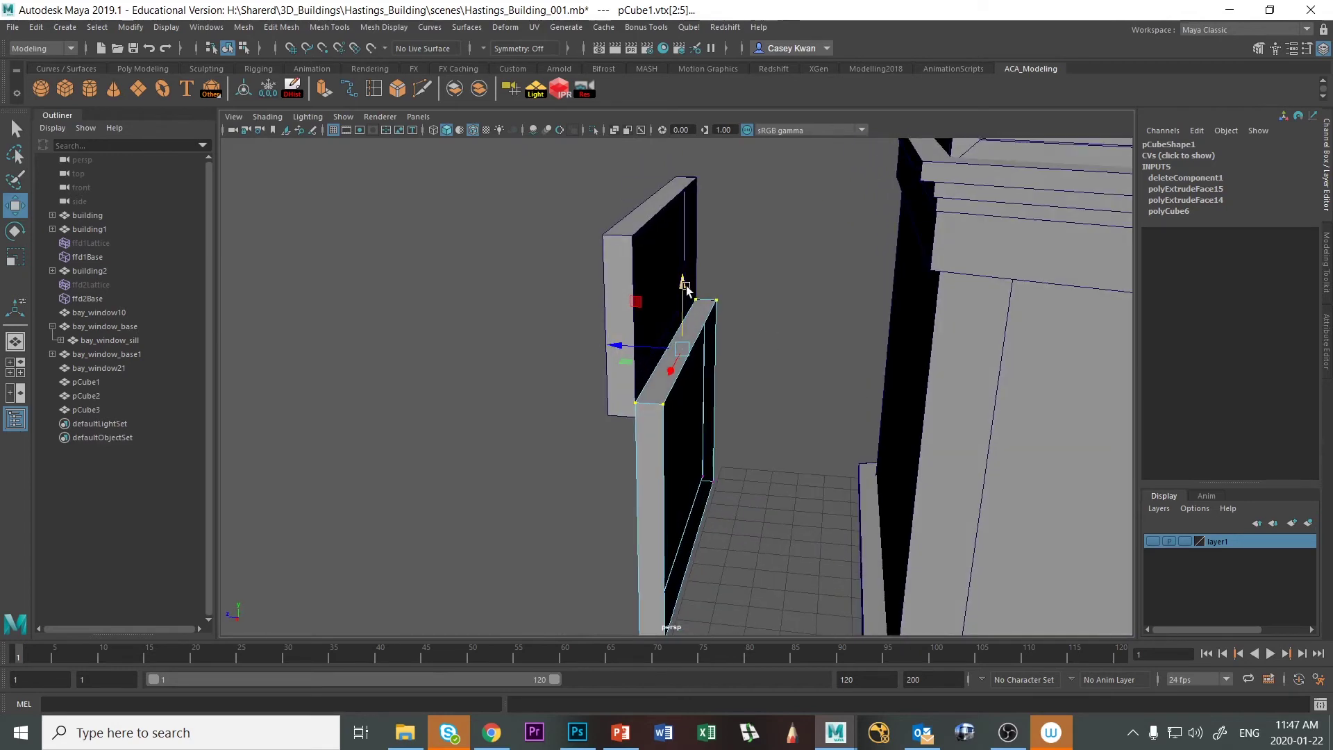
left_click(425, 369)
key("bracketleft")
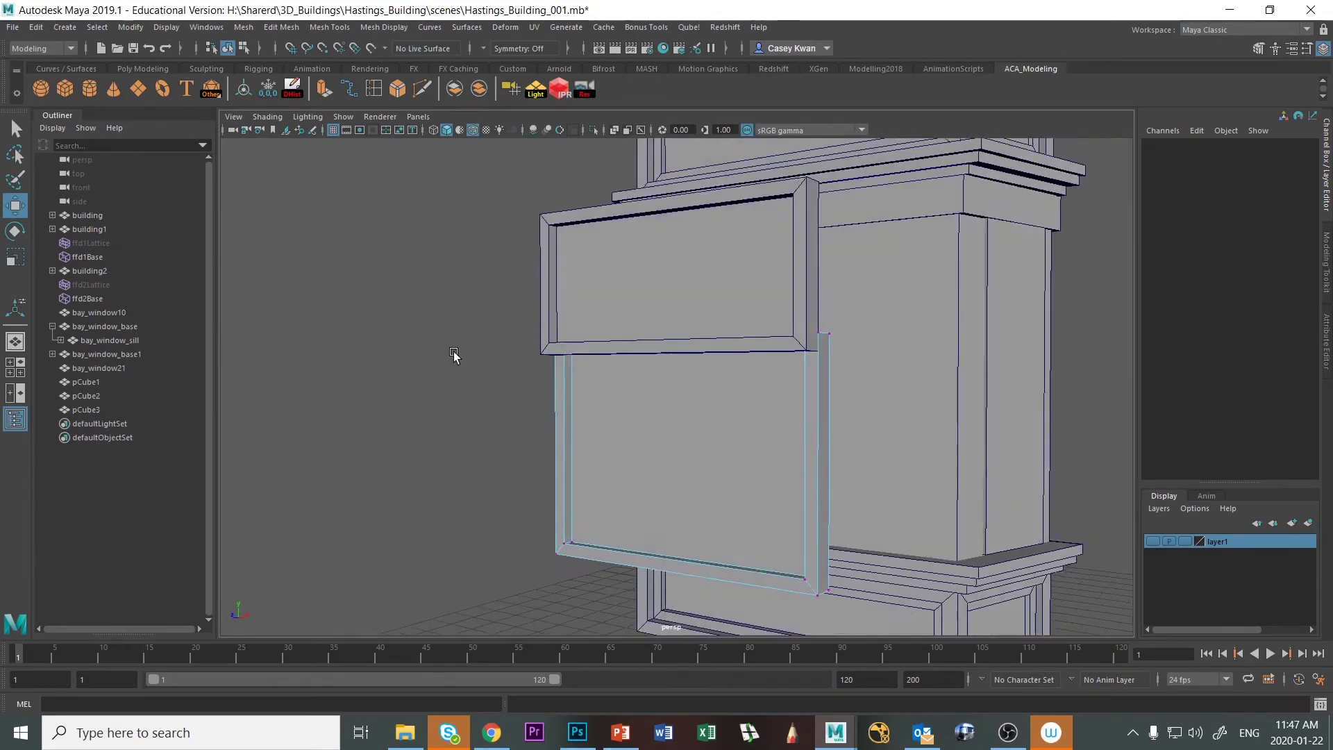
key("bracketleft")
Rename the upper sash frame as window_shash
left_click(811, 269)
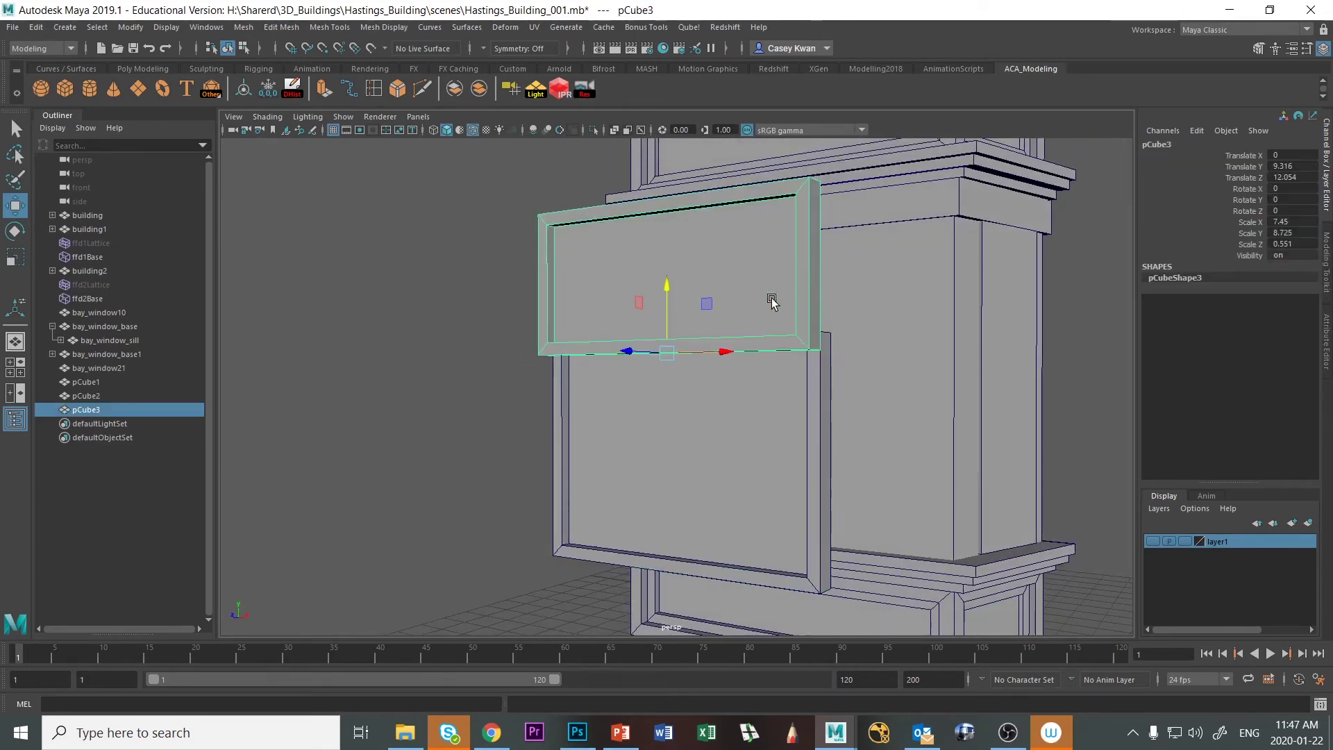
double_click(84, 410)
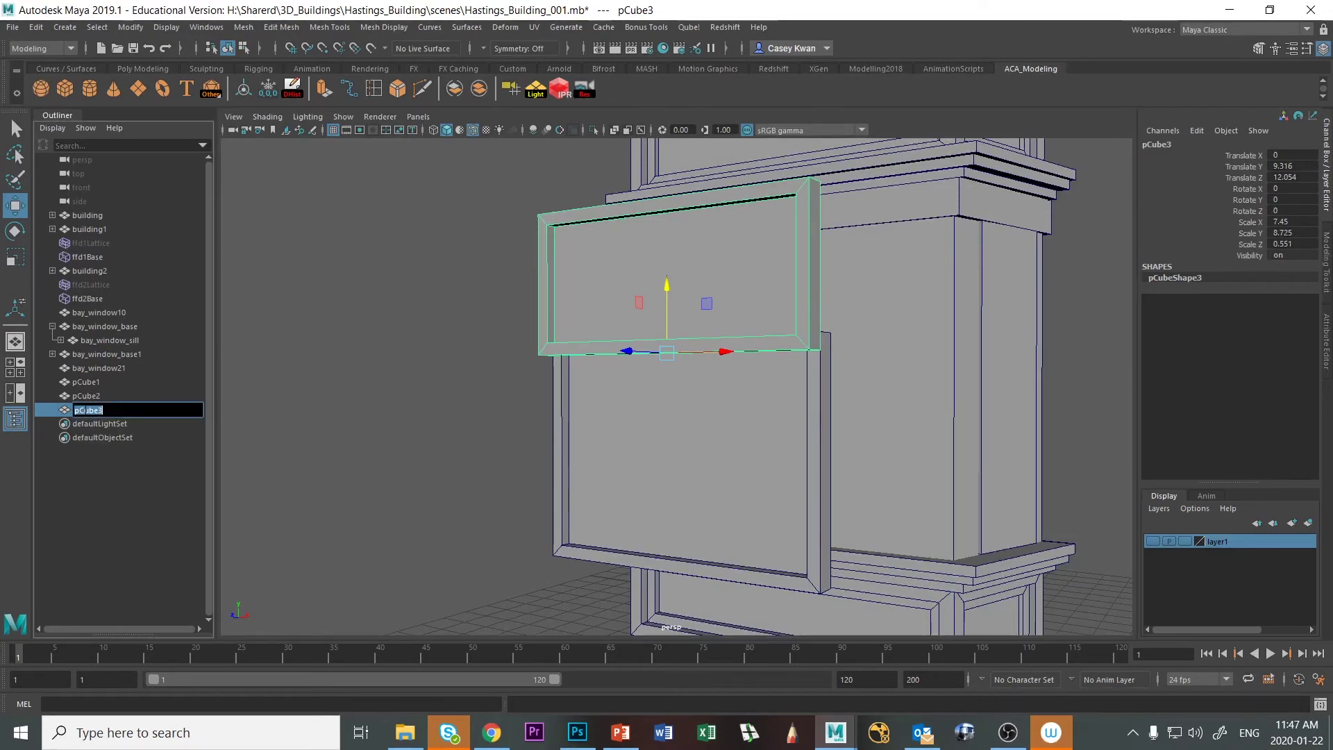
type("windo")
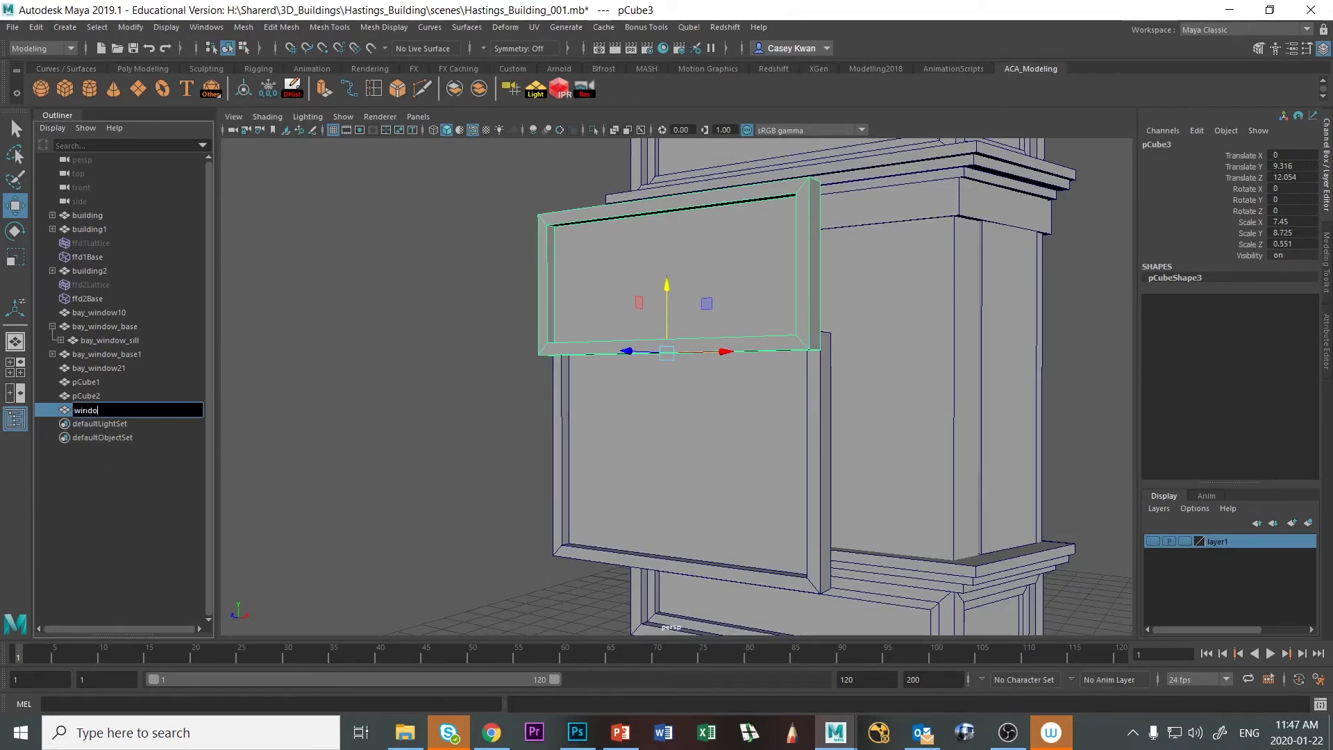
type("w_shash")
key("Return")
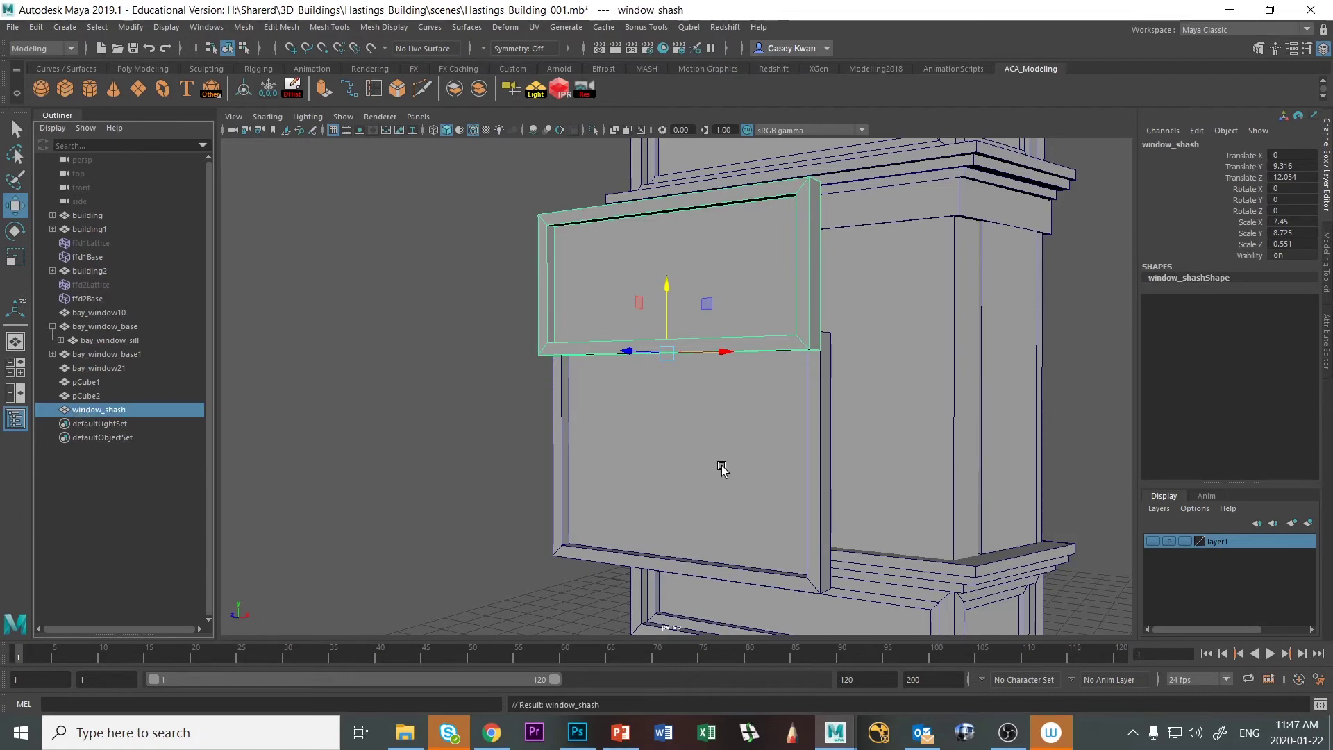
Rename the lower sash frame with the same base name, window_shash, and parent it under the upper sash
left_click(571, 432)
double_click(89, 382)
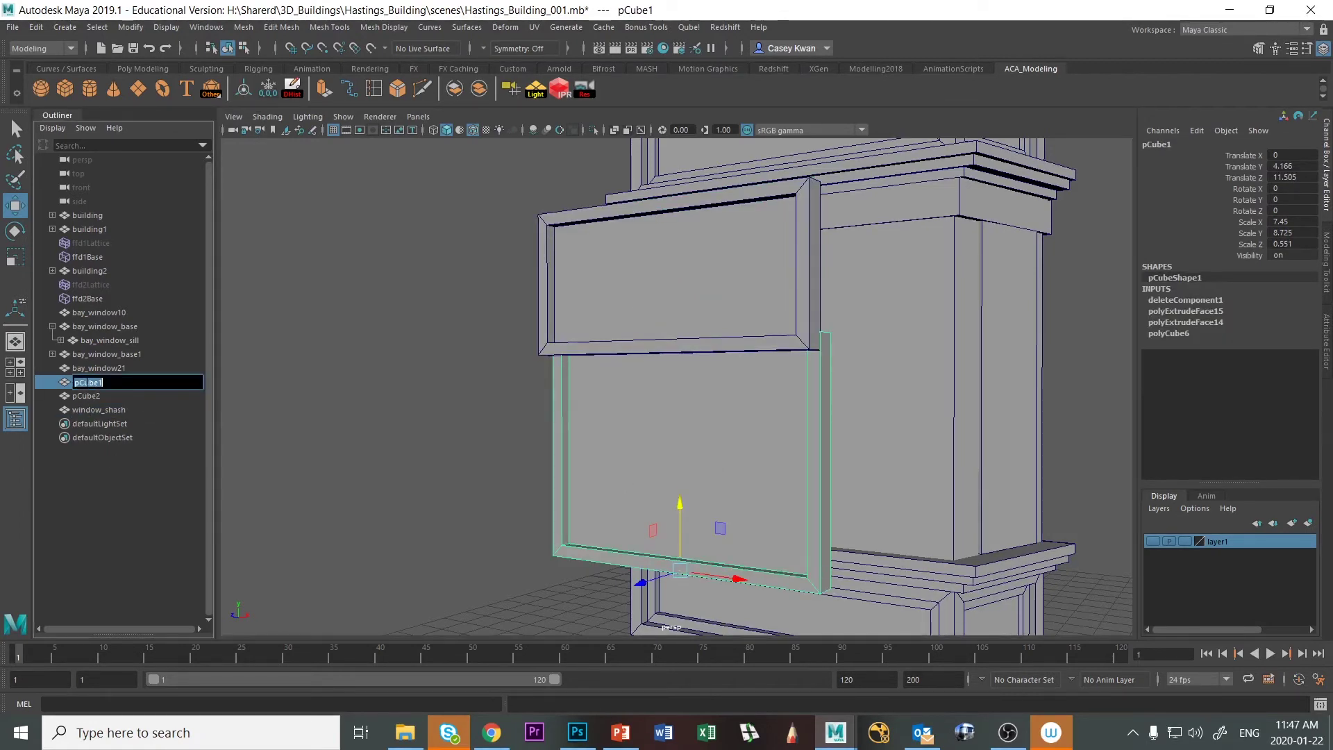
type("window_sha")
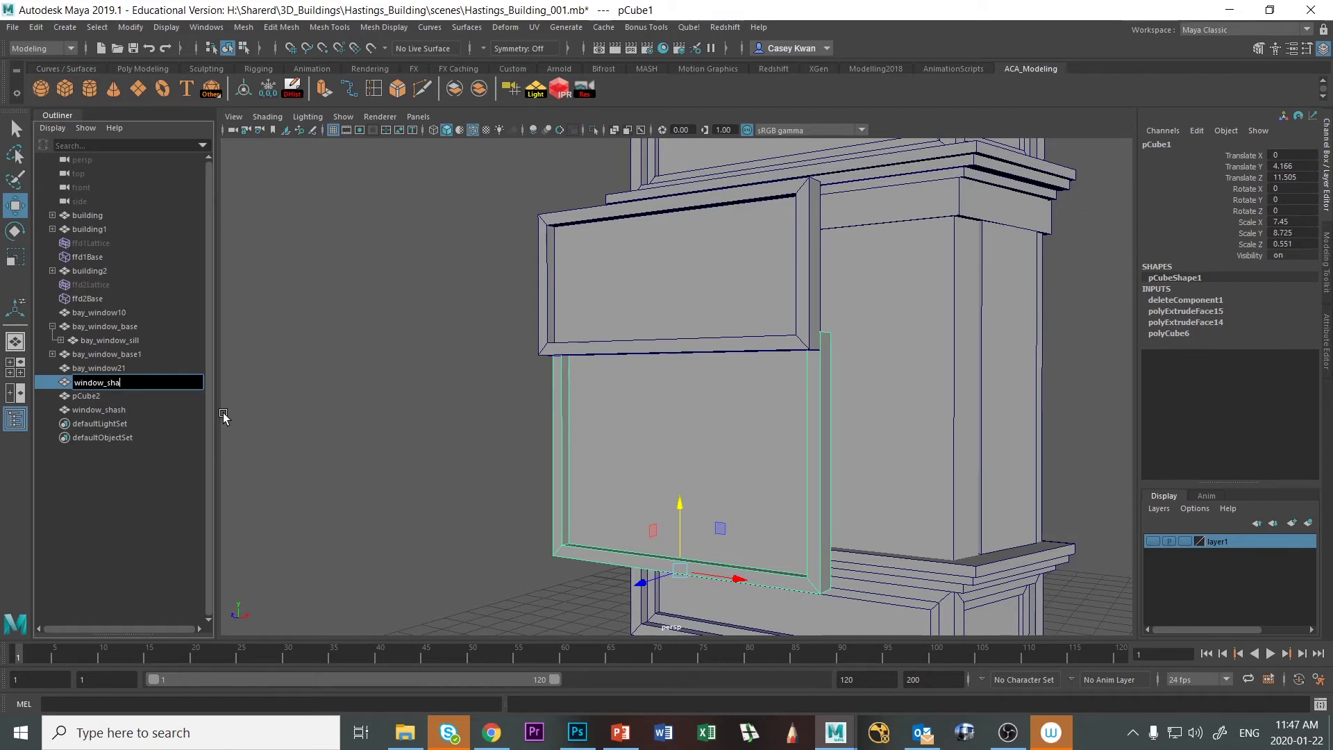
type("sh")
key("Return")
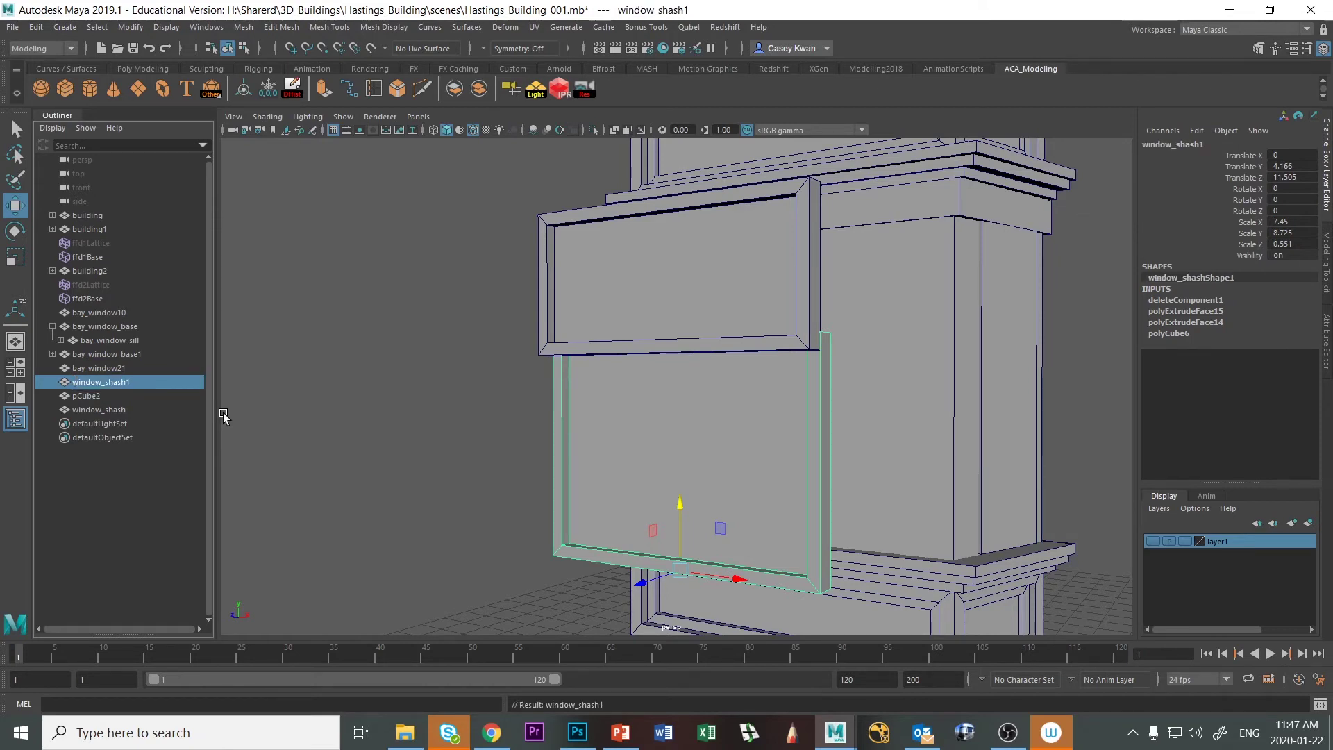
left_click(787, 338, "shift")
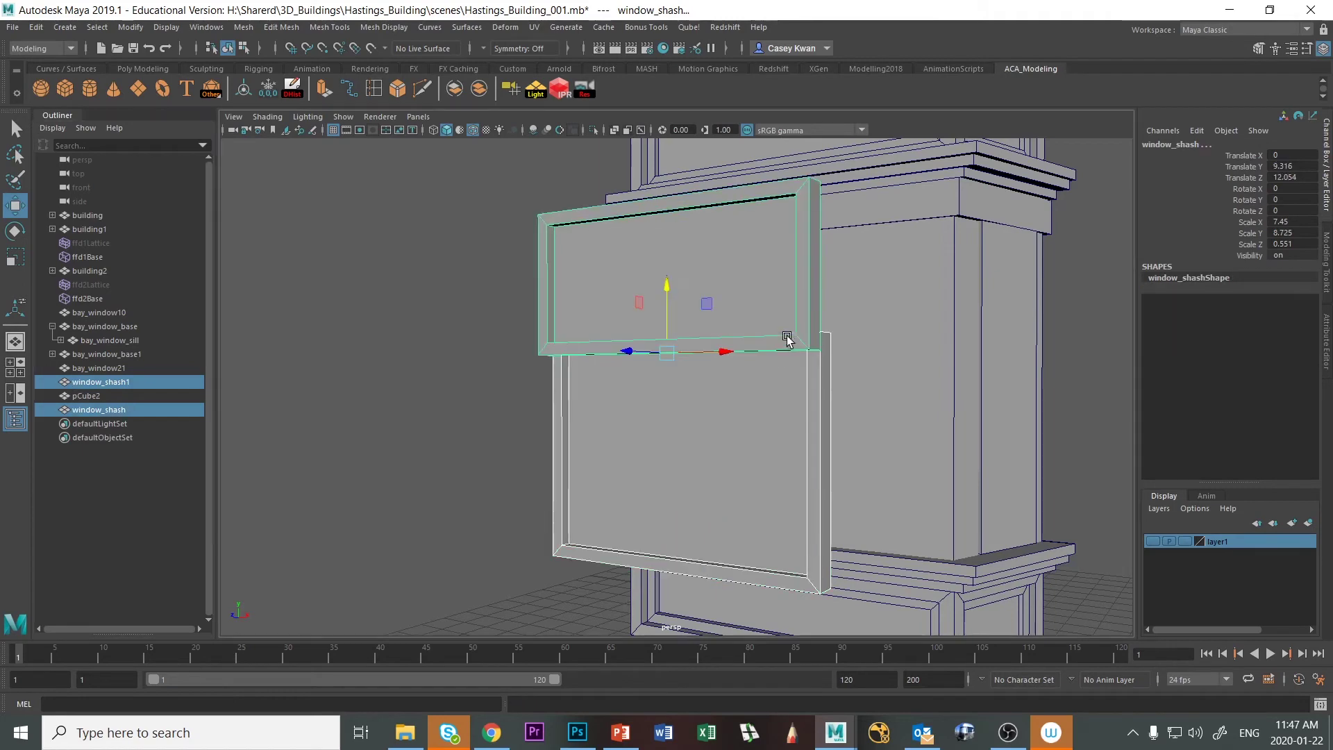
key("p")
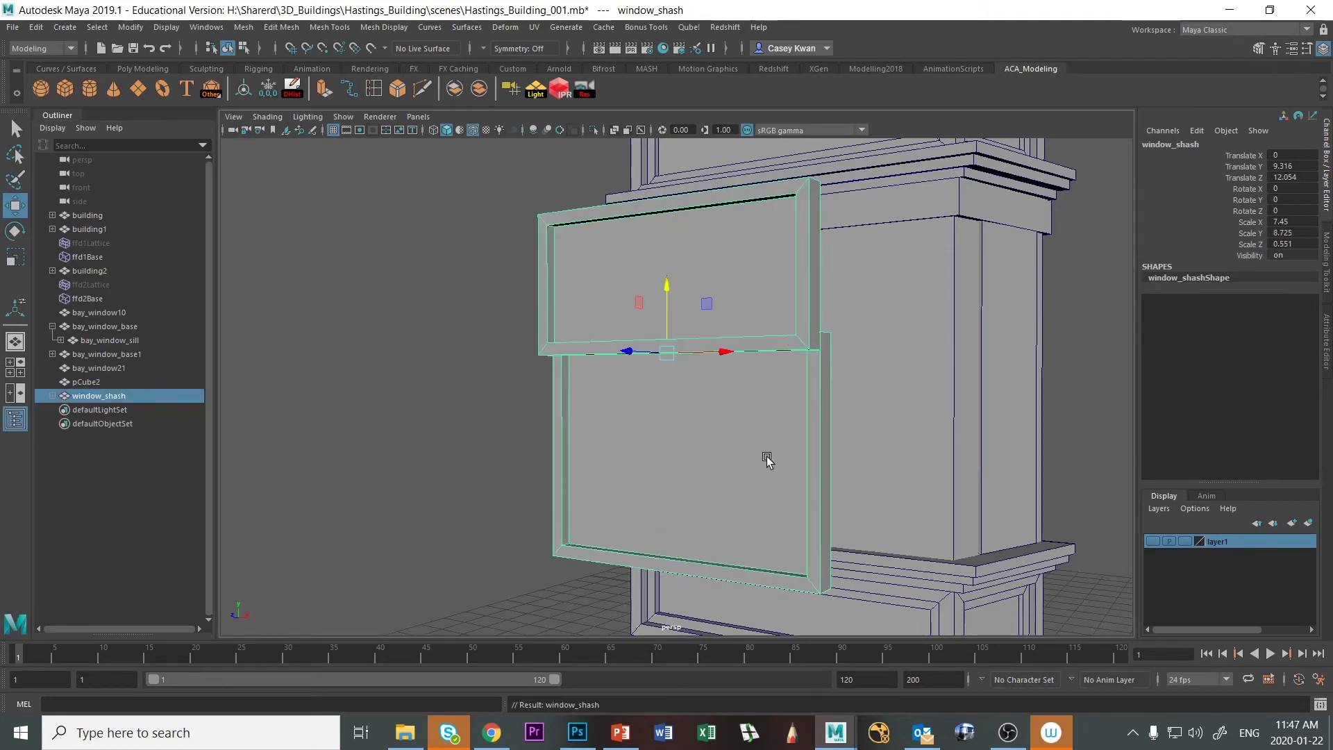
Move the parented sash pair back in Z against the front face of the bay window
left_click_drag(773, 448, 819, 357, "alt")
key("r")
key("w")
left_click_drag(744, 387, 820, 377, "alt")
Insert two vertical edge loops on the bay_window10 block in the wireframe front view, aligned with the sash pair's outer side edges
left_click(816, 390)
key("f")
scroll(776, 487, "up", 3)
left_click_drag(773, 486, 839, 464, "alt")
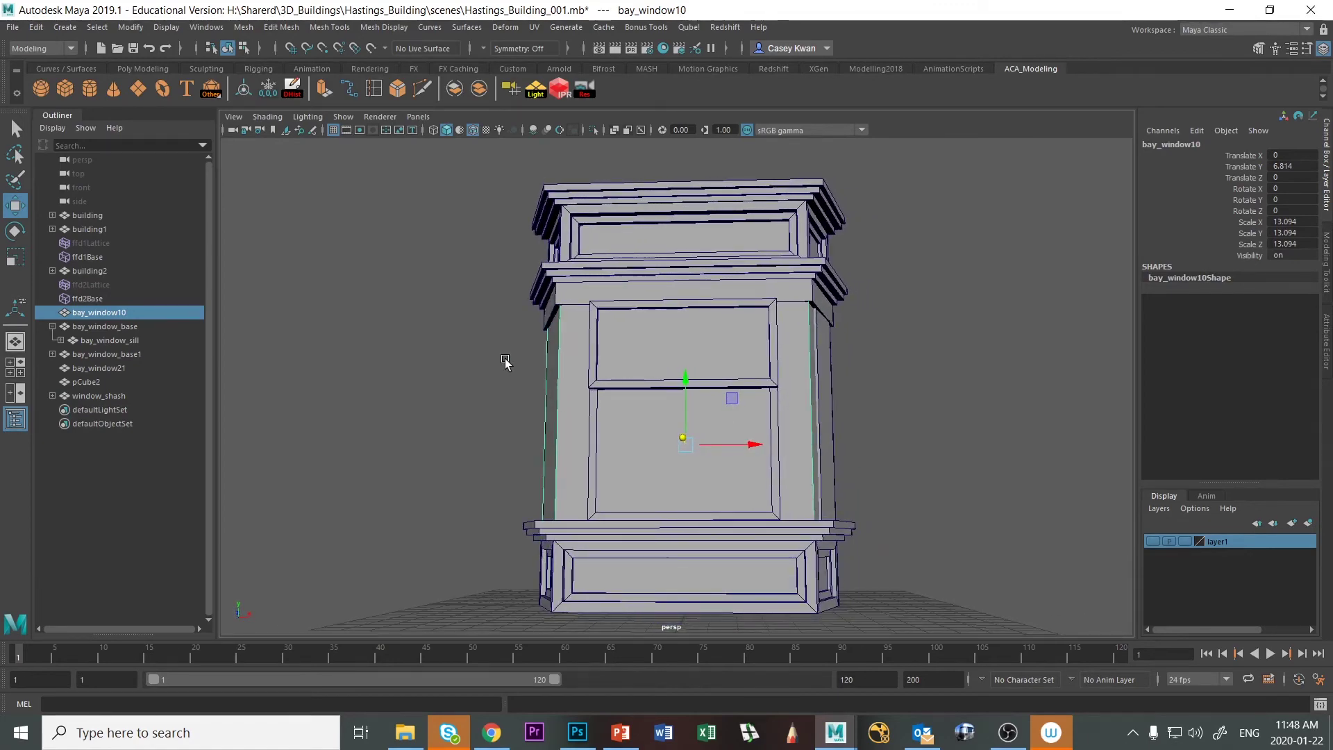
key("4")
left_click_drag(616, 350, 631, 413, "alt")
key("space")
key("space")
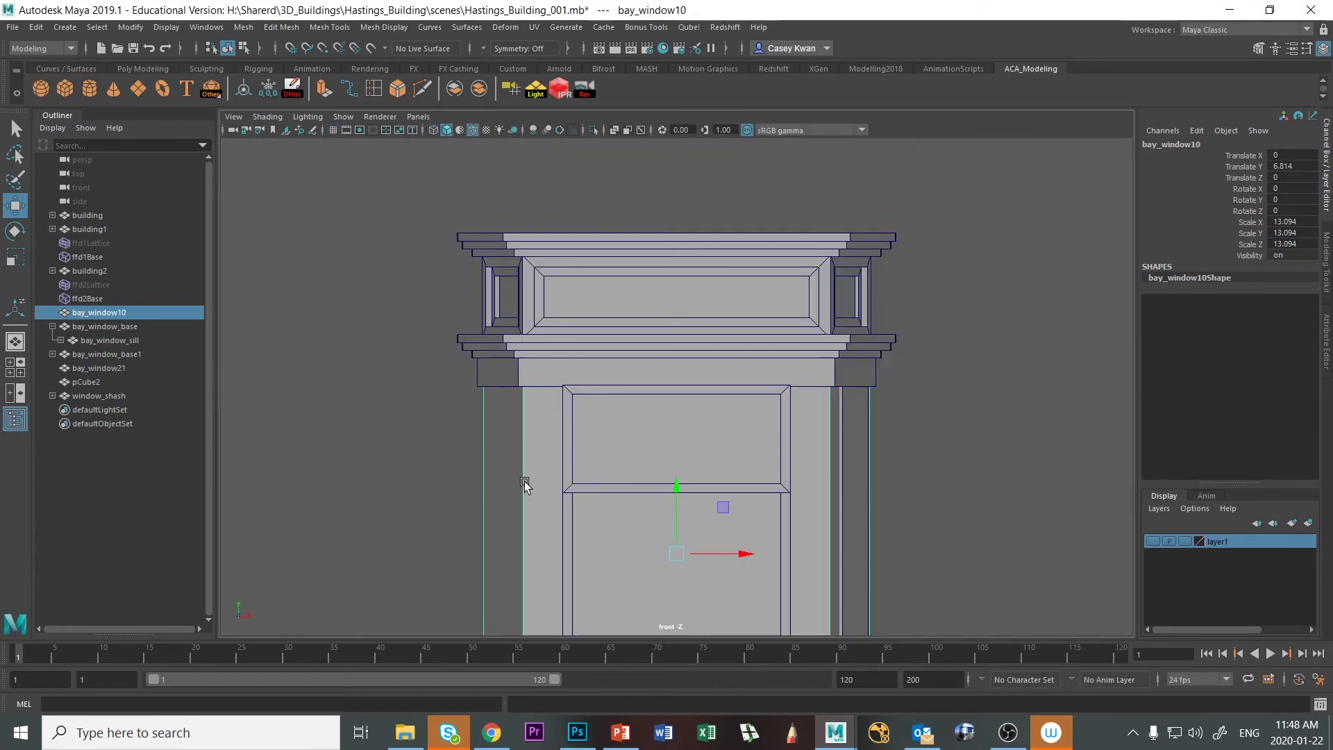
scroll(545, 497, "down", 3)
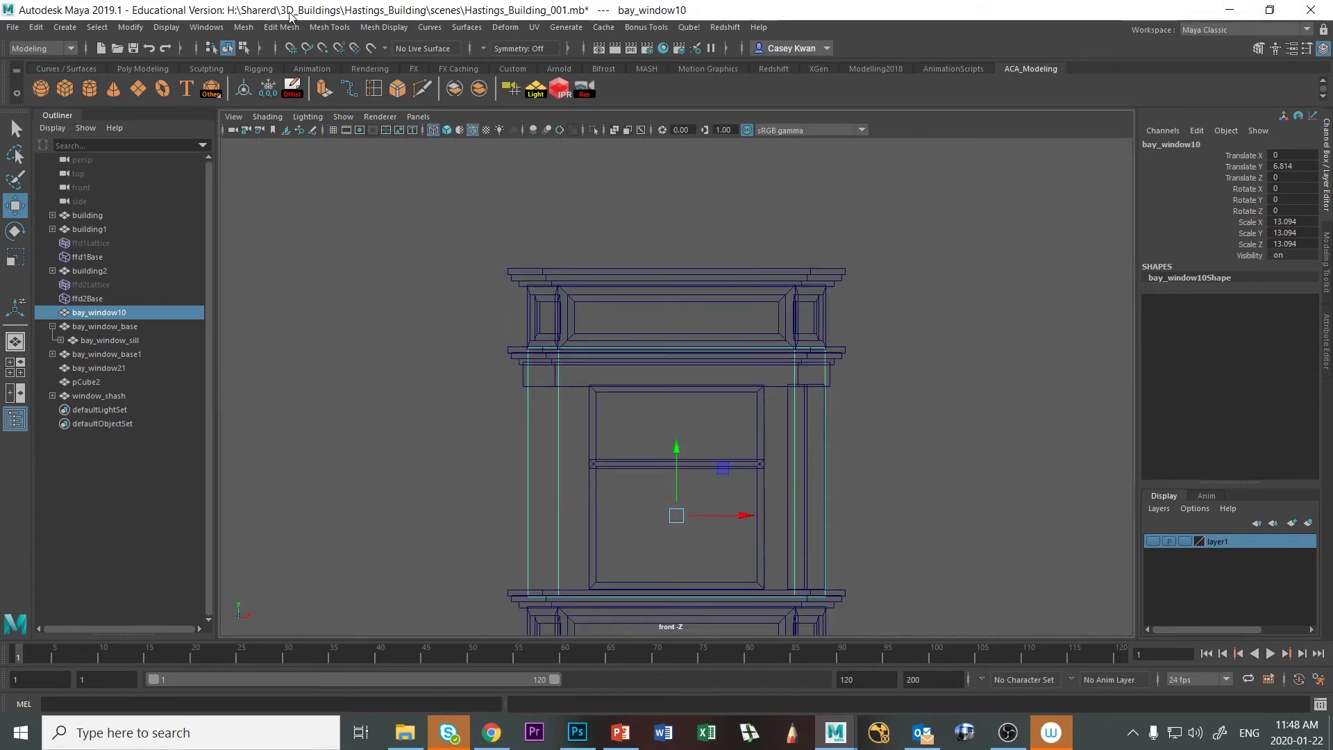
left_click(292, 29)
mouse_move(321, 29)
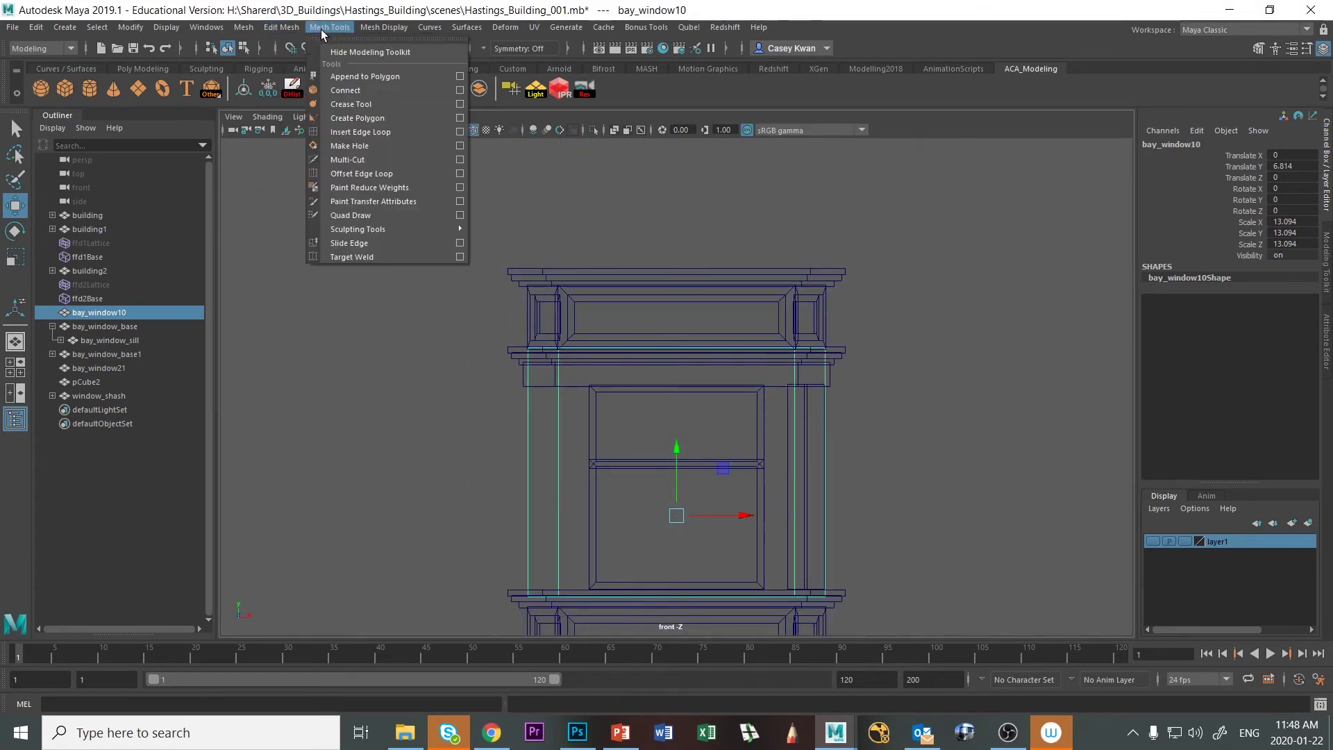
left_click(361, 132)
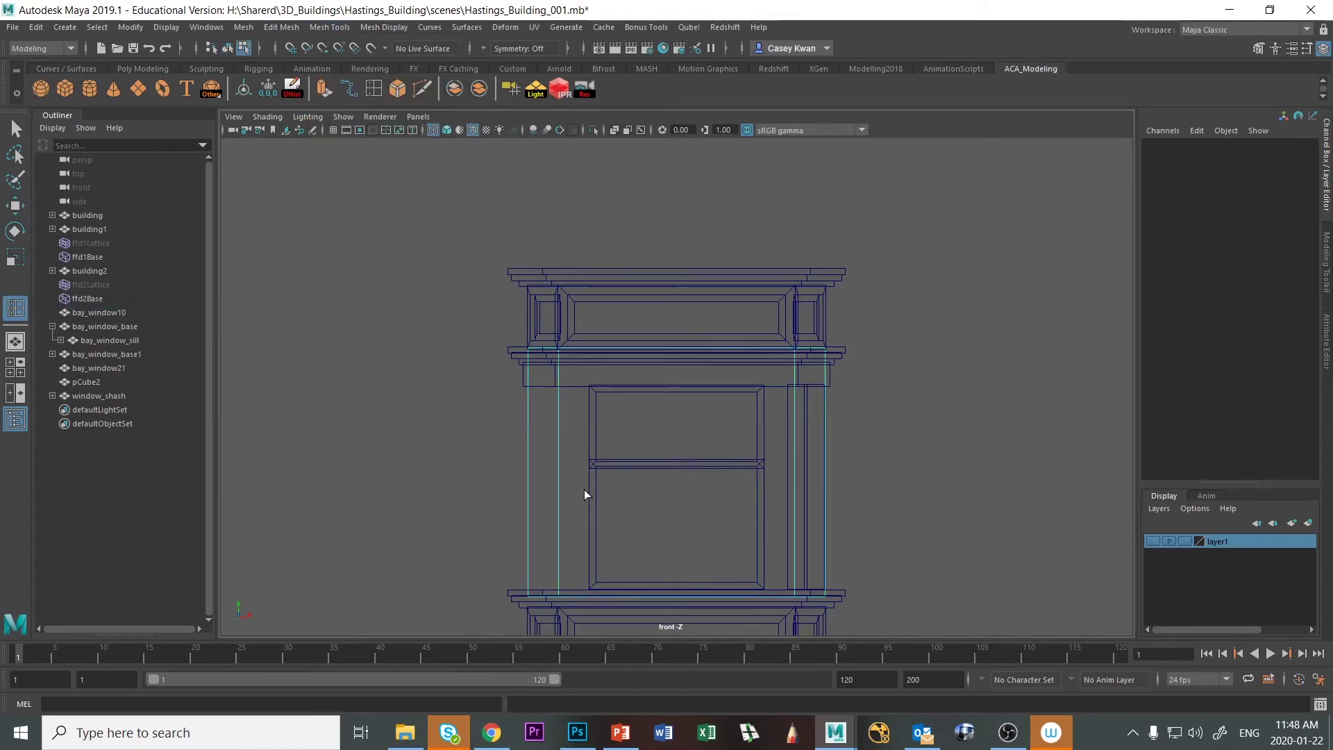
left_click(589, 597)
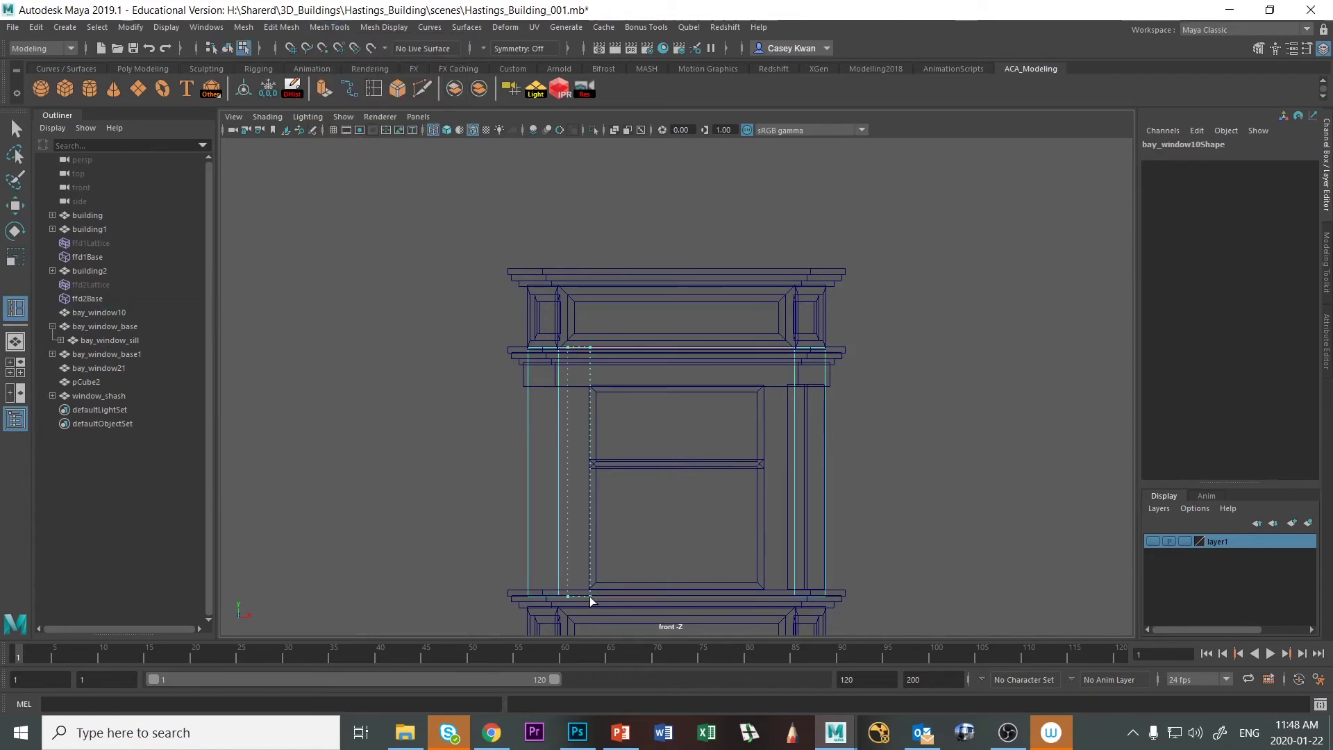
left_click_drag(586, 596, 590, 595)
left_click_drag(592, 595, 591, 595)
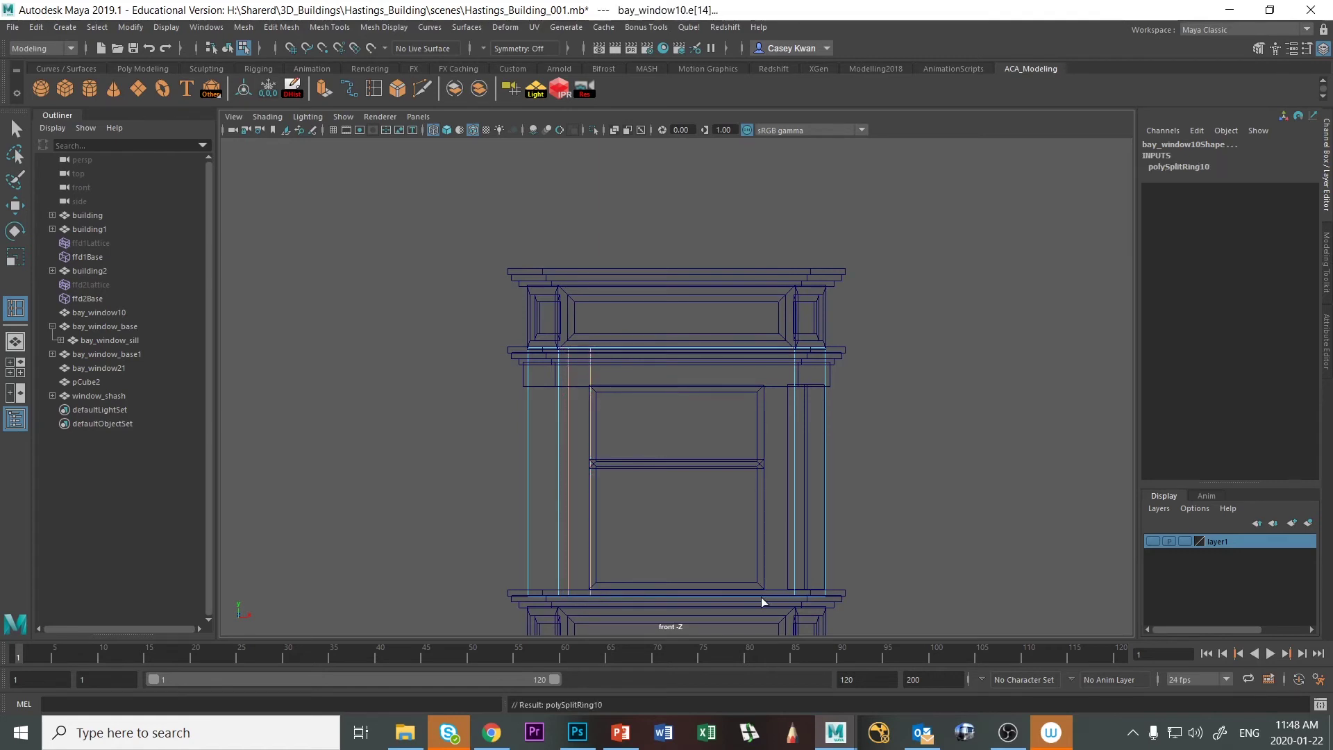
left_click_drag(761, 597, 761, 598)
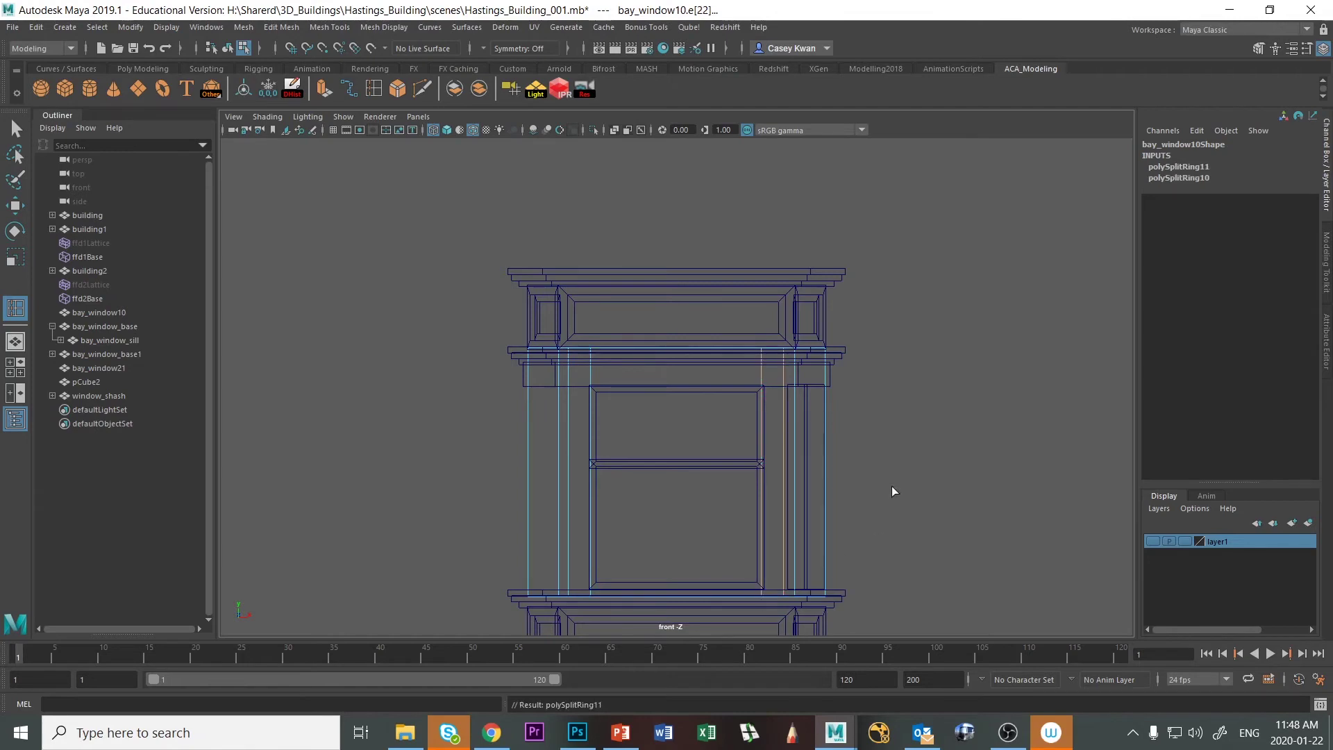
left_click(904, 464)
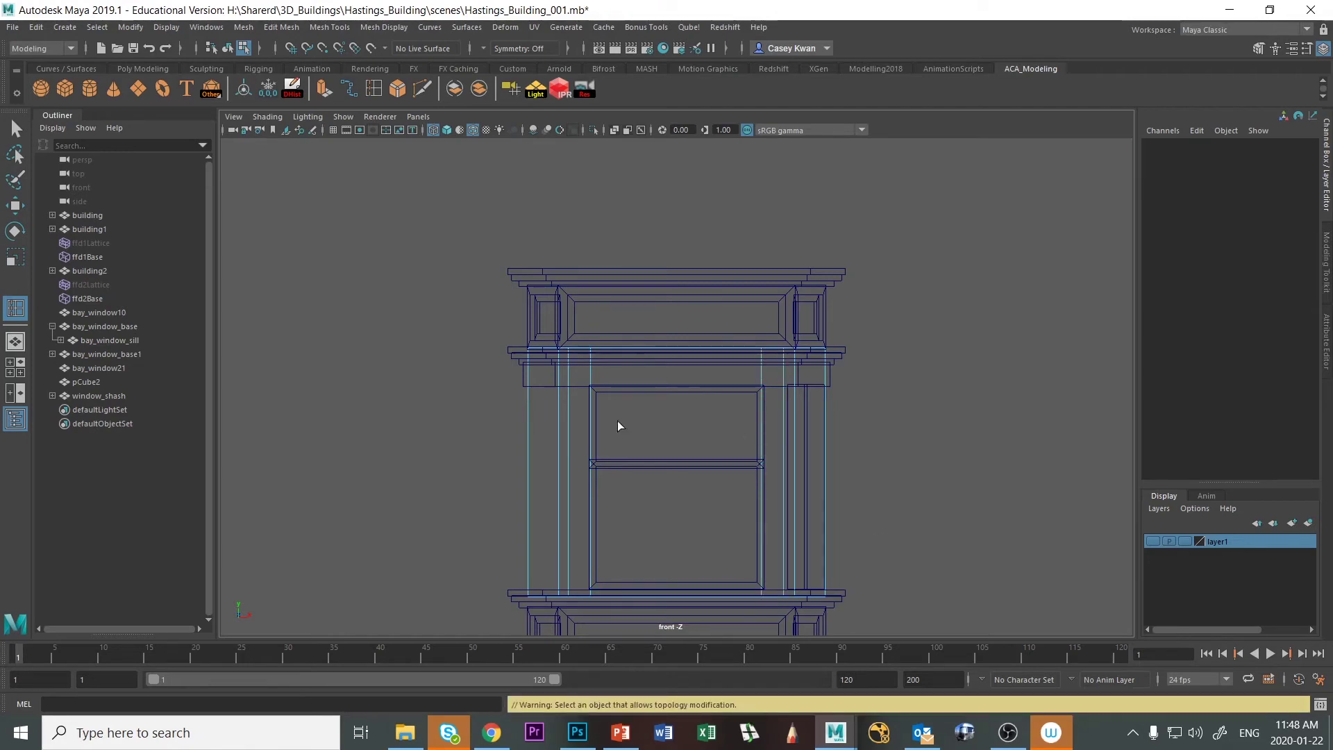
Insert two horizontal edge loops on the bay_window10 block, aligned with the top and bottom edges of the sash pair
left_click(529, 392)
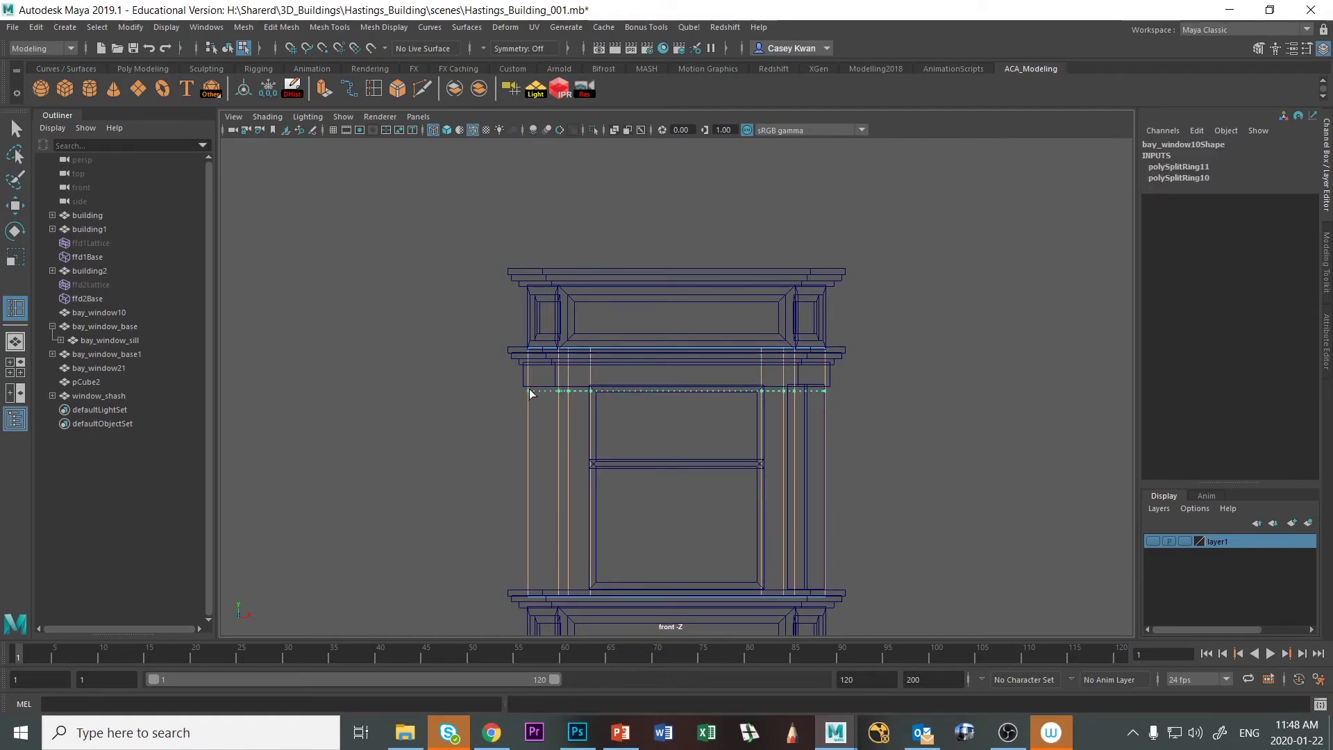
left_click(532, 387)
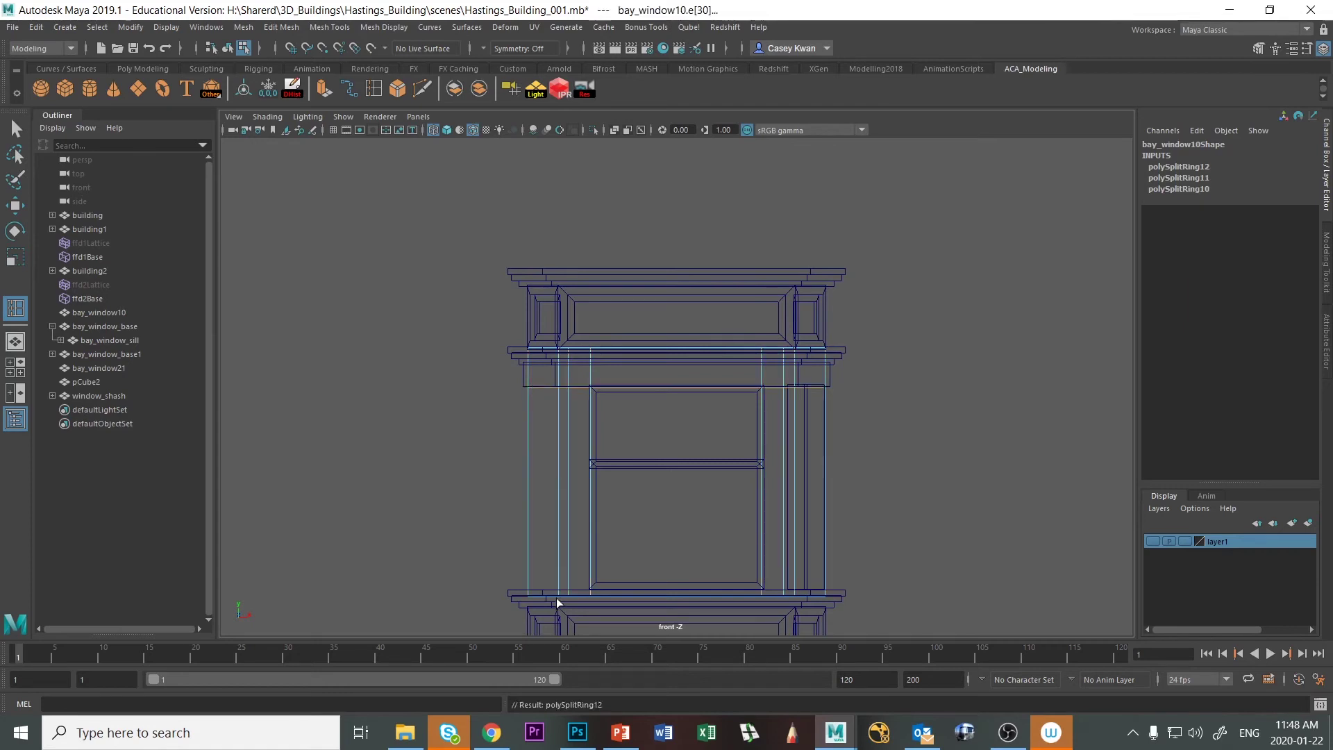
left_click_drag(526, 580, 530, 588)
left_click(1021, 466)
Delete the front face of the bay_window10 block enclosed by the new edge loops, behind the sash pair
key("space")
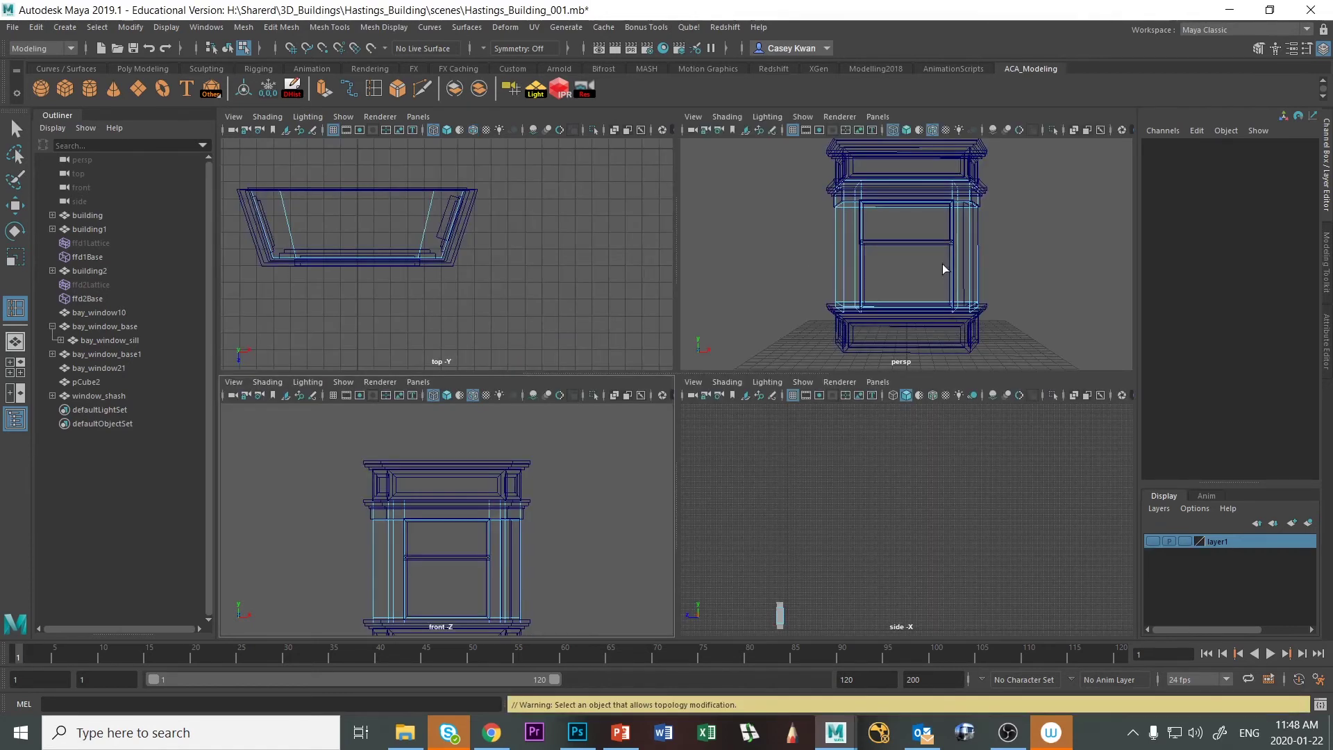
key("space")
mouse_move(944, 302)
left_mouse_down("alt")
mouse_move(880, 399)
mouse_move(905, 363)
mouse_move(893, 369)
mouse_move(909, 369)
left_mouse_up("alt")
key("5")
key("4")
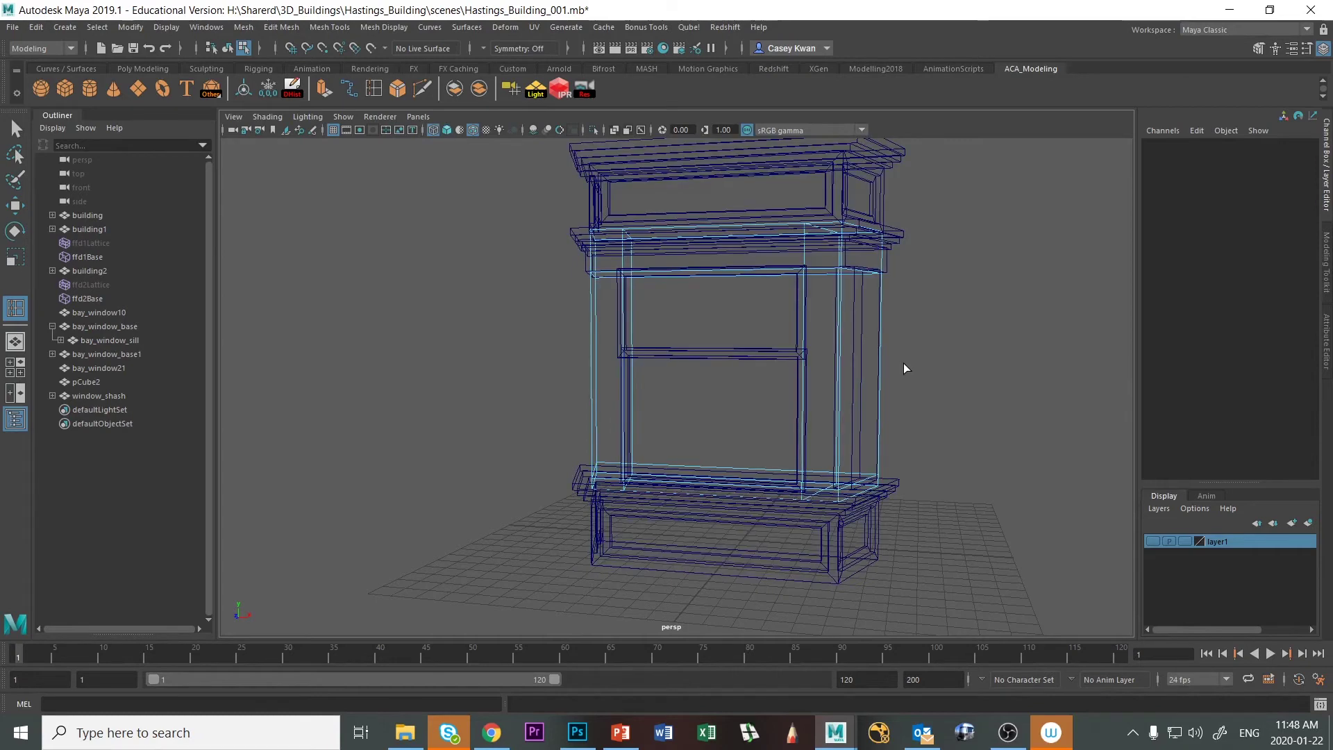
right_click(744, 402)
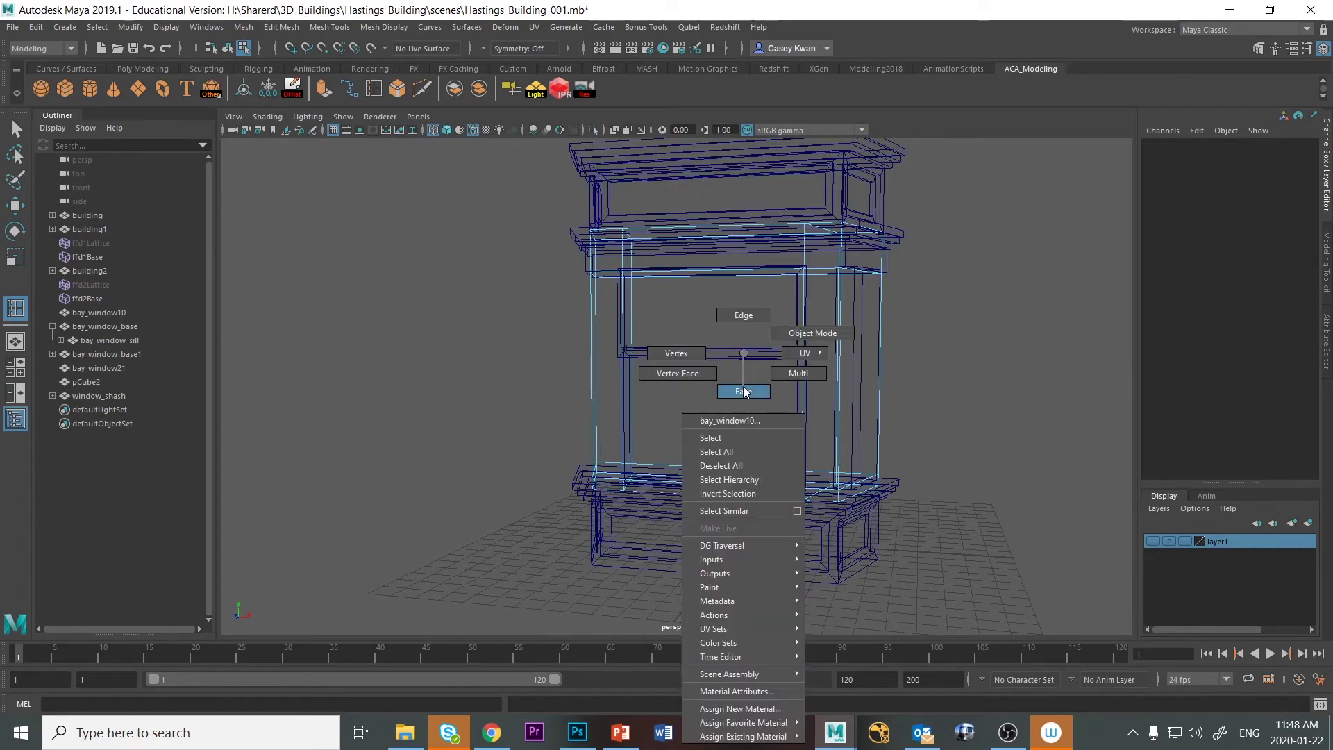
right_click_drag(743, 392, 996, 327)
key("q")
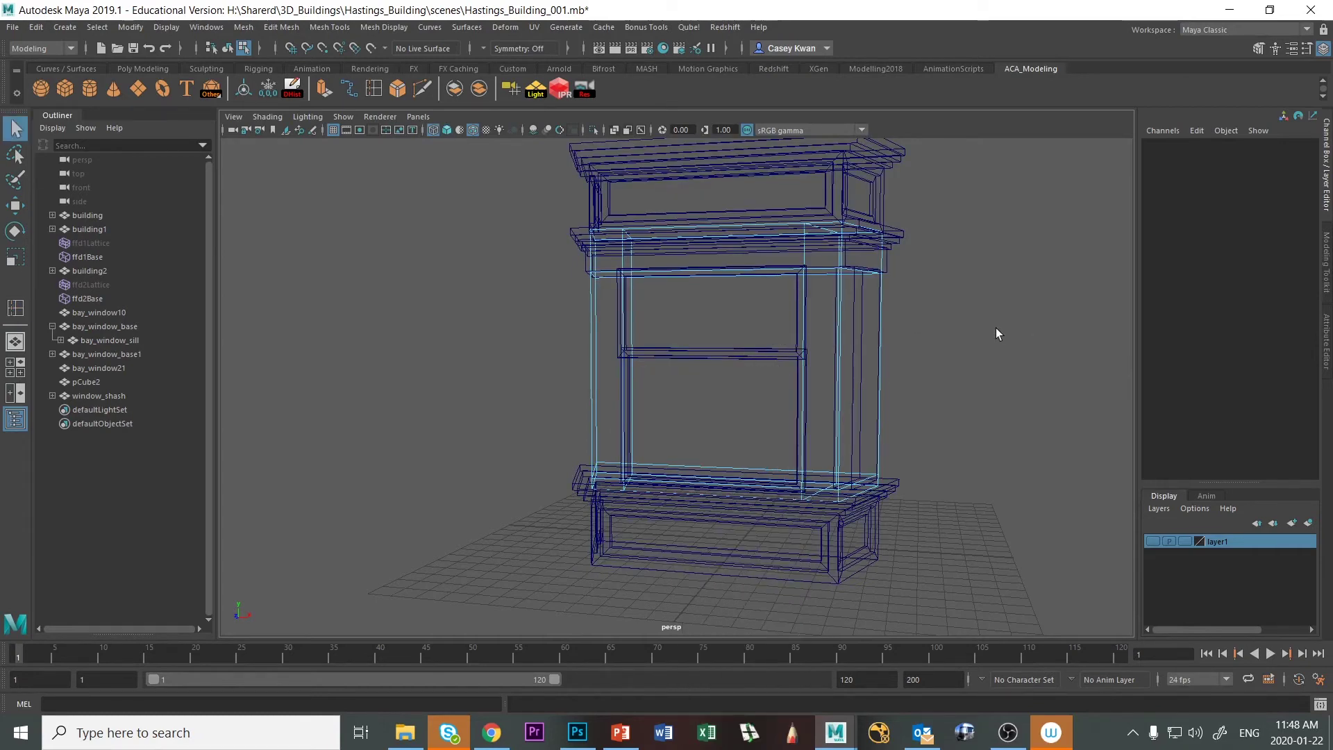
right_click_drag(726, 354, 725, 390)
left_click(686, 421)
left_click_drag(983, 418, 920, 423, "alt")
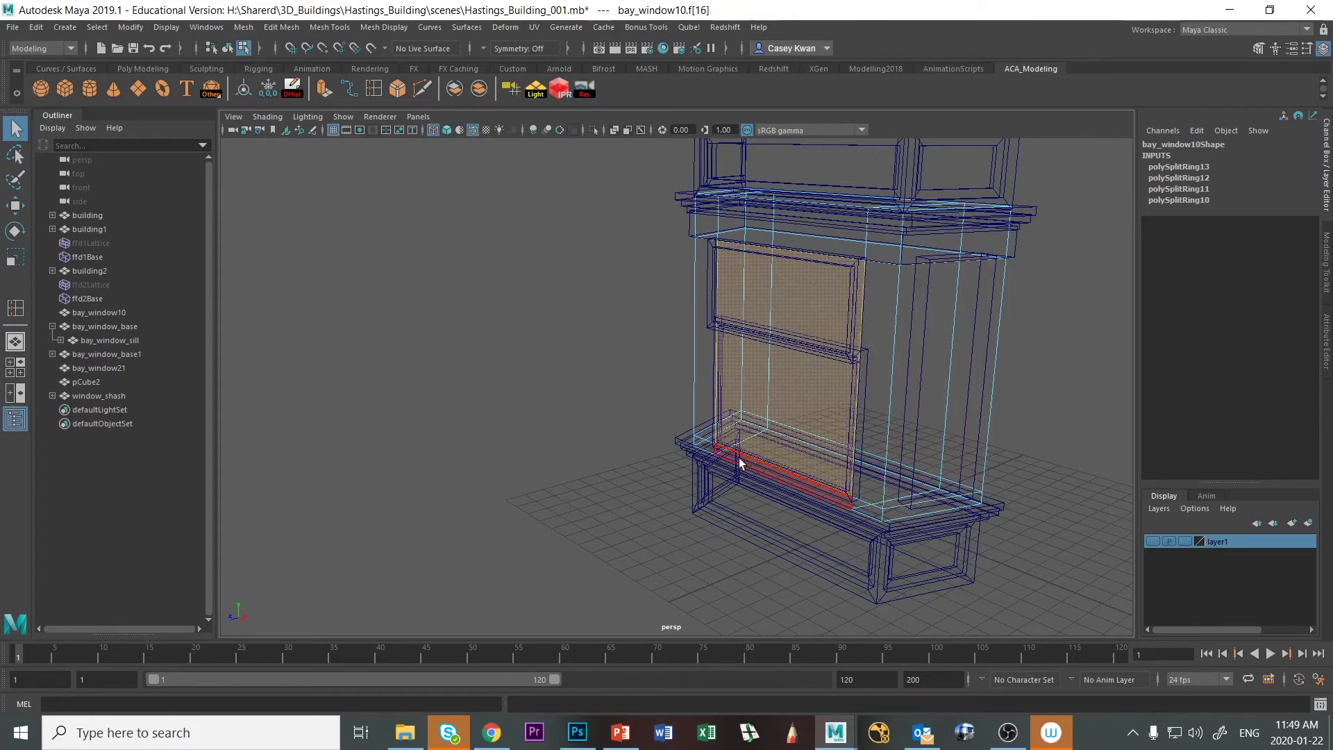
key("Delete")
key("5")
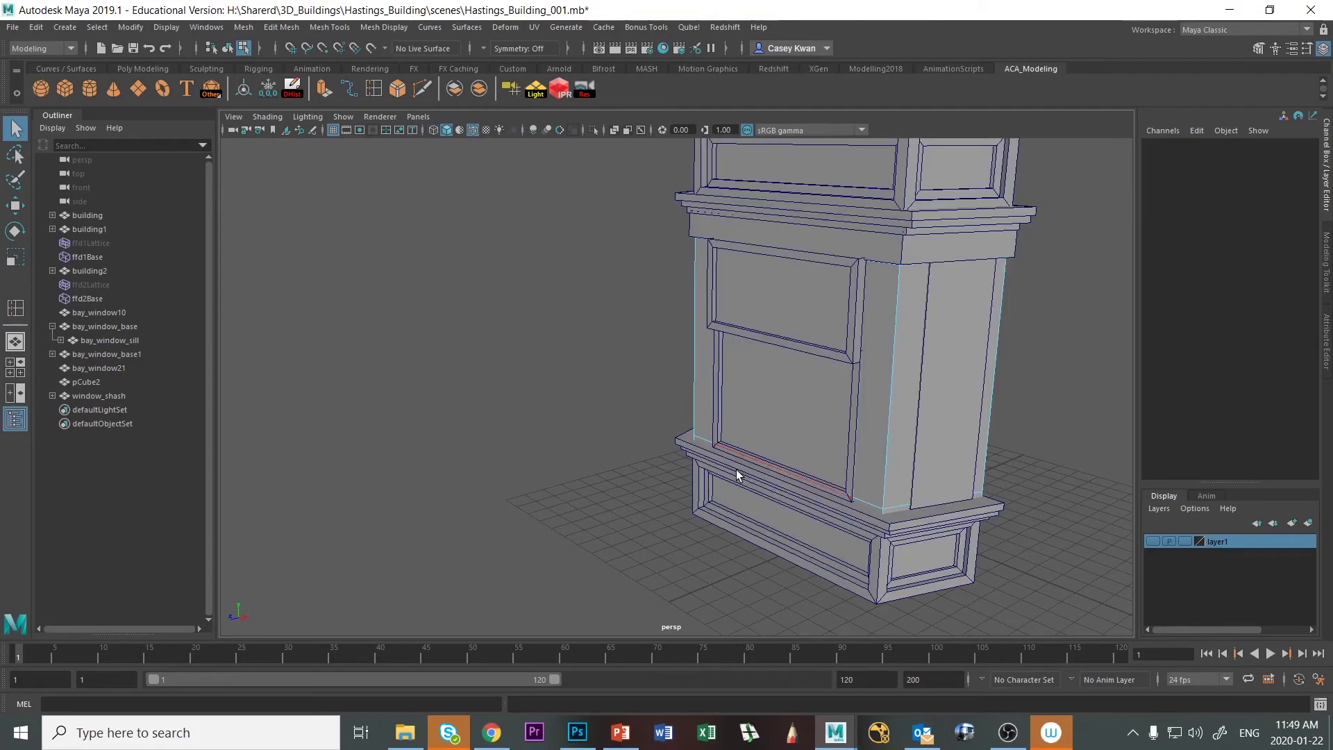
Try moving the window_shash pair out along Z and back into the opening in the front of the block
mouse_move(729, 470)
left_mouse_down("alt")
mouse_move(827, 449)
mouse_move(764, 464)
left_mouse_up("alt")
left_click(722, 473)
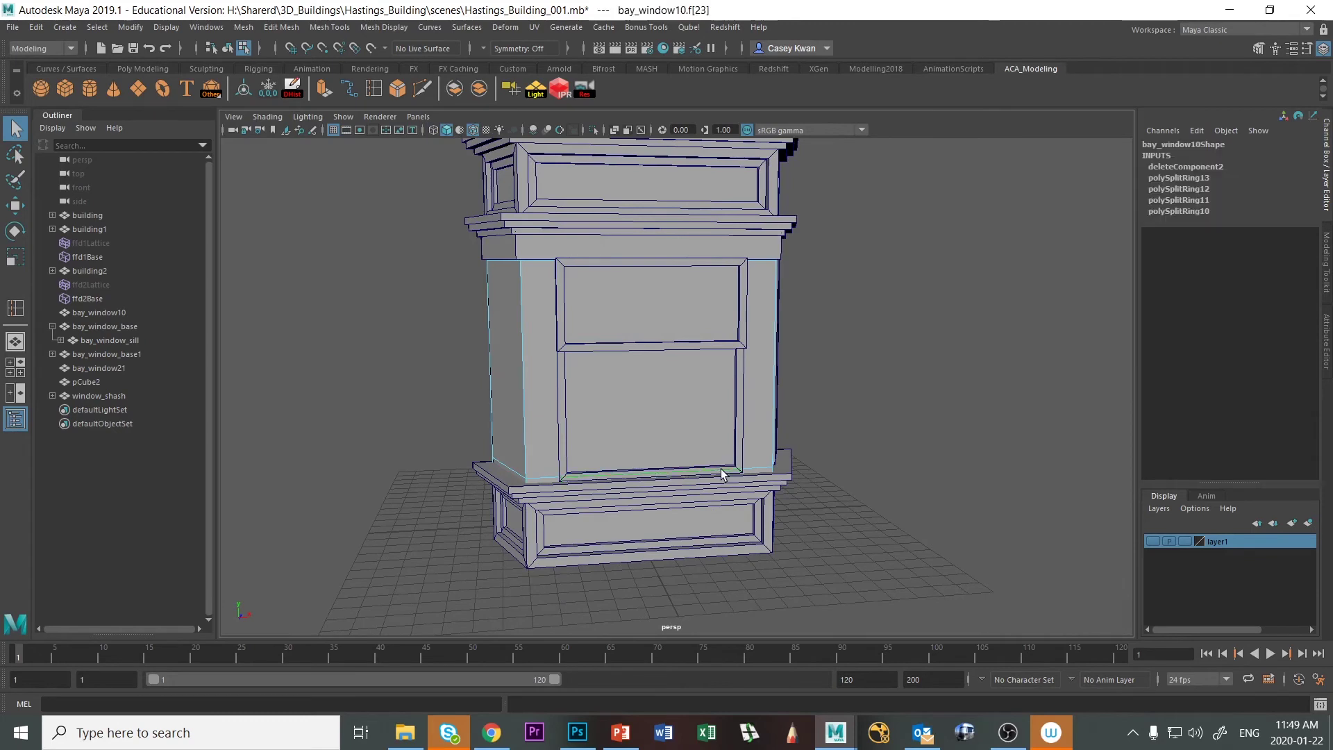
key("ctrl+z")
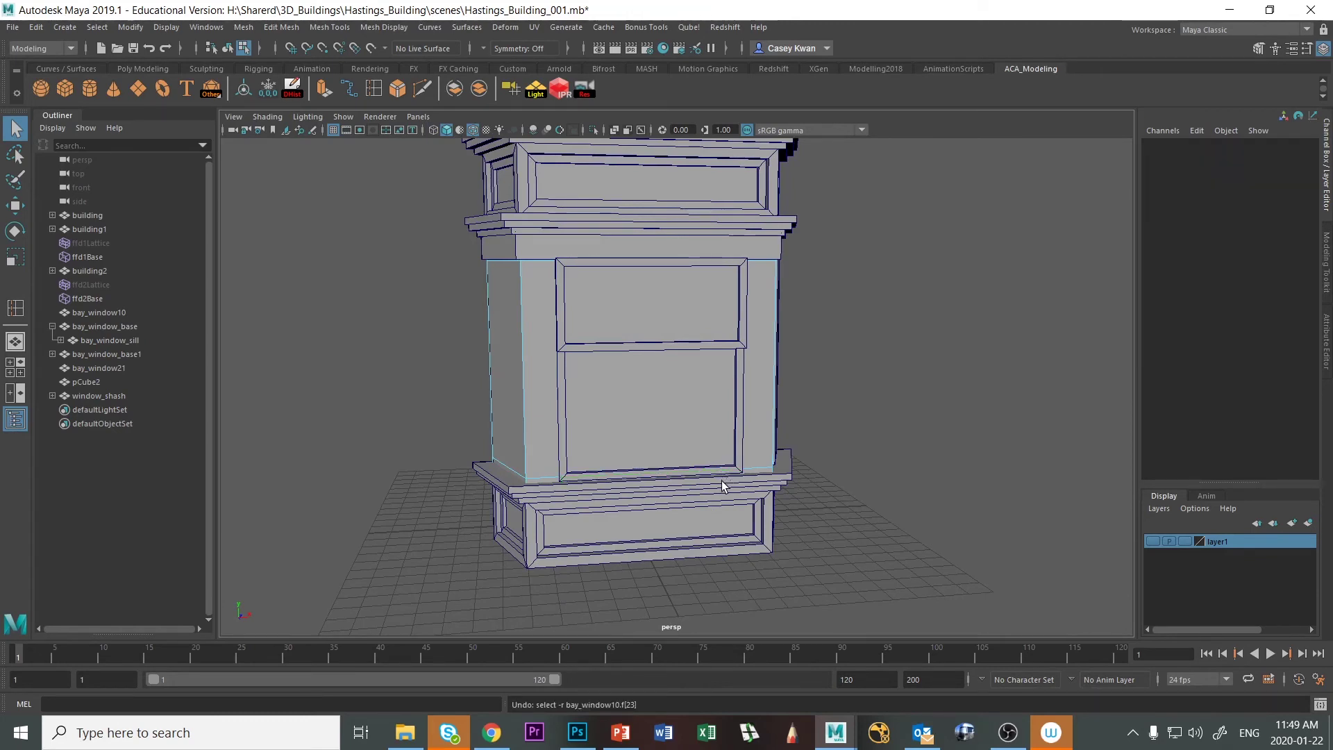
left_click(739, 380)
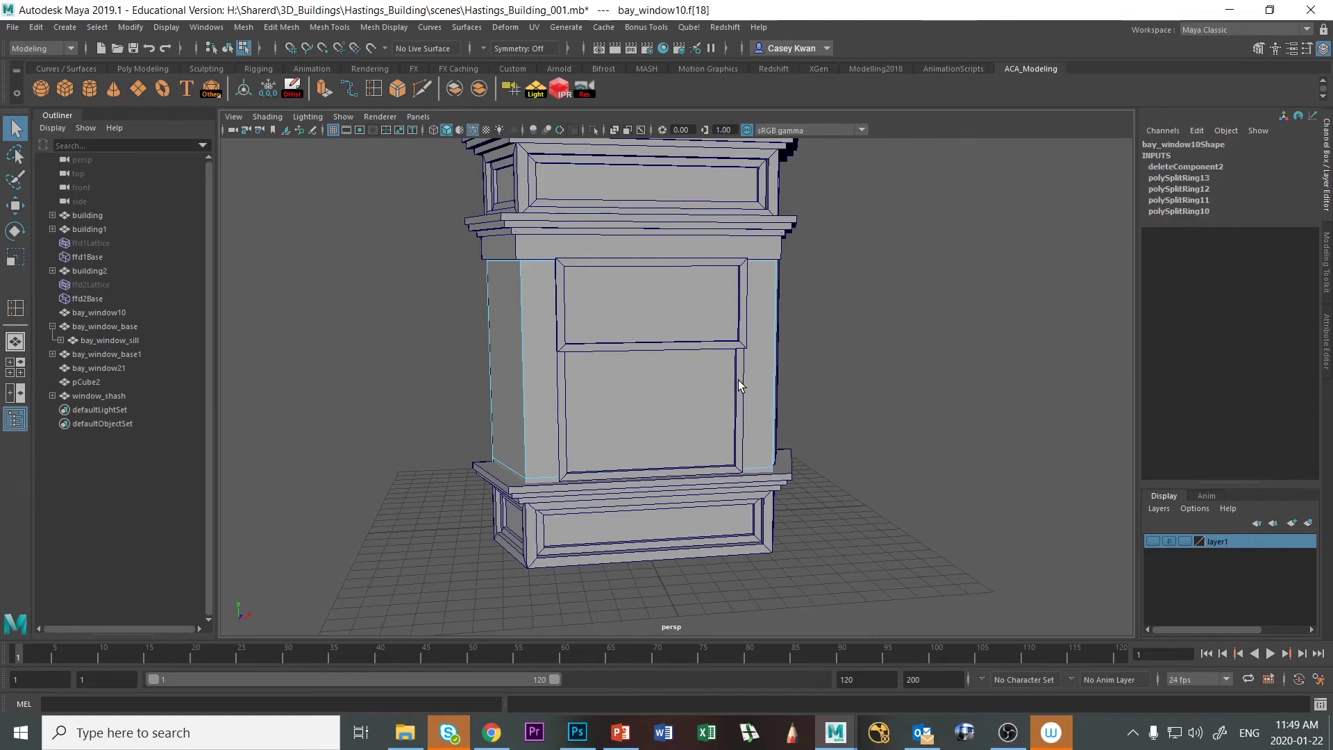
right_click_drag(739, 381, 823, 338)
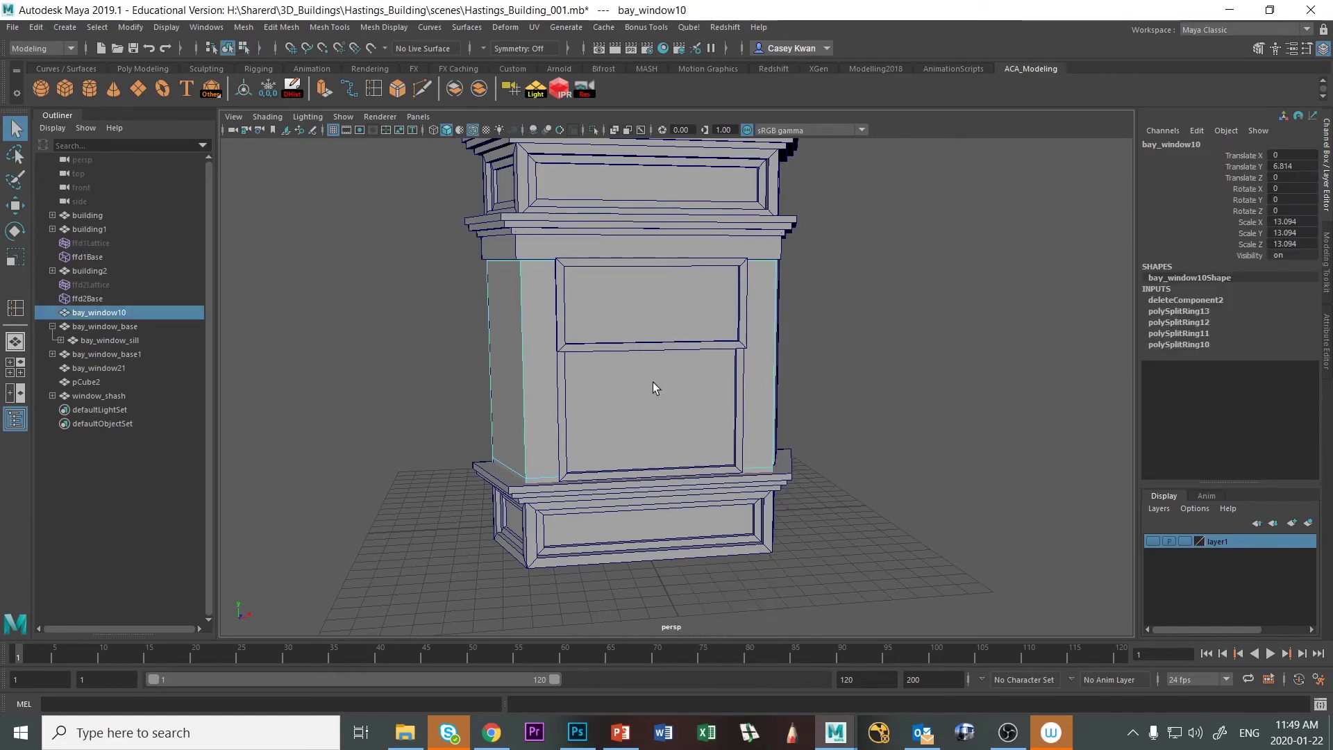
left_click(734, 354)
left_click_drag(778, 386, 648, 424, "alt")
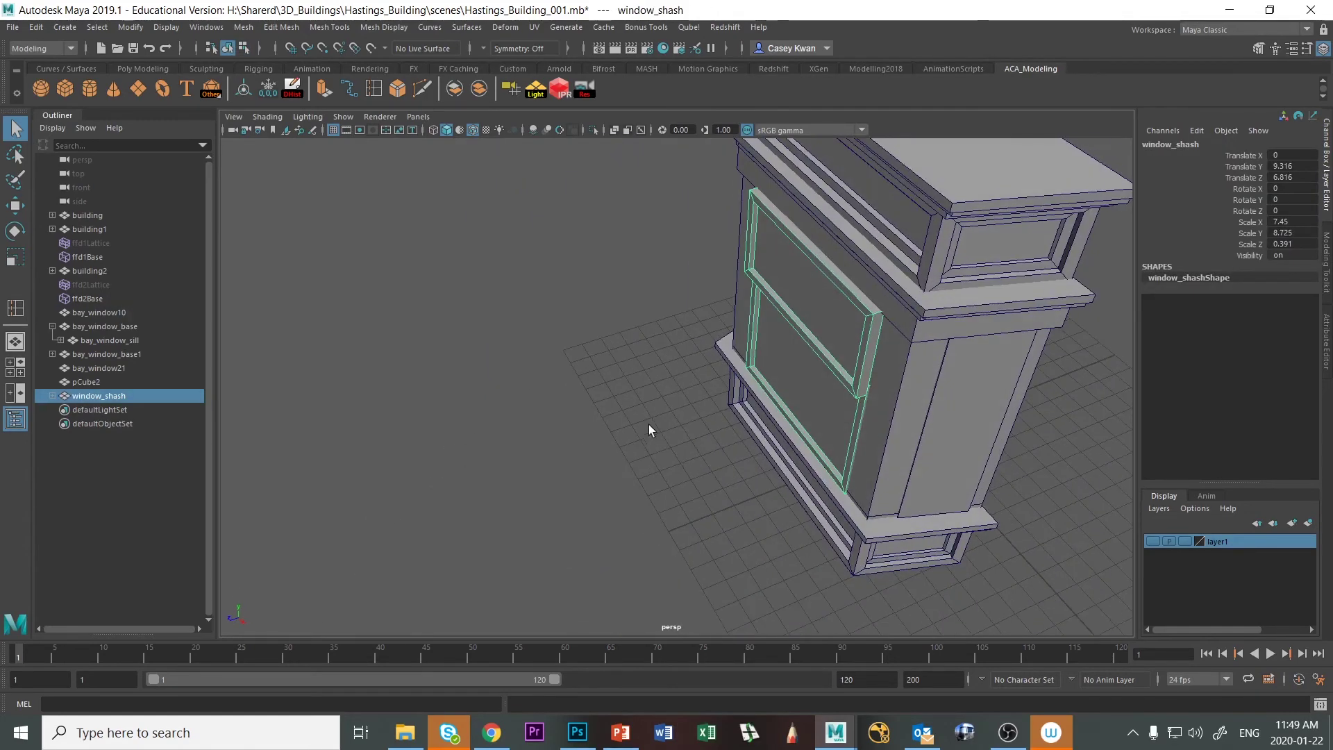
key("w")
left_click_drag(752, 353, 658, 435)
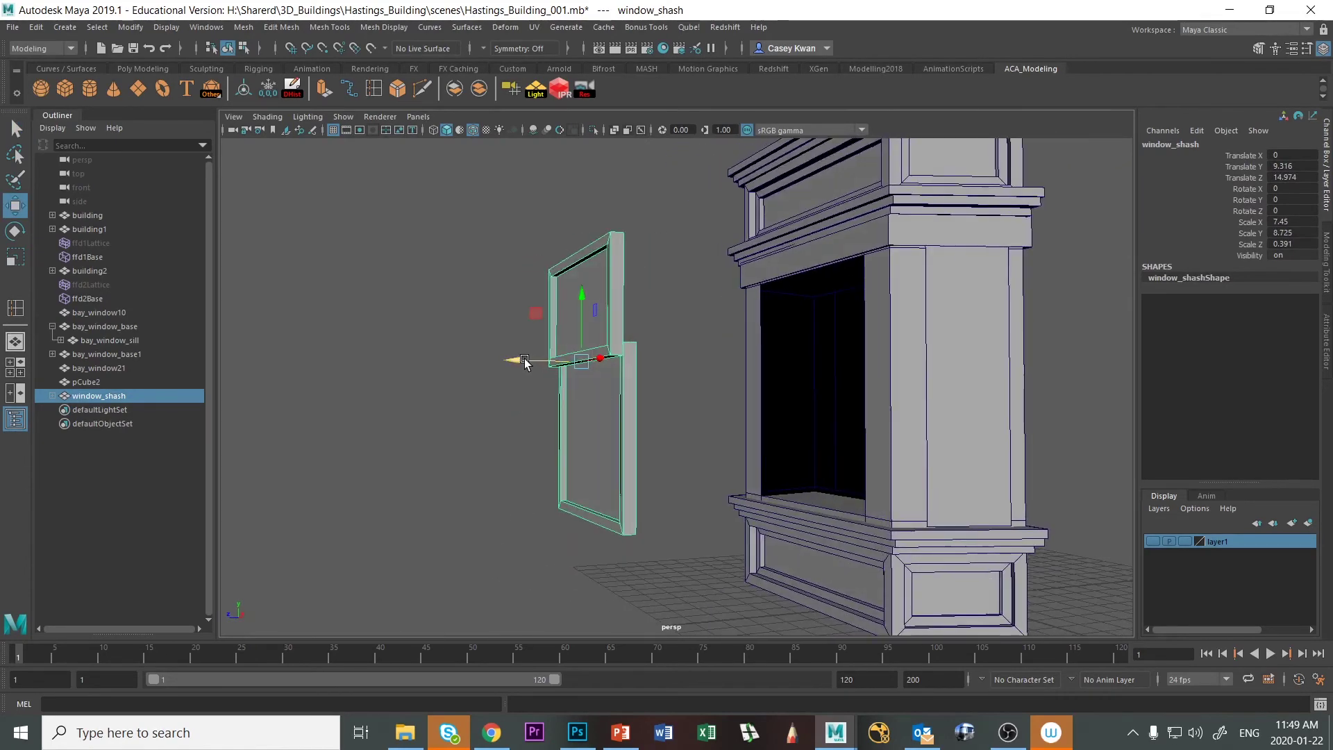
left_click_drag(517, 362, 759, 390)
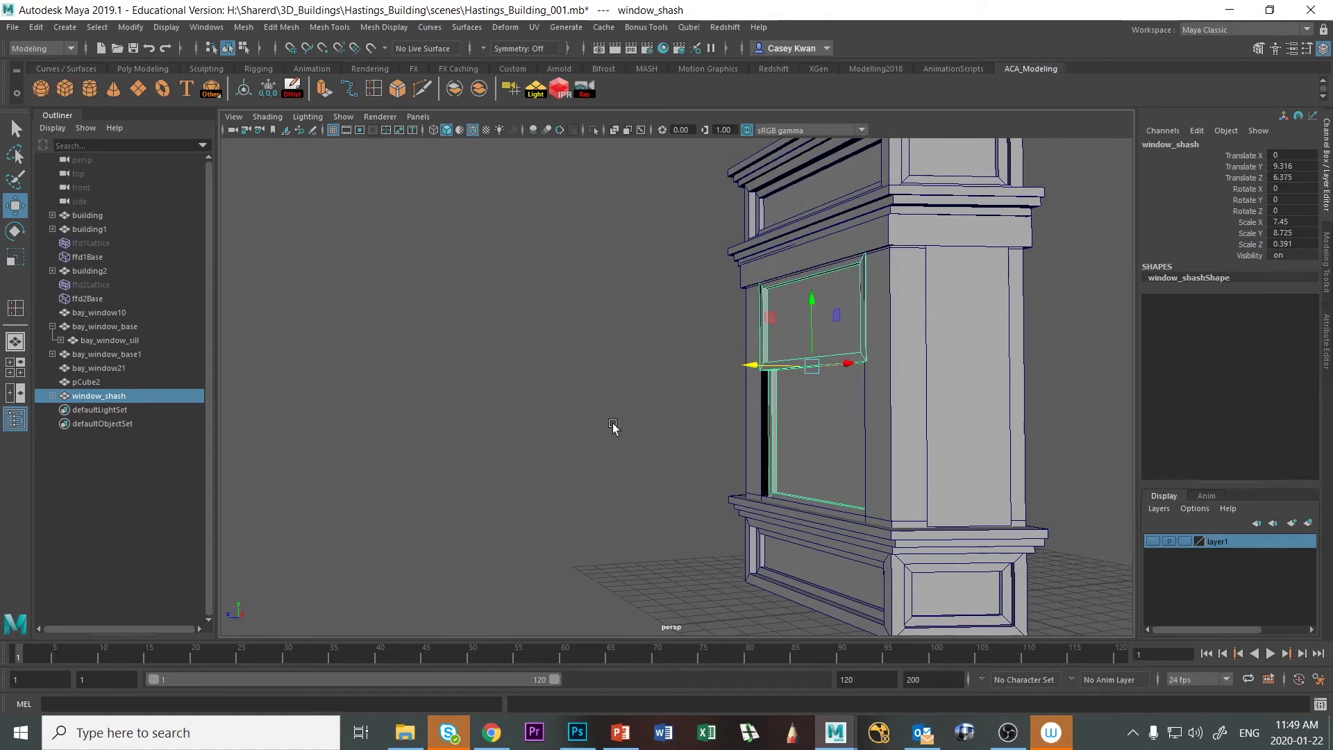
left_click_drag(613, 426, 404, 441, "alt")
Undo the sash pair moves and the deletion of the block's front face
key("ctrl+z")
key("ctrl+z")
key("ctrl+z")
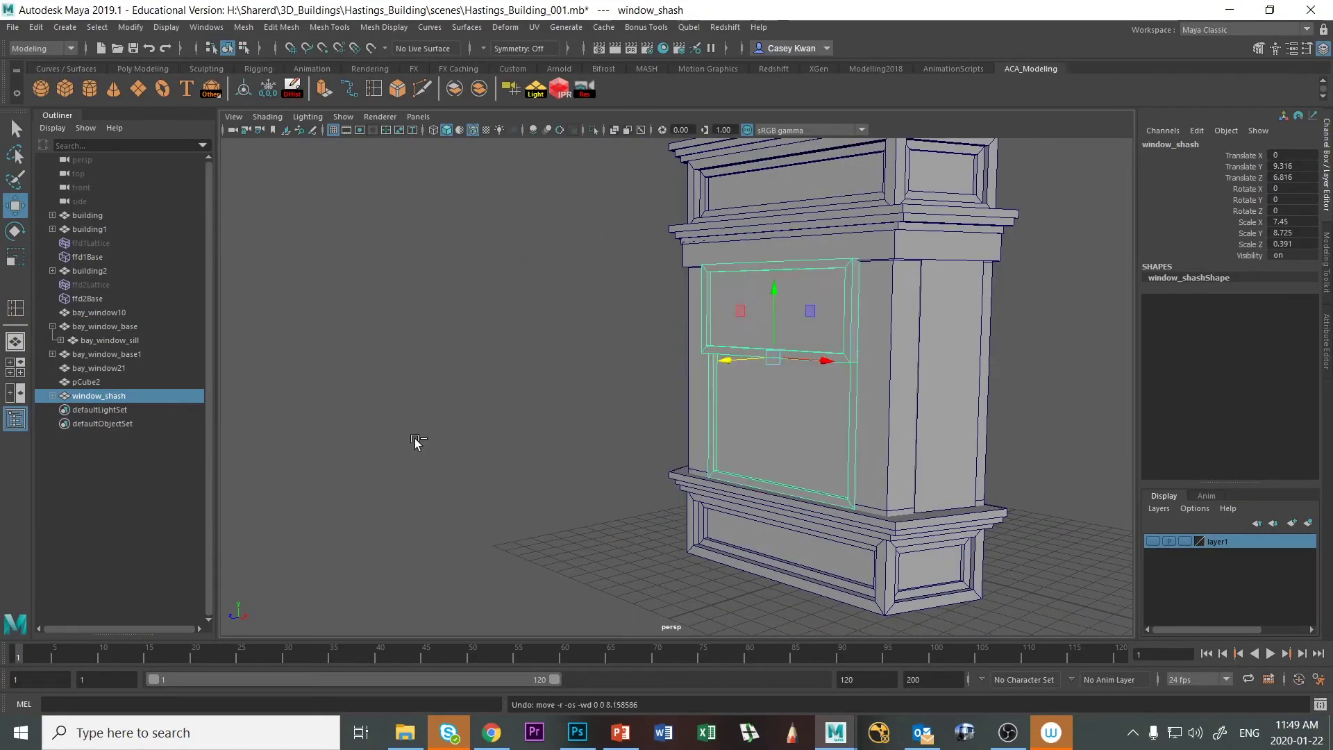
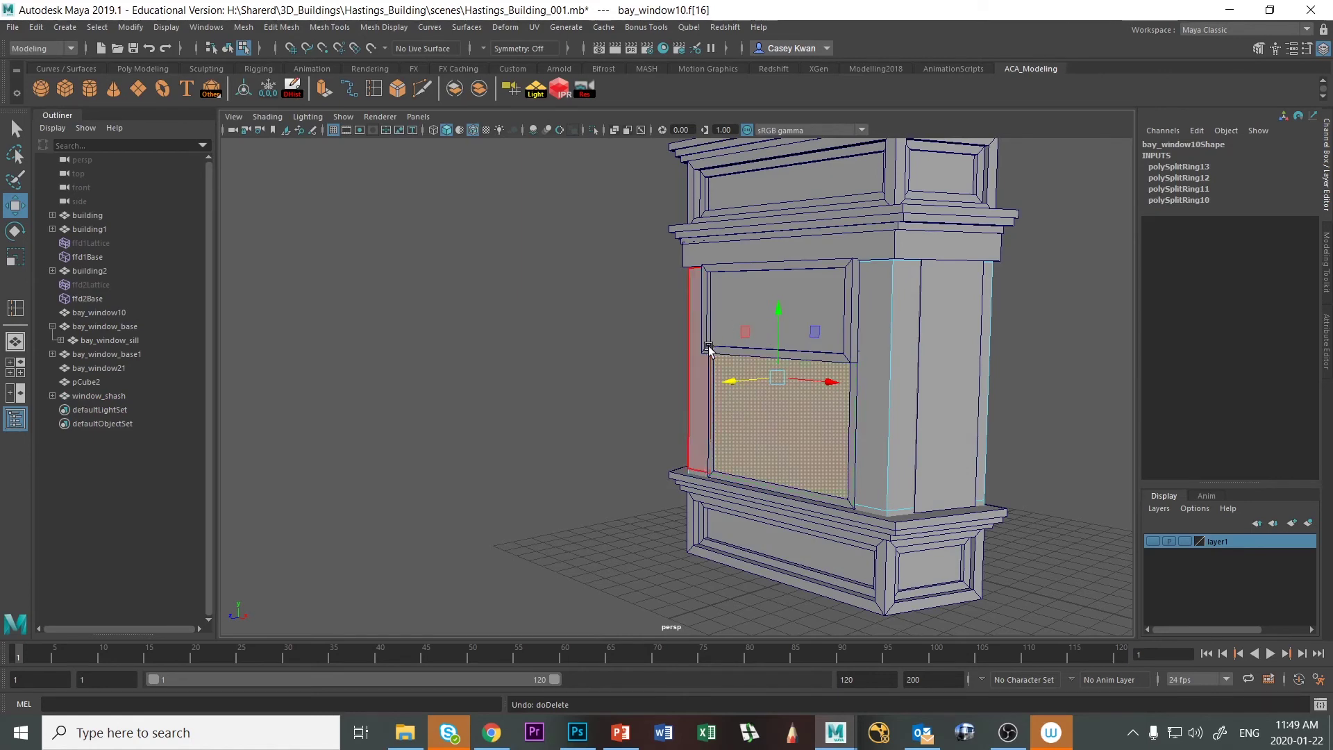
Move the window_shash pair forward along Z to about 16.5, clear of the bay window block
right_click(818, 351)
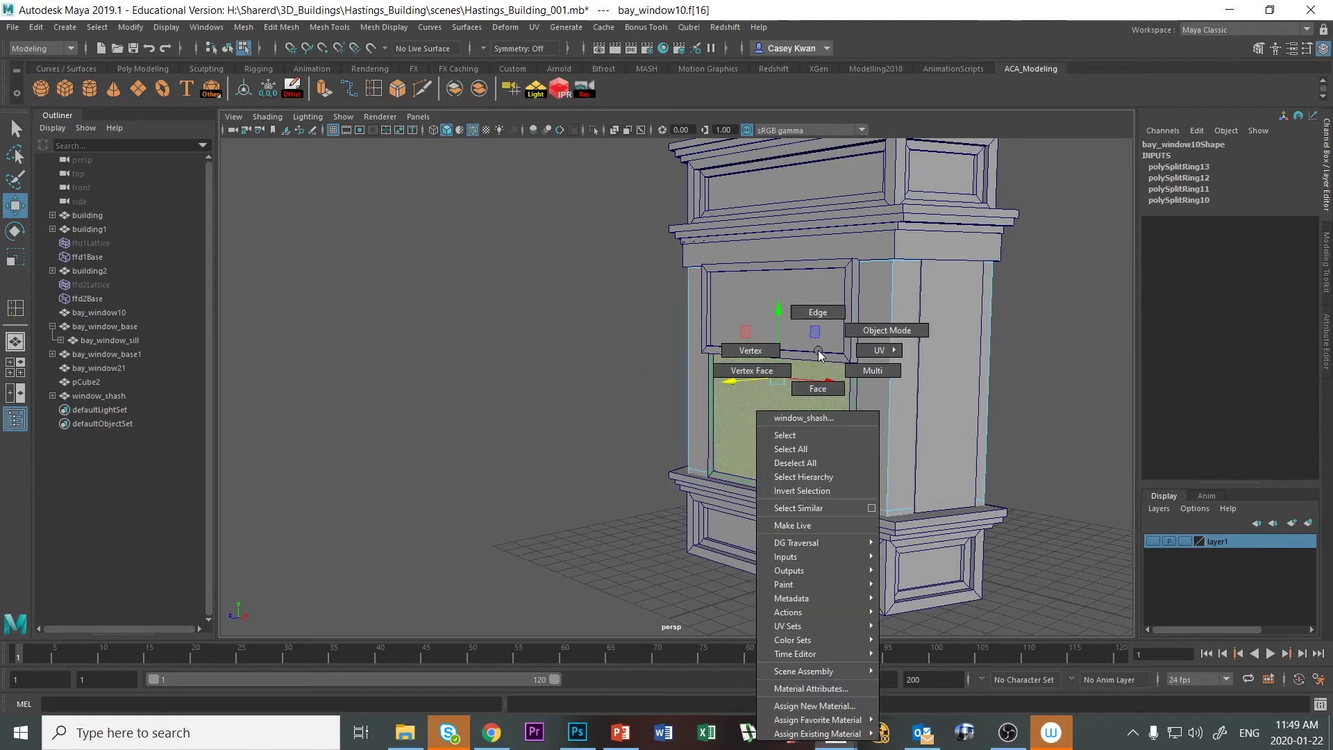
left_click(887, 331)
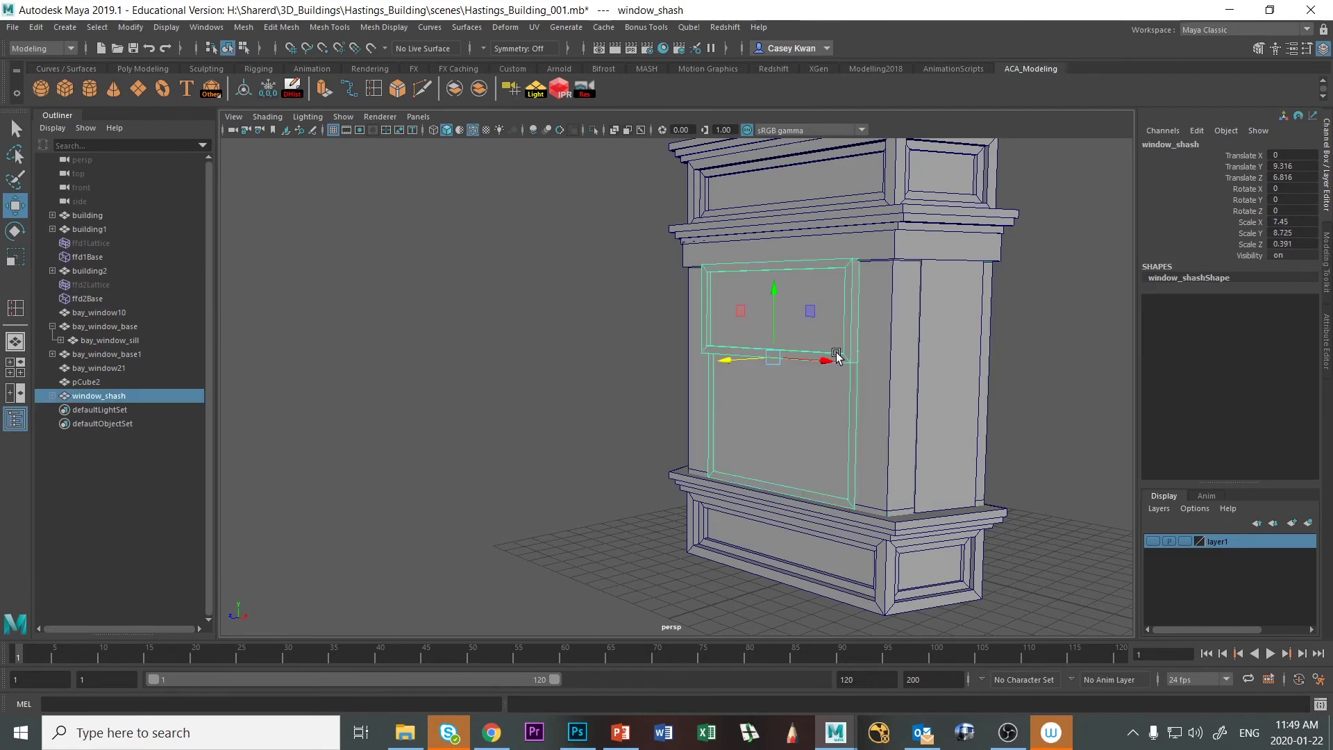
left_click_drag(721, 361, 489, 438)
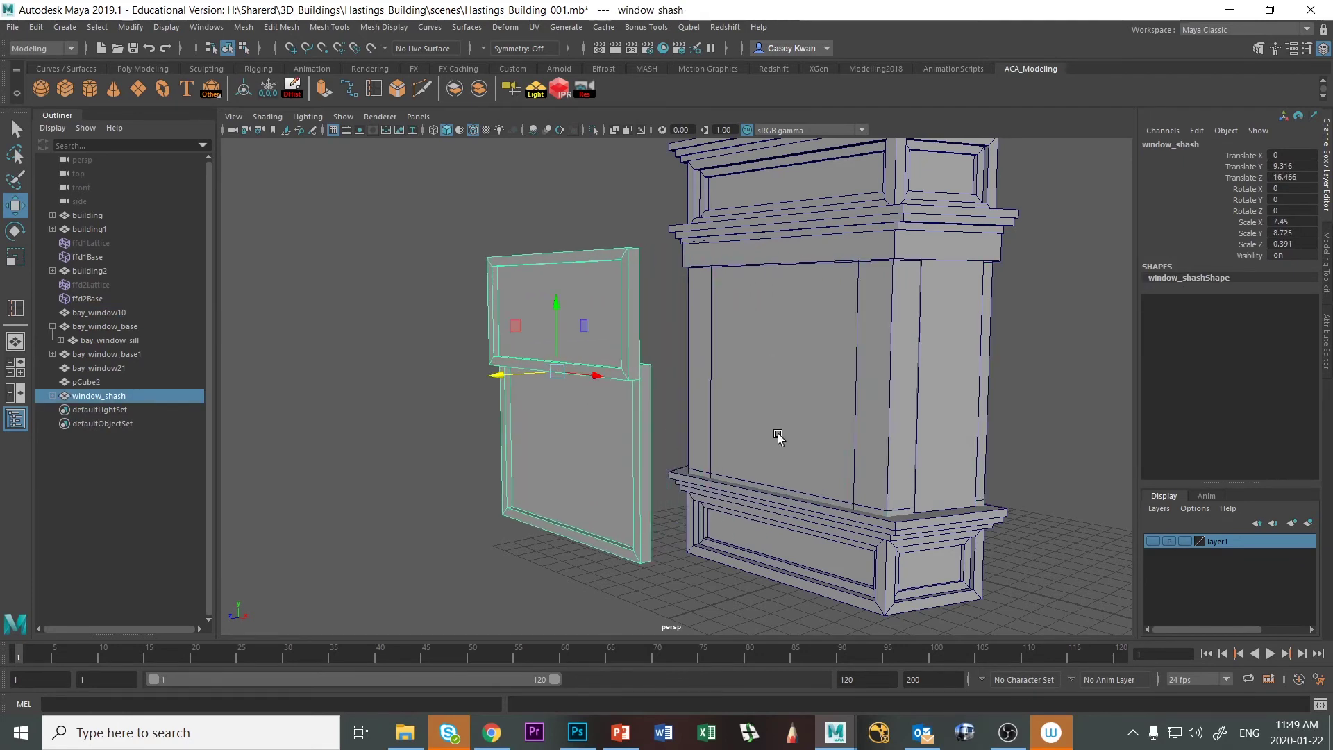
Extrude the block's front window face inward with a Local Translate Z of -0.892 and delete the recessed face
left_click(778, 436)
right_click_drag(778, 432, 789, 392)
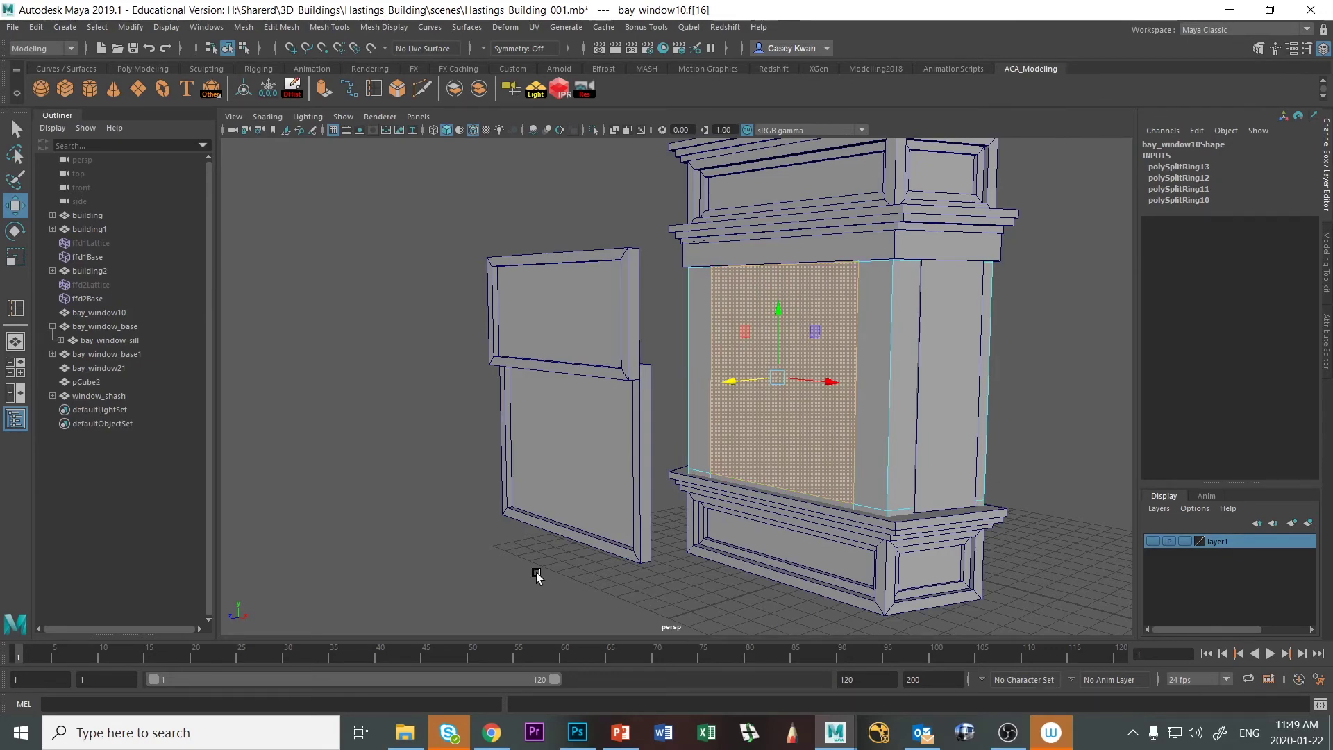
key("ctrl+e")
left_click_drag(744, 441, 764, 318, "alt")
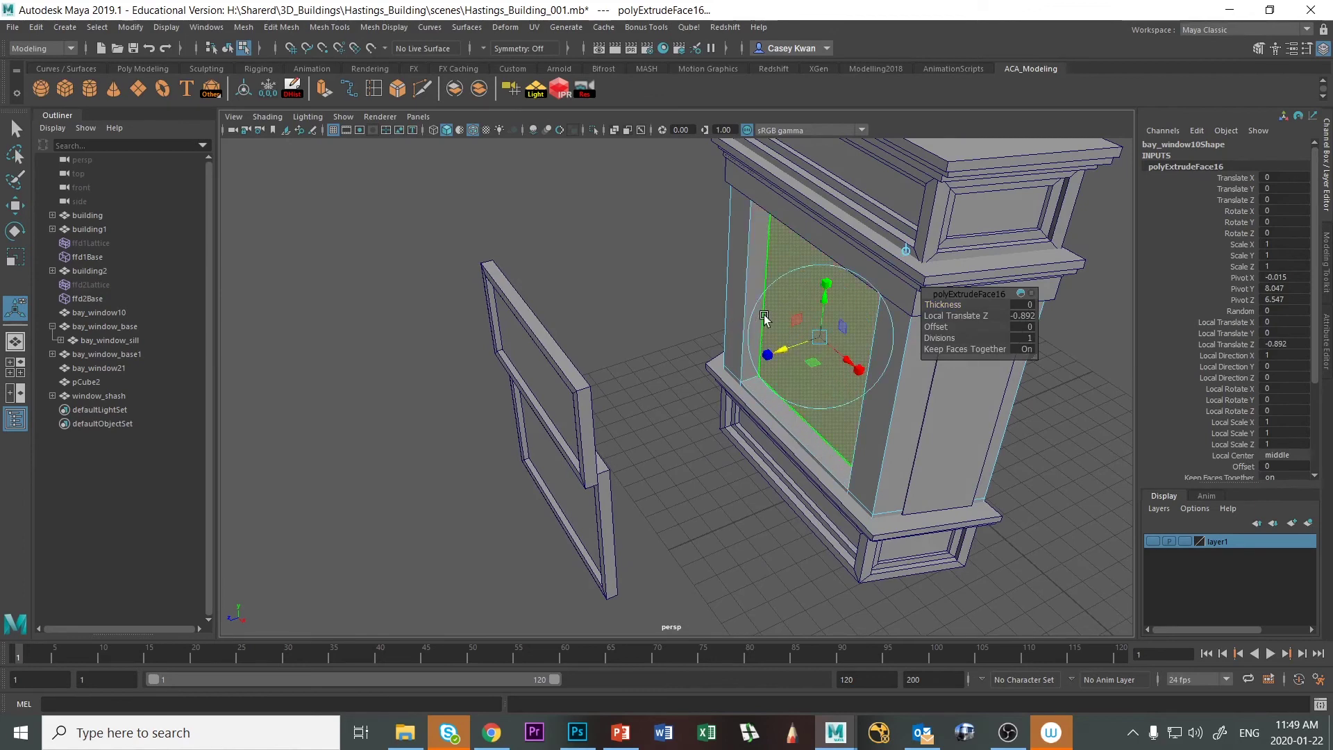
left_click(660, 445)
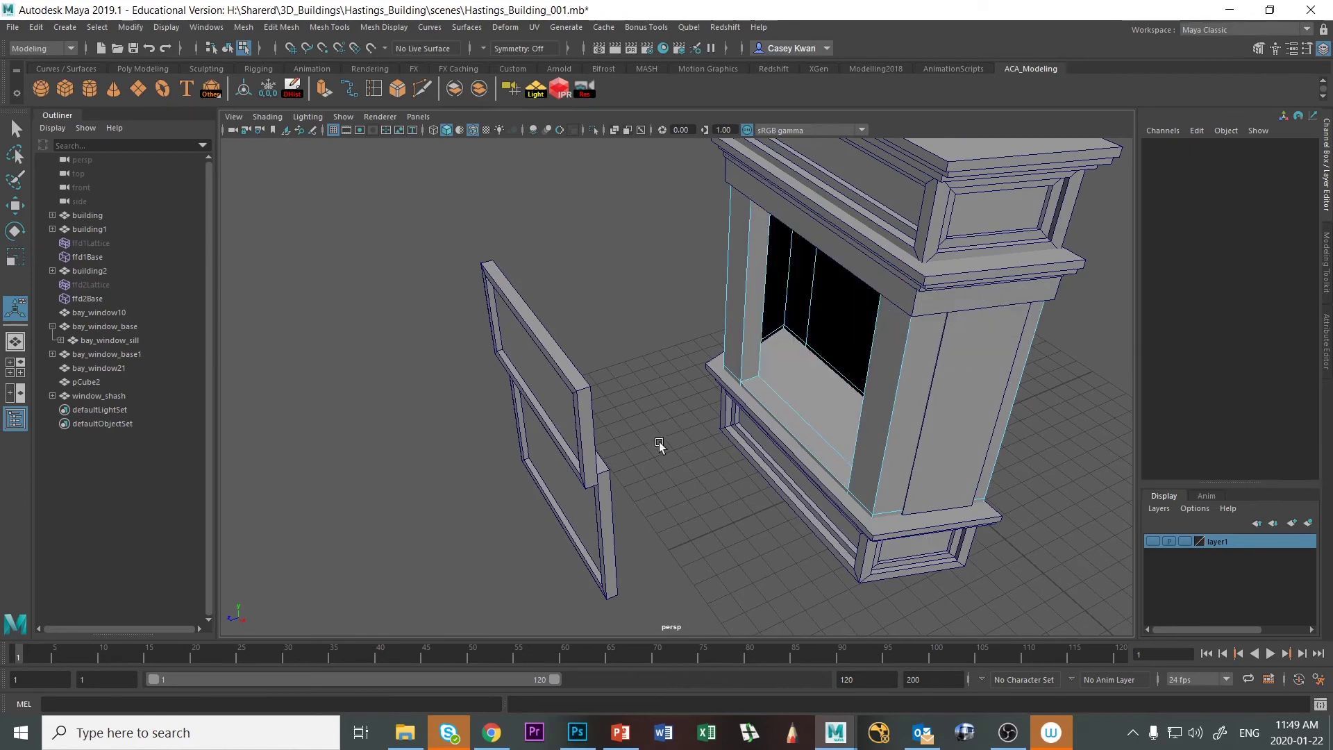
Move the window_shash pair back along Z to about 6.2, seating it inside the recessed front opening
left_click(610, 580)
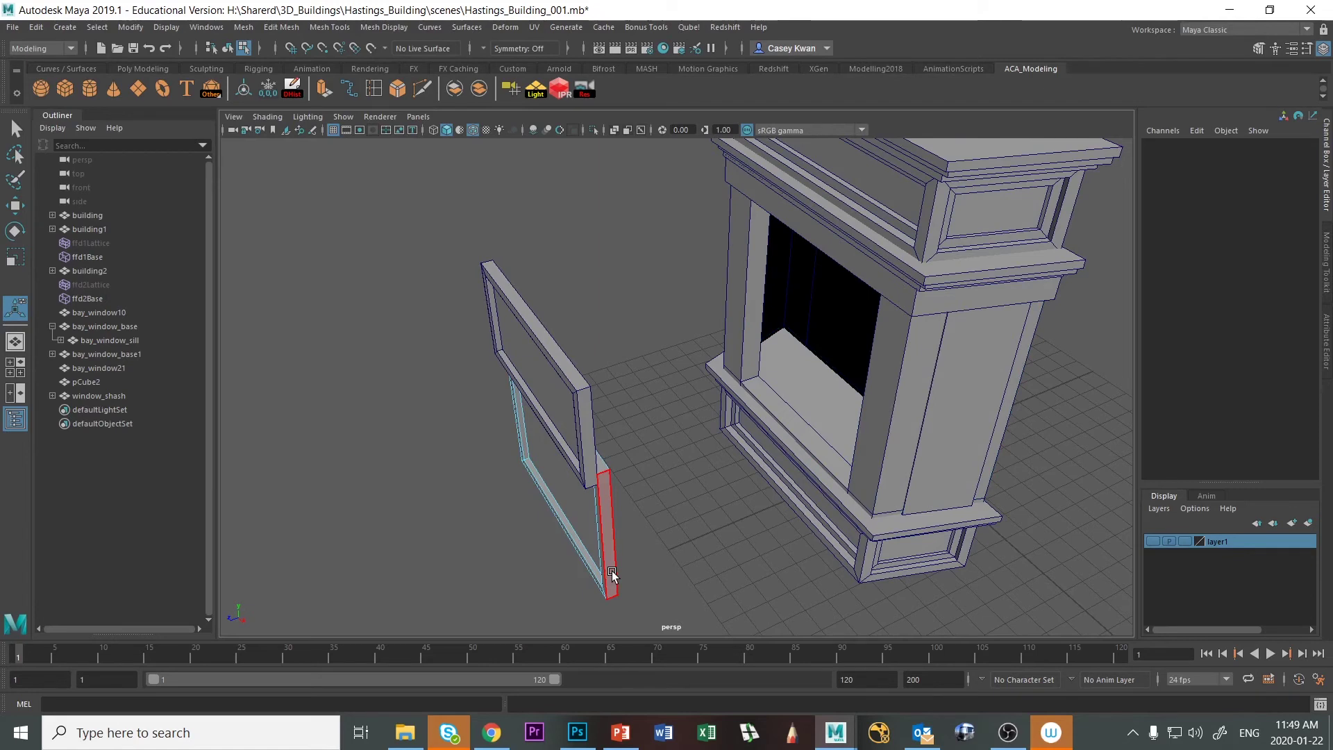
left_click(611, 571)
right_click_drag(586, 419, 665, 346)
left_click(566, 375)
right_click_drag(567, 353, 627, 333)
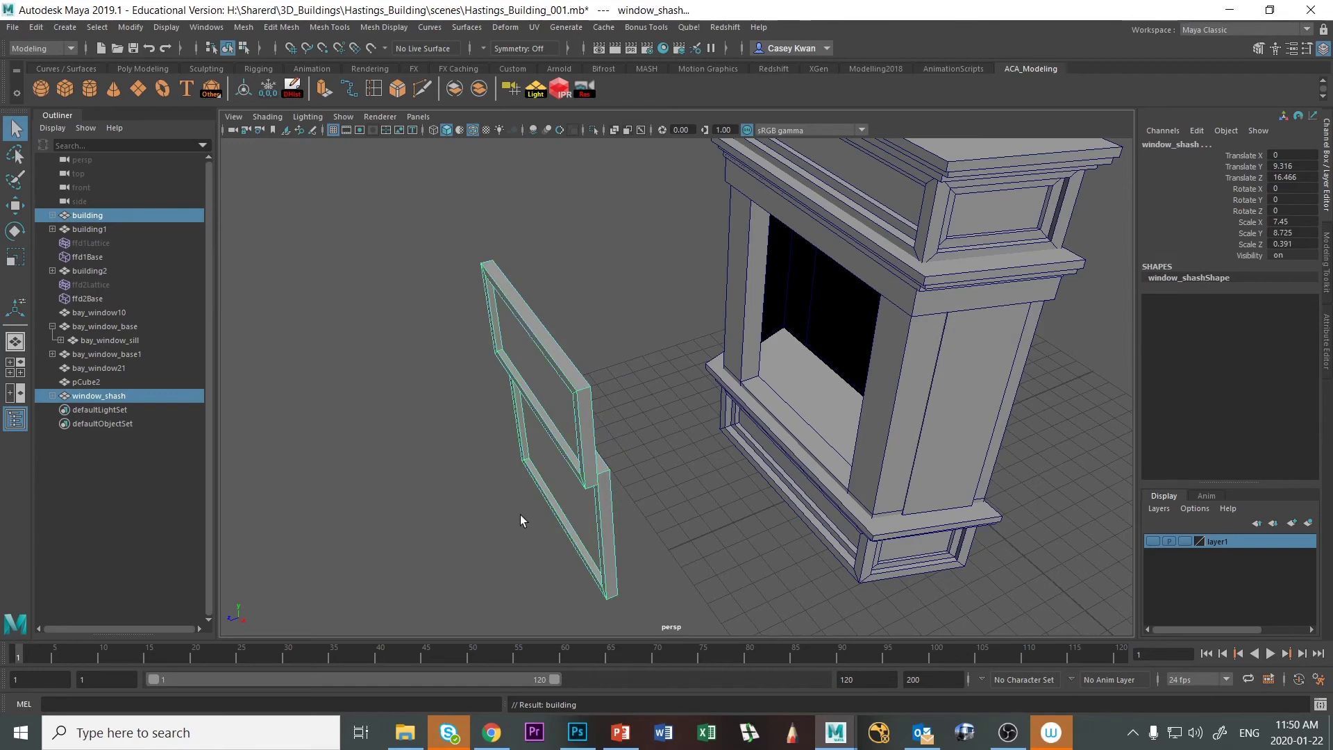
key("w")
left_click_drag(484, 438, 785, 403)
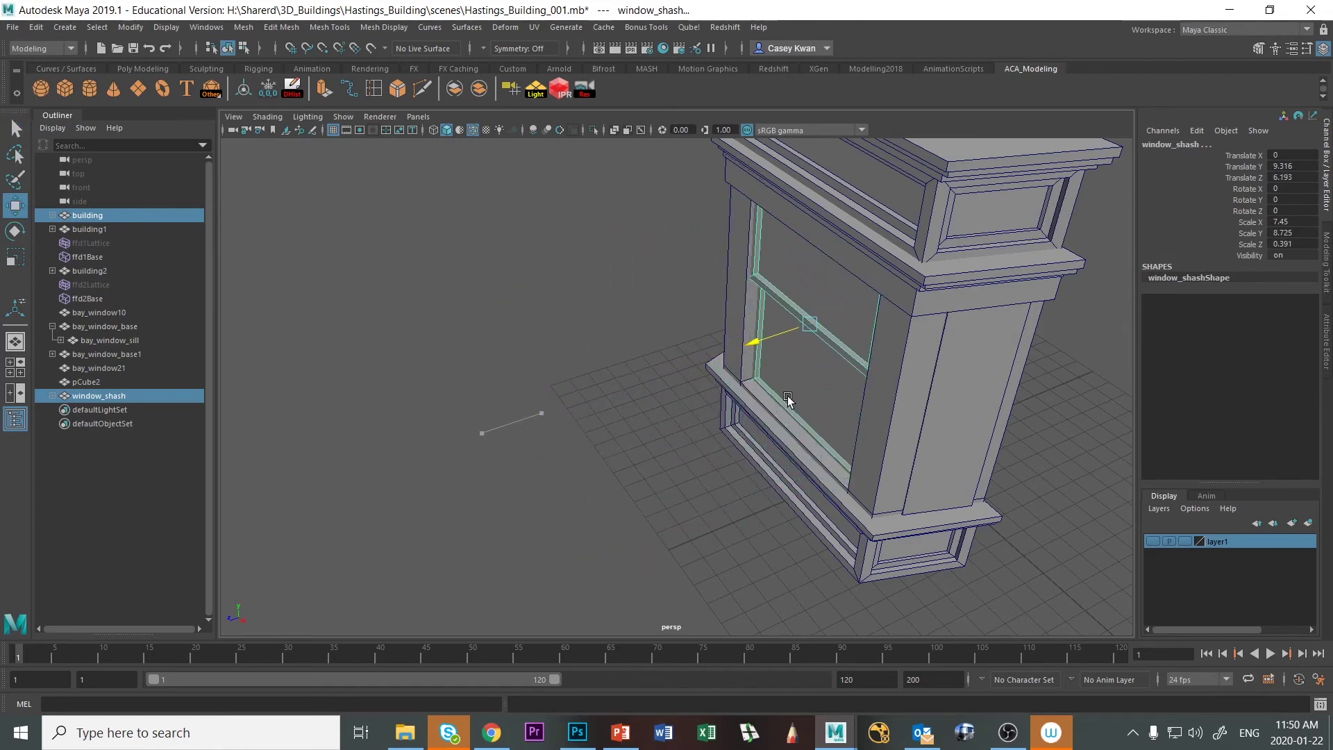
left_click(444, 327)
left_click_drag(445, 397, 486, 372, "alt")
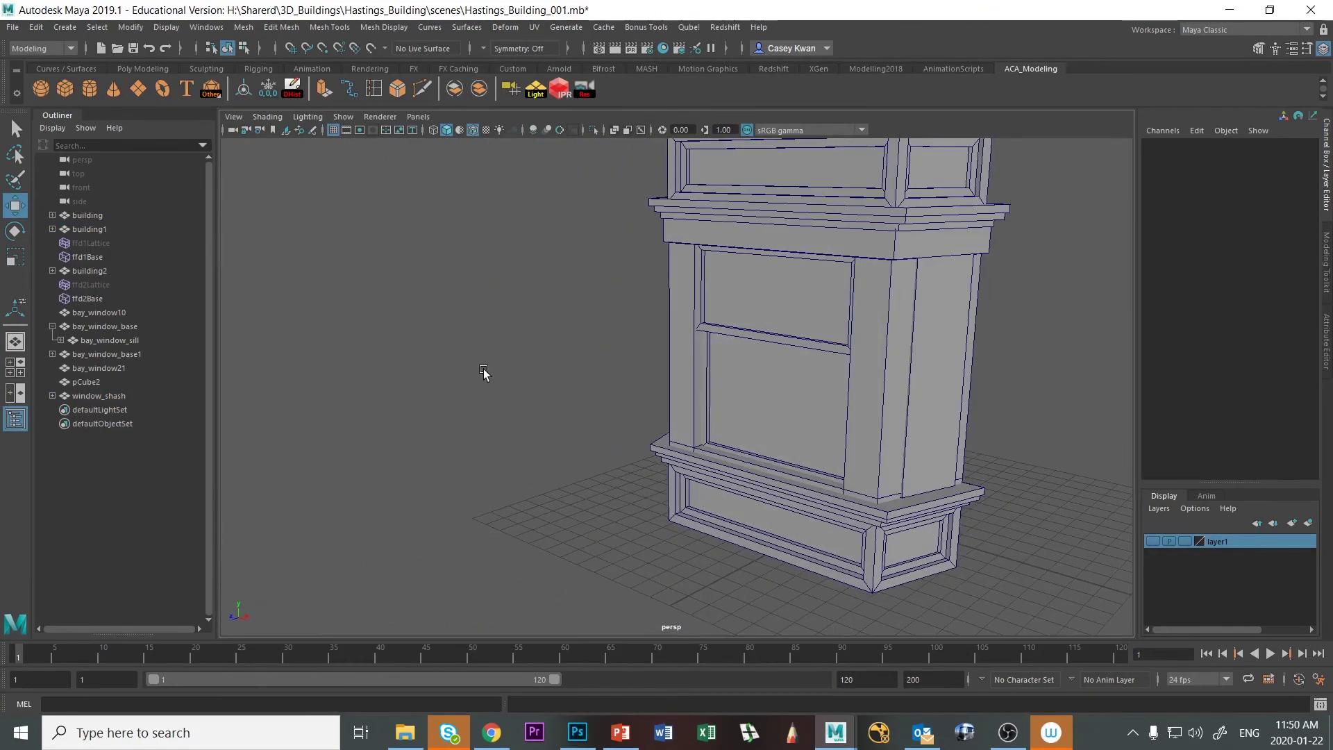
Duplicate the window_shash pair and move the copy along X to about 11.2, beside the bay window
left_click_drag(756, 452, 548, 464, "alt")
scroll(544, 452, "up", 3)
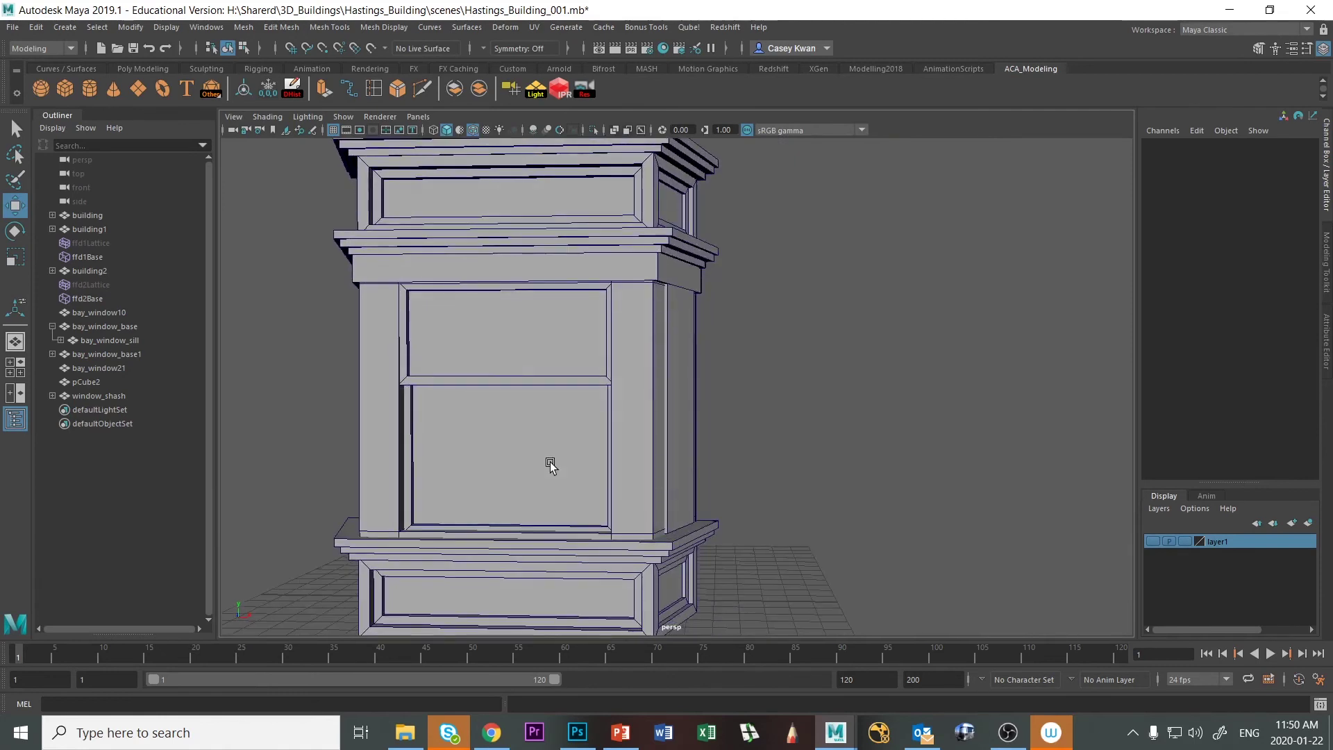
left_click(484, 384)
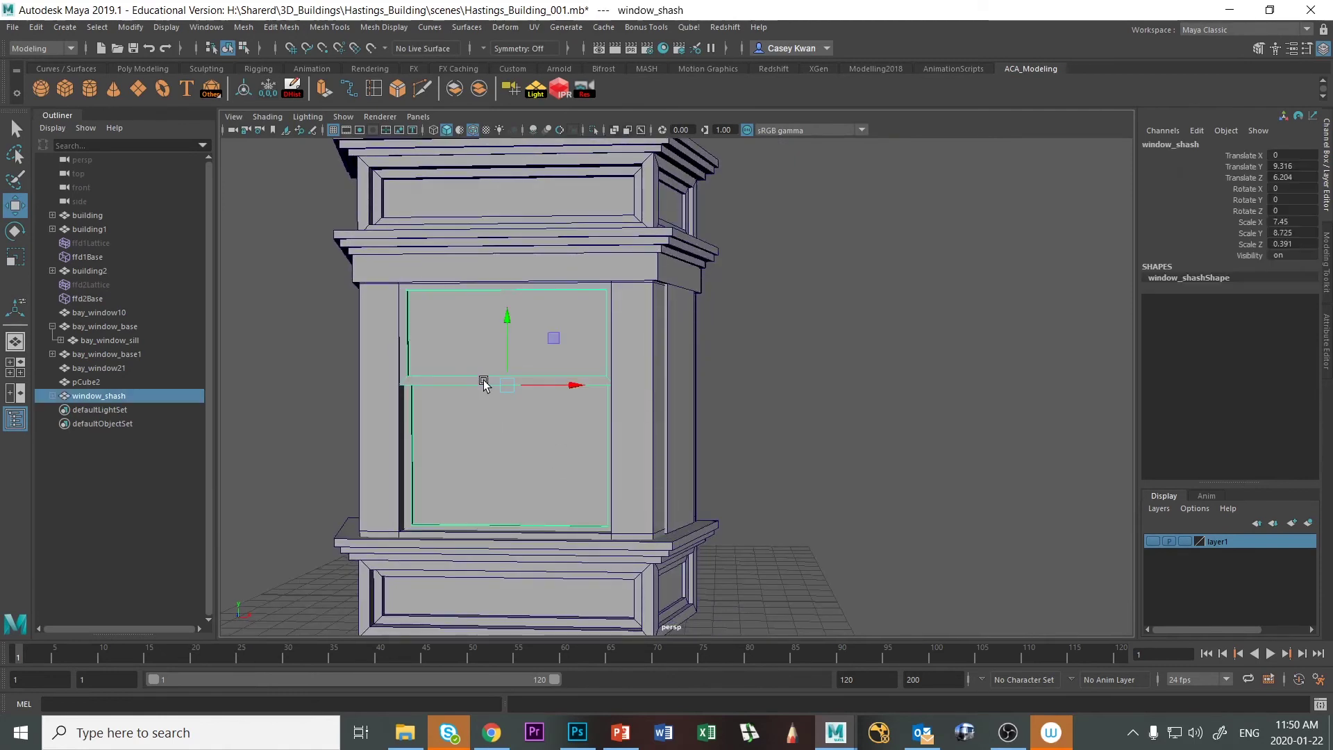
key("ctrl+d")
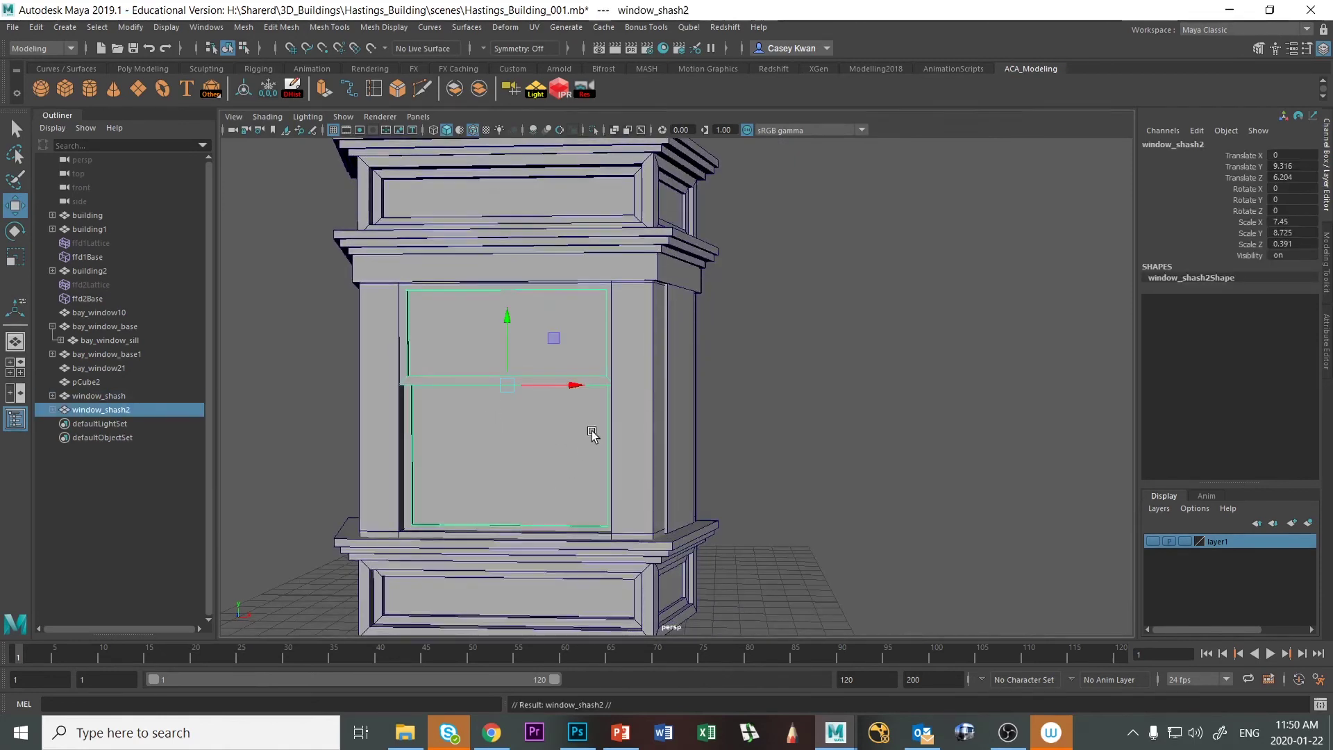
left_click_drag(572, 384, 906, 387)
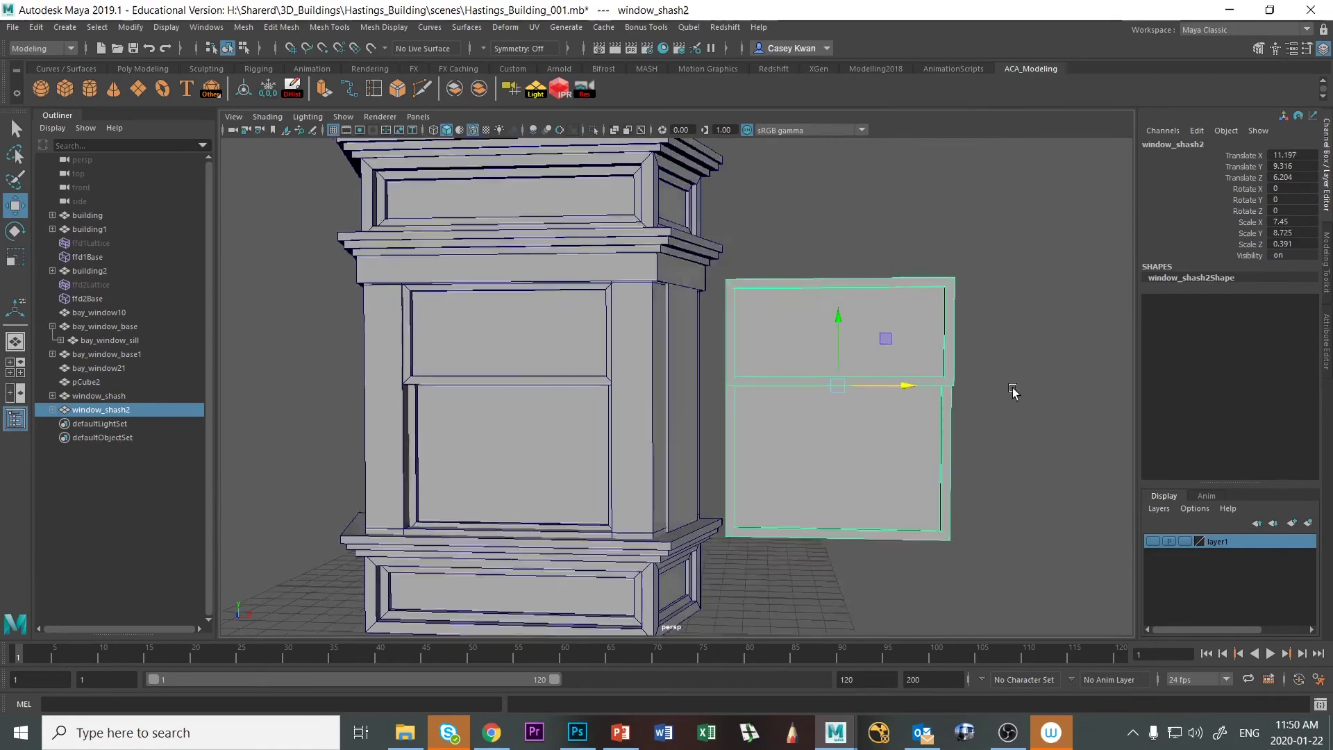
In the front view, move the vertices on the window_shash2 pair's edge nearest the bay window inward along X to narrow it
mouse_move(1009, 387)
left_mouse_down("alt")
mouse_move(914, 414)
mouse_move(1015, 387)
mouse_move(989, 386)
left_mouse_up("alt")
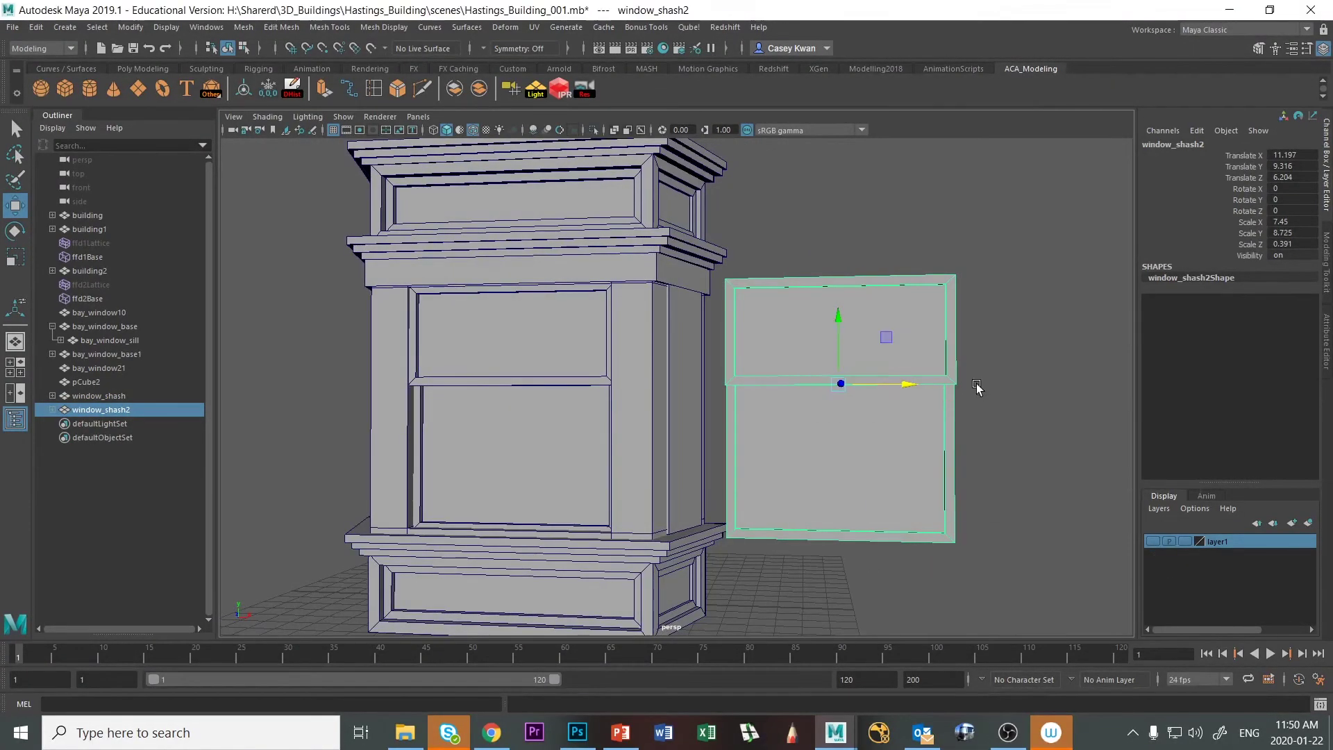
key("space")
key("space")
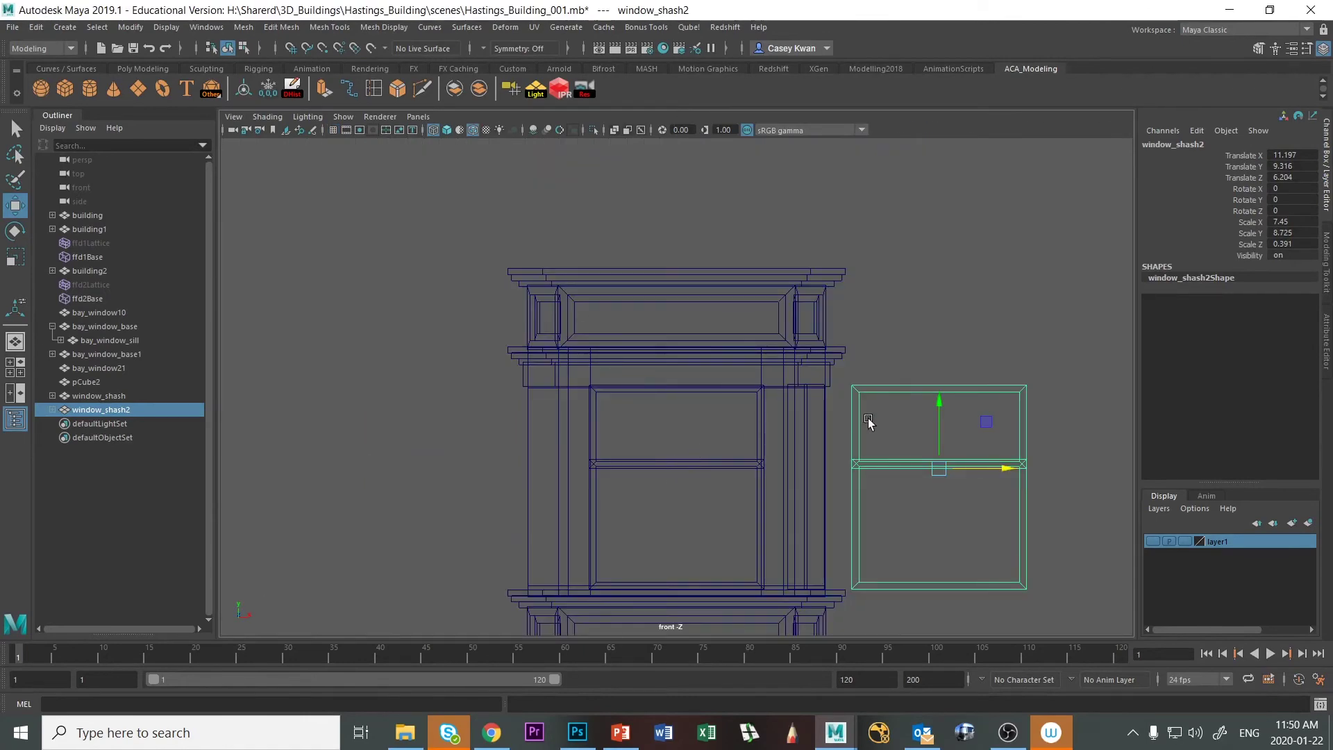
right_click_drag(882, 393, 810, 355)
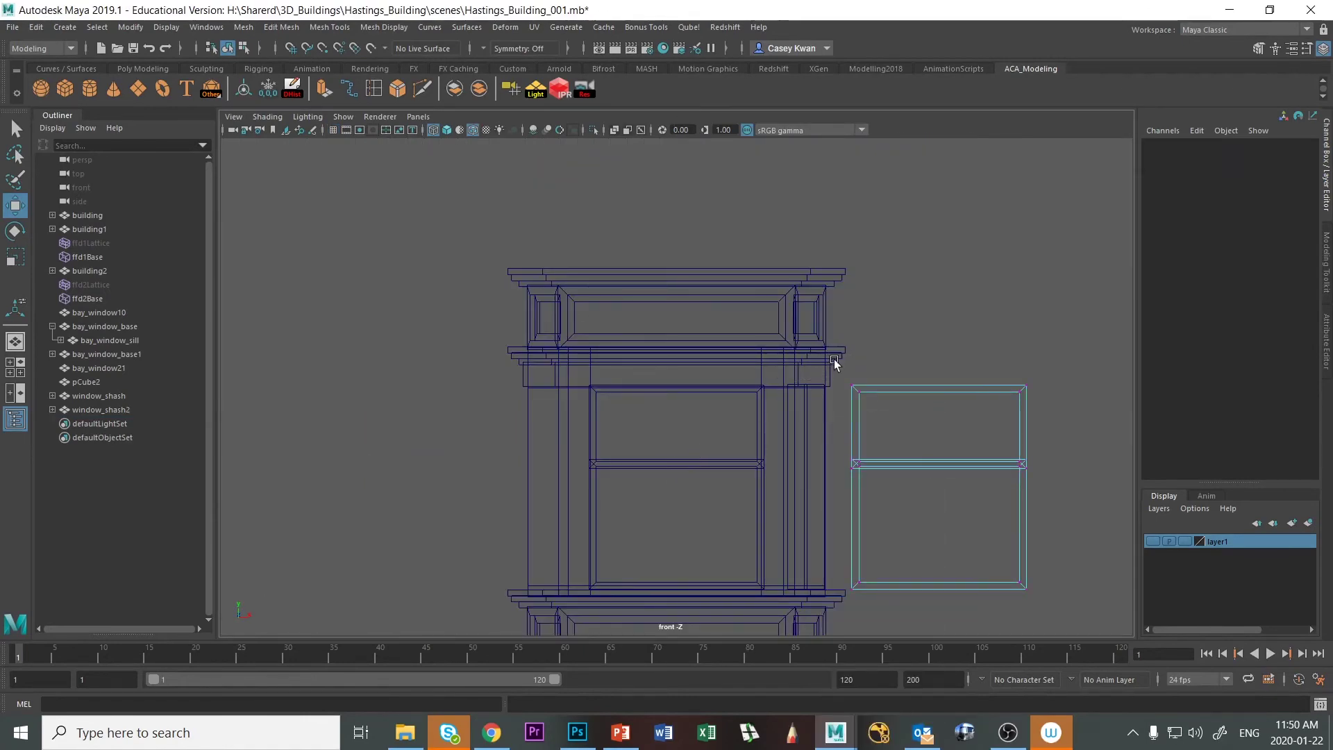
left_click_drag(838, 393, 895, 593)
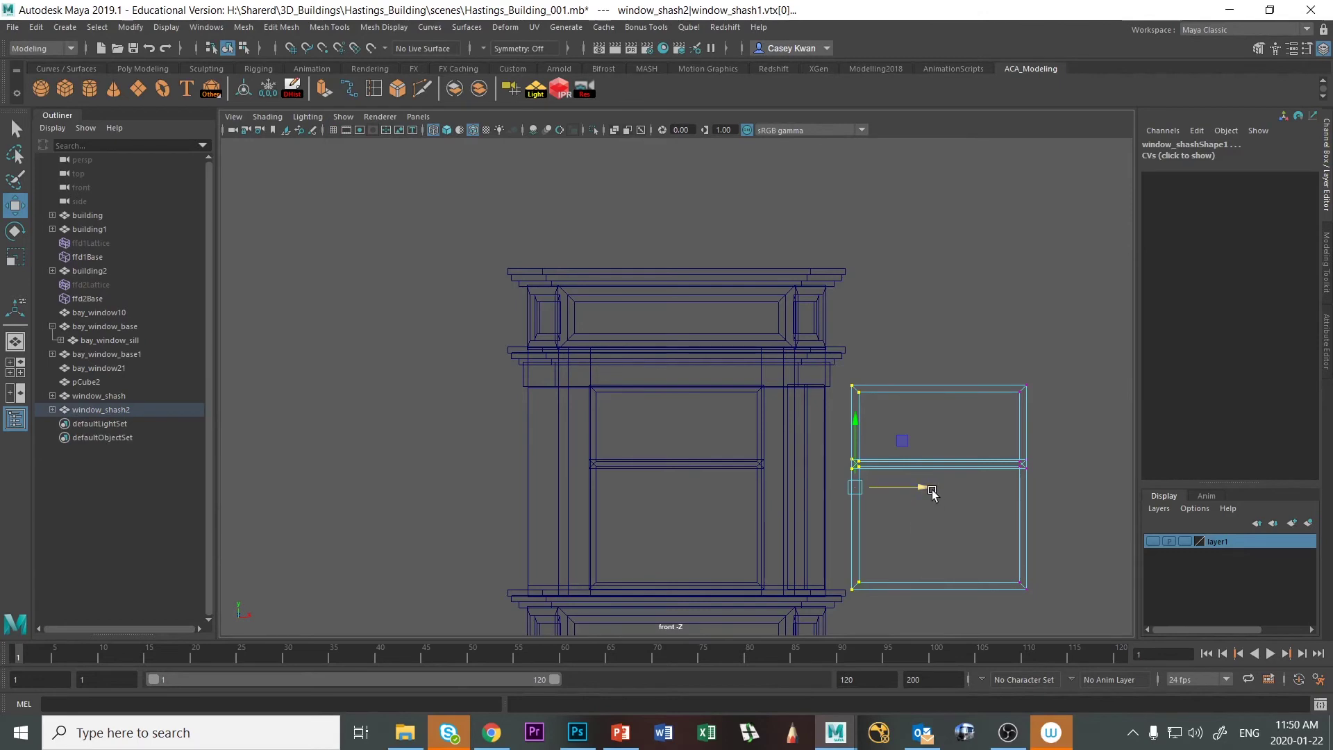
left_click_drag(932, 490, 970, 490)
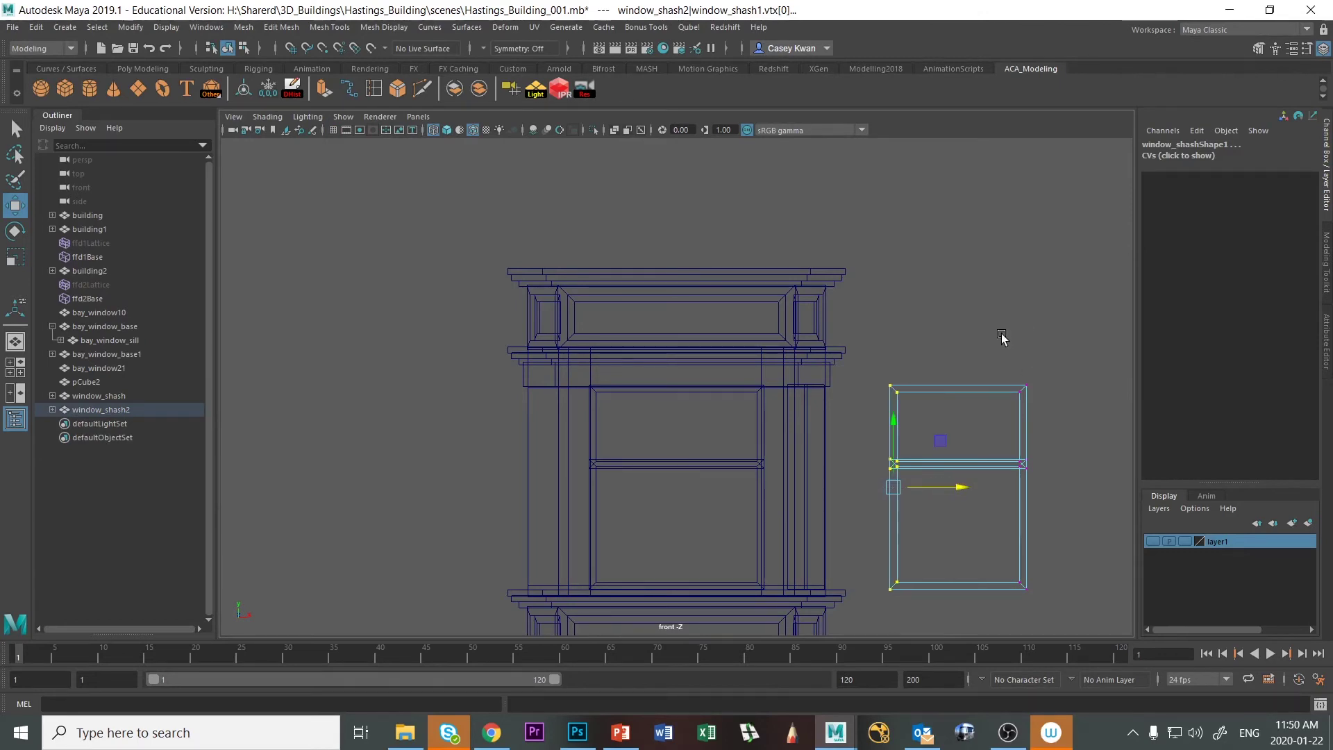
Move the vertices on the window_shash2 pair's far edge inward along X to a narrow side-window width, and return to object mode
left_click_drag(1002, 338, 1069, 625)
left_click_drag(1095, 484, 1025, 505)
left_click(1008, 391)
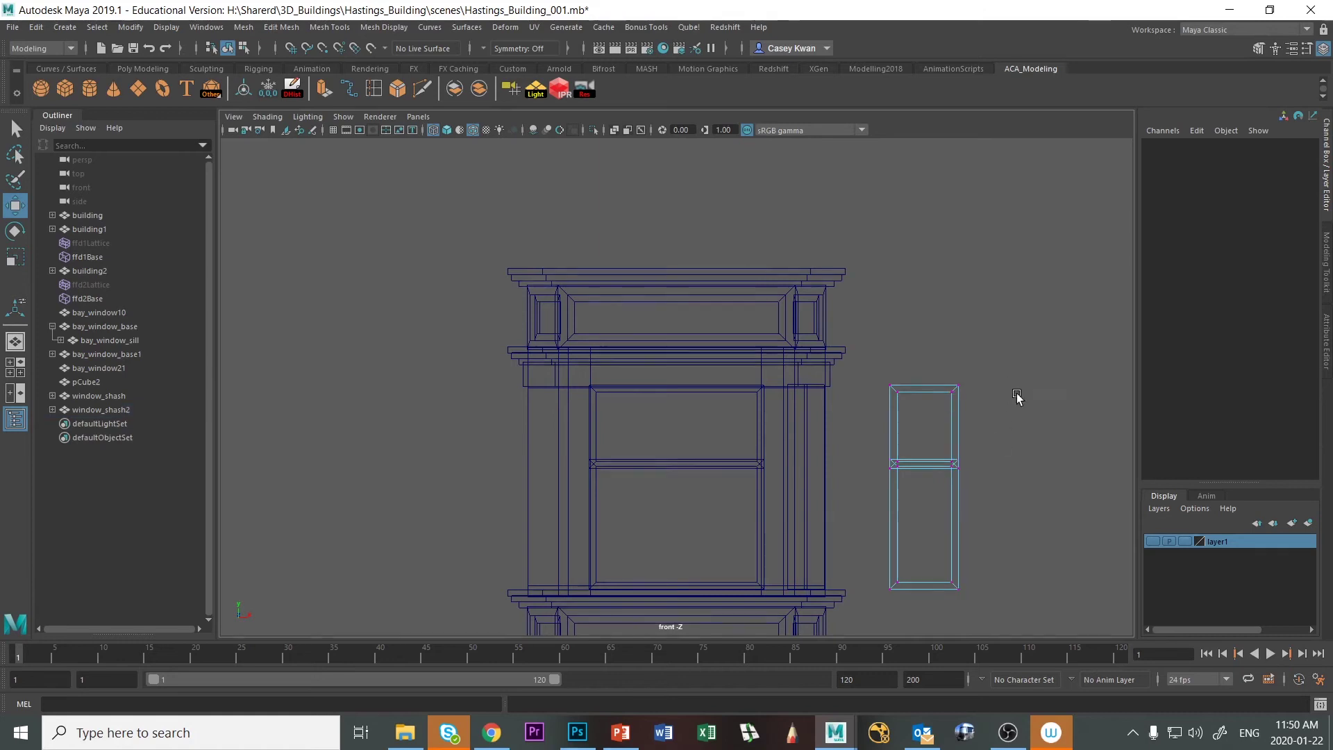
right_click_drag(921, 353, 924, 398)
right_click_drag(975, 343, 985, 334)
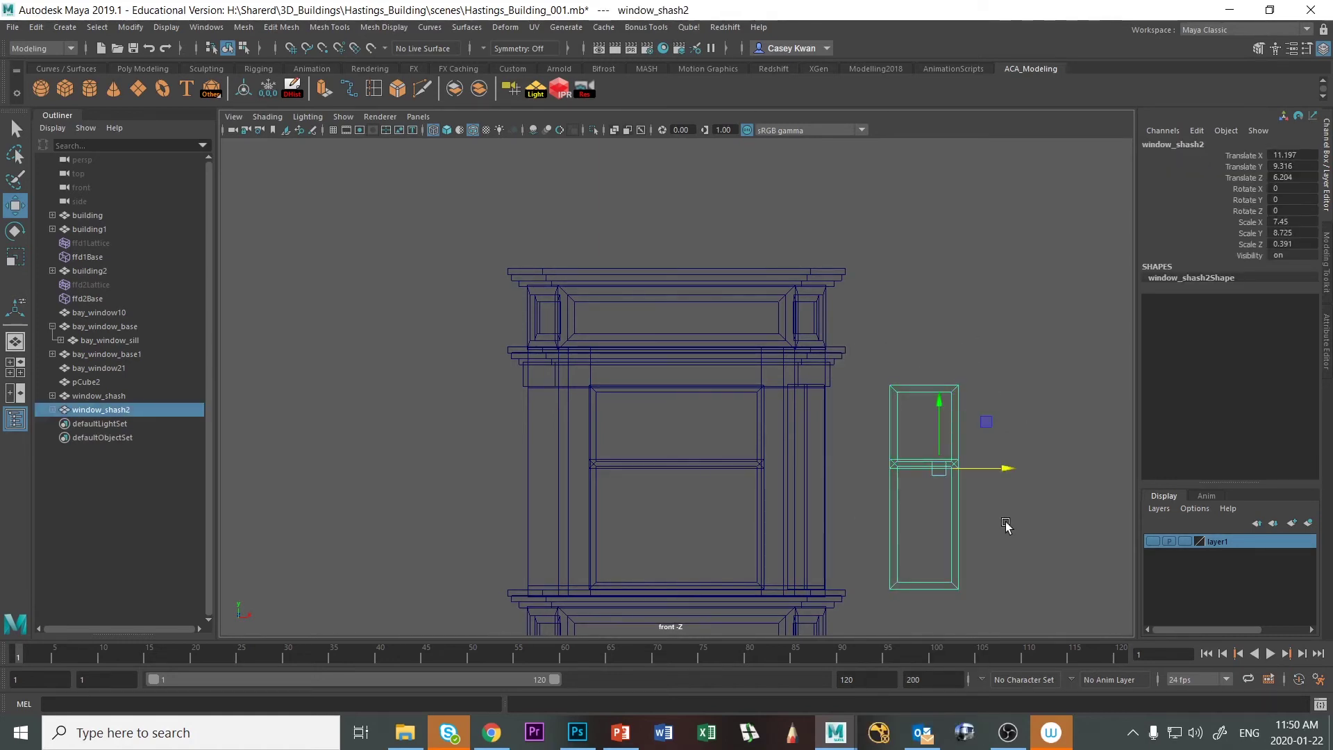
Select the window_shash2 parent and move the pair backward along Z to about -8.9, clear of the bay window's side
key("space")
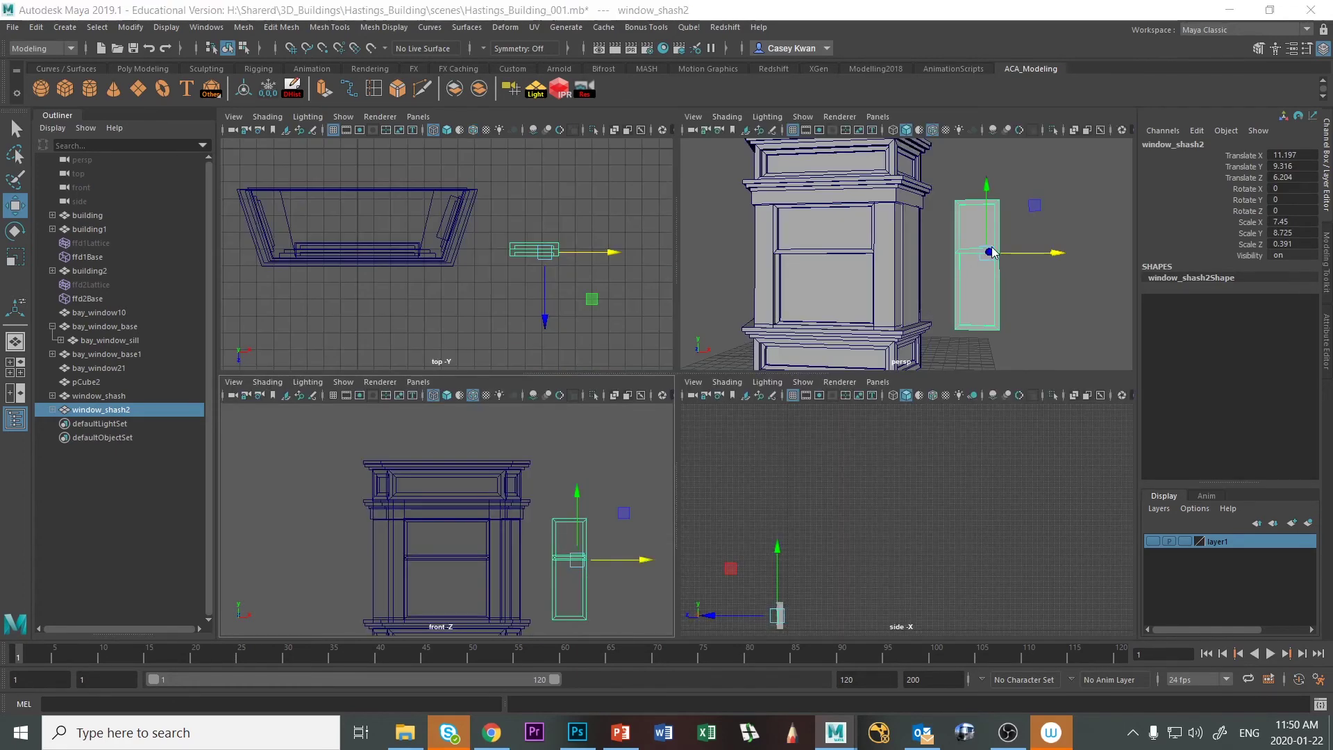
key("space")
left_click_drag(889, 315, 652, 332, "alt")
left_click(652, 332)
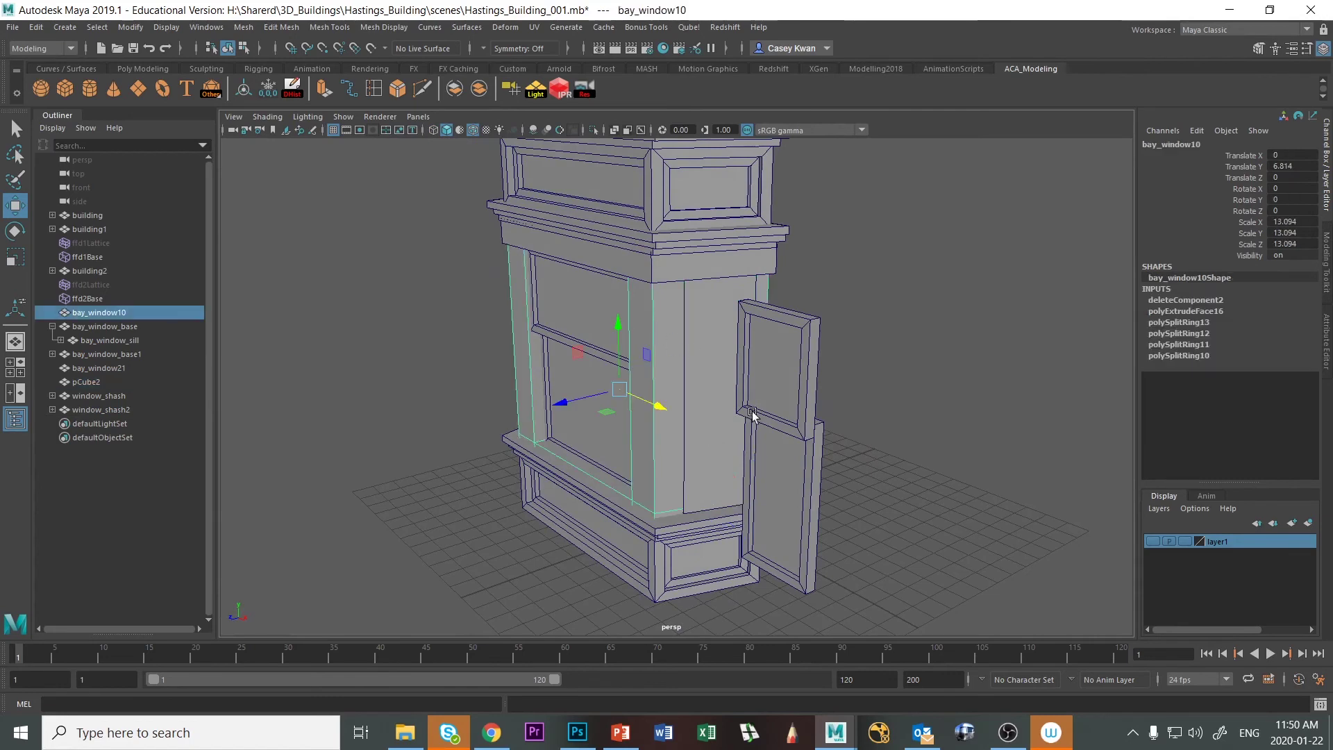
left_click(817, 454)
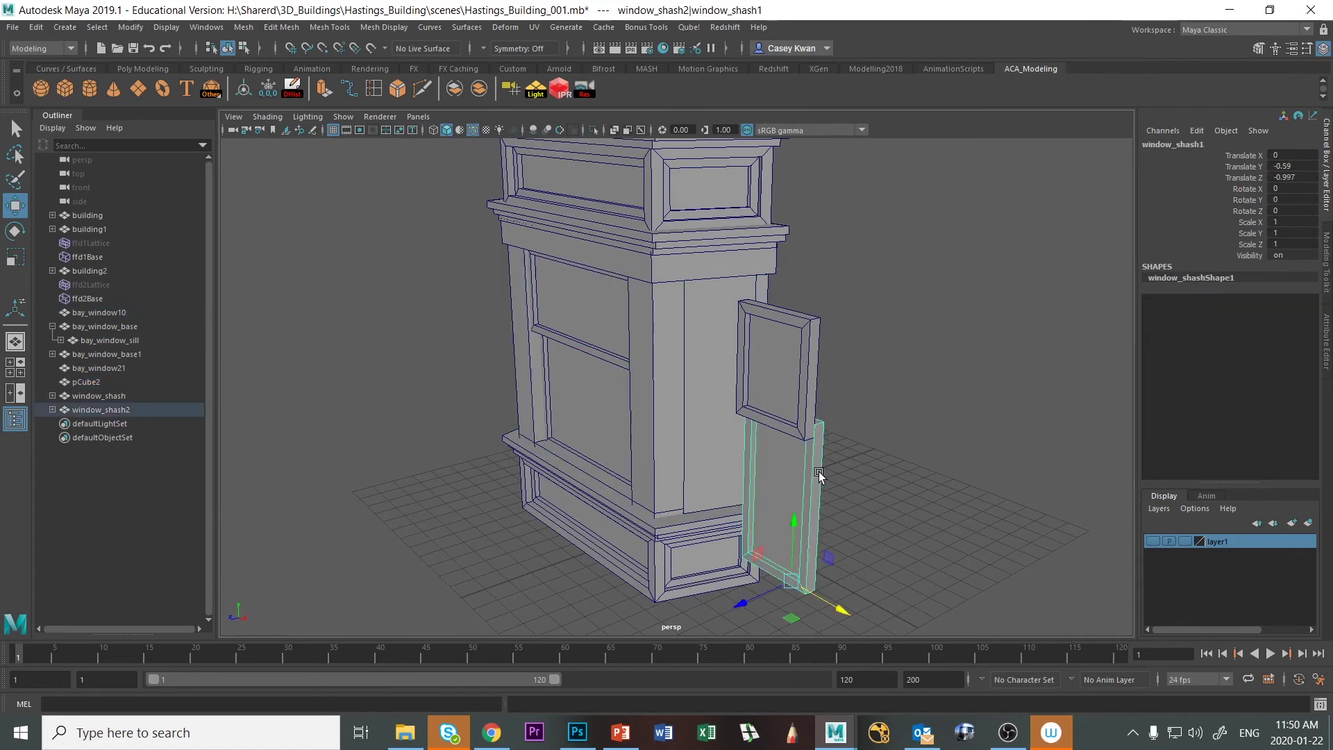
key("Up")
left_click_drag(754, 448, 669, 373)
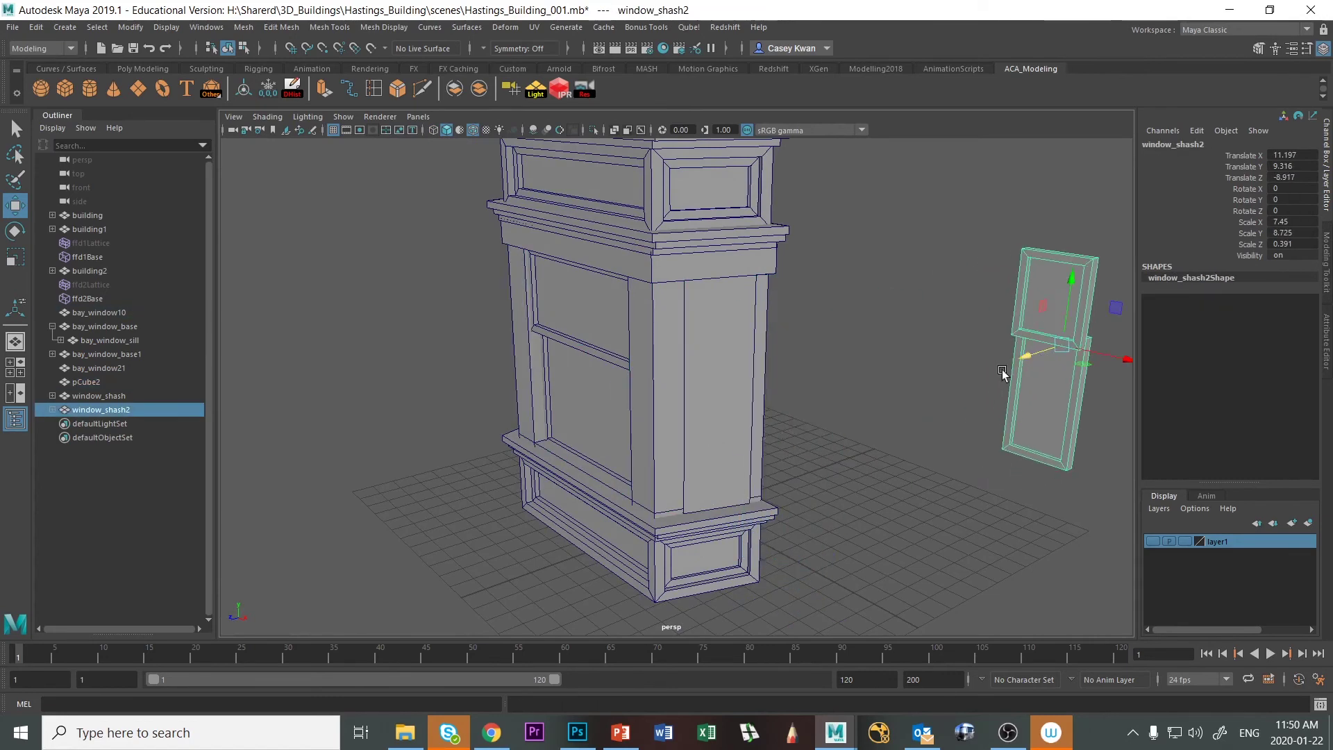
Insert two vertical edge loops on bay_window10's side, along the front and back edges of the embedded block pCube2
left_click(673, 362)
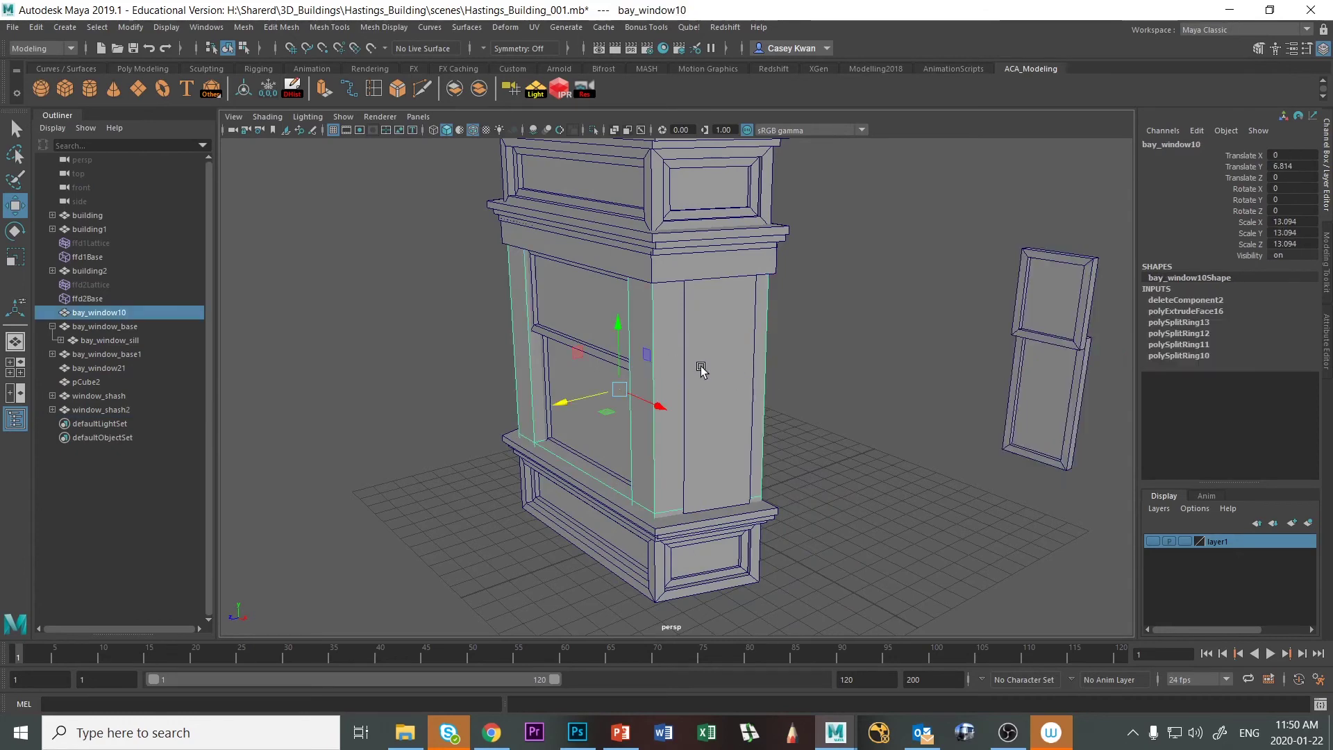
left_click(733, 379)
left_click_drag(759, 381, 686, 375, "alt")
left_click(670, 358)
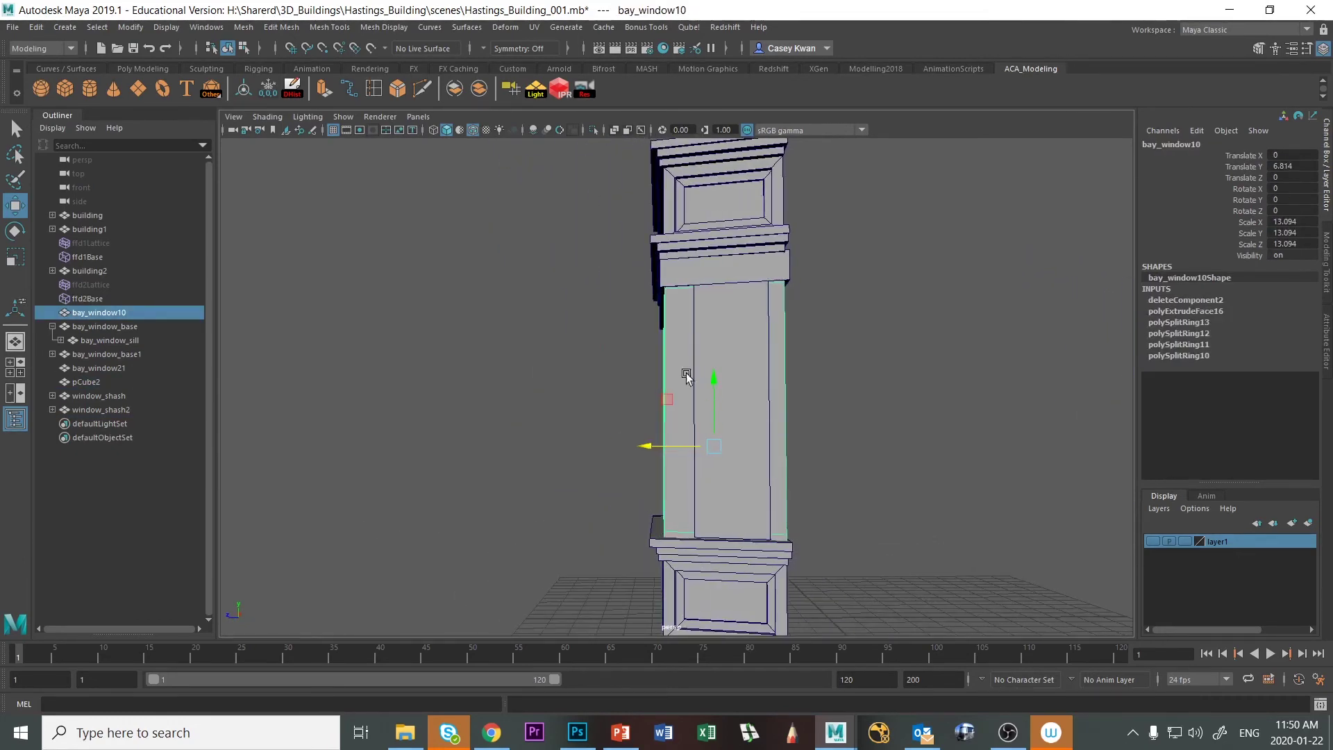
left_click(330, 27)
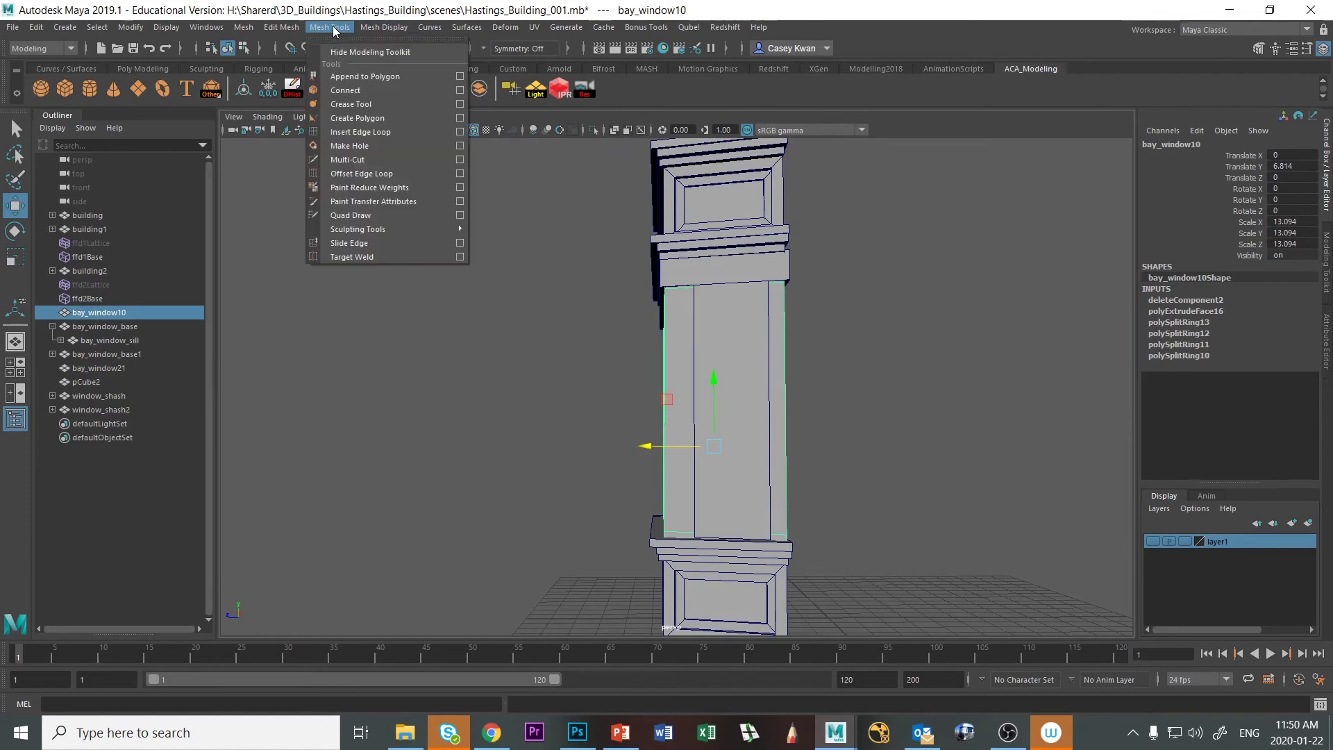
left_click(360, 132)
left_click(691, 537)
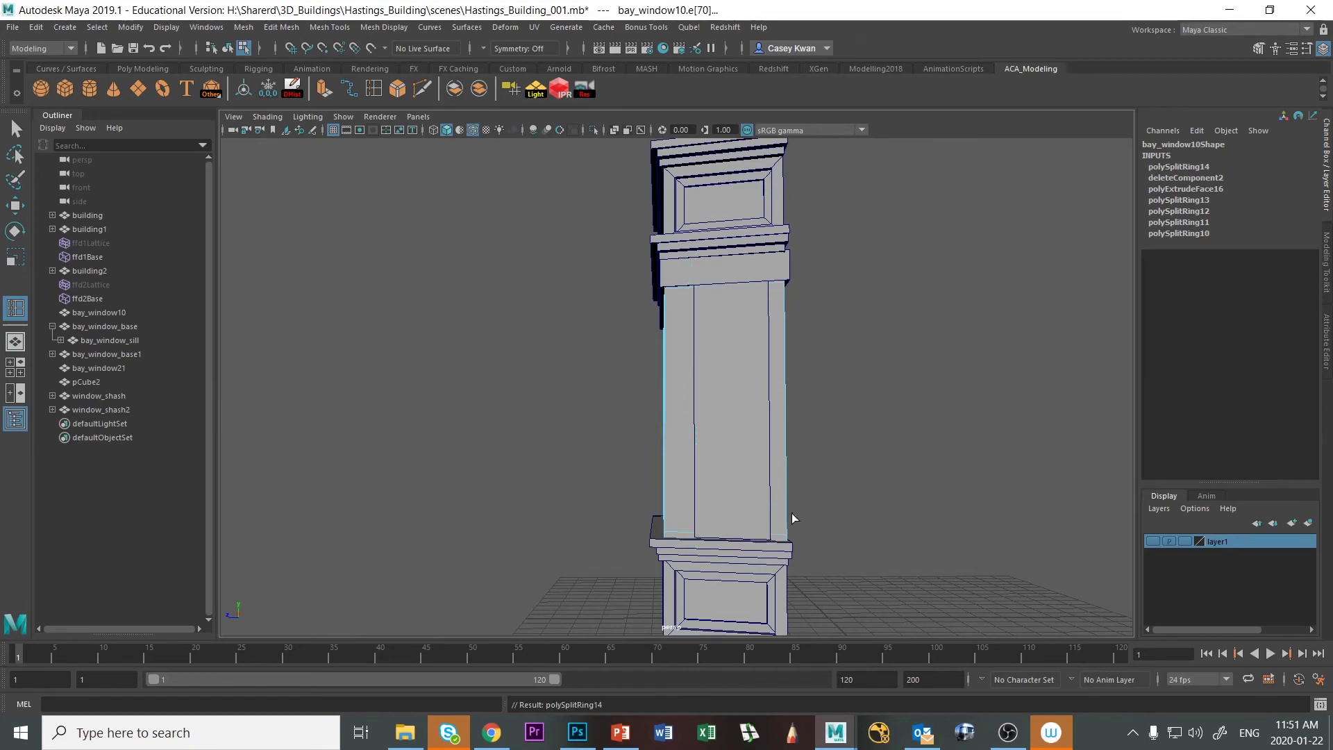
left_click(782, 540)
left_click(873, 381)
Select the pCube2 guide block in object mode and move it out to about X 16.5, Z 7.9, away from the bay window
left_click_drag(657, 411, 452, 408, "alt")
scroll(605, 403, "down", 3)
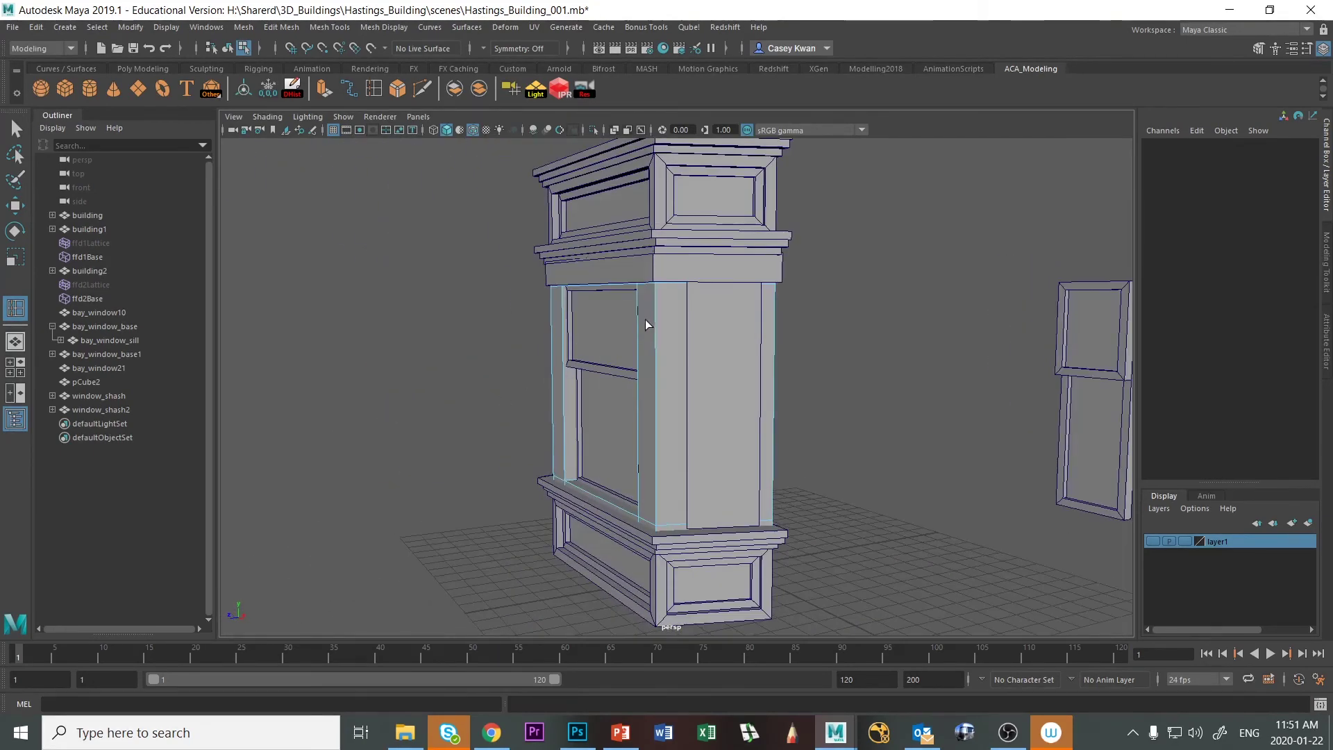
right_click_drag(645, 323, 726, 301)
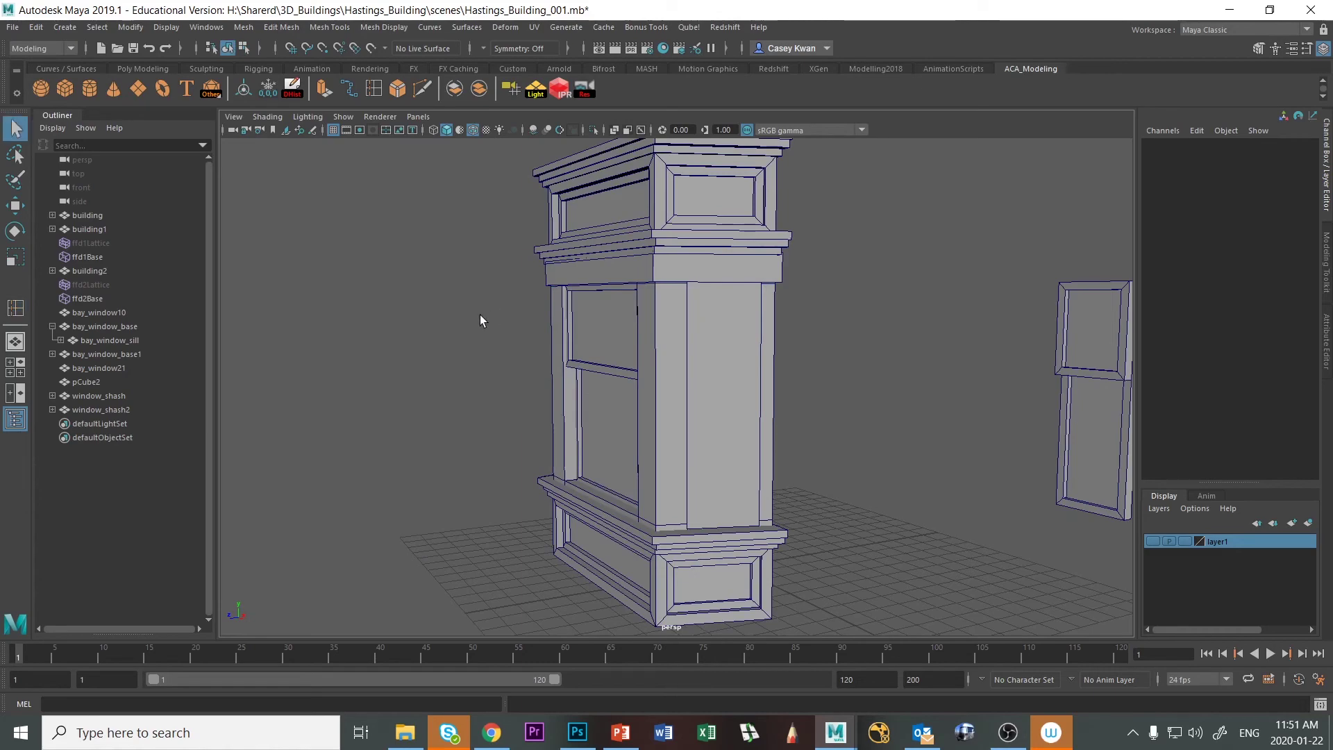
left_click(727, 375)
left_click_drag(732, 377, 877, 397, "alt")
right_click_drag(877, 396, 760, 425, "alt")
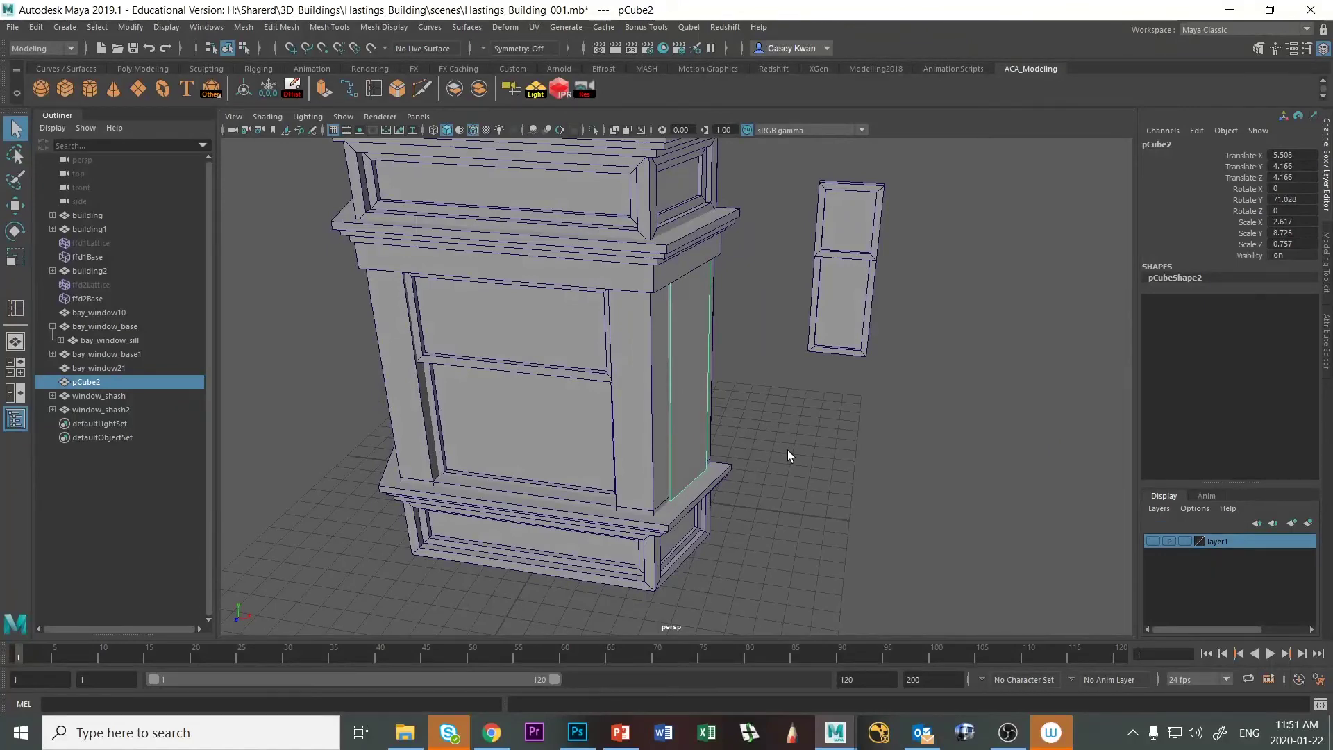
key("w")
left_click_drag(731, 494, 1021, 577)
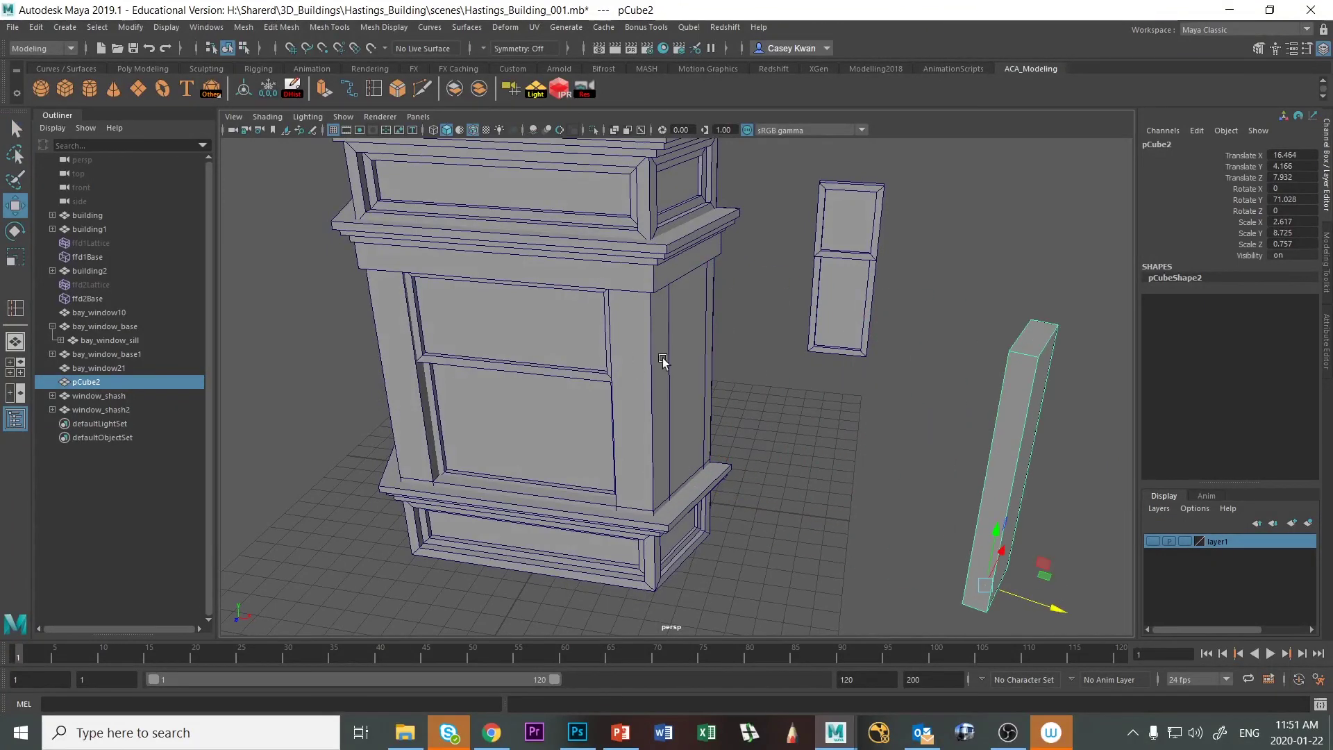
Extrude the middle face of bay_window10's side nearest pCube2 inward and delete the recessed face
left_click_drag(776, 374, 718, 366, "alt")
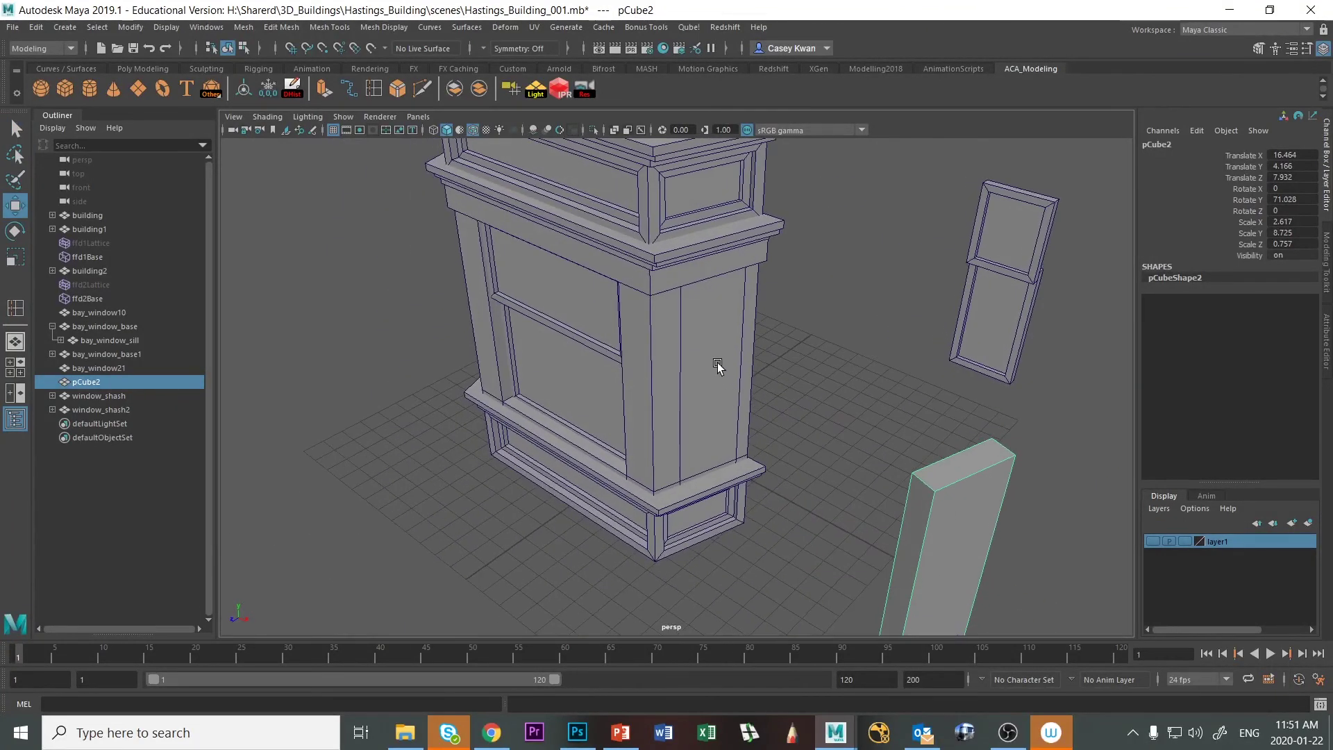
left_click(688, 328)
right_click_drag(687, 326, 703, 365)
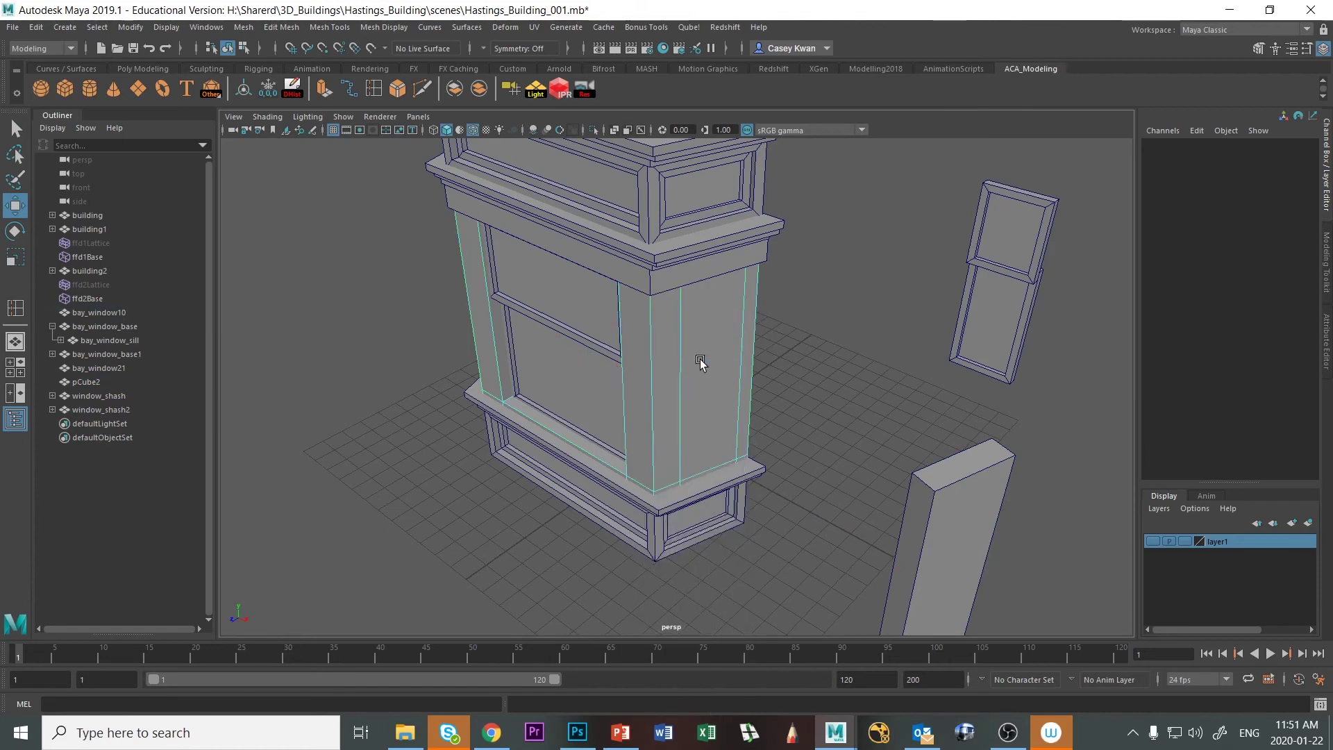
left_click(703, 365)
key("ctrl+e")
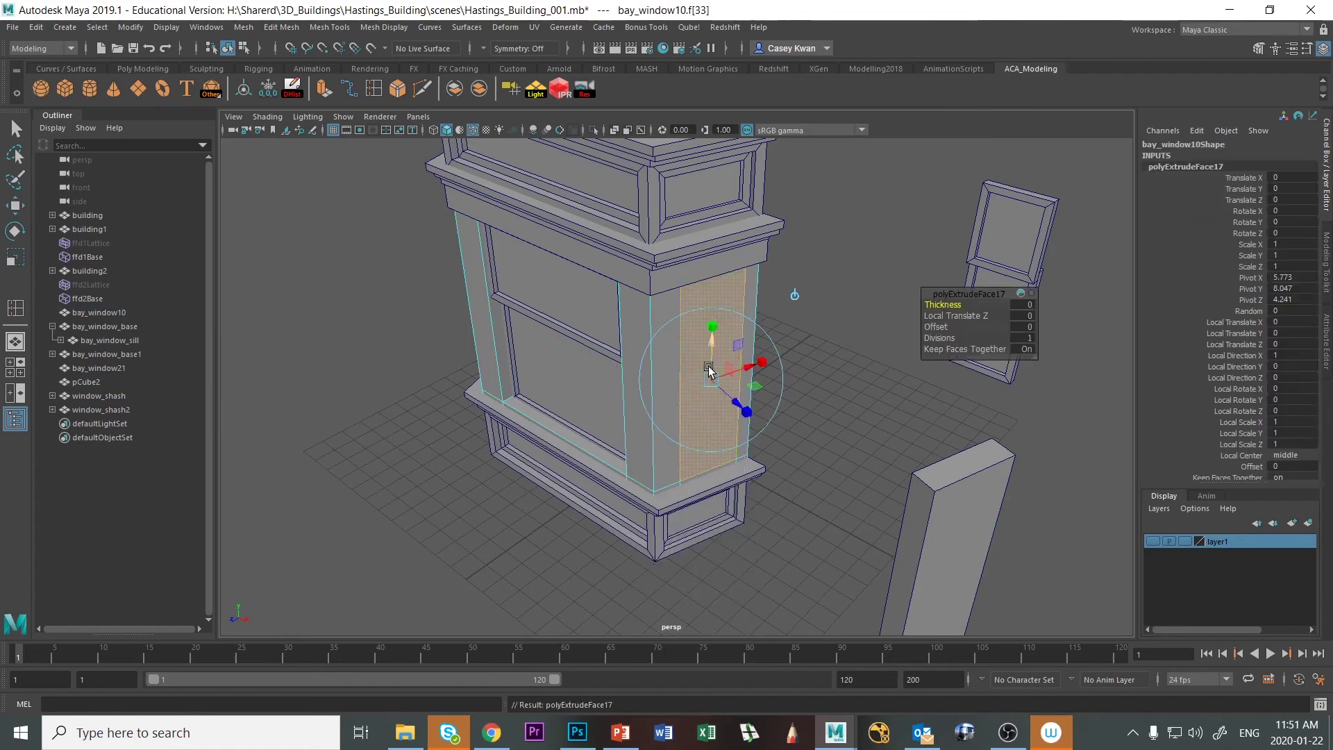
left_click_drag(739, 409, 720, 386)
left_click(770, 389)
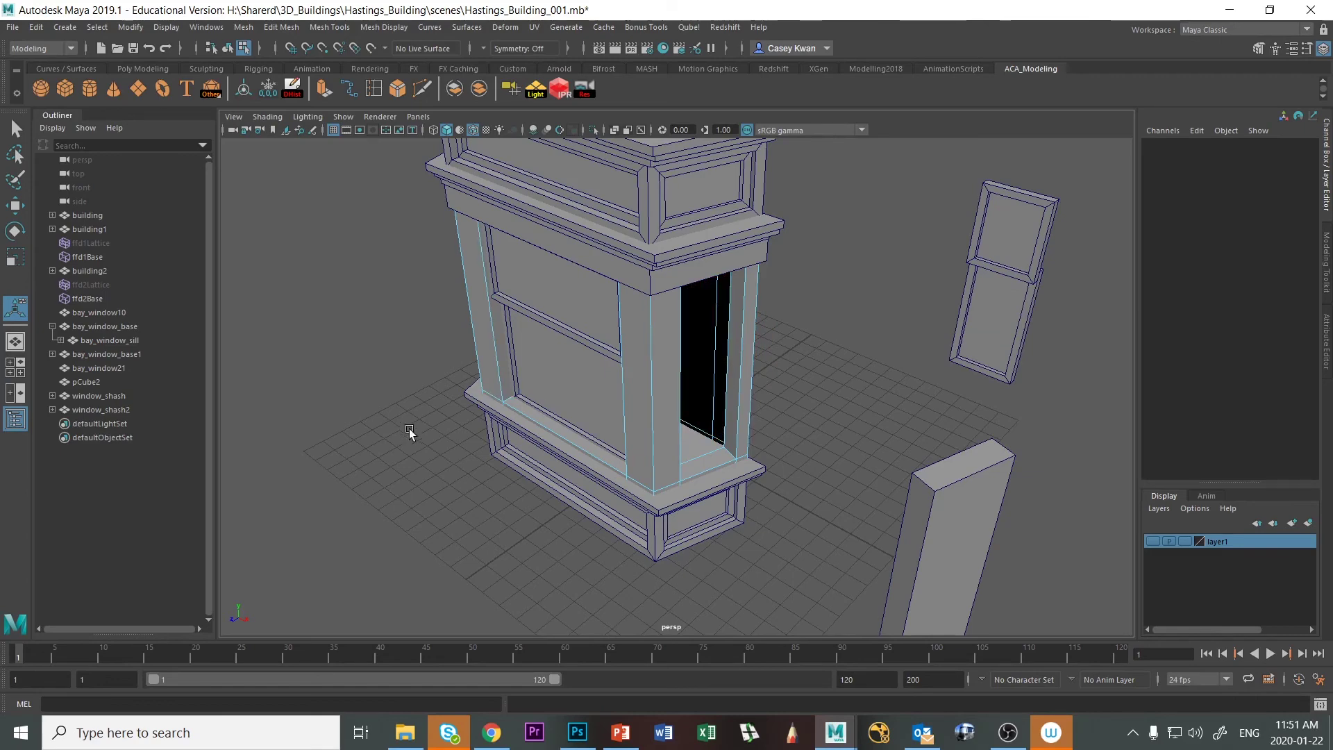
Extrude the matching middle face on bay_window10's opposite side inward and delete it to open the second side window
left_click_drag(409, 428, 569, 417, "alt")
left_click(361, 441)
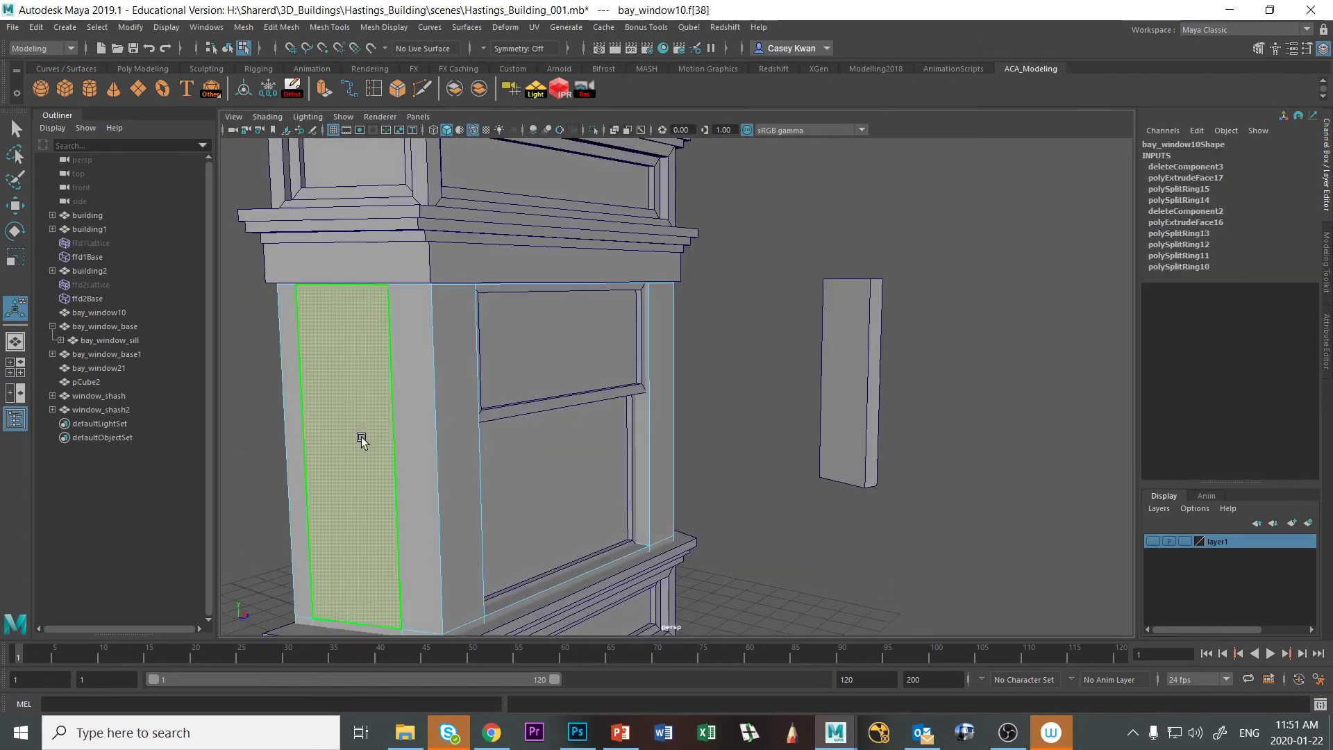
key("ctrl+e")
left_click_drag(357, 446, 310, 490)
left_click(306, 473)
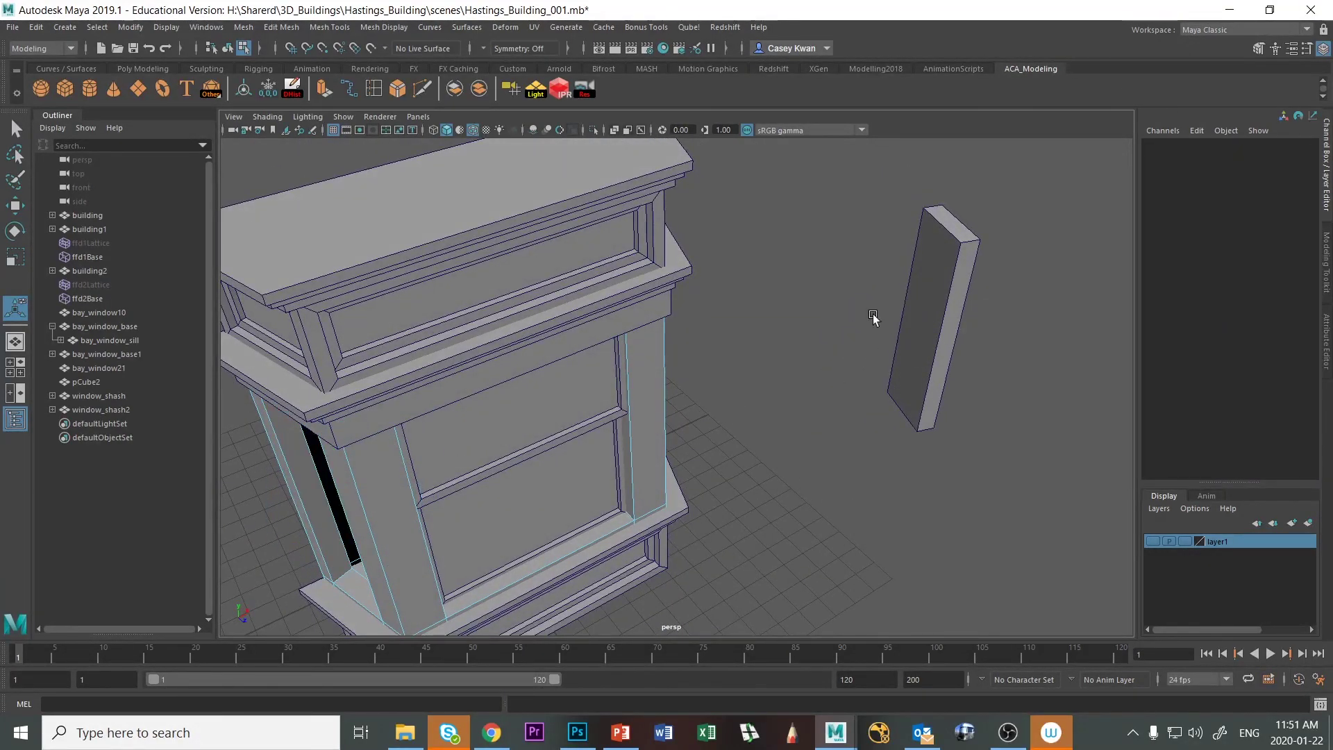
Move the window_shash2 pair forward to about Z 5.4 and along X to about 7.4, beside the open side of the bay window
left_click_drag(873, 319, 868, 255, "alt")
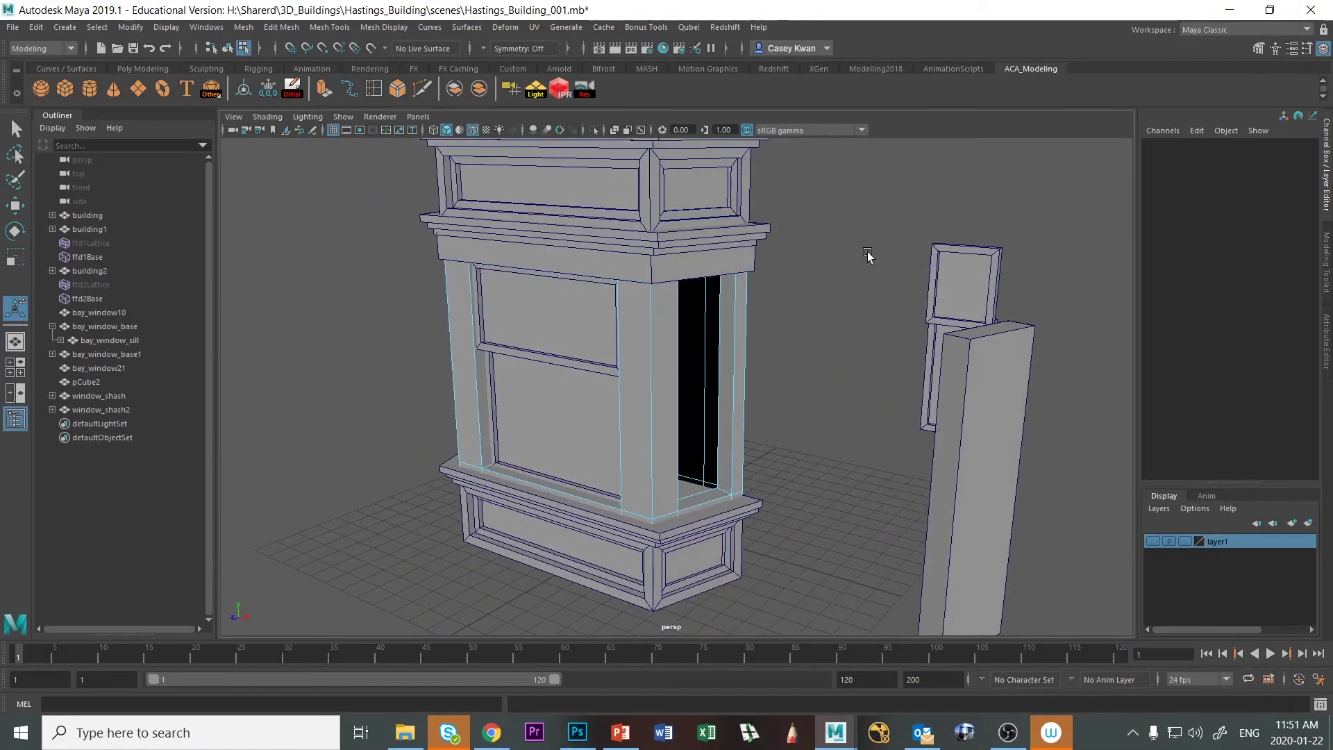
left_click(915, 278)
right_click_drag(932, 240, 971, 225)
left_click(975, 256)
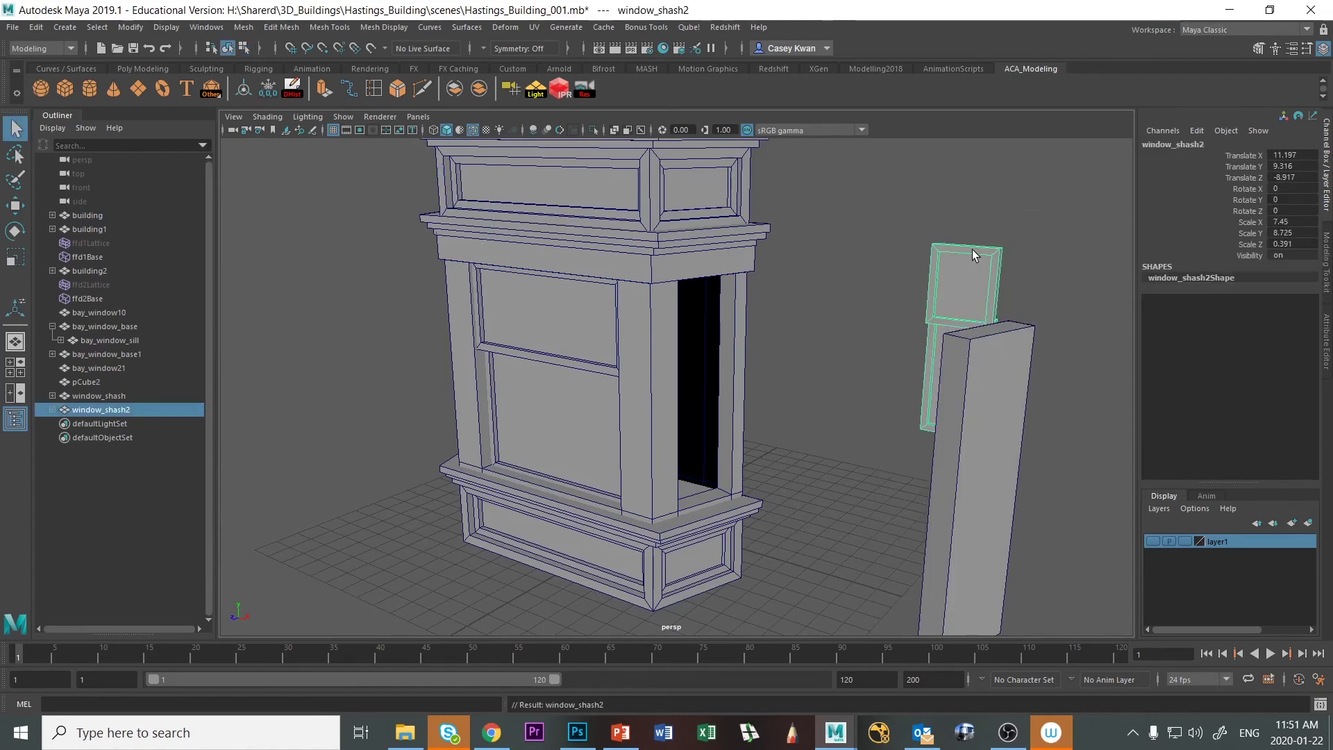
key("w")
left_click_drag(947, 312, 956, 335, "alt")
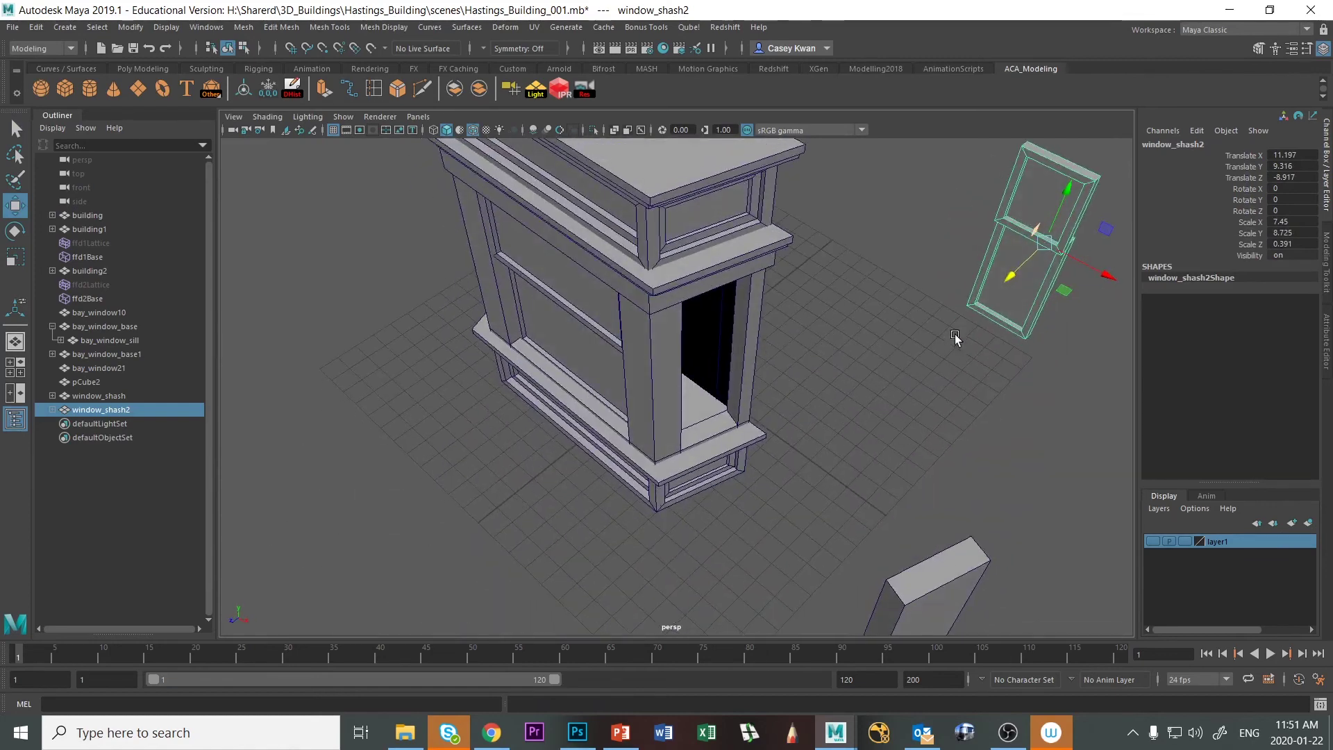
left_click_drag(1010, 273, 742, 488)
key("space")
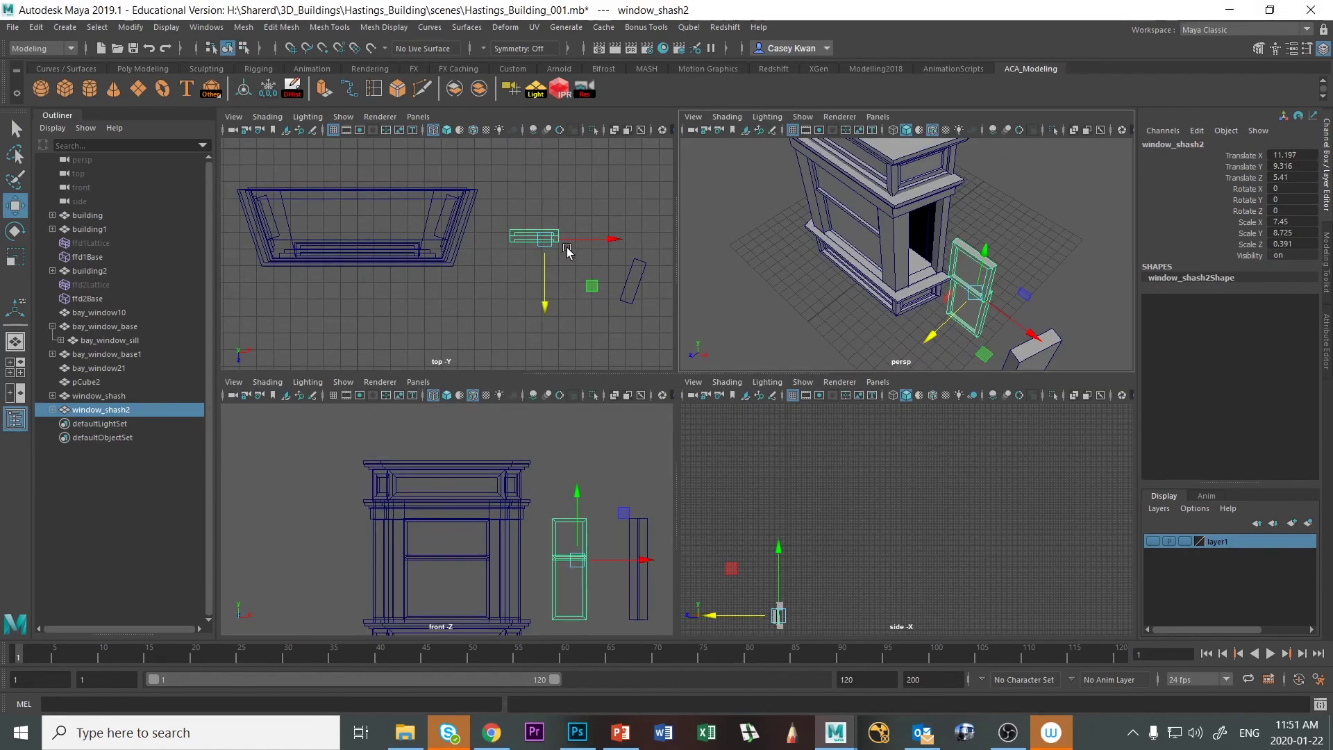
left_click_drag(604, 241, 538, 248)
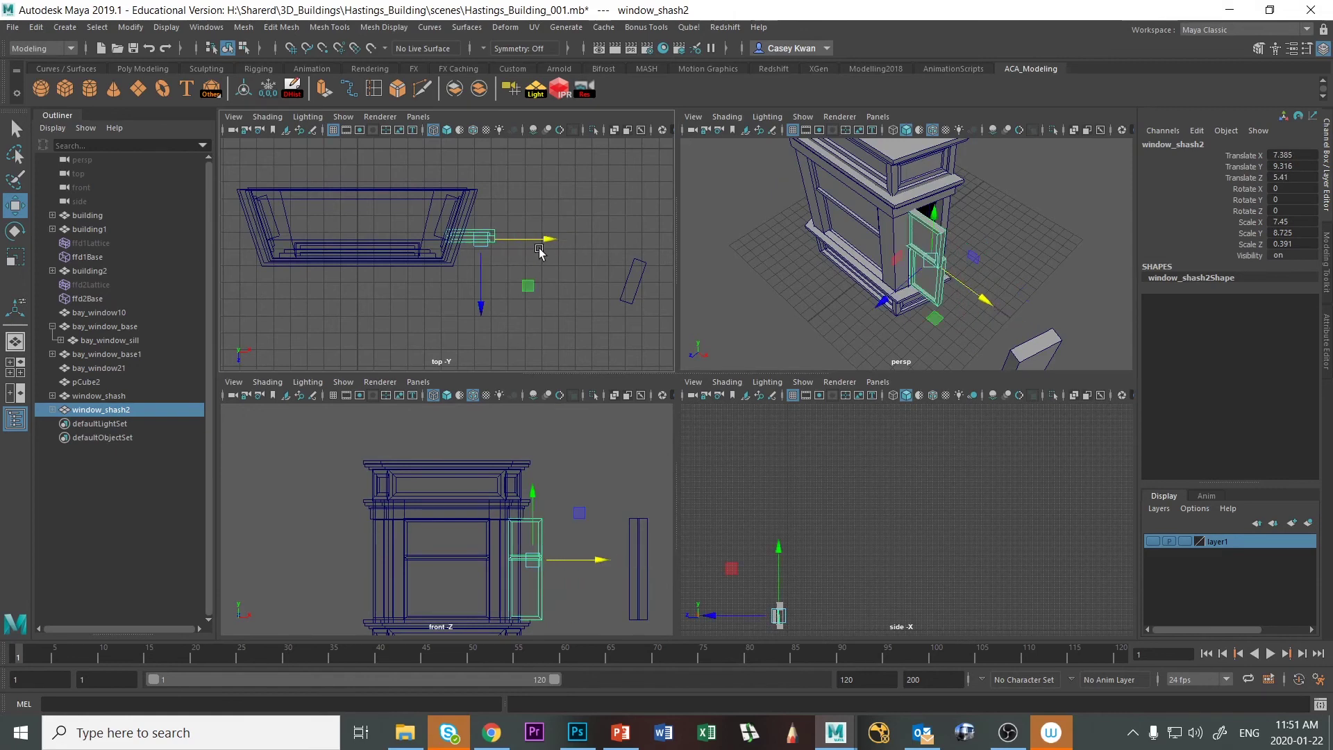
Rotate the window_shash2 pair about Y to about 66.4 degrees in the top view, towards the angle of the slanted side wall
key("e")
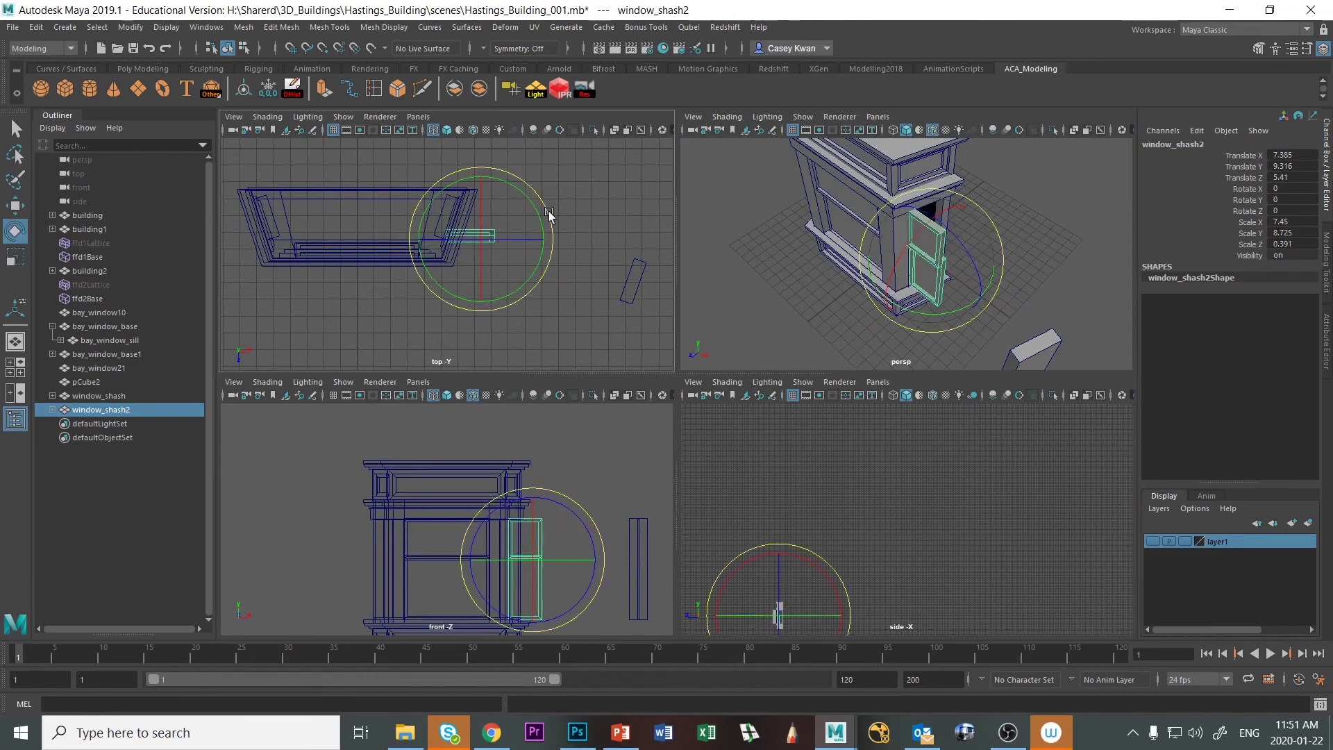
left_click_drag(549, 211, 484, 135)
key("f")
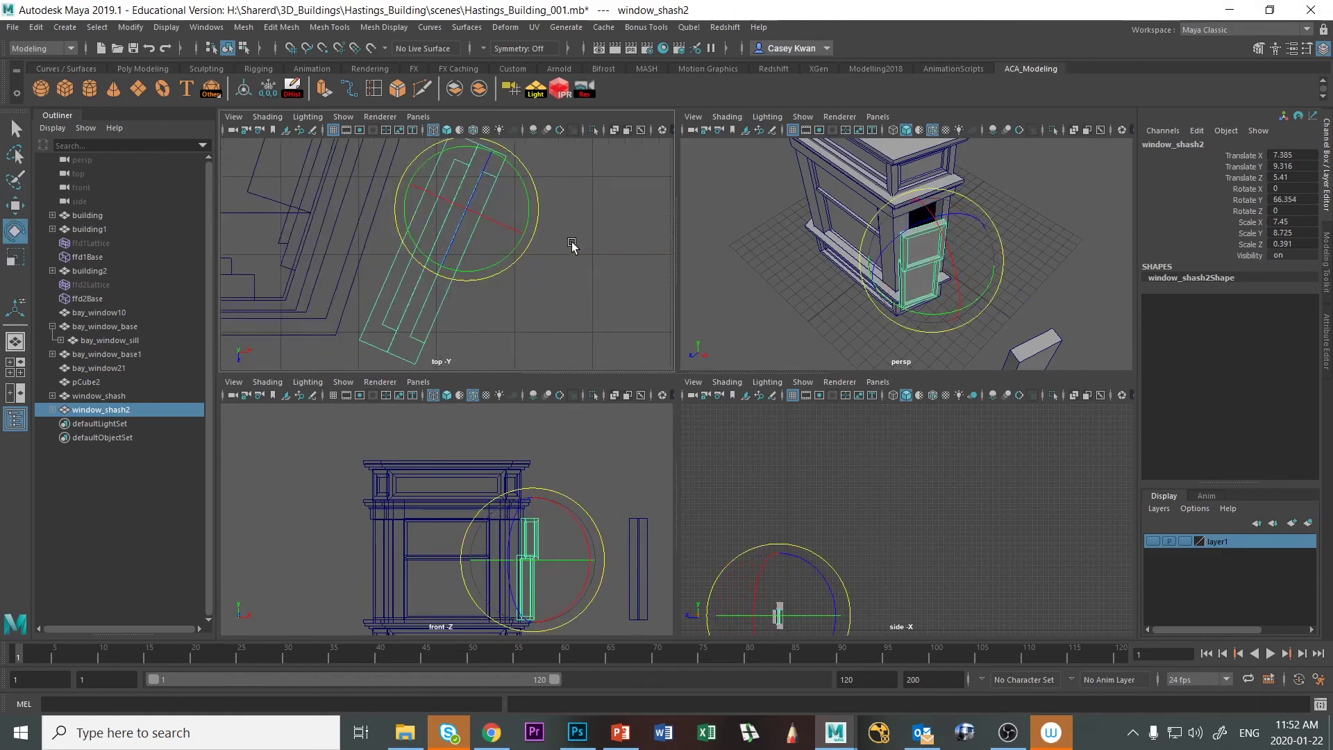
Move the window_shash2 pair into the slanted side opening at about X 6.2, Z 3.9, and adjust its Y rotation to about 69.9 degrees
key("space")
scroll(785, 306, "down", 5)
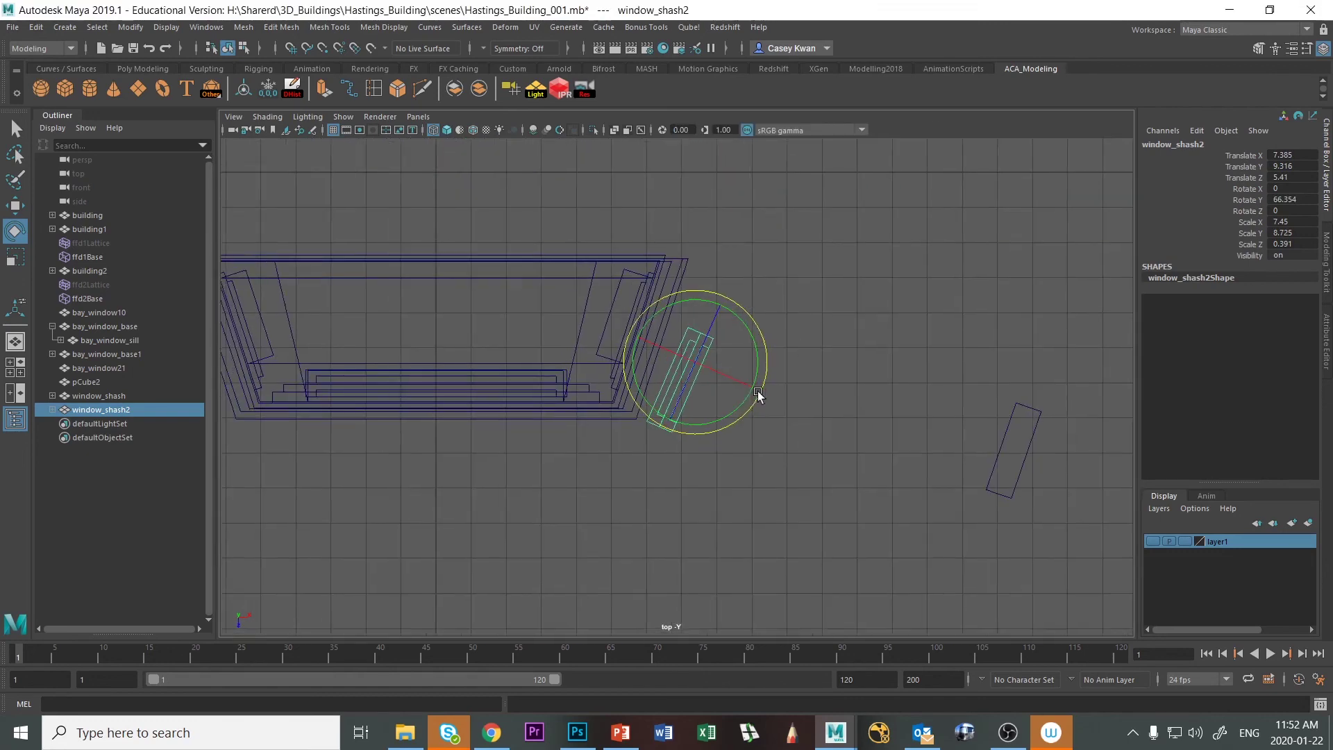
middle_click_drag(709, 366, 793, 342, "alt")
key("w")
left_click_drag(784, 347, 741, 287)
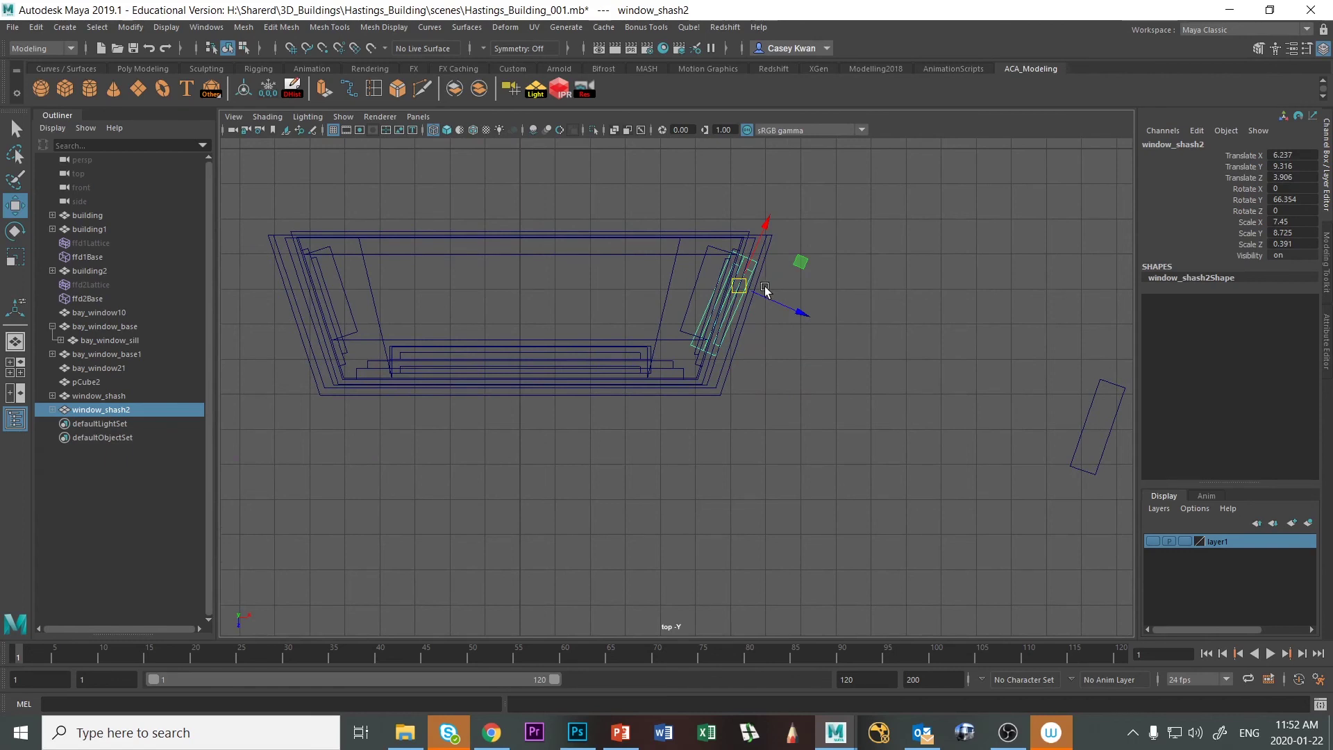
key("e")
left_click_drag(806, 286, 822, 275)
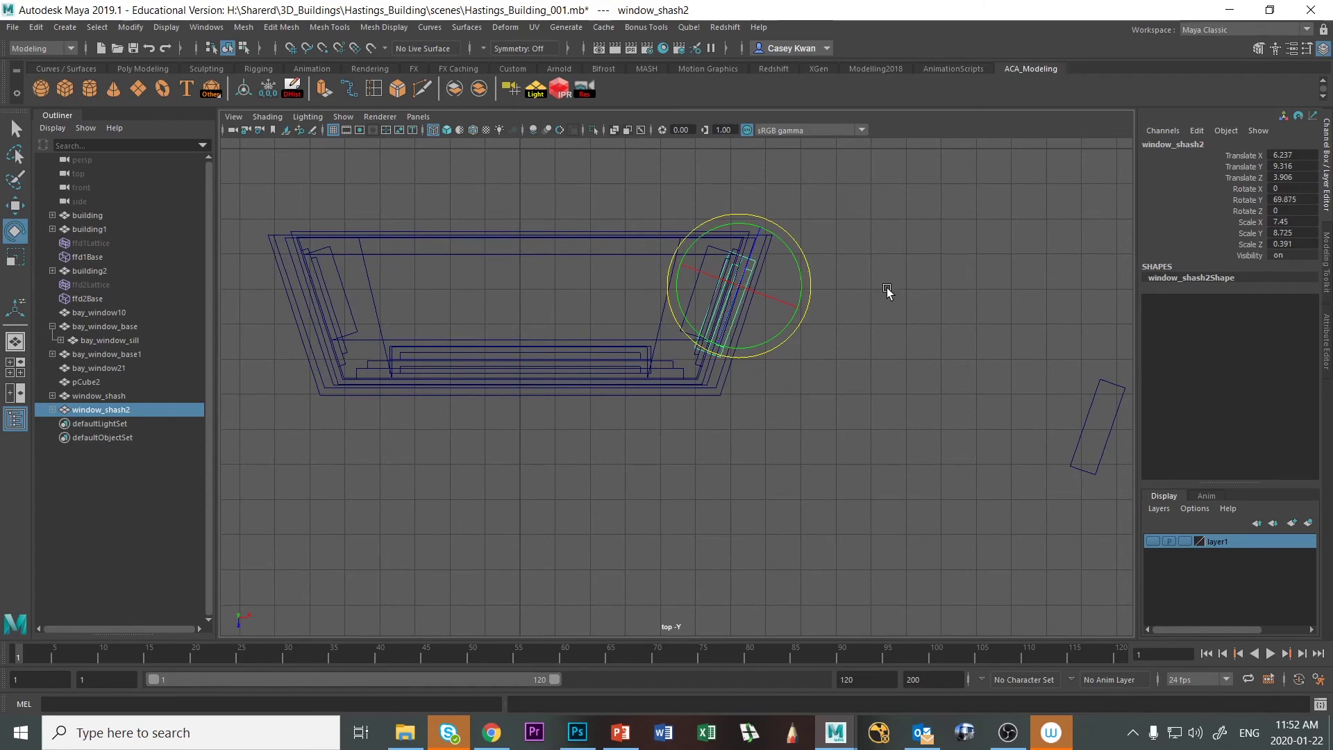
Rotate the window_shash2 pair about Y to about 72.5 degrees and move it inward in the slanted side opening to about X 5.6, Z 3.7
key("space")
key("space")
left_click_drag(815, 391, 768, 431, "alt")
scroll(731, 417, "up", 8)
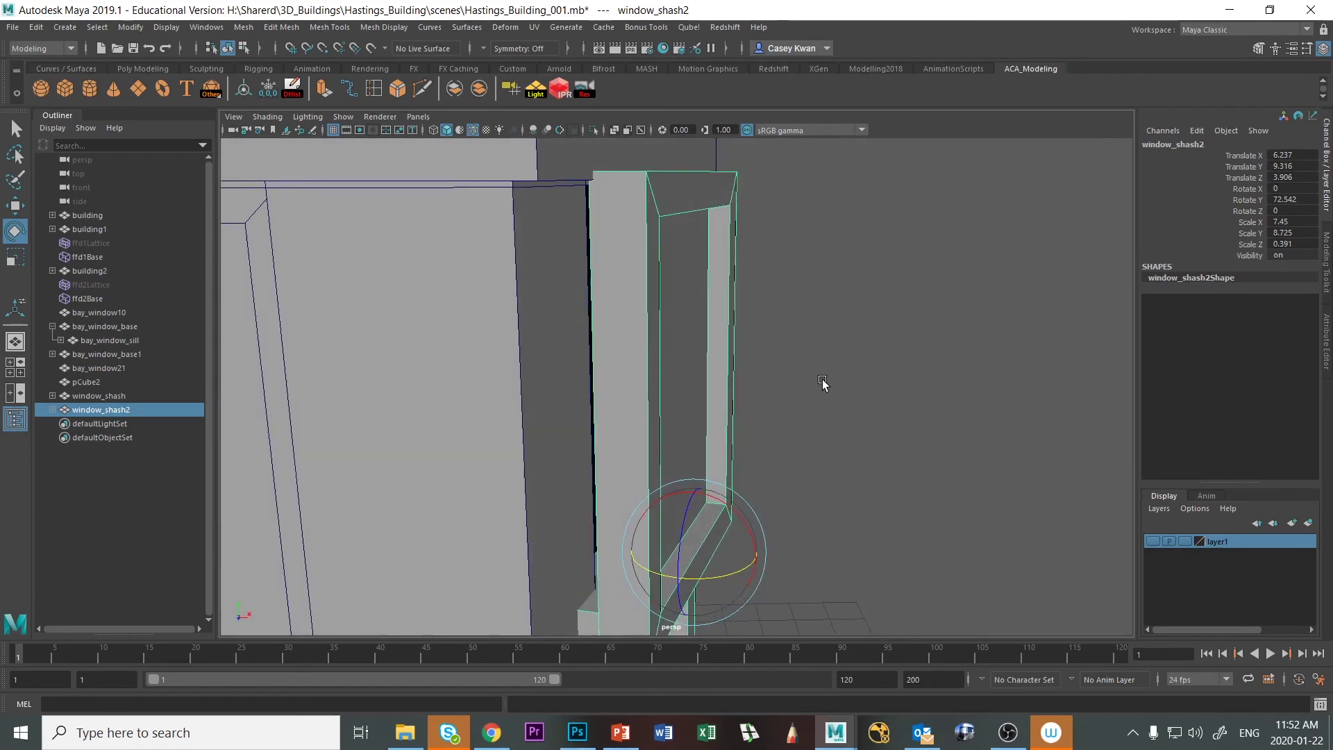
key("w")
scroll(803, 441, "down", 5)
left_click_drag(745, 476, 718, 478)
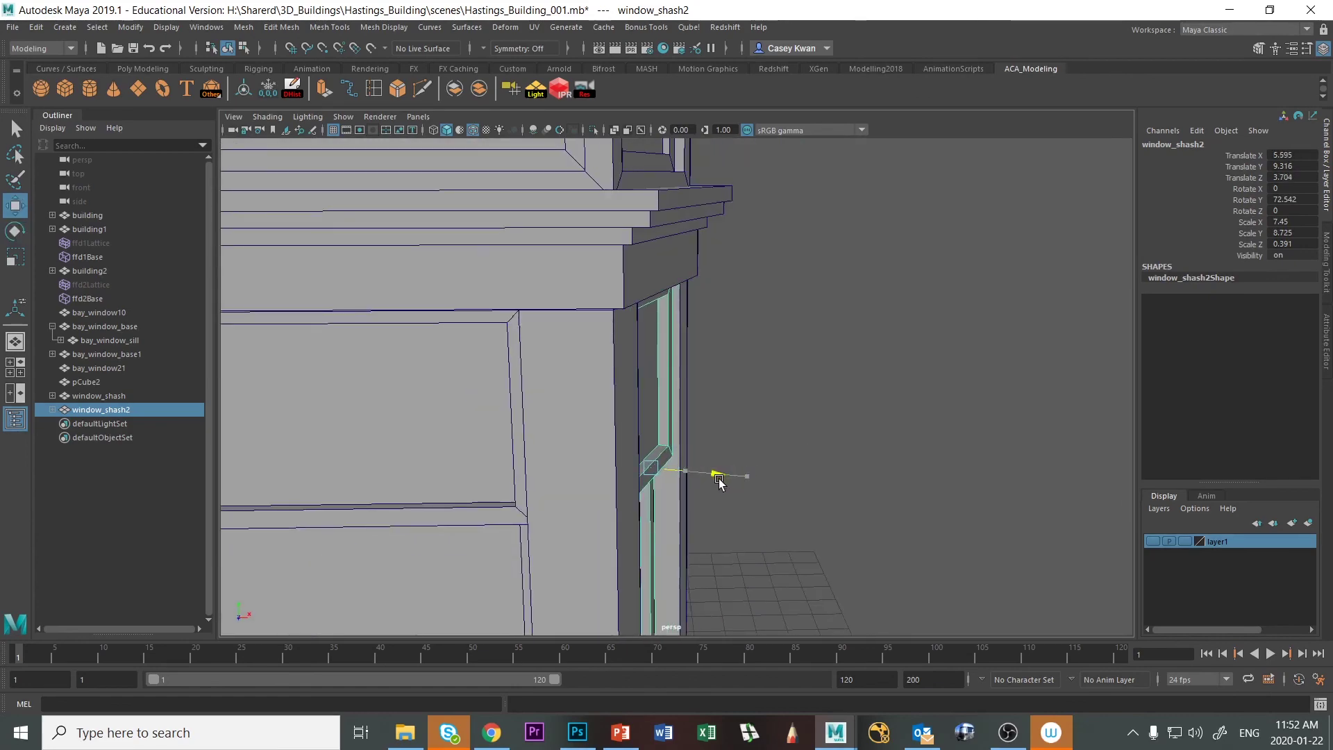
Delete the leftover box pCube2 standing in front of the bay window's slanted side
left_click(886, 365)
scroll(896, 362, "down", 10)
left_click_drag(815, 408, 690, 411, "alt")
left_click(689, 410)
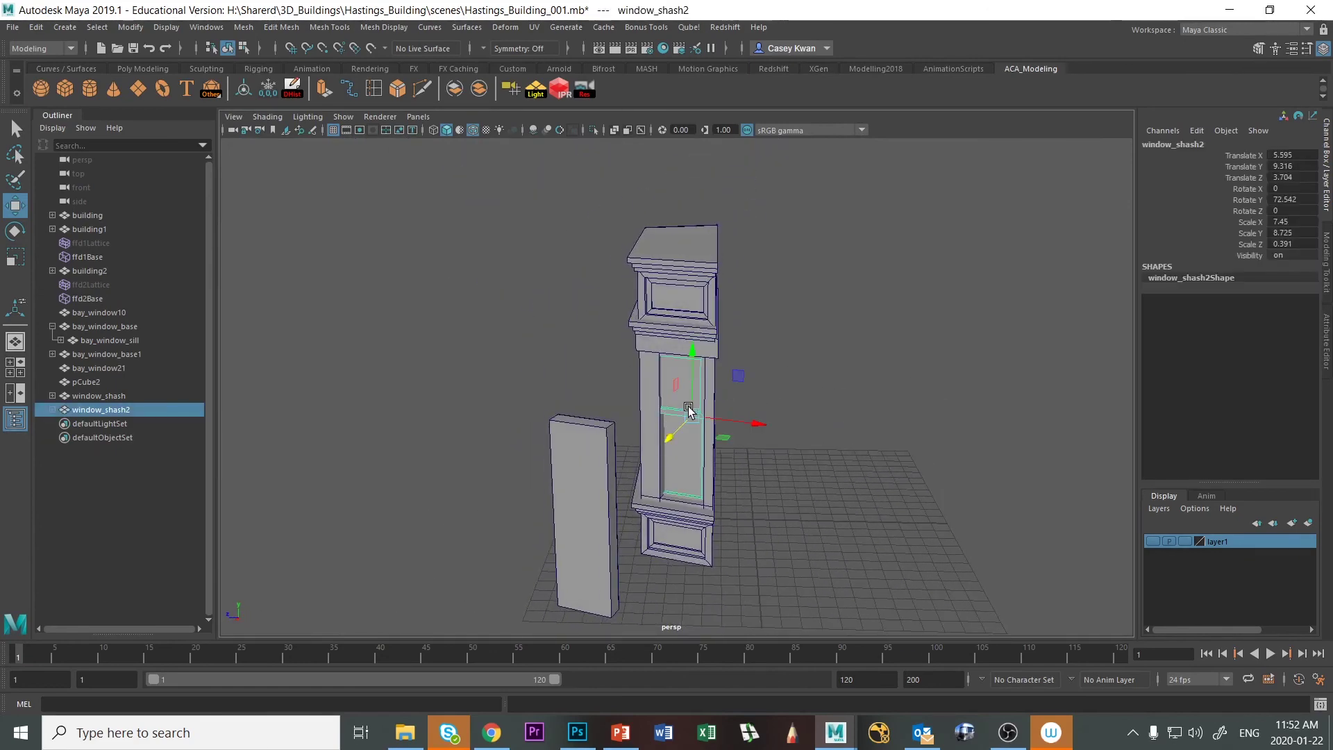
key("f")
scroll(702, 408, "down", 5)
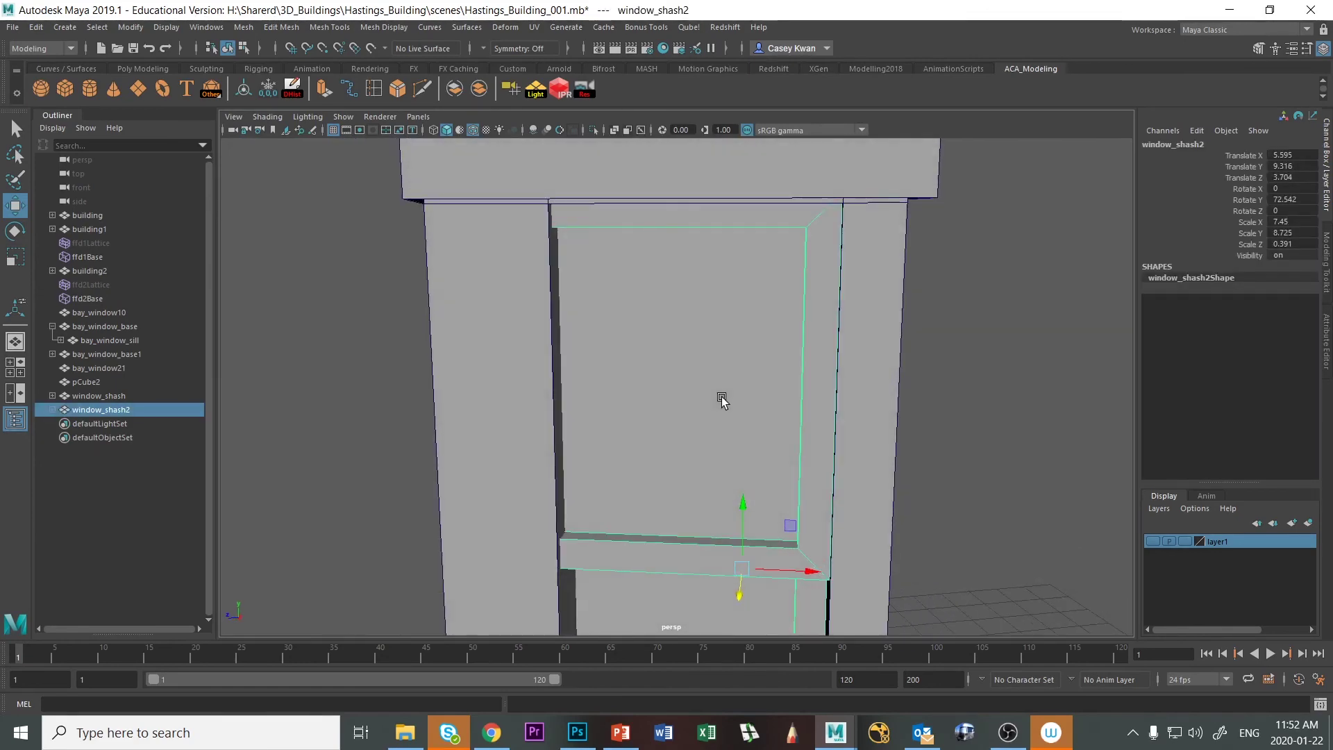
left_click(528, 465)
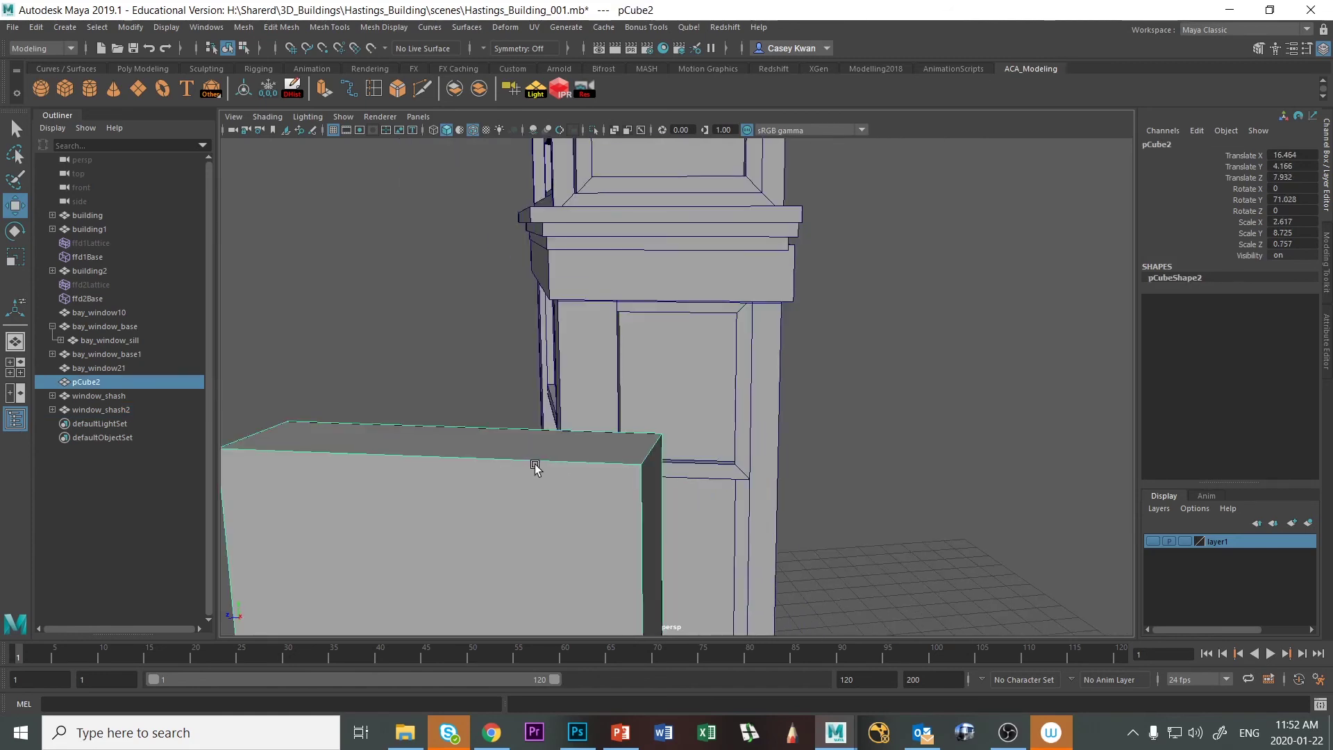
key("Delete")
Nudge the window_shash2 pair along the slanted wall to about X 5.60, Z 3.68 and show the scene in wireframe
left_click(667, 460)
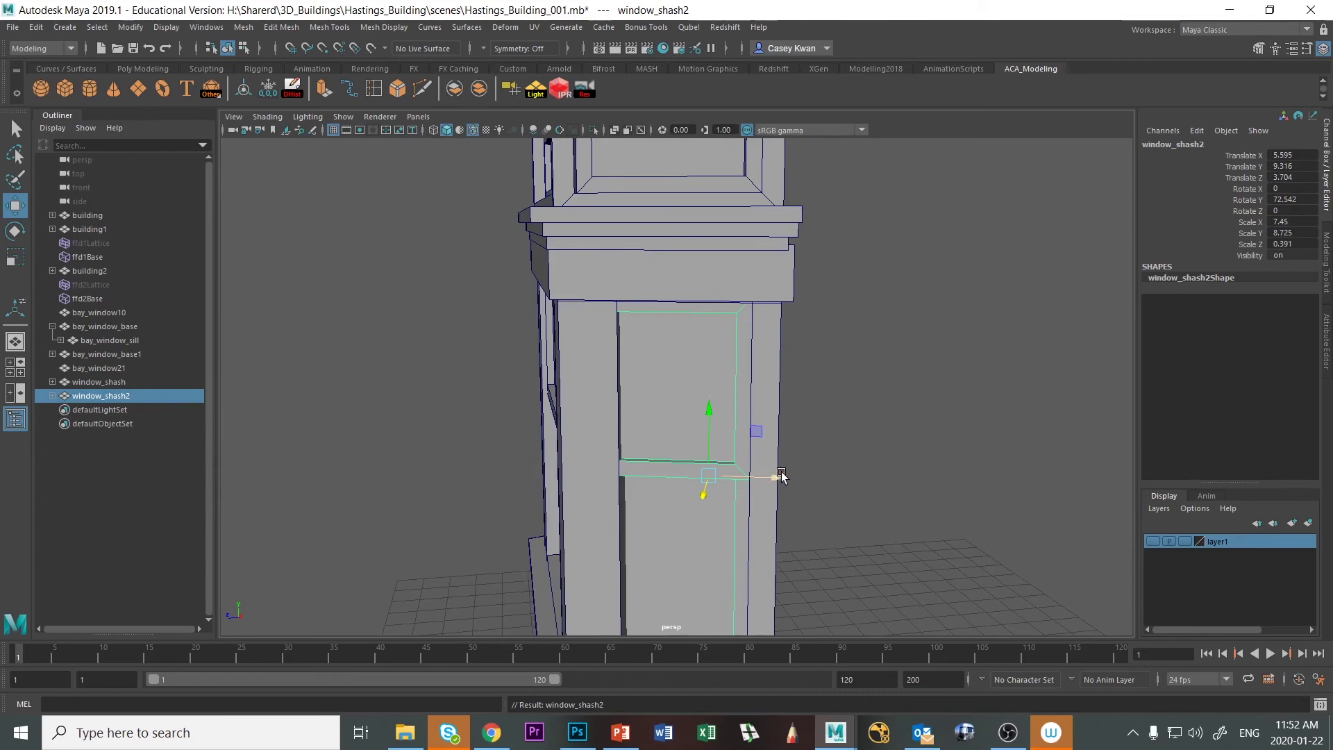
left_click_drag(777, 476, 775, 483)
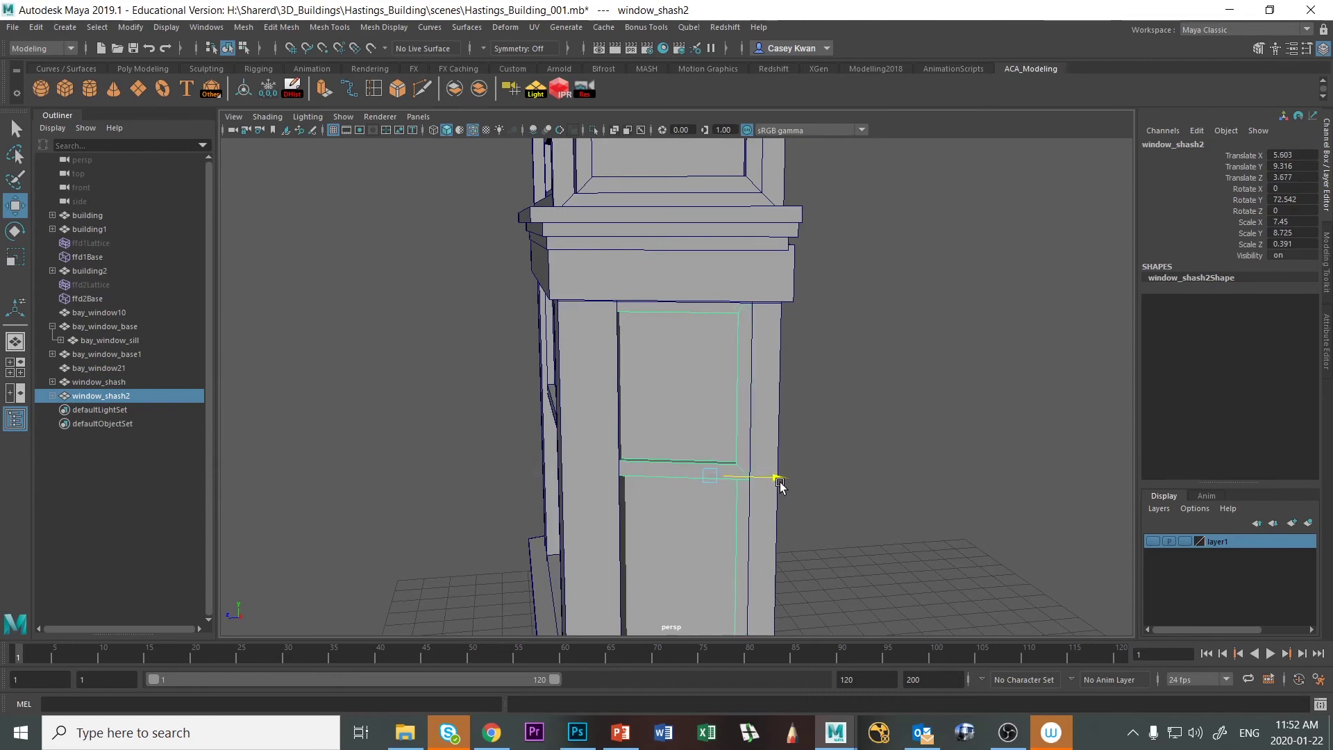
scroll(708, 538, "down", 5)
key("4")
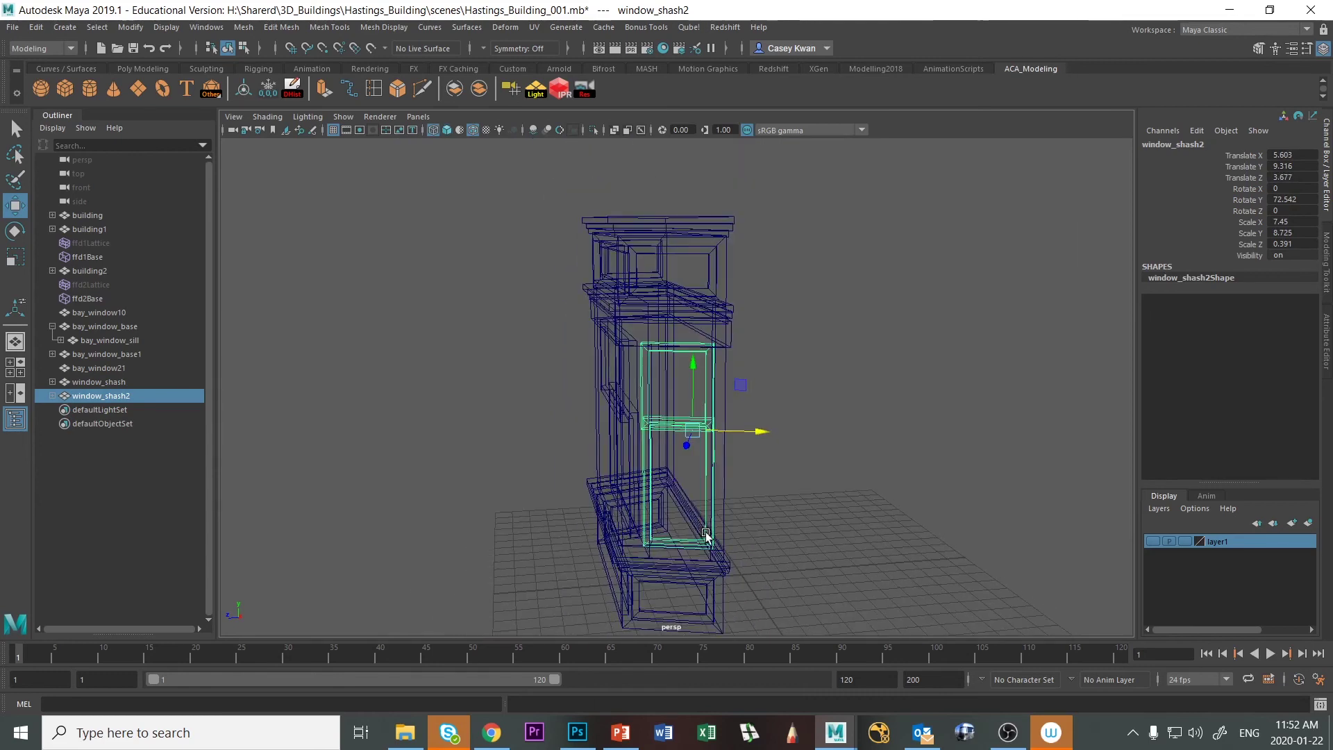
right_click_drag(676, 421, 604, 323)
right_click_drag(648, 362, 601, 356)
left_click(848, 379)
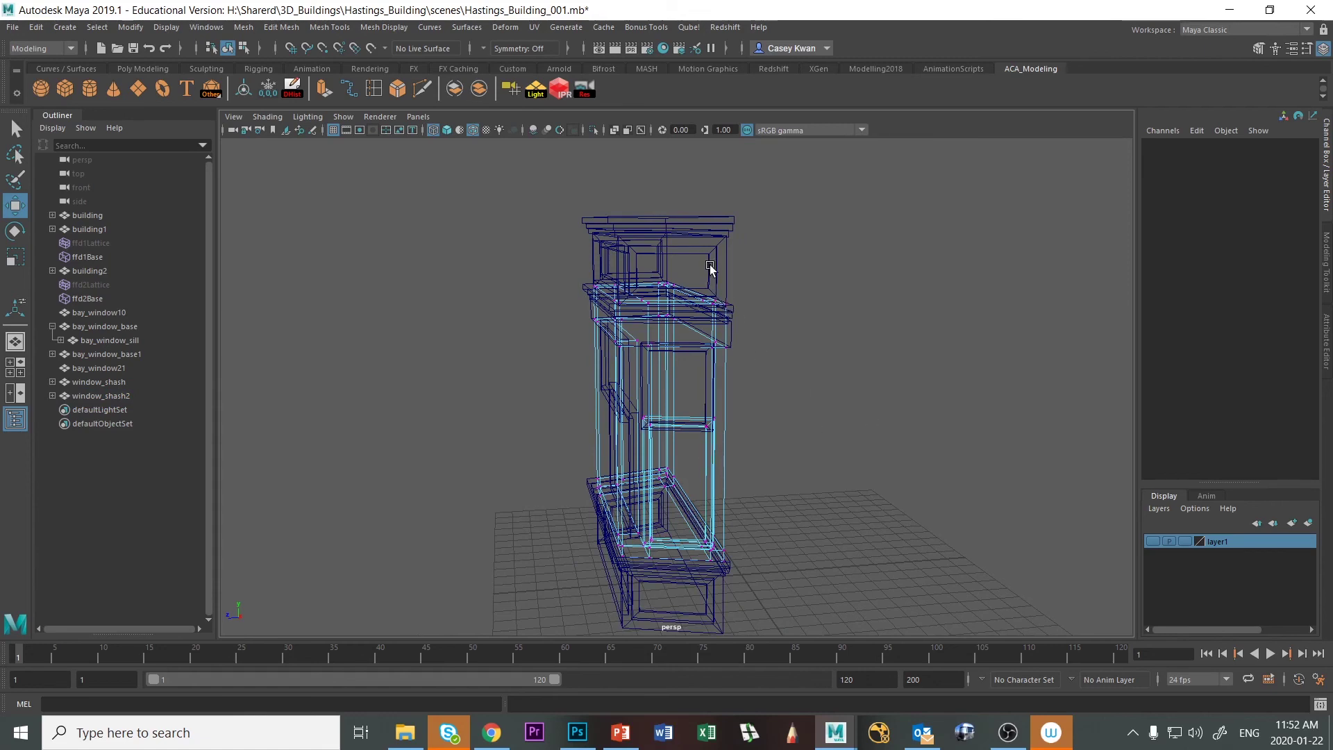
right_click_drag(710, 265, 758, 254)
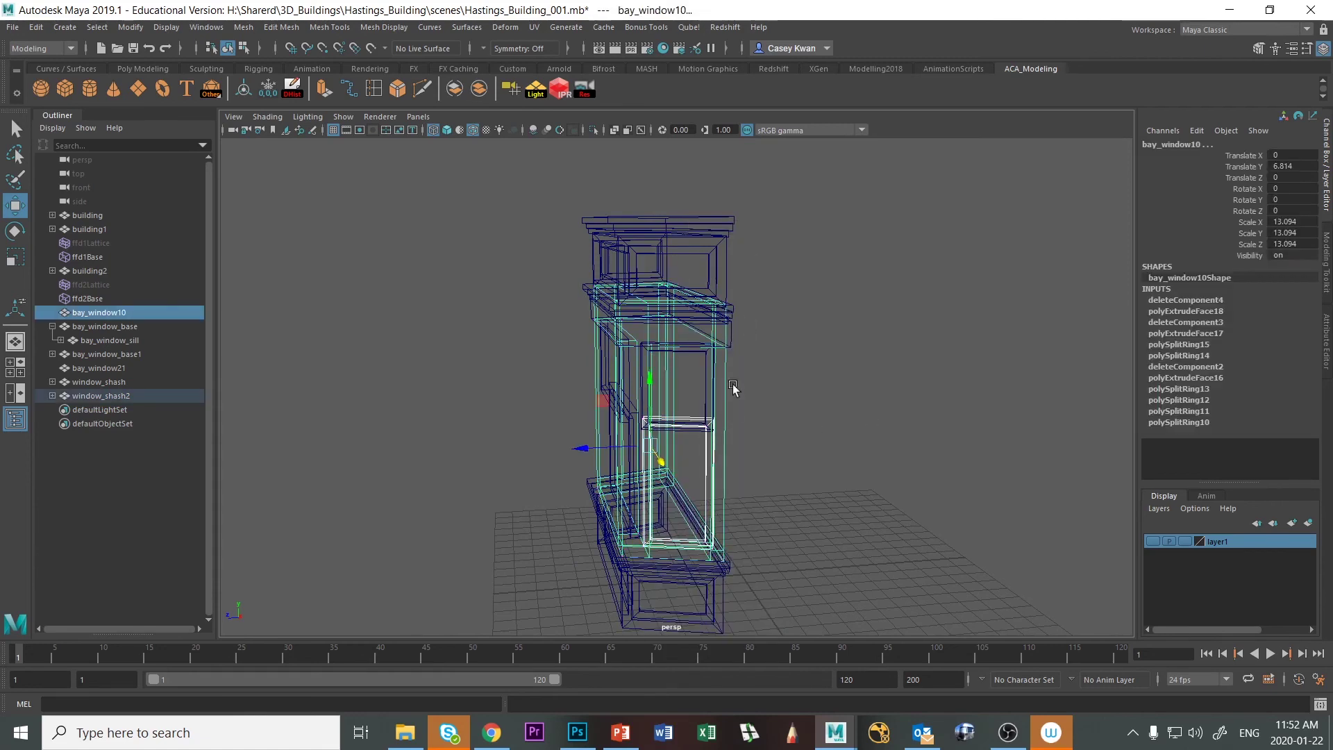
left_click(809, 394)
Move the front-side vertices of both window_shash2 frames inward to fit the width of the slanted side opening, and restore shaded display
left_click(695, 429)
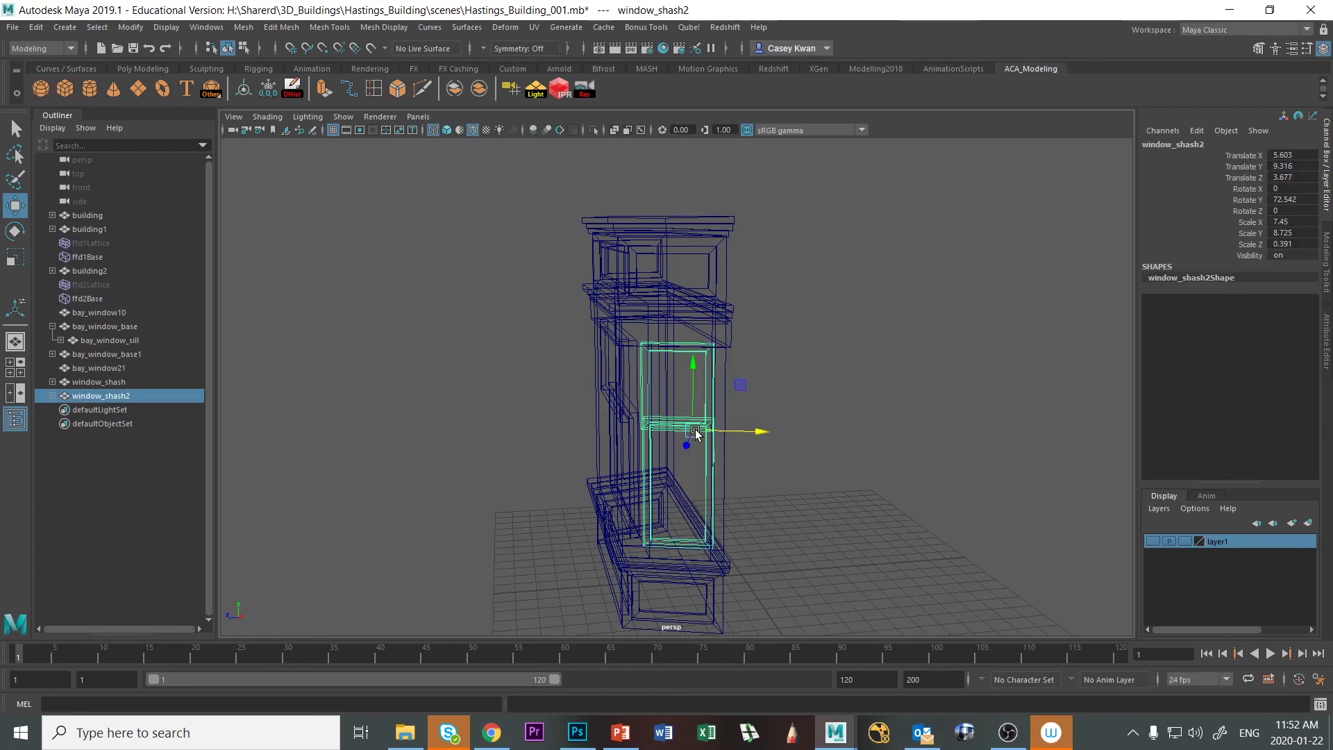
right_click(695, 430)
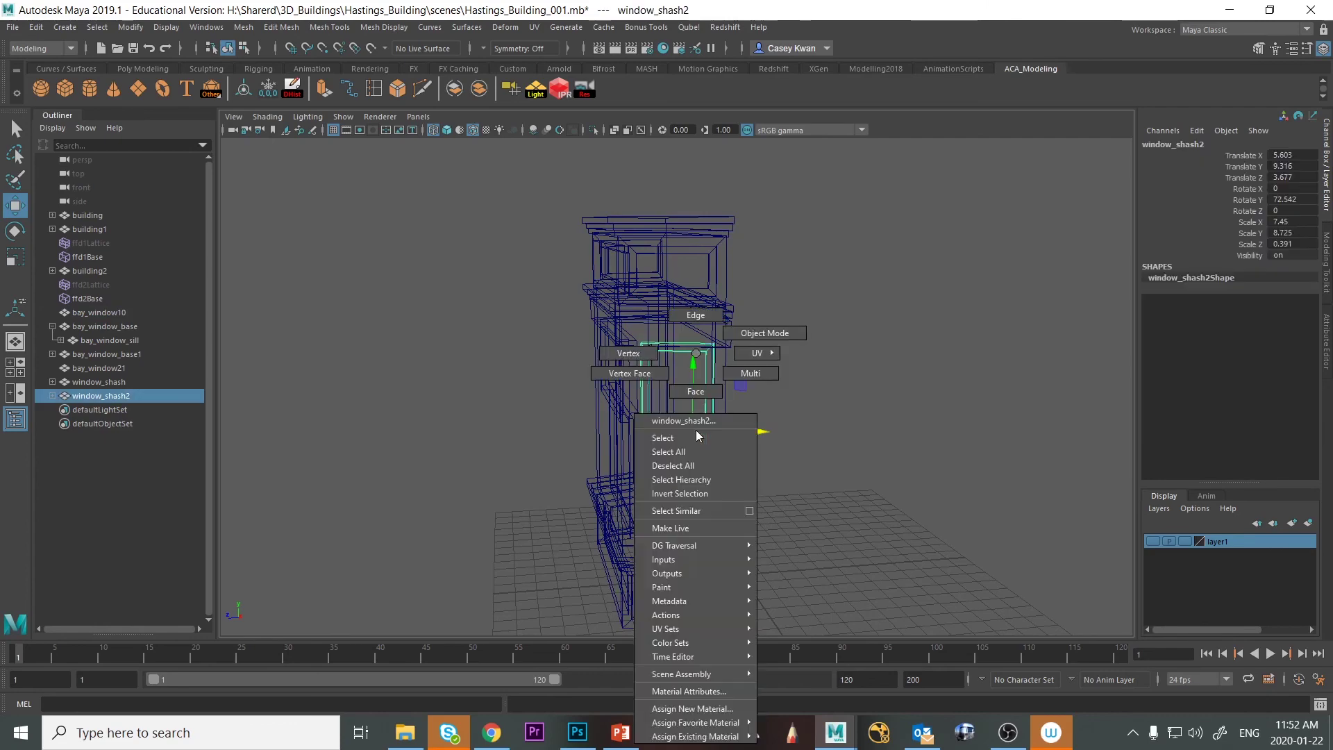
left_click(632, 352)
left_click_drag(618, 330, 716, 568)
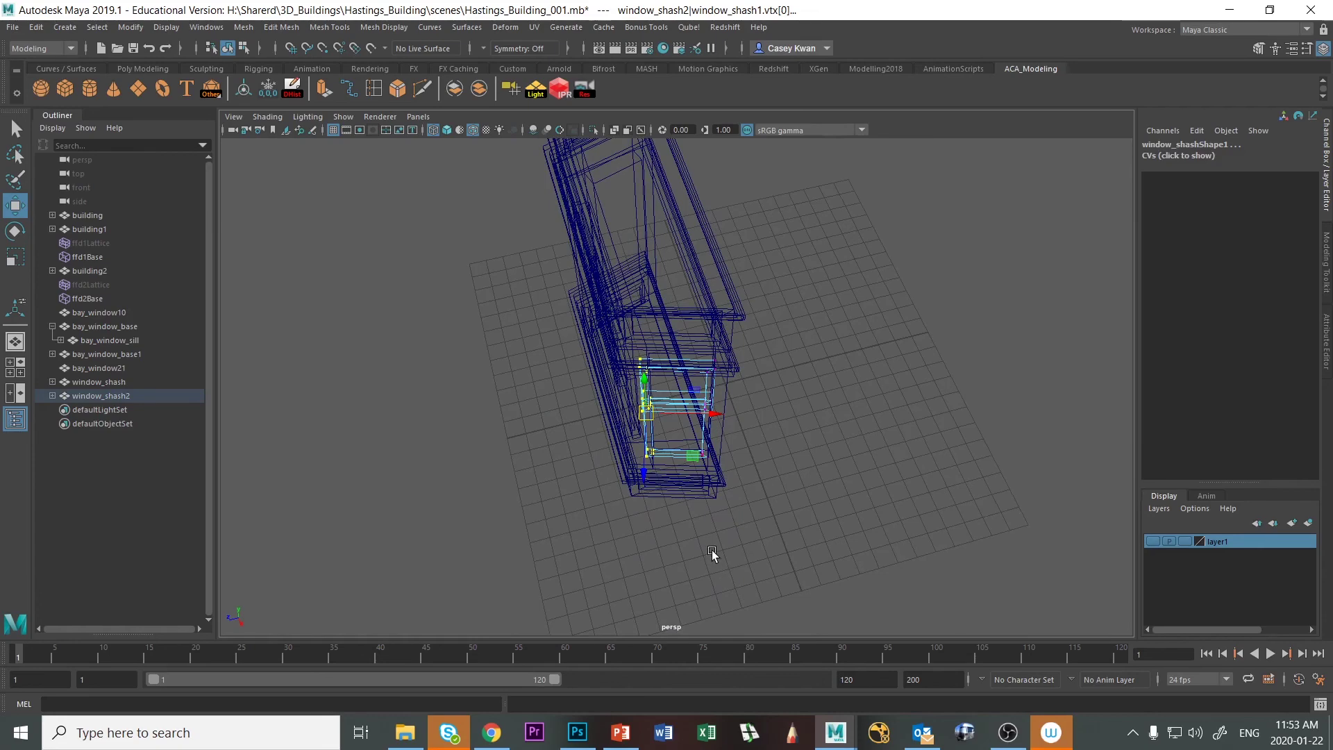
key("5")
left_click_drag(711, 477, 715, 413, "alt")
scroll(689, 477, "up", 3)
left_click_drag(689, 477, 705, 501, "alt")
left_click(861, 446)
scroll(861, 447, "down", 5)
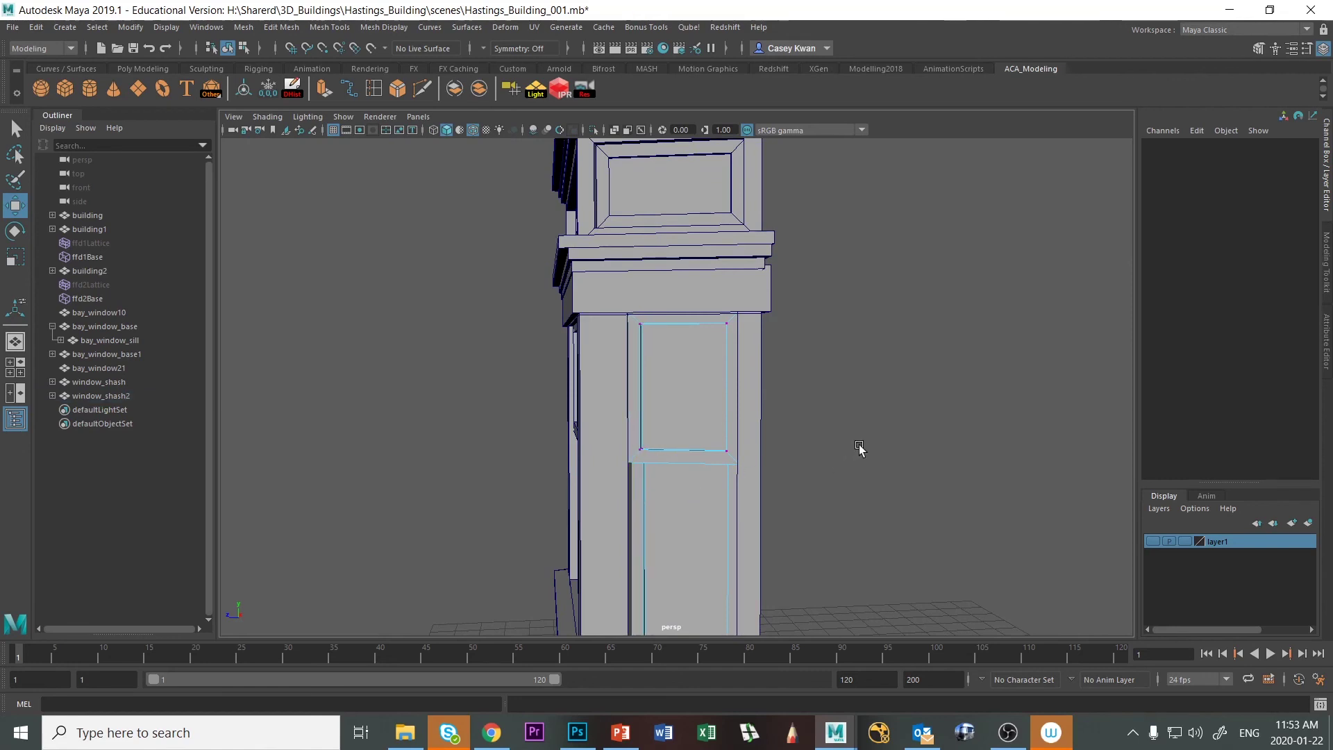
Return the window_shash2 frames to object mode and clear the selection
scroll(803, 497, "up", 3)
right_click_drag(689, 352, 691, 420)
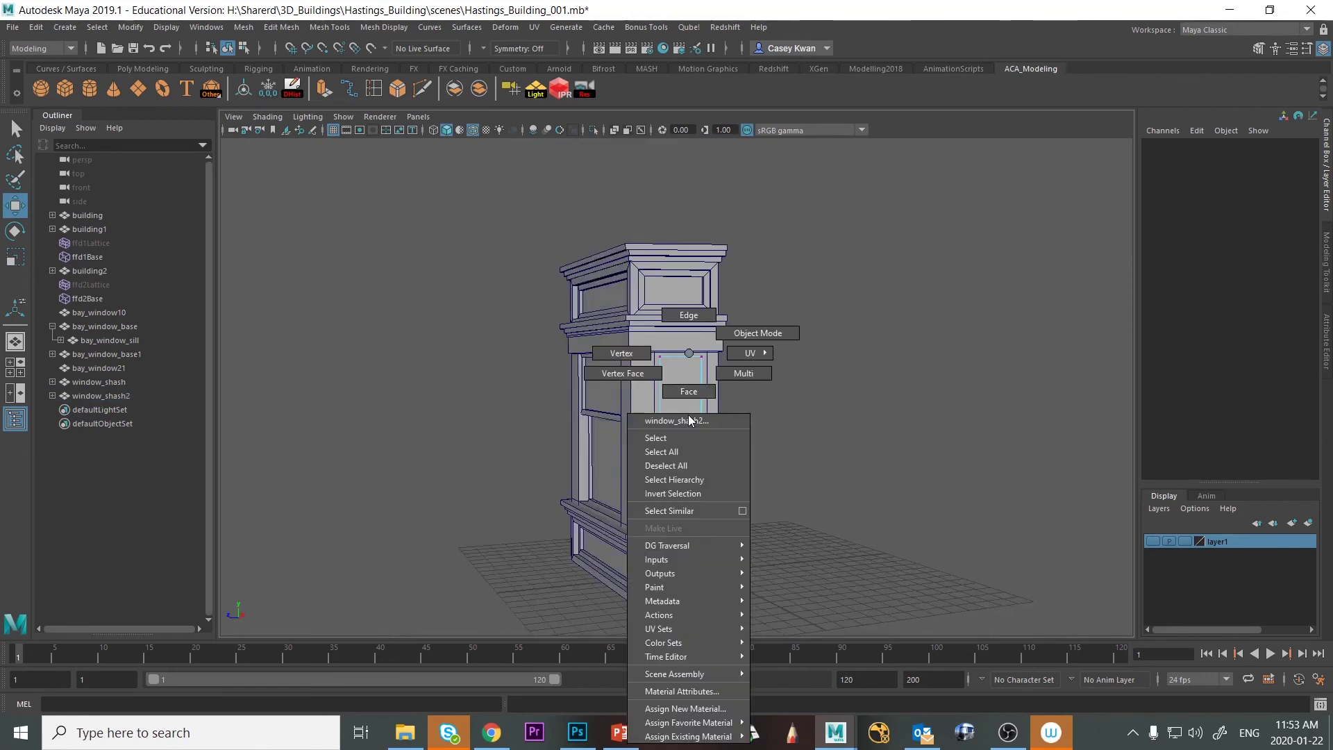
right_click_drag(758, 357, 777, 335)
left_click(814, 389)
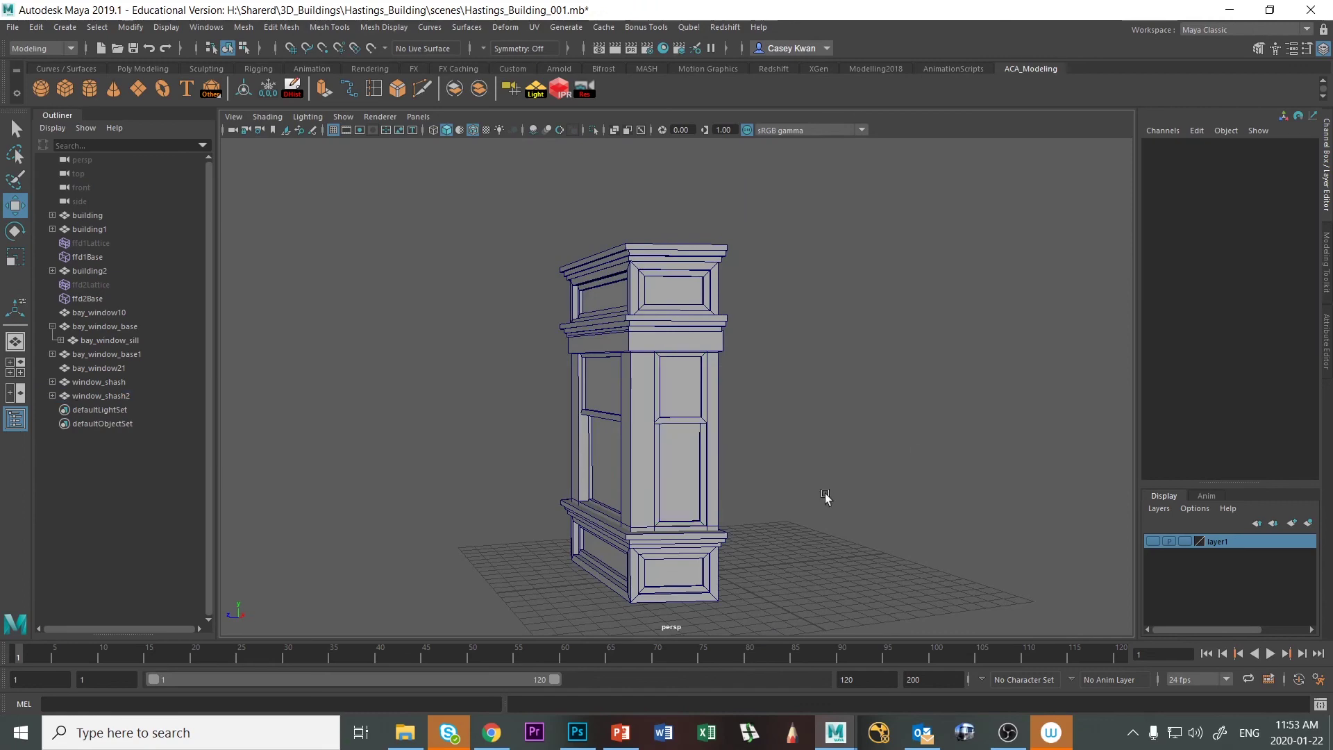
scroll(918, 464, "up", 3)
scroll(918, 464, "down", 3)
left_click_drag(905, 500, 827, 536, "alt")
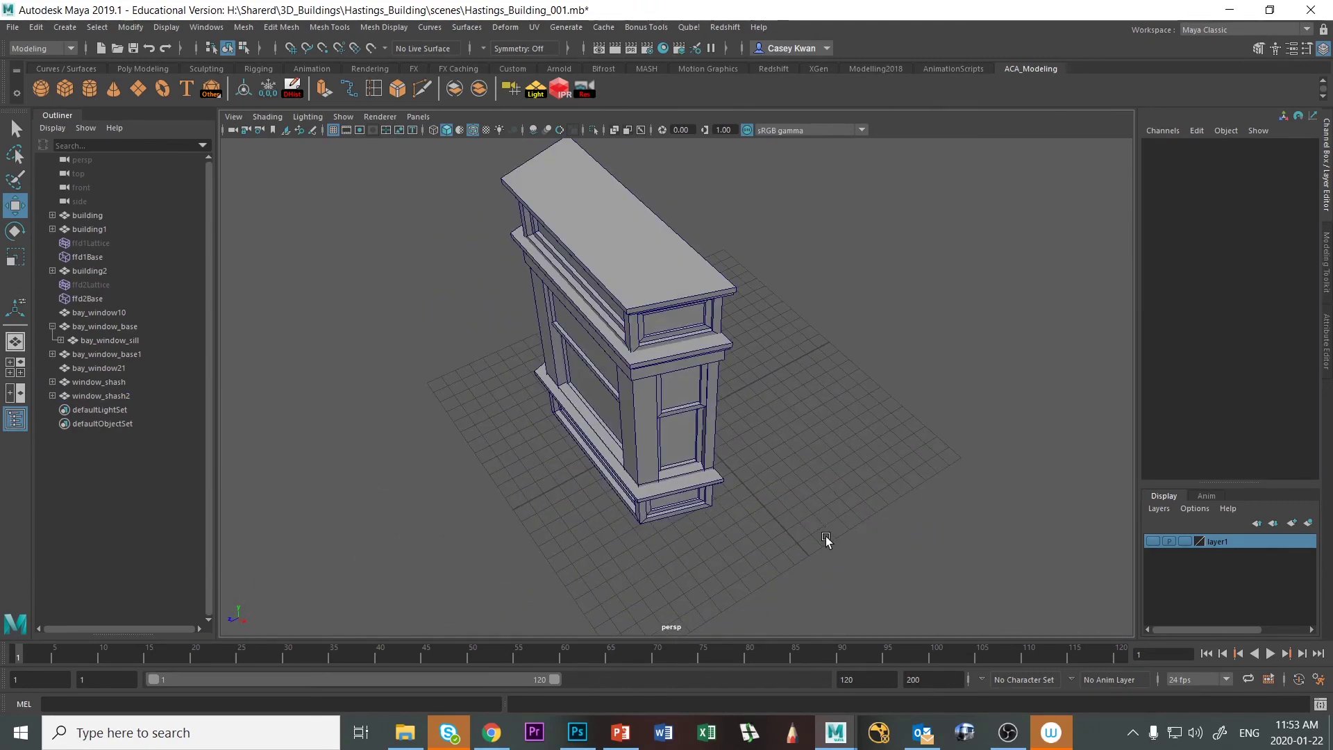
Duplicate the window_shash2 pair and set the copy's Y rotation to -72.542
left_click(687, 463)
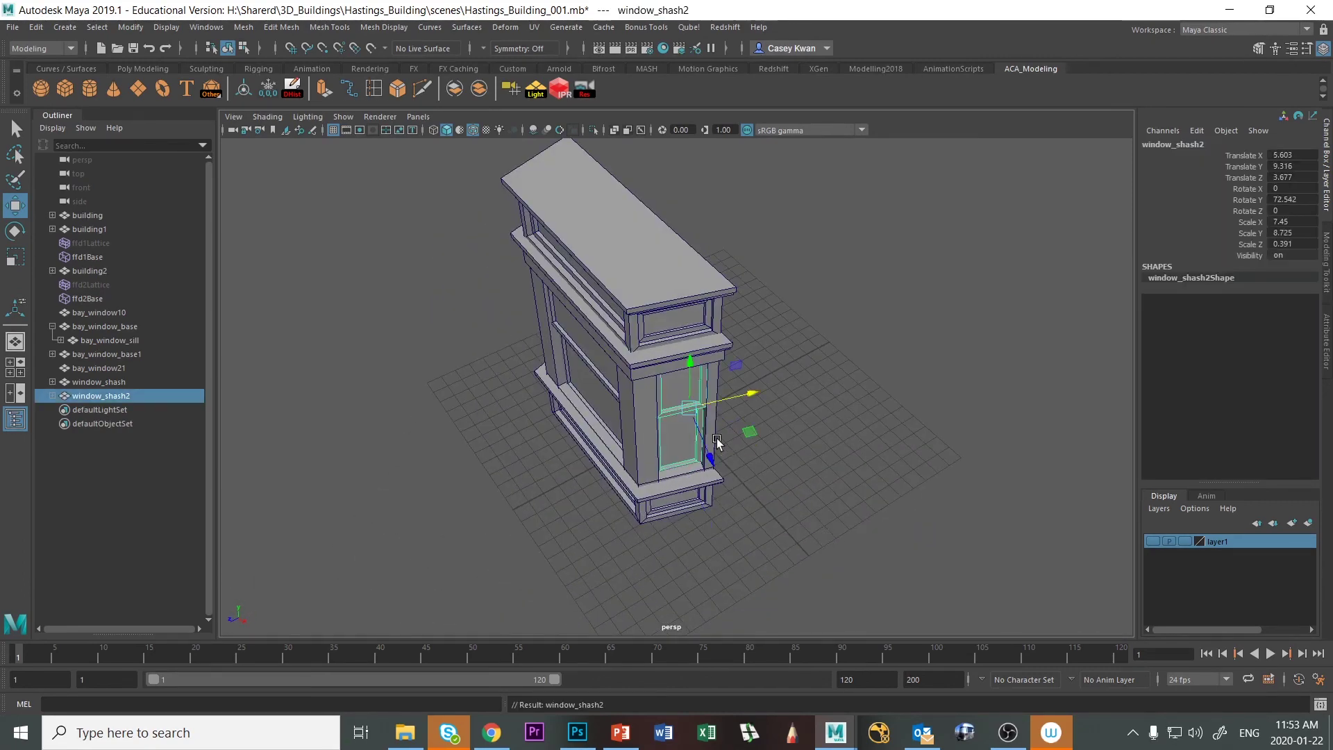
left_click_drag(783, 448, 778, 417, "alt")
key("ctrl+d")
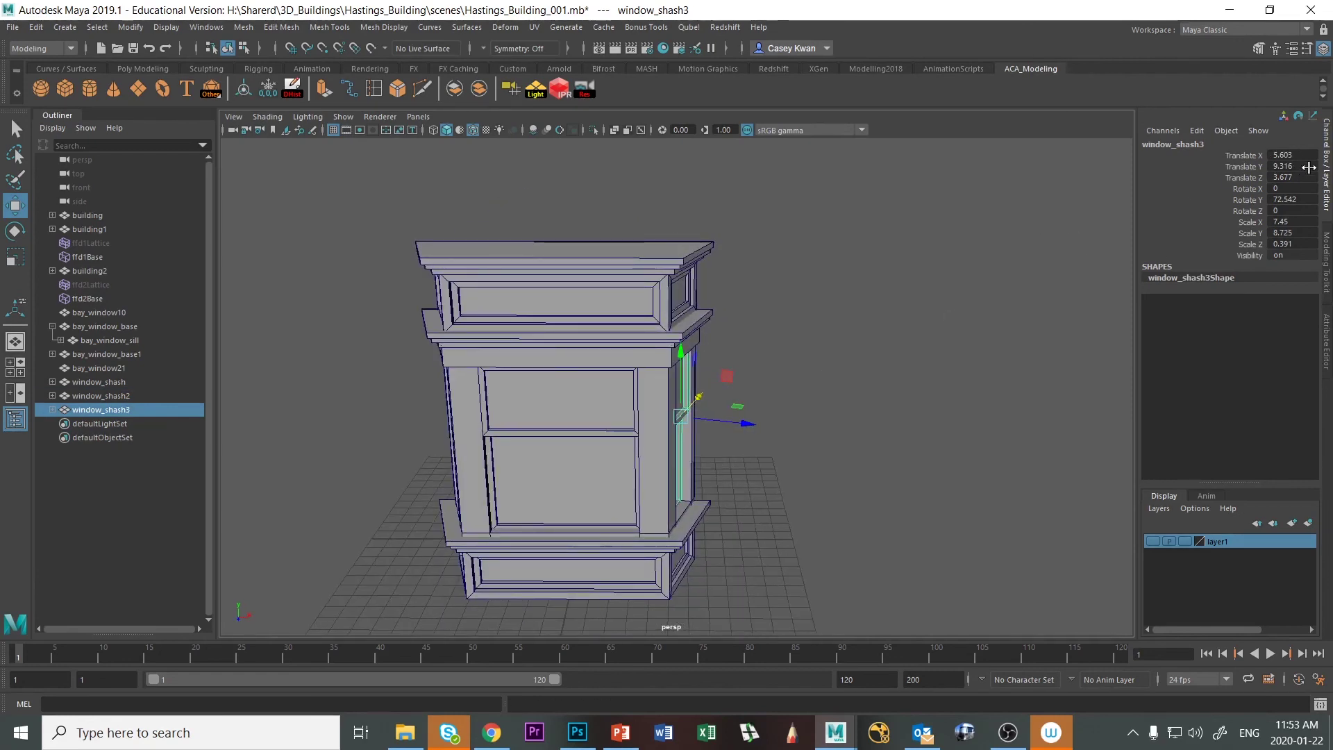
left_click(1309, 200)
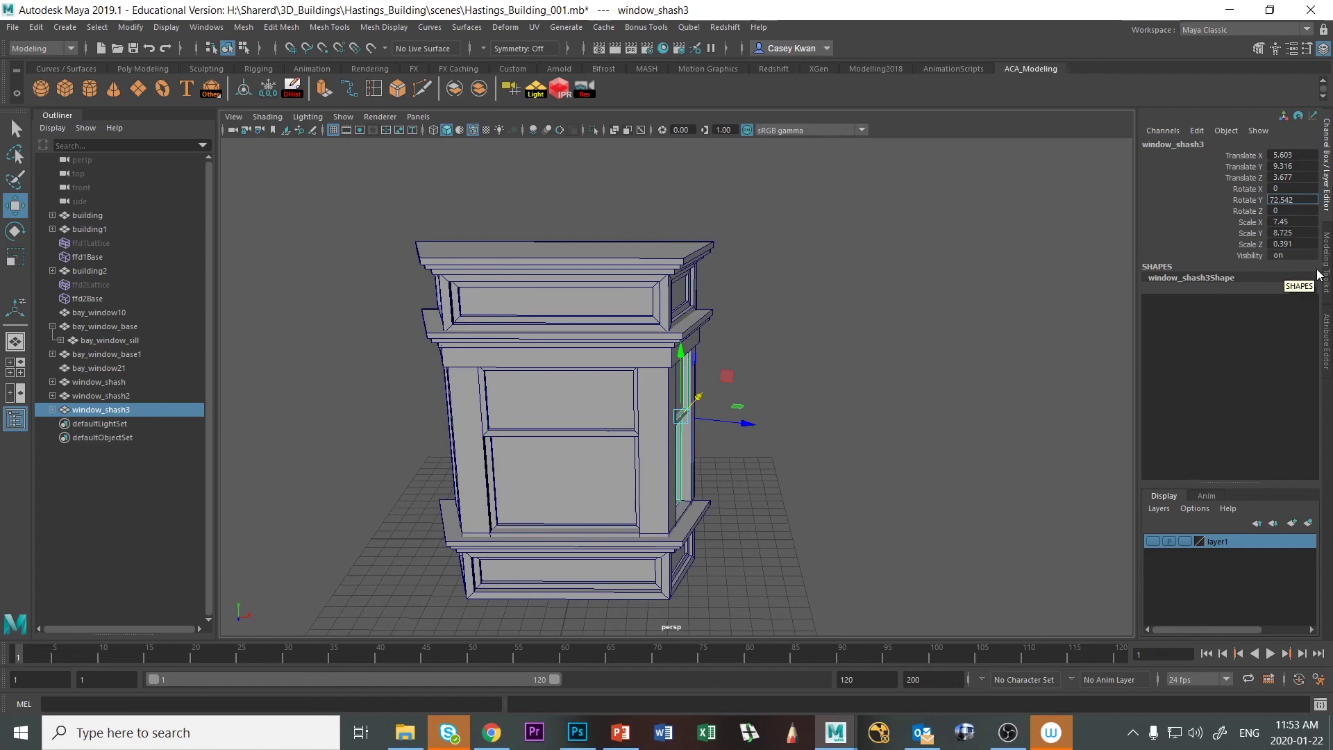
key("Return")
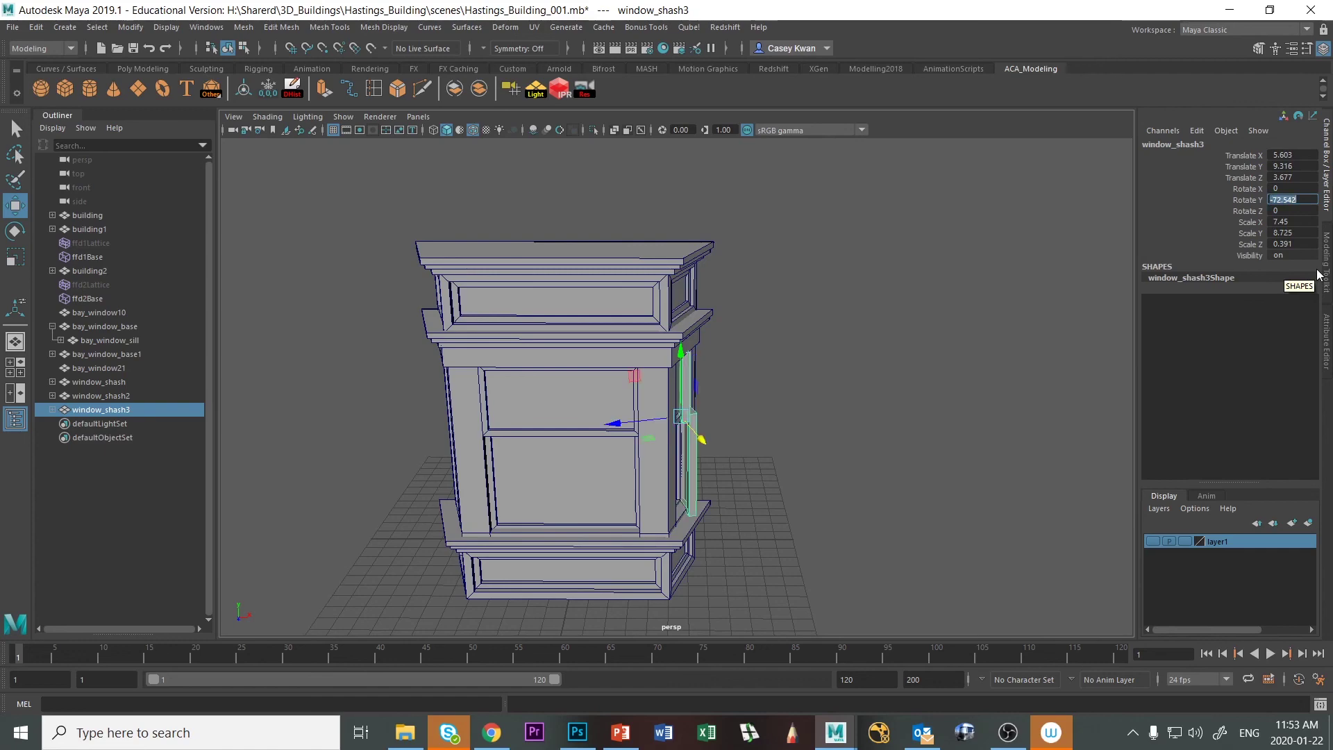
In the top view, move the window_shash3 pair across to the opposite slanted side at about X -5.7, Z 4.7
left_click_drag(822, 411, 781, 424, "alt")
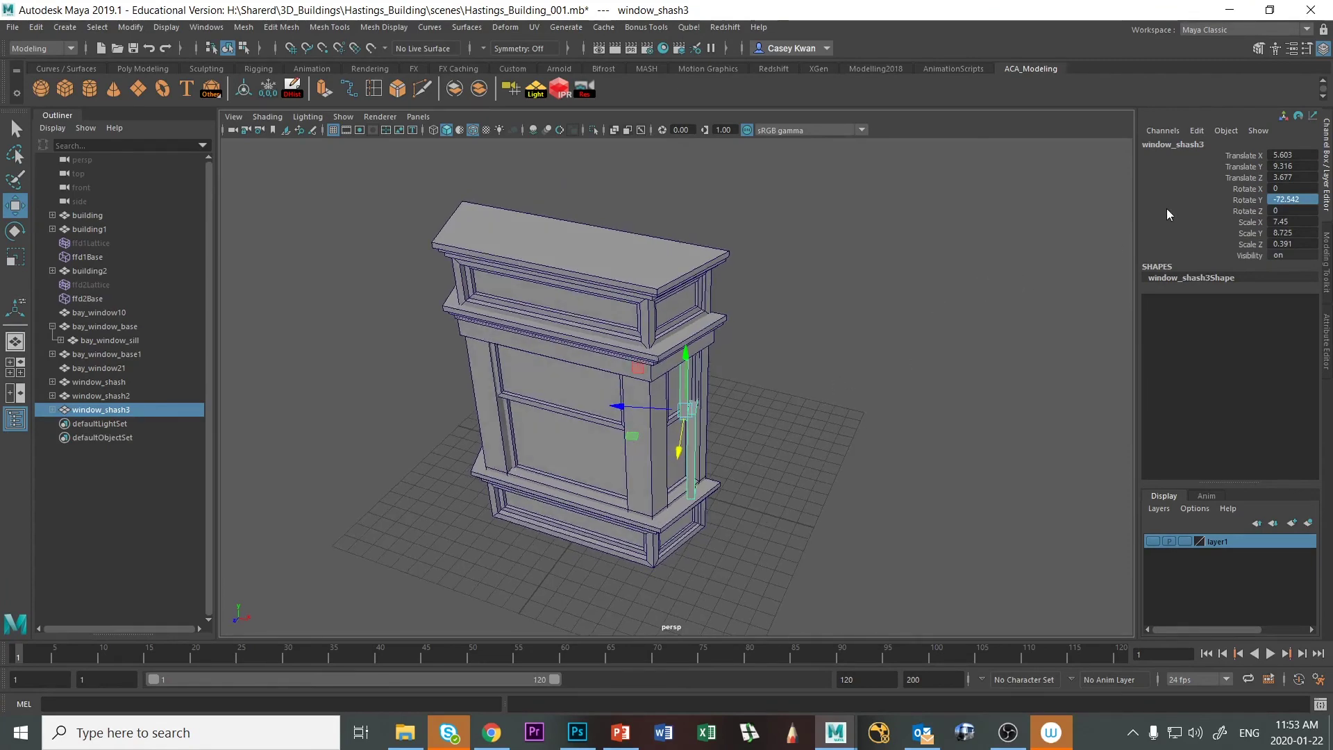
key("space")
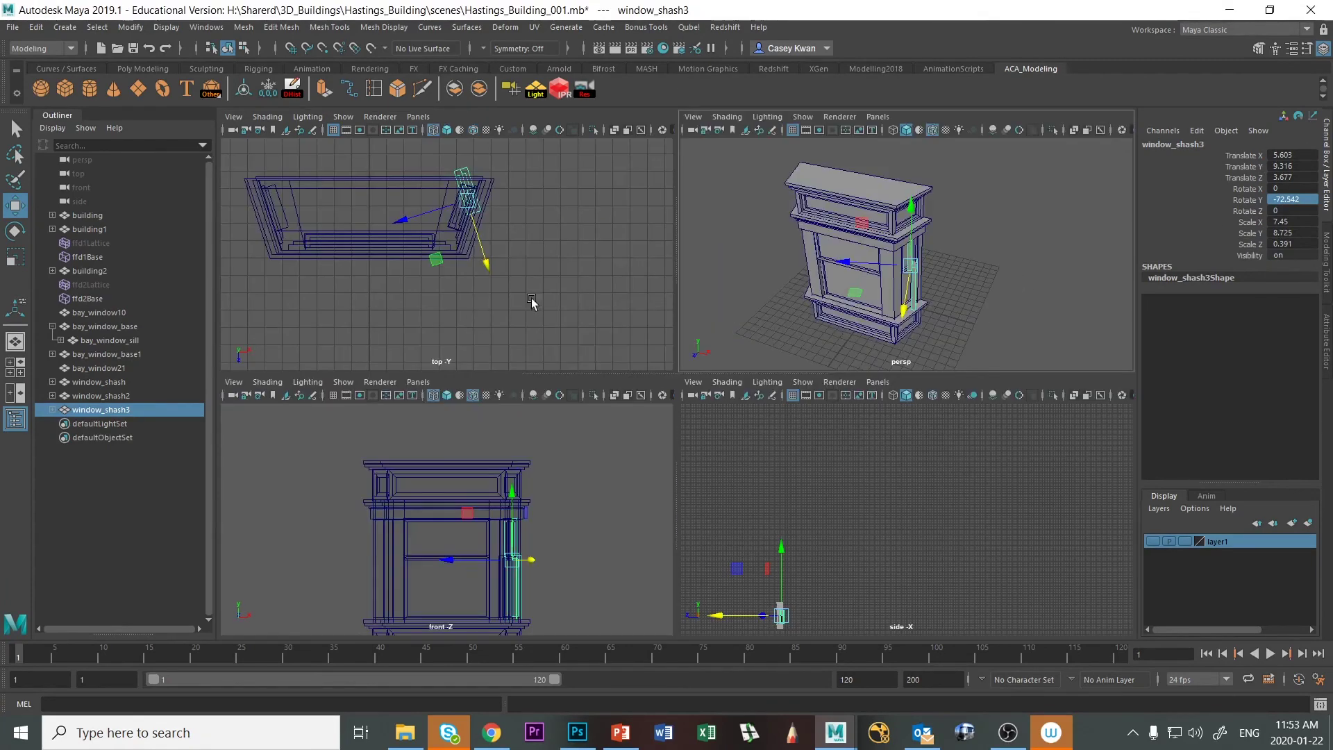
key("space")
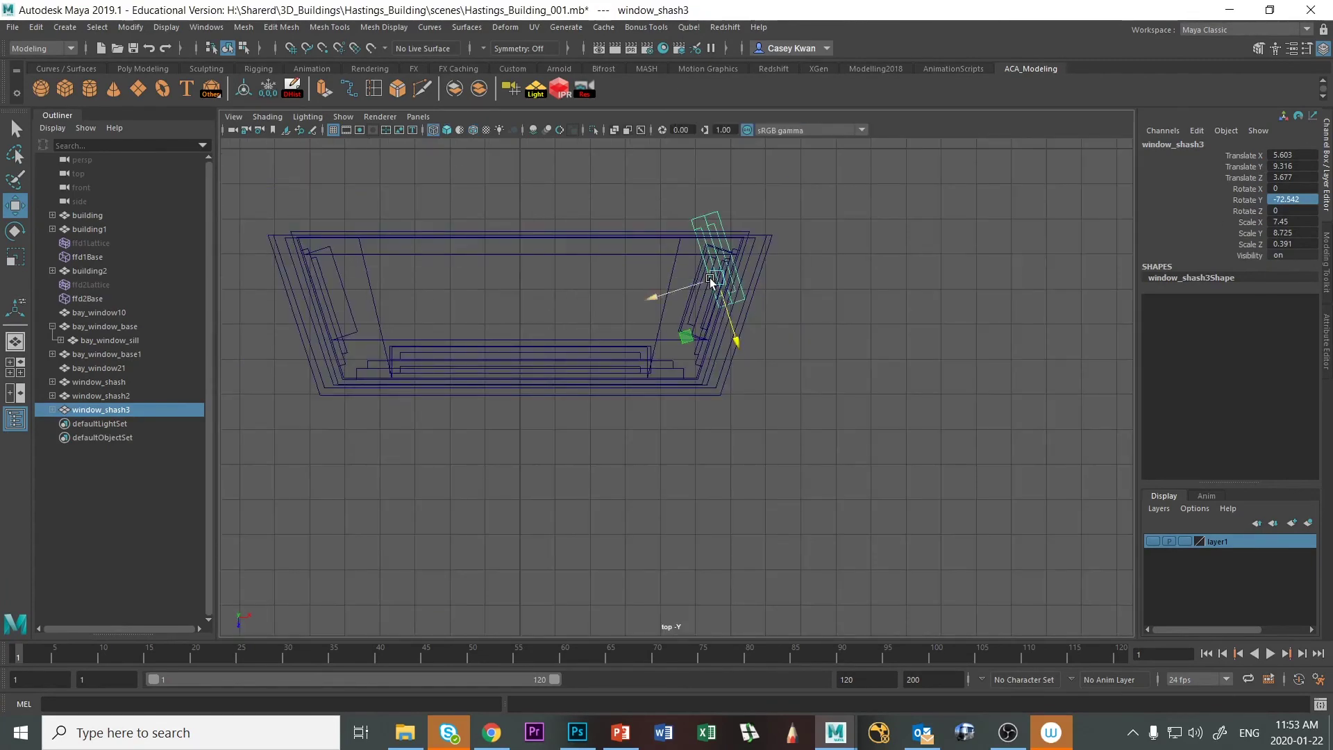
left_click_drag(717, 278, 321, 316)
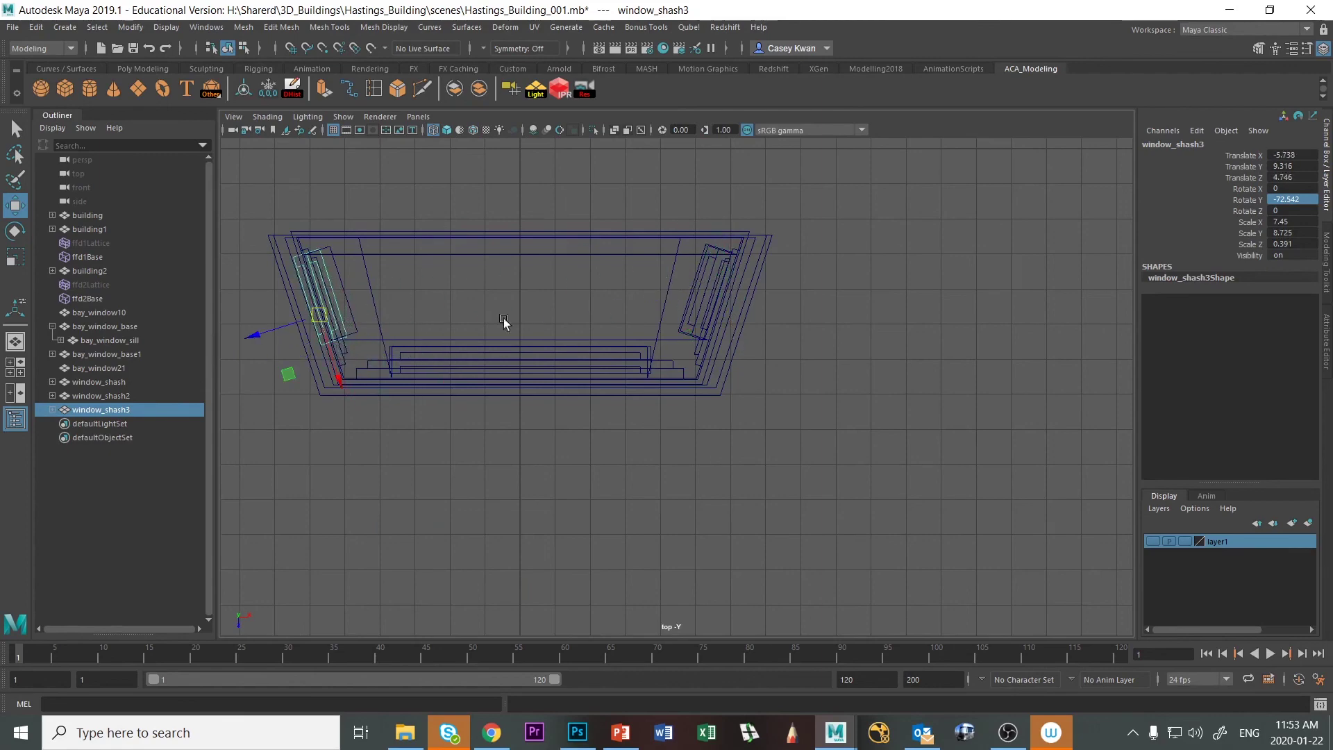
key("space")
key("space")
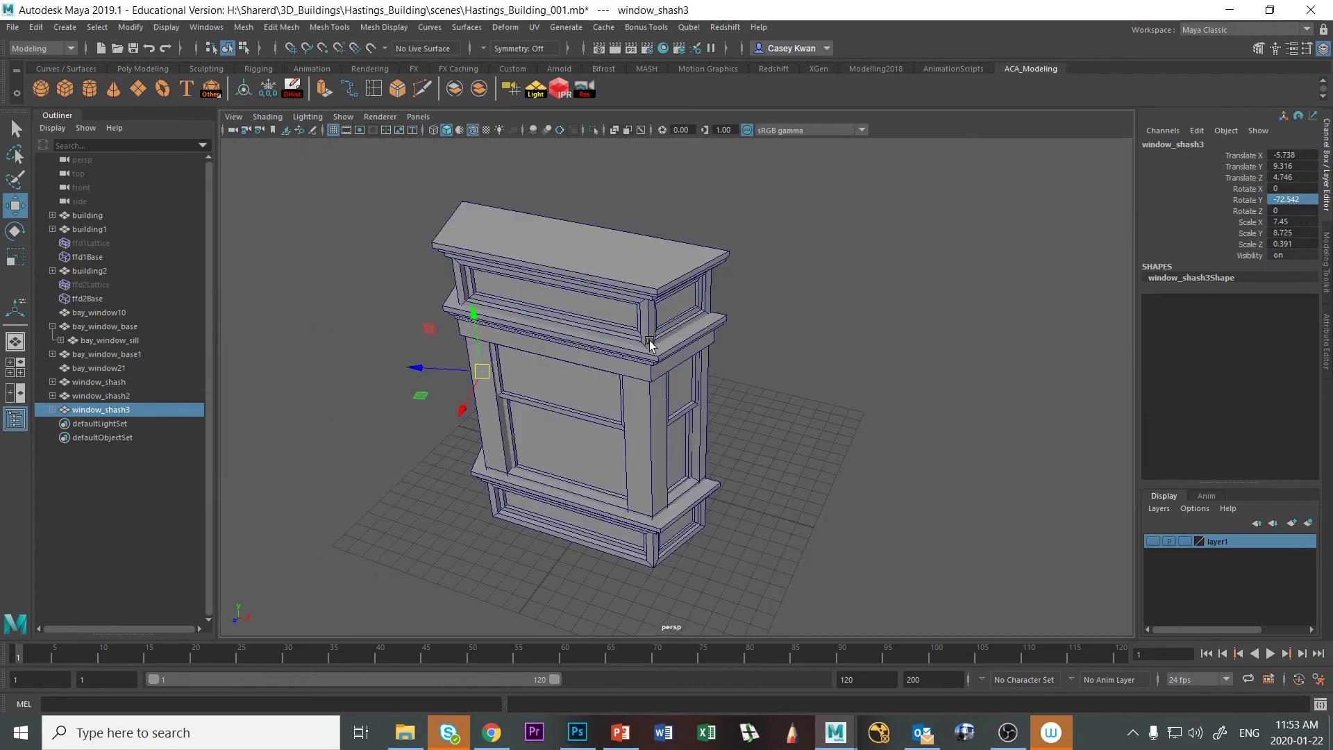
Move the window_shash3 pair inward to about X -5.3, Z 4.6 in its side opening, check the fit and deselect it
left_click_drag(757, 282, 811, 309, "alt")
left_click_drag(764, 395, 546, 534, "alt")
left_click_drag(457, 574, 443, 539)
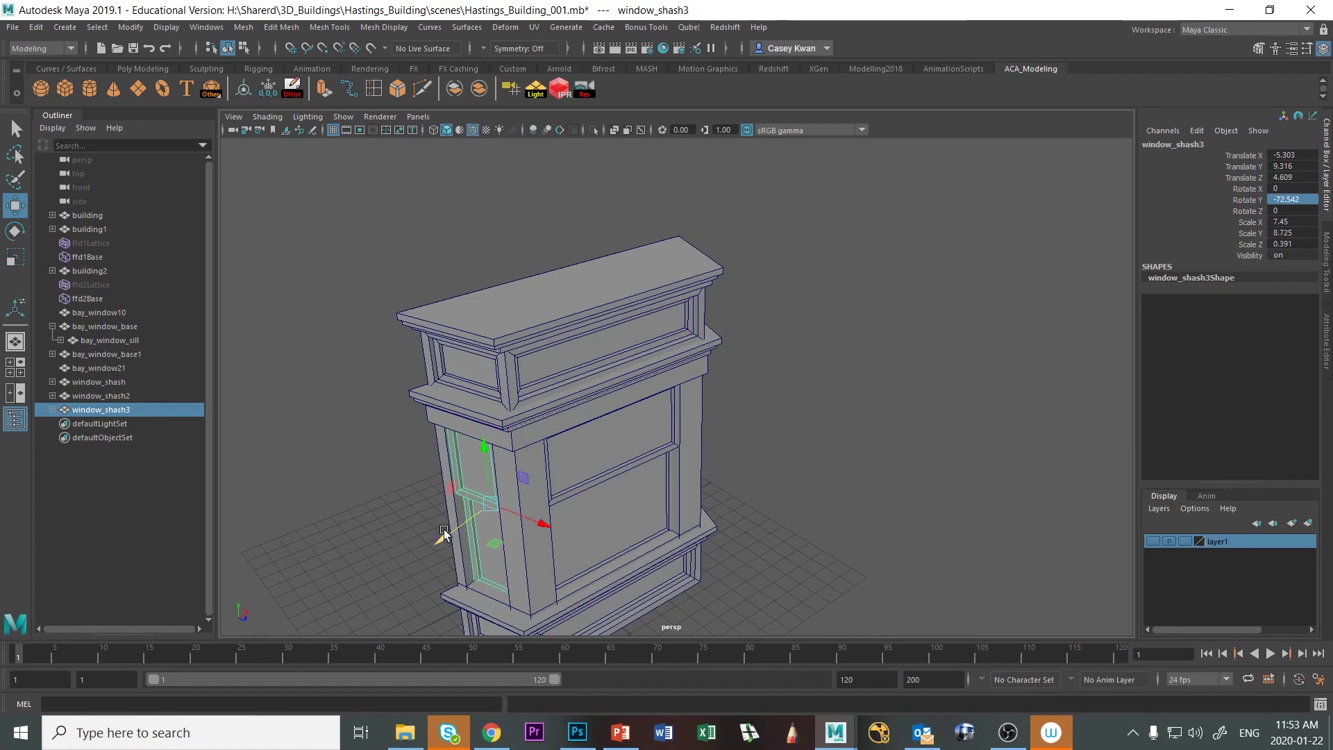
key("f")
left_click_drag(521, 462, 629, 400, "alt")
scroll(629, 400, "down", 5)
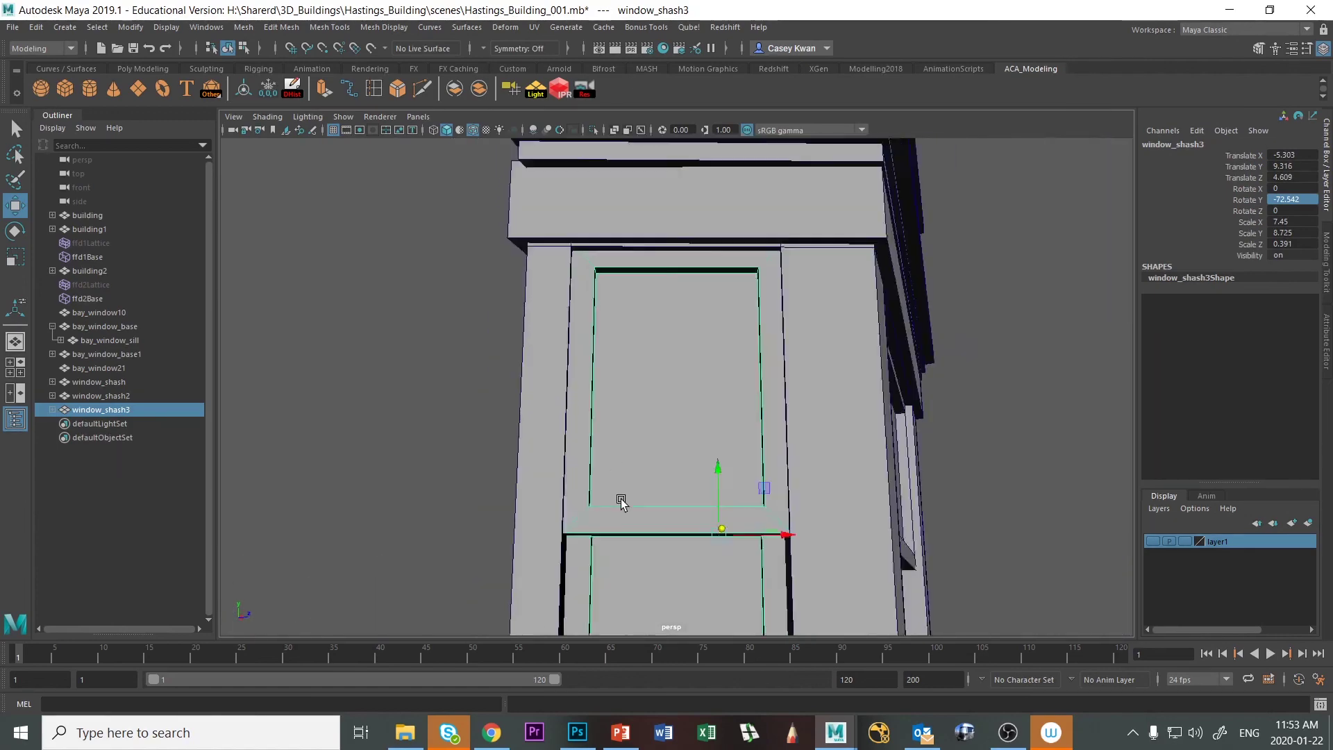
left_click_drag(618, 500, 804, 482, "alt")
left_click(957, 472)
Save the Hastings_Building_001.mb scene
scroll(852, 464, "up", 3)
scroll(851, 464, "down", 4)
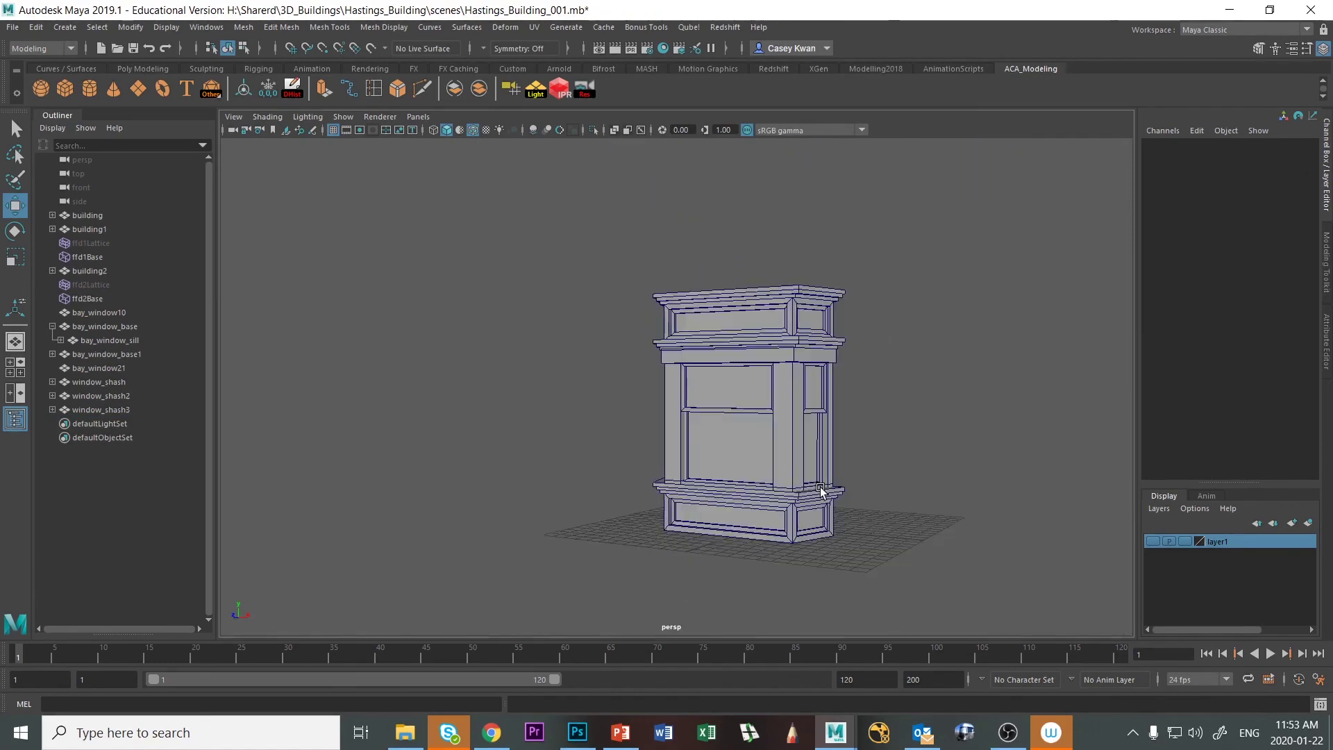
scroll(825, 493, "up", 3)
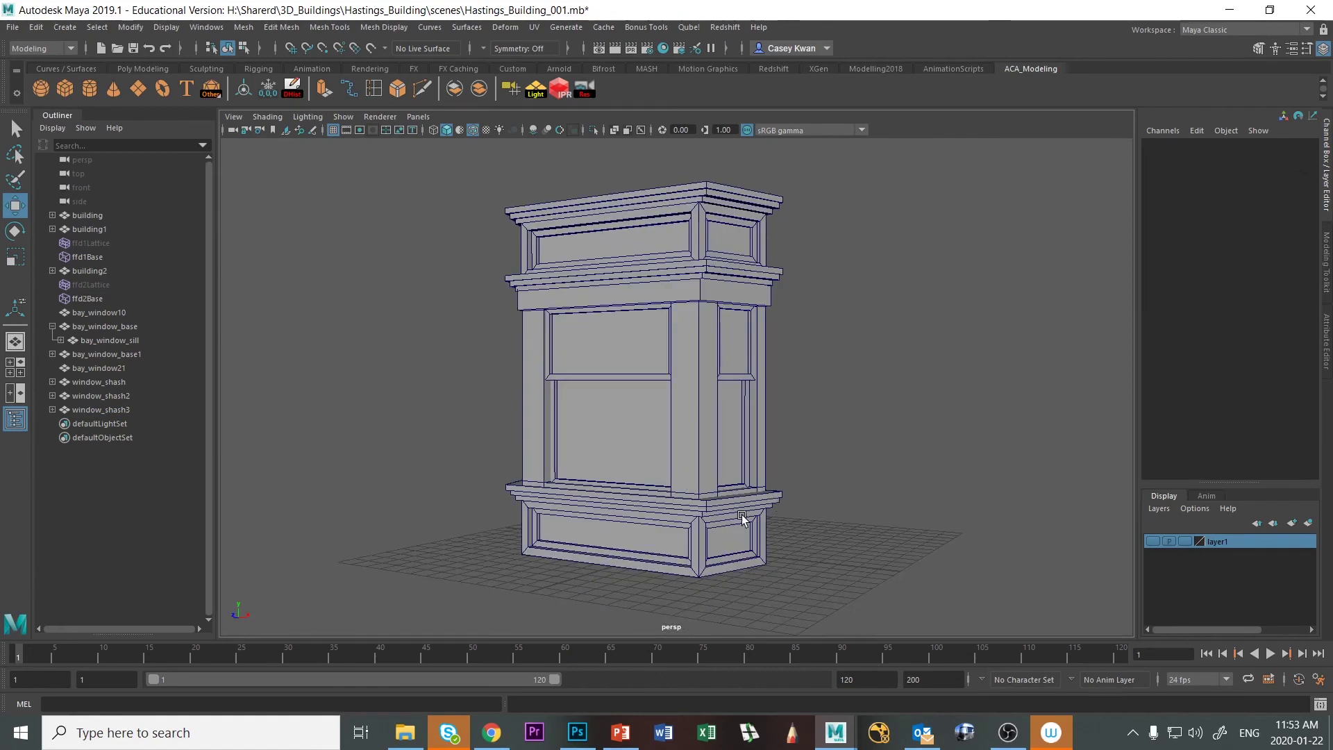
mouse_move(742, 517)
left_mouse_down("alt")
mouse_move(825, 524)
mouse_move(758, 527)
left_mouse_up("alt")
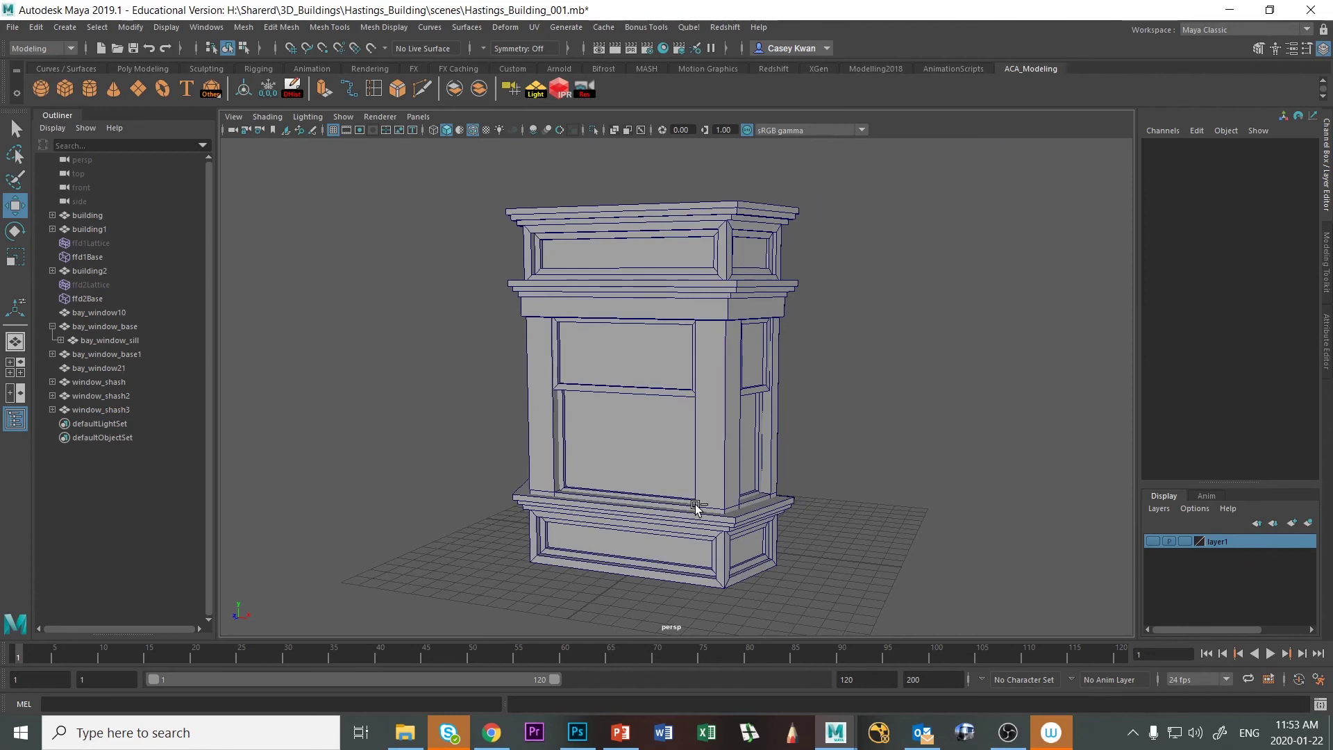
left_click(13, 27)
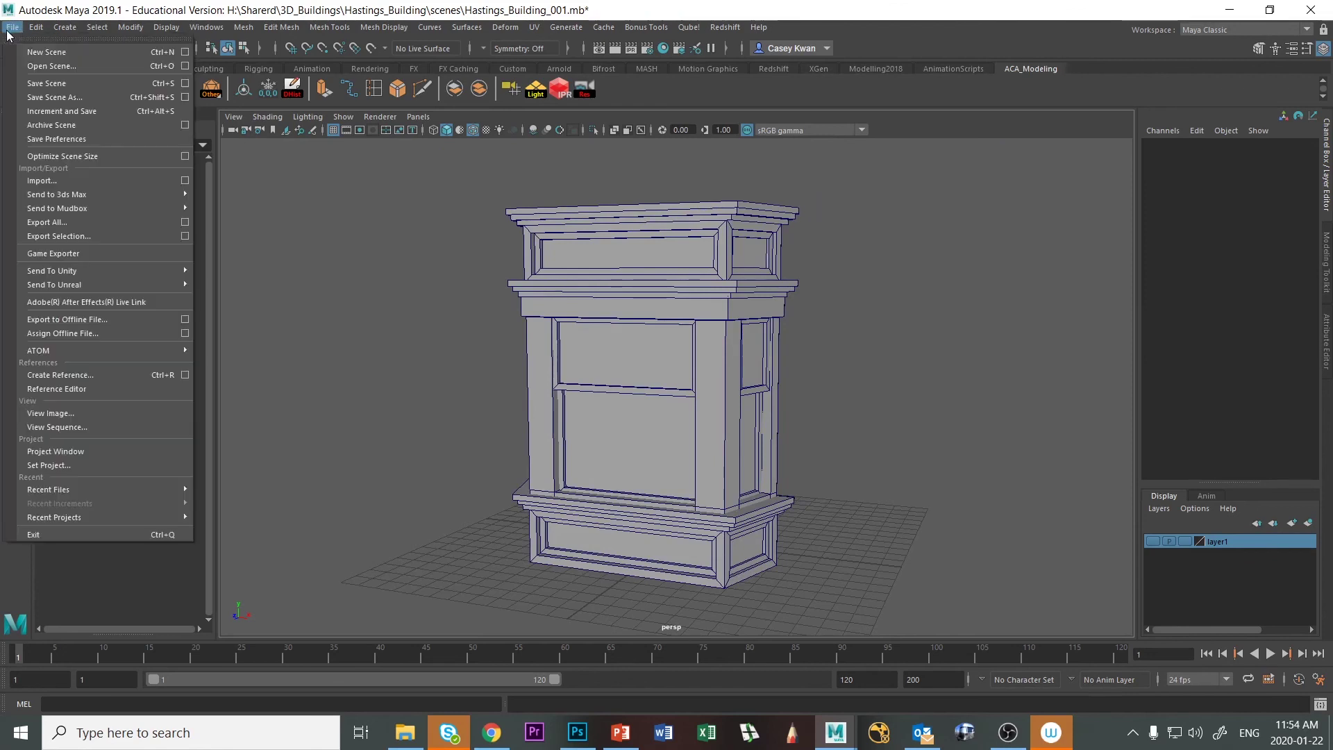
left_click(74, 85)
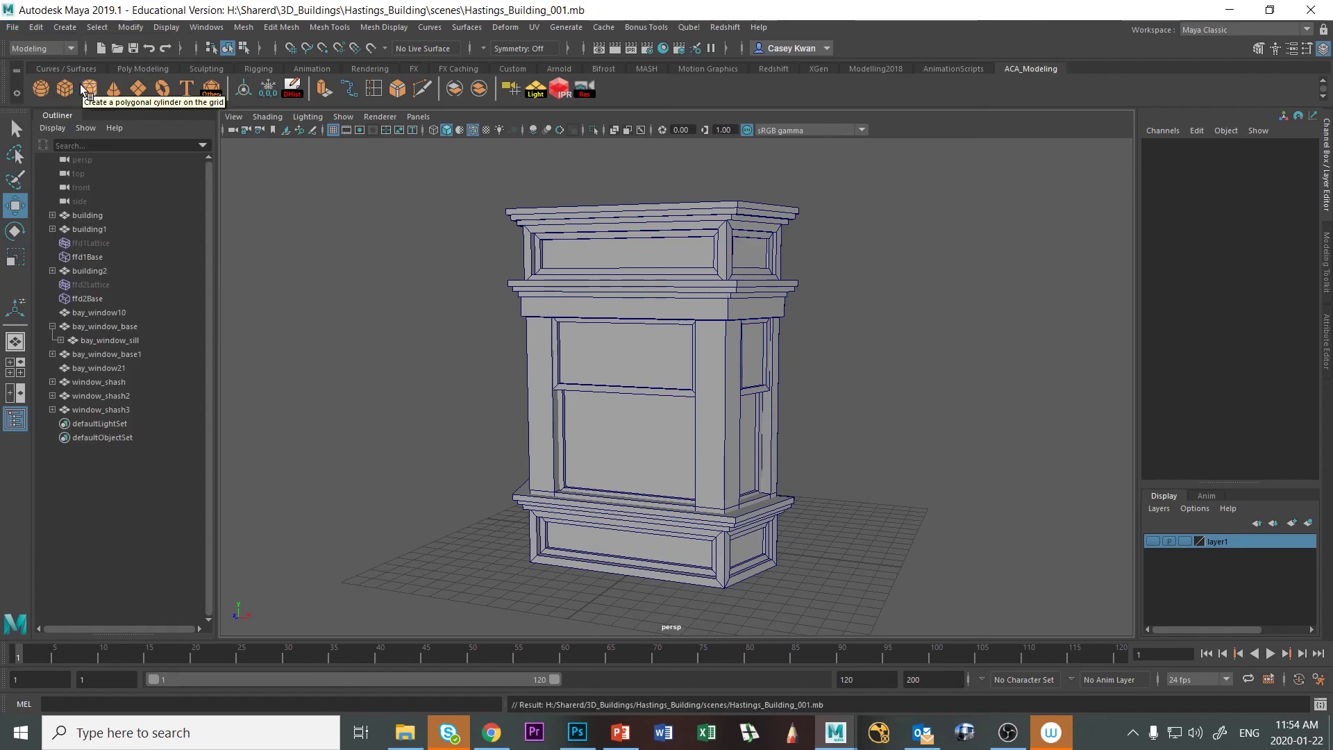
Compare the finished bay window with the building photo 20191121_083904.jpg in Photoshop, and return to Maya
mouse_move(972, 452)
left_mouse_down("alt")
mouse_move(912, 458)
mouse_move(1015, 440)
mouse_move(913, 458)
mouse_move(958, 455)
left_mouse_up("alt")
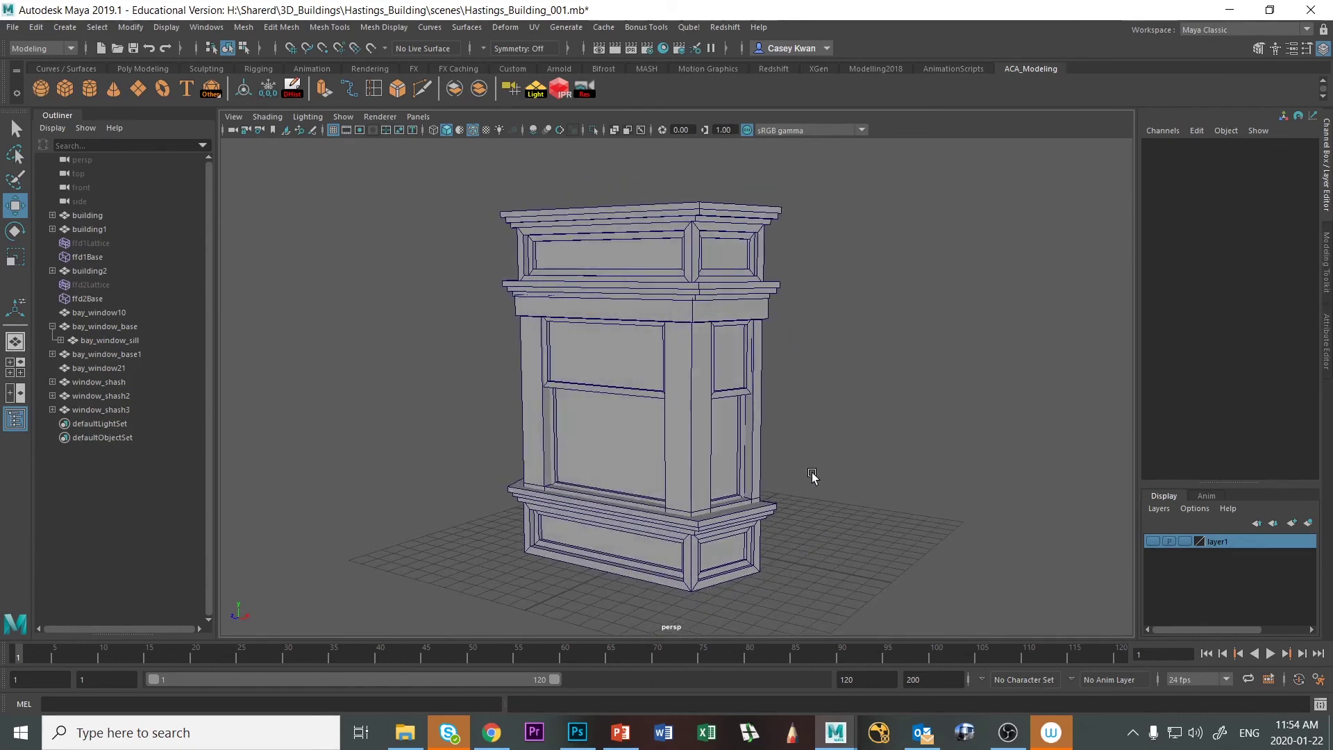
scroll(800, 506, "up", 5)
scroll(774, 527, "down", 6)
mouse_move(774, 527)
left_mouse_down("alt")
mouse_move(789, 506)
mouse_move(783, 530)
left_mouse_up("alt")
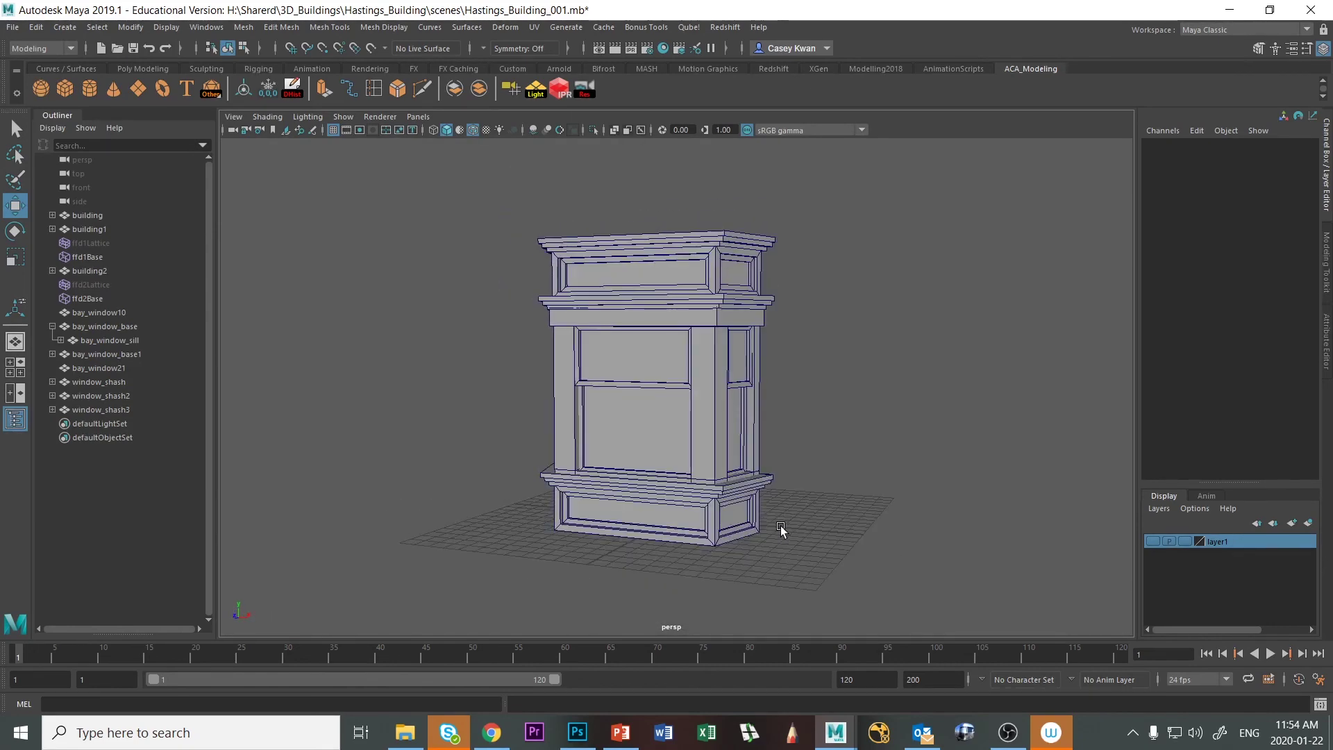
left_click_drag(896, 511, 872, 480, "alt")
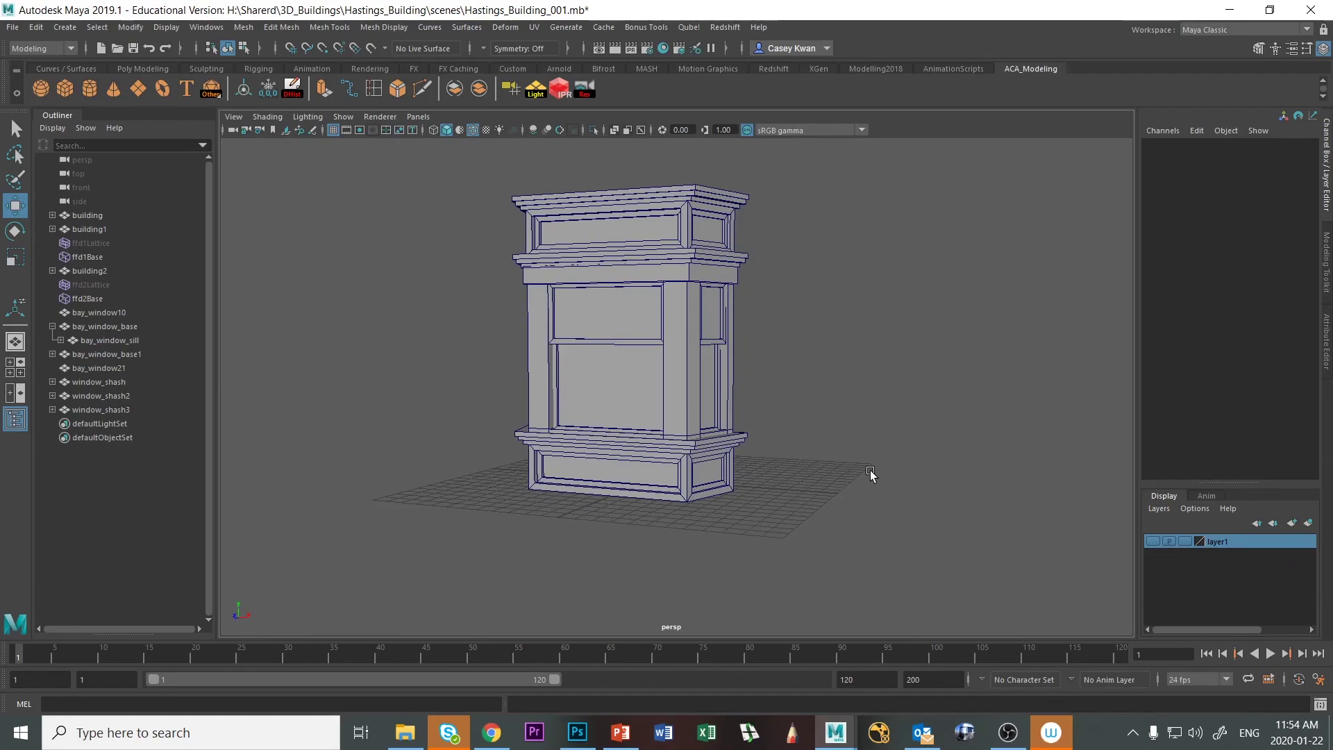
key("alt+Tab")
scroll(782, 443, "down", 2, "alt")
scroll(782, 442, "down", 3, "alt")
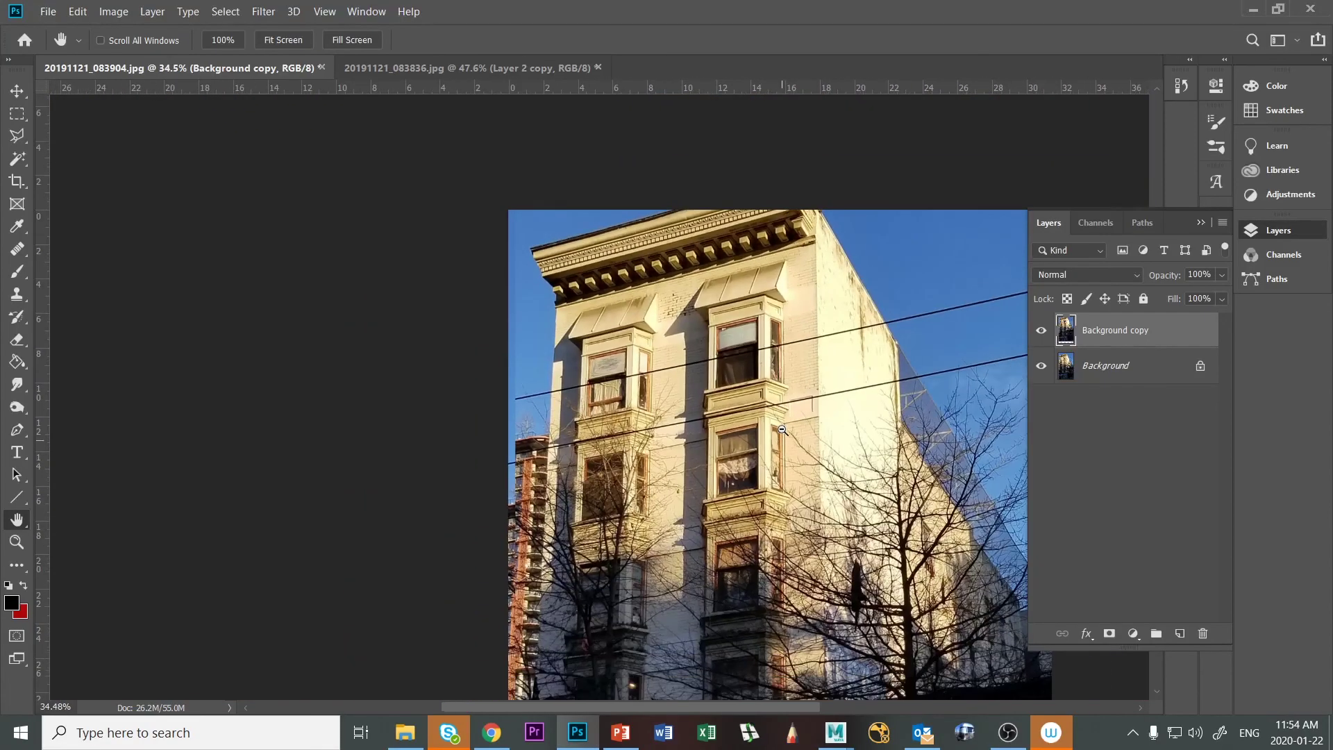
scroll(841, 434, "up", 2, "alt")
scroll(841, 434, "up", 2, "alt")
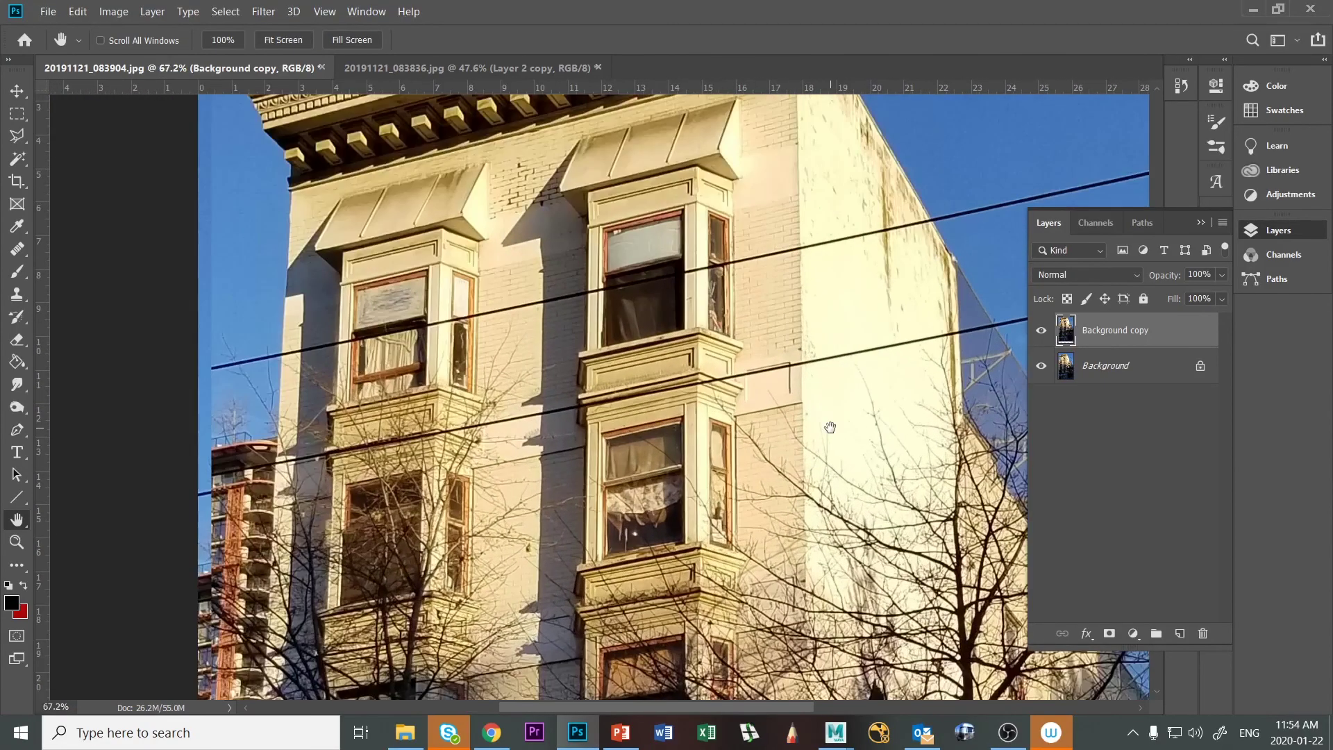
key("alt+Tab")
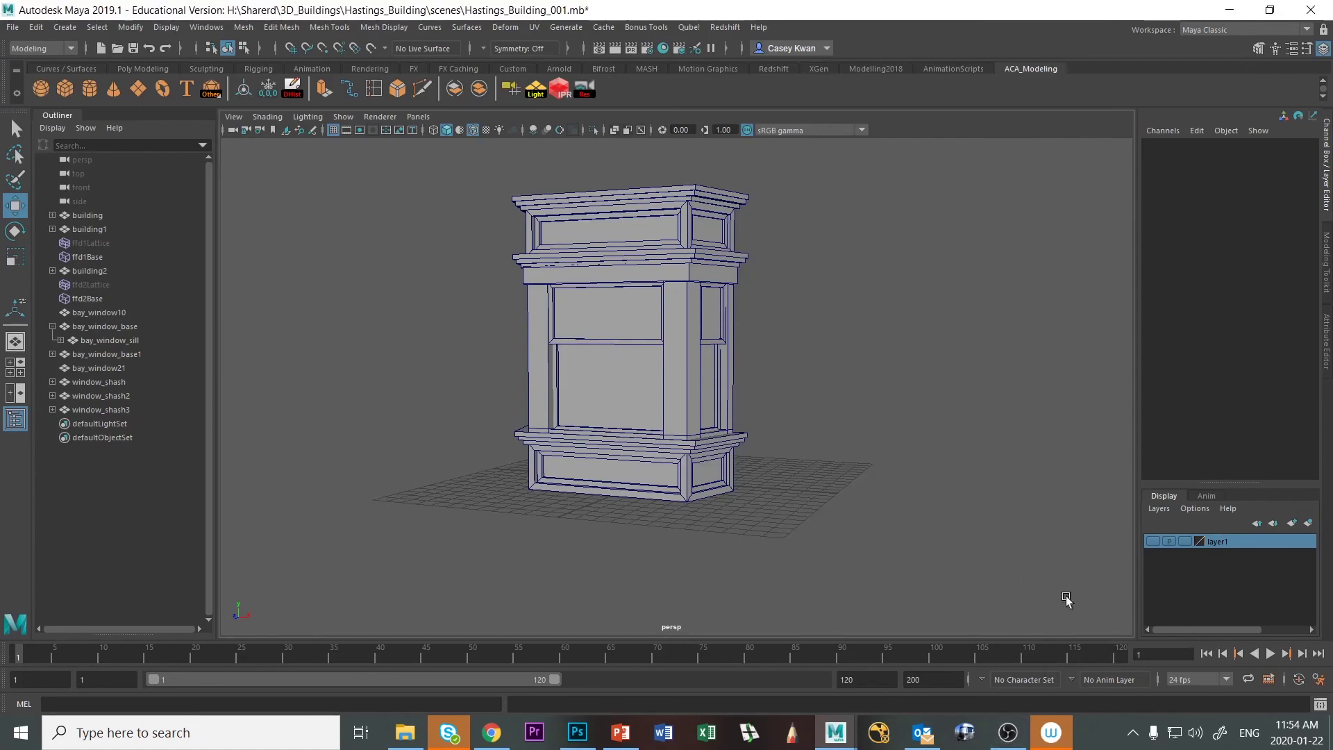
left_click(1007, 736)
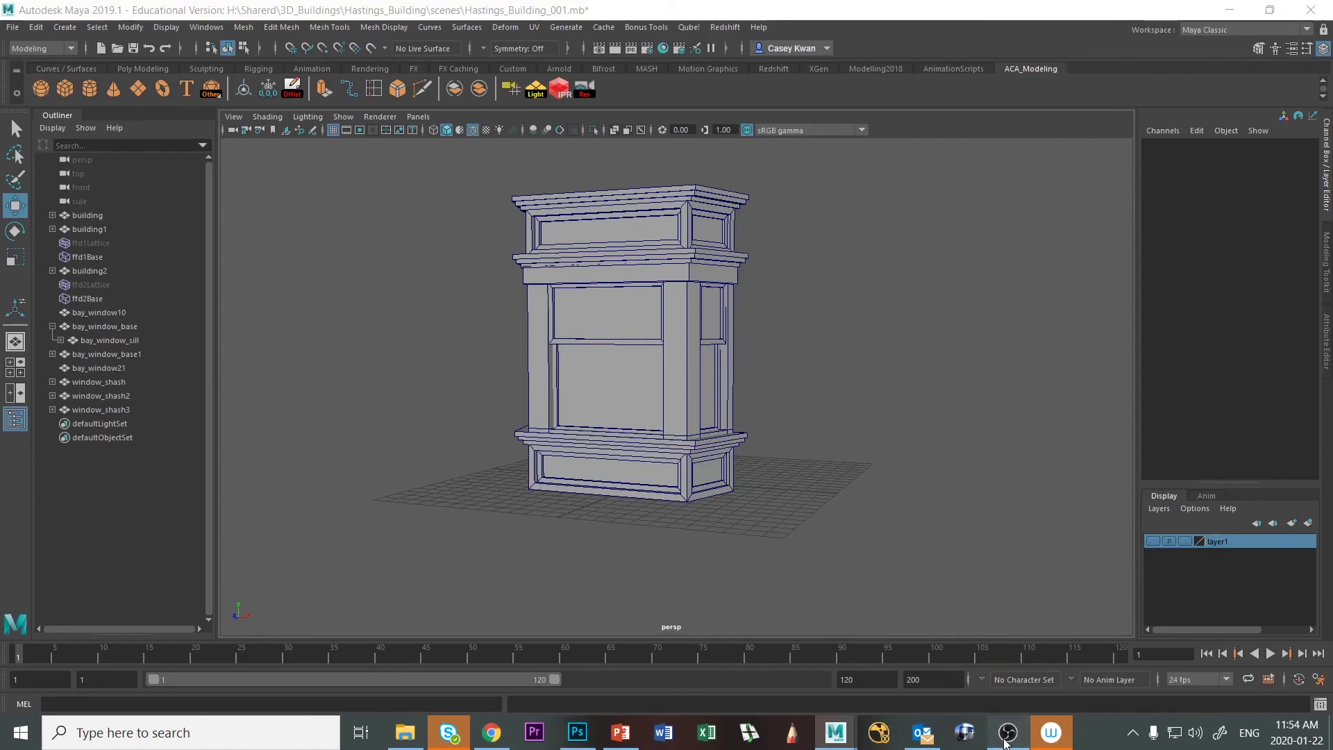